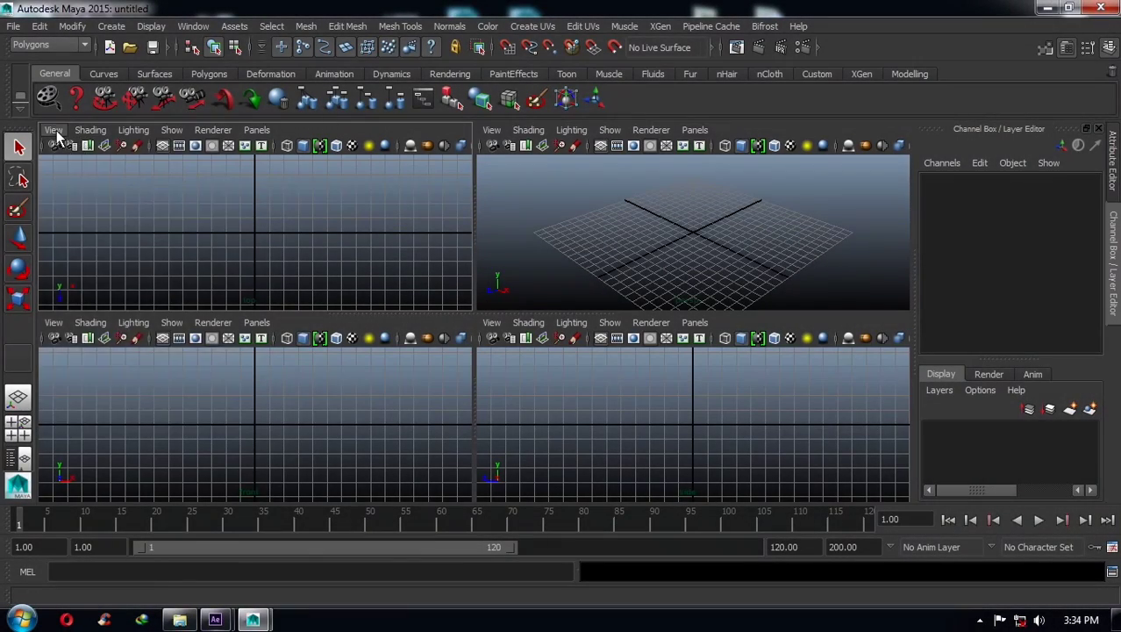
# - Import shoes ref.jpg from the reference folder as an image plane in the top view
pyautogui.click(54, 130)
pyautogui.moveTo(85, 335)
pyautogui.click(257, 405)
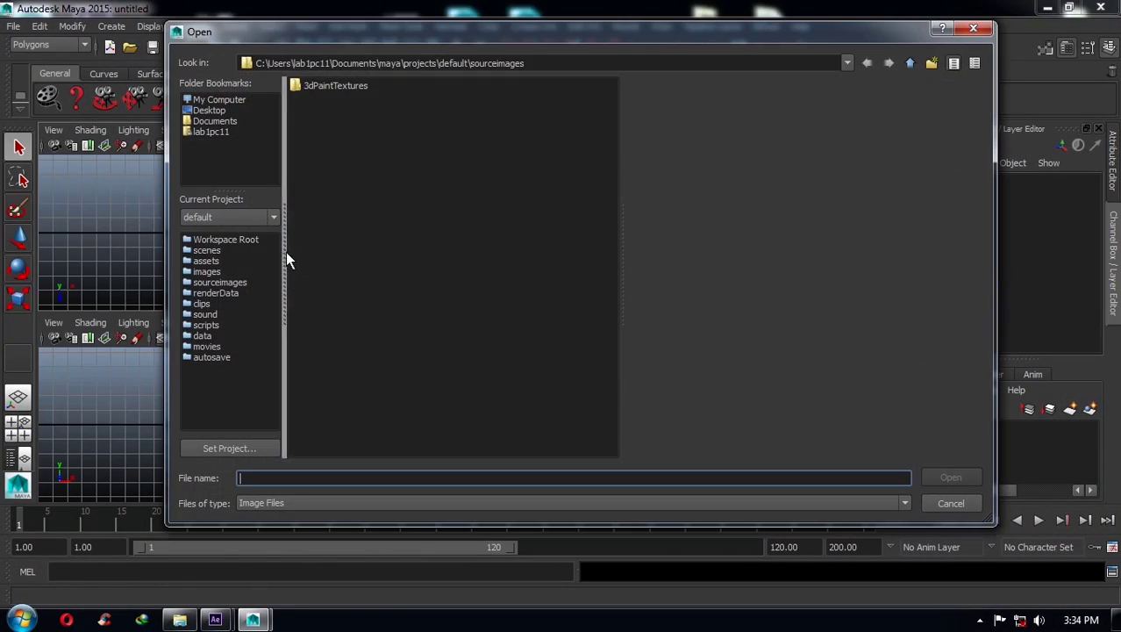
pyautogui.write('D:\\anil\\personal\\YOUTUBE\\Maya Shoes Modeling _ Part 1')
pyautogui.click(945, 479)
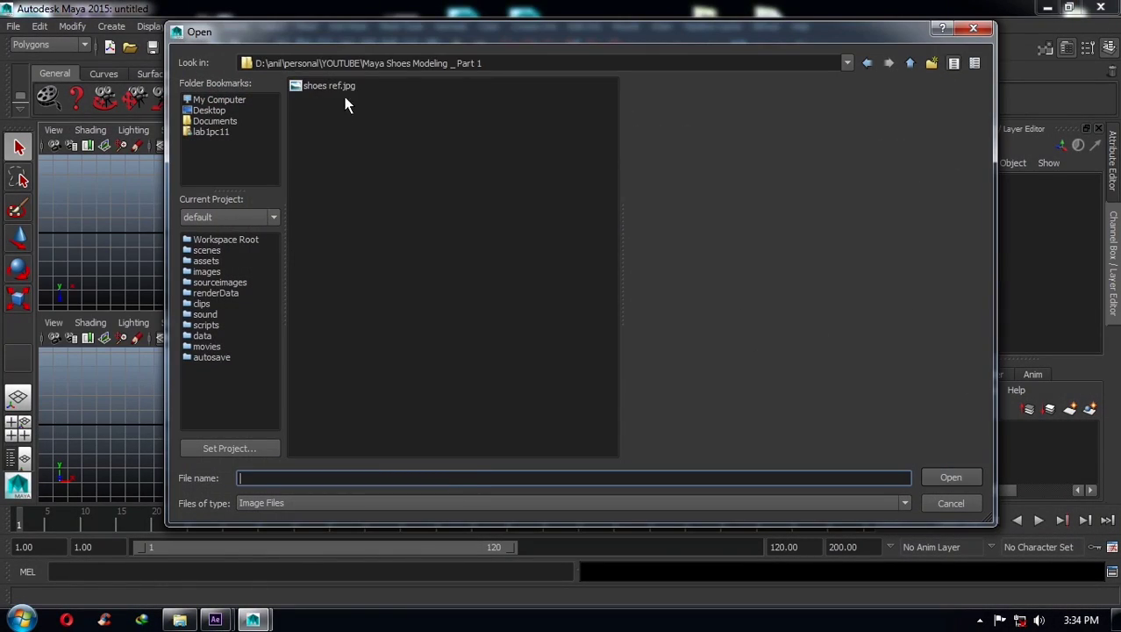
pyautogui.doubleClick(336, 86)
# - Import the same shoes ref.jpg photo as an image plane in the side view
pyautogui.click(492, 322)
pyautogui.moveTo(524, 590)
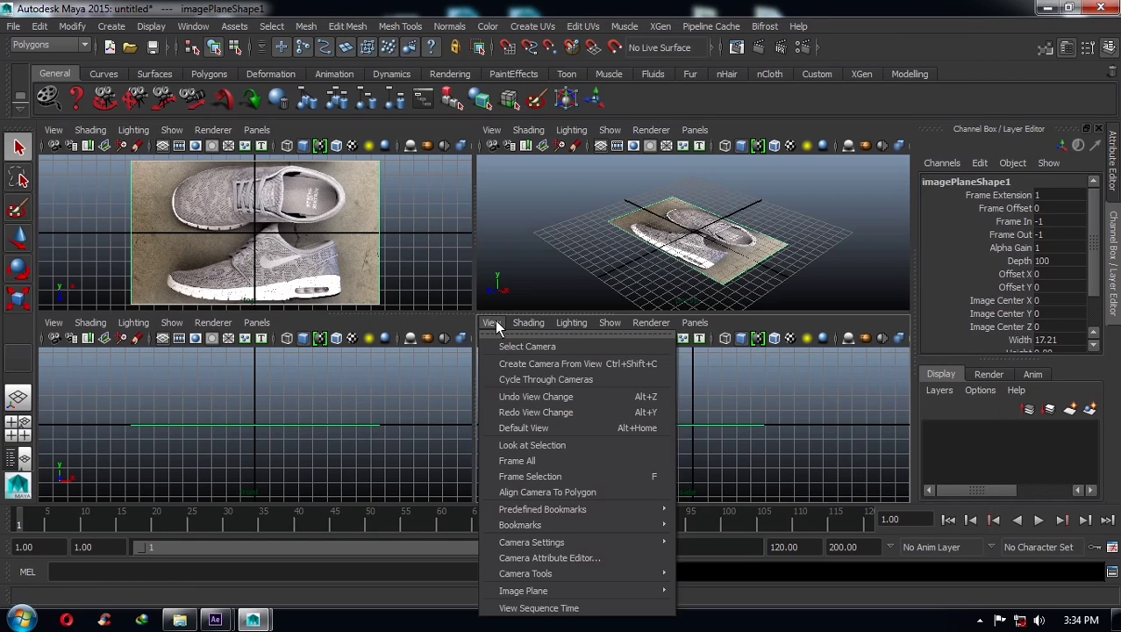
pyautogui.click(721, 592)
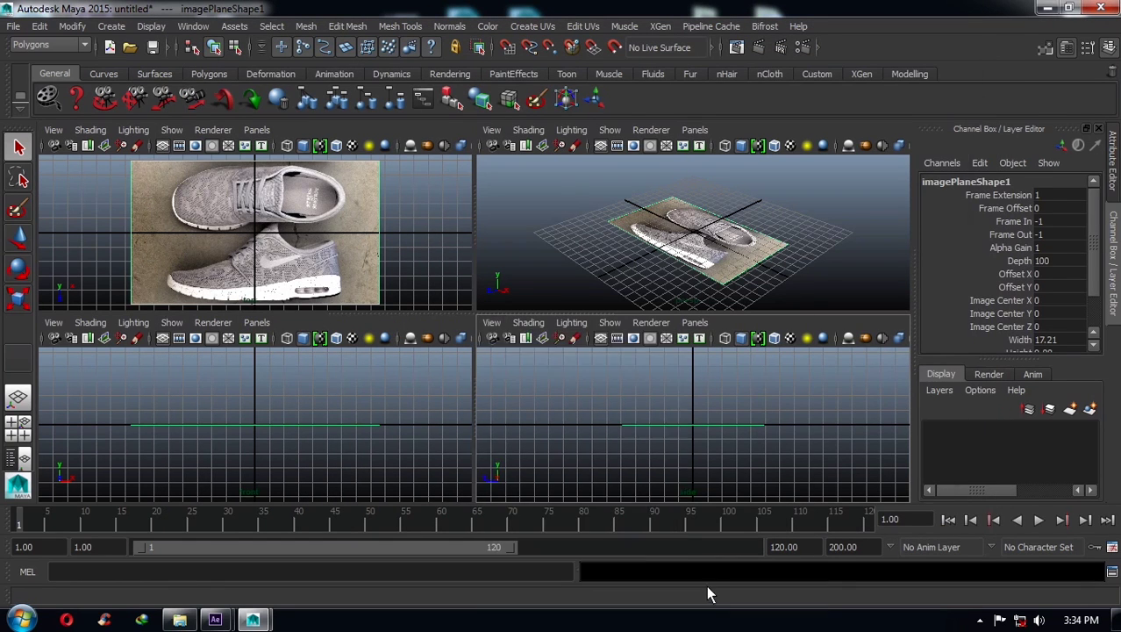
pyautogui.write('D:\\anil\\personal\\YOUTUBE\\Maya Shoes Modeling _ Part 1')
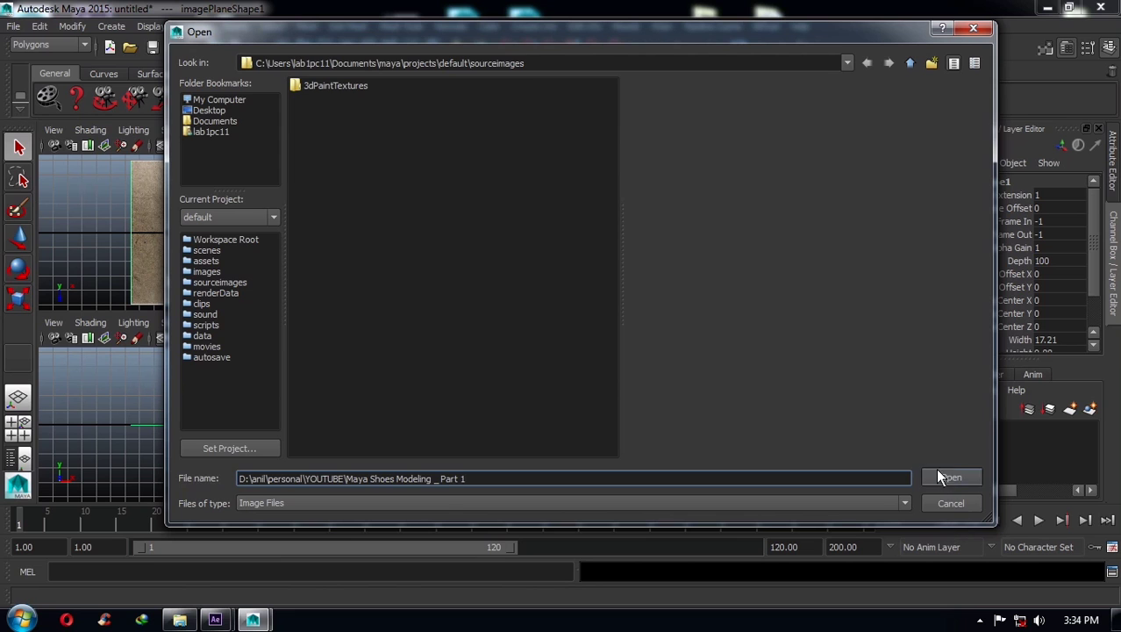
pyautogui.click(950, 478)
pyautogui.doubleClick(334, 87)
# - Rotate the top reference plane, imagePlane1, to exactly 90° around Y
pyautogui.click(150, 207)
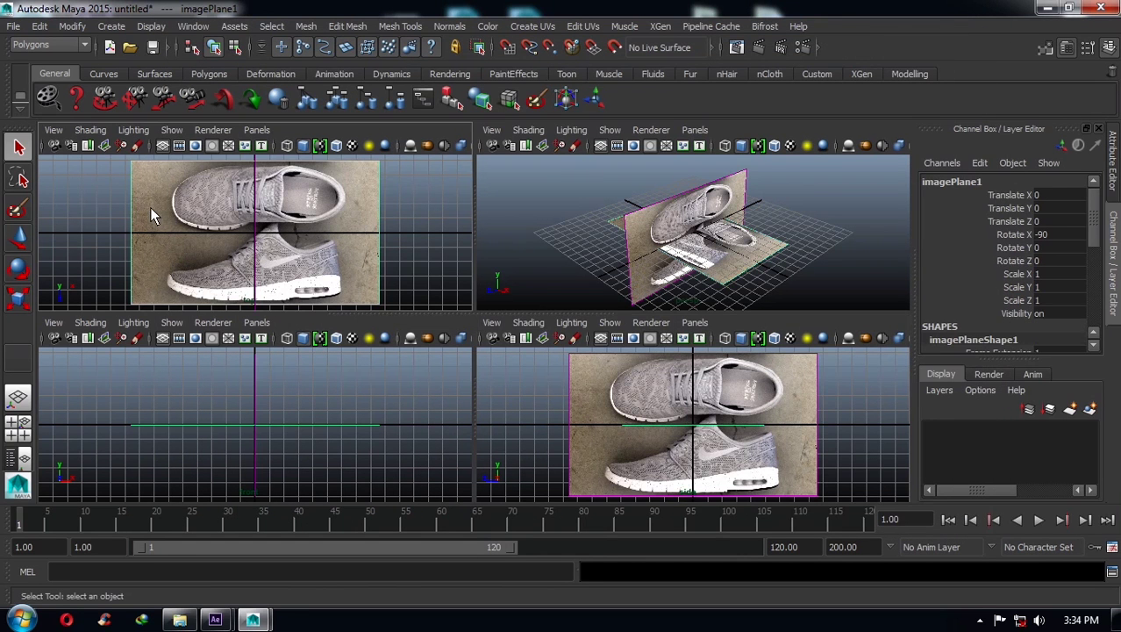
pyautogui.press('e')
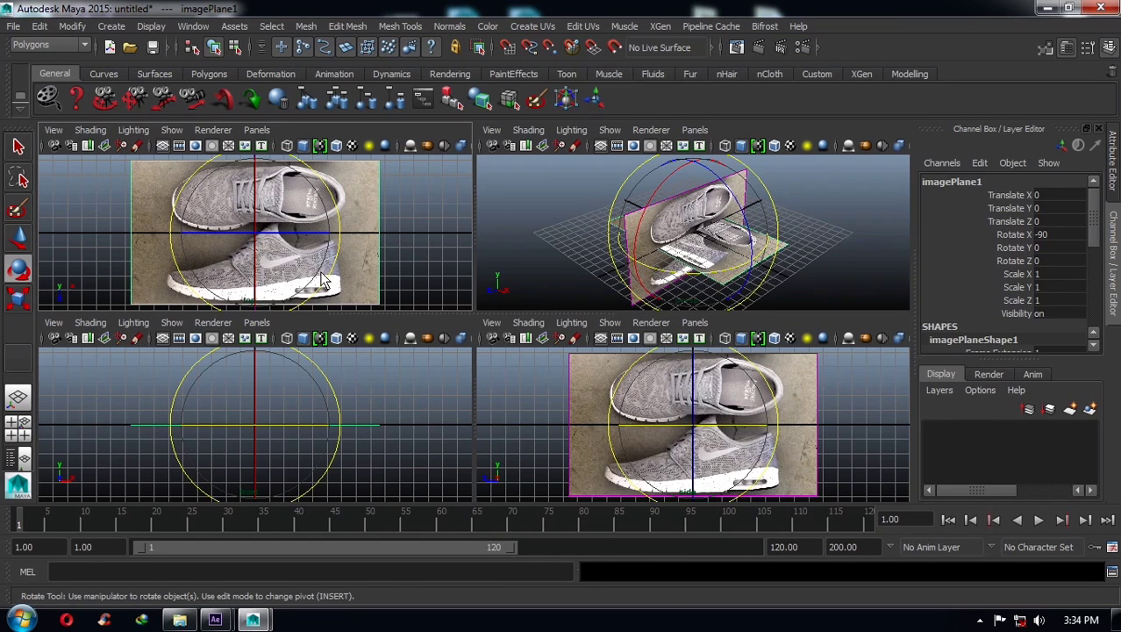
pyautogui.moveTo(325, 281)
pyautogui.mouseDown()
pyautogui.moveTo(305, 140)
pyautogui.moveTo(383, 184)
pyautogui.mouseUp()
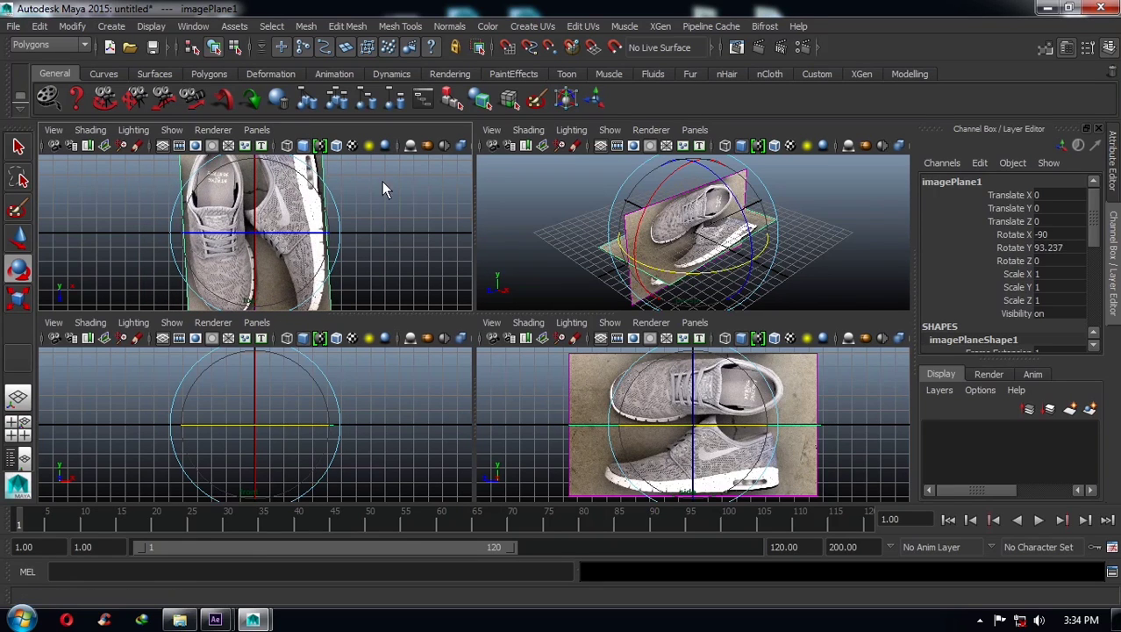
pyautogui.write('90')
pyautogui.press('Return')
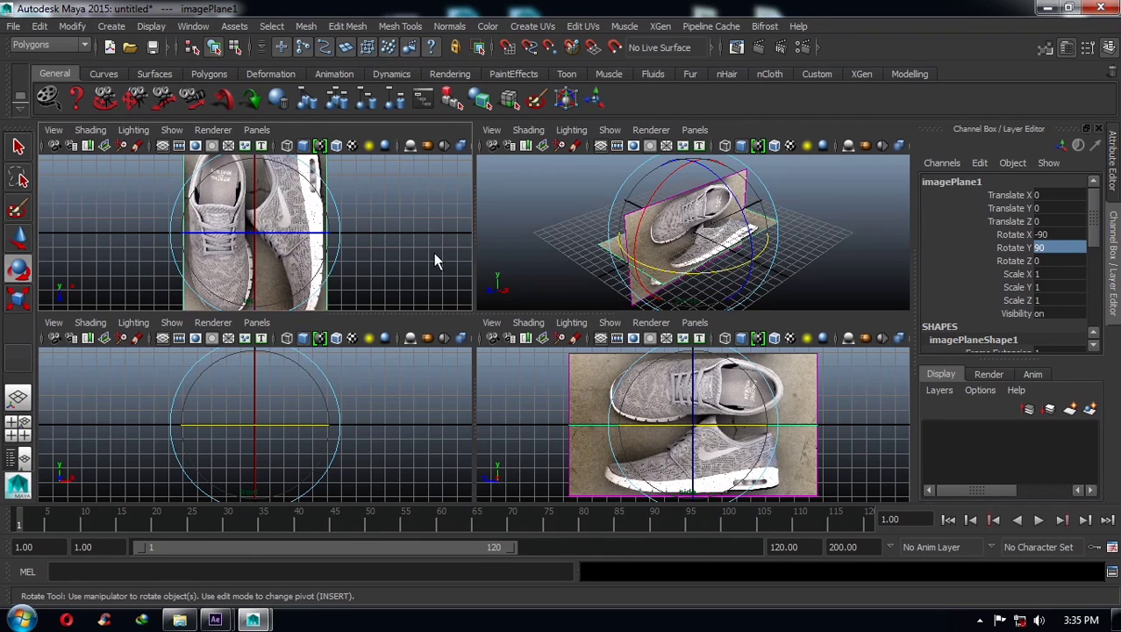
# - Lower imagePlane1 to Translate Y -105.347 and move imagePlane2 to Translate X -383.712
pyautogui.press('w')
pyautogui.scroll(-3, 700, 192)
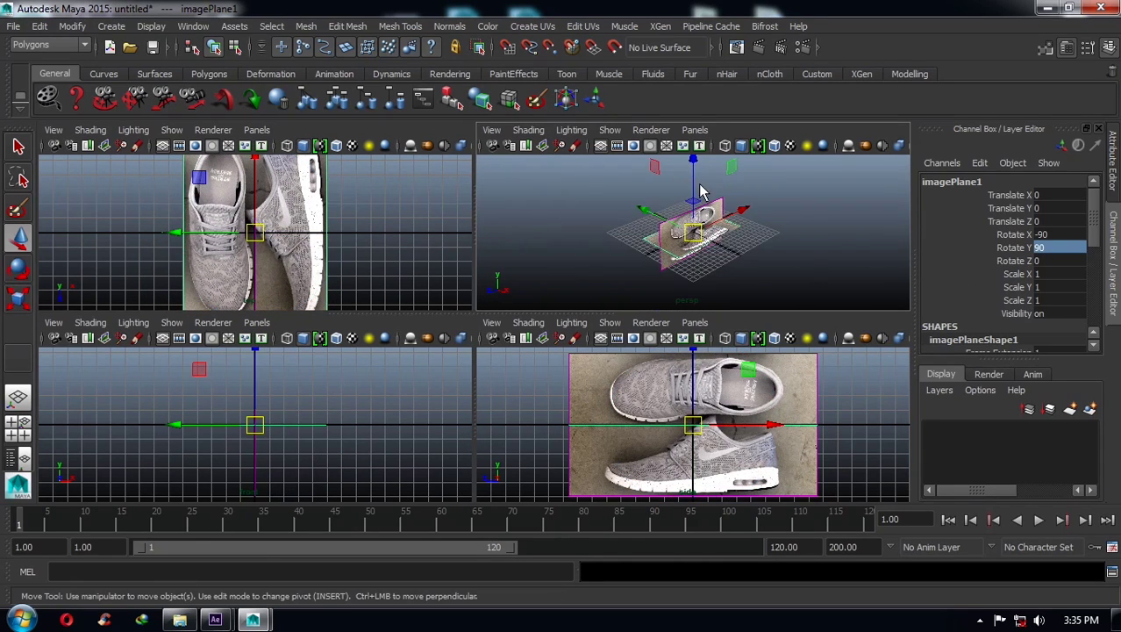
pyautogui.moveTo(693, 168); pyautogui.dragTo(708, 294)
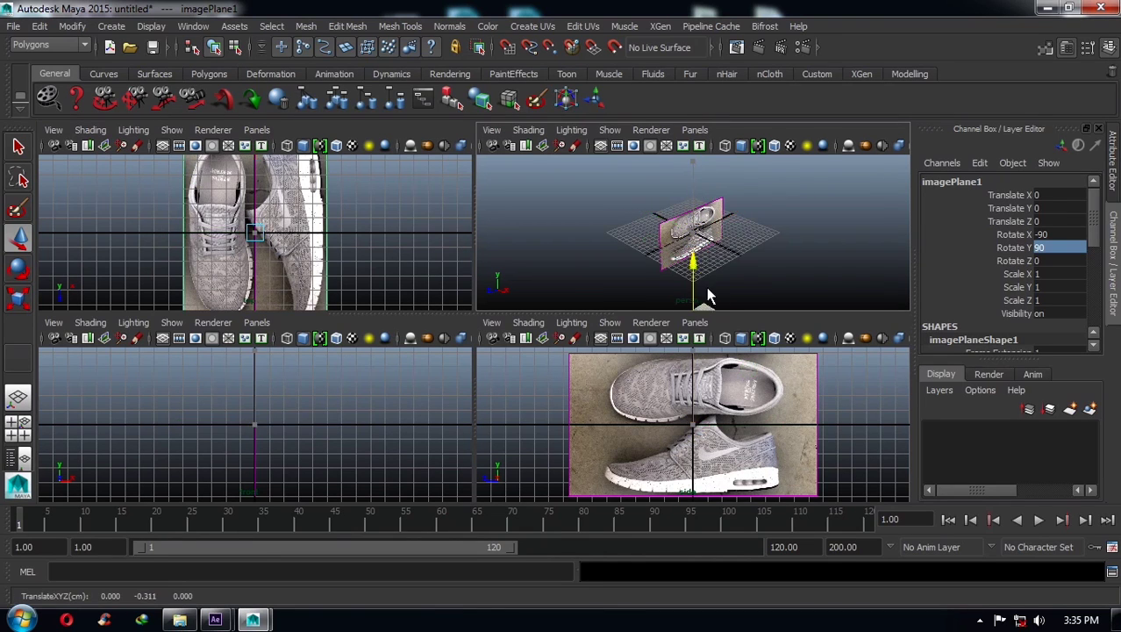
pyautogui.click(693, 233)
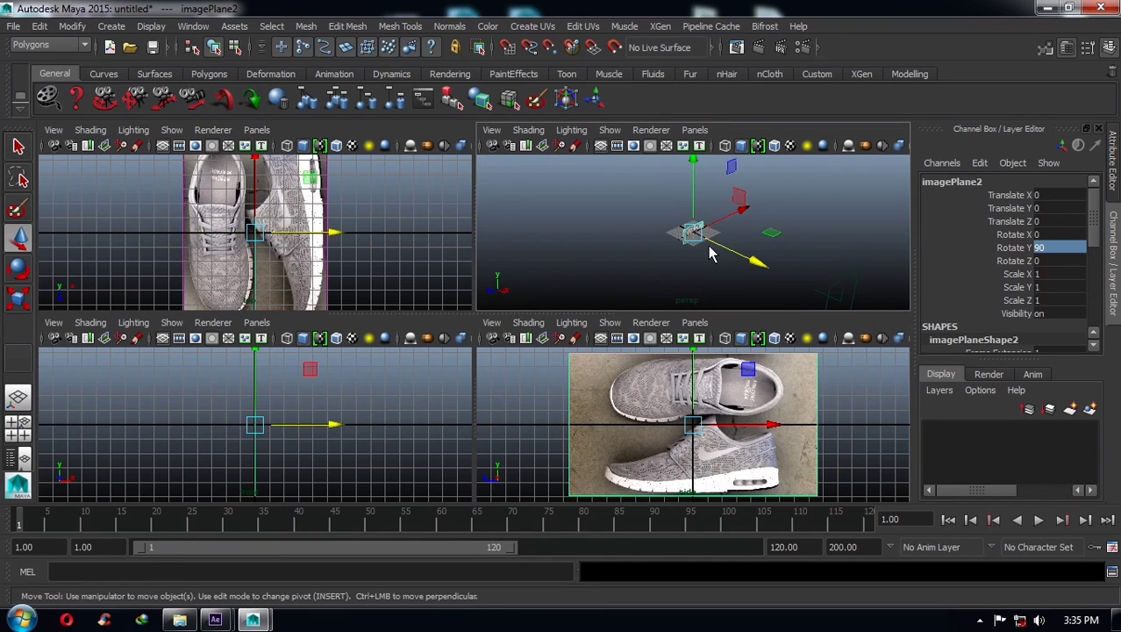
pyautogui.moveTo(756, 265); pyautogui.dragTo(653, 233)
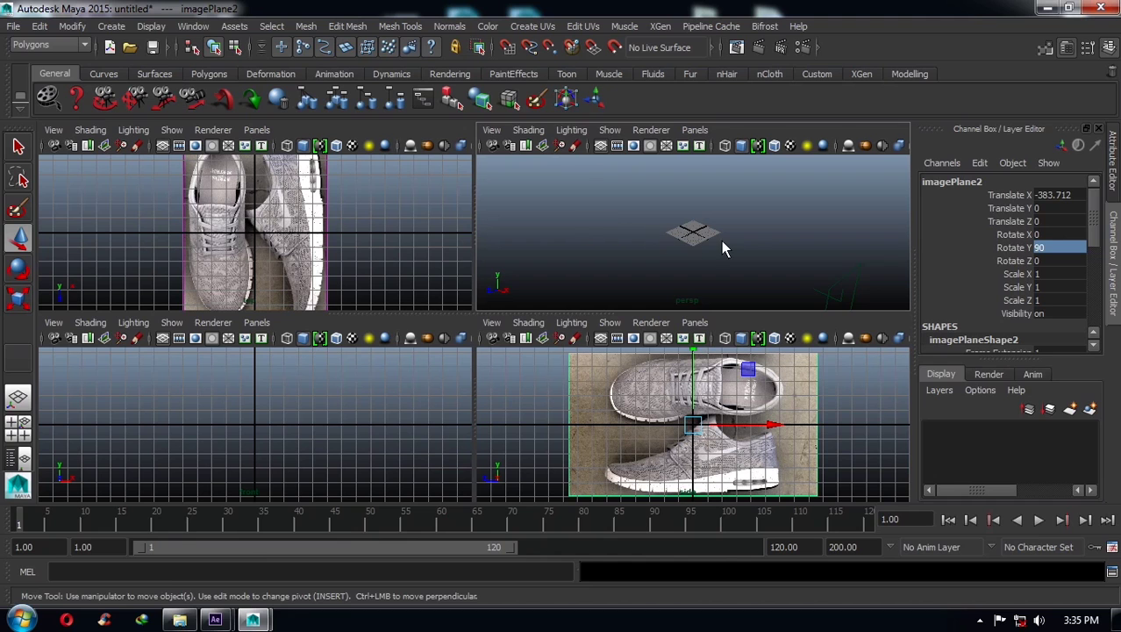
# - Adjust imagePlane1's selected channel attributes, go fullscreen, and hide the top view grid
pyautogui.click(693, 298)
pyautogui.moveTo(1005, 197); pyautogui.dragTo(1023, 317)
pyautogui.rightClick(1023, 320)
pyautogui.click(1022, 324)
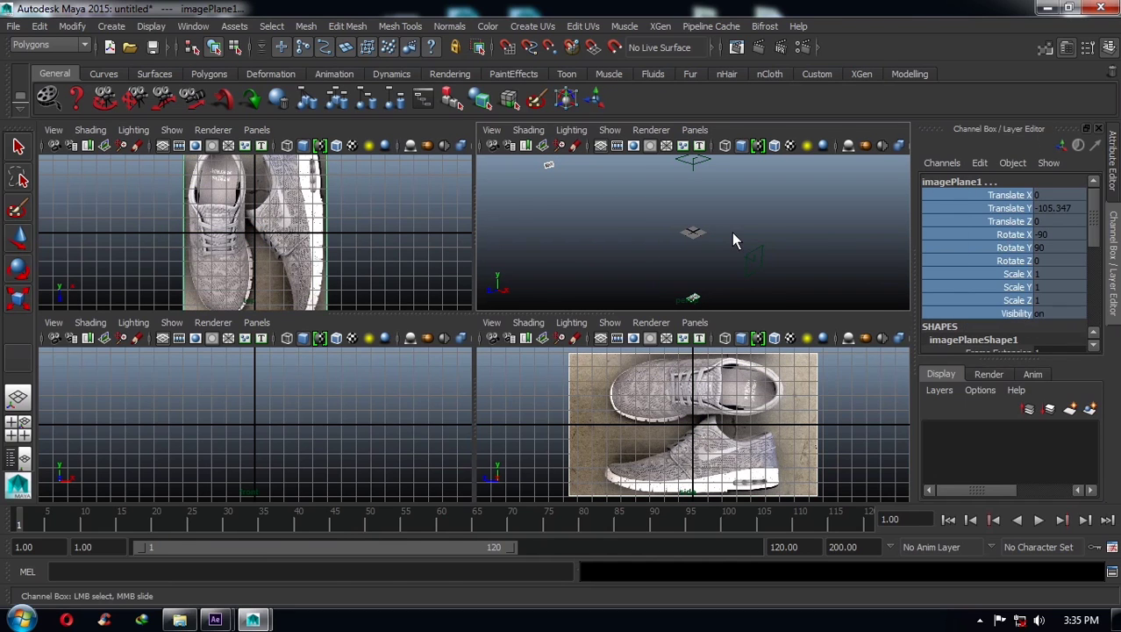
pyautogui.hotkey('ctrl', 'space')
pyautogui.click(126, 62)
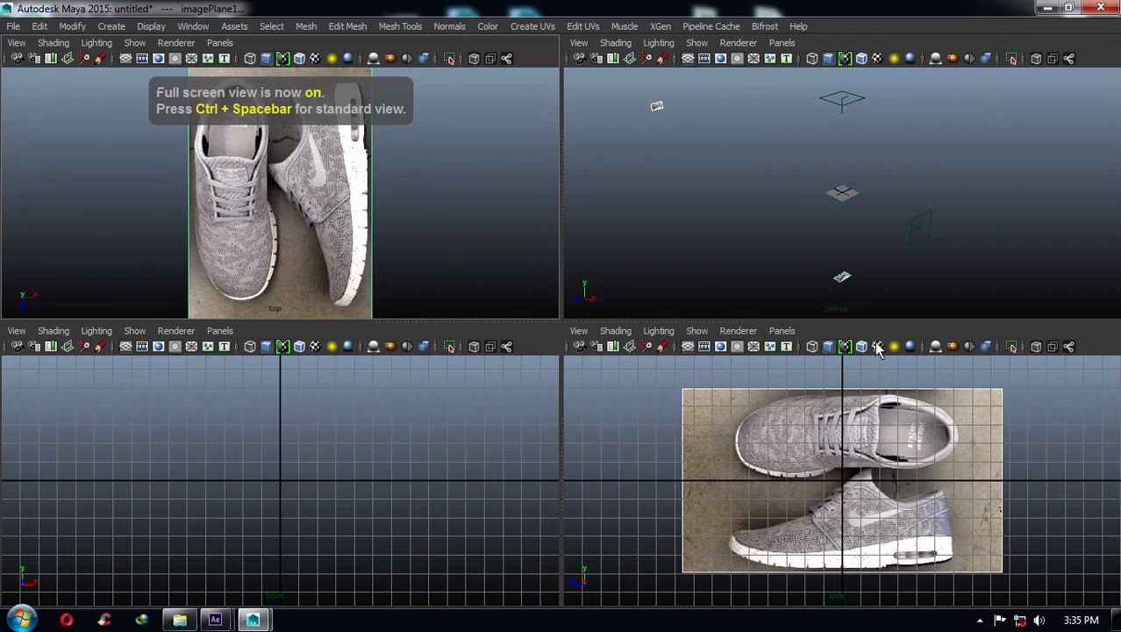
# - Hide the side grid and draw a polygon cube over the shoe's lower body, toe to heel
pyautogui.click(701, 346)
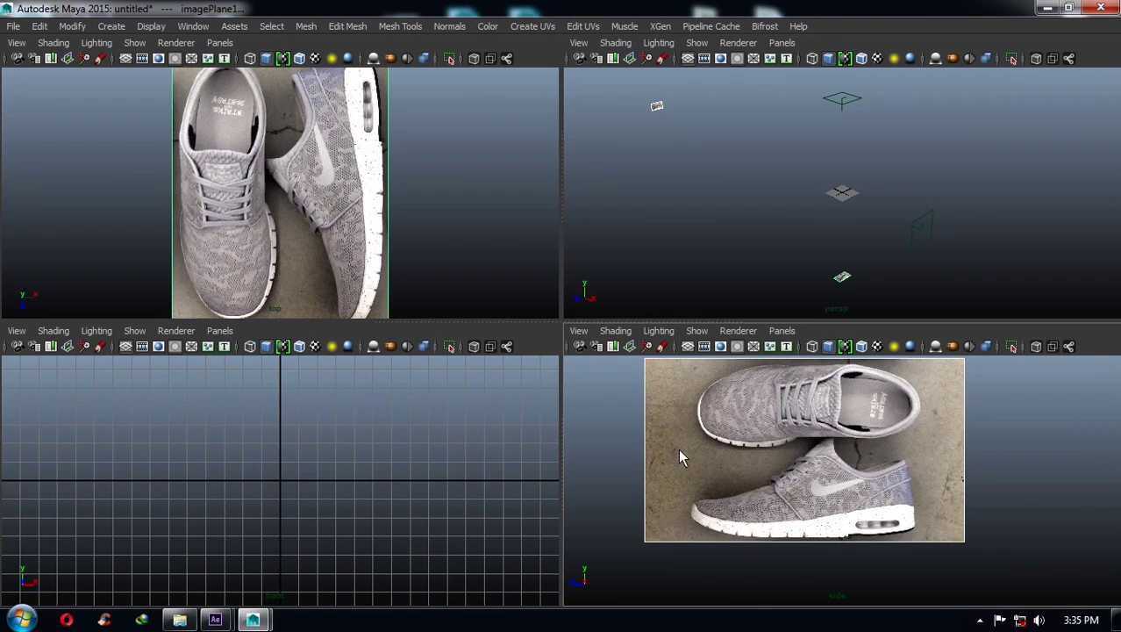
pyautogui.click(127, 27)
pyautogui.moveTo(149, 66)
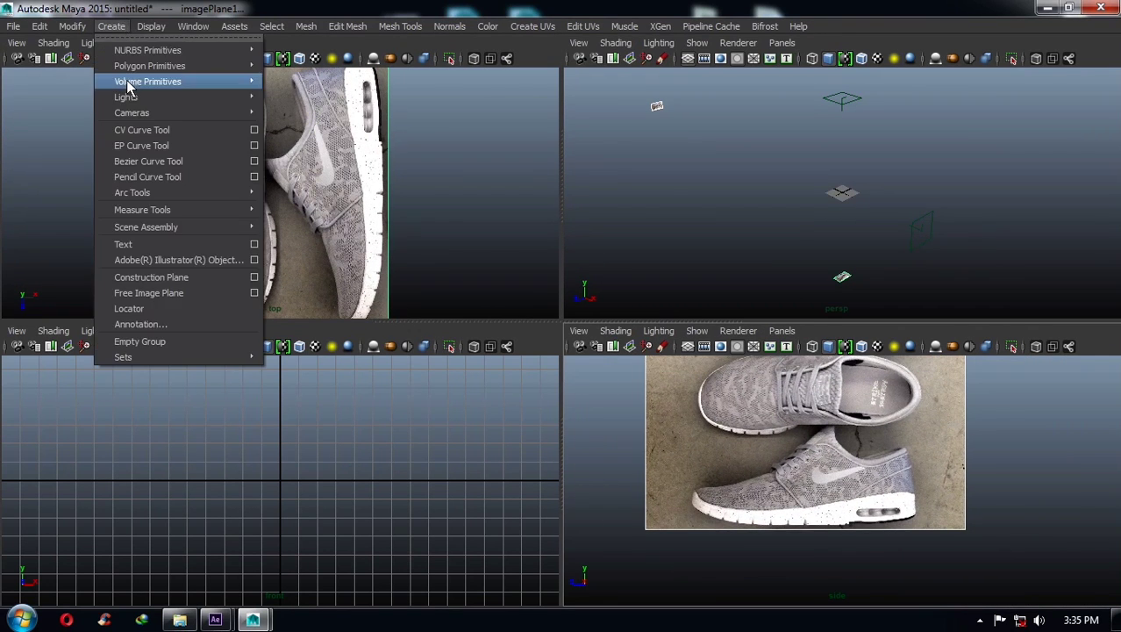
pyautogui.click(299, 91)
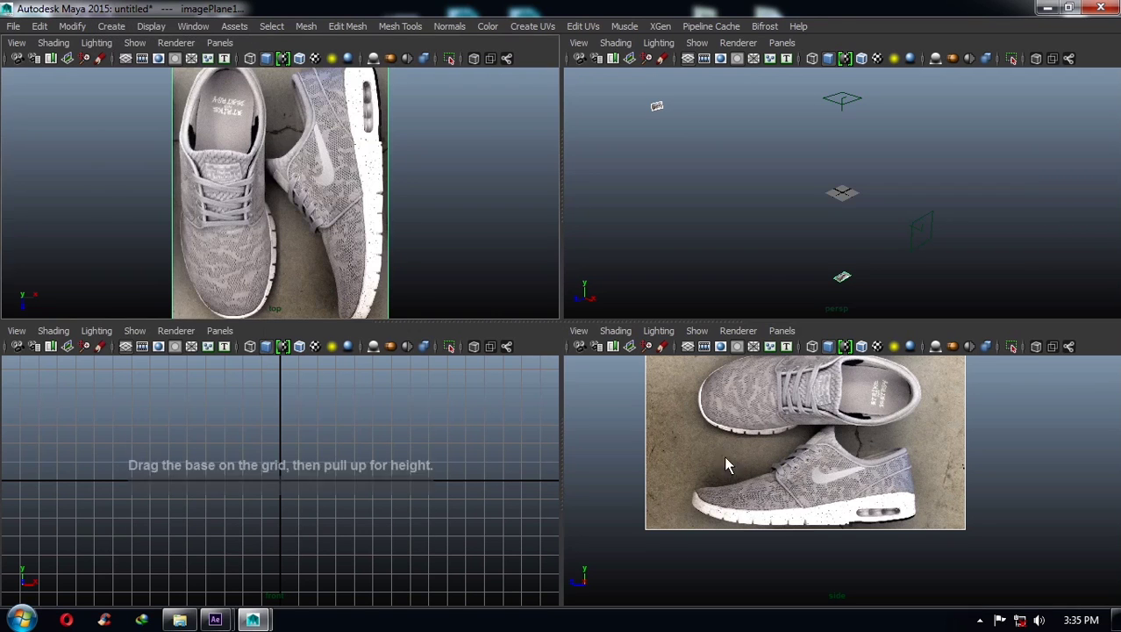
pyautogui.press('space')
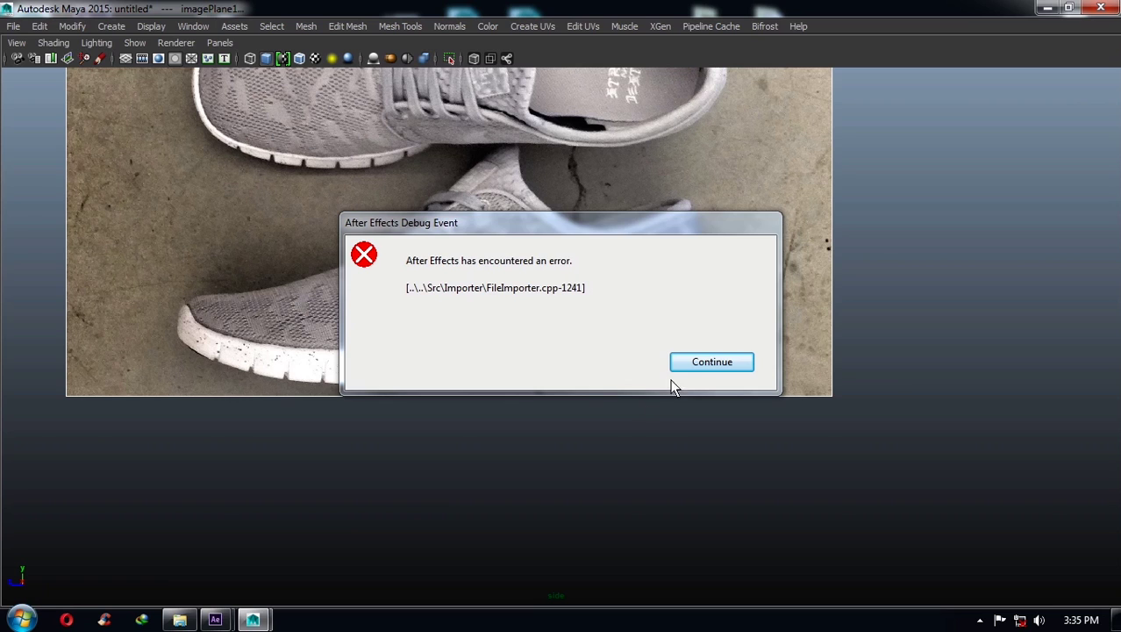
pyautogui.click(693, 365)
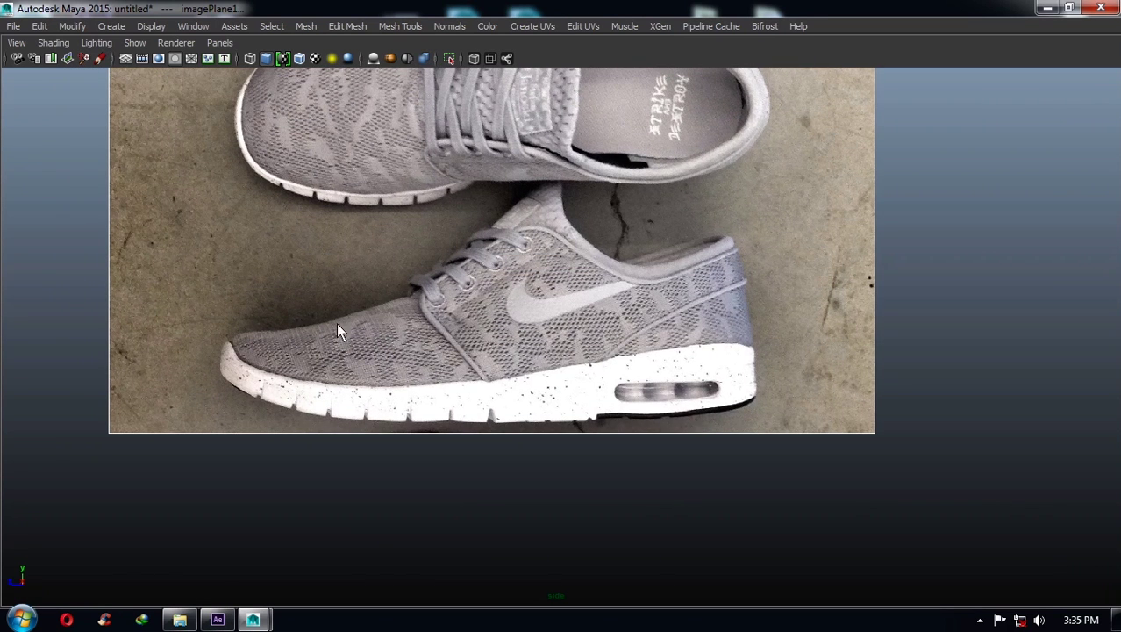
pyautogui.moveTo(230, 318); pyautogui.dragTo(780, 439)
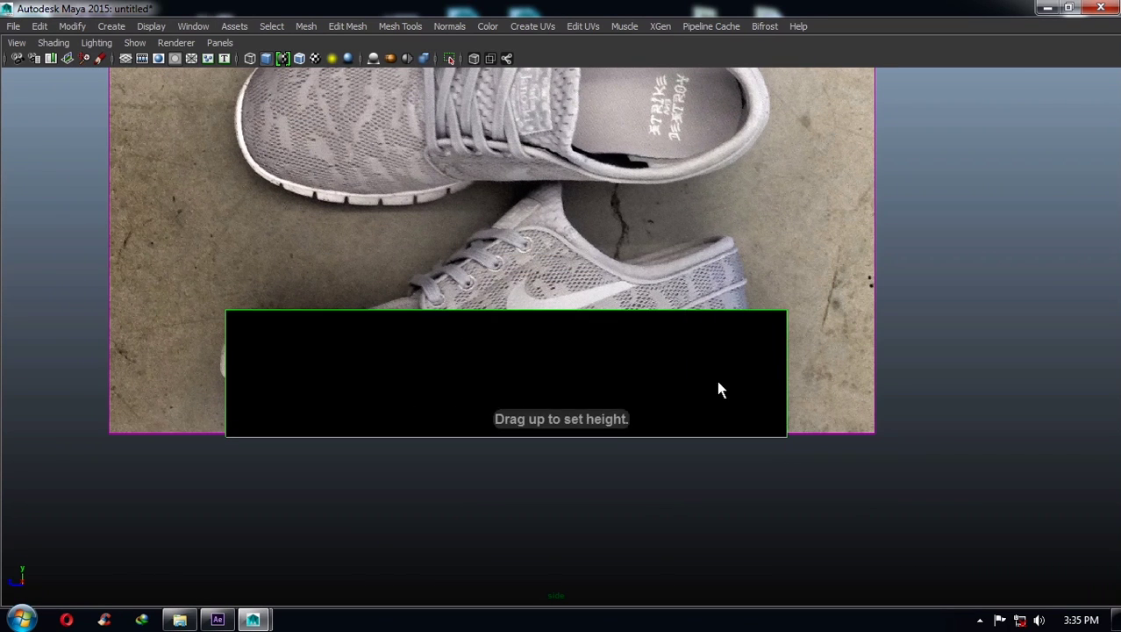
pyautogui.click(710, 264)
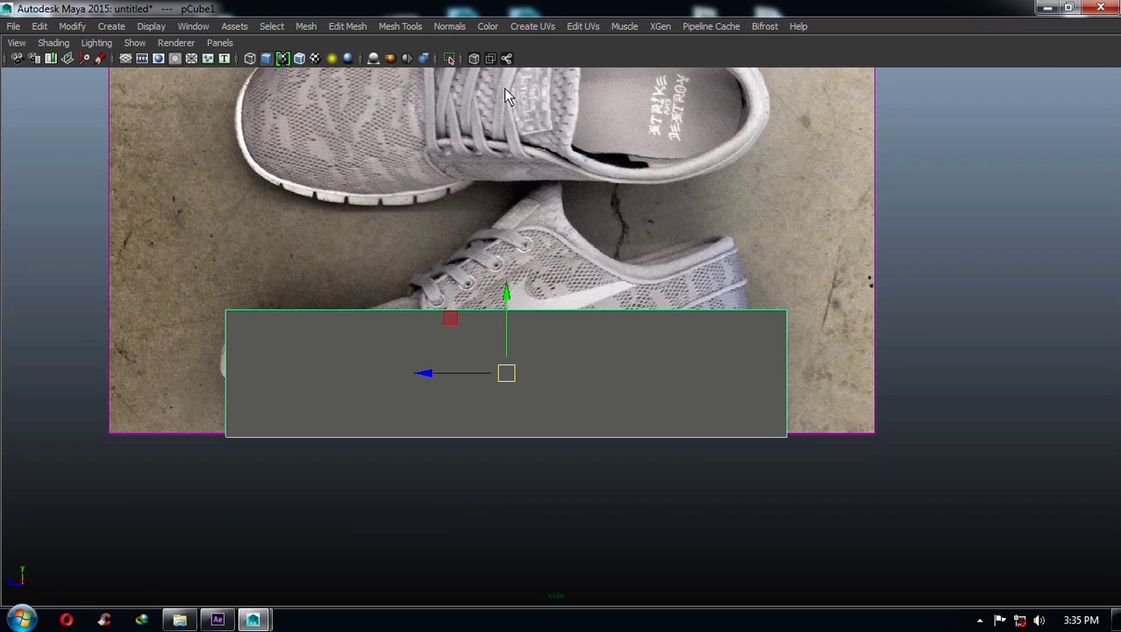
# - Make the cube X-ray and move its toe and heel corner vertices to the side outline
pyautogui.click(474, 59)
pyautogui.keyDown('alt'); pyautogui.moveTo(663, 312); pyautogui.dragTo(751, 333, button='middle'); pyautogui.keyUp('alt')
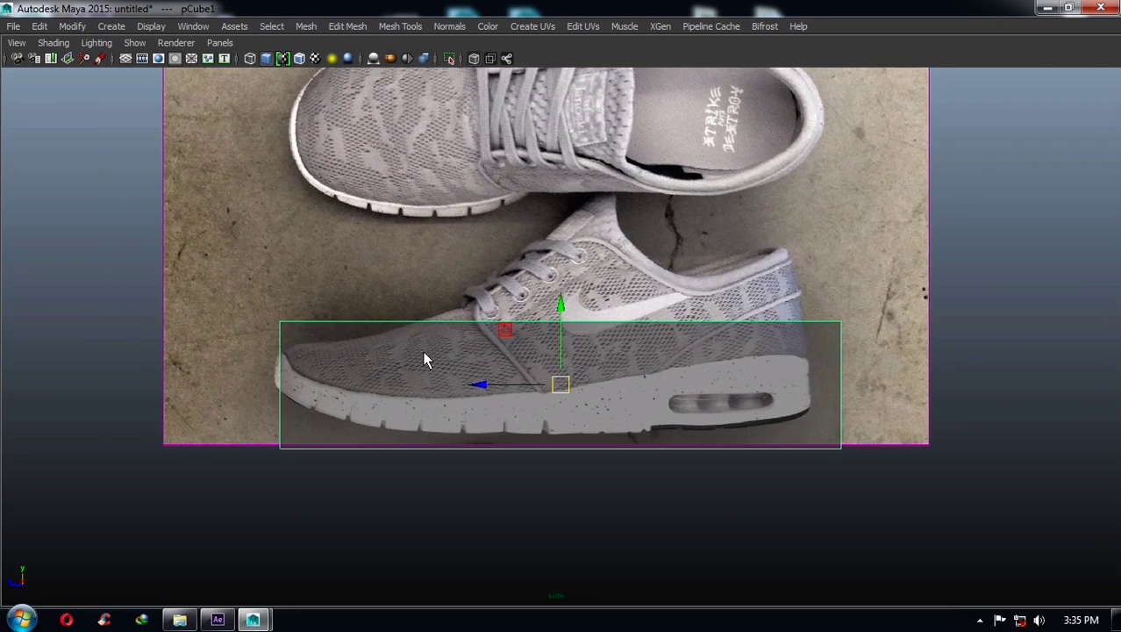
pyautogui.moveTo(298, 329); pyautogui.dragTo(298, 329, button='right')
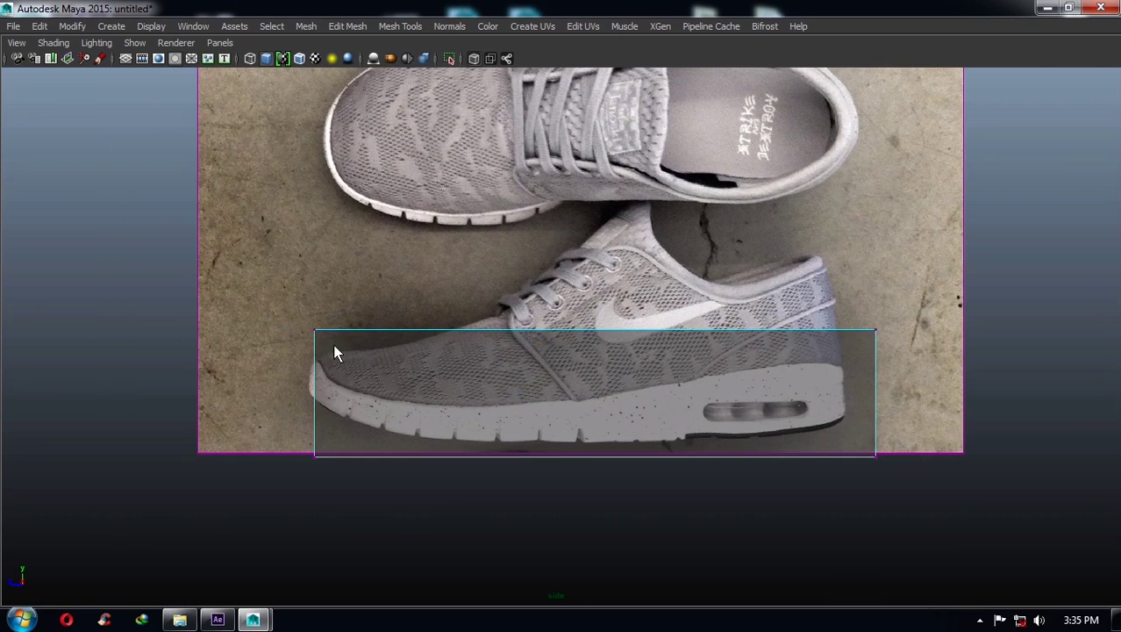
pyautogui.click(320, 334)
pyautogui.moveTo(320, 343); pyautogui.dragTo(318, 365)
pyautogui.click(318, 458)
pyautogui.moveTo(316, 458); pyautogui.dragTo(322, 409)
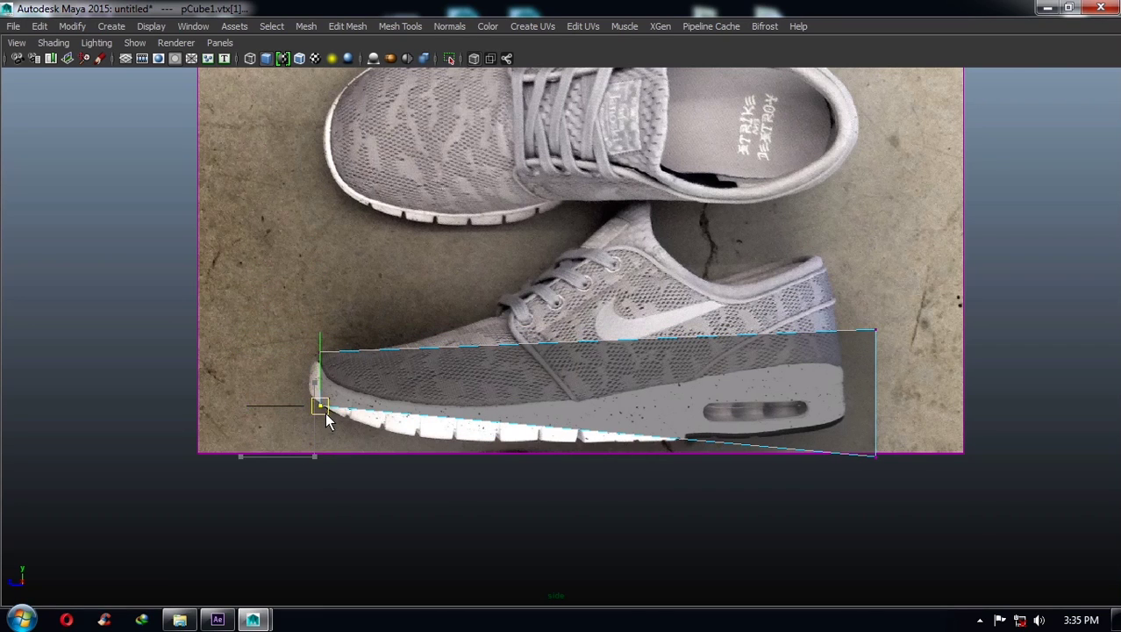
pyautogui.moveTo(839, 309)
pyautogui.mouseDown()
pyautogui.moveTo(904, 350)
pyautogui.moveTo(845, 309)
pyautogui.mouseUp()
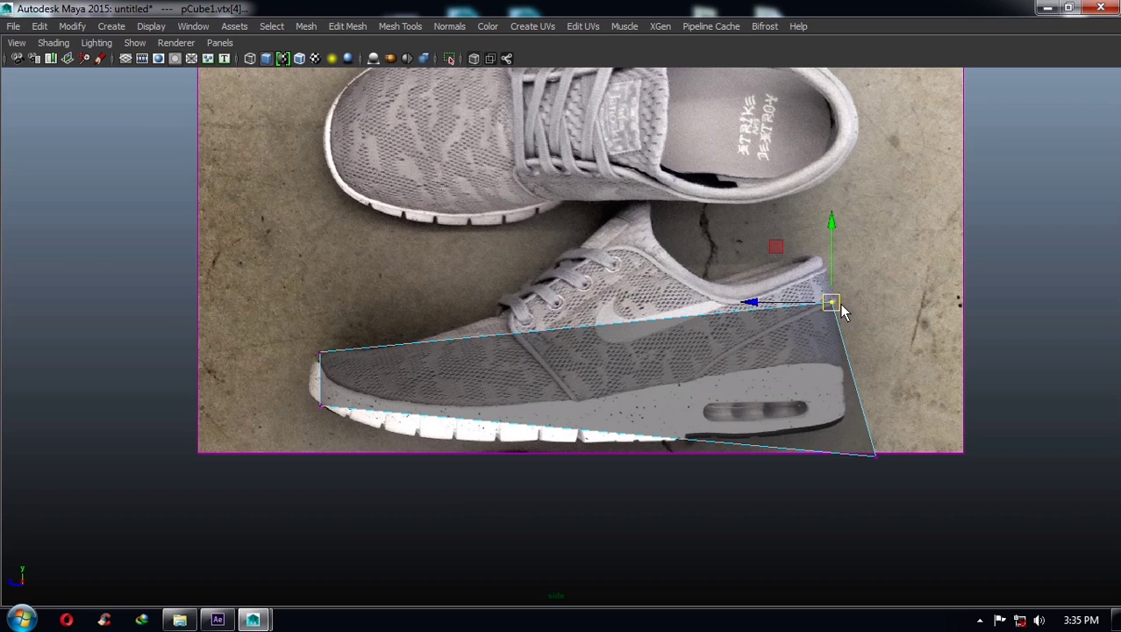
pyautogui.click(876, 455)
pyautogui.moveTo(880, 462); pyautogui.dragTo(849, 427)
# - Fit the box's left and right vertices to the left shoe's width in top view
pyautogui.press('space')
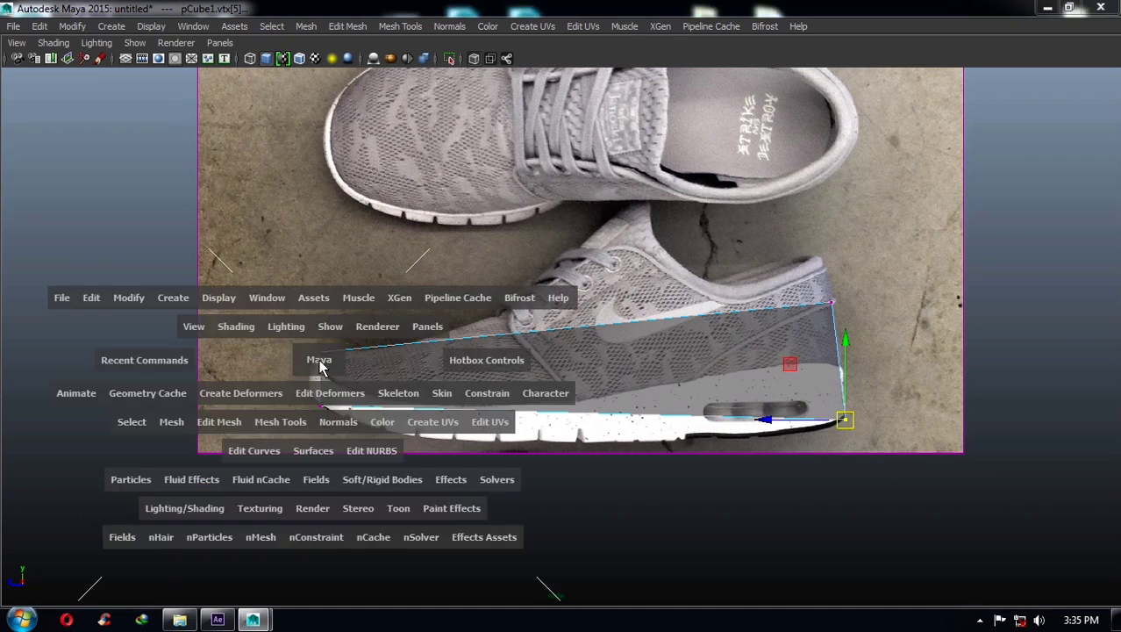
pyautogui.scroll(-1, 321, 228)
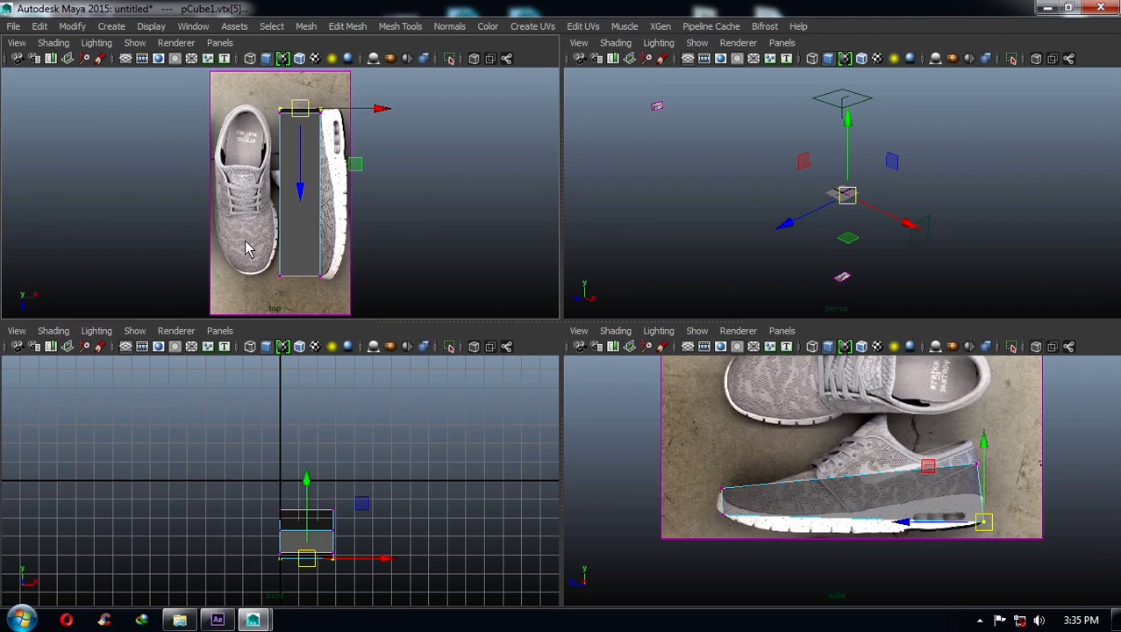
pyautogui.hotkey('alt', 'a')
pyautogui.keyDown('alt'); pyautogui.moveTo(277, 137); pyautogui.dragTo(282, 138, button='middle'); pyautogui.keyUp('alt')
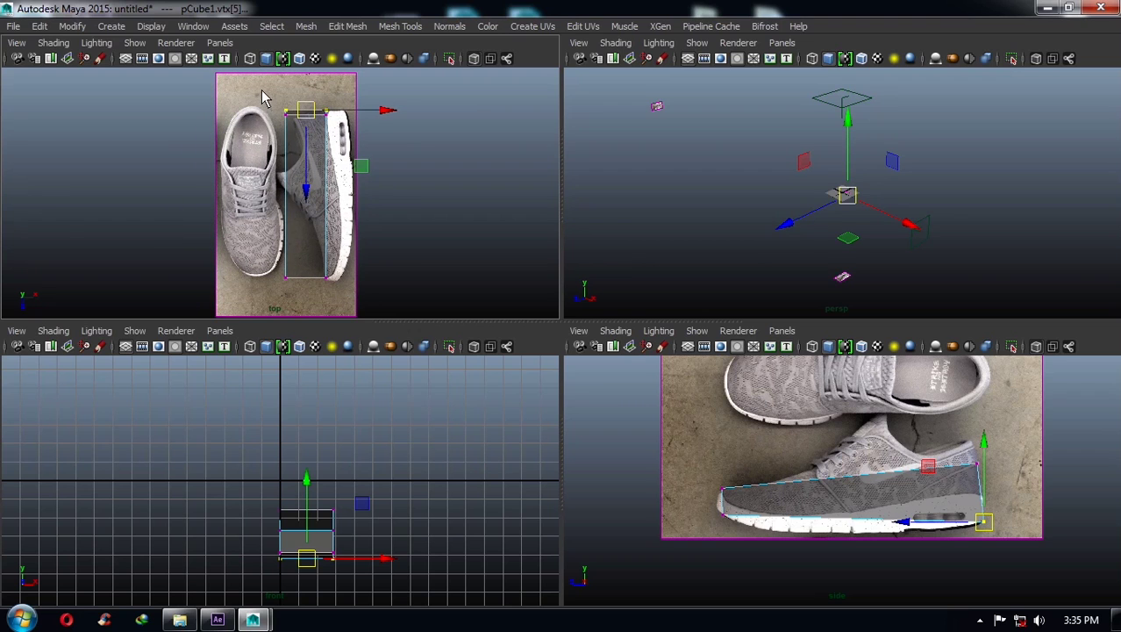
pyautogui.moveTo(263, 98); pyautogui.dragTo(315, 307)
pyautogui.moveTo(365, 195); pyautogui.dragTo(321, 200)
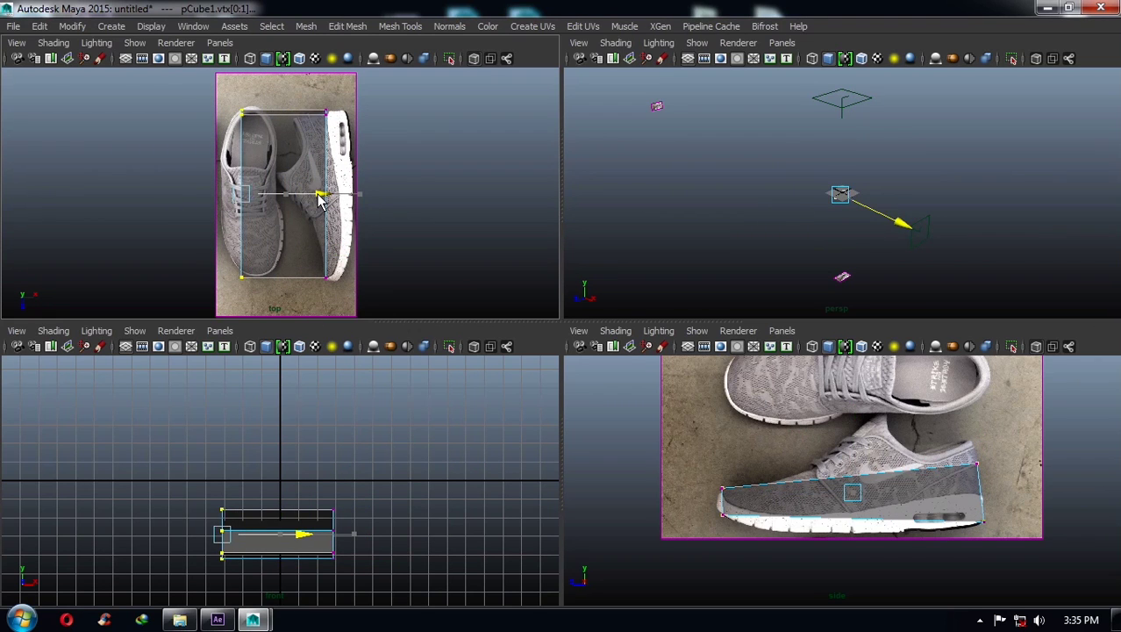
pyautogui.moveTo(303, 92); pyautogui.dragTo(377, 294)
pyautogui.moveTo(412, 206); pyautogui.dragTo(351, 206)
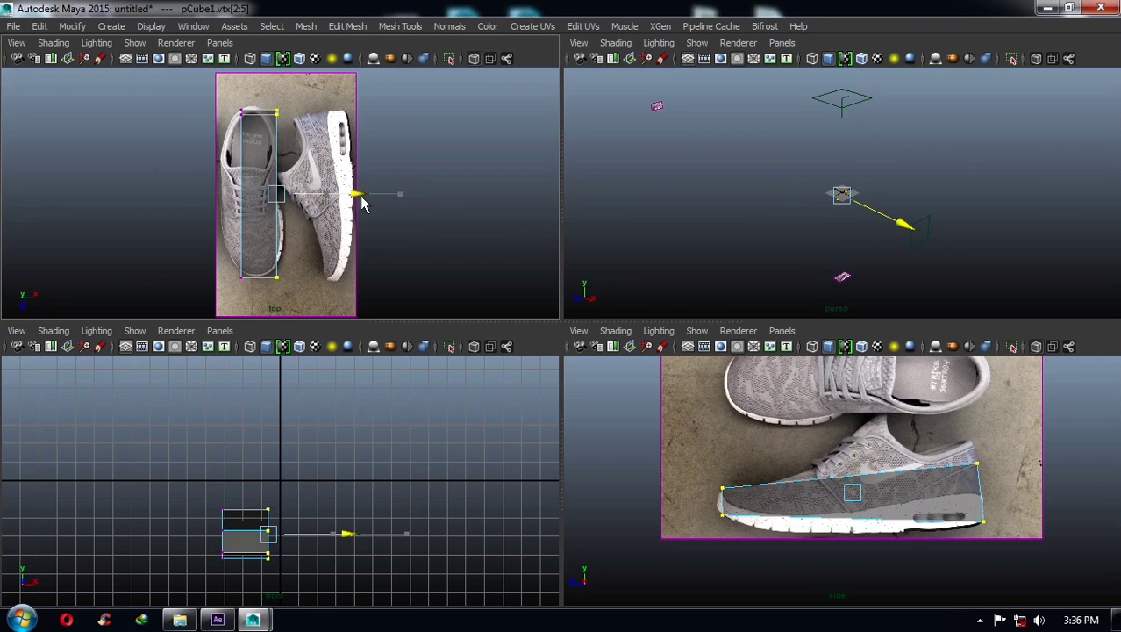
# - Reframe the side view and reselect the box as a whole object
pyautogui.scroll(-1, 333, 209)
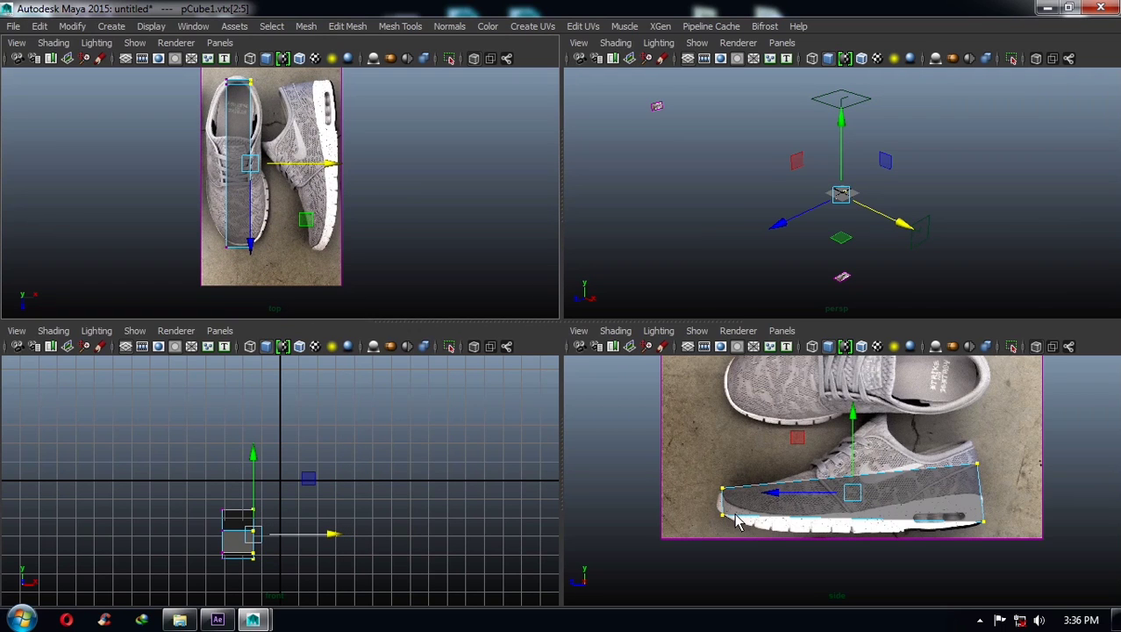
pyautogui.keyDown('alt'); pyautogui.moveTo(991, 494); pyautogui.dragTo(868, 470, button='middle'); pyautogui.keyUp('alt')
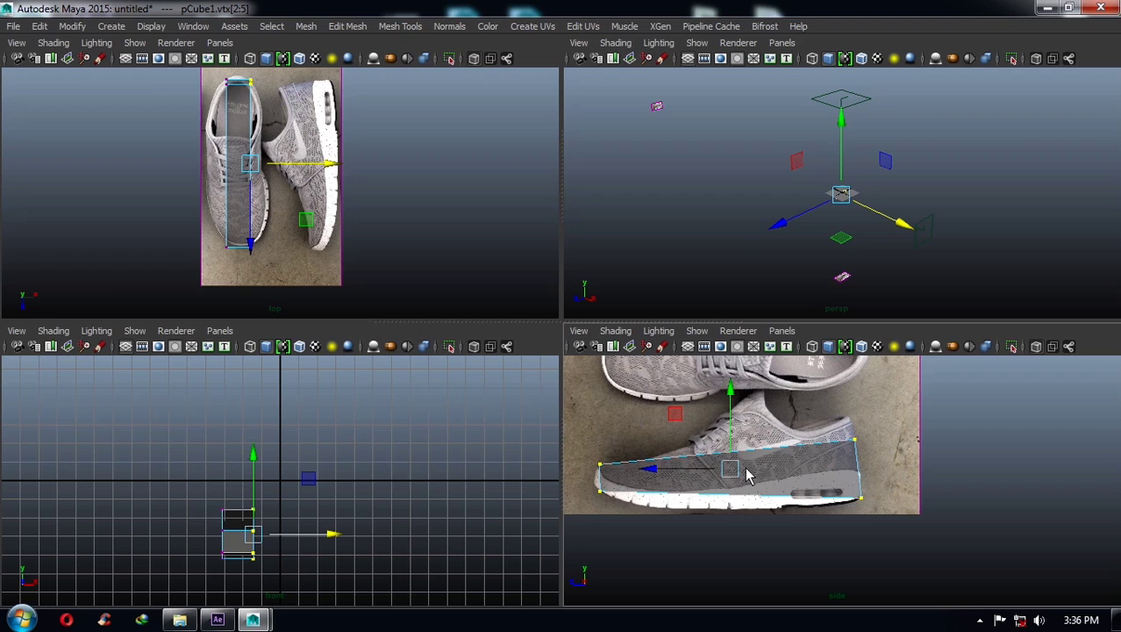
pyautogui.moveTo(748, 475); pyautogui.dragTo(831, 253, button='right')
pyautogui.click(806, 458)
# - Insert an edge loop across the middle of the box
pyautogui.keyDown('shift'); pyautogui.rightClick(804, 458); pyautogui.keyUp('shift')
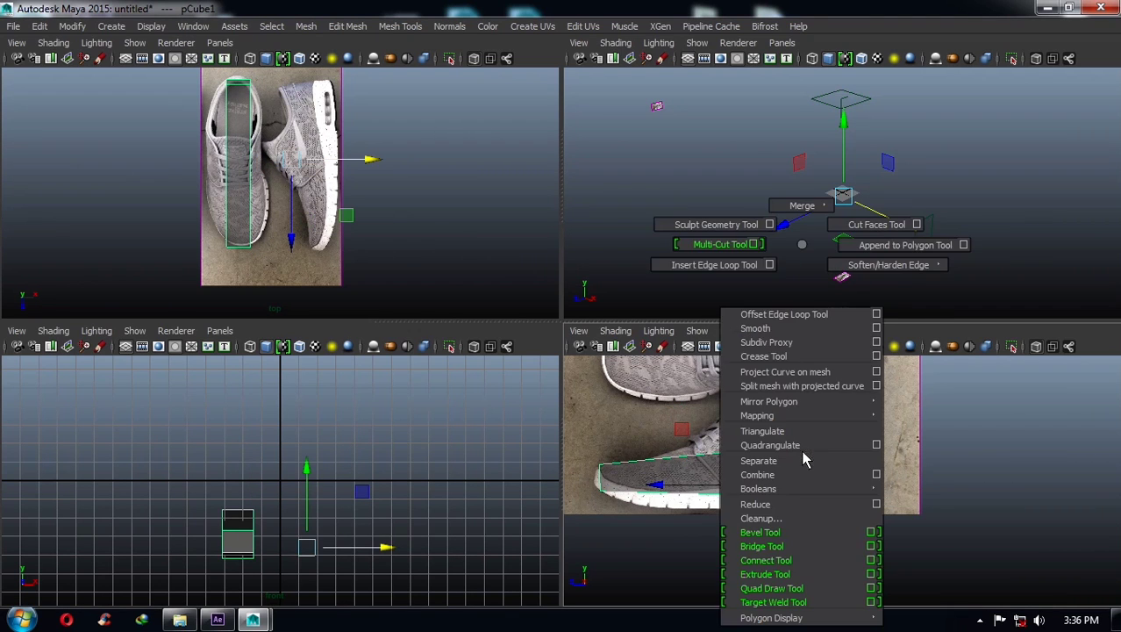
pyautogui.keyDown('shift'); pyautogui.moveTo(804, 458); pyautogui.dragTo(711, 264, button='right'); pyautogui.keyUp('shift')
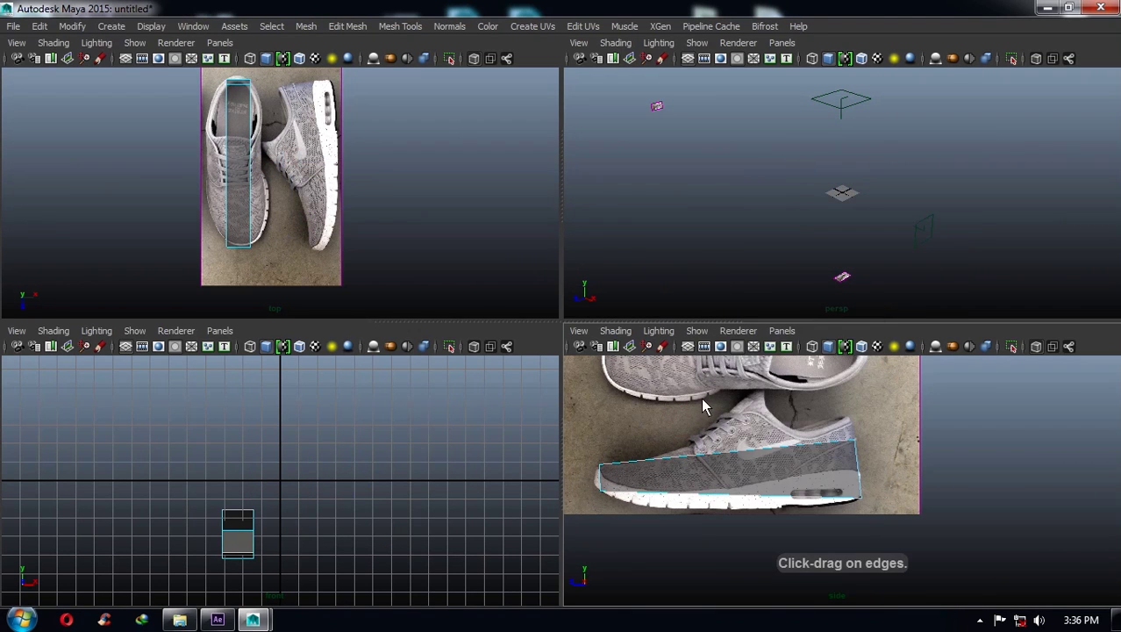
pyautogui.click(701, 463)
pyautogui.scroll(3, 881, 487)
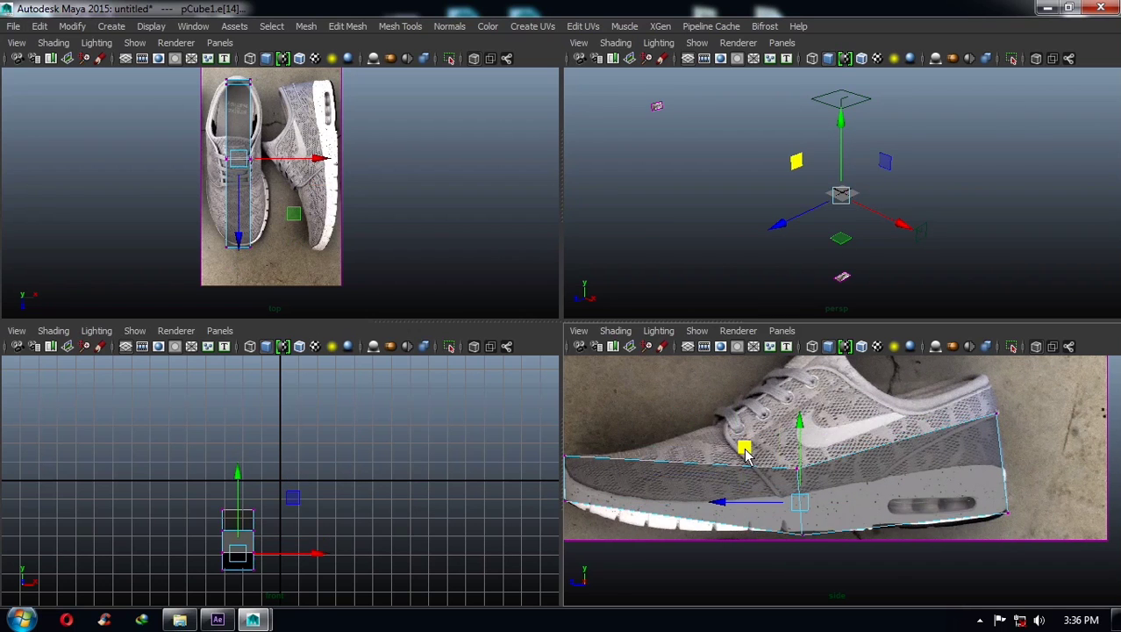
pyautogui.hotkey('ctrl', 'z')
# - Raise the middle loop's top vertex to the ankle line in the side view
pyautogui.press('F9')
pyautogui.moveTo(721, 421)
pyautogui.mouseDown()
pyautogui.moveTo(753, 449)
pyautogui.moveTo(724, 426)
pyautogui.mouseUp()
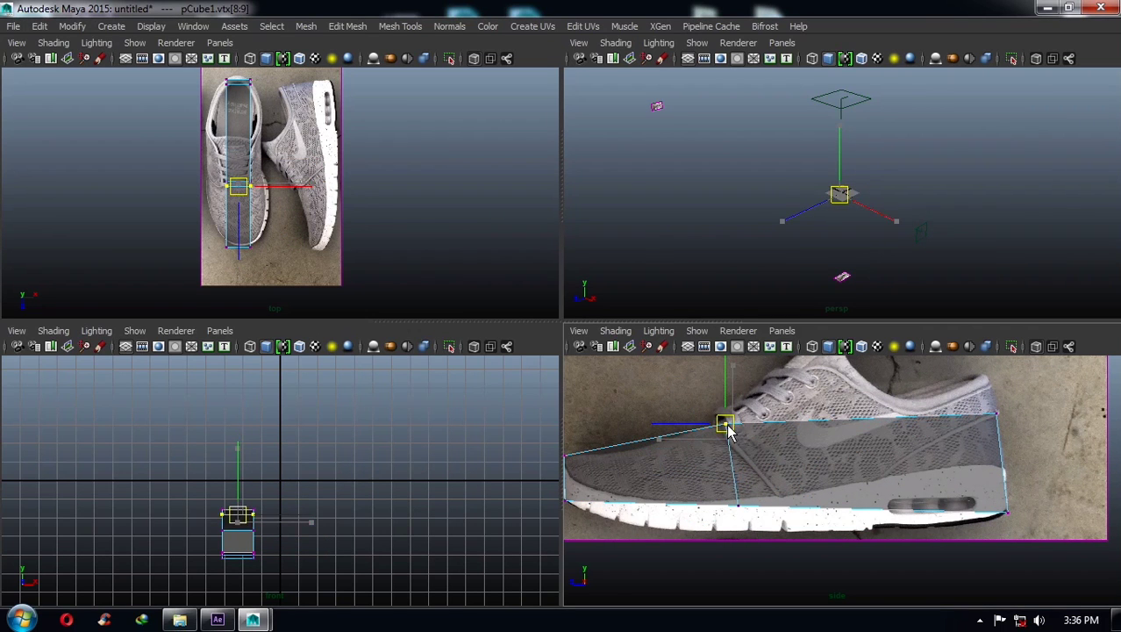
pyautogui.moveTo(715, 493); pyautogui.dragTo(800, 539)
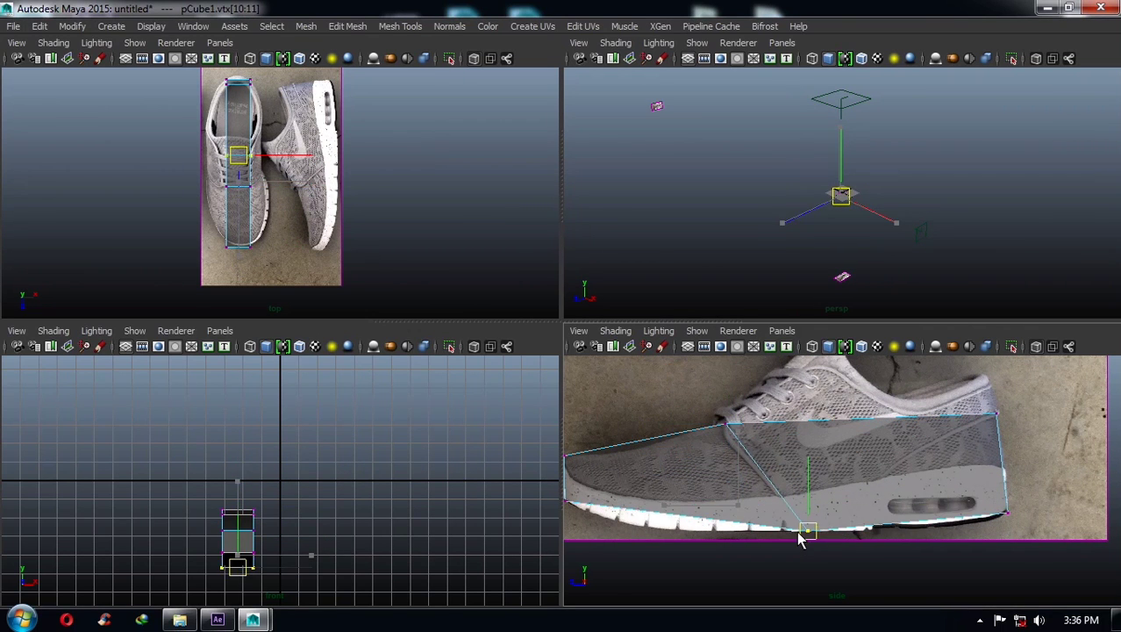
pyautogui.scroll(2, 296, 213)
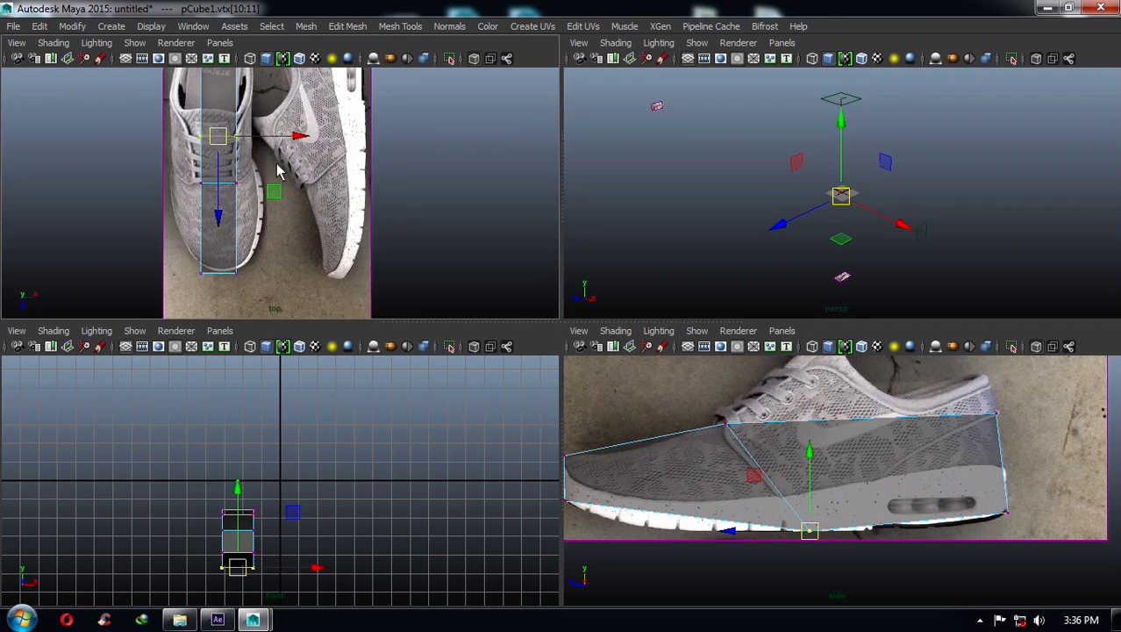
# - Move the middle loop's vertices to the shoe's tapering outline in the top view
pyautogui.moveTo(224, 215); pyautogui.dragTo(256, 244)
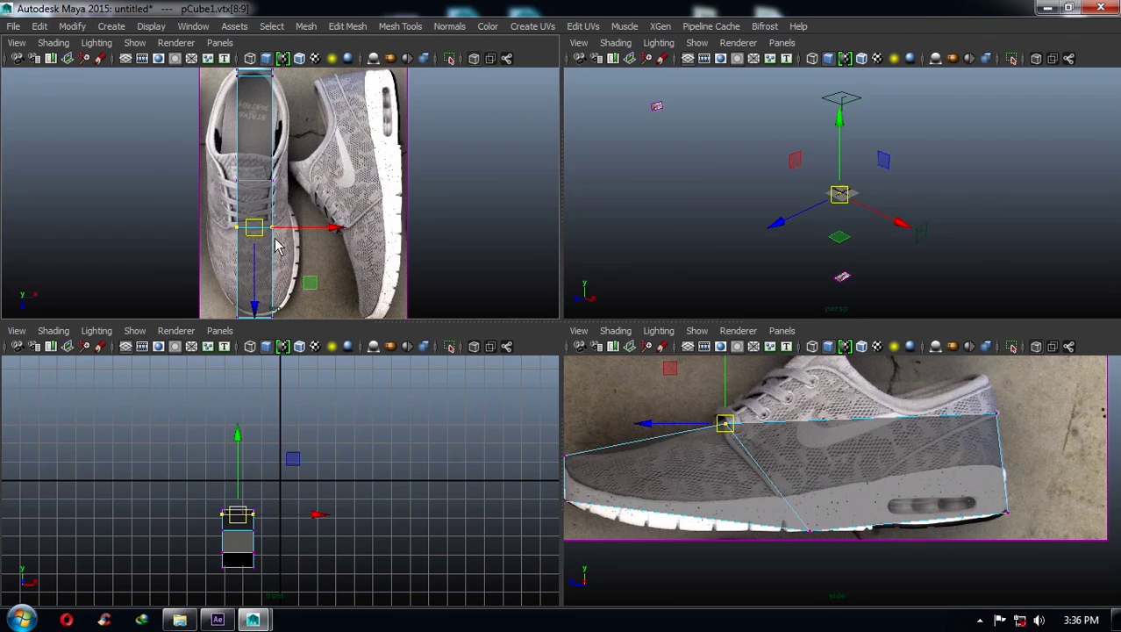
pyautogui.keyDown('alt'); pyautogui.moveTo(263, 228); pyautogui.dragTo(321, 231, button='middle'); pyautogui.keyUp('alt')
pyautogui.scroll(2, 291, 215)
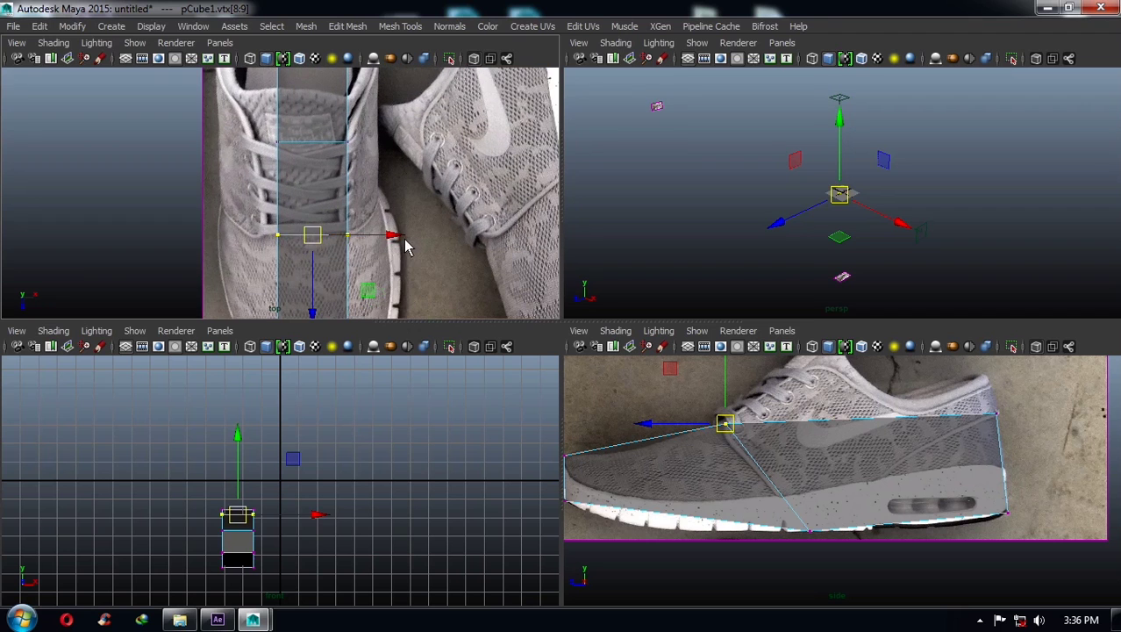
pyautogui.moveTo(313, 230)
pyautogui.mouseDown()
pyautogui.moveTo(347, 221)
pyautogui.moveTo(331, 235)
pyautogui.mouseUp()
pyautogui.click(277, 235)
pyautogui.keyDown('alt'); pyautogui.moveTo(303, 168); pyautogui.dragTo(303, 209, button='middle'); pyautogui.keyUp('alt')
pyautogui.click(277, 184)
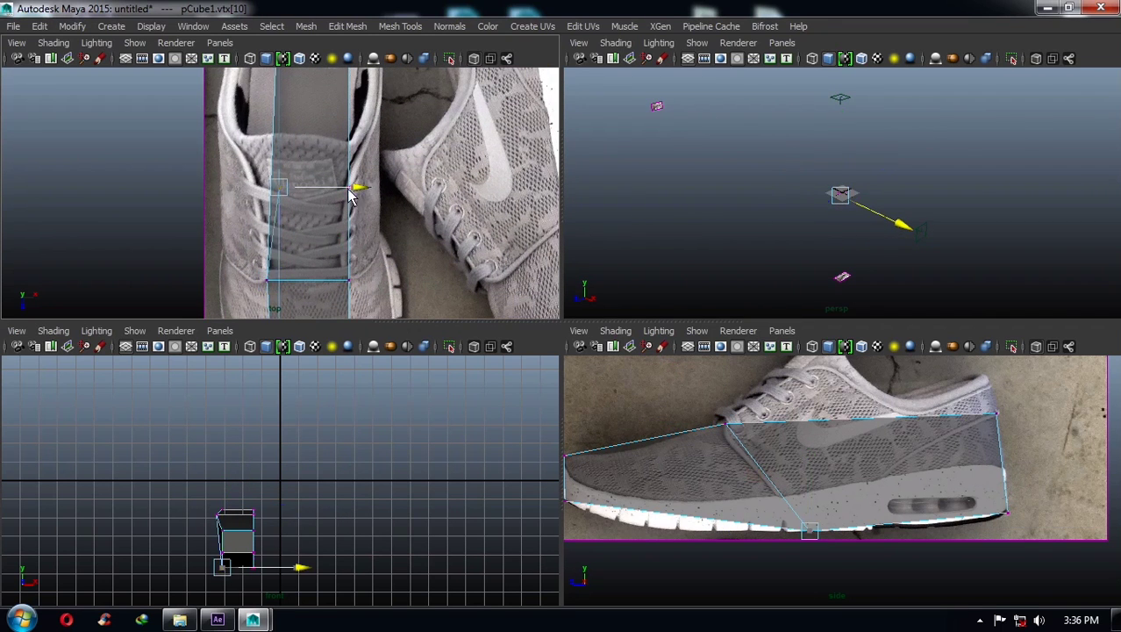
pyautogui.moveTo(355, 193); pyautogui.dragTo(449, 200)
pyautogui.click(349, 187)
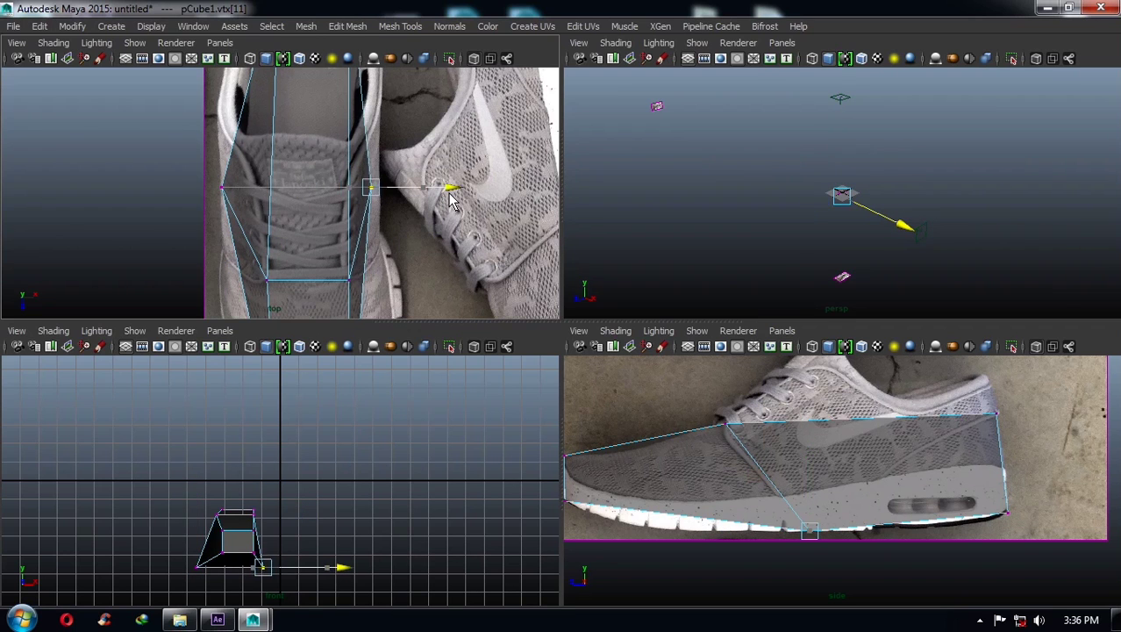
# - Hide the perspective grid, orbit to inspect the mesh, and reselect the whole box
pyautogui.scroll(-2, 693, 419)
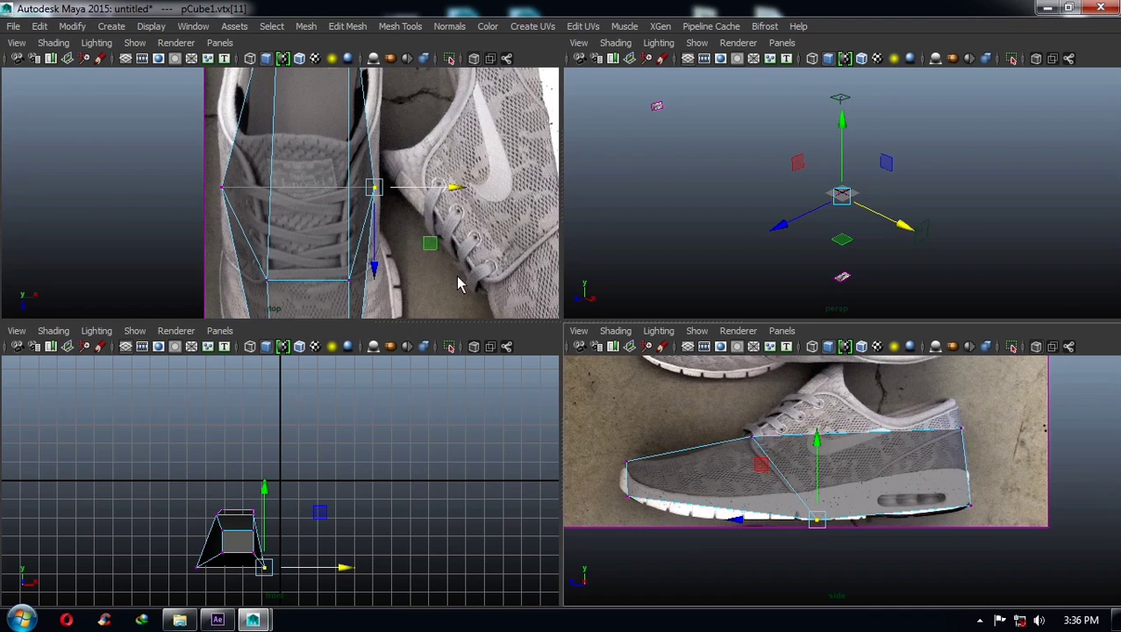
pyautogui.scroll(-2, 378, 265)
pyautogui.scroll(-2, 289, 210)
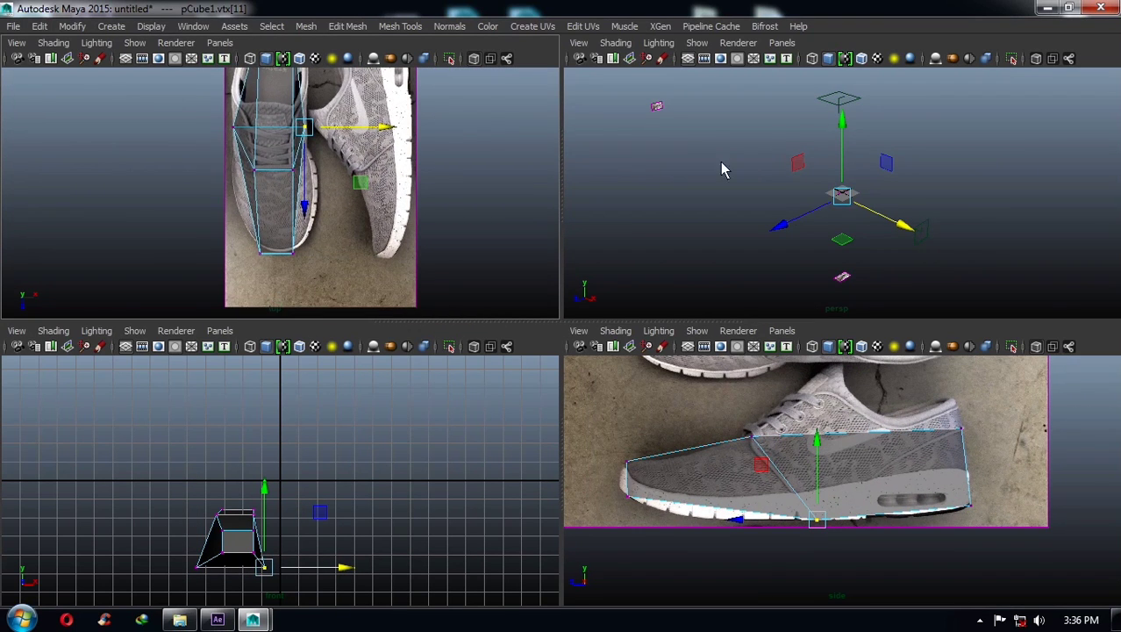
pyautogui.scroll(-3, 721, 169)
pyautogui.scroll(-3, 843, 154)
pyautogui.scroll(-3, 871, 146)
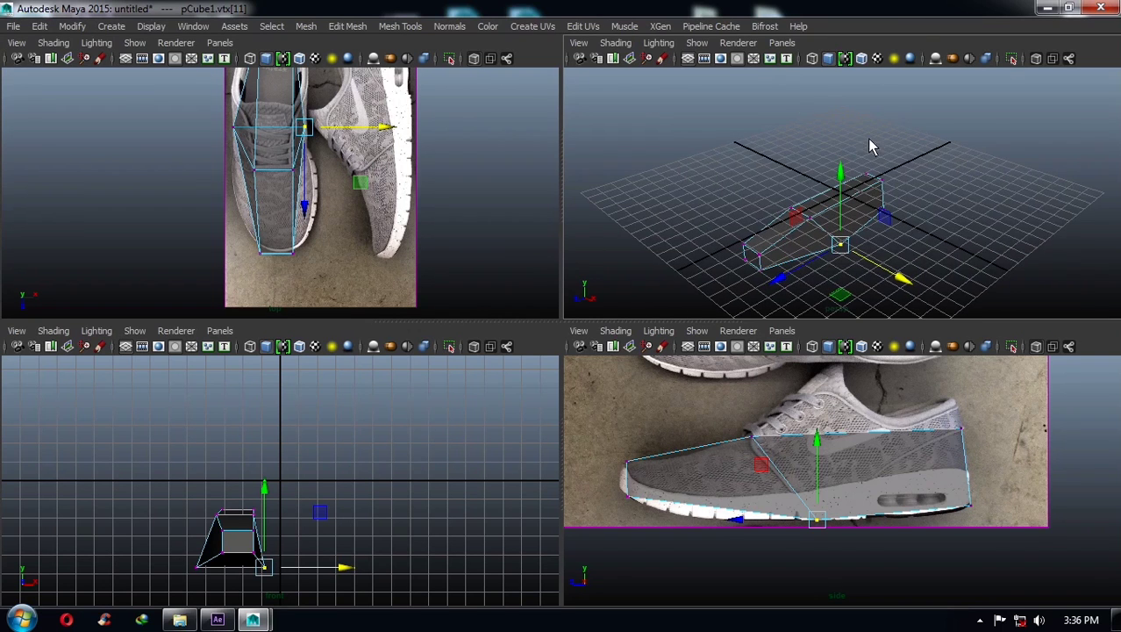
pyautogui.click(688, 58)
pyautogui.moveTo(781, 180)
pyautogui.keyDown('alt'); pyautogui.mouseDown()
pyautogui.moveTo(864, 213)
pyautogui.moveTo(879, 244)
pyautogui.mouseUp(); pyautogui.keyUp('alt')
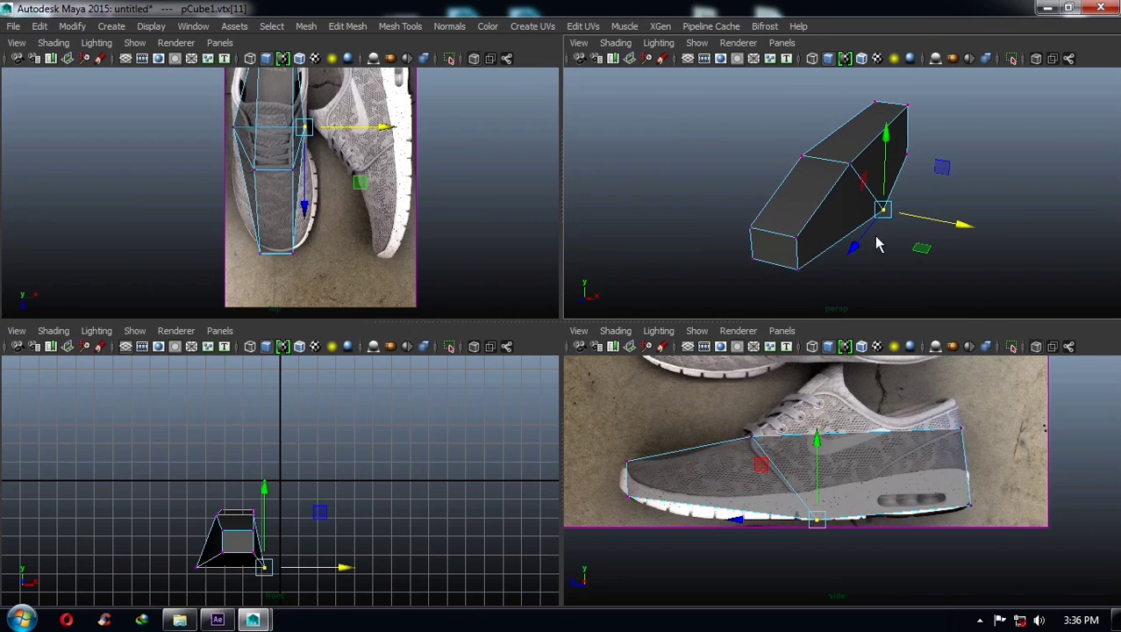
pyautogui.moveTo(877, 244); pyautogui.dragTo(947, 277, button='right')
pyautogui.moveTo(882, 428)
pyautogui.mouseDown(button='right')
pyautogui.moveTo(955, 311)
pyautogui.moveTo(885, 436)
pyautogui.moveTo(956, 241)
pyautogui.mouseUp(button='right')
pyautogui.click(910, 471)
# - Insert an edge loop near the toe and widen it to the shoe's width
pyautogui.keyDown('shift'); pyautogui.moveTo(909, 469); pyautogui.dragTo(813, 265, button='right'); pyautogui.keyUp('shift')
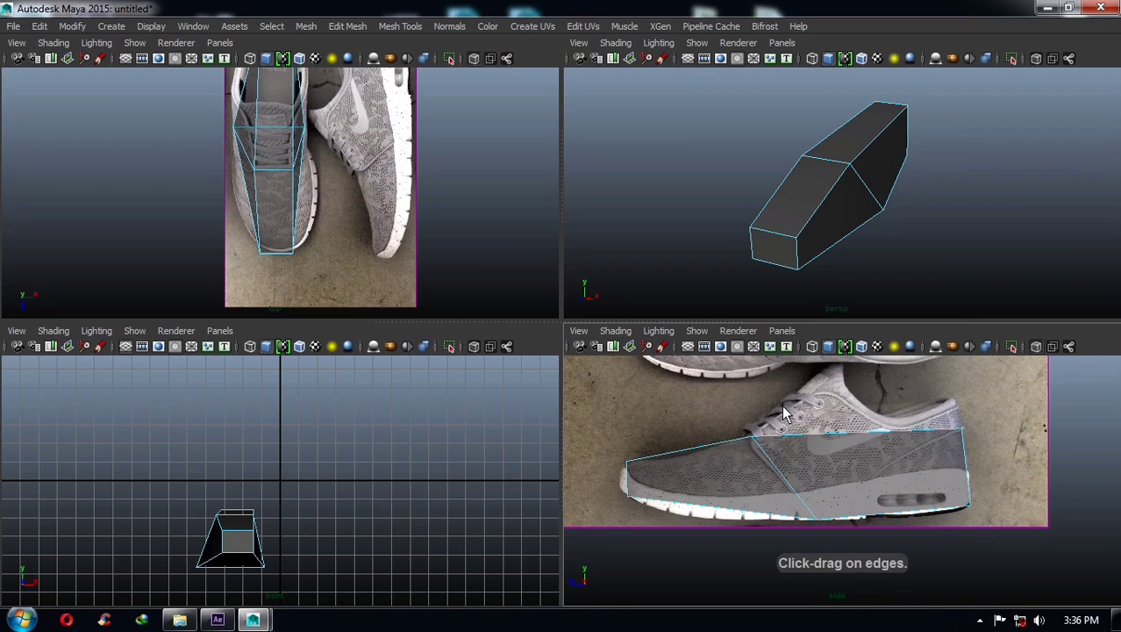
pyautogui.scroll(1, 263, 203)
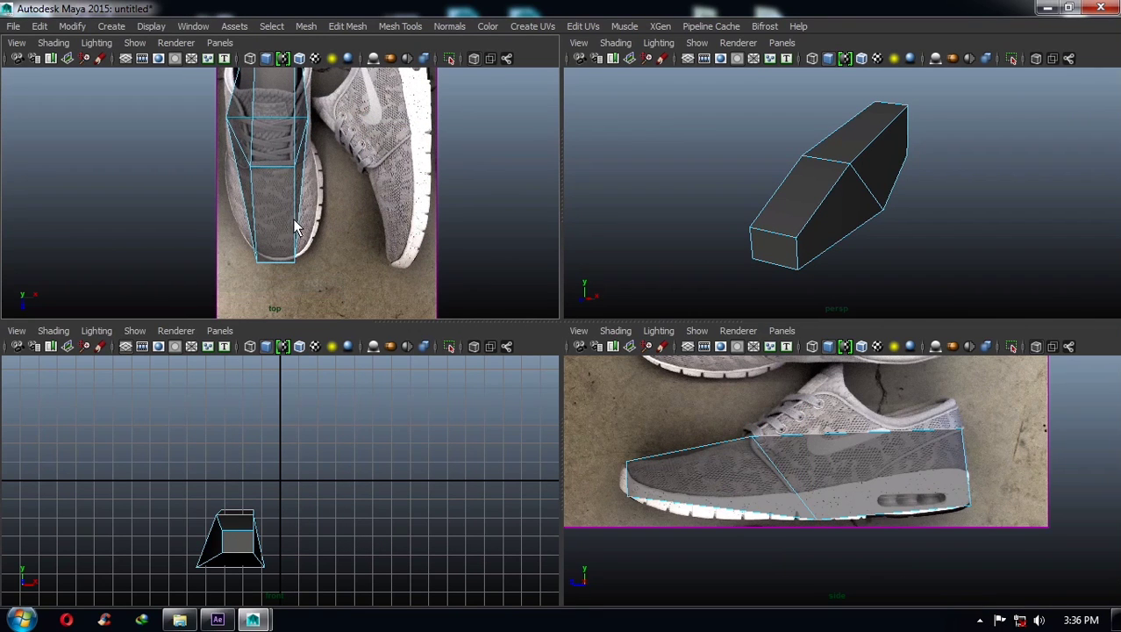
pyautogui.click(296, 233)
pyautogui.press('w')
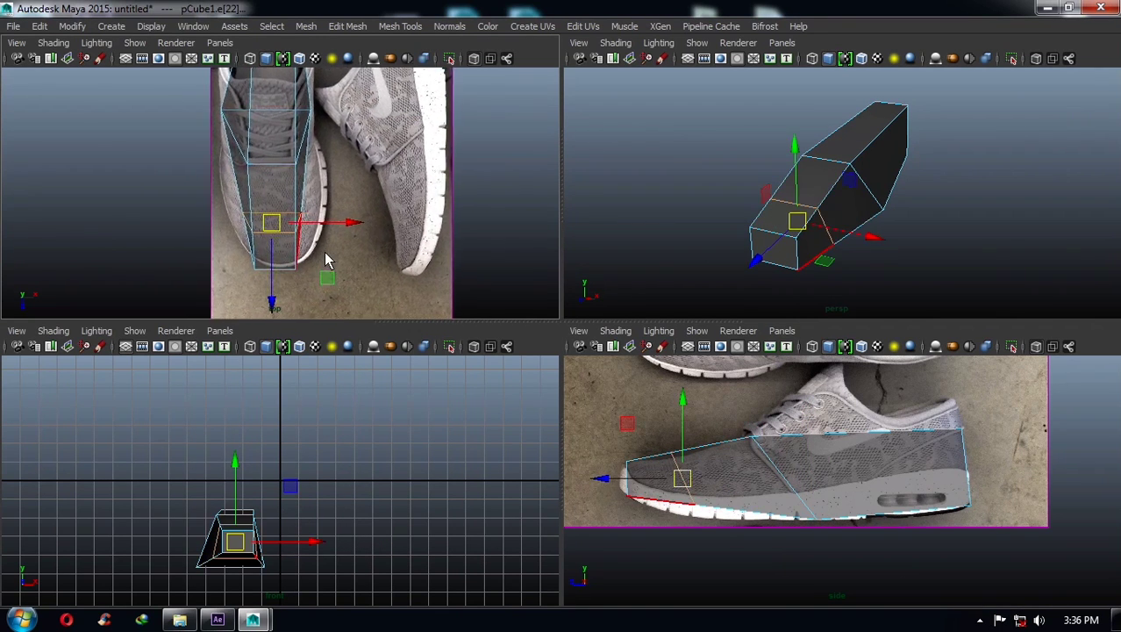
pyautogui.scroll(1, 326, 250)
pyautogui.moveTo(344, 225)
pyautogui.mouseDown()
pyautogui.moveTo(400, 225)
pyautogui.moveTo(354, 230)
pyautogui.mouseUp()
# - Lower the toe loop's bottom vertices to the sole, then reselect the whole box
pyautogui.press('w')
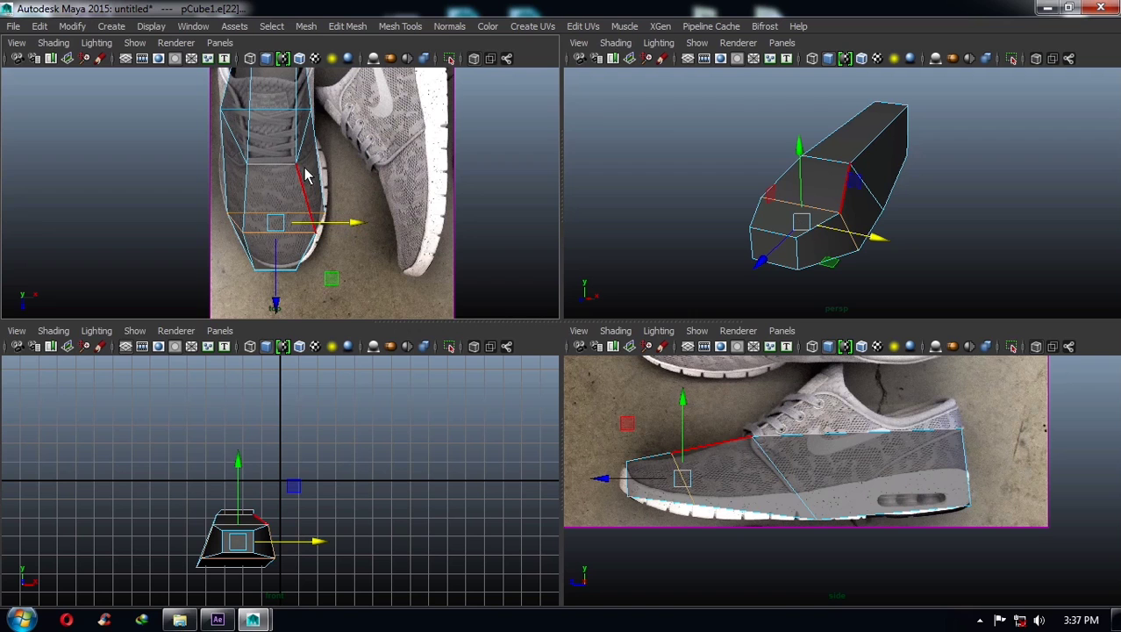
pyautogui.scroll(1, 763, 518)
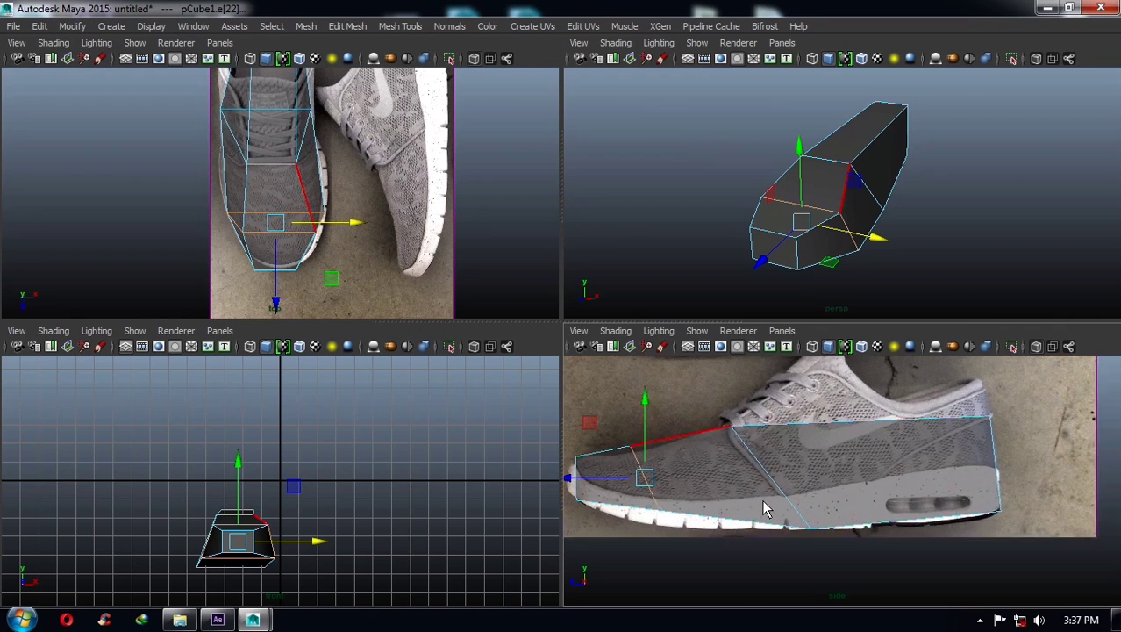
pyautogui.scroll(1, 733, 468)
pyautogui.scroll(1, 751, 451)
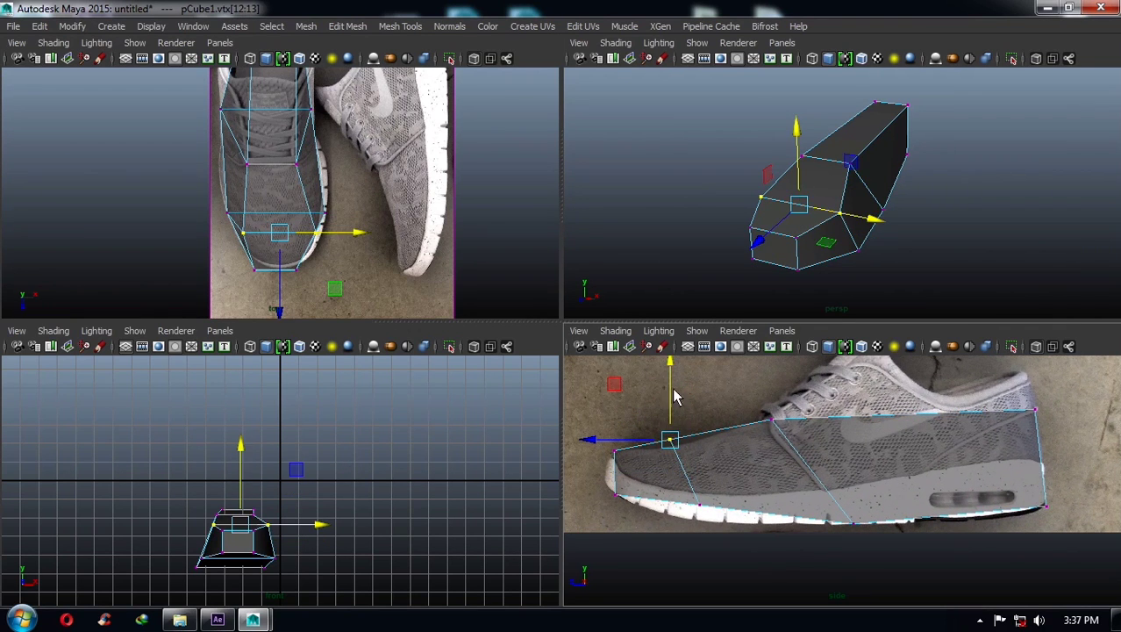
pyautogui.moveTo(649, 430); pyautogui.dragTo(725, 532)
pyautogui.moveTo(707, 471); pyautogui.dragTo(689, 527)
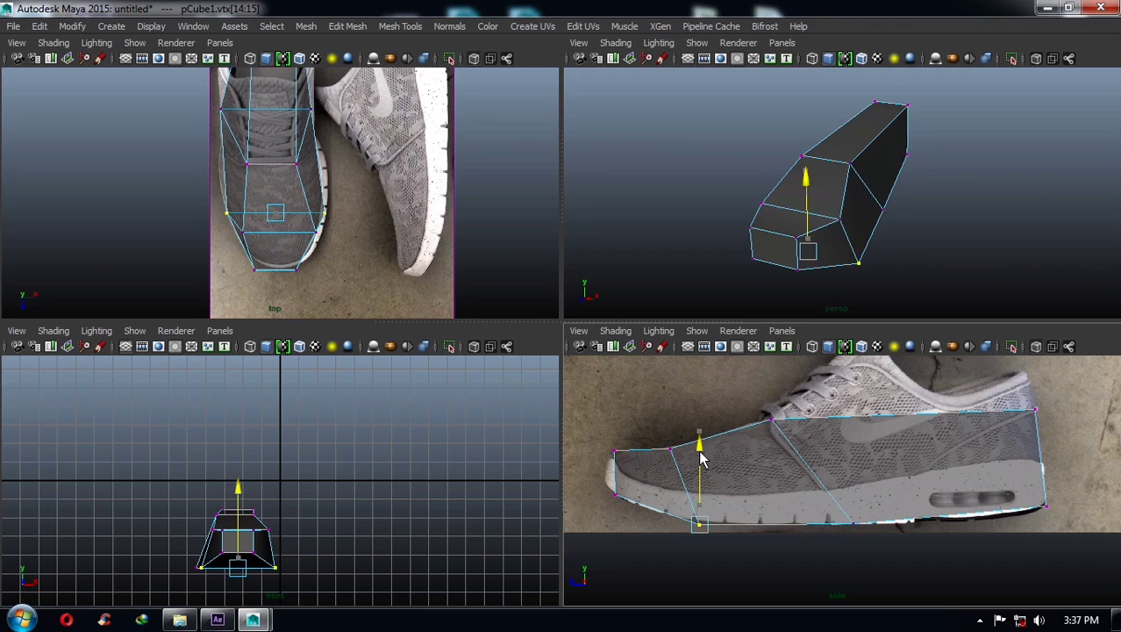
pyautogui.moveTo(702, 452); pyautogui.dragTo(702, 466)
pyautogui.moveTo(307, 172); pyautogui.dragTo(369, 138, button='right')
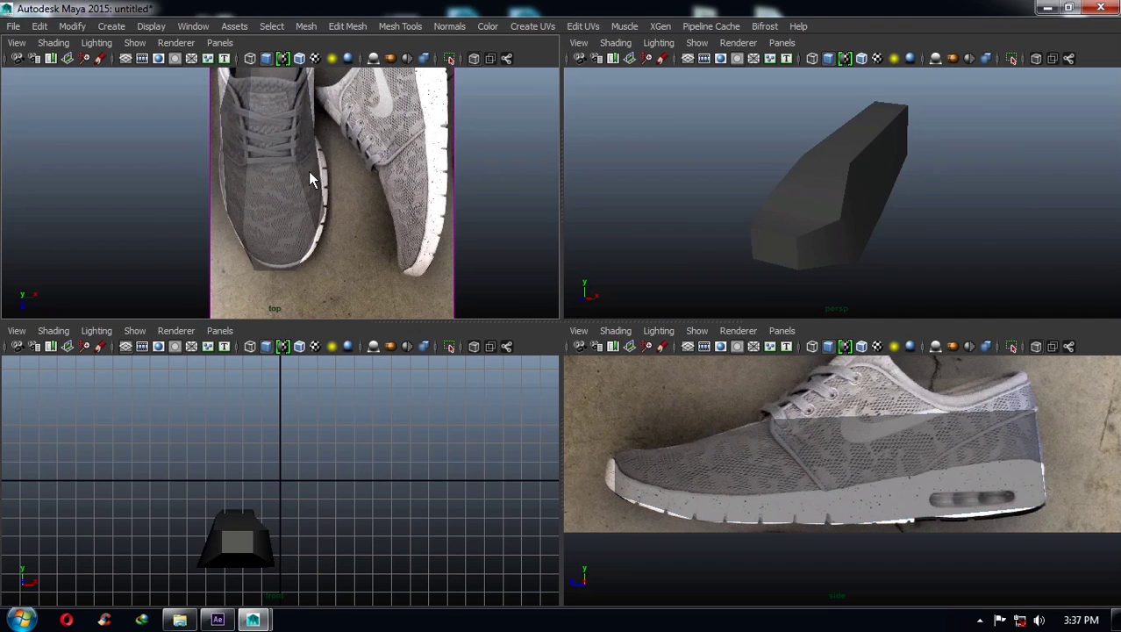
pyautogui.click(308, 173)
# - Cut a third edge loop across the forefoot and scale it to the shoe's width
pyautogui.keyDown('shift'); pyautogui.moveTo(307, 171); pyautogui.dragTo(257, 176, button='right'); pyautogui.keyUp('shift')
pyautogui.click(255, 173)
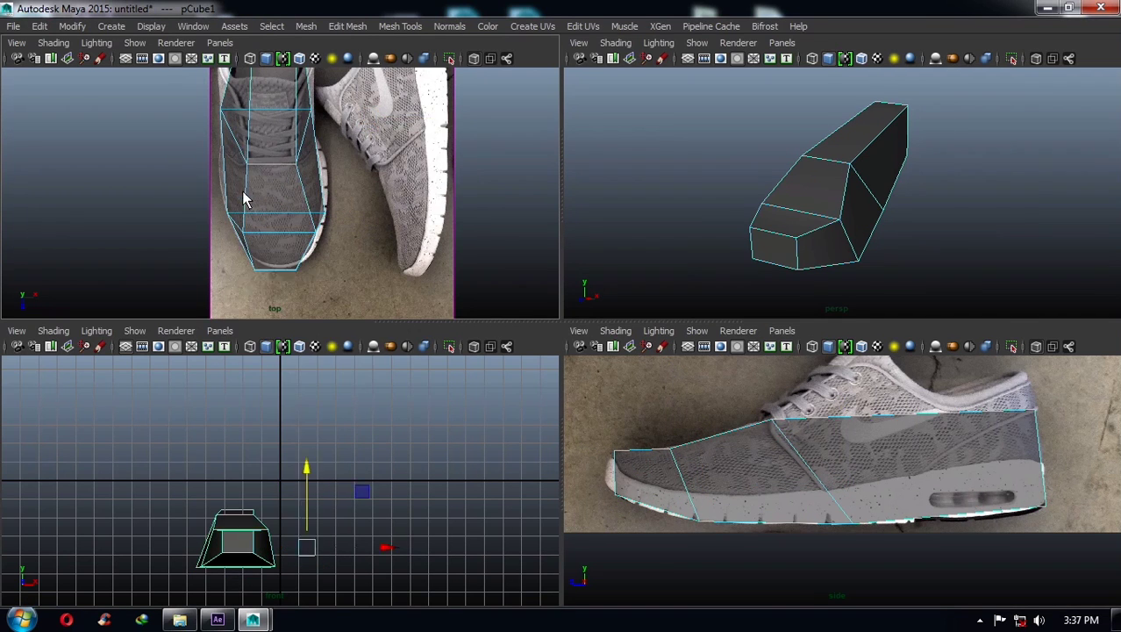
pyautogui.keyDown('ctrl'); pyautogui.click(306, 188); pyautogui.keyUp('ctrl')
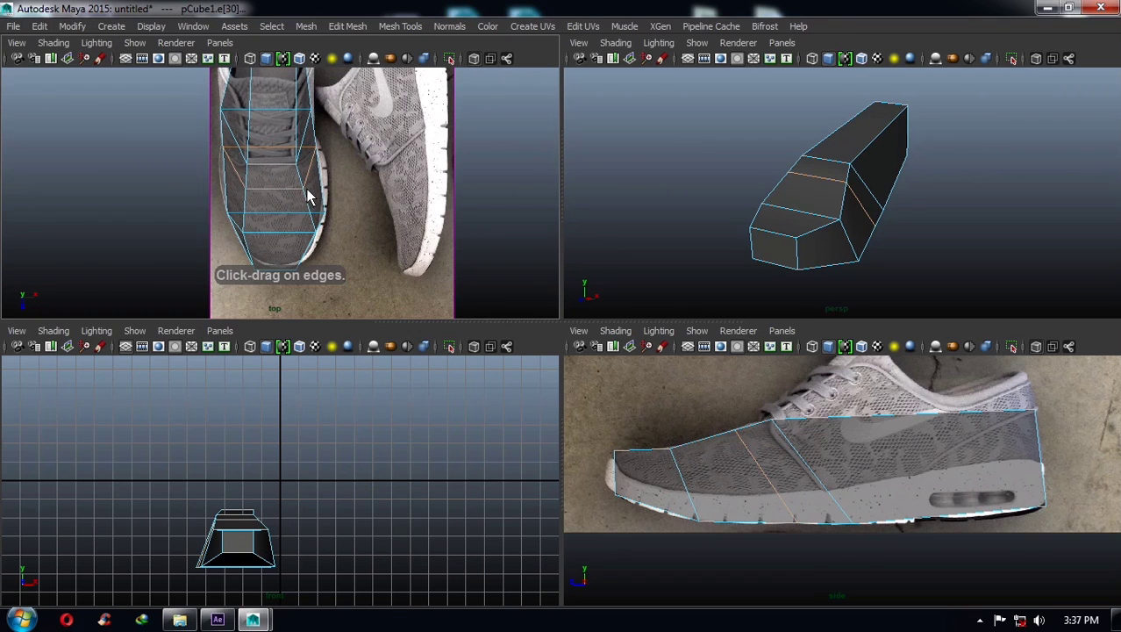
pyautogui.press('r')
pyautogui.moveTo(360, 177)
pyautogui.mouseDown()
pyautogui.moveTo(348, 175)
pyautogui.moveTo(356, 184)
pyautogui.mouseUp()
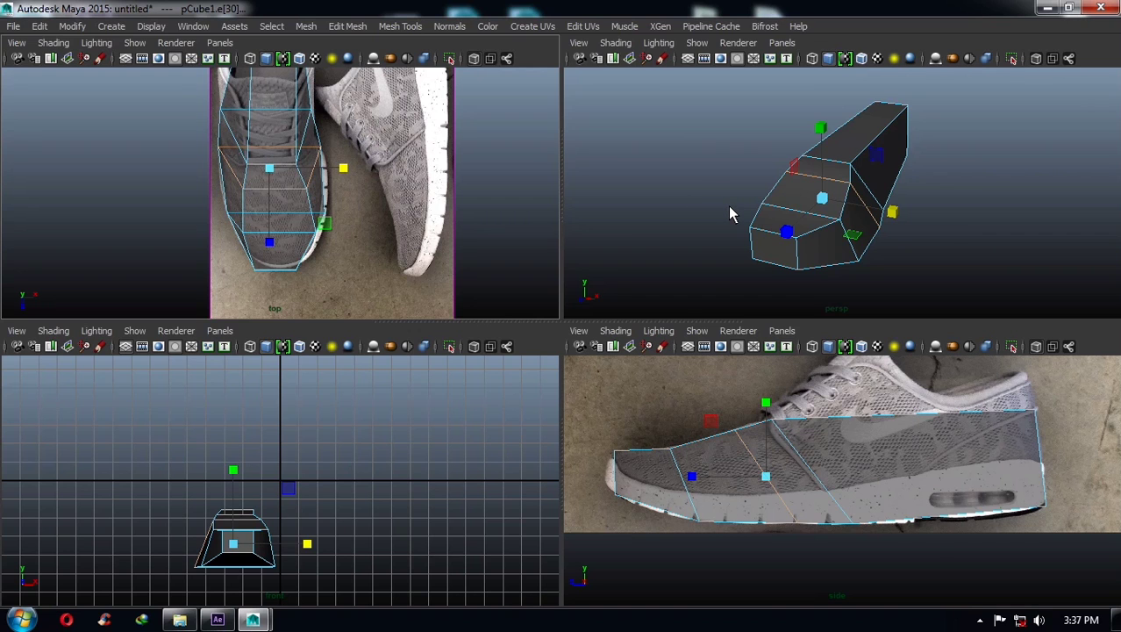
pyautogui.scroll(-2, 352, 228)
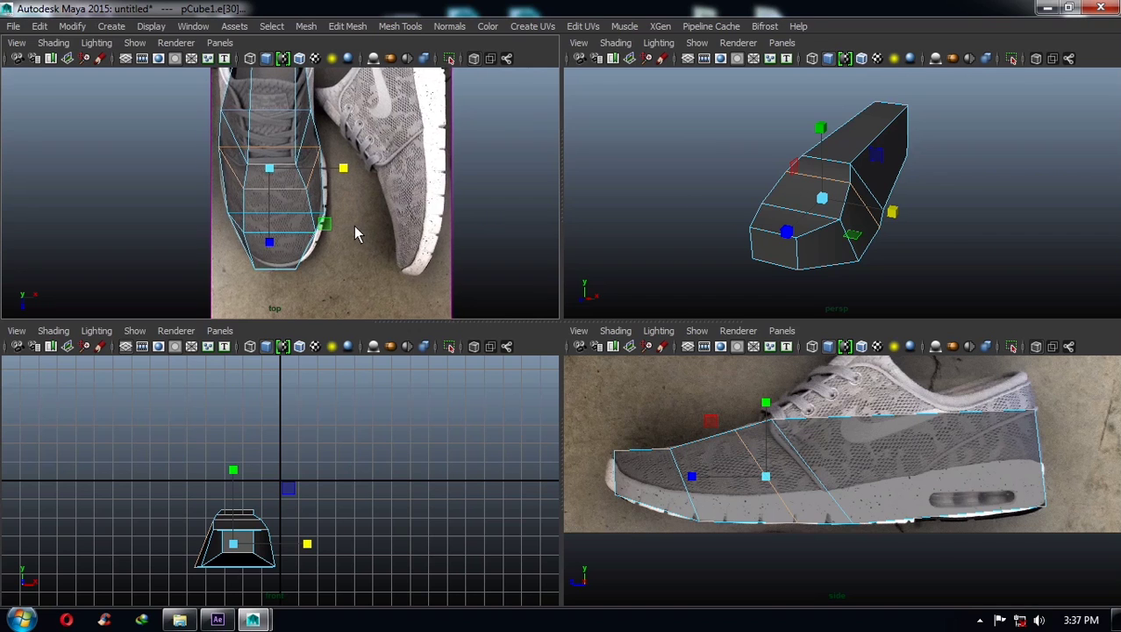
pyautogui.keyDown('alt'); pyautogui.moveTo(348, 230); pyautogui.dragTo(336, 265, button='middle'); pyautogui.keyUp('alt')
pyautogui.scroll(-2, 335, 265)
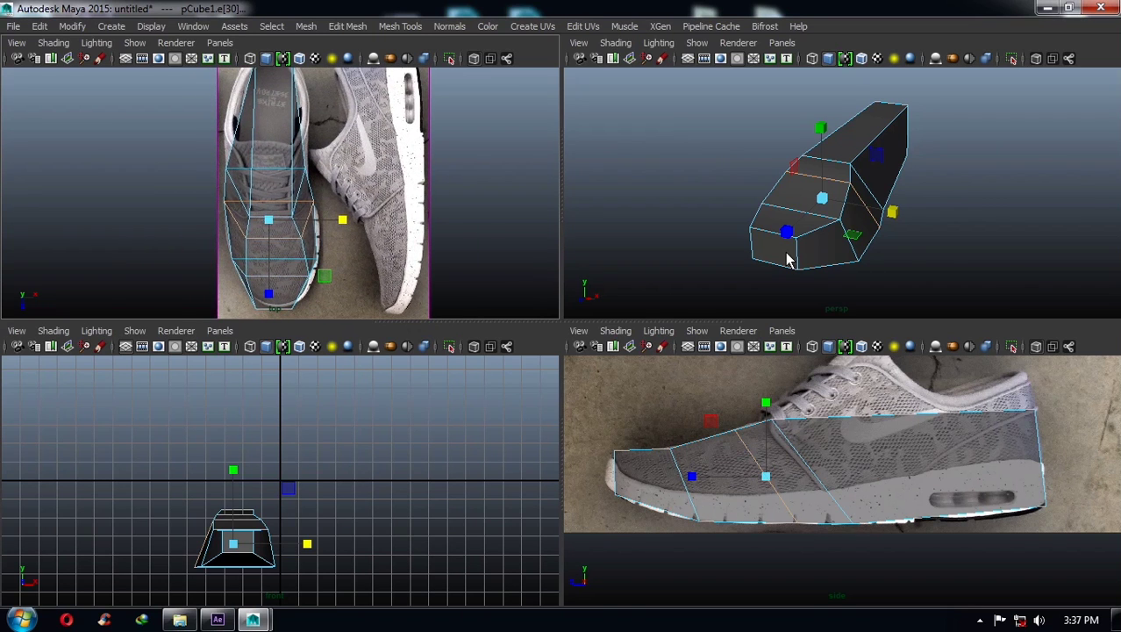
pyautogui.moveTo(862, 153); pyautogui.dragTo(926, 125, button='right')
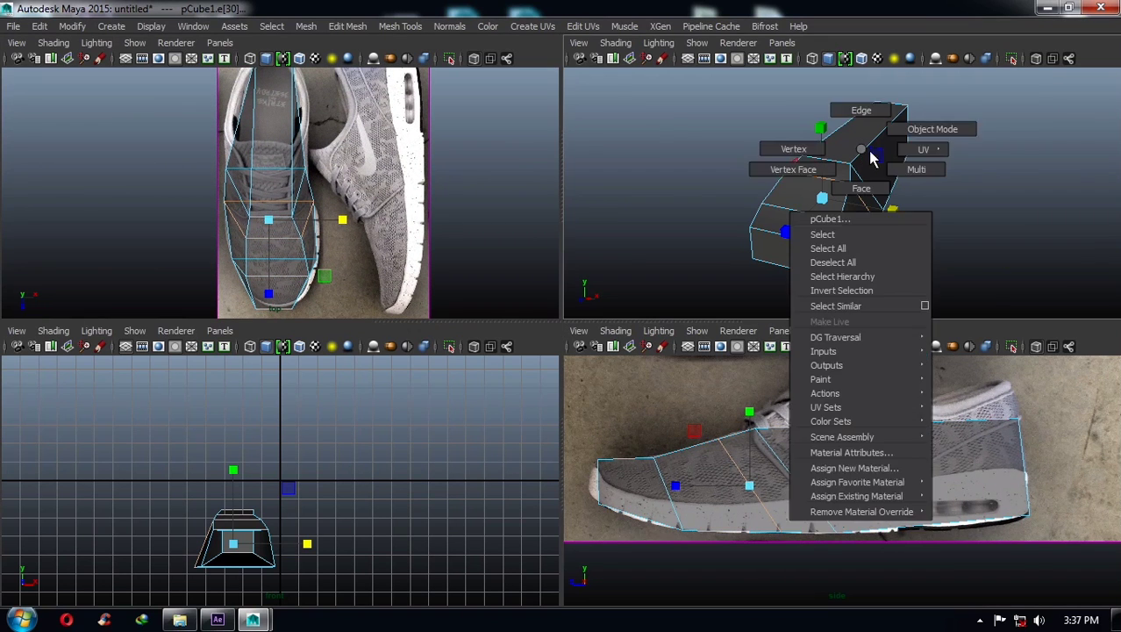
# - Insert a lengthwise edge loop down the middle of the shoe in the top view
pyautogui.keyDown('shift'); pyautogui.rightClick(867, 143); pyautogui.keyUp('shift')
pyautogui.click(866, 143)
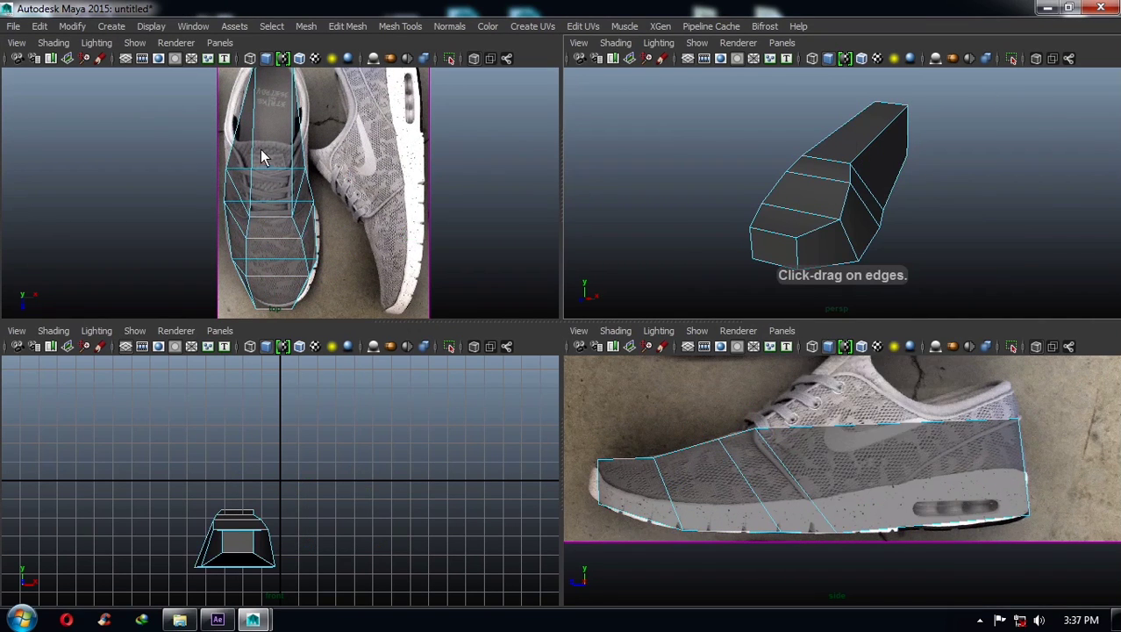
pyautogui.moveTo(266, 167); pyautogui.dragTo(270, 167)
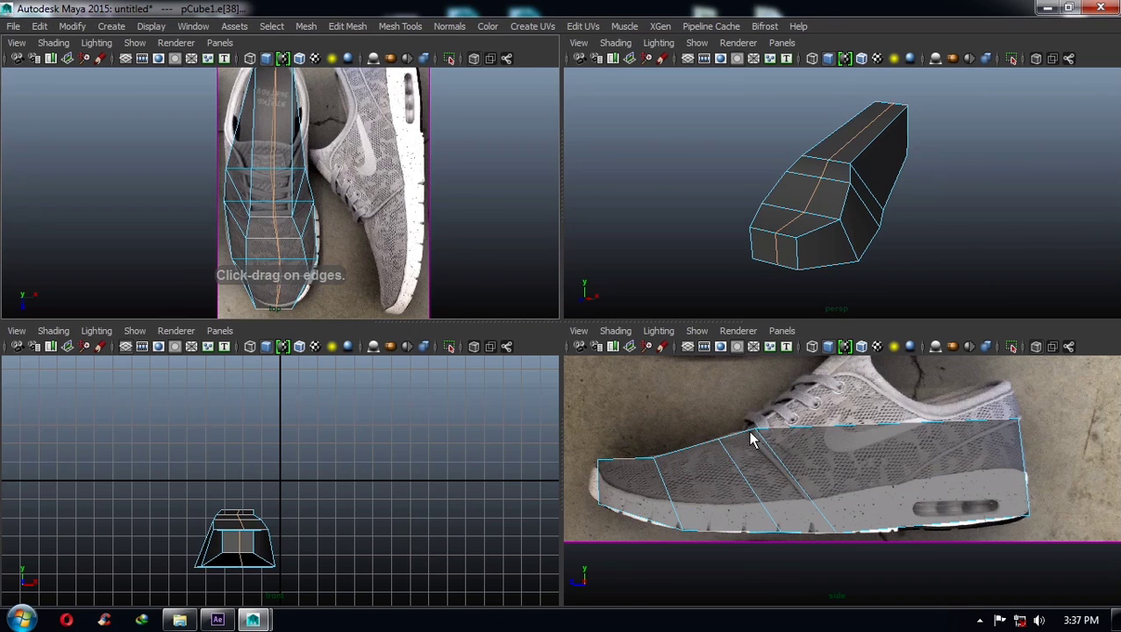
pyautogui.press('w')
pyautogui.scroll(3, 351, 255)
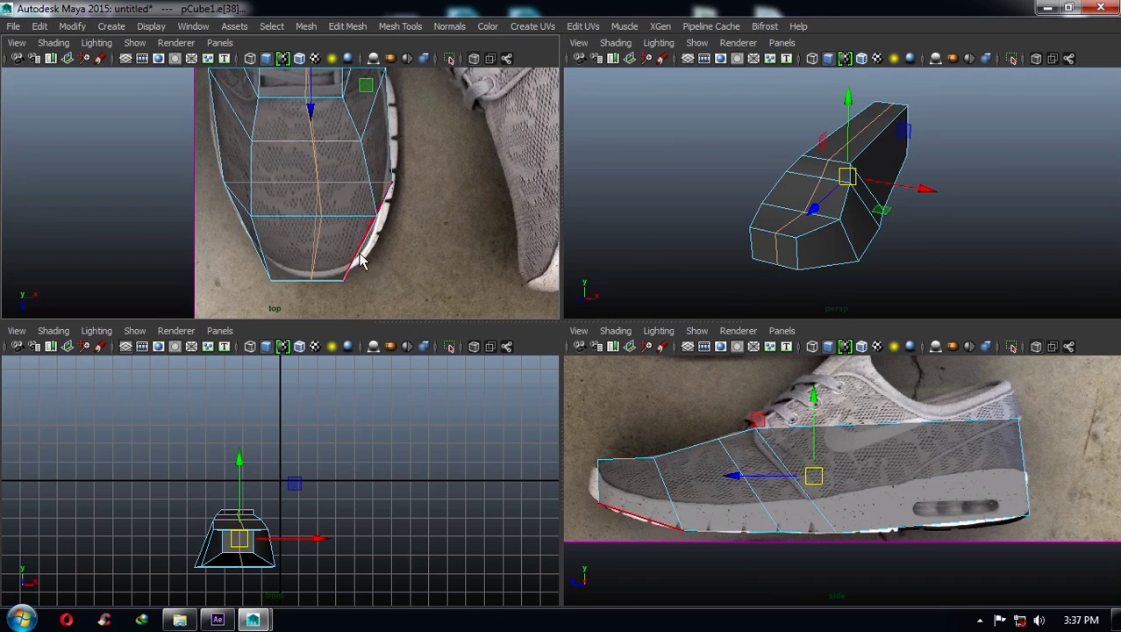
# - Move the toe tip vertices out to round the toe to the reference outline
pyautogui.press('F9')
pyautogui.click(342, 279)
pyautogui.moveTo(343, 281); pyautogui.dragTo(368, 255)
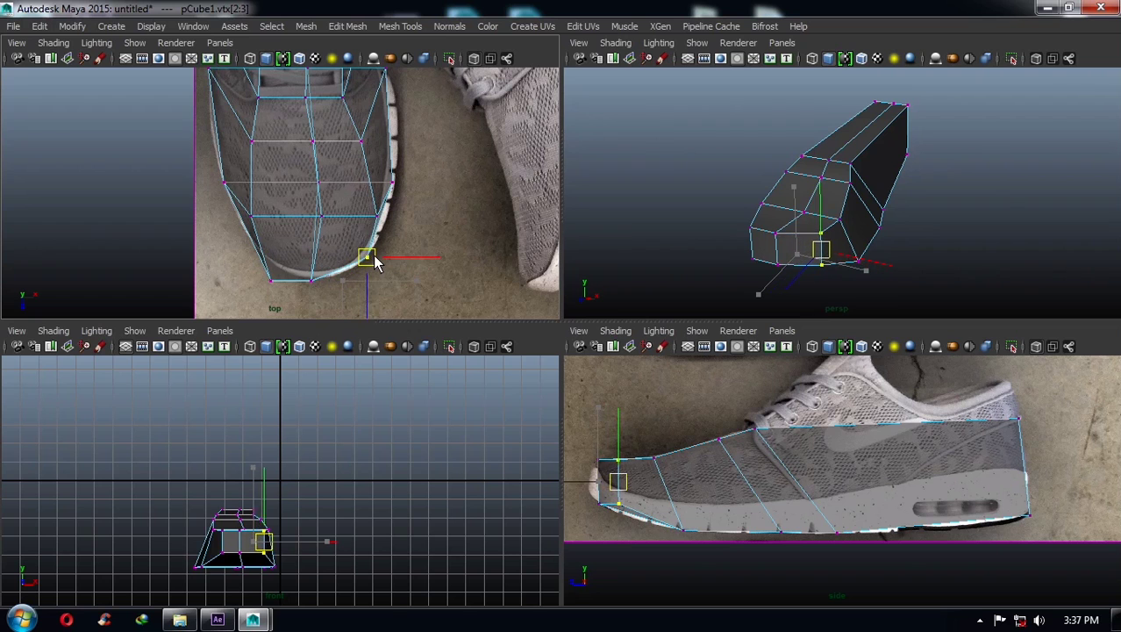
pyautogui.moveTo(260, 273)
pyautogui.mouseDown()
pyautogui.moveTo(290, 302)
pyautogui.moveTo(275, 268)
pyautogui.moveTo(330, 299)
pyautogui.moveTo(334, 278)
pyautogui.mouseUp()
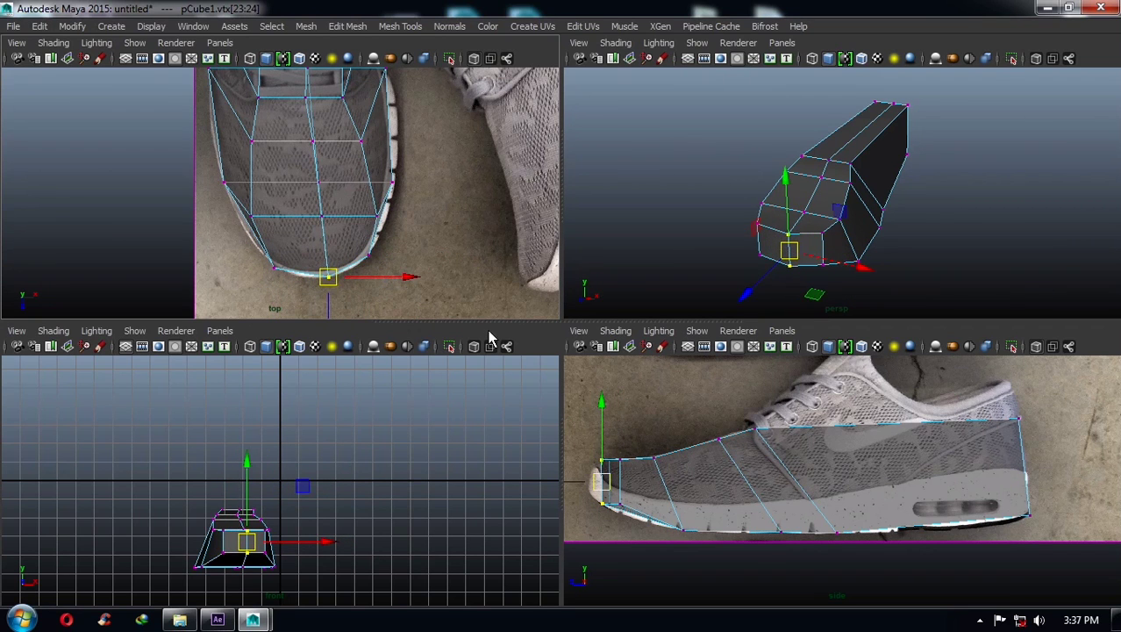
pyautogui.keyDown('alt'); pyautogui.moveTo(320, 176); pyautogui.dragTo(346, 251, button='middle'); pyautogui.keyUp('alt')
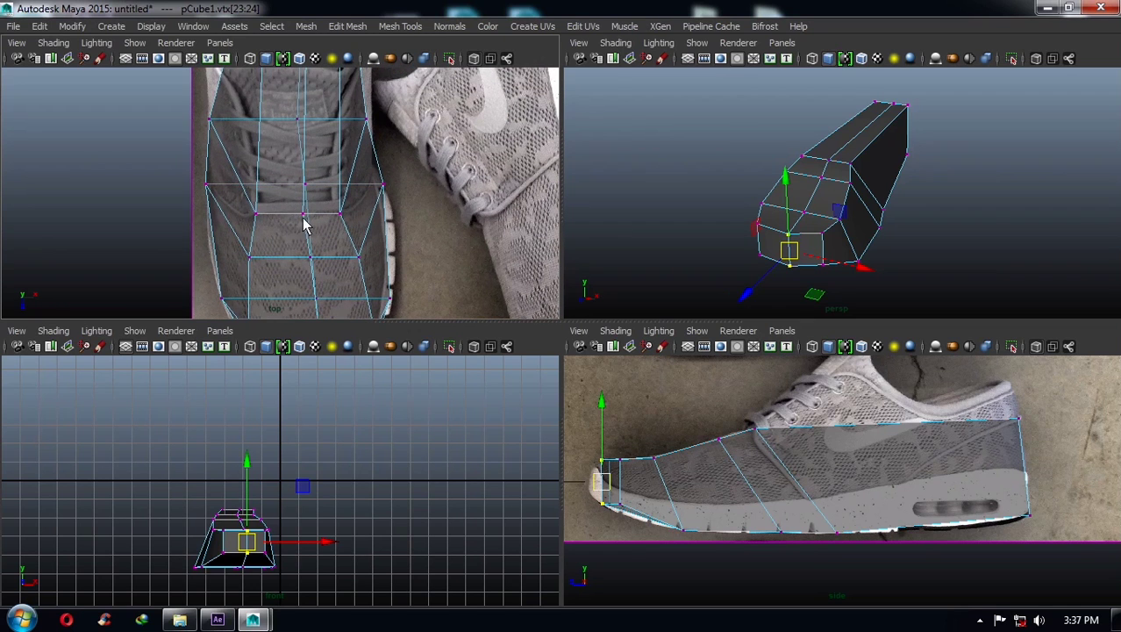
pyautogui.keyDown('alt'); pyautogui.moveTo(309, 158); pyautogui.dragTo(328, 234, button='middle'); pyautogui.keyUp('alt')
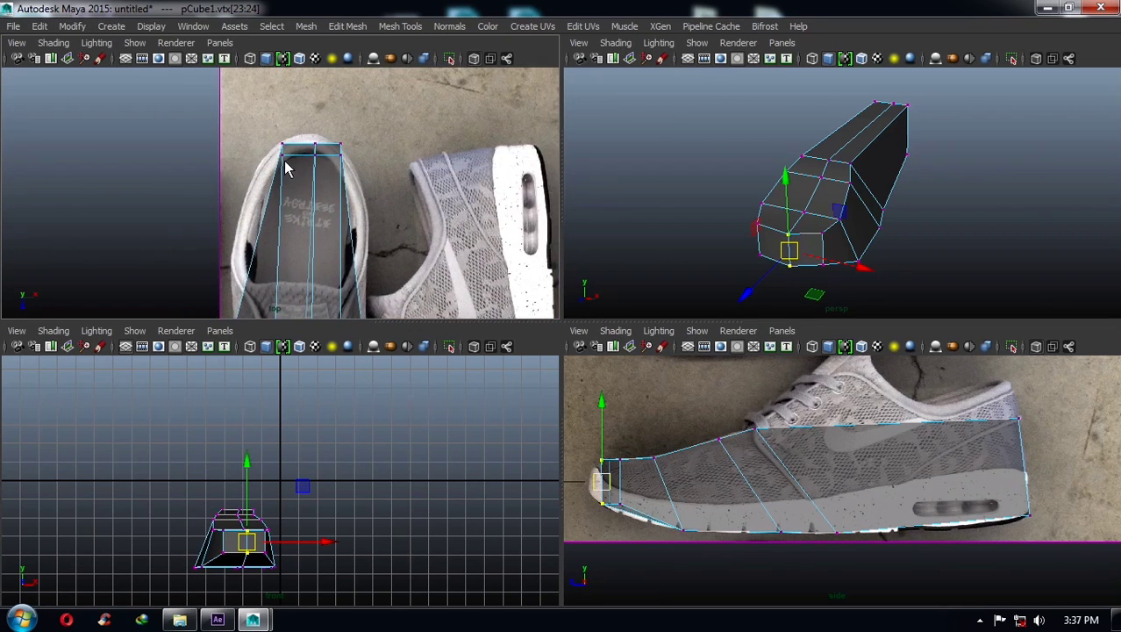
pyautogui.keyDown('alt'); pyautogui.moveTo(280, 170); pyautogui.dragTo(303, 189, button='middle'); pyautogui.keyUp('alt')
# - Fit the right and left heel vertices to the reference heel outline
pyautogui.moveTo(300, 148); pyautogui.dragTo(353, 193)
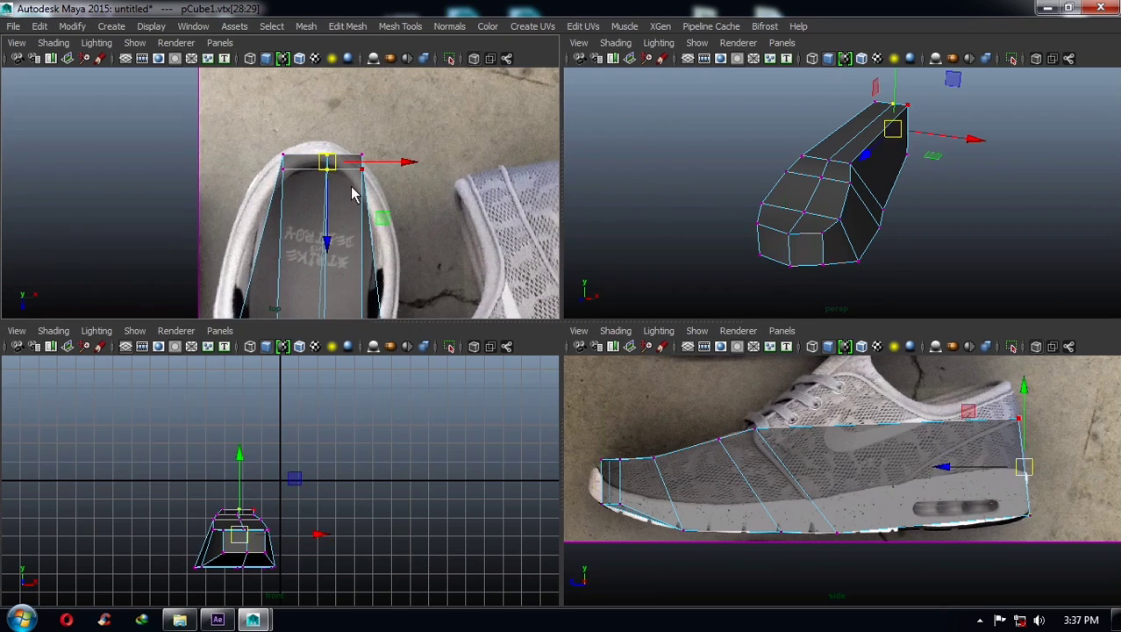
pyautogui.moveTo(331, 243); pyautogui.dragTo(330, 232)
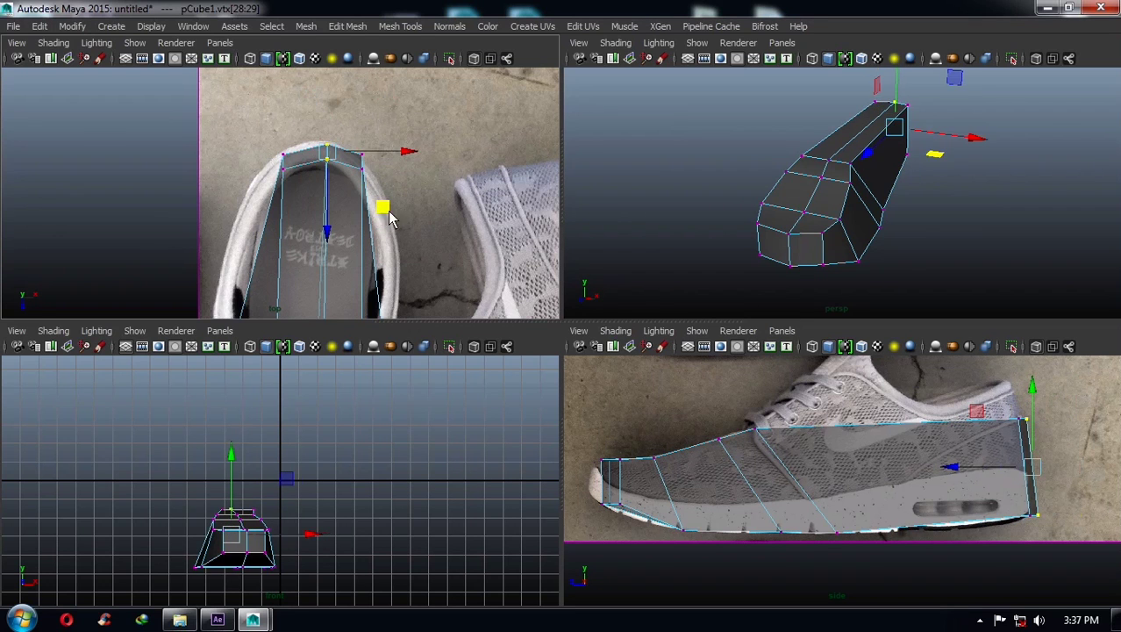
pyautogui.moveTo(404, 226); pyautogui.dragTo(355, 145)
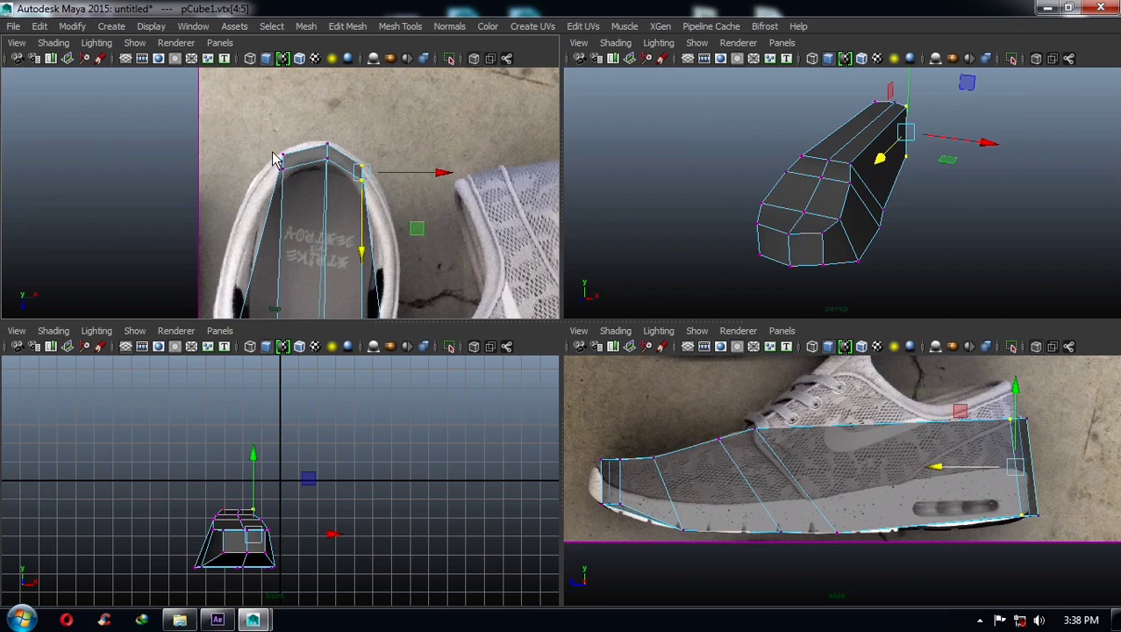
pyautogui.moveTo(262, 142)
pyautogui.mouseDown()
pyautogui.moveTo(299, 232)
pyautogui.moveTo(285, 247)
pyautogui.mouseUp()
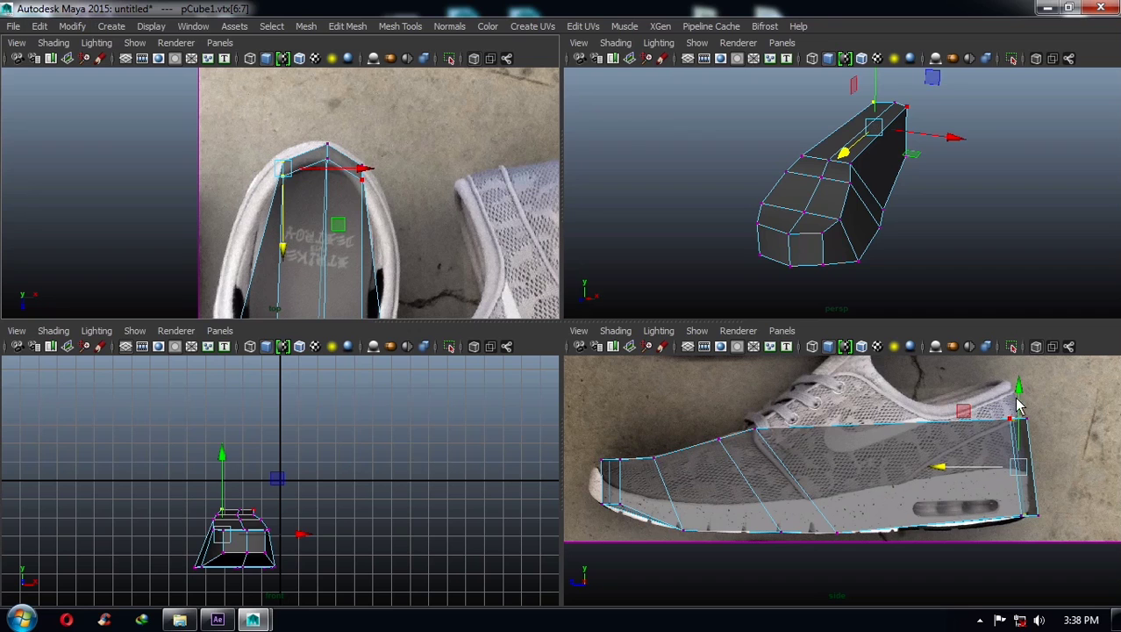
pyautogui.keyDown('alt'); pyautogui.moveTo(944, 439); pyautogui.dragTo(972, 433, button='middle'); pyautogui.keyUp('alt')
pyautogui.moveTo(882, 266)
pyautogui.keyDown('alt'); pyautogui.mouseDown()
pyautogui.moveTo(851, 232)
pyautogui.moveTo(846, 205)
pyautogui.mouseUp(); pyautogui.keyUp('alt')
# - Lower the upper front vertices so the toe slopes down, orbiting to check
pyautogui.click(849, 168)
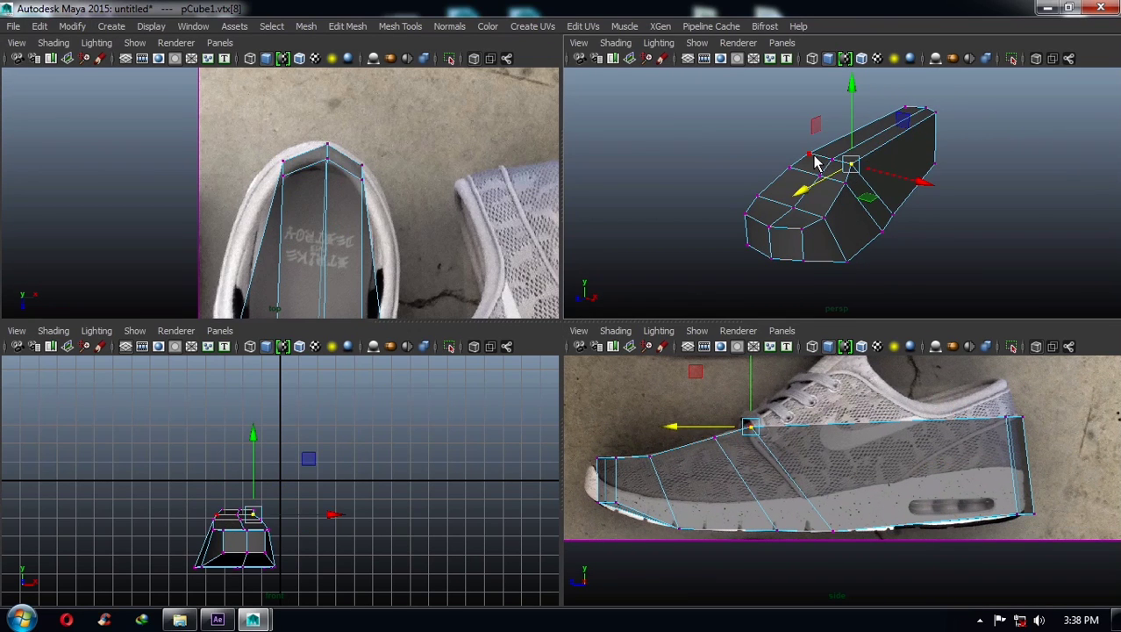
pyautogui.press('q')
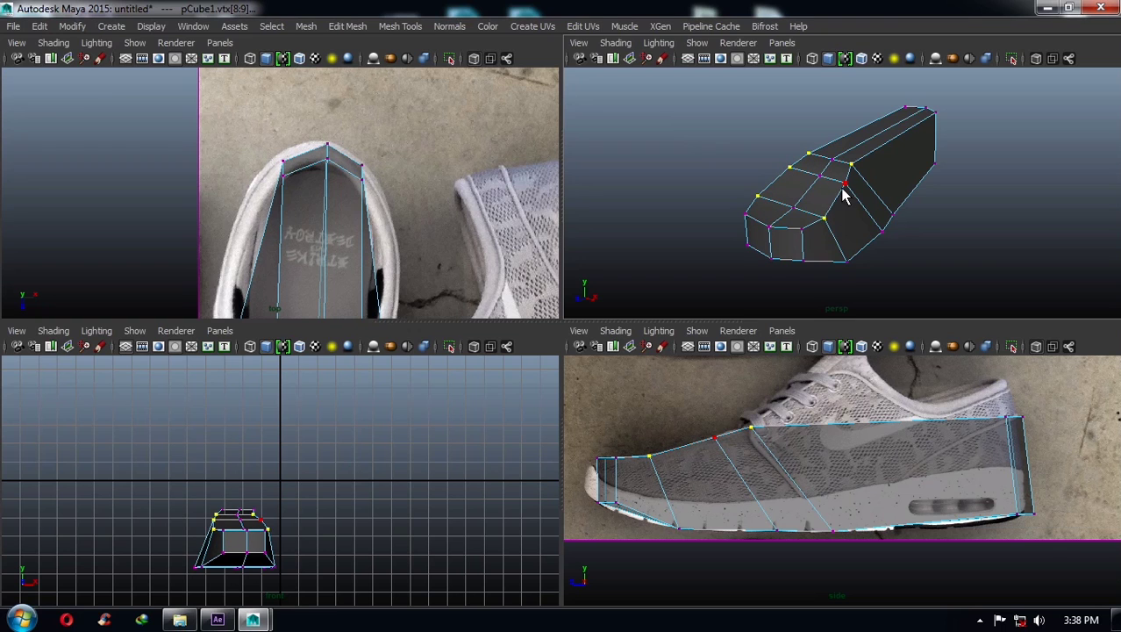
pyautogui.press('w')
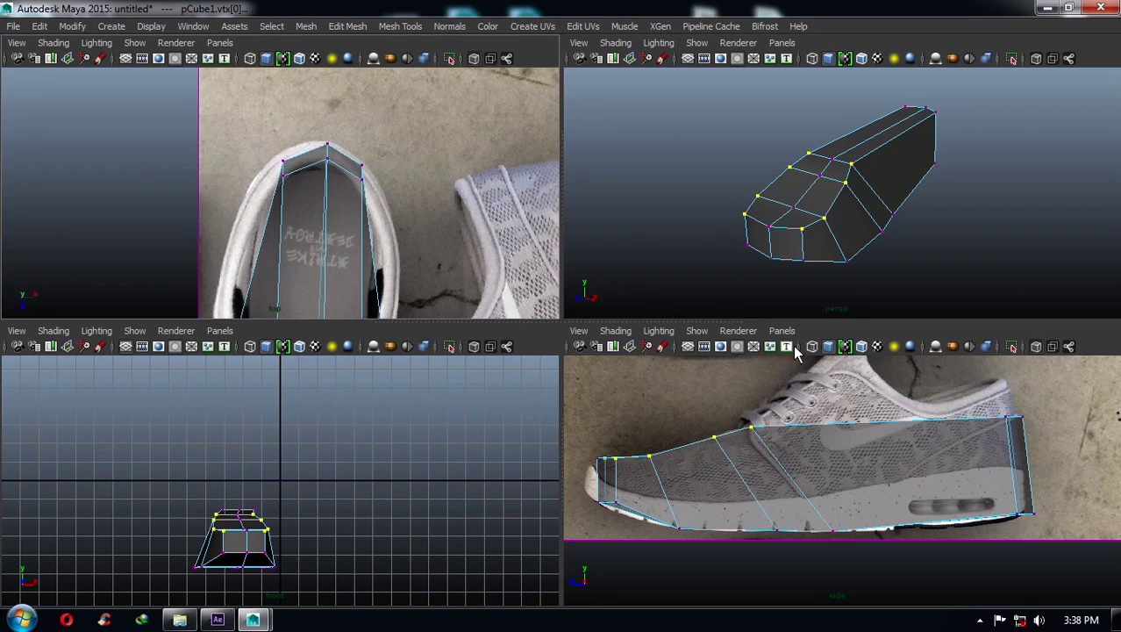
pyautogui.keyDown('alt'); pyautogui.moveTo(782, 401); pyautogui.dragTo(801, 406, button='middle'); pyautogui.keyUp('alt')
pyautogui.moveTo(700, 379); pyautogui.dragTo(699, 401)
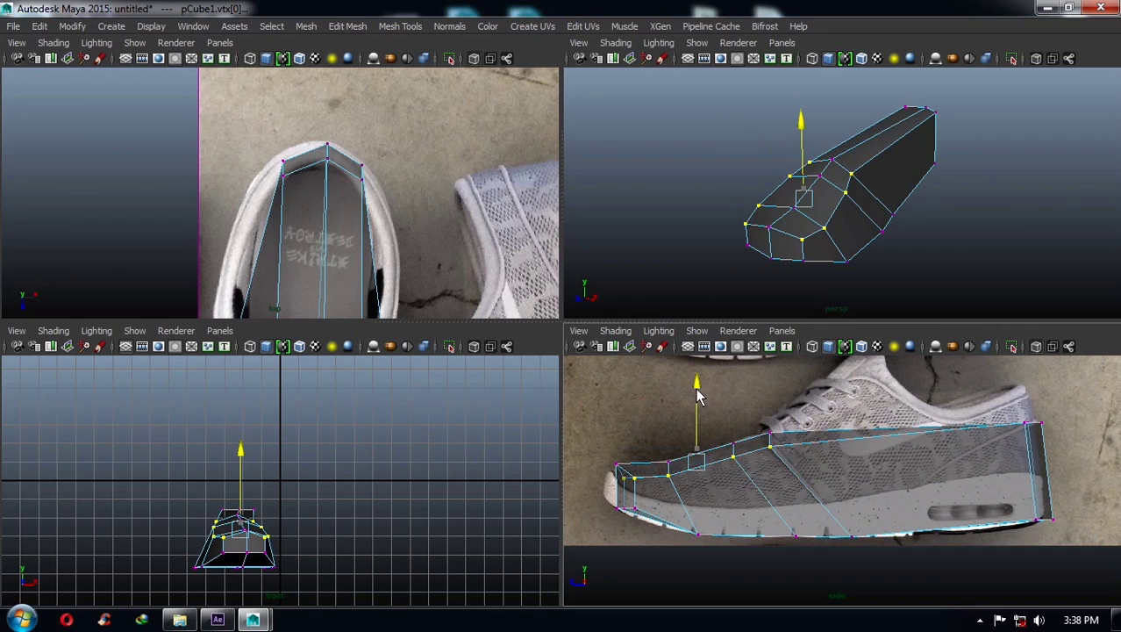
pyautogui.moveTo(789, 263)
pyautogui.keyDown('alt'); pyautogui.mouseDown()
pyautogui.moveTo(851, 275)
pyautogui.moveTo(837, 270)
pyautogui.mouseUp(); pyautogui.keyUp('alt')
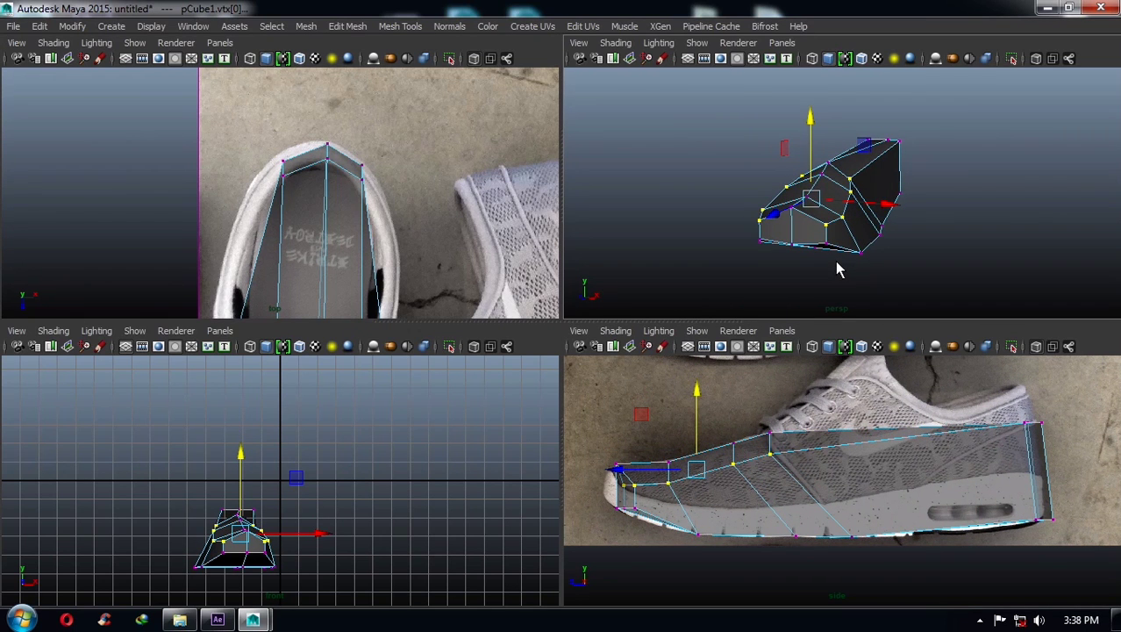
pyautogui.scroll(-3, 332, 187)
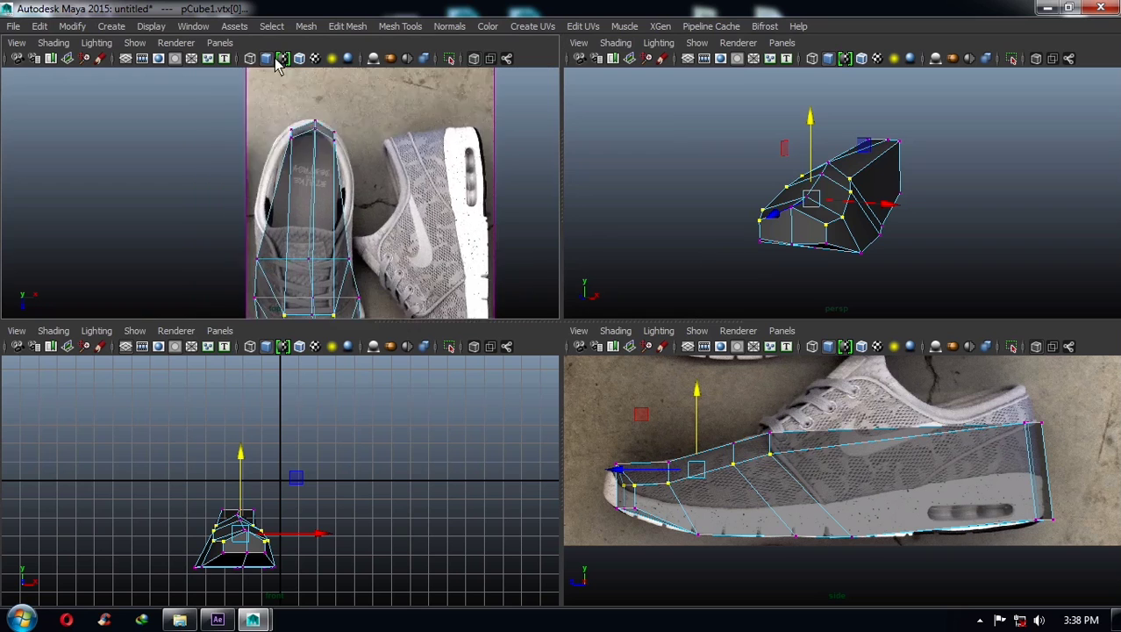
pyautogui.keyDown('alt'); pyautogui.moveTo(360, 218); pyautogui.dragTo(344, 216, button='middle'); pyautogui.keyUp('alt')
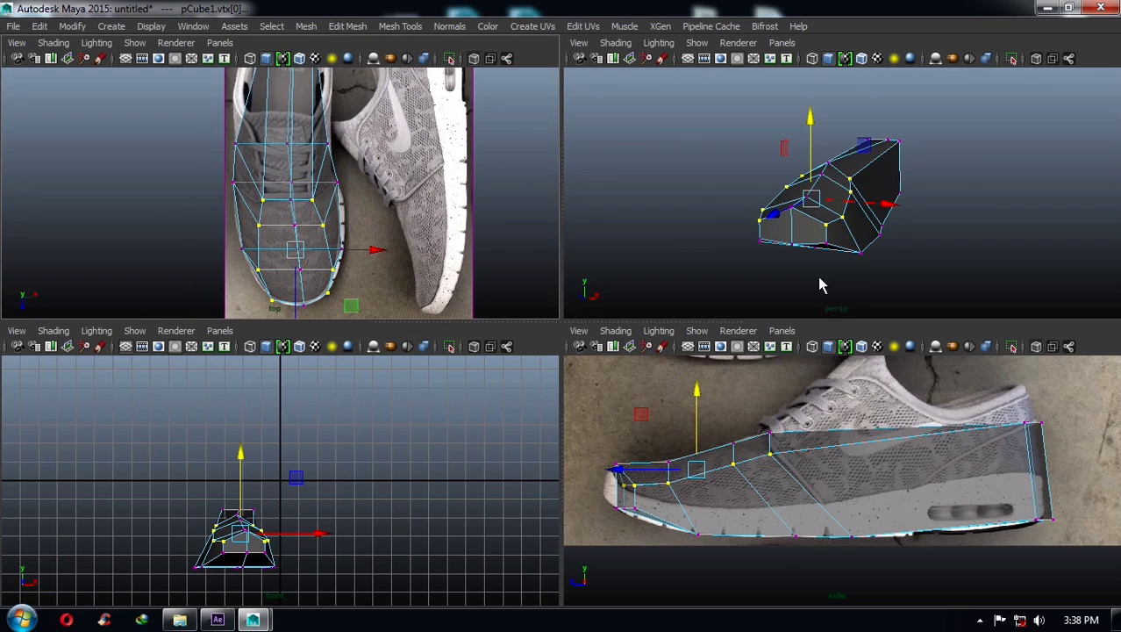
pyautogui.keyDown('alt'); pyautogui.moveTo(821, 284); pyautogui.dragTo(781, 234); pyautogui.keyUp('alt')
pyautogui.moveTo(864, 230)
pyautogui.keyDown('alt'); pyautogui.mouseDown()
pyautogui.moveTo(840, 210)
pyautogui.moveTo(909, 165)
pyautogui.mouseUp(); pyautogui.keyUp('alt')
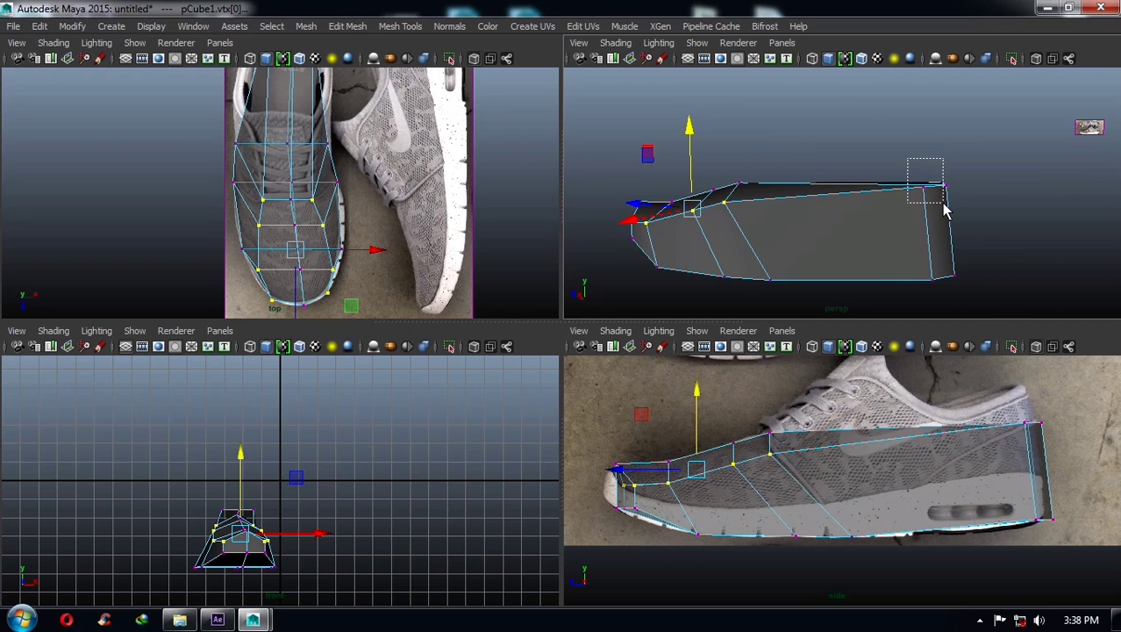
pyautogui.moveTo(945, 209); pyautogui.dragTo(945, 207)
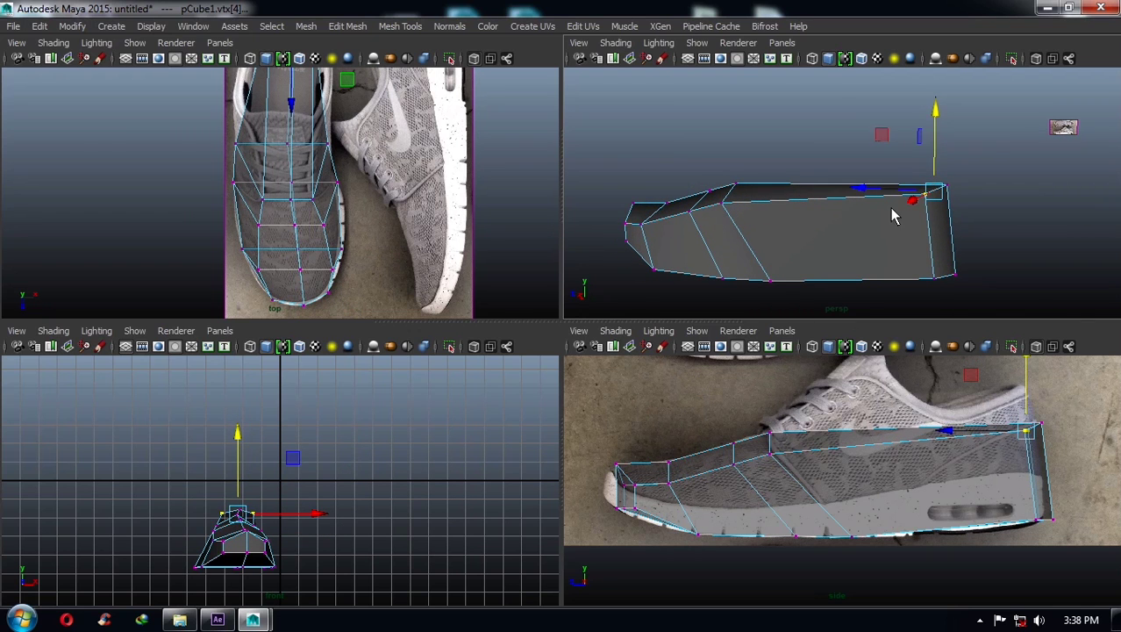
pyautogui.keyDown('alt'); pyautogui.moveTo(892, 213); pyautogui.dragTo(919, 213); pyautogui.keyUp('alt')
# - Inspect the rear side faces, then reselect the whole shoe mesh as an object
pyautogui.press('F11')
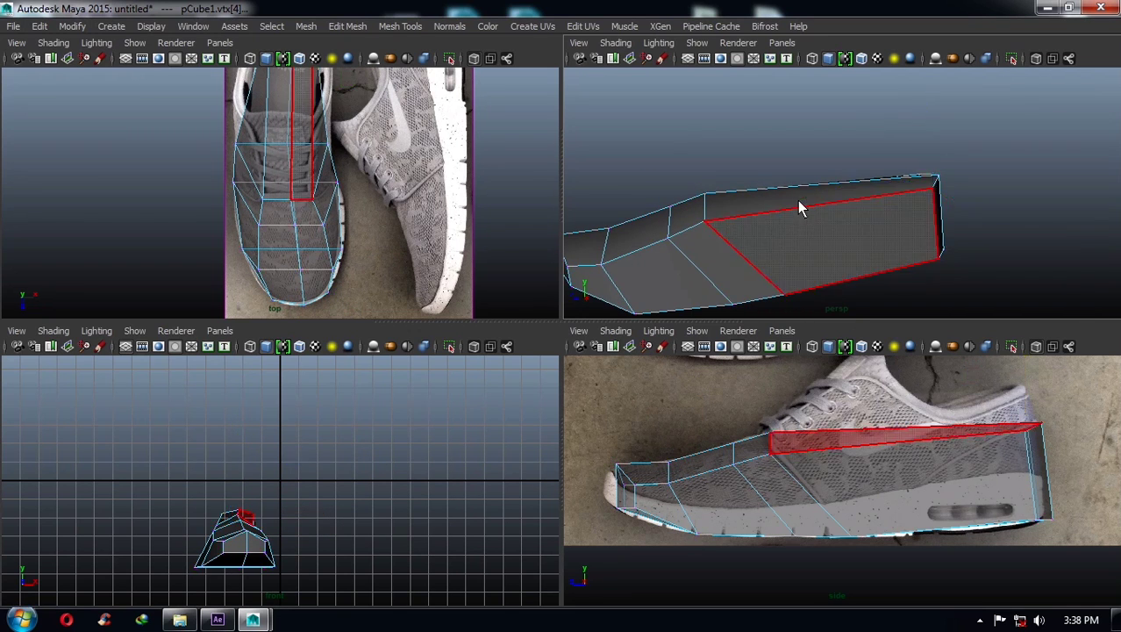
pyautogui.click(801, 208)
pyautogui.keyDown('alt'); pyautogui.moveTo(801, 208); pyautogui.dragTo(810, 220); pyautogui.keyUp('alt')
pyautogui.keyDown('alt'); pyautogui.moveTo(901, 246); pyautogui.dragTo(842, 230); pyautogui.keyUp('alt')
pyautogui.keyDown('alt'); pyautogui.moveTo(310, 92); pyautogui.dragTo(320, 180, button='middle'); pyautogui.keyUp('alt')
pyautogui.moveTo(308, 137); pyautogui.dragTo(381, 111, button='right')
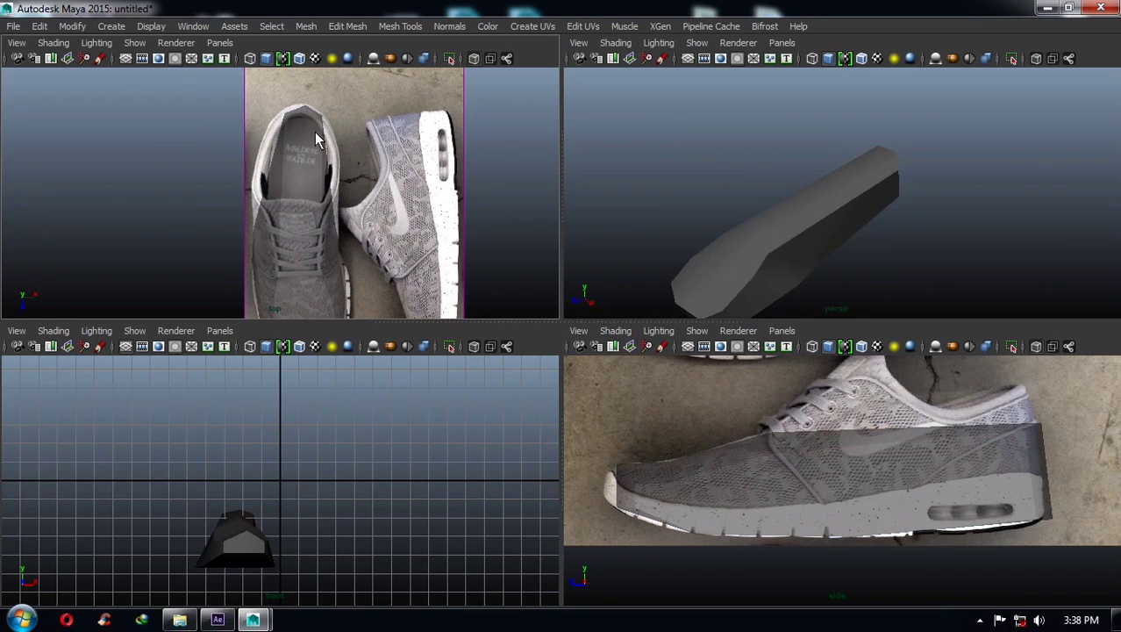
pyautogui.click(302, 175)
# - Insert a vertical edge loop near the heel and scale it inward on X
pyautogui.keyDown('shift'); pyautogui.rightClick(394, 141); pyautogui.keyUp('shift')
pyautogui.click(314, 164)
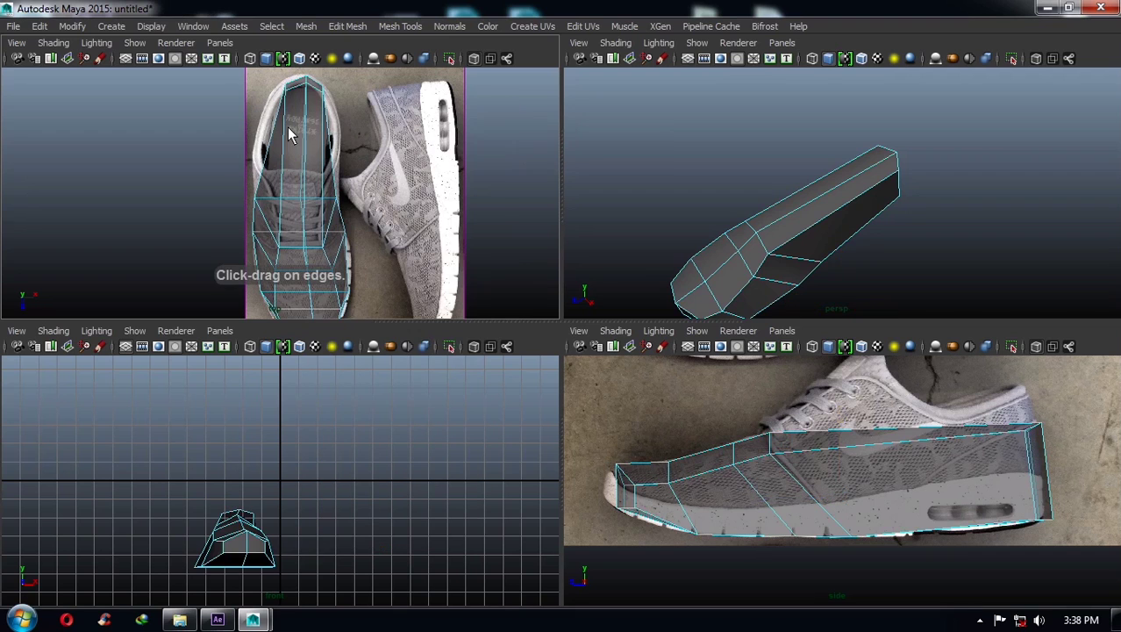
pyautogui.moveTo(286, 121); pyautogui.dragTo(283, 140)
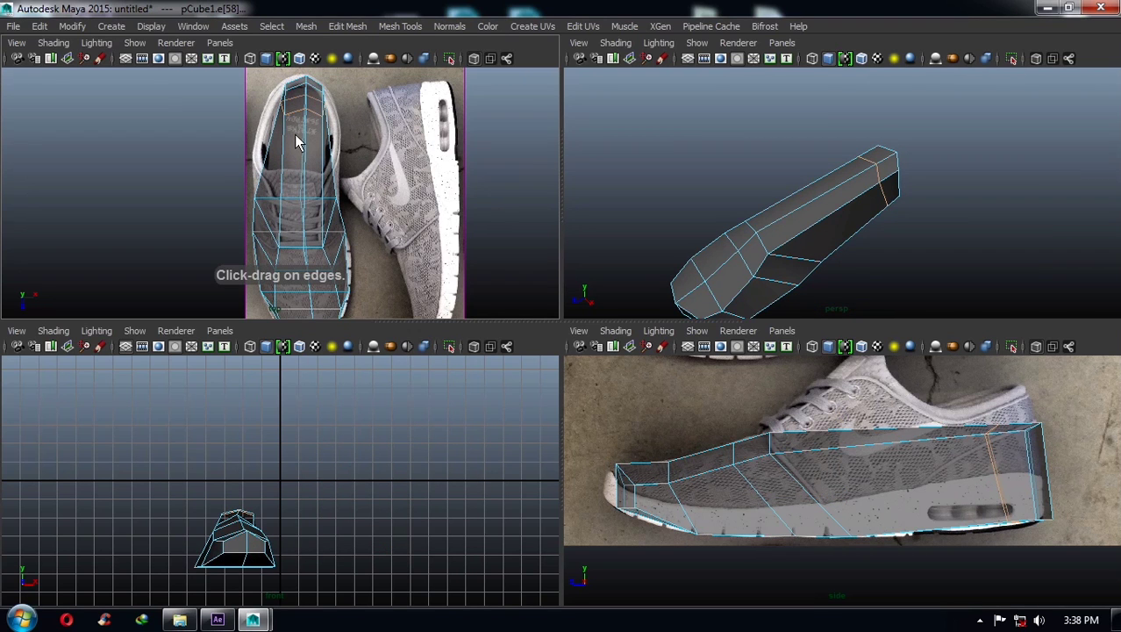
pyautogui.press('r')
pyautogui.moveTo(225, 119); pyautogui.dragTo(194, 130)
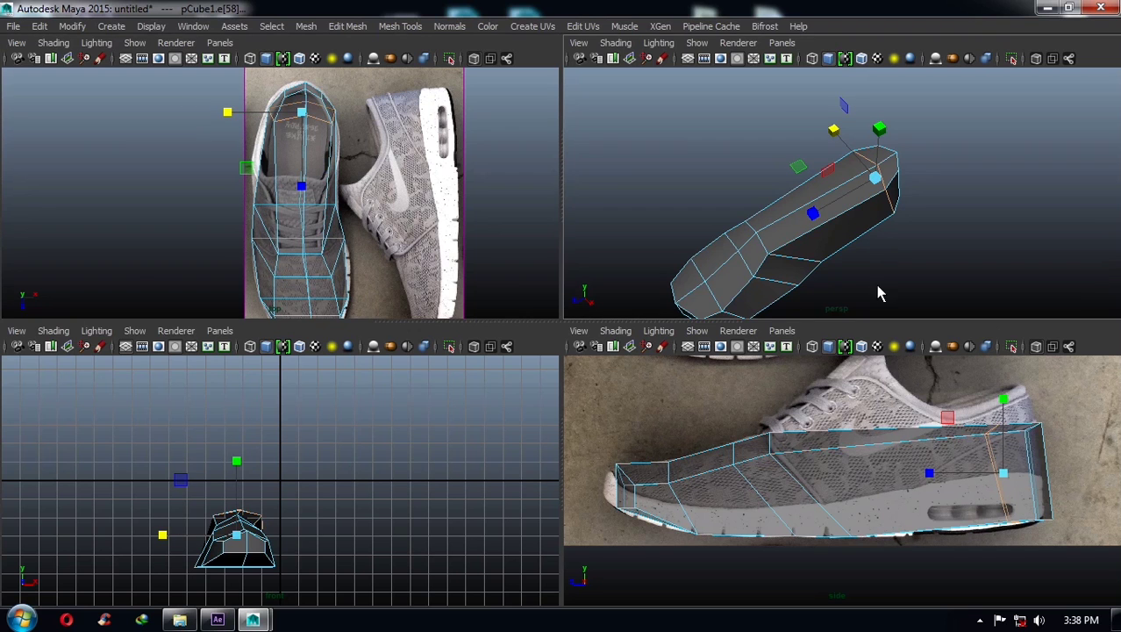
pyautogui.keyDown('alt'); pyautogui.moveTo(984, 446); pyautogui.dragTo(916, 438, button='middle'); pyautogui.keyUp('alt')
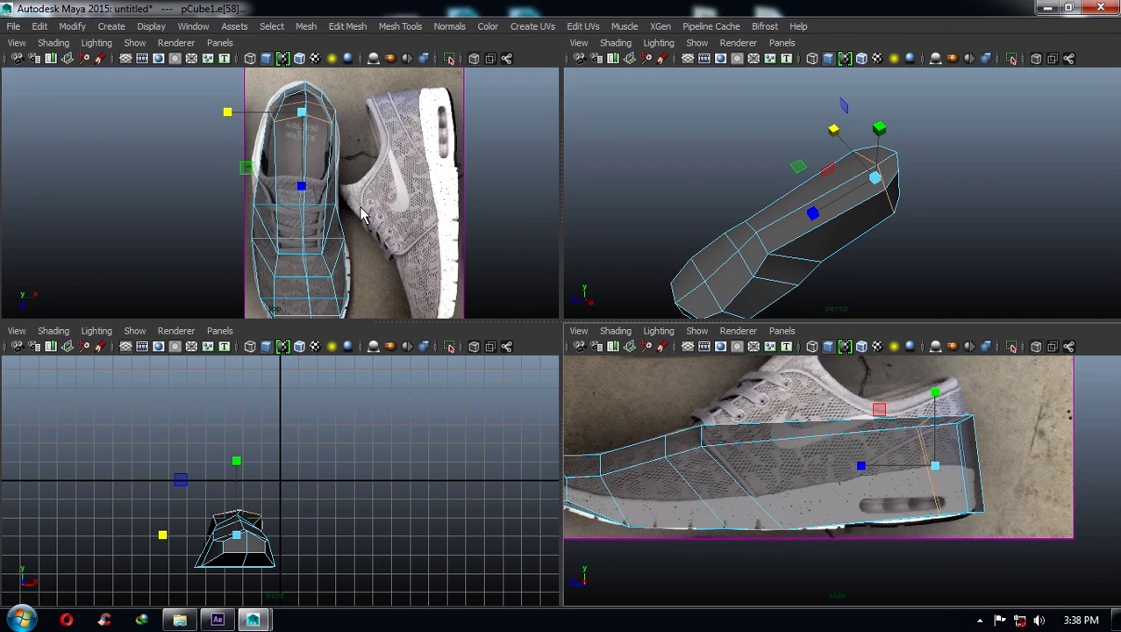
pyautogui.press('F8')
# - Insert another edge loop near the heel and stretch it along one axis
pyautogui.keyDown('shift'); pyautogui.moveTo(329, 141); pyautogui.dragTo(279, 167, button='right'); pyautogui.keyUp('shift')
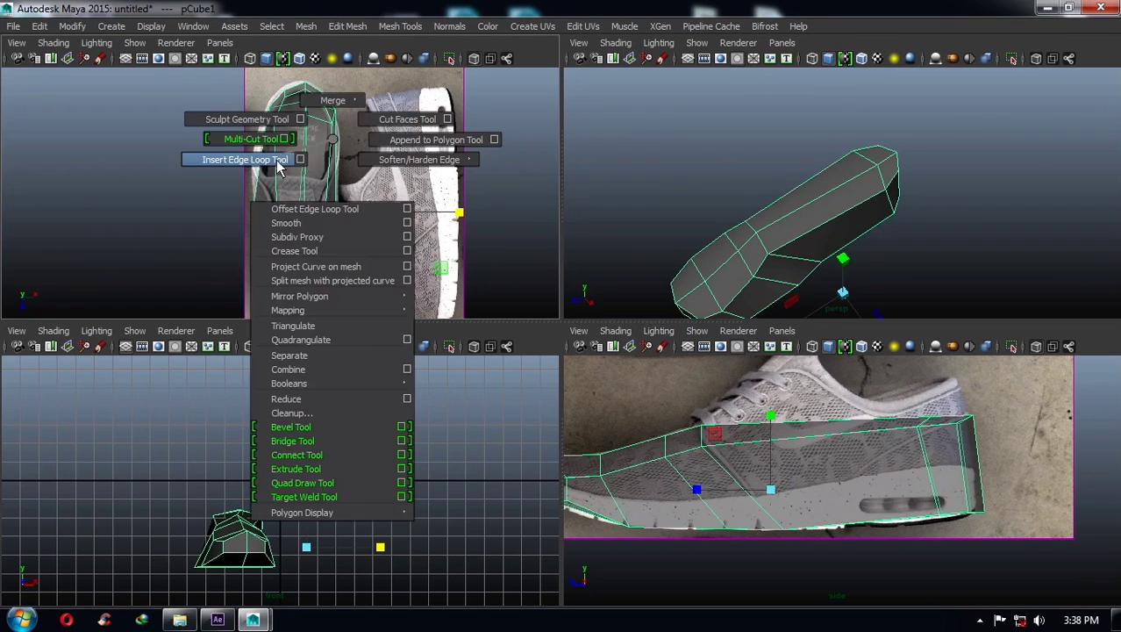
pyautogui.click(304, 156)
pyautogui.press('r')
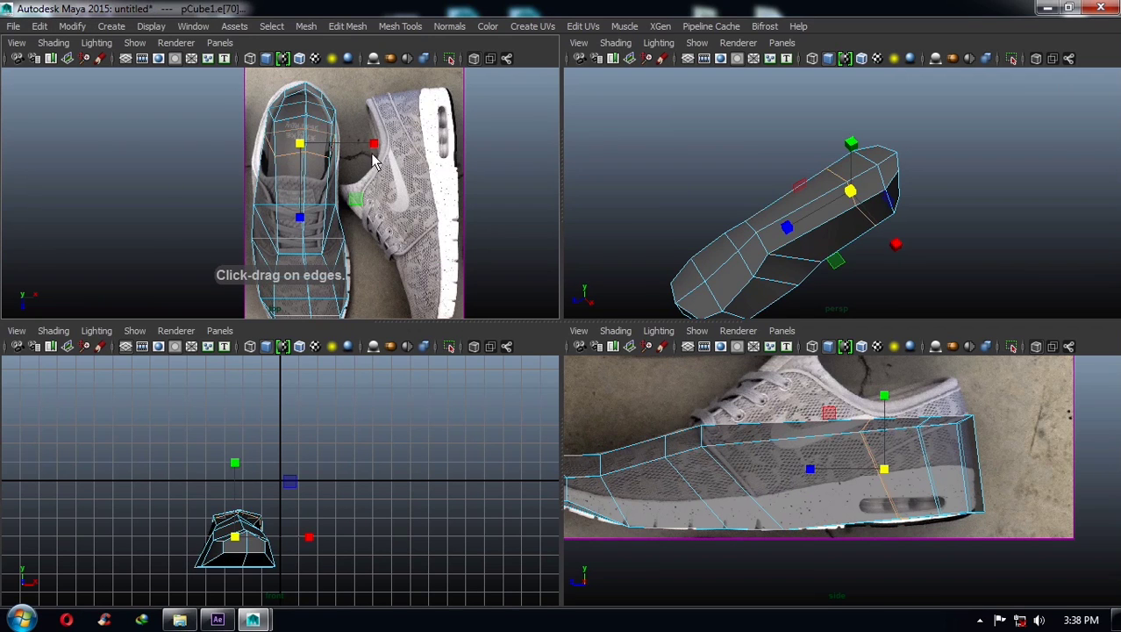
pyautogui.moveTo(367, 146); pyautogui.dragTo(389, 156)
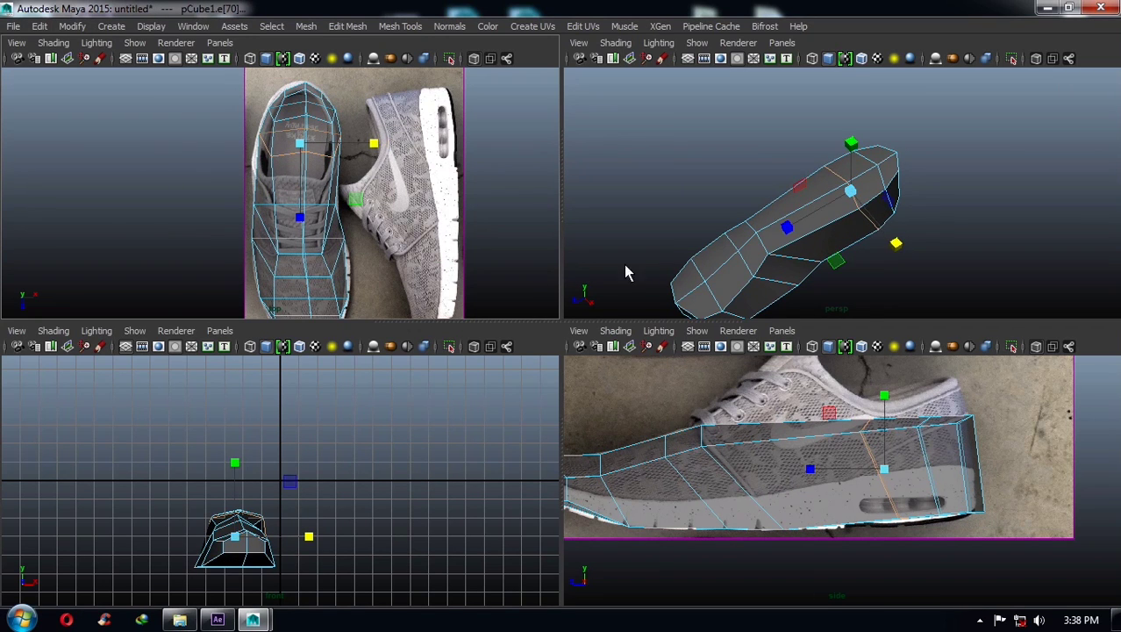
pyautogui.moveTo(979, 140)
pyautogui.keyDown('alt'); pyautogui.mouseDown()
pyautogui.moveTo(921, 183)
pyautogui.moveTo(873, 114)
pyautogui.moveTo(909, 232)
pyautogui.mouseUp(); pyautogui.keyUp('alt')
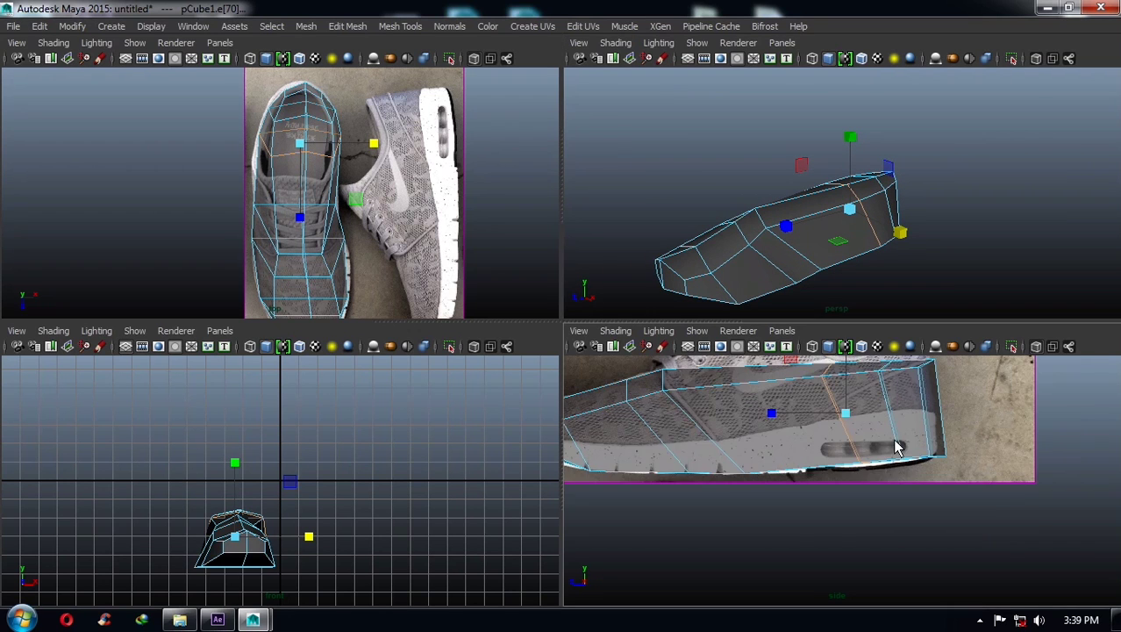
pyautogui.scroll(-2, 794, 472)
# - Move the heel vertices up and down on Y to follow the side-view outline
pyautogui.press('w')
pyautogui.moveTo(884, 516); pyautogui.dragTo(881, 511)
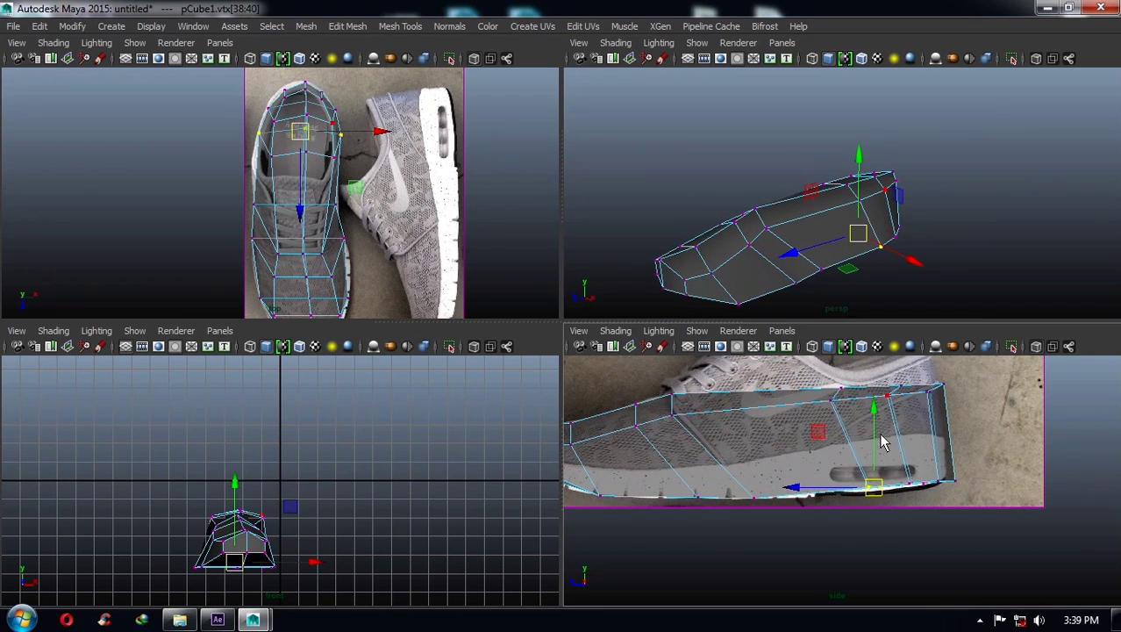
pyautogui.moveTo(881, 439); pyautogui.dragTo(879, 432)
pyautogui.click(903, 488)
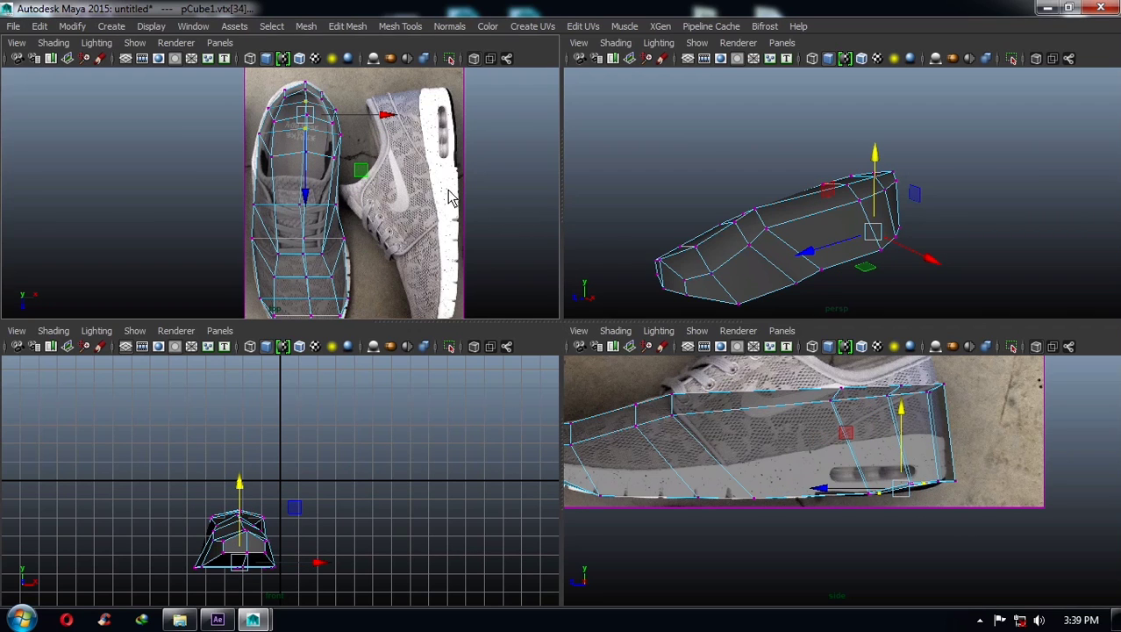
pyautogui.keyDown('alt'); pyautogui.moveTo(838, 221); pyautogui.dragTo(952, 257); pyautogui.keyUp('alt')
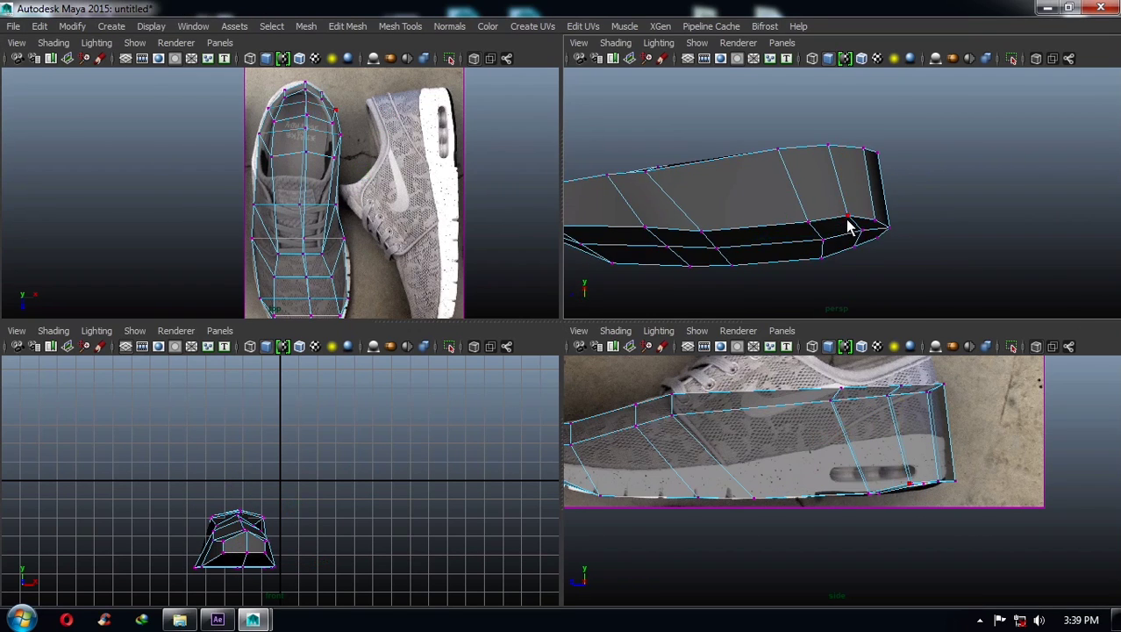
pyautogui.moveTo(851, 226)
pyautogui.mouseDown()
pyautogui.moveTo(863, 237)
pyautogui.moveTo(860, 305)
pyautogui.mouseUp()
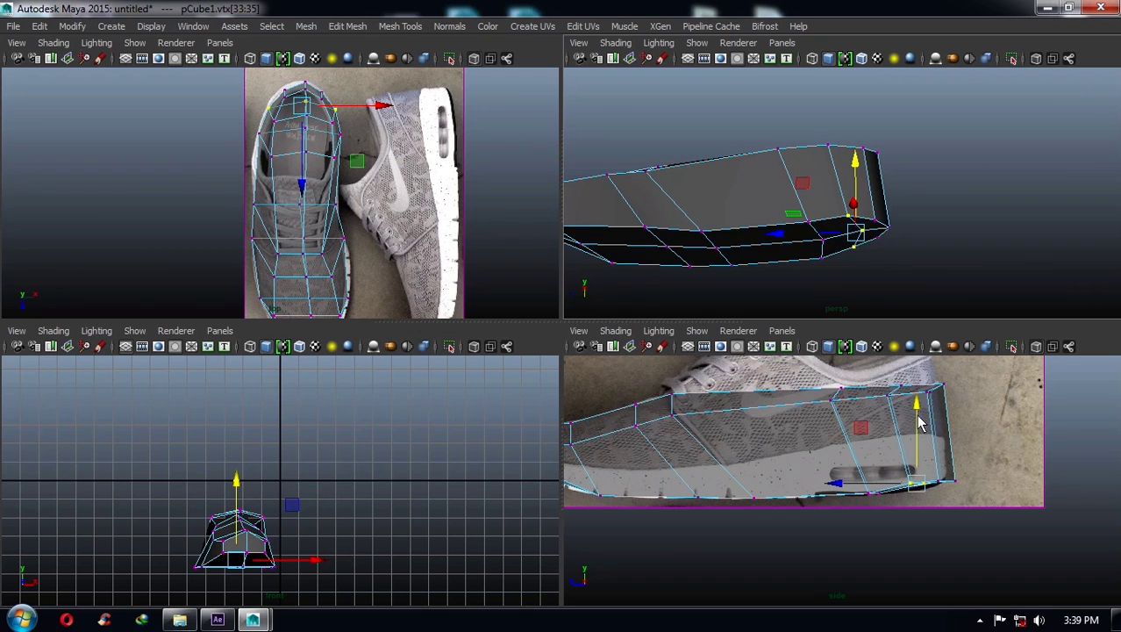
pyautogui.moveTo(918, 424); pyautogui.dragTo(938, 452)
pyautogui.moveTo(963, 493); pyautogui.dragTo(946, 466)
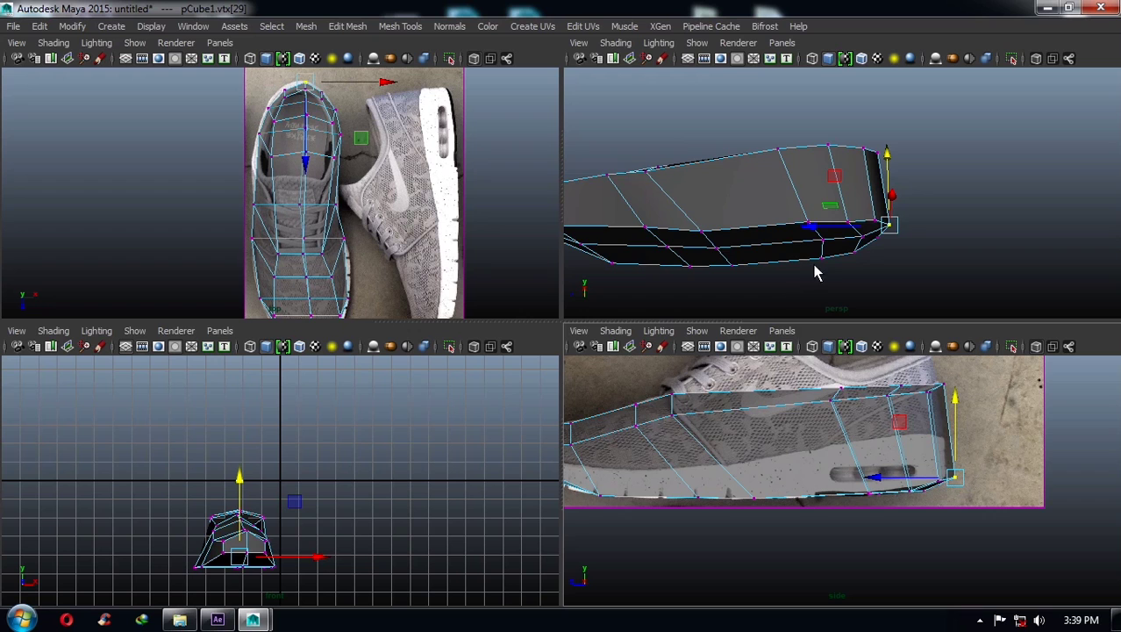
# - Switch to face mode and select the top heel face
pyautogui.moveTo(814, 273)
pyautogui.keyDown('alt'); pyautogui.mouseDown()
pyautogui.moveTo(844, 220)
pyautogui.moveTo(783, 218)
pyautogui.moveTo(798, 199)
pyautogui.mouseUp(); pyautogui.keyUp('alt')
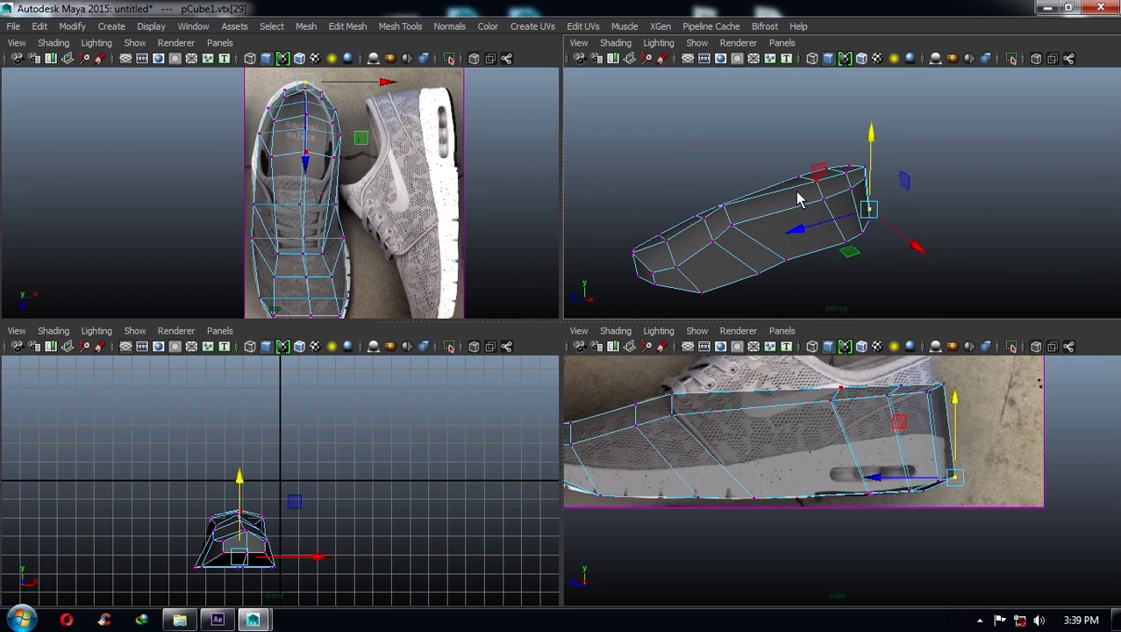
pyautogui.press('F11')
pyautogui.click(803, 209)
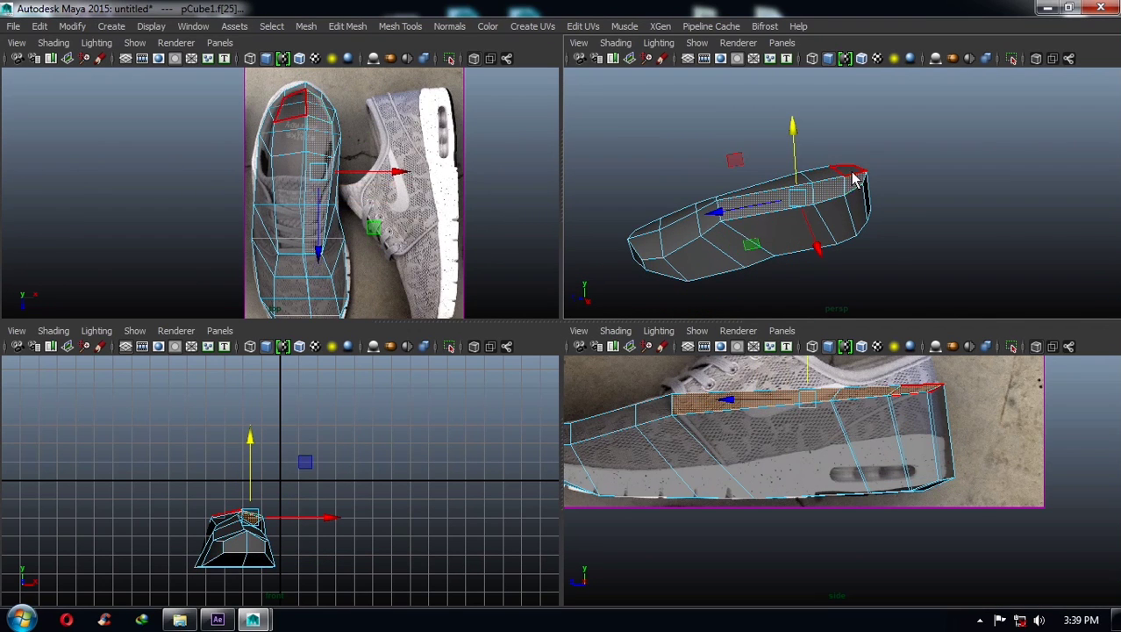
# - Extrude the rear top faces upward, then scale them on Y for a level top
pyautogui.click(788, 189)
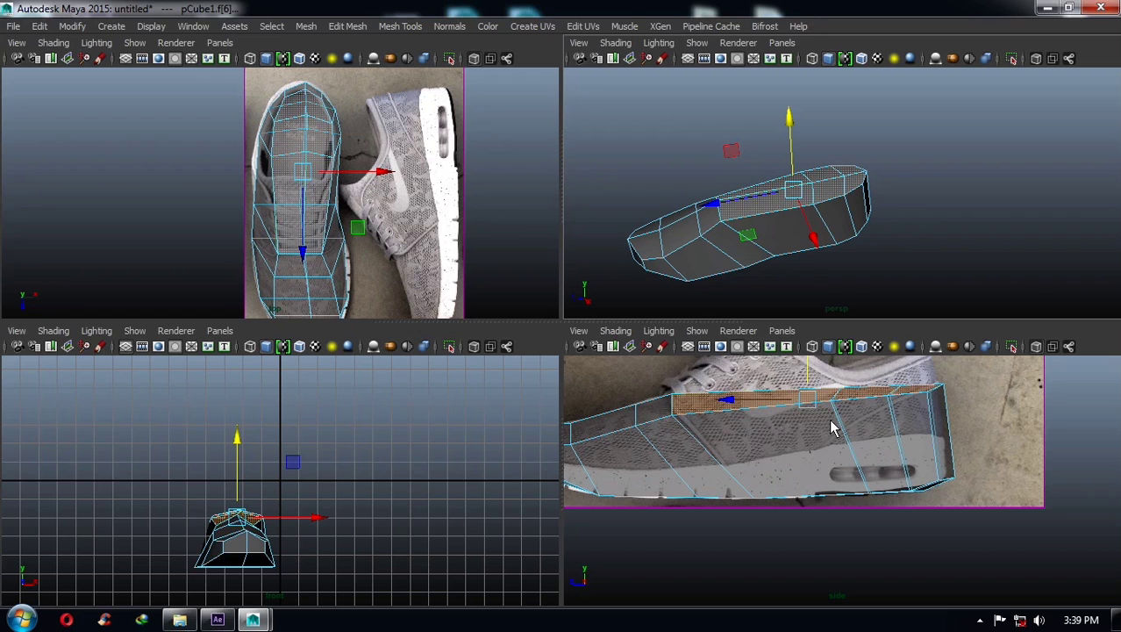
pyautogui.moveTo(834, 427)
pyautogui.keyDown('alt'); pyautogui.mouseDown(button='middle')
pyautogui.moveTo(814, 472)
pyautogui.moveTo(836, 477)
pyautogui.mouseUp(button='middle'); pyautogui.keyUp('alt')
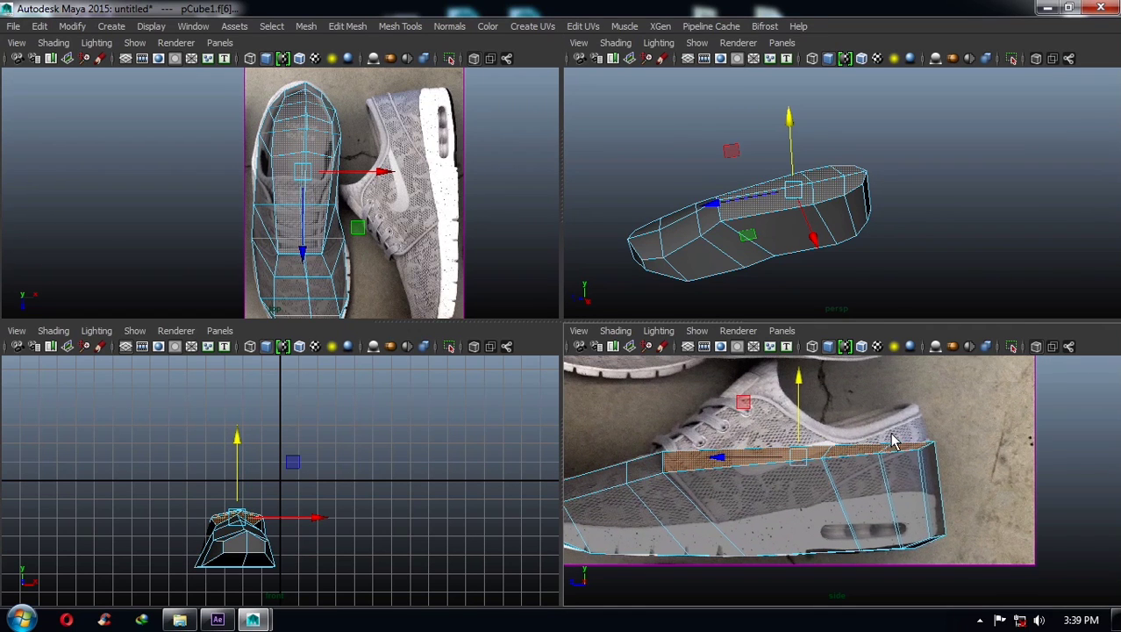
pyautogui.keyDown('shift'); pyautogui.moveTo(912, 426); pyautogui.dragTo(918, 345, button='right'); pyautogui.keyUp('shift')
pyautogui.keyDown('alt'); pyautogui.moveTo(854, 466); pyautogui.dragTo(858, 471, button='middle'); pyautogui.keyUp('alt')
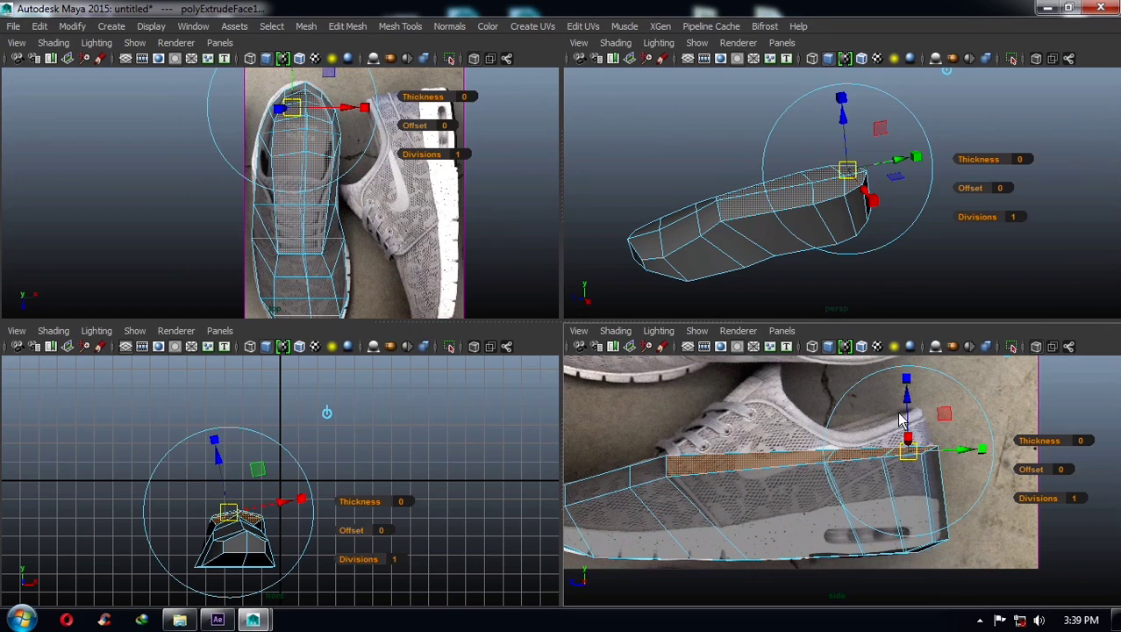
pyautogui.scroll(2, 902, 421)
pyautogui.moveTo(904, 411); pyautogui.dragTo(903, 373)
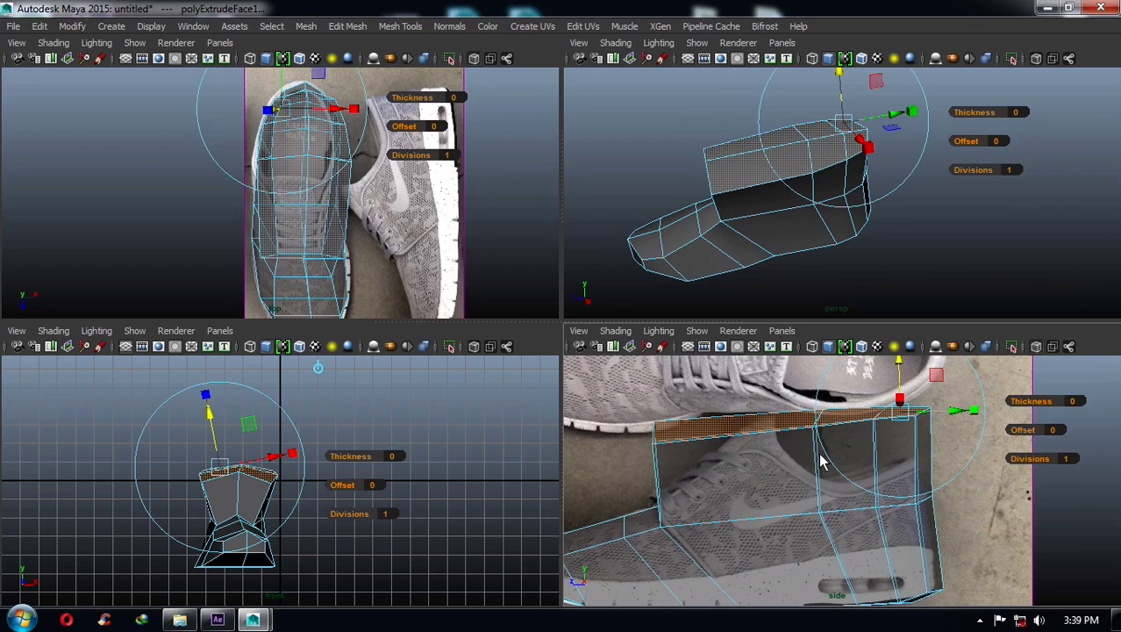
pyautogui.press('r')
pyautogui.keyDown('alt'); pyautogui.moveTo(739, 461); pyautogui.dragTo(761, 482, button='middle'); pyautogui.keyUp('alt')
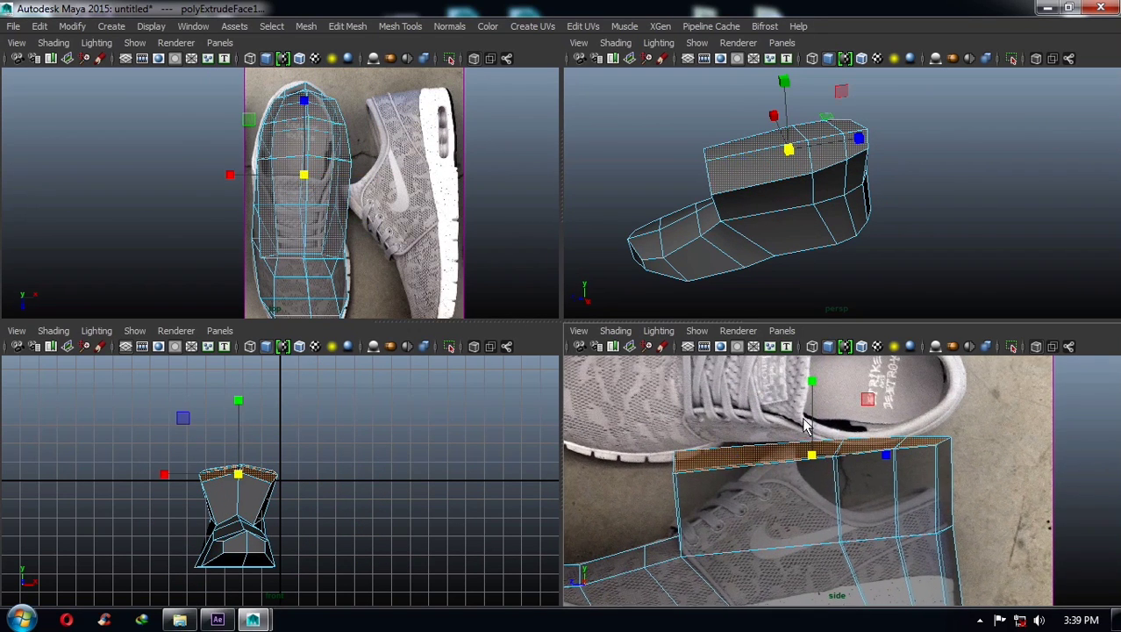
pyautogui.moveTo(813, 404); pyautogui.dragTo(812, 474)
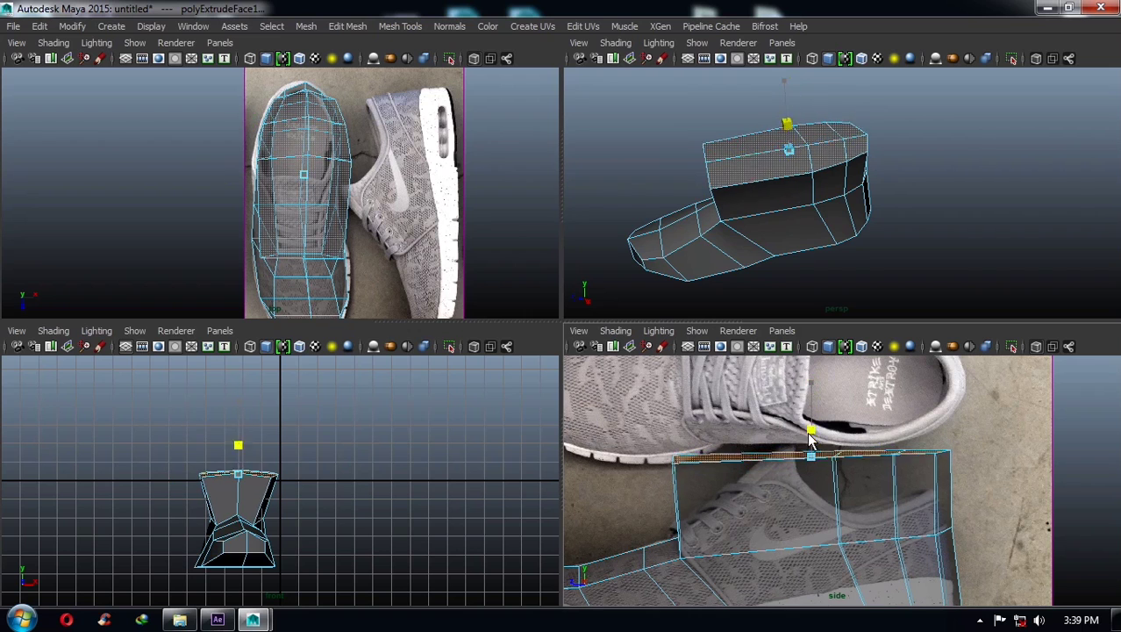
# - Slope the upper's front top corner vertices down toward the laces
pyautogui.press('w')
pyautogui.press('F9')
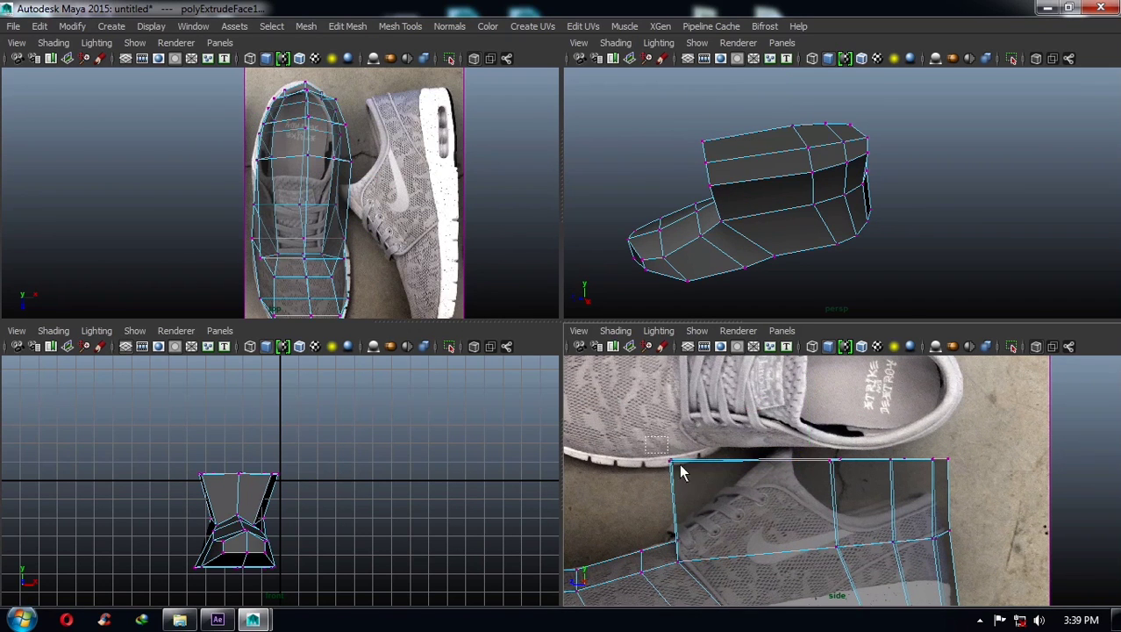
pyautogui.moveTo(649, 439)
pyautogui.mouseDown()
pyautogui.moveTo(693, 483)
pyautogui.moveTo(770, 491)
pyautogui.mouseUp()
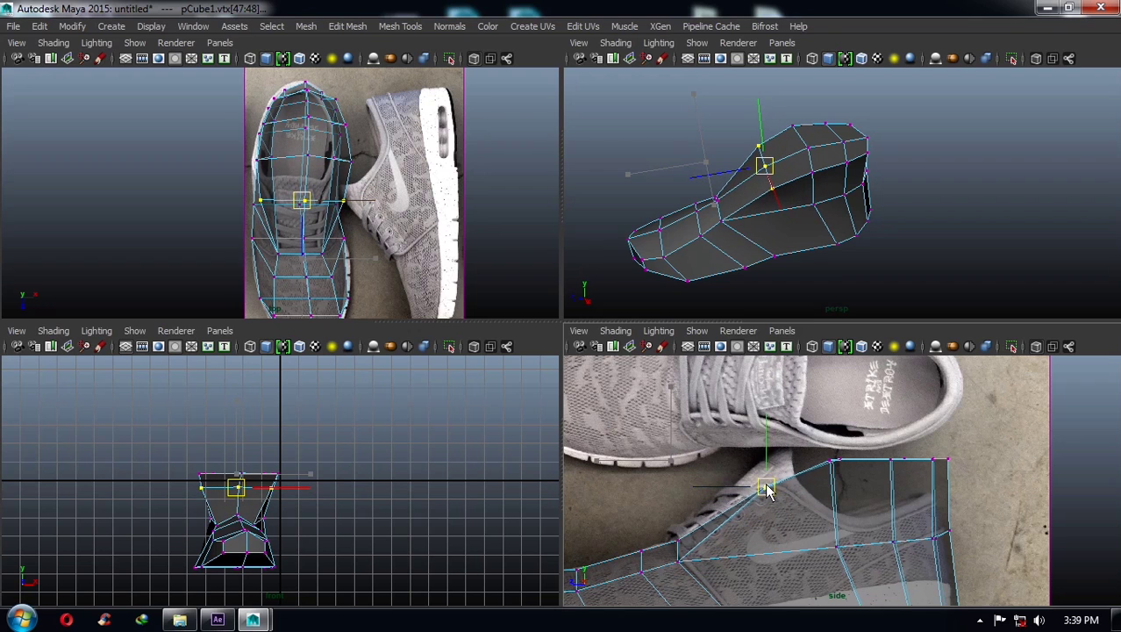
pyautogui.moveTo(771, 491); pyautogui.dragTo(768, 487)
pyautogui.scroll(-2, 737, 477)
pyautogui.keyDown('alt'); pyautogui.moveTo(737, 477); pyautogui.dragTo(737, 453, button='middle'); pyautogui.keyUp('alt')
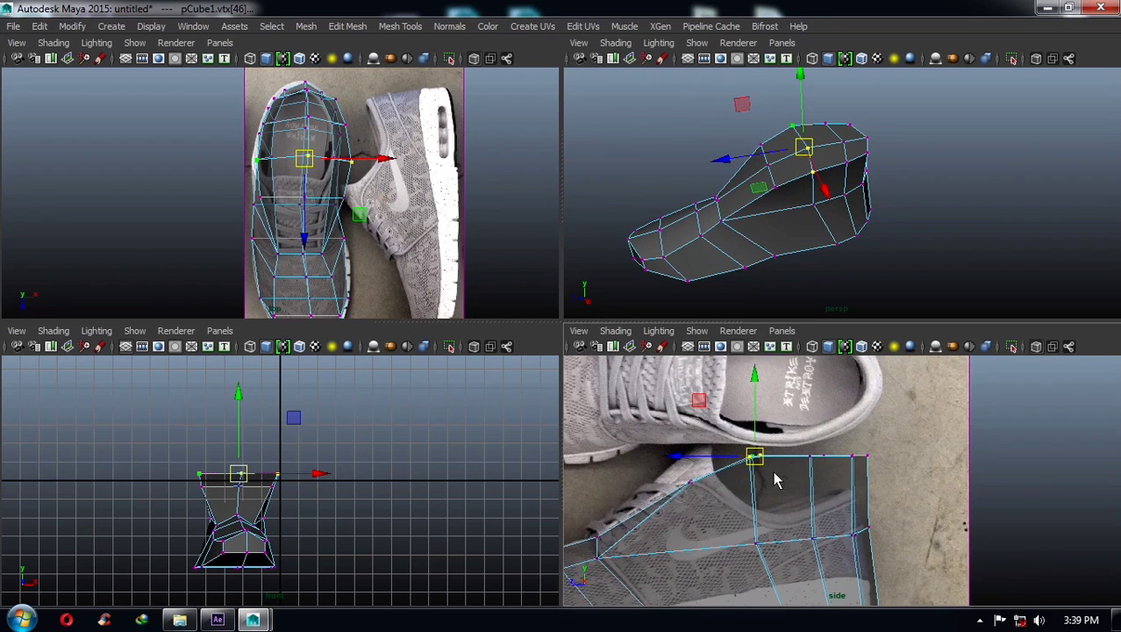
# - Lower the next top-edge vertices and heel corner along the ankle-collar curve
pyautogui.click(754, 446)
pyautogui.moveTo(755, 412); pyautogui.dragTo(754, 474)
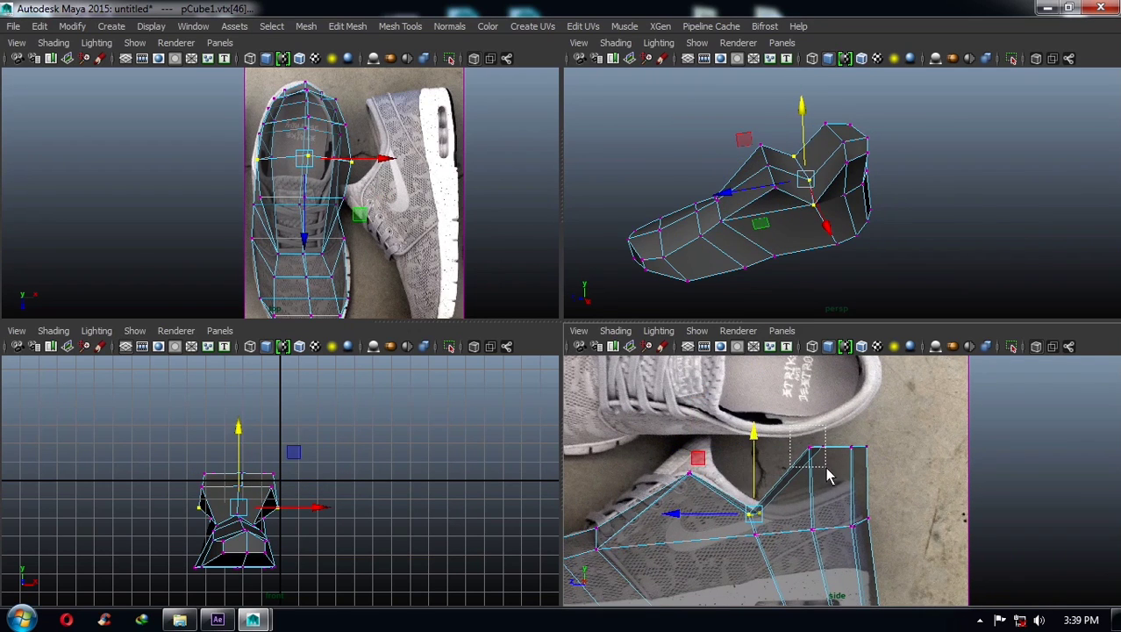
pyautogui.moveTo(829, 475); pyautogui.dragTo(855, 456)
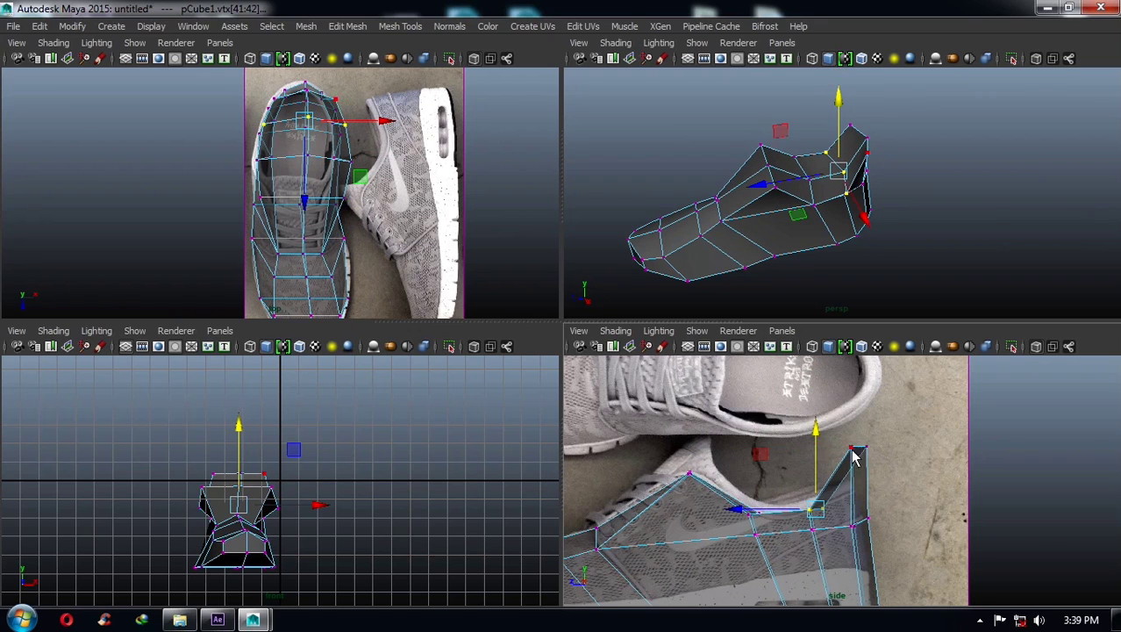
pyautogui.click(855, 449)
pyautogui.moveTo(863, 383); pyautogui.dragTo(851, 432)
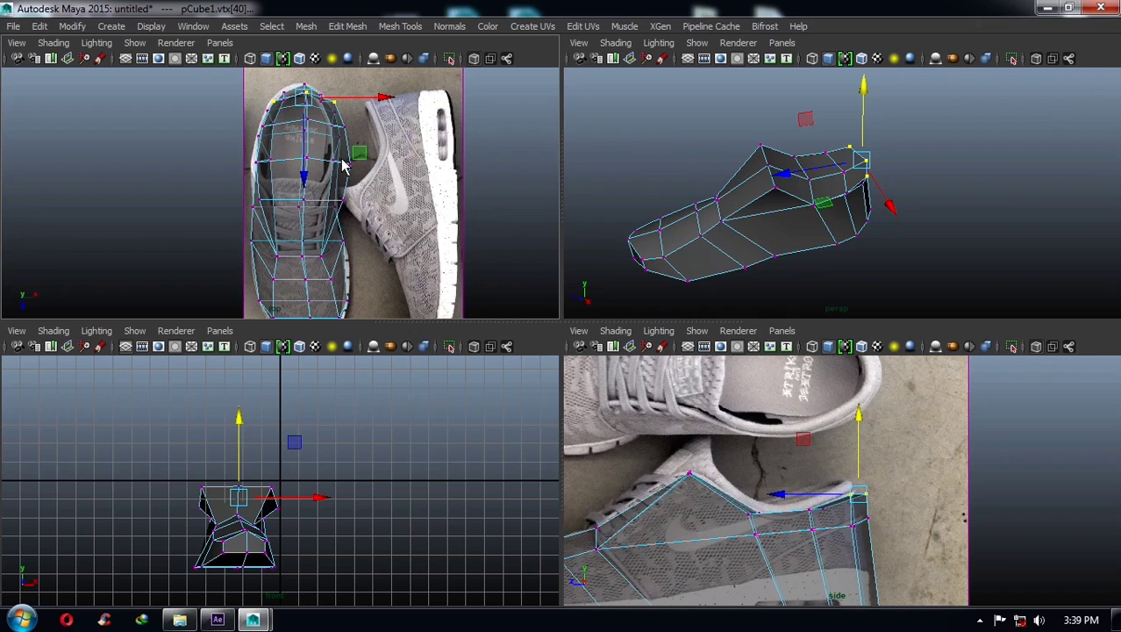
pyautogui.scroll(1, 882, 513)
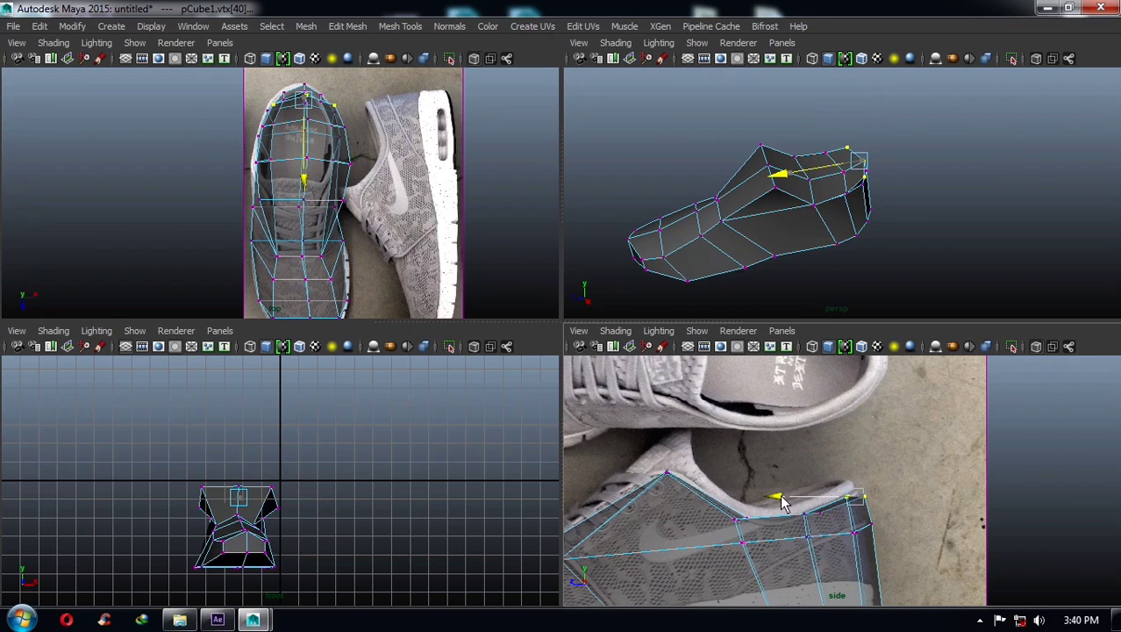
pyautogui.moveTo(777, 237)
pyautogui.keyDown('alt'); pyautogui.mouseDown()
pyautogui.moveTo(702, 204)
pyautogui.moveTo(772, 184)
pyautogui.moveTo(813, 213)
pyautogui.moveTo(813, 180)
pyautogui.moveTo(873, 178)
pyautogui.moveTo(796, 200)
pyautogui.moveTo(811, 215)
pyautogui.moveTo(787, 196)
pyautogui.mouseUp(); pyautogui.keyUp('alt')
pyautogui.click(812, 168)
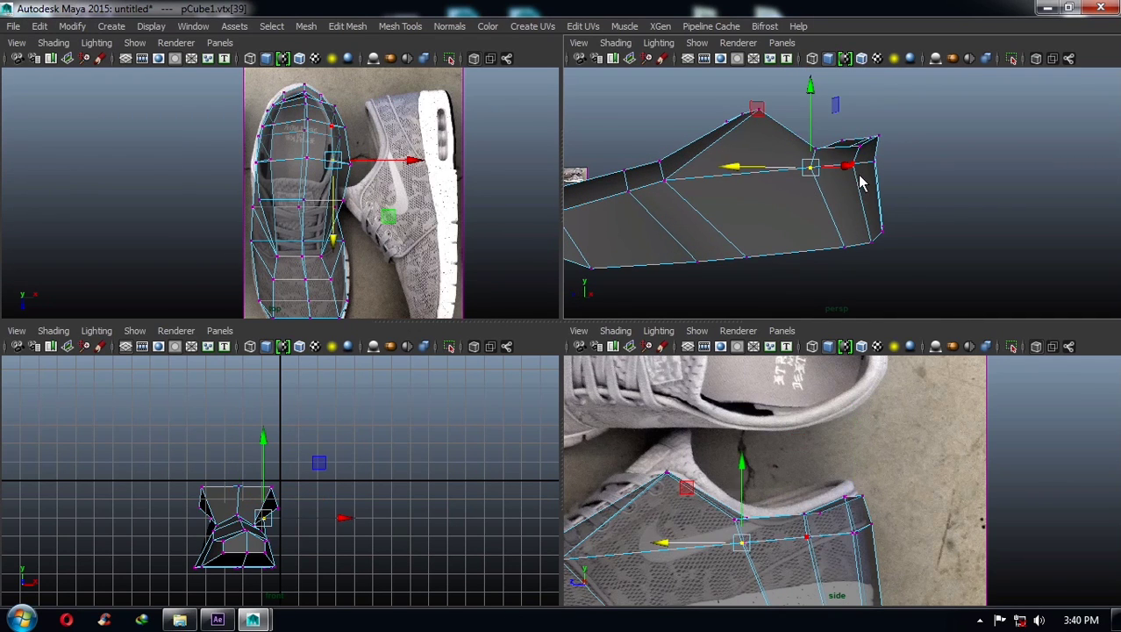
# - Slide the selected collar vertices sideways on X to fit the top-view outline
pyautogui.press('q')
pyautogui.moveTo(859, 182)
pyautogui.keyDown('alt'); pyautogui.mouseDown()
pyautogui.moveTo(836, 180)
pyautogui.moveTo(855, 201)
pyautogui.moveTo(849, 189)
pyautogui.mouseUp(); pyautogui.keyUp('alt')
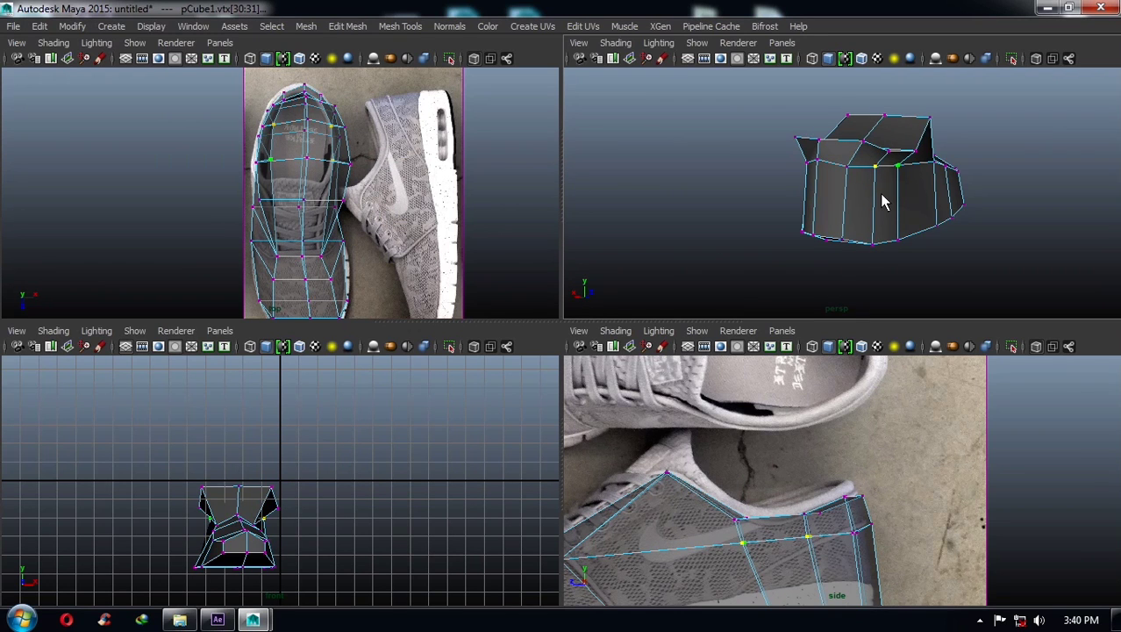
pyautogui.press('w')
pyautogui.scroll(2, 367, 184)
pyautogui.keyDown('alt'); pyautogui.moveTo(316, 151); pyautogui.dragTo(320, 195, button='middle'); pyautogui.keyUp('alt')
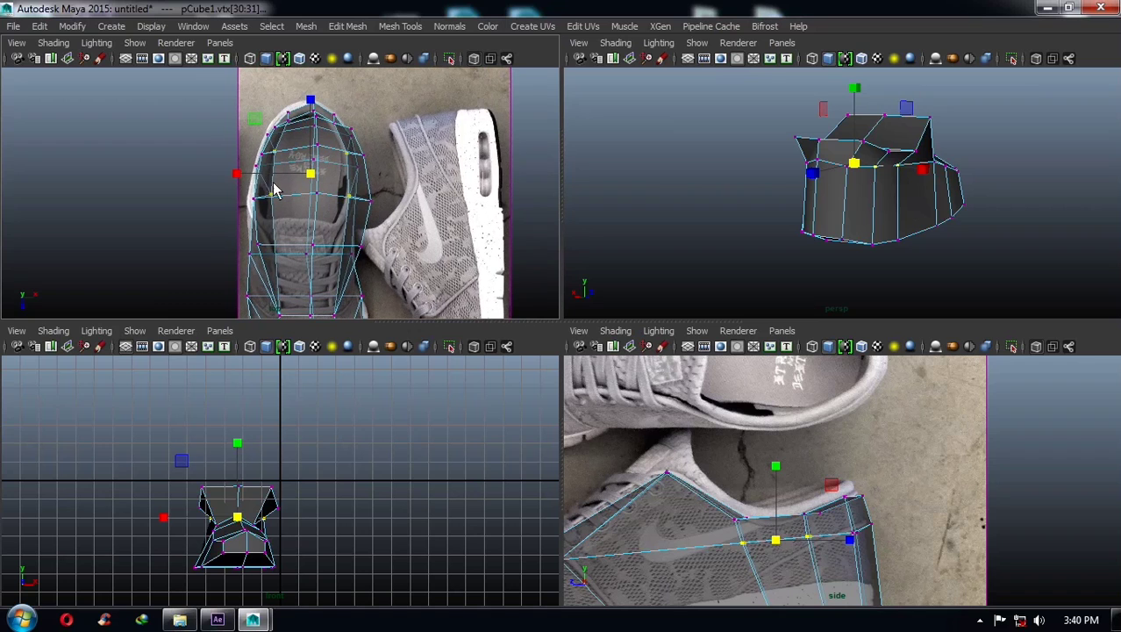
pyautogui.moveTo(237, 176); pyautogui.dragTo(219, 178)
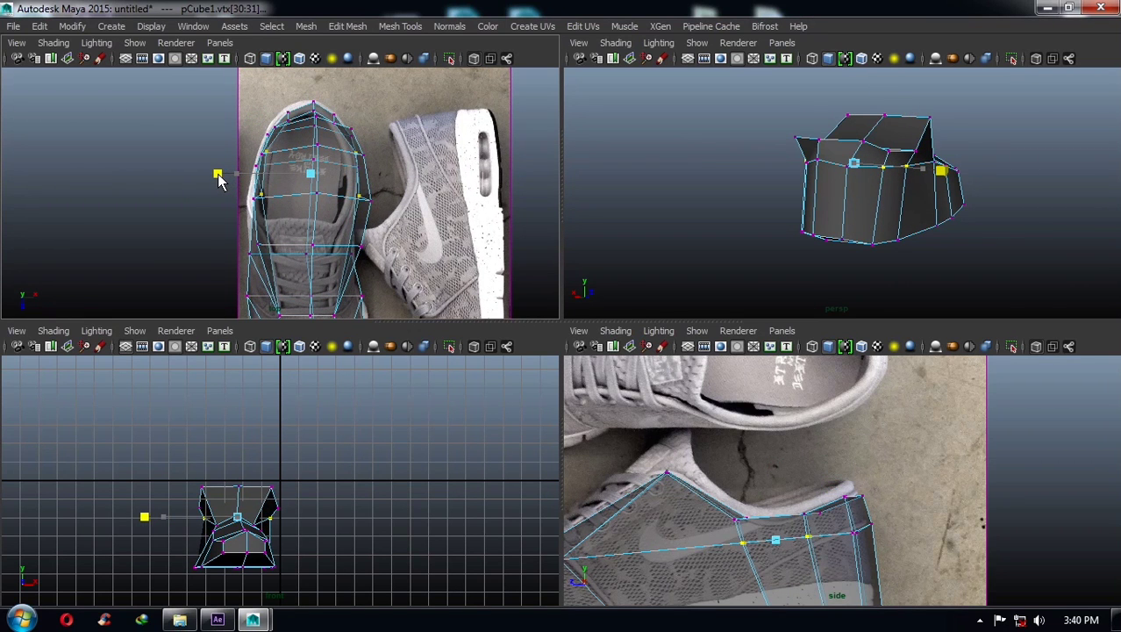
pyautogui.moveTo(219, 181); pyautogui.dragTo(244, 190)
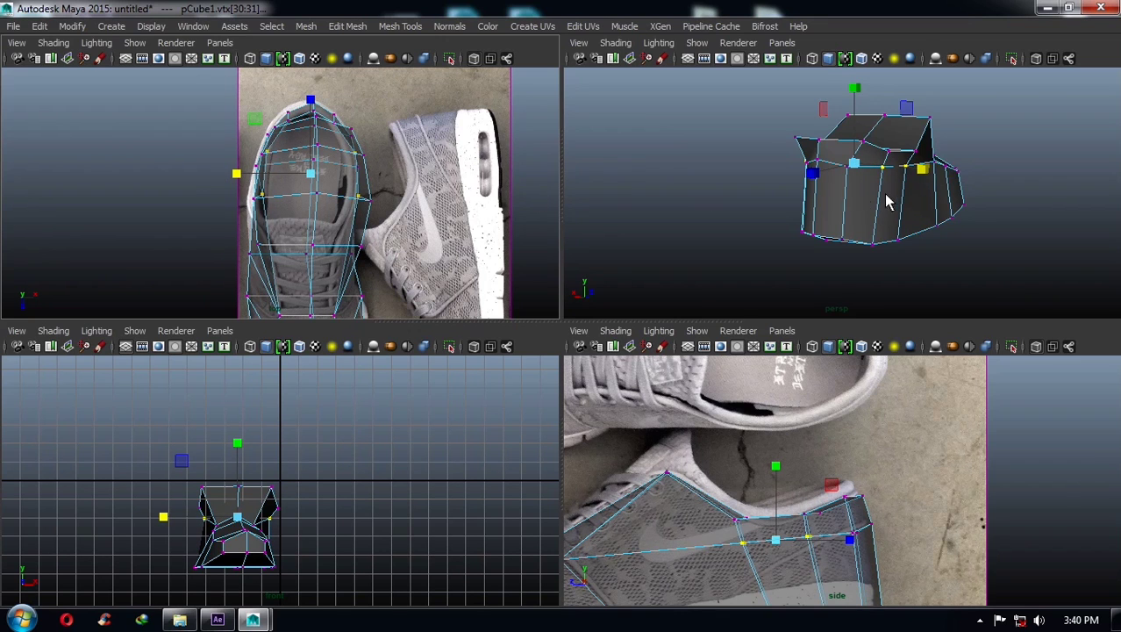
# - Select two more collar vertices and slide them along X onto the top reference
pyautogui.moveTo(886, 201)
pyautogui.keyDown('alt'); pyautogui.mouseDown()
pyautogui.moveTo(920, 205)
pyautogui.moveTo(930, 179)
pyautogui.moveTo(965, 194)
pyautogui.moveTo(820, 168)
pyautogui.mouseUp(); pyautogui.keyUp('alt')
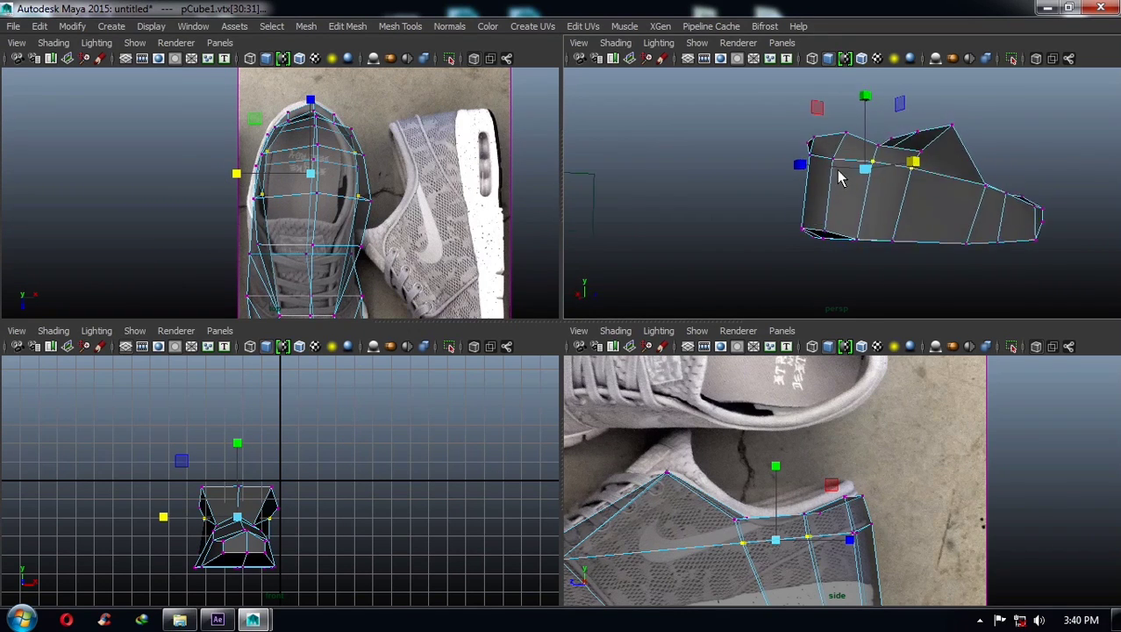
pyautogui.moveTo(884, 155)
pyautogui.keyDown('alt'); pyautogui.mouseDown()
pyautogui.moveTo(868, 197)
pyautogui.moveTo(861, 175)
pyautogui.moveTo(908, 185)
pyautogui.mouseUp(); pyautogui.keyUp('alt')
pyautogui.click(906, 187)
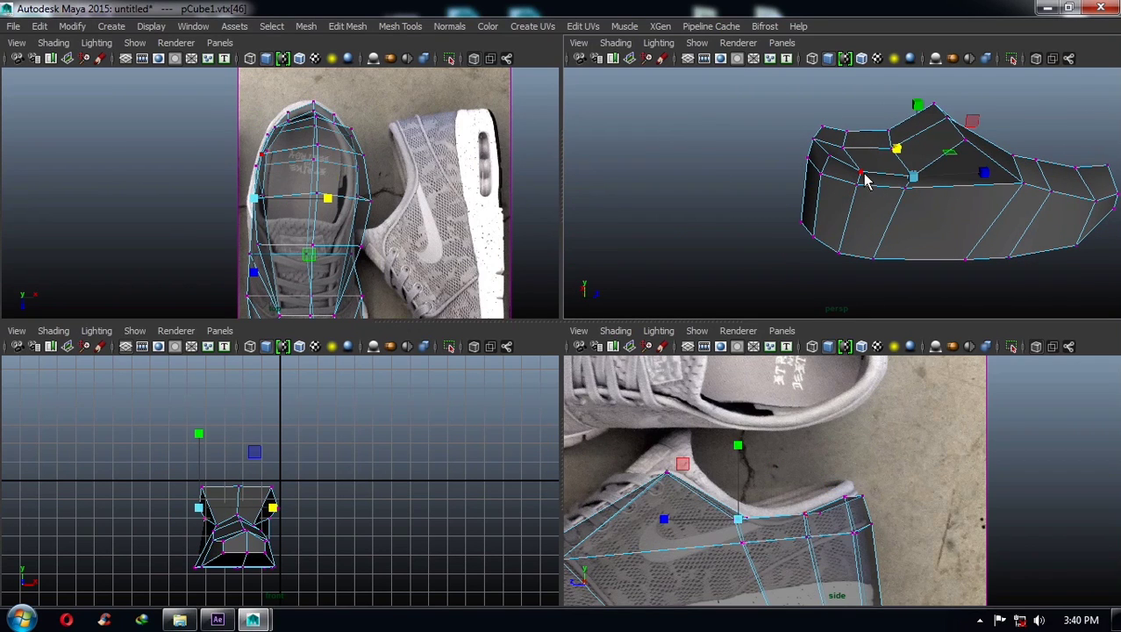
pyautogui.click(836, 167)
pyautogui.press('q')
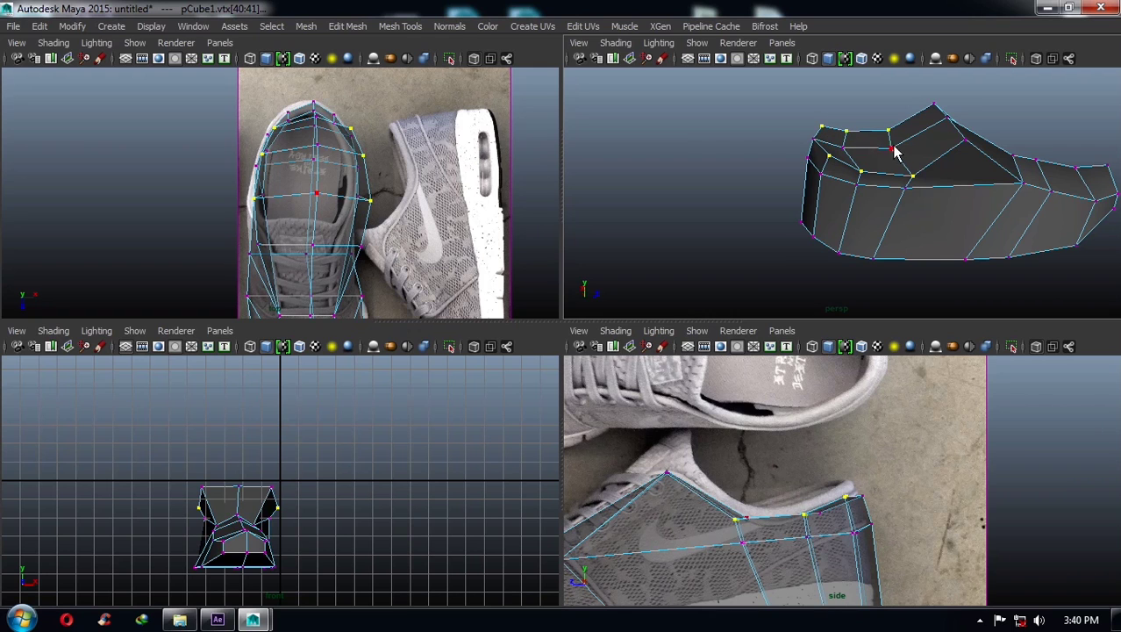
pyautogui.keyDown('alt'); pyautogui.moveTo(406, 196); pyautogui.dragTo(403, 187, button='middle'); pyautogui.keyUp('alt')
pyautogui.press('w')
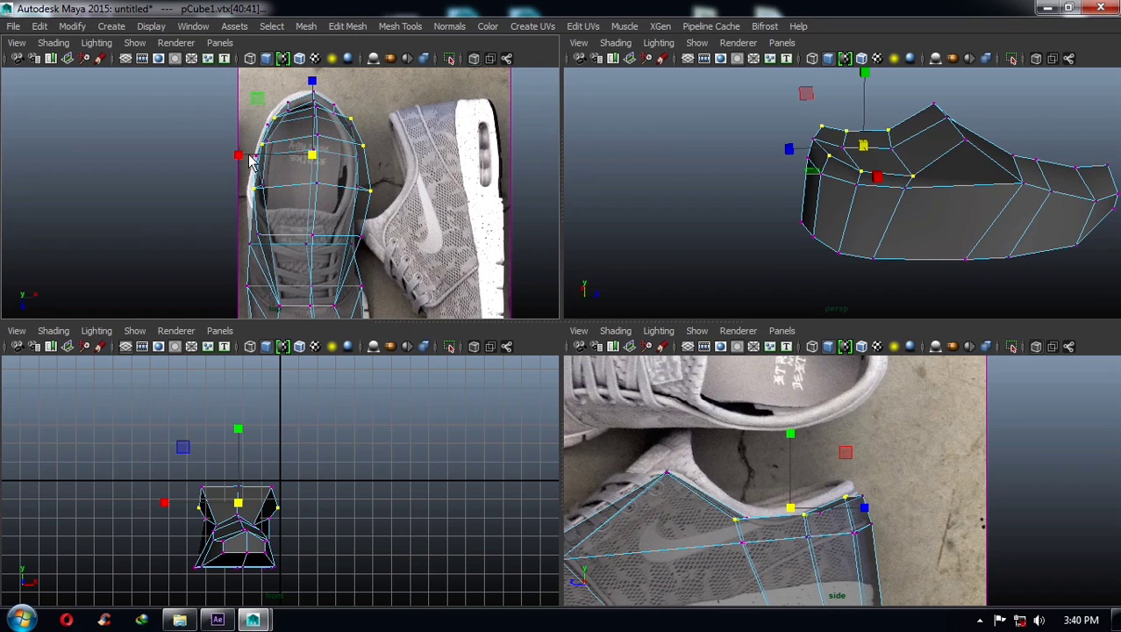
pyautogui.press('w')
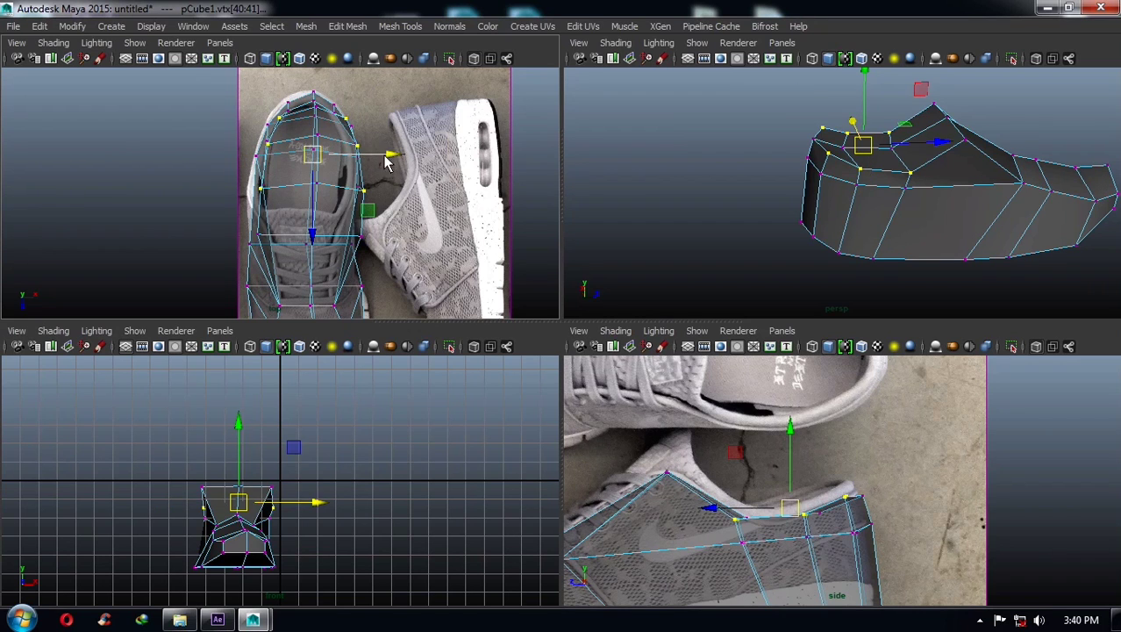
pyautogui.moveTo(389, 160); pyautogui.dragTo(391, 163)
pyautogui.keyDown('alt'); pyautogui.moveTo(878, 185); pyautogui.dragTo(1001, 158); pyautogui.keyUp('alt')
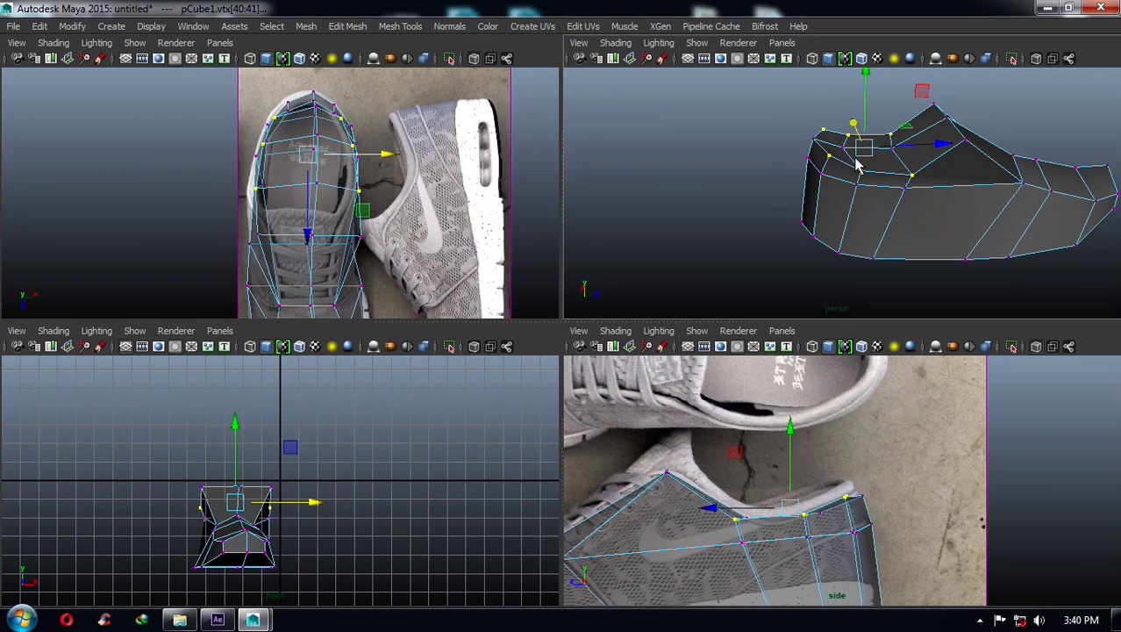
pyautogui.click(864, 178)
# - Nudge a top-edge vertex sideways along X
pyautogui.click(812, 172)
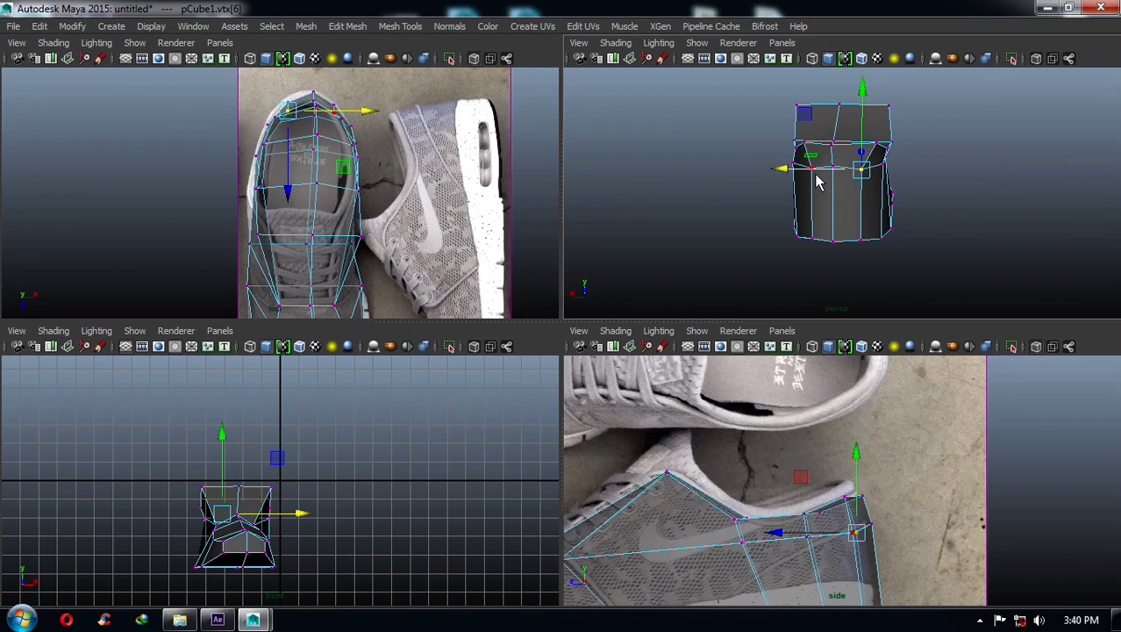
pyautogui.press('q')
pyautogui.click(834, 171)
pyautogui.press('w')
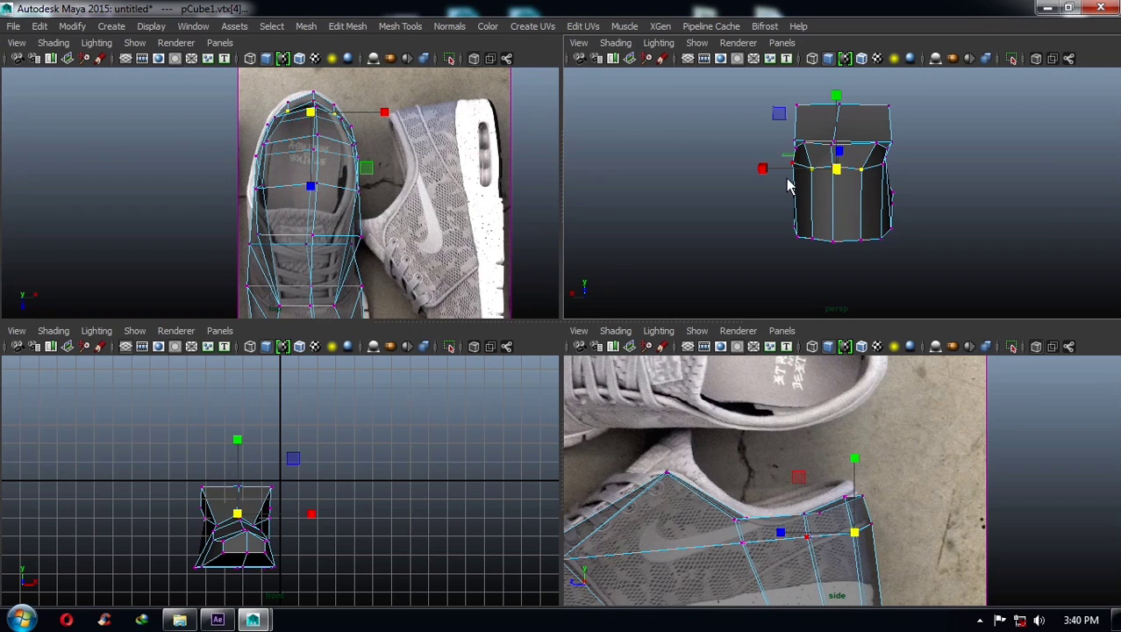
pyautogui.moveTo(743, 184); pyautogui.dragTo(762, 184)
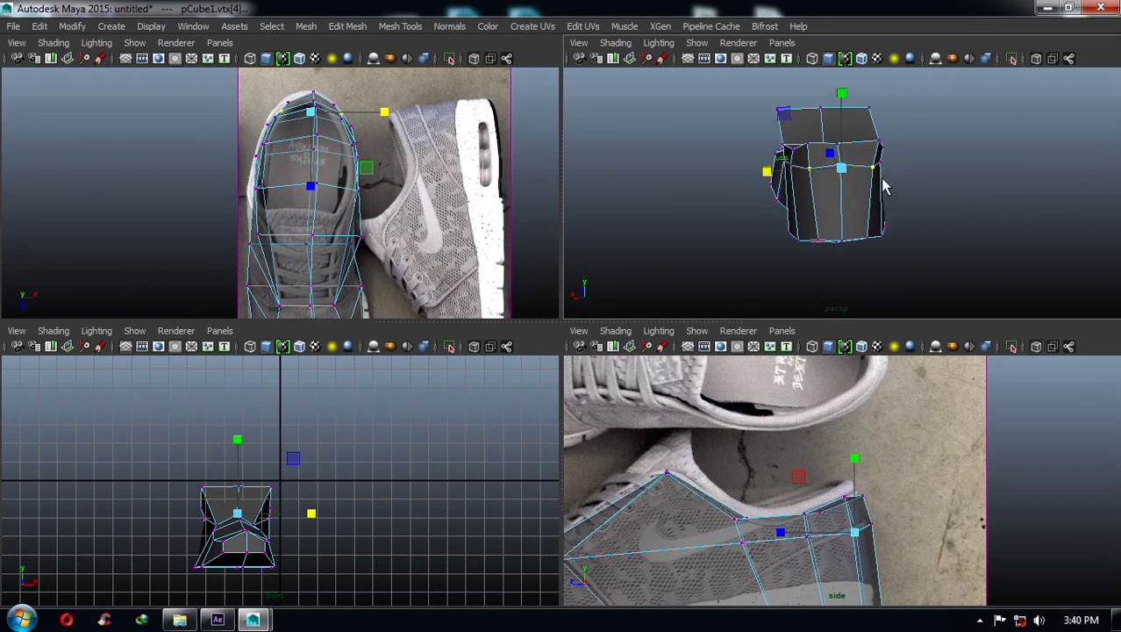
pyautogui.keyDown('alt'); pyautogui.moveTo(906, 250); pyautogui.dragTo(891, 203); pyautogui.keyUp('alt')
pyautogui.keyDown('alt'); pyautogui.moveTo(890, 163); pyautogui.dragTo(883, 158); pyautogui.keyUp('alt')
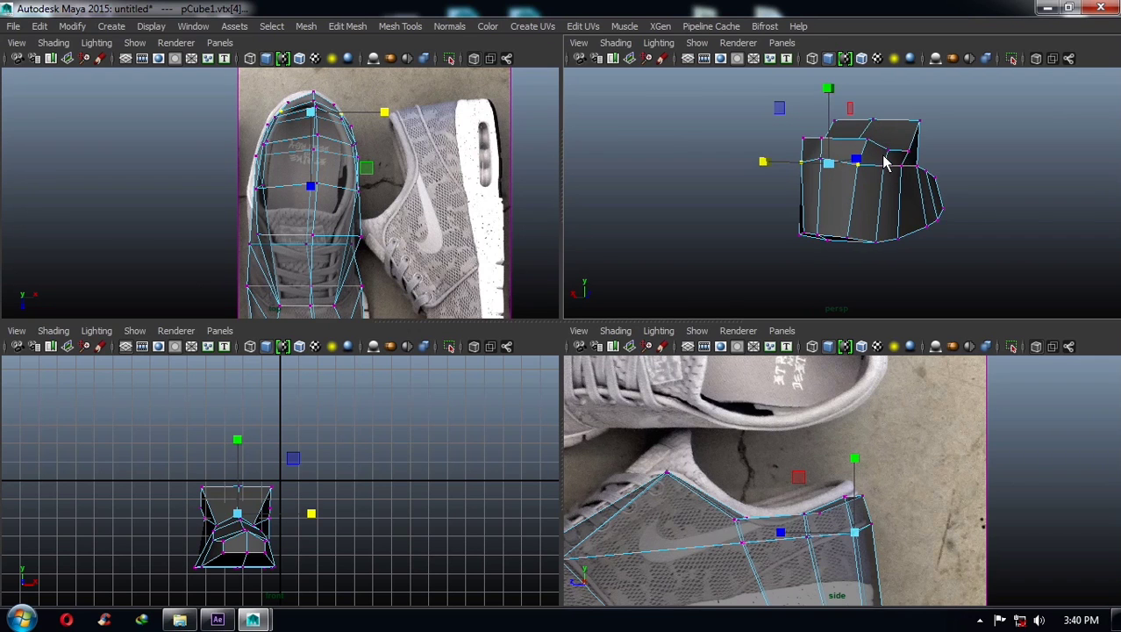
# - Move the side collar vertex along X onto the top-view outline
pyautogui.click(907, 158)
pyautogui.click(921, 174)
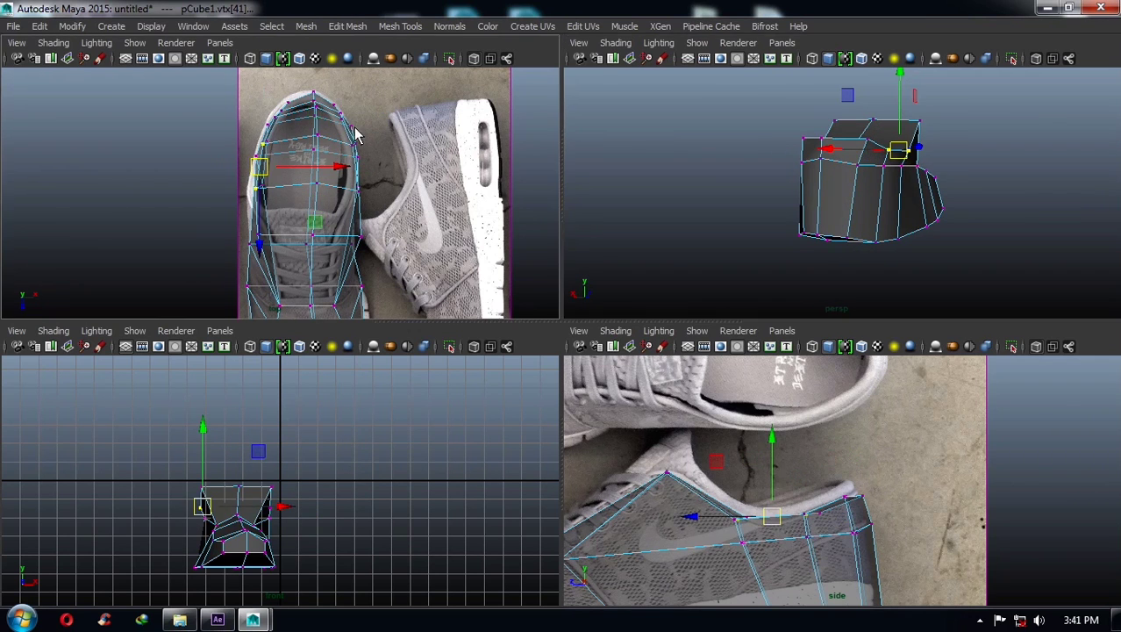
pyautogui.scroll(2, 334, 175)
pyautogui.moveTo(338, 167); pyautogui.dragTo(329, 169)
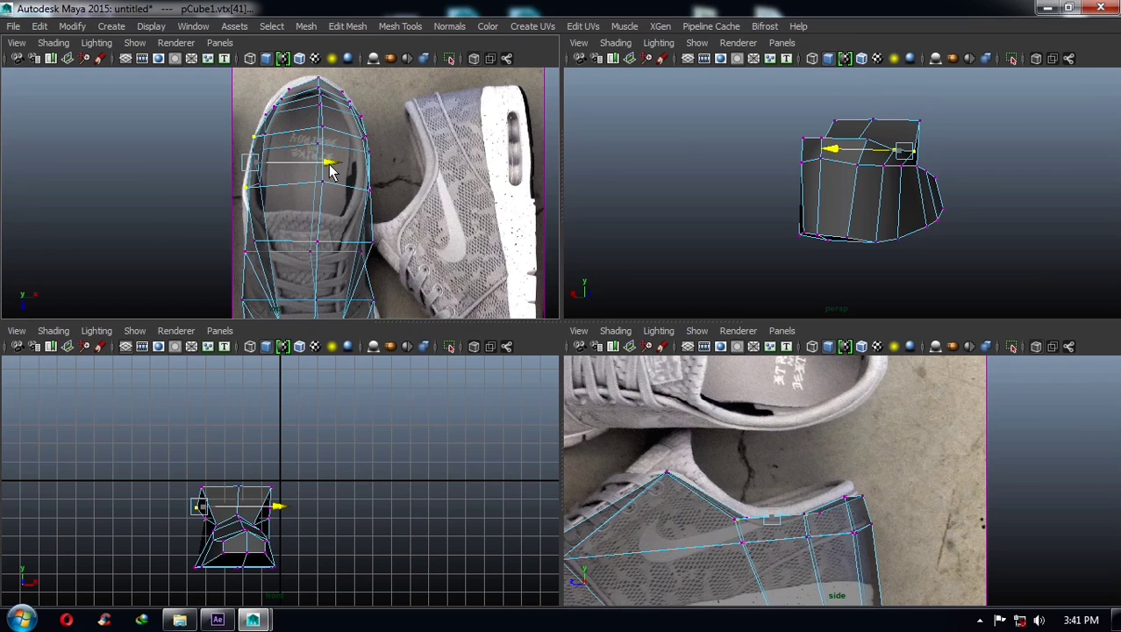
pyautogui.moveTo(729, 178)
pyautogui.keyDown('alt'); pyautogui.mouseDown()
pyautogui.moveTo(868, 181)
pyautogui.moveTo(970, 215)
pyautogui.moveTo(946, 175)
pyautogui.moveTo(849, 158)
pyautogui.moveTo(871, 170)
pyautogui.moveTo(777, 191)
pyautogui.moveTo(814, 156)
pyautogui.mouseUp(); pyautogui.keyUp('alt')
# - Nudge the heel's back-corner vertex to match the side reference
pyautogui.click(943, 180)
pyautogui.click(765, 169)
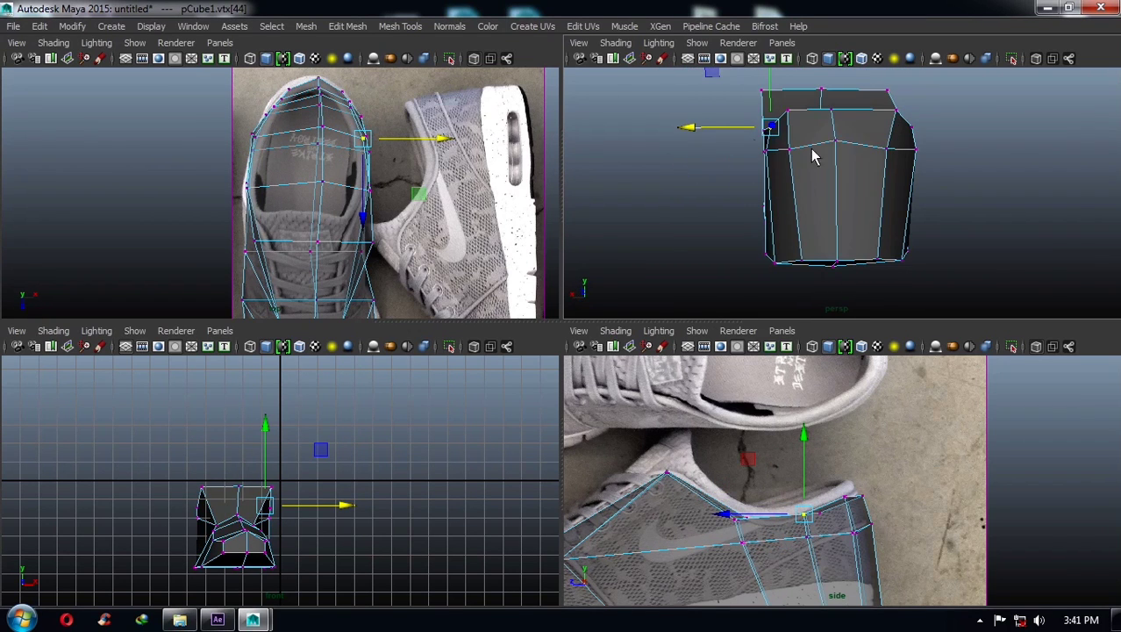
pyautogui.click(836, 141)
pyautogui.moveTo(835, 101)
pyautogui.mouseDown()
pyautogui.moveTo(891, 145)
pyautogui.moveTo(954, 143)
pyautogui.moveTo(897, 149)
pyautogui.mouseUp()
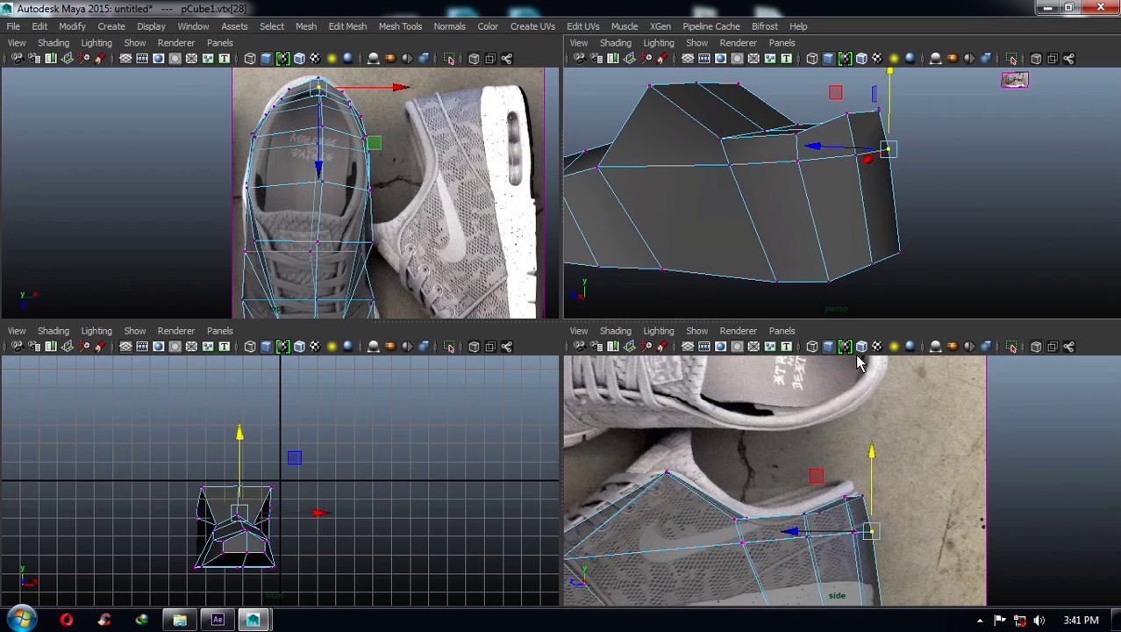
pyautogui.click(869, 471)
pyautogui.click(864, 501)
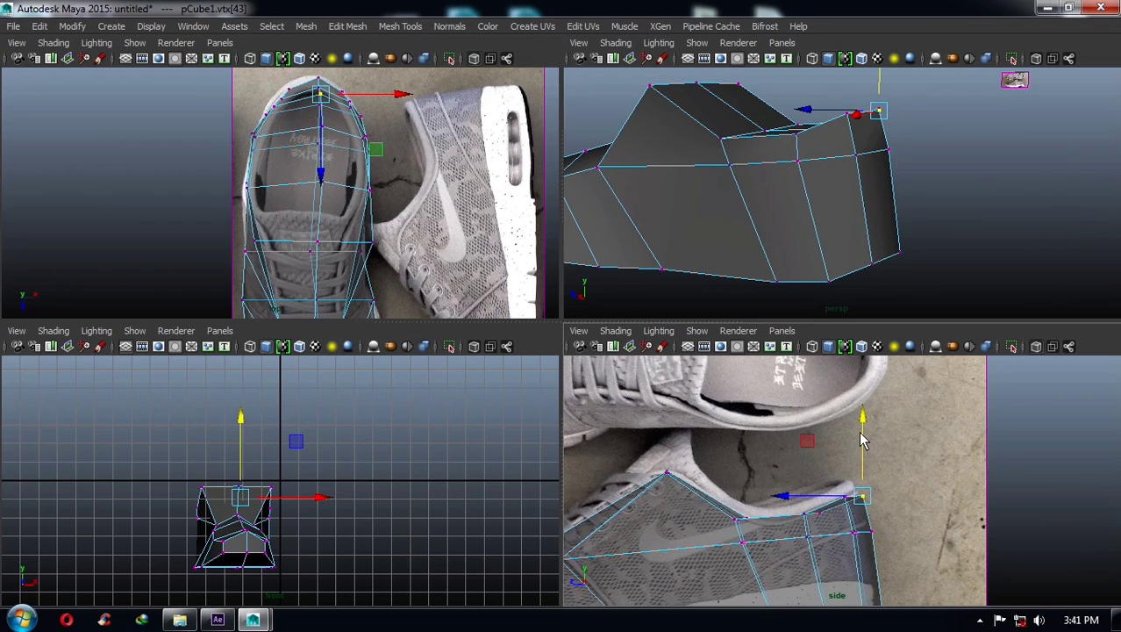
pyautogui.click(859, 430)
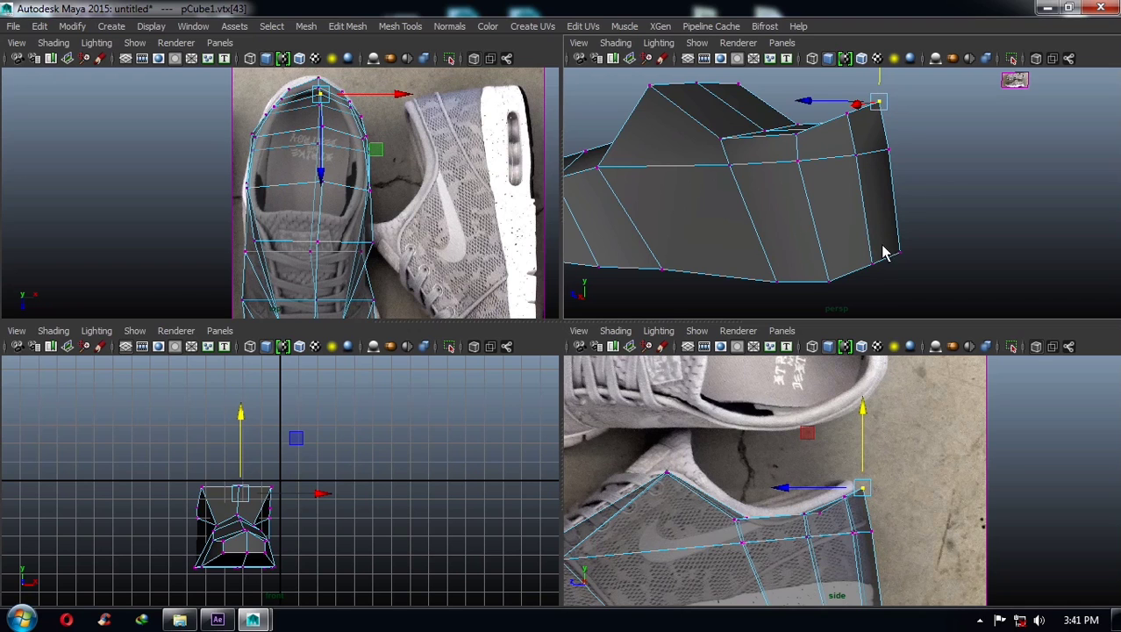
pyautogui.moveTo(889, 250)
pyautogui.keyDown('alt'); pyautogui.mouseDown()
pyautogui.moveTo(857, 180)
pyautogui.moveTo(820, 181)
pyautogui.moveTo(906, 228)
pyautogui.moveTo(841, 197)
pyautogui.moveTo(833, 284)
pyautogui.moveTo(812, 216)
pyautogui.moveTo(825, 250)
pyautogui.moveTo(925, 205)
pyautogui.moveTo(764, 215)
pyautogui.moveTo(926, 178)
pyautogui.moveTo(841, 229)
pyautogui.moveTo(860, 228)
pyautogui.mouseUp(); pyautogui.keyUp('alt')
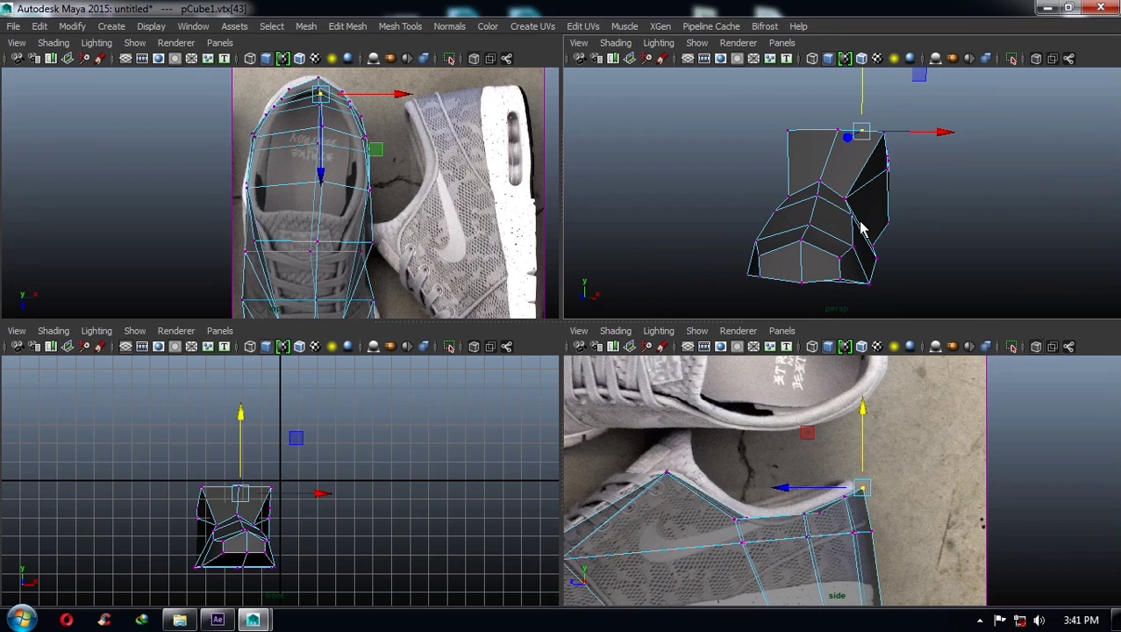
# - Pull the left-edge collar vertex beside the laces onto the top-view outline
pyautogui.click(851, 204)
pyautogui.moveTo(352, 243)
pyautogui.keyDown('alt'); pyautogui.mouseDown(button='middle')
pyautogui.moveTo(375, 243)
pyautogui.moveTo(356, 165)
pyautogui.moveTo(360, 192)
pyautogui.mouseUp(button='middle'); pyautogui.keyUp('alt')
pyautogui.click(358, 174)
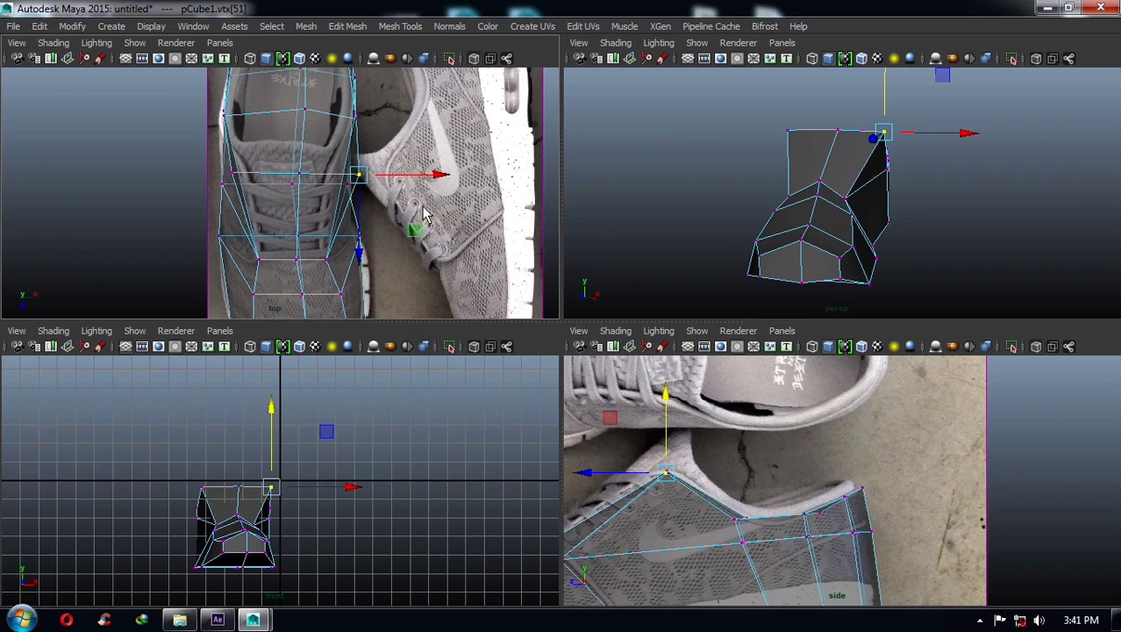
pyautogui.keyDown('alt'); pyautogui.moveTo(479, 182); pyautogui.dragTo(484, 213, button='middle'); pyautogui.keyUp('alt')
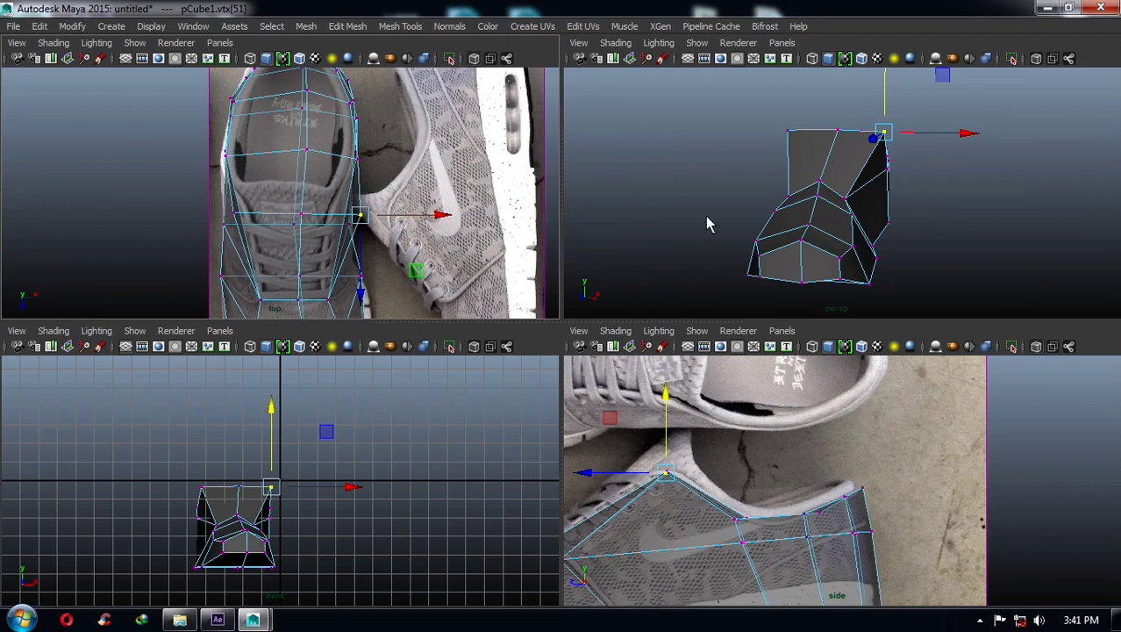
pyautogui.moveTo(901, 199)
pyautogui.keyDown('alt'); pyautogui.mouseDown()
pyautogui.moveTo(938, 195)
pyautogui.moveTo(943, 169)
pyautogui.moveTo(816, 176)
pyautogui.mouseUp(); pyautogui.keyUp('alt')
pyautogui.click(795, 163)
pyautogui.keyDown('alt'); pyautogui.moveTo(304, 223); pyautogui.dragTo(311, 227, button='middle'); pyautogui.keyUp('alt')
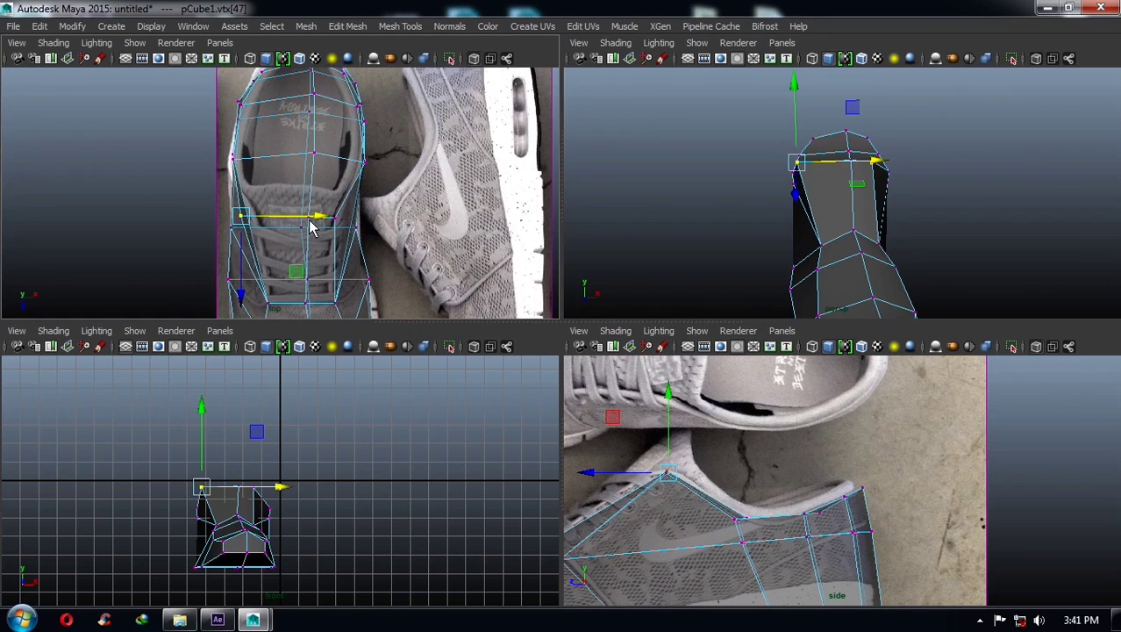
pyautogui.moveTo(323, 224); pyautogui.dragTo(336, 223)
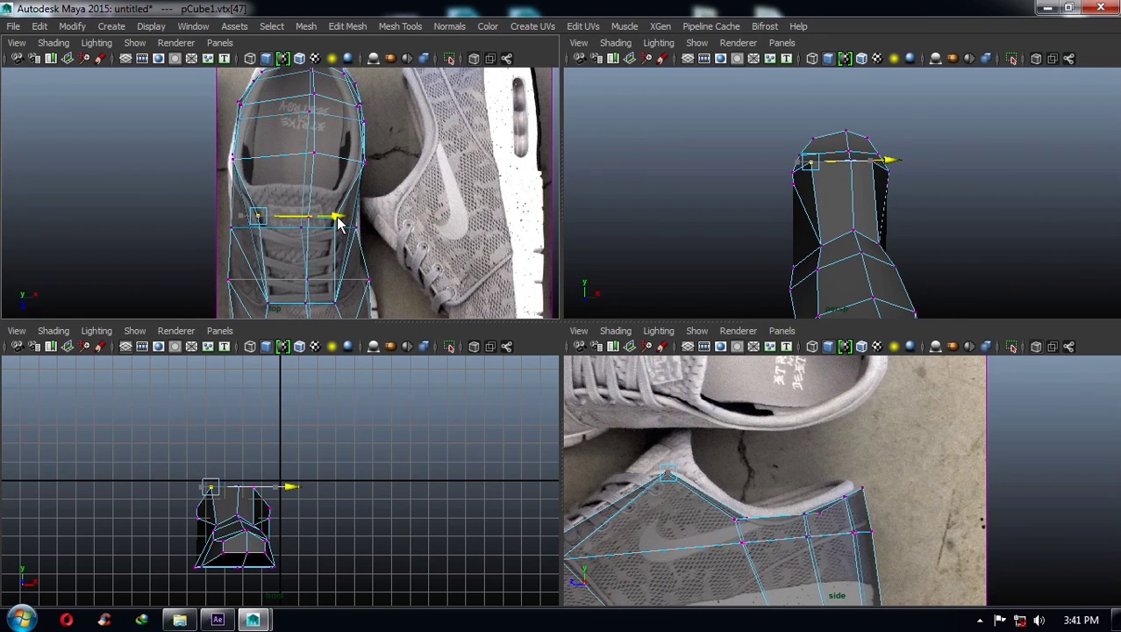
pyautogui.keyDown('alt'); pyautogui.moveTo(719, 381); pyautogui.dragTo(797, 452); pyautogui.keyUp('alt')
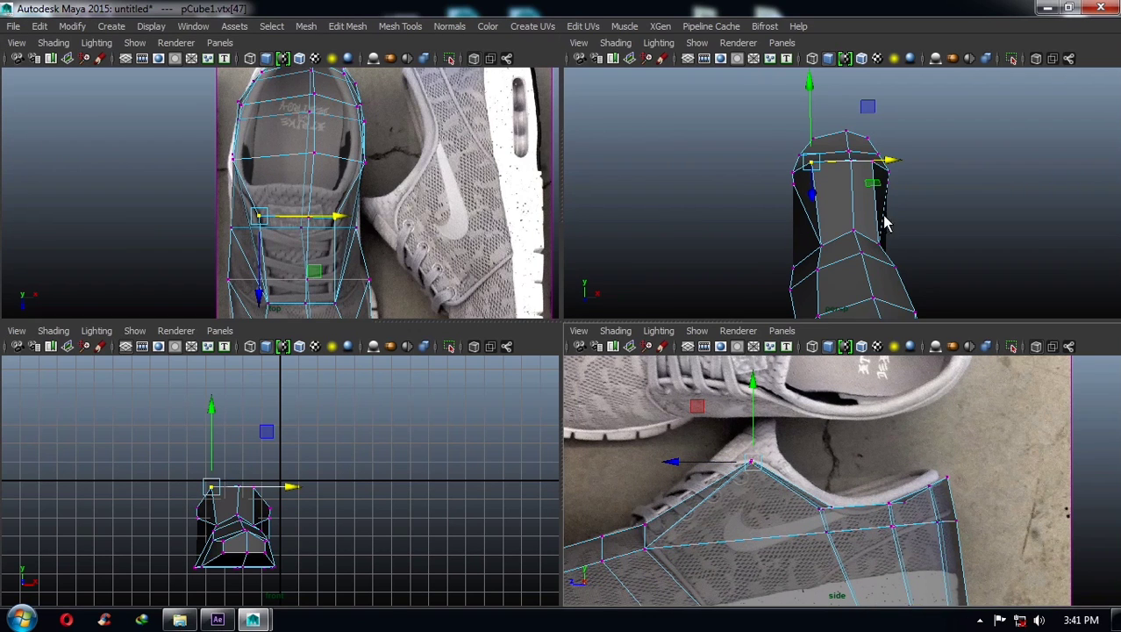
pyautogui.moveTo(884, 223)
pyautogui.keyDown('alt'); pyautogui.mouseDown()
pyautogui.moveTo(842, 211)
pyautogui.moveTo(871, 210)
pyautogui.mouseUp(); pyautogui.keyUp('alt')
pyautogui.moveTo(873, 171); pyautogui.dragTo(945, 150, button='right')
# - Insert a new edge loop around the shoe and slide it into position
pyautogui.keyDown('shift'); pyautogui.rightClick(875, 170); pyautogui.keyUp('shift')
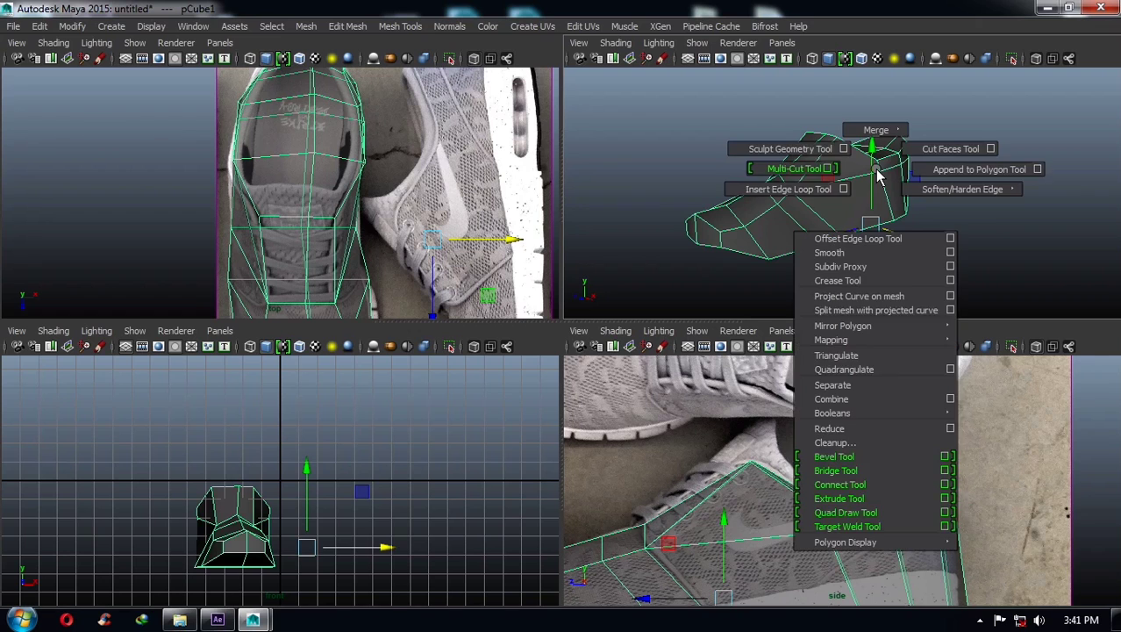
pyautogui.keyDown('shift'); pyautogui.moveTo(878, 174); pyautogui.dragTo(817, 207, button='right'); pyautogui.keyUp('shift')
pyautogui.moveTo(819, 213); pyautogui.dragTo(824, 219)
pyautogui.scroll(-3, 910, 375)
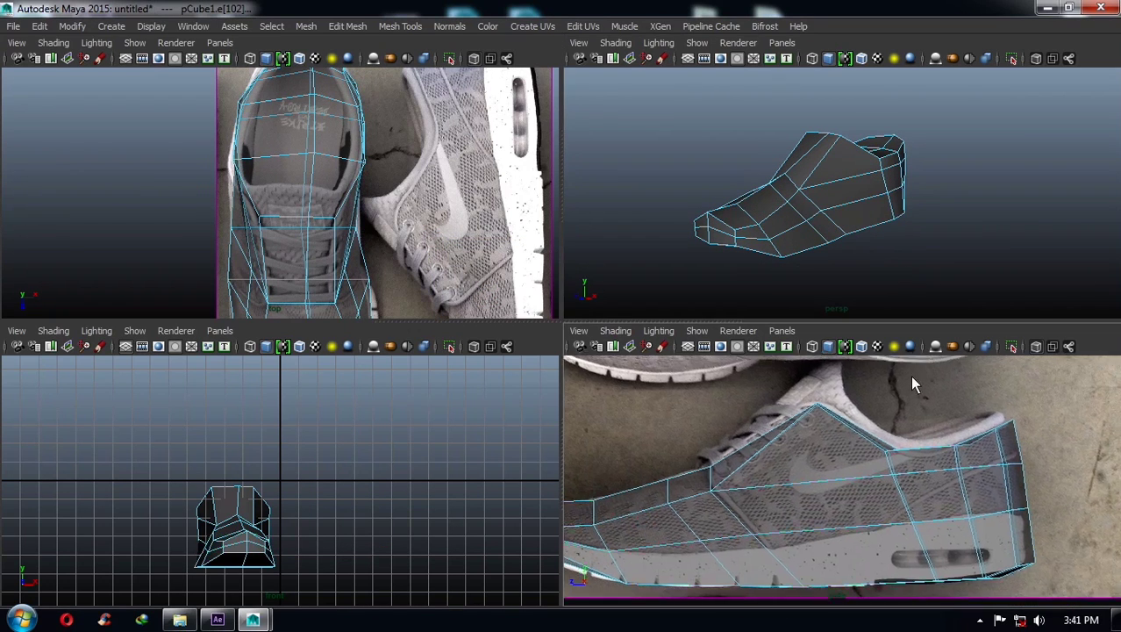
pyautogui.press('w')
pyautogui.scroll(3, 724, 456)
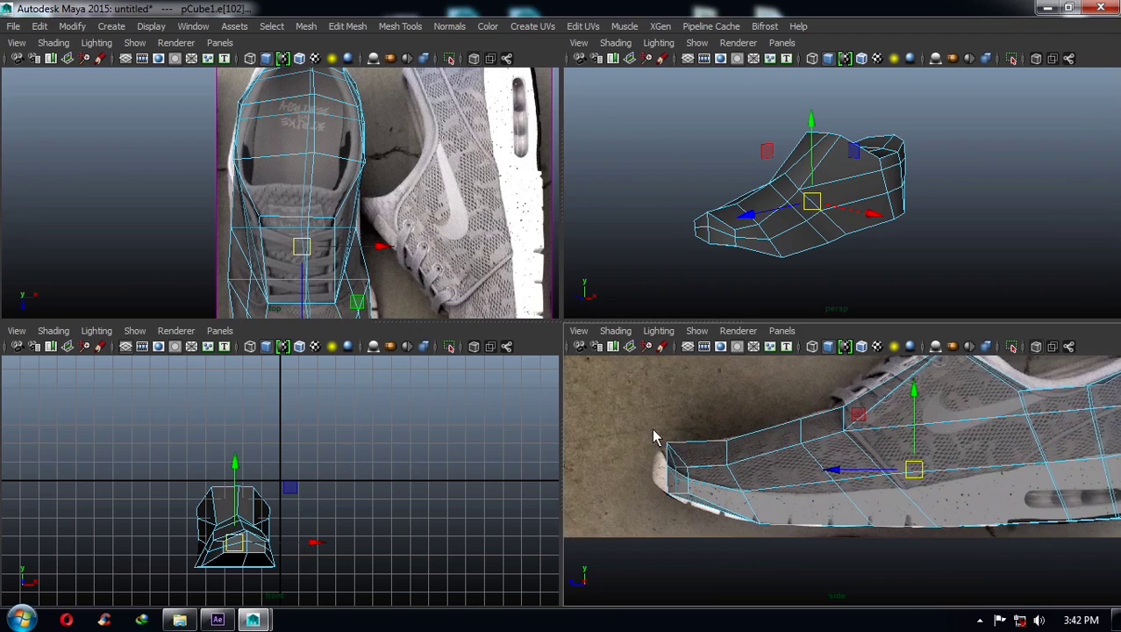
pyautogui.scroll(2, 693, 460)
pyautogui.scroll(2, 614, 448)
pyautogui.scroll(1, 676, 444)
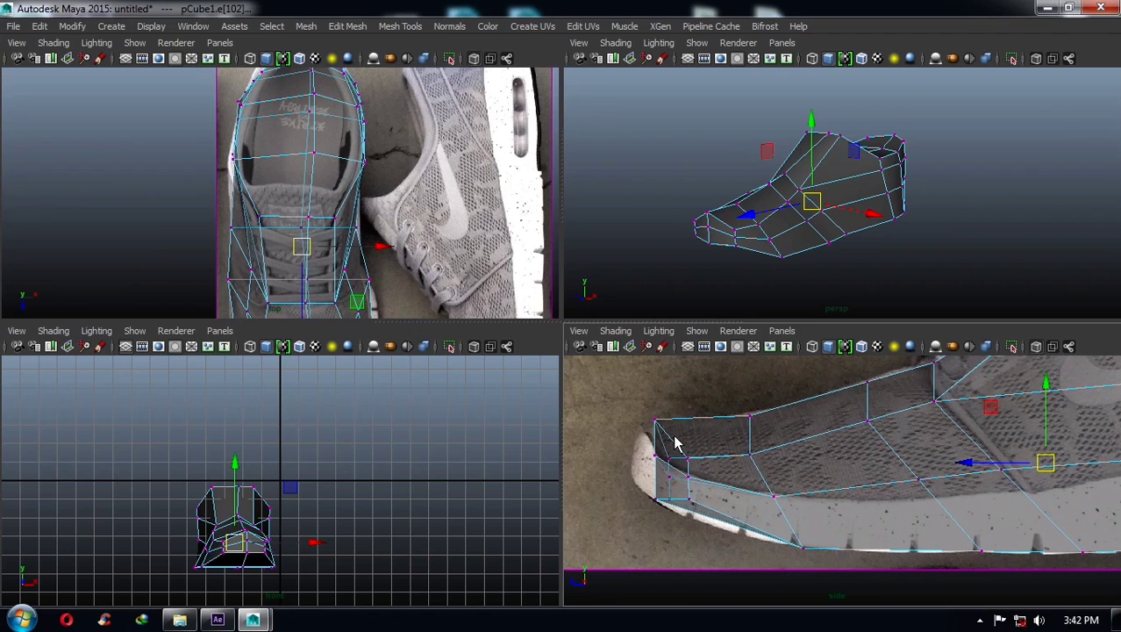
# - Raise the toe-tip vertex up and forward to match the side profile
pyautogui.keyDown('alt'); pyautogui.moveTo(772, 296); pyautogui.dragTo(701, 252); pyautogui.keyUp('alt')
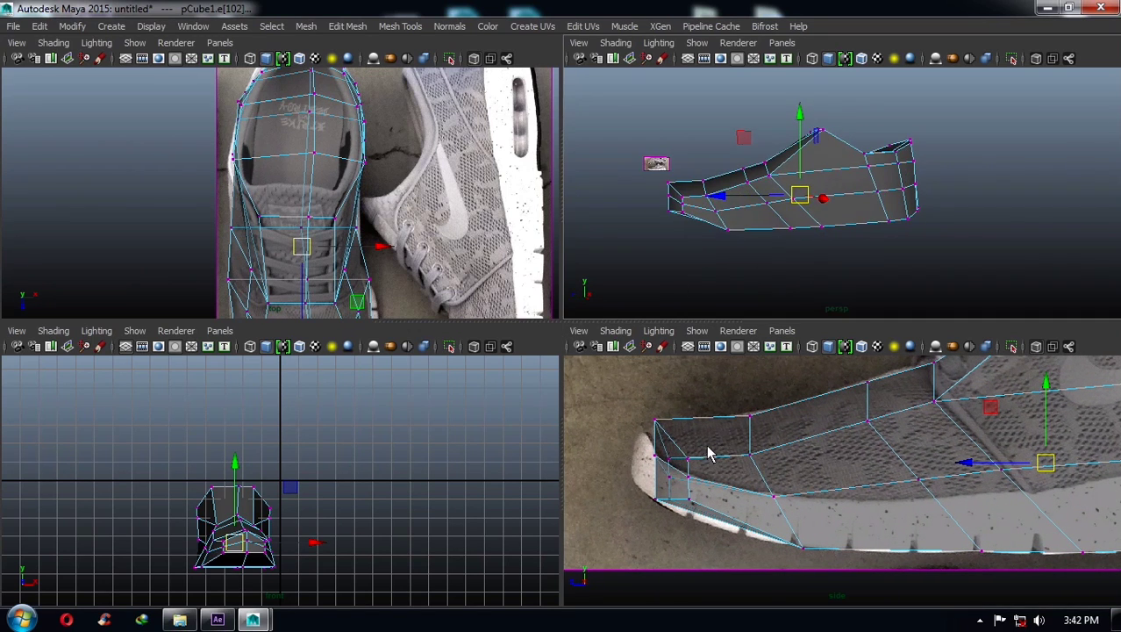
pyautogui.scroll(1, 693, 456)
pyautogui.scroll(1, 658, 463)
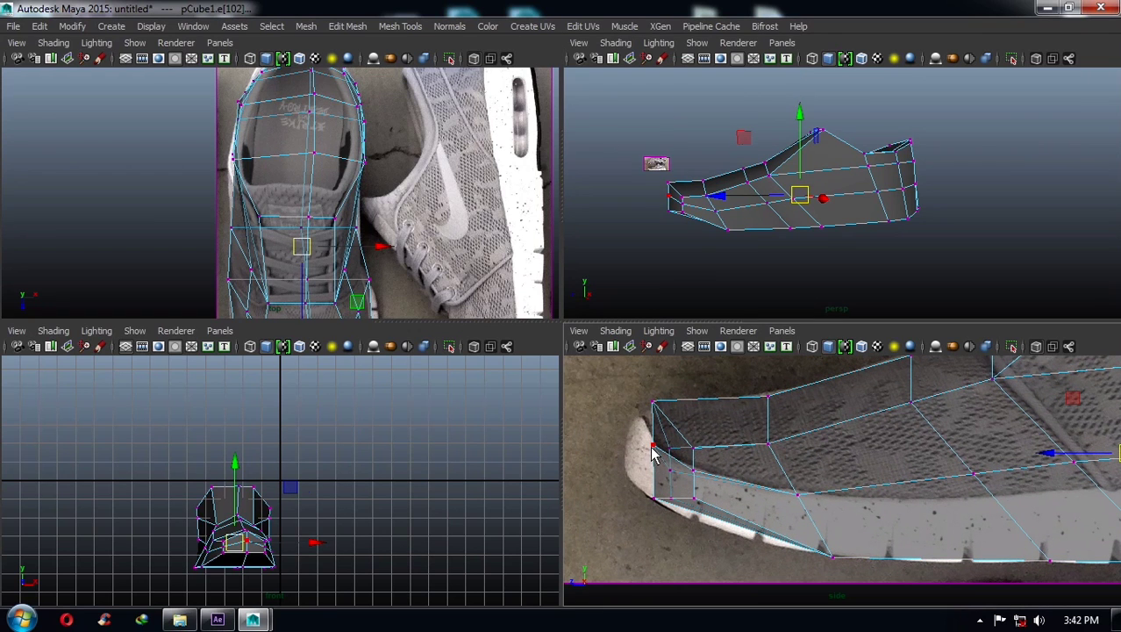
pyautogui.click(653, 447)
pyautogui.keyDown('alt'); pyautogui.moveTo(683, 250); pyautogui.dragTo(779, 240); pyautogui.keyUp('alt')
pyautogui.scroll(2, 443, 247)
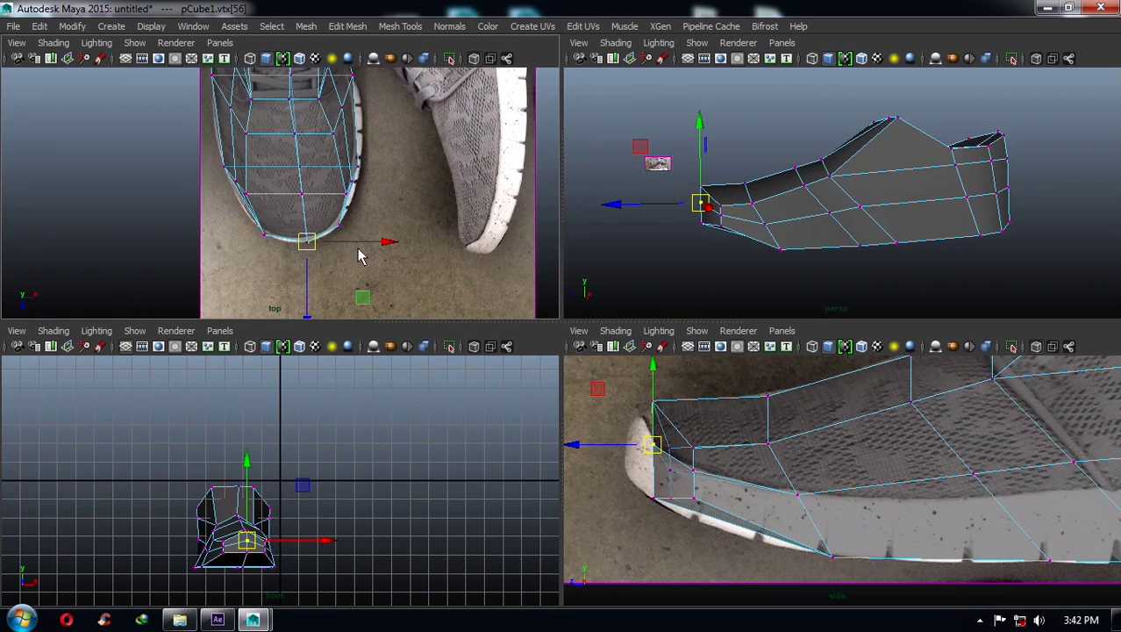
pyautogui.keyDown('alt'); pyautogui.moveTo(667, 452); pyautogui.dragTo(686, 465, button='middle'); pyautogui.keyUp('alt')
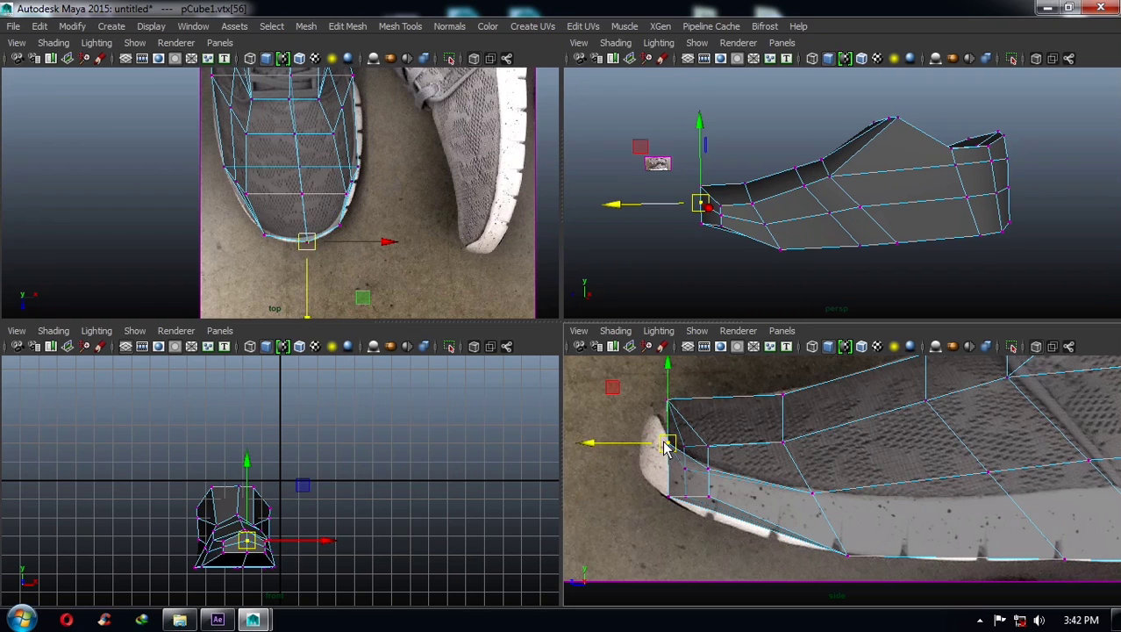
pyautogui.moveTo(665, 446); pyautogui.dragTo(652, 419)
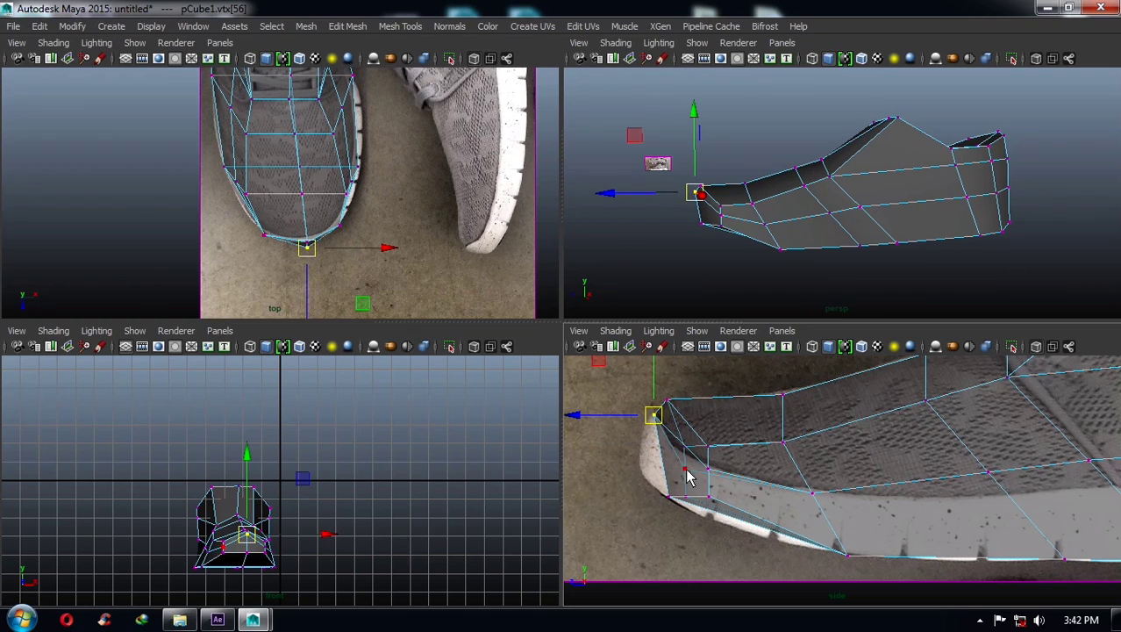
# - Push the lower forefoot side vertices outward into place
pyautogui.keyDown('alt'); pyautogui.moveTo(675, 480); pyautogui.dragTo(666, 477, button='middle'); pyautogui.keyUp('alt')
pyautogui.keyDown('alt'); pyautogui.moveTo(746, 237); pyautogui.dragTo(860, 271); pyautogui.keyUp('alt')
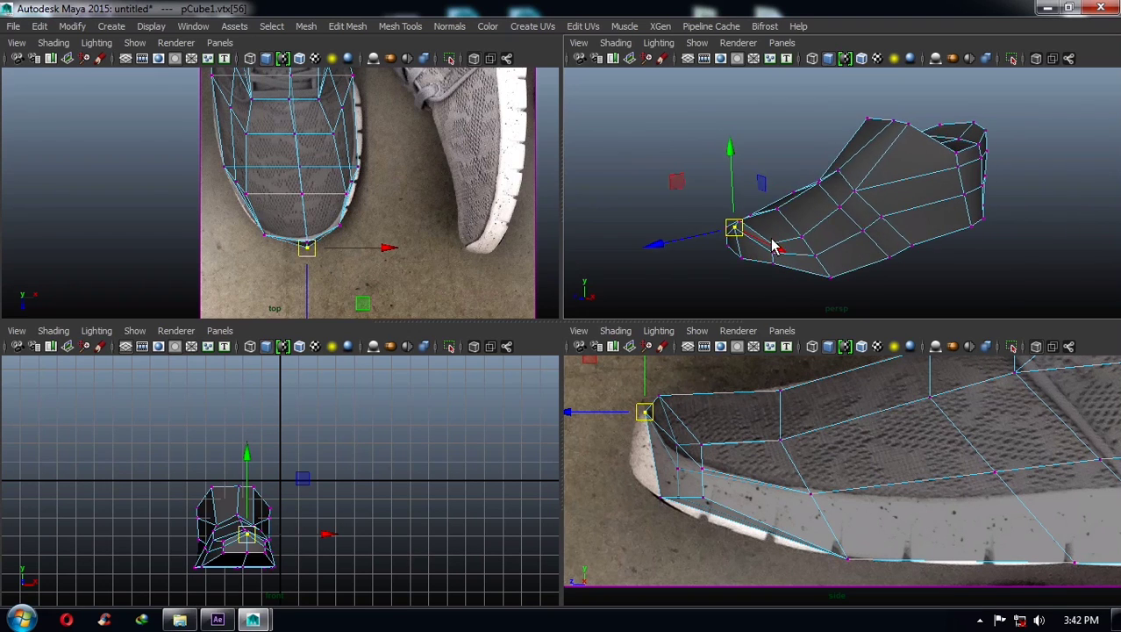
pyautogui.click(888, 263)
pyautogui.click(878, 256)
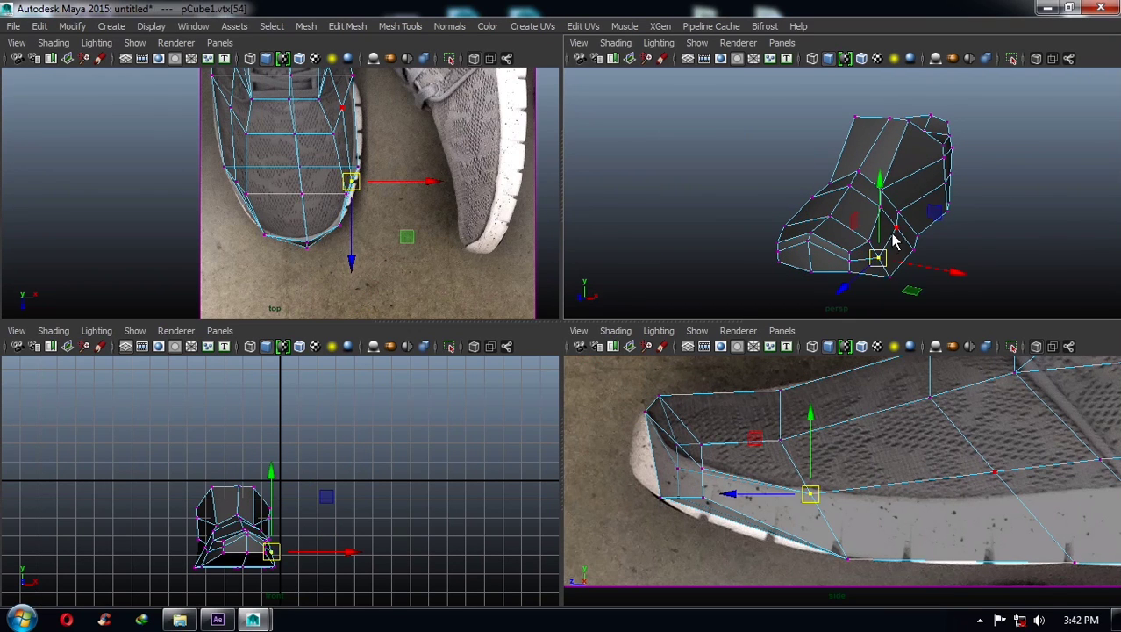
pyautogui.keyDown('shift'); pyautogui.click(896, 230); pyautogui.keyUp('shift')
pyautogui.moveTo(912, 230)
pyautogui.keyDown('alt'); pyautogui.mouseDown()
pyautogui.moveTo(861, 208)
pyautogui.moveTo(871, 250)
pyautogui.moveTo(954, 252)
pyautogui.moveTo(990, 230)
pyautogui.mouseUp(); pyautogui.keyUp('alt')
pyautogui.keyDown('alt'); pyautogui.moveTo(373, 476); pyautogui.dragTo(549, 512, button='right'); pyautogui.keyUp('alt')
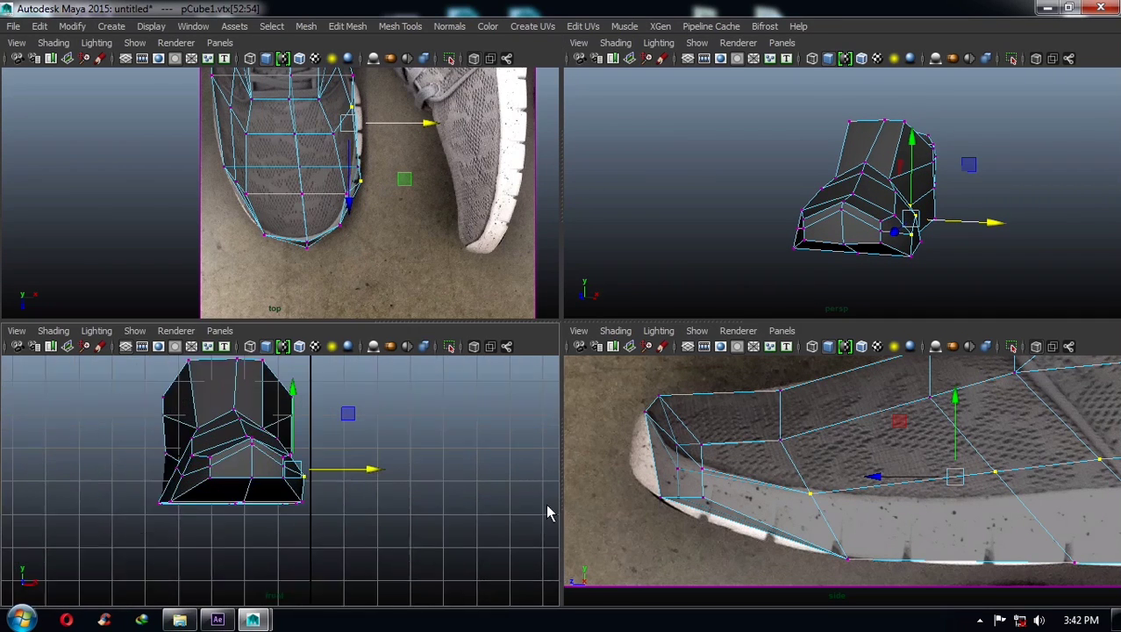
# - Hide the front-view grid and select the toe's upper front vertices in perspective
pyautogui.click(126, 345)
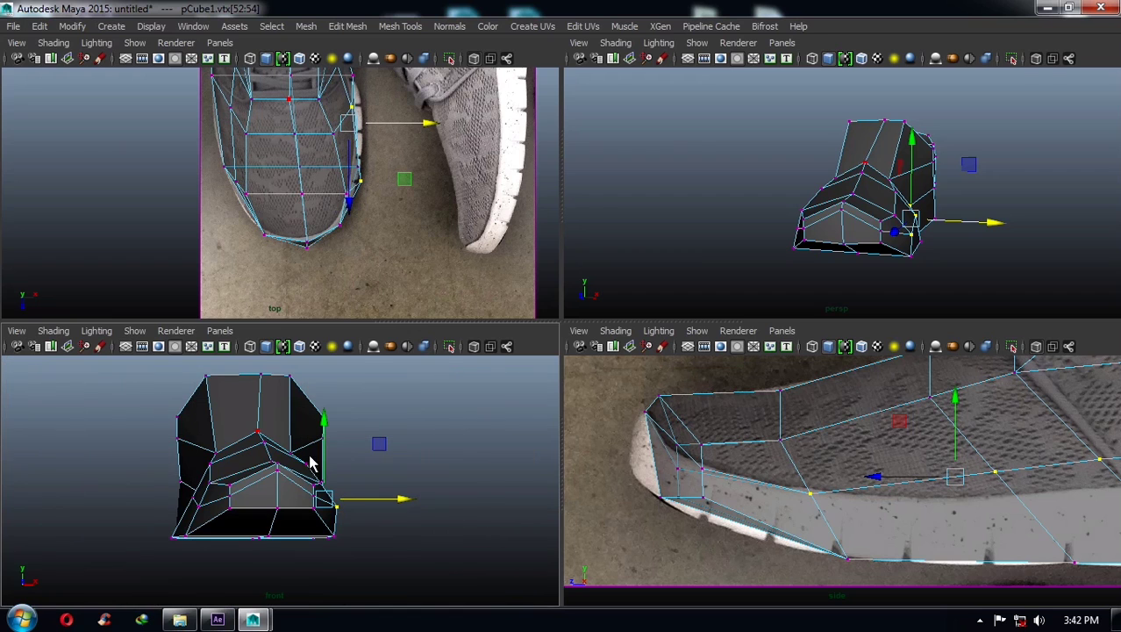
pyautogui.moveTo(864, 288)
pyautogui.keyDown('alt'); pyautogui.mouseDown()
pyautogui.moveTo(826, 250)
pyautogui.moveTo(839, 235)
pyautogui.moveTo(851, 253)
pyautogui.moveTo(930, 248)
pyautogui.moveTo(836, 215)
pyautogui.moveTo(913, 208)
pyautogui.moveTo(939, 243)
pyautogui.moveTo(969, 226)
pyautogui.moveTo(961, 235)
pyautogui.moveTo(957, 188)
pyautogui.mouseUp(); pyautogui.keyUp('alt')
pyautogui.click(826, 250)
pyautogui.click(839, 232)
pyautogui.click(836, 215)
pyautogui.click(828, 207)
# - Slide the upper's toe vertices right in the top view to match the outline
pyautogui.click(952, 185)
pyautogui.moveTo(339, 88)
pyautogui.keyDown('alt'); pyautogui.mouseDown(button='middle')
pyautogui.moveTo(369, 233)
pyautogui.moveTo(340, 180)
pyautogui.moveTo(347, 219)
pyautogui.moveTo(351, 211)
pyautogui.mouseUp(button='middle'); pyautogui.keyUp('alt')
pyautogui.keyDown('alt'); pyautogui.moveTo(956, 220); pyautogui.dragTo(965, 218); pyautogui.keyUp('alt')
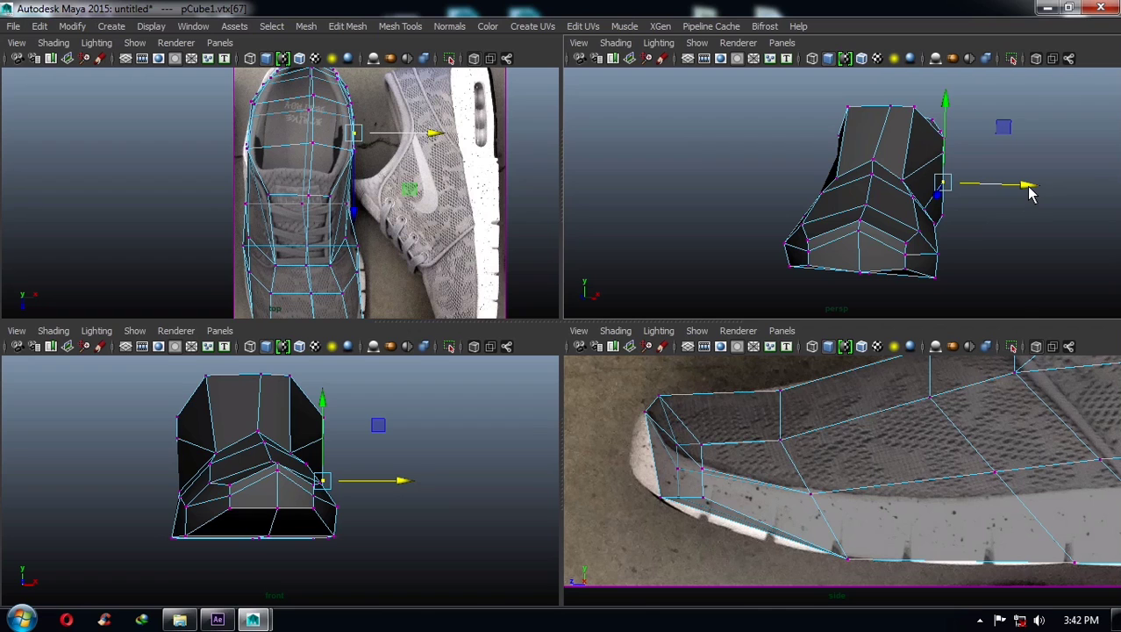
pyautogui.moveTo(1033, 193); pyautogui.dragTo(1035, 193)
pyautogui.click(945, 158)
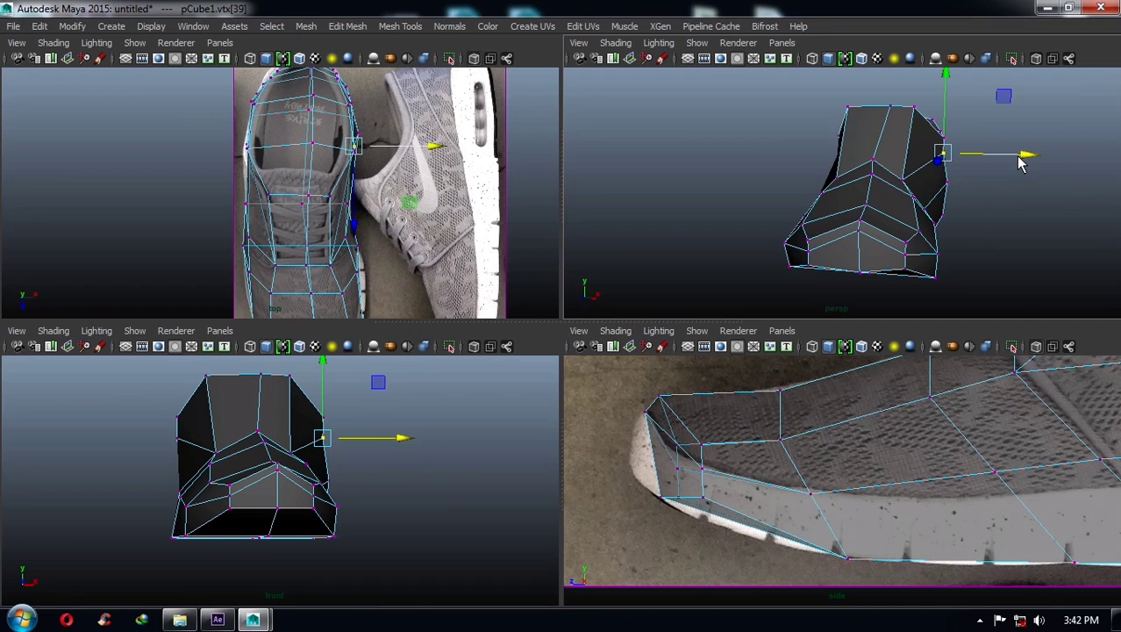
pyautogui.moveTo(938, 163)
pyautogui.keyDown('alt'); pyautogui.mouseDown()
pyautogui.moveTo(801, 183)
pyautogui.moveTo(786, 197)
pyautogui.mouseUp(); pyautogui.keyUp('alt')
# - Select vertices along the upper's side and outer edge, checking the shape from several angles
pyautogui.click(805, 188)
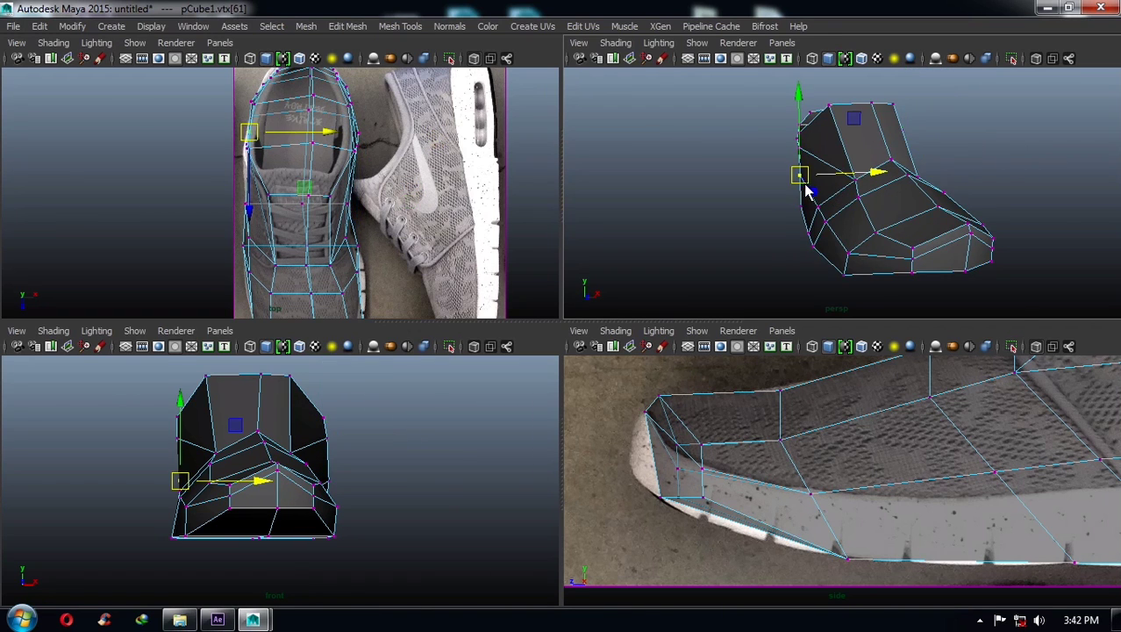
pyautogui.click(723, 160)
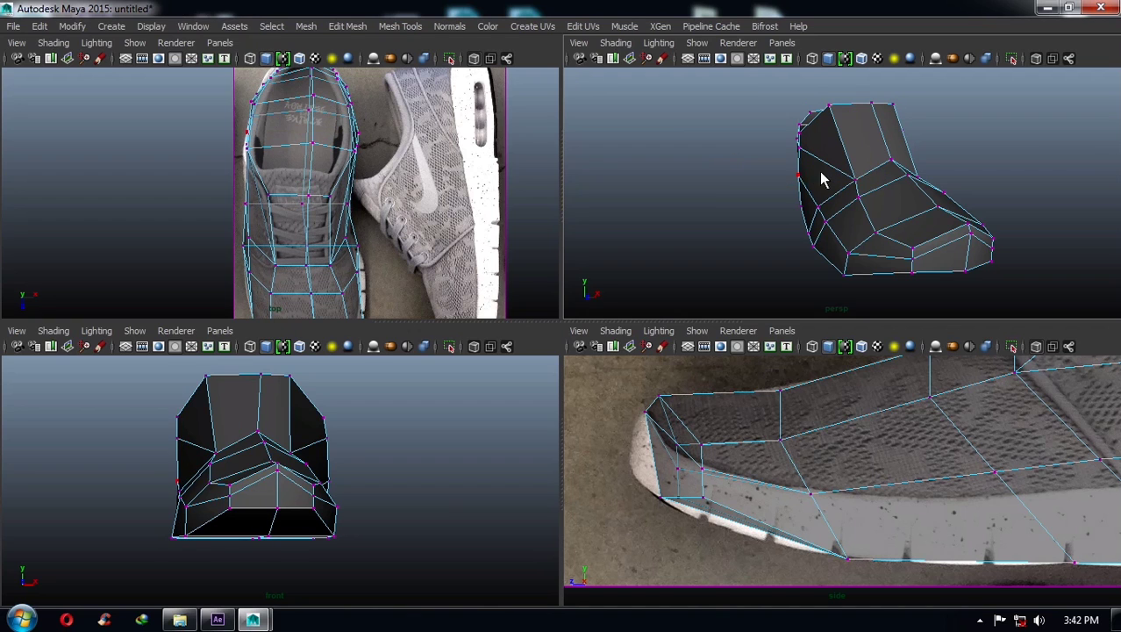
pyautogui.keyDown('alt'); pyautogui.moveTo(871, 180); pyautogui.dragTo(741, 175); pyautogui.keyUp('alt')
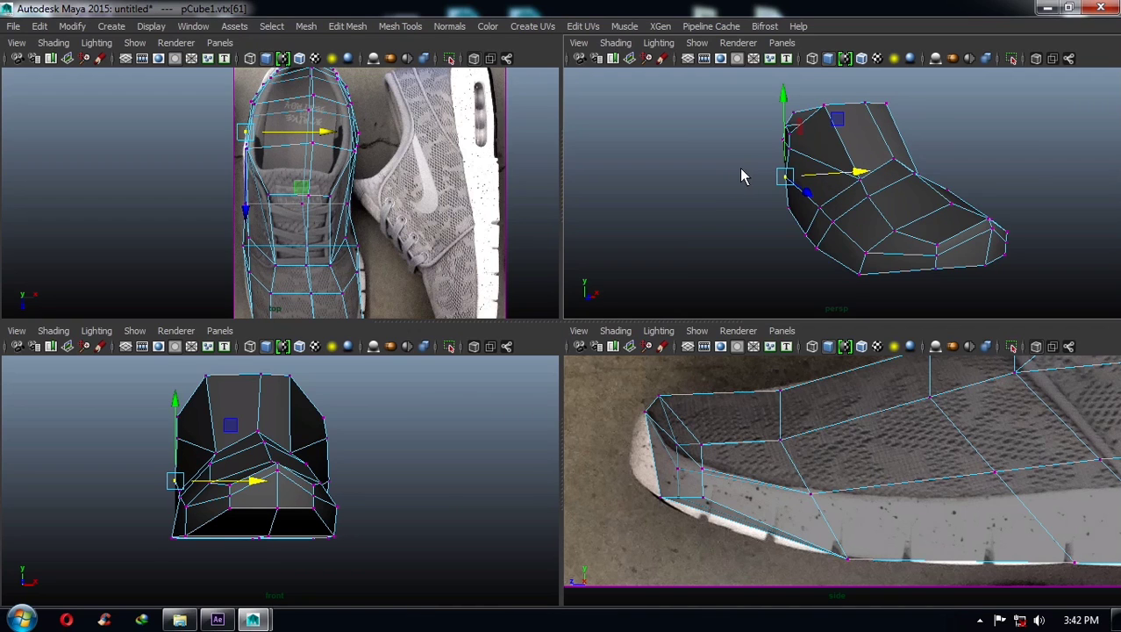
pyautogui.click(797, 158)
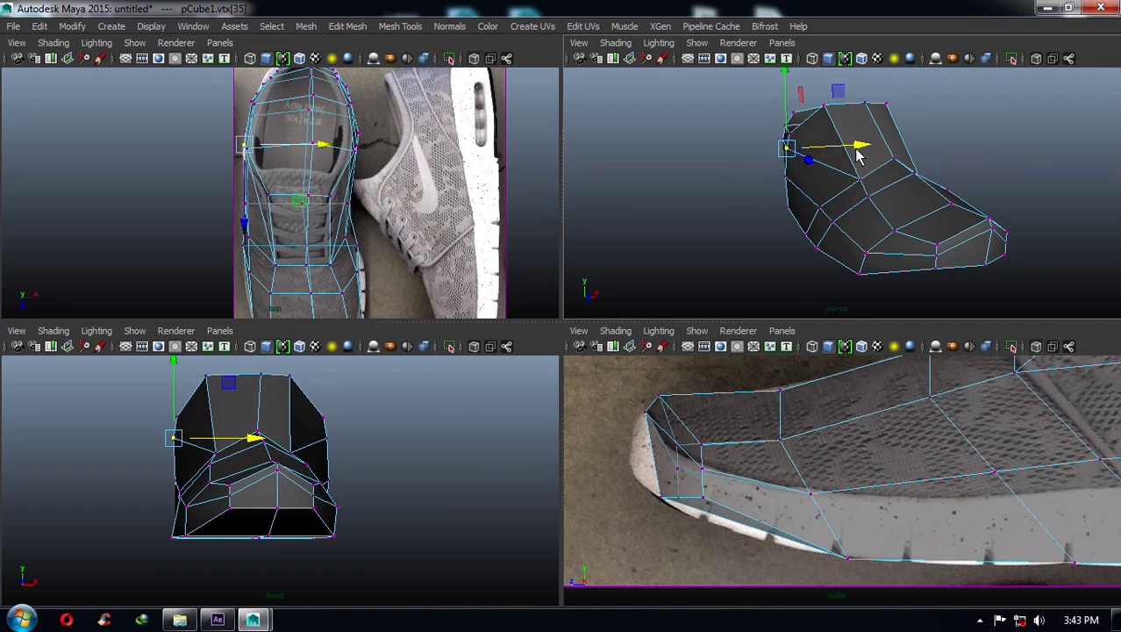
pyautogui.keyDown('alt'); pyautogui.moveTo(859, 157); pyautogui.dragTo(901, 211); pyautogui.keyUp('alt')
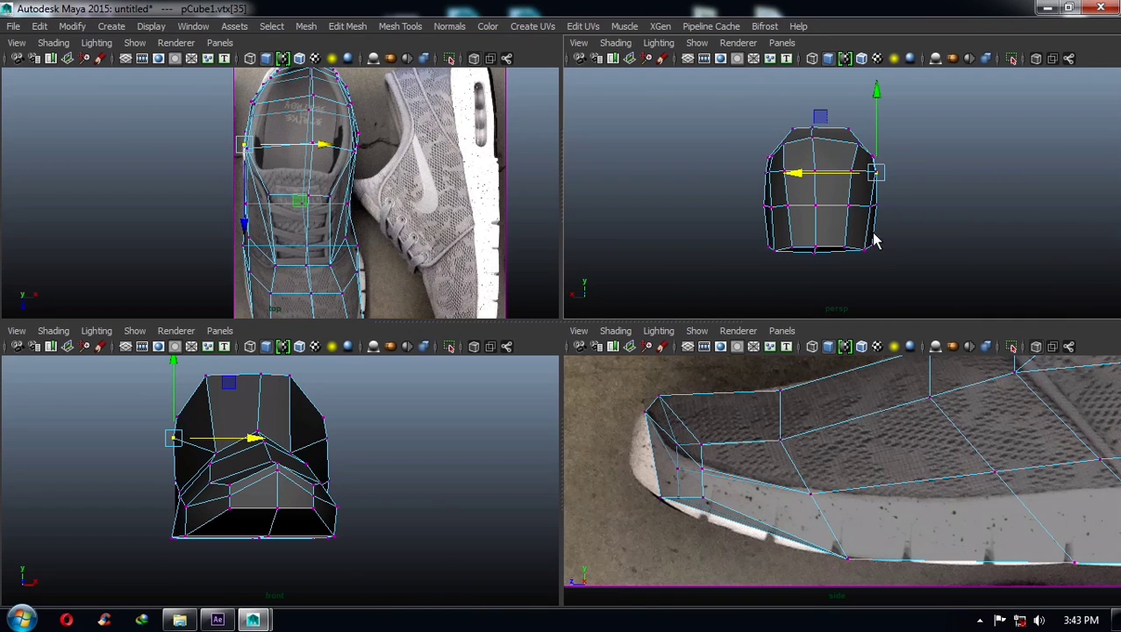
pyautogui.keyDown('alt'); pyautogui.moveTo(834, 217); pyautogui.dragTo(882, 178); pyautogui.keyUp('alt')
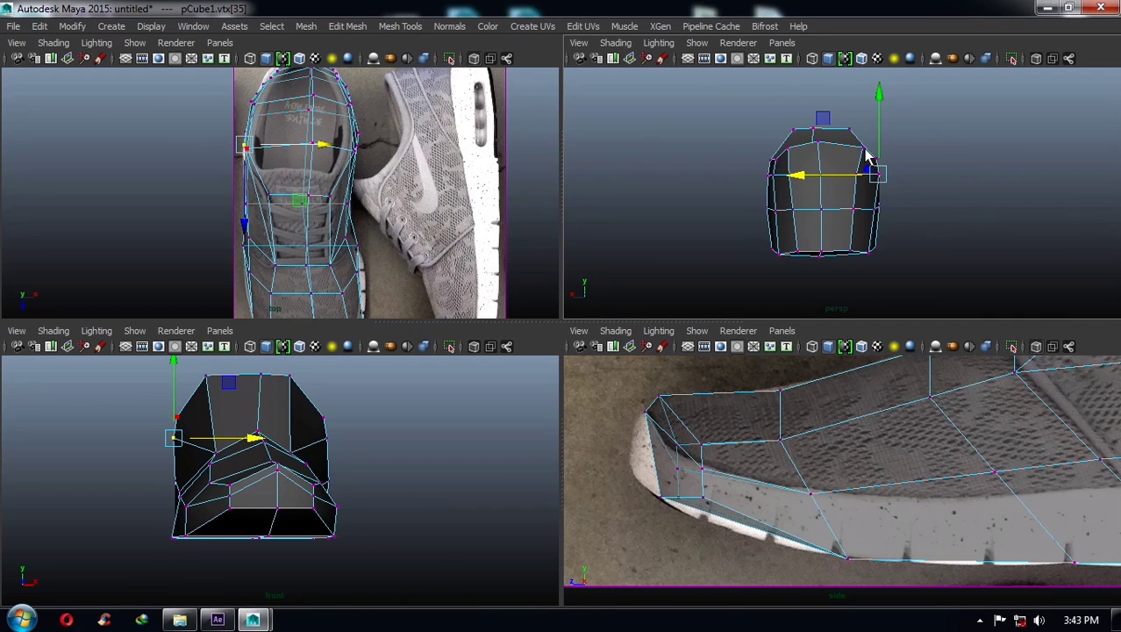
# - Refine the upper's top corner vertices and the toe-tip vertex against the side reference
pyautogui.click(849, 145)
pyautogui.click(860, 156)
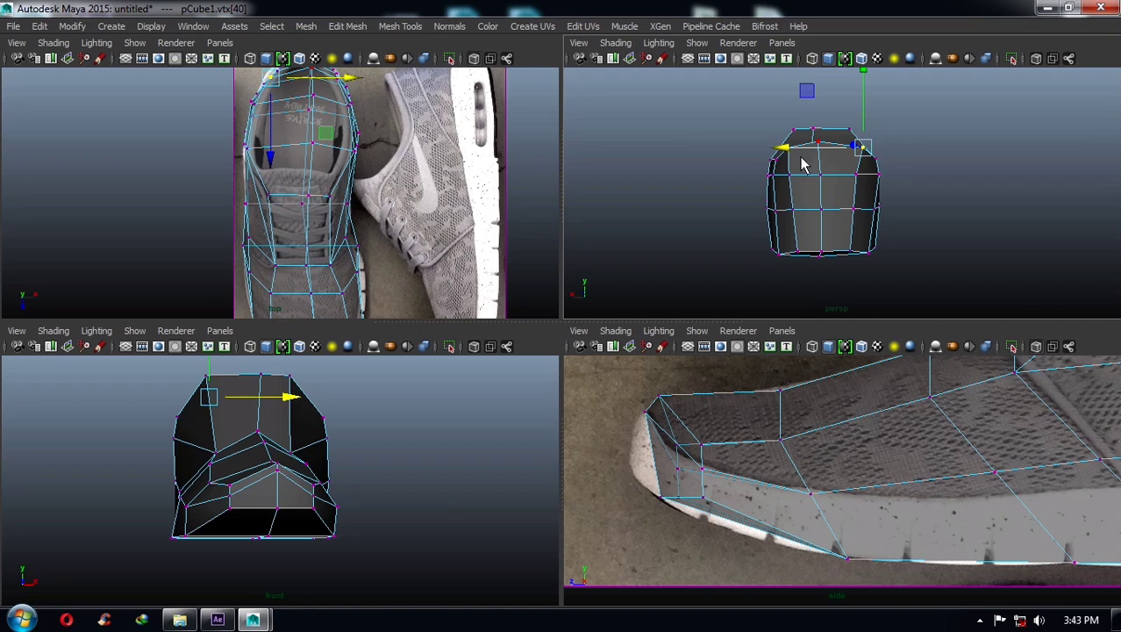
pyautogui.moveTo(796, 164)
pyautogui.keyDown('alt'); pyautogui.mouseDown()
pyautogui.moveTo(743, 180)
pyautogui.moveTo(771, 176)
pyautogui.moveTo(743, 296)
pyautogui.moveTo(742, 158)
pyautogui.moveTo(766, 200)
pyautogui.moveTo(746, 193)
pyautogui.moveTo(816, 211)
pyautogui.mouseUp(); pyautogui.keyUp('alt')
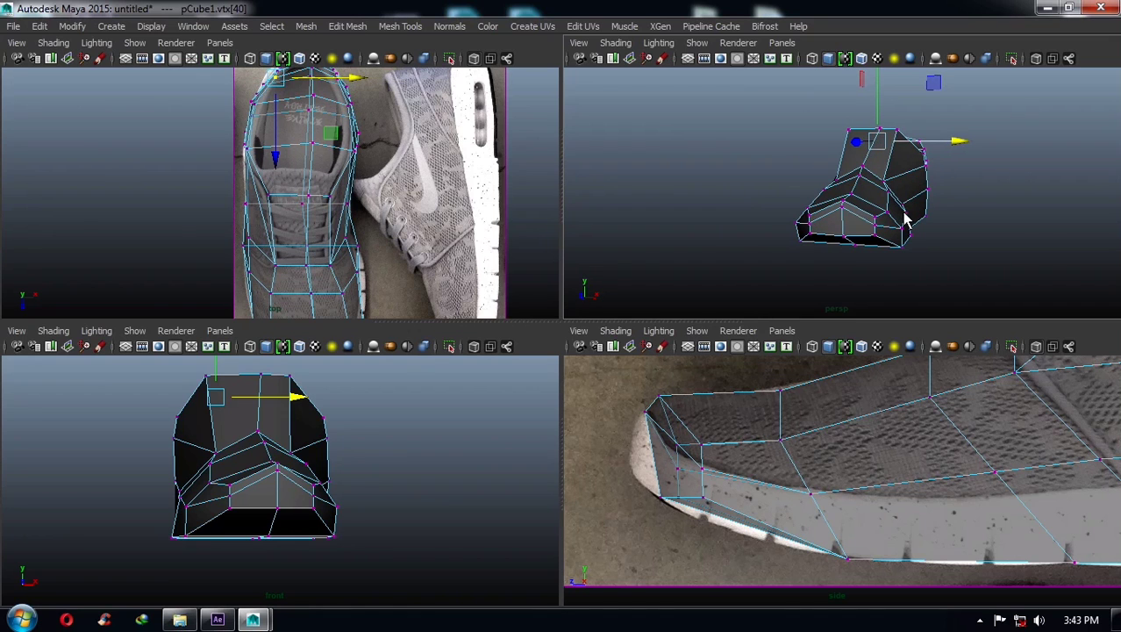
pyautogui.click(842, 219)
pyautogui.click(844, 215)
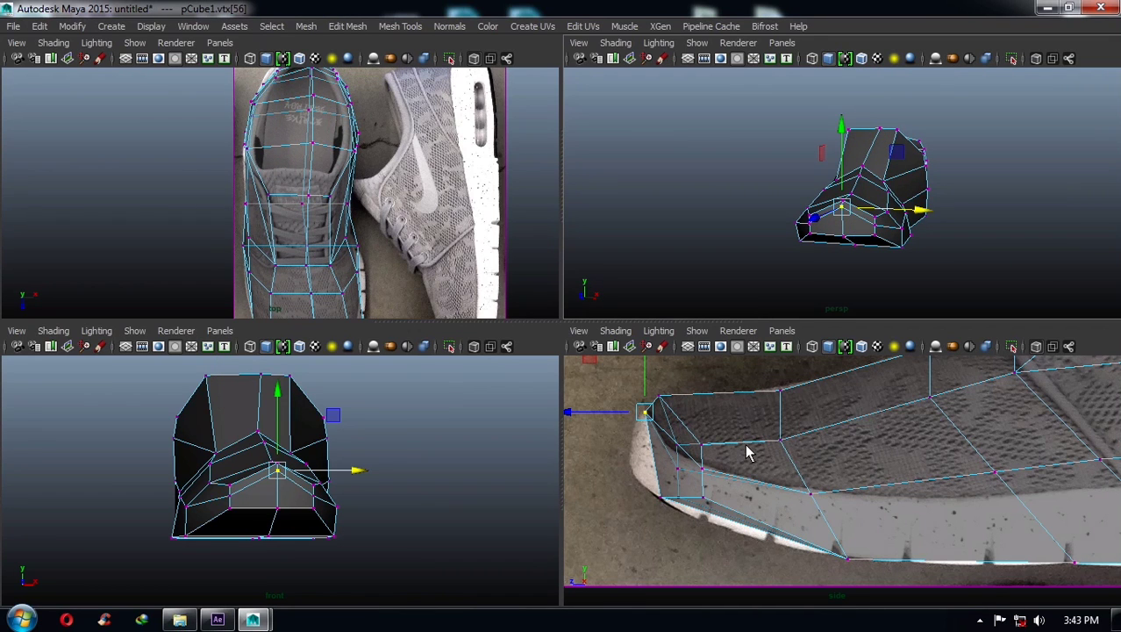
pyautogui.moveTo(886, 201)
pyautogui.keyDown('alt'); pyautogui.mouseDown()
pyautogui.moveTo(903, 212)
pyautogui.moveTo(863, 225)
pyautogui.moveTo(833, 208)
pyautogui.mouseUp(); pyautogui.keyUp('alt')
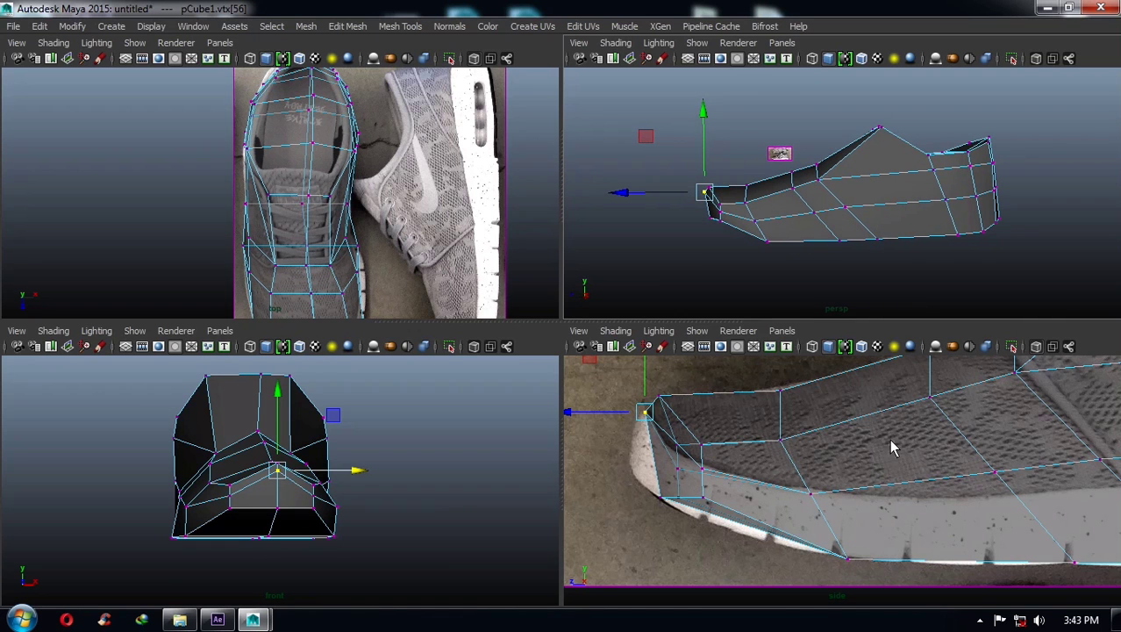
pyautogui.moveTo(887, 445)
pyautogui.keyDown('alt'); pyautogui.mouseDown(button='right')
pyautogui.moveTo(851, 450)
pyautogui.moveTo(902, 461)
pyautogui.mouseUp(button='right'); pyautogui.keyUp('alt')
# - Move the upper's side vertices to follow the side reference outline
pyautogui.click(852, 393)
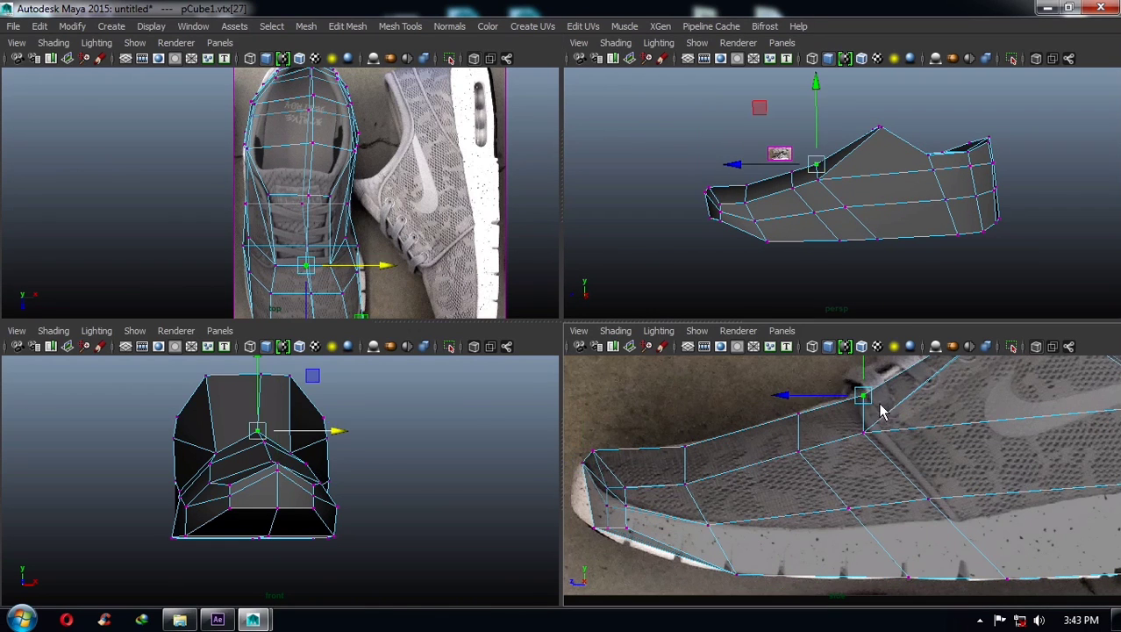
pyautogui.keyDown('alt'); pyautogui.moveTo(858, 399); pyautogui.dragTo(924, 468, button='right'); pyautogui.keyUp('alt')
pyautogui.moveTo(895, 408)
pyautogui.mouseDown()
pyautogui.moveTo(856, 434)
pyautogui.moveTo(800, 426)
pyautogui.mouseUp()
pyautogui.keyDown('alt'); pyautogui.moveTo(928, 543); pyautogui.dragTo(878, 518, button='right'); pyautogui.keyUp('alt')
# - Pull the vertices near the sole line down onto the sole edge
pyautogui.click(909, 487)
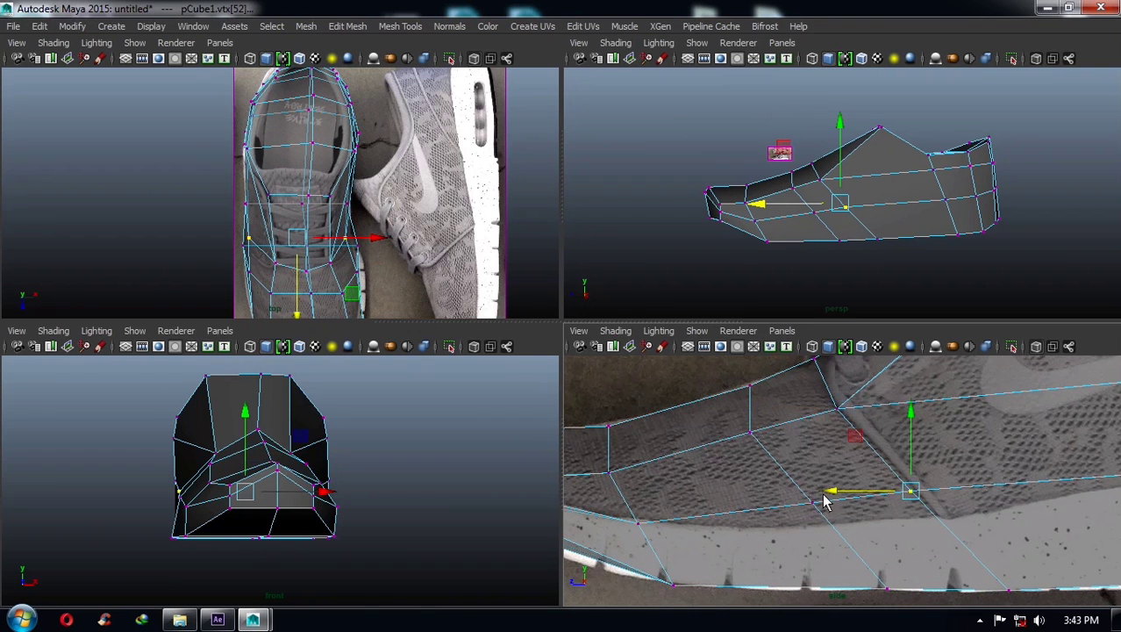
pyautogui.moveTo(886, 488); pyautogui.dragTo(842, 490)
pyautogui.keyDown('alt'); pyautogui.moveTo(842, 491); pyautogui.dragTo(949, 453, button='right'); pyautogui.keyUp('alt')
pyautogui.moveTo(934, 500); pyautogui.dragTo(961, 528)
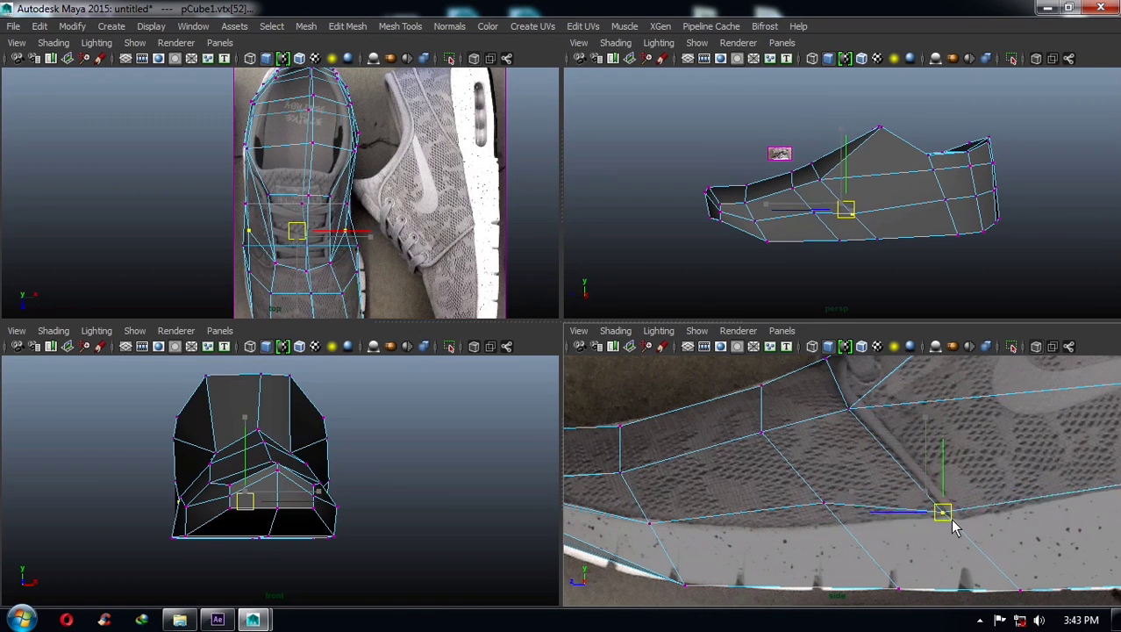
pyautogui.click(825, 504)
pyautogui.moveTo(833, 528)
pyautogui.mouseDown(button='middle')
pyautogui.moveTo(842, 538)
pyautogui.moveTo(930, 509)
pyautogui.moveTo(845, 501)
pyautogui.mouseUp(button='middle')
# - Adjust a heel vertex vertically and frame the whole heel to check it
pyautogui.click(841, 483)
pyautogui.click(841, 430)
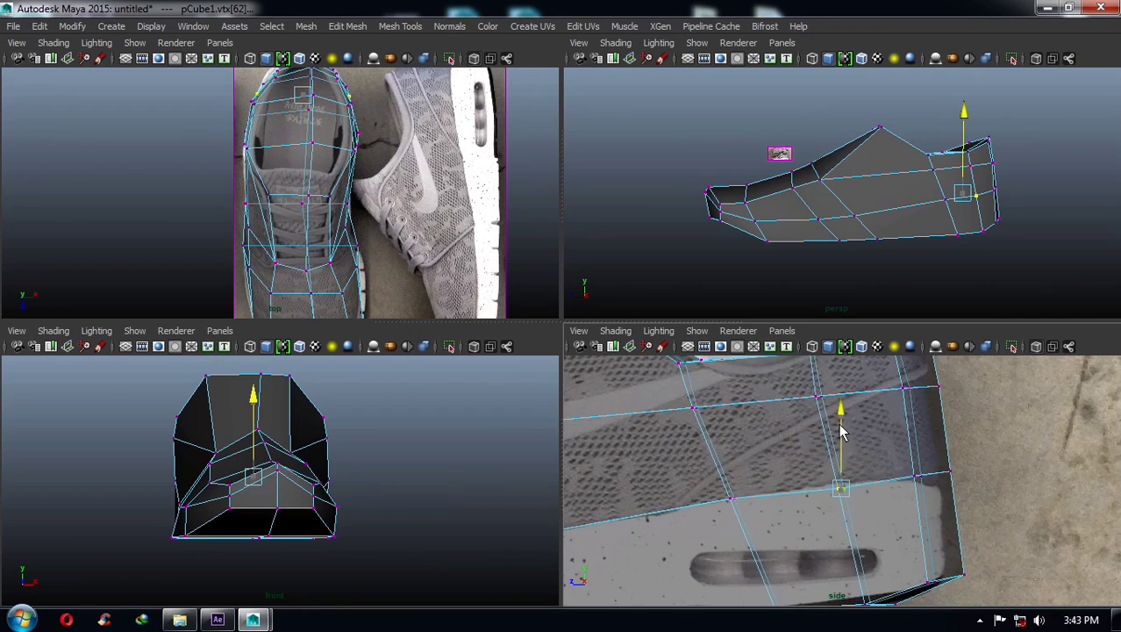
pyautogui.keyDown('alt'); pyautogui.moveTo(904, 469); pyautogui.dragTo(893, 480, button='middle'); pyautogui.keyUp('alt')
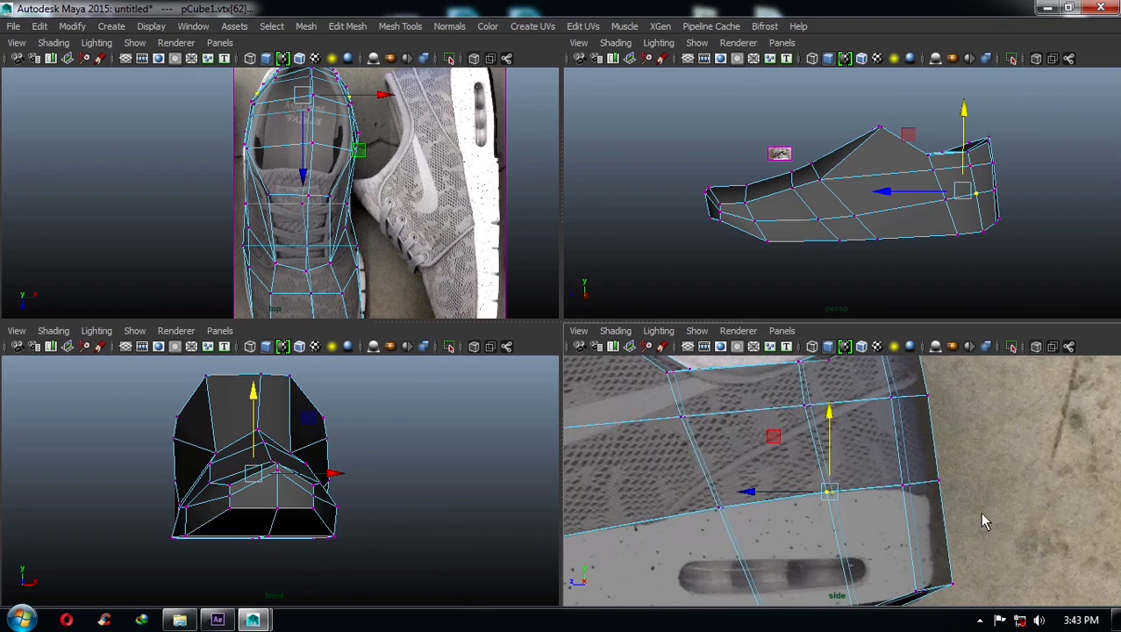
pyautogui.keyDown('alt'); pyautogui.moveTo(980, 511); pyautogui.dragTo(865, 515, button='right'); pyautogui.keyUp('alt')
pyautogui.keyDown('alt'); pyautogui.moveTo(864, 515); pyautogui.dragTo(961, 513, button='middle'); pyautogui.keyUp('alt')
pyautogui.moveTo(834, 199)
pyautogui.keyDown('alt'); pyautogui.mouseDown()
pyautogui.moveTo(1039, 200)
pyautogui.moveTo(849, 201)
pyautogui.moveTo(959, 211)
pyautogui.moveTo(896, 205)
pyautogui.moveTo(887, 225)
pyautogui.moveTo(1052, 231)
pyautogui.moveTo(907, 204)
pyautogui.mouseUp(); pyautogui.keyUp('alt')
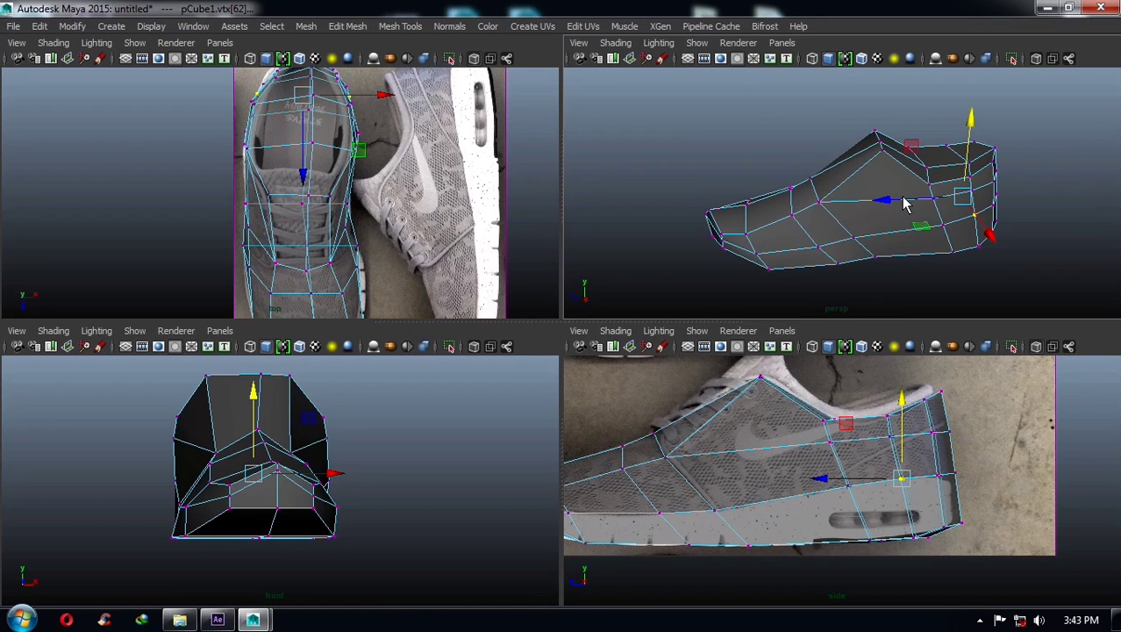
# - Slide a vertex beside the laces left in the top view to match the lace edge
pyautogui.keyDown('alt'); pyautogui.moveTo(406, 415); pyautogui.dragTo(406, 436, button='middle'); pyautogui.keyUp('alt')
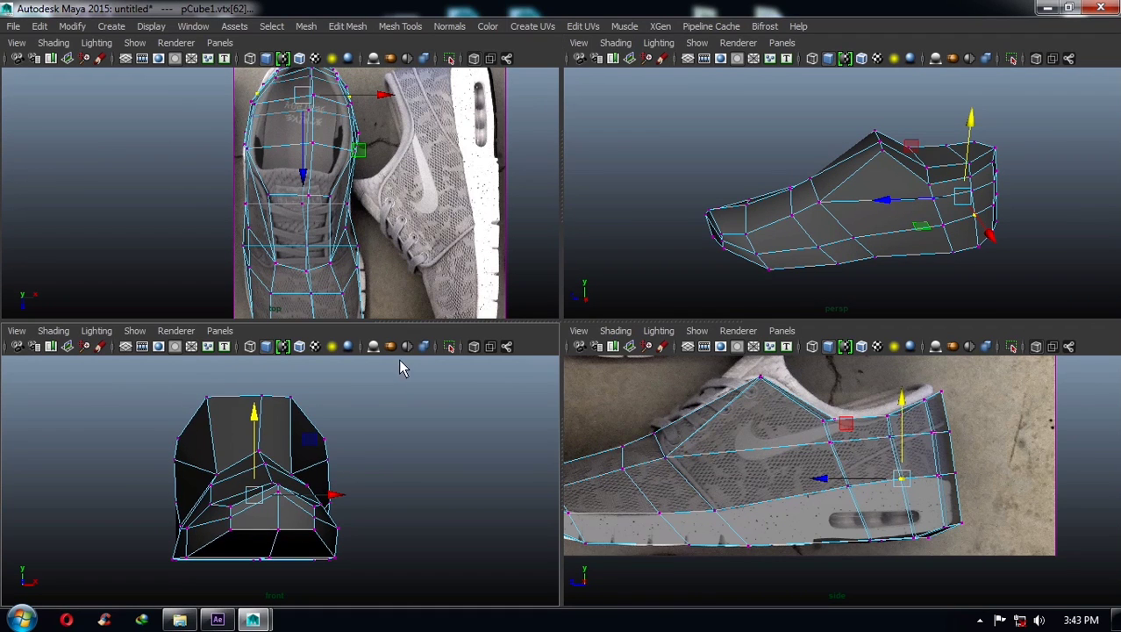
pyautogui.keyDown('alt'); pyautogui.moveTo(671, 457); pyautogui.dragTo(693, 456, button='middle'); pyautogui.keyUp('alt')
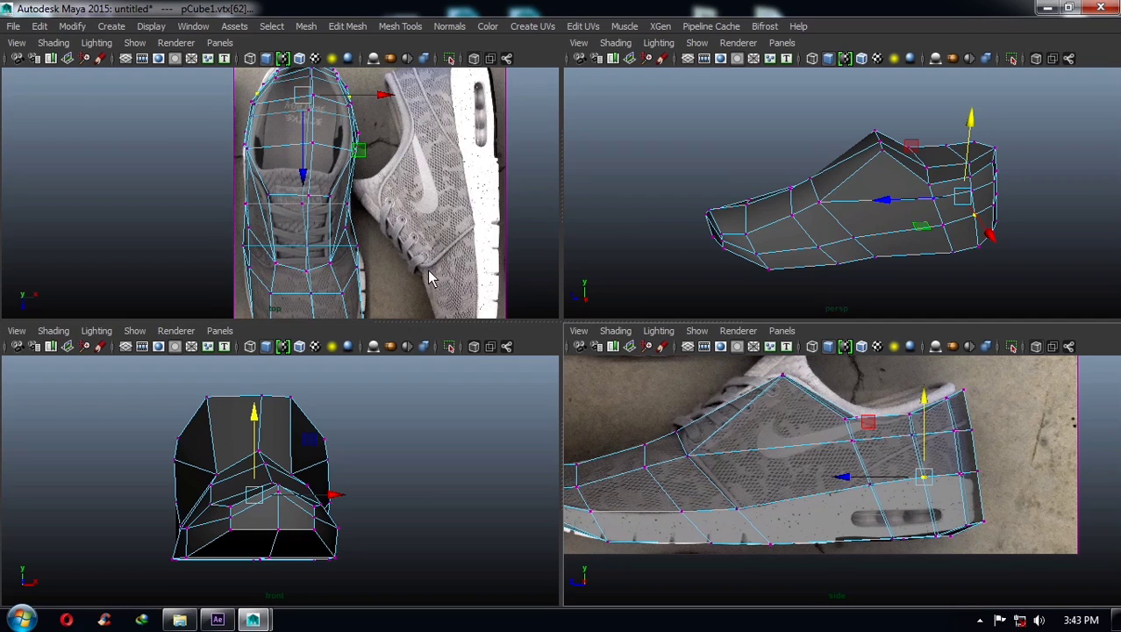
pyautogui.keyDown('alt'); pyautogui.moveTo(374, 288); pyautogui.dragTo(393, 243, button='middle'); pyautogui.keyUp('alt')
pyautogui.keyDown('alt'); pyautogui.moveTo(394, 243); pyautogui.dragTo(510, 249, button='right'); pyautogui.keyUp('alt')
pyautogui.keyDown('alt'); pyautogui.moveTo(289, 252); pyautogui.dragTo(276, 233, button='middle'); pyautogui.keyUp('alt')
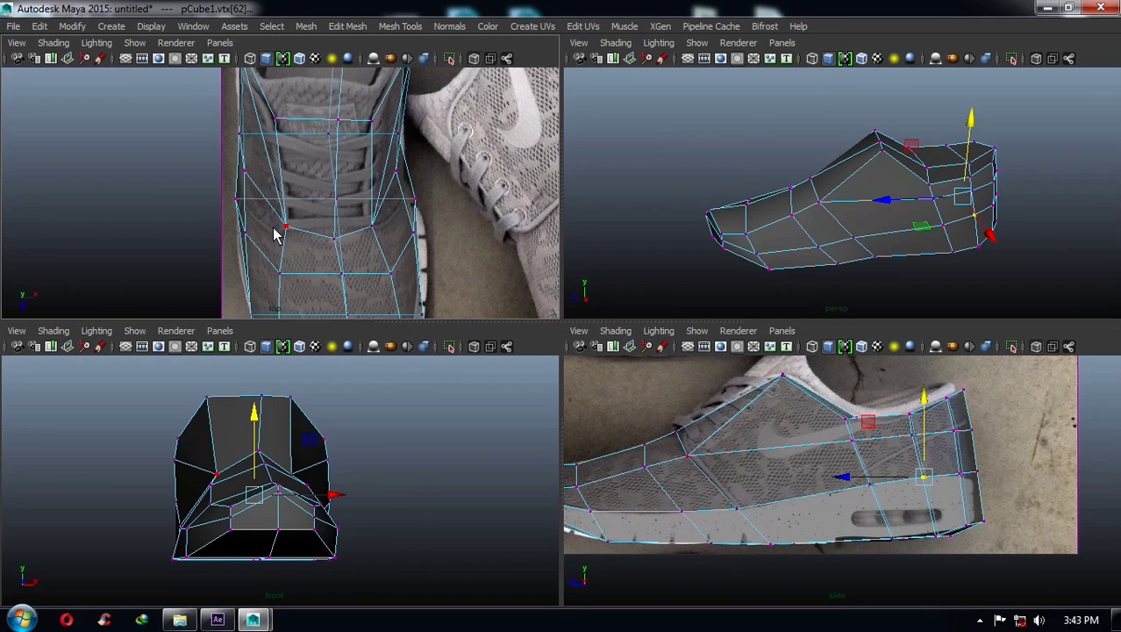
pyautogui.click(286, 226)
pyautogui.scroll(2, 676, 502)
pyautogui.scroll(2, 675, 502)
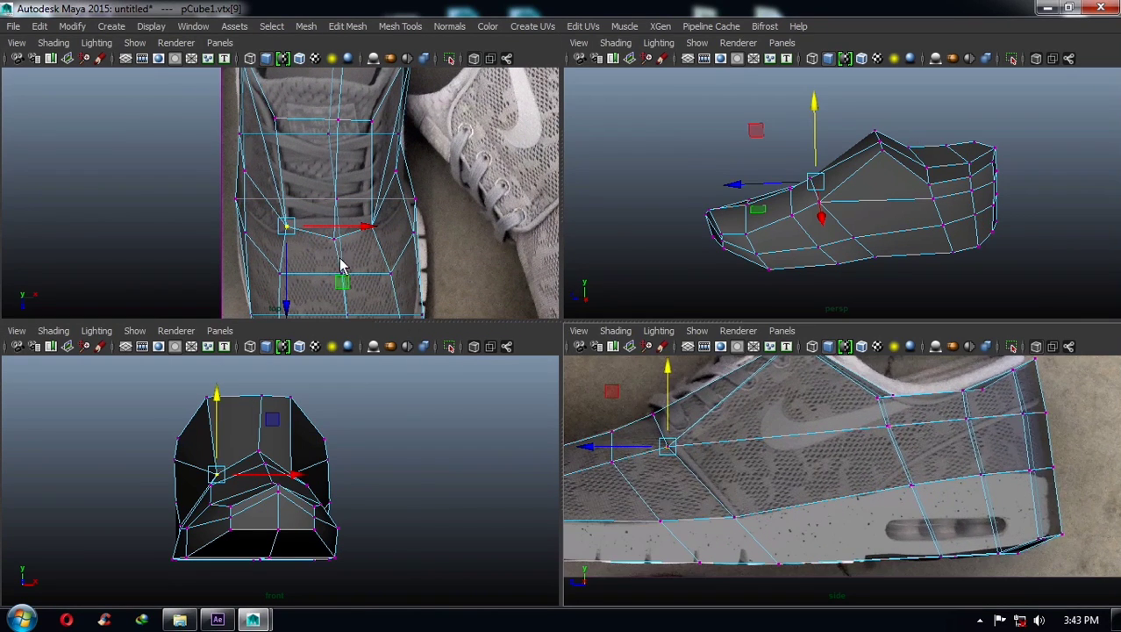
pyautogui.moveTo(370, 230); pyautogui.dragTo(365, 230)
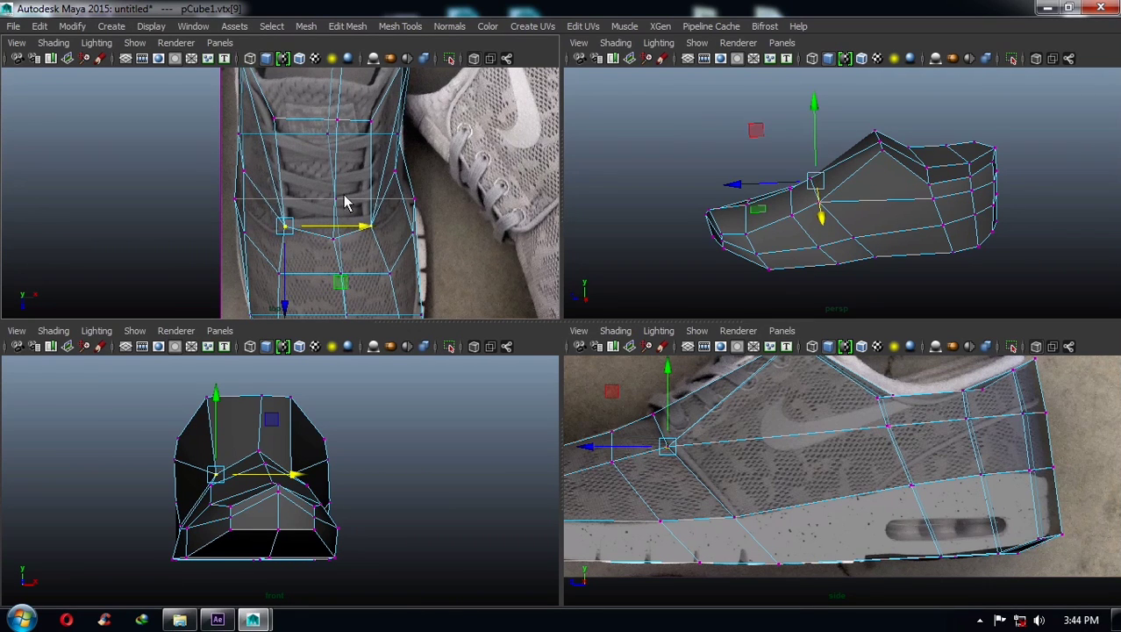
# - Centre the tongue's collar vertex and raise it to the tongue's peak in the side reference
pyautogui.keyDown('alt'); pyautogui.moveTo(345, 202); pyautogui.dragTo(347, 286, button='middle'); pyautogui.keyUp('alt')
pyautogui.moveTo(341, 155)
pyautogui.keyDown('alt'); pyautogui.mouseDown(button='middle')
pyautogui.moveTo(342, 234)
pyautogui.moveTo(376, 210)
pyautogui.mouseUp(button='middle'); pyautogui.keyUp('alt')
pyautogui.moveTo(789, 236)
pyautogui.keyDown('alt'); pyautogui.mouseDown()
pyautogui.moveTo(847, 235)
pyautogui.moveTo(864, 185)
pyautogui.moveTo(960, 294)
pyautogui.mouseUp(); pyautogui.keyUp('alt')
pyautogui.click(863, 180)
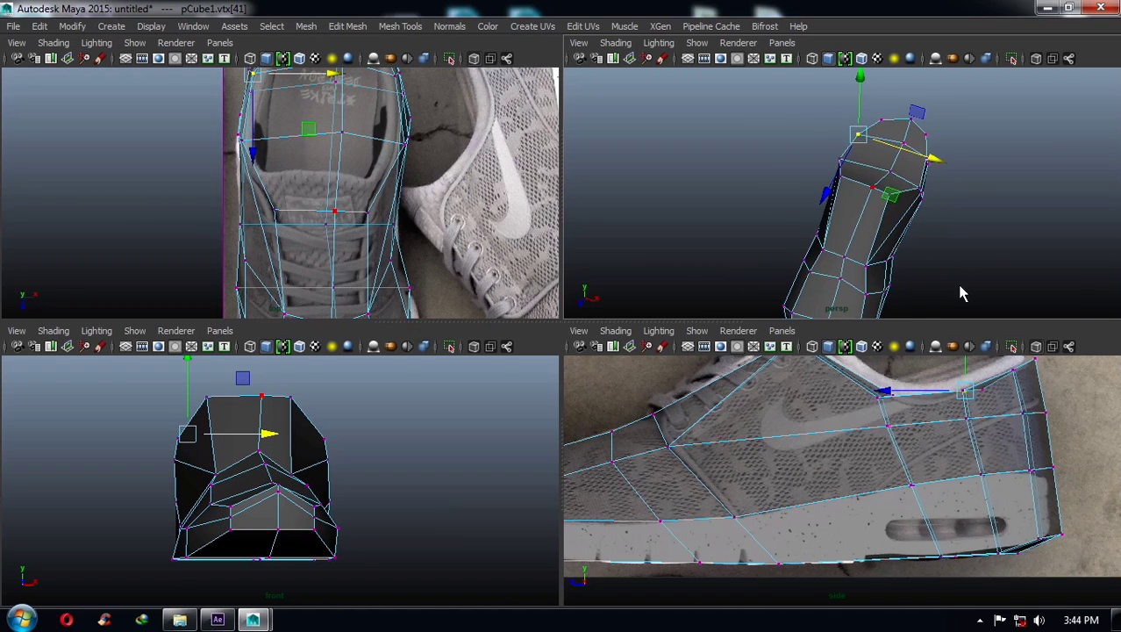
pyautogui.click(859, 211)
pyautogui.keyDown('alt'); pyautogui.moveTo(399, 212); pyautogui.dragTo(399, 230, button='middle'); pyautogui.keyUp('alt')
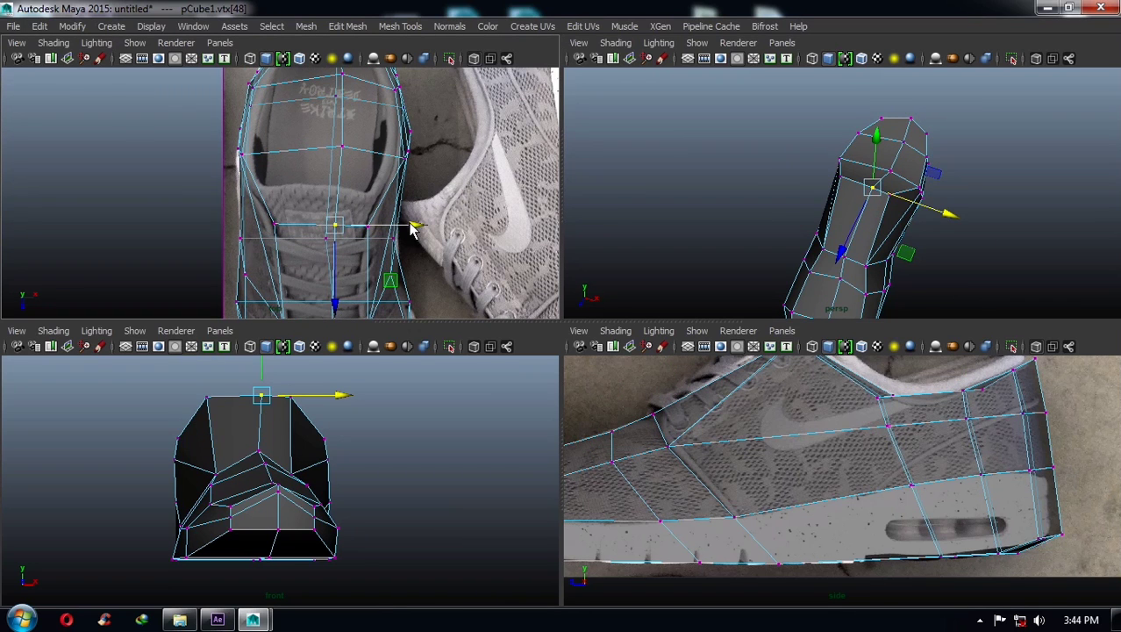
pyautogui.moveTo(412, 228); pyautogui.dragTo(399, 230)
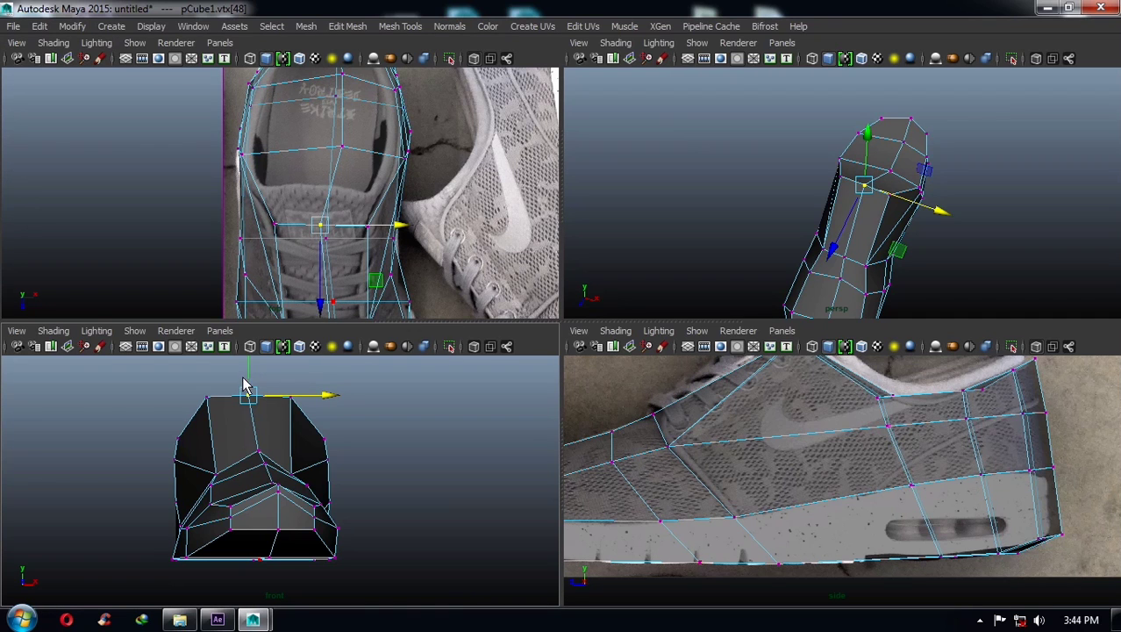
pyautogui.moveTo(250, 376); pyautogui.dragTo(250, 364)
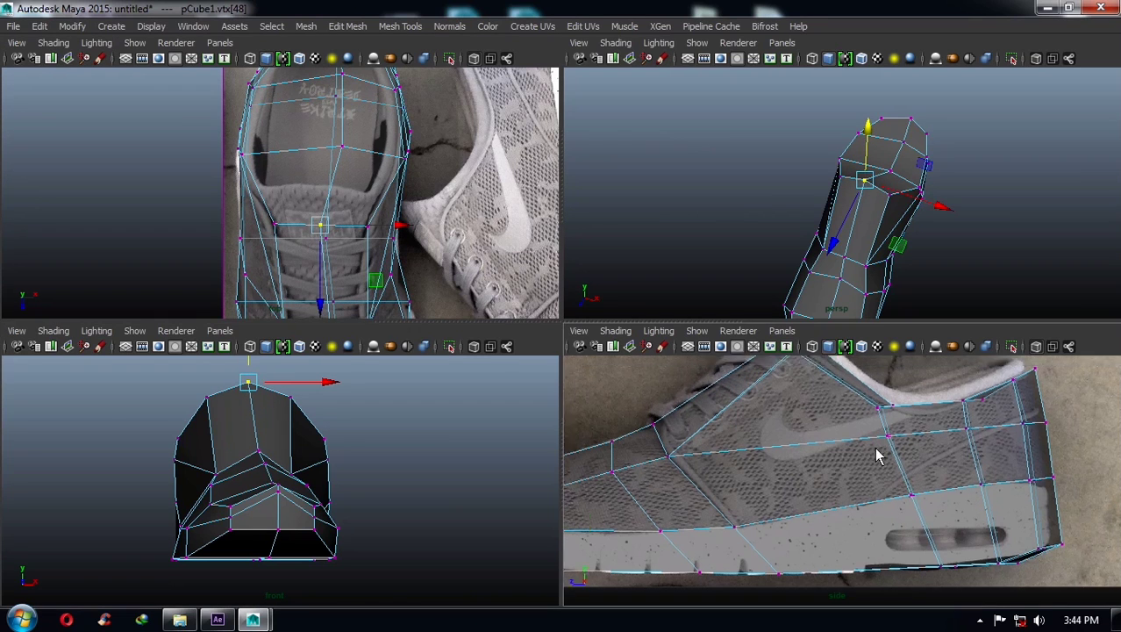
pyautogui.keyDown('alt'); pyautogui.moveTo(821, 359); pyautogui.dragTo(820, 428, button='middle'); pyautogui.keyUp('alt')
pyautogui.moveTo(809, 415); pyautogui.dragTo(806, 414)
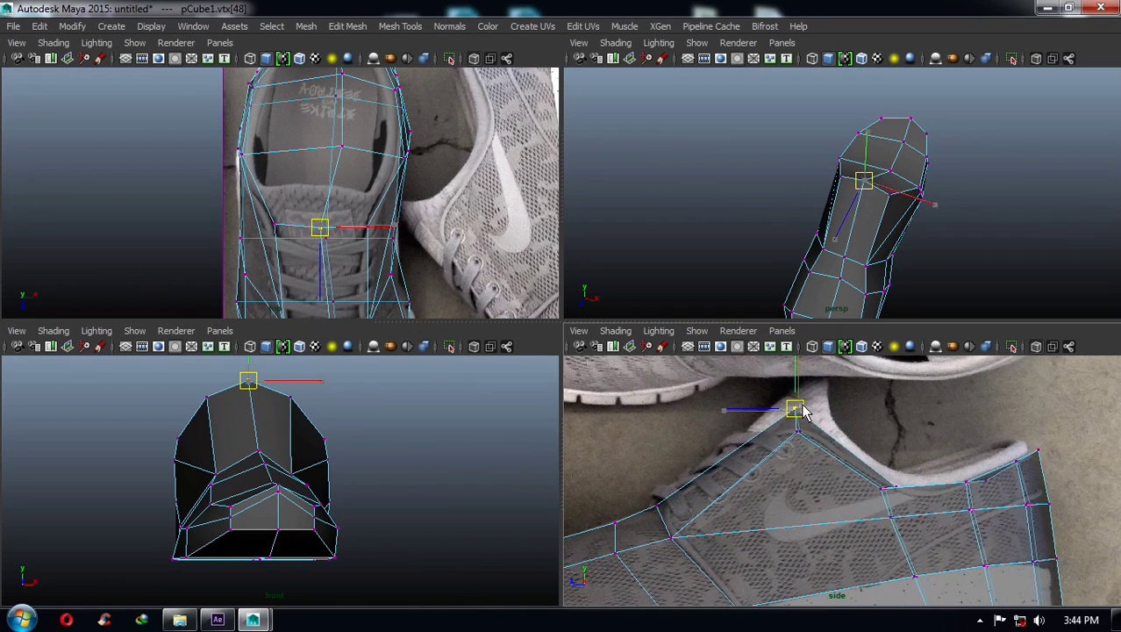
# - Select the top face (f[29]) over the ankle and delete it
pyautogui.moveTo(866, 323)
pyautogui.keyDown('alt'); pyautogui.mouseDown()
pyautogui.moveTo(811, 215)
pyautogui.moveTo(825, 250)
pyautogui.mouseUp(); pyautogui.keyUp('alt')
pyautogui.press('F11')
pyautogui.click(825, 219)
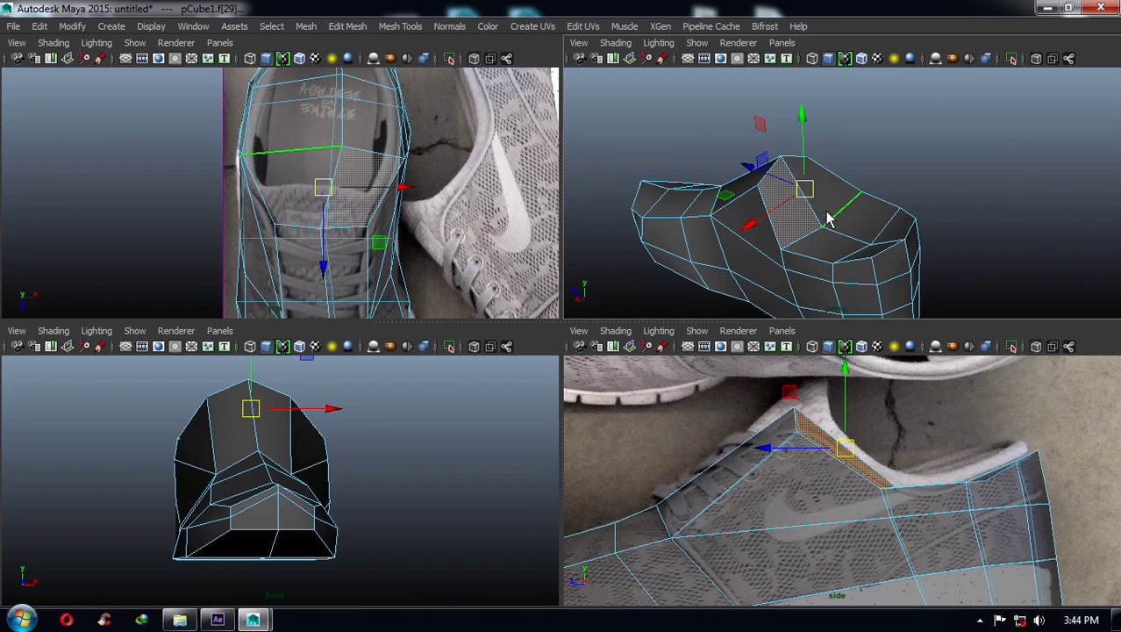
pyautogui.click(857, 235)
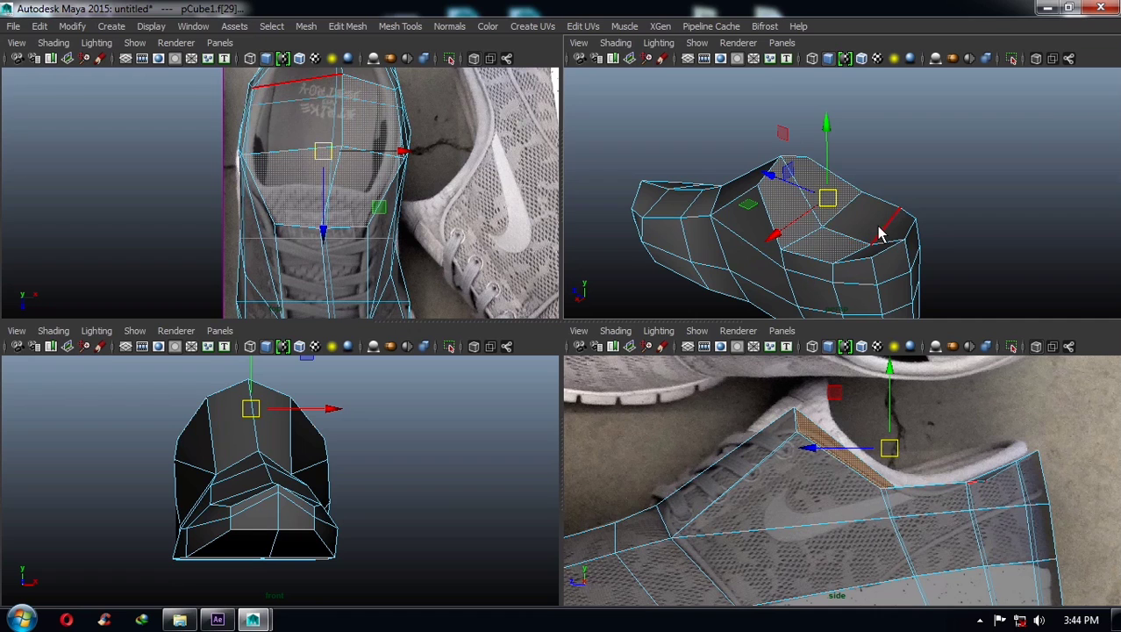
pyautogui.click(871, 220)
pyautogui.keyDown('alt'); pyautogui.moveTo(871, 220); pyautogui.dragTo(942, 256); pyautogui.keyUp('alt')
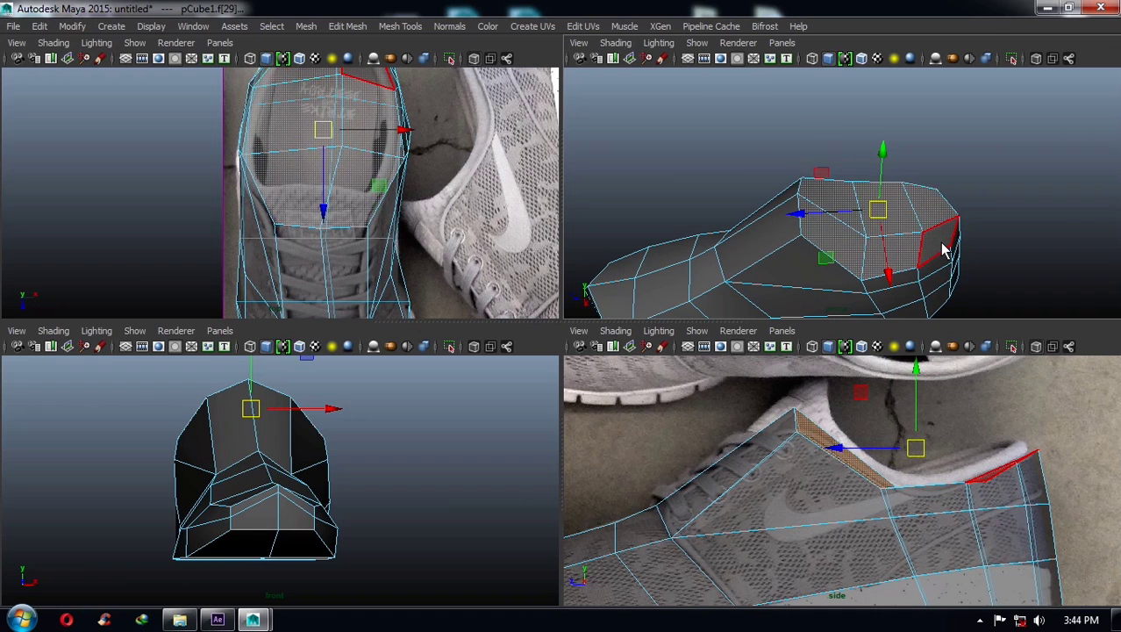
pyautogui.press('Delete')
pyautogui.moveTo(943, 252)
pyautogui.keyDown('alt'); pyautogui.mouseDown()
pyautogui.moveTo(608, 183)
pyautogui.moveTo(935, 212)
pyautogui.moveTo(825, 175)
pyautogui.moveTo(874, 229)
pyautogui.mouseUp(); pyautogui.keyUp('alt')
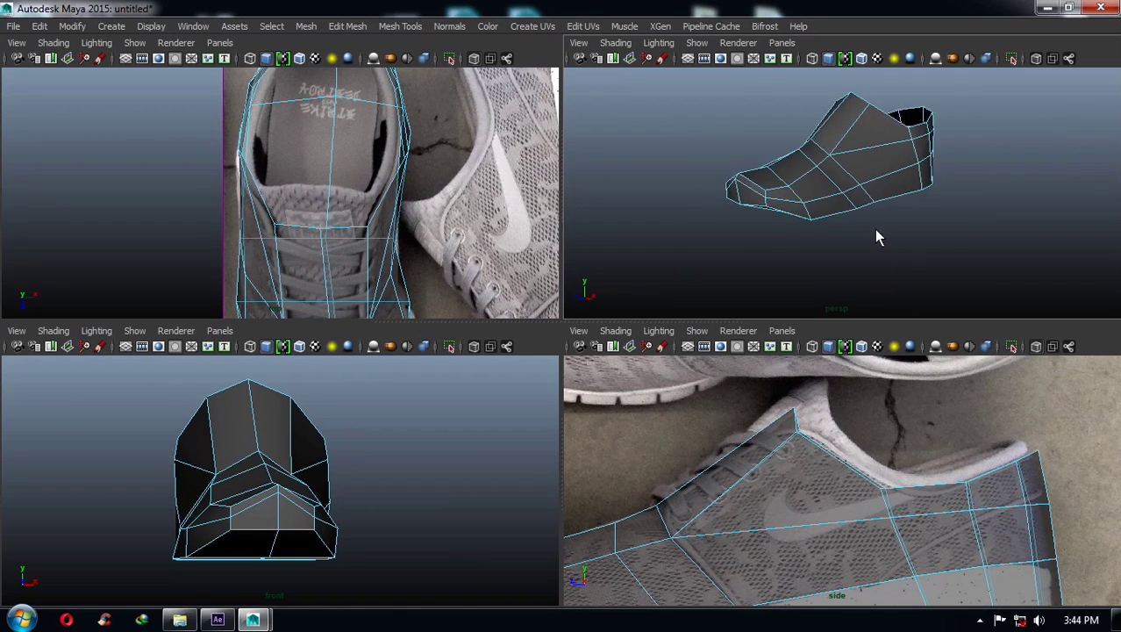
pyautogui.scroll(3, 872, 219)
pyautogui.moveTo(872, 219); pyautogui.dragTo(915, 138, button='right')
pyautogui.press('3')
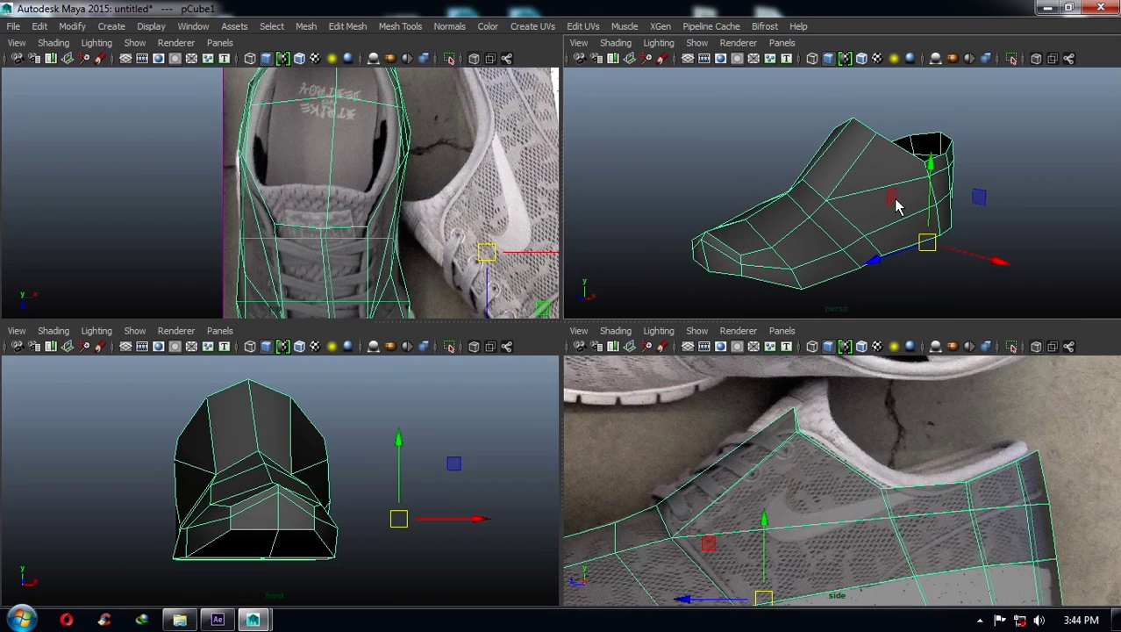
pyautogui.click(1017, 198)
pyautogui.moveTo(1018, 197)
pyautogui.keyDown('alt'); pyautogui.mouseDown()
pyautogui.moveTo(933, 232)
pyautogui.moveTo(966, 230)
pyautogui.moveTo(981, 162)
pyautogui.moveTo(833, 217)
pyautogui.moveTo(651, 197)
pyautogui.moveTo(876, 199)
pyautogui.mouseUp(); pyautogui.keyUp('alt')
pyautogui.click(877, 199)
pyautogui.press('1')
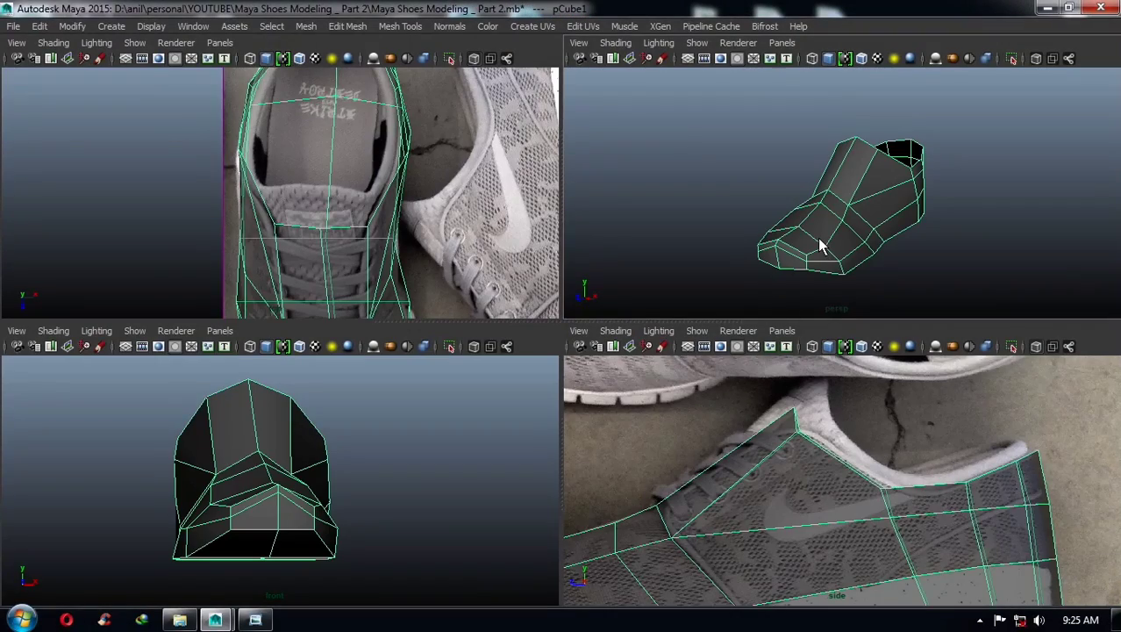
pyautogui.moveTo(838, 255)
pyautogui.keyDown('alt'); pyautogui.mouseDown()
pyautogui.moveTo(856, 251)
pyautogui.moveTo(800, 246)
pyautogui.mouseUp(); pyautogui.keyUp('alt')
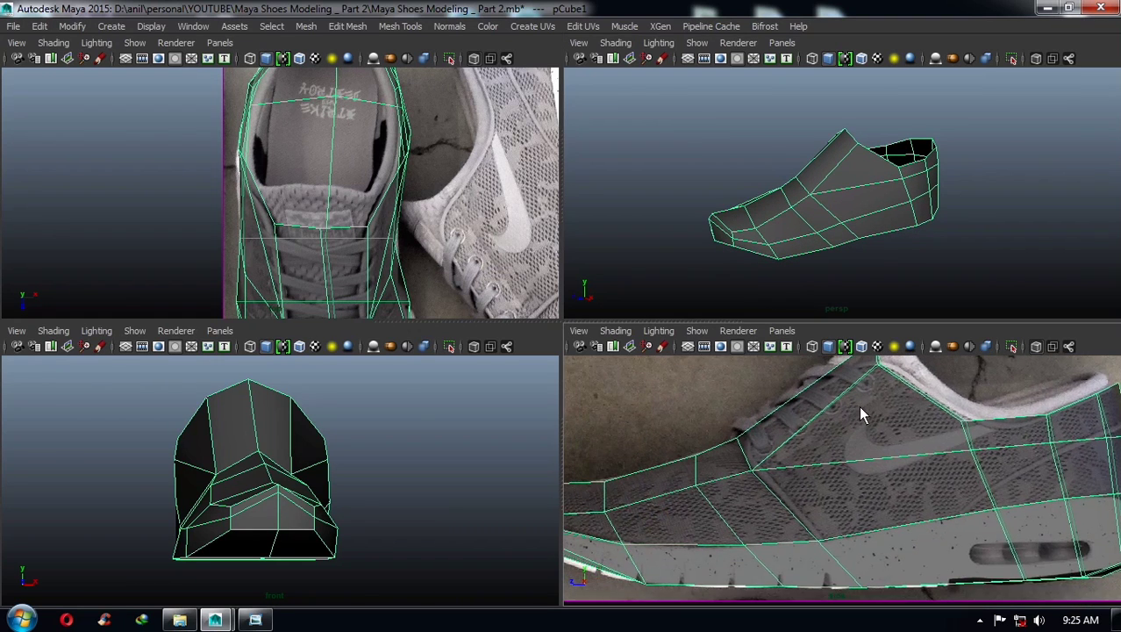
pyautogui.keyDown('alt'); pyautogui.moveTo(858, 405); pyautogui.dragTo(858, 513, button='right'); pyautogui.keyUp('alt')
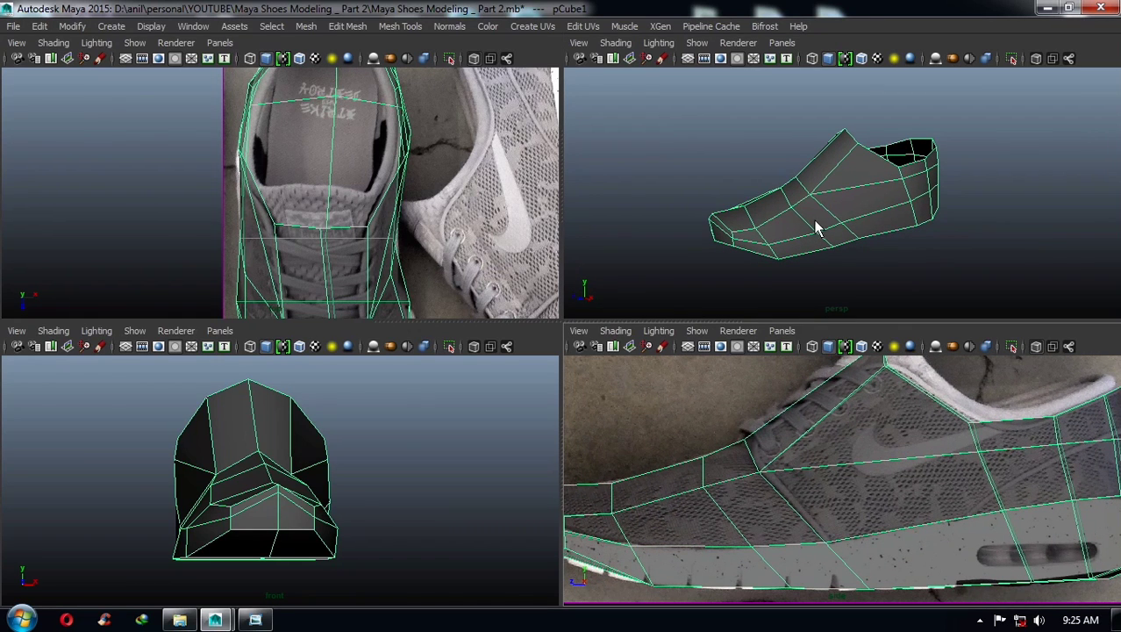
pyautogui.keyDown('alt'); pyautogui.moveTo(813, 231); pyautogui.dragTo(846, 245); pyautogui.keyUp('alt')
pyautogui.scroll(2, 863, 250)
pyautogui.scroll(2, 848, 239)
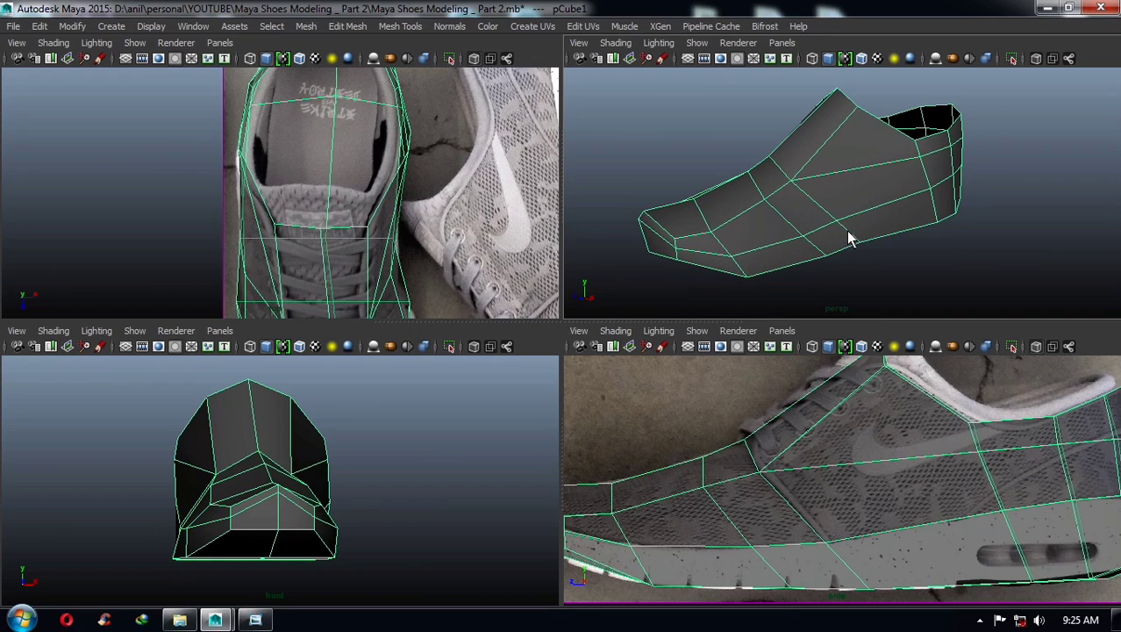
# - Extrude the face loop running along the sole, then return to object mode
pyautogui.press('F11')
pyautogui.doubleClick(833, 238)
pyautogui.keyDown('shift'); pyautogui.moveTo(838, 245); pyautogui.dragTo(839, 290, button='right'); pyautogui.keyUp('shift')
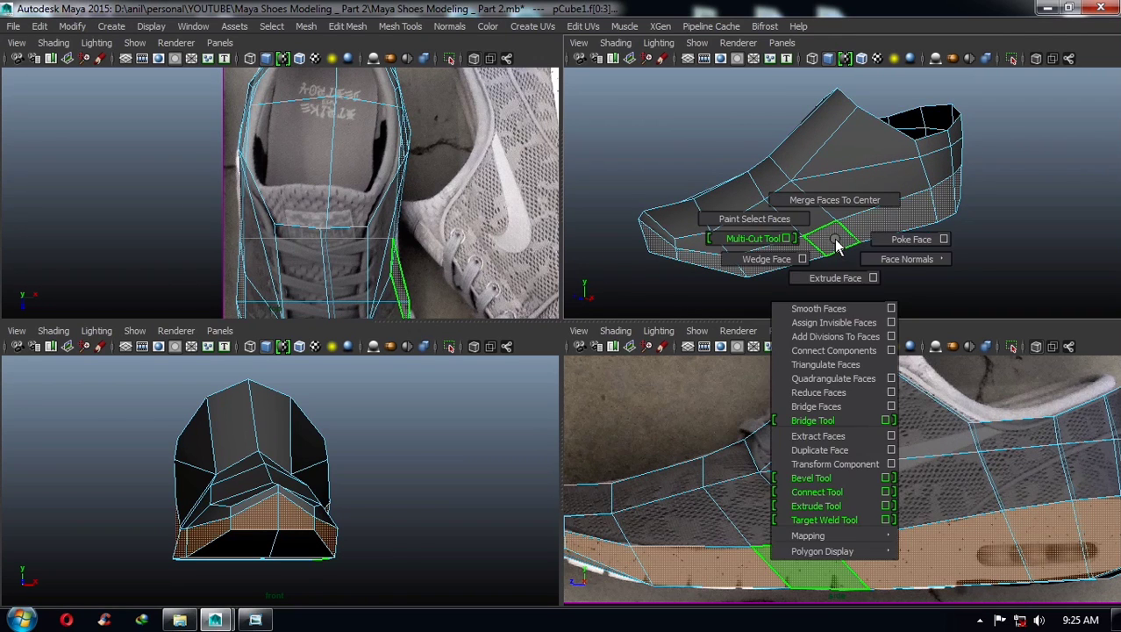
pyautogui.moveTo(839, 289)
pyautogui.keyDown('alt'); pyautogui.mouseDown()
pyautogui.moveTo(877, 256)
pyautogui.moveTo(652, 266)
pyautogui.moveTo(649, 254)
pyautogui.mouseUp(); pyautogui.keyUp('alt')
pyautogui.scroll(5, 841, 264)
pyautogui.scroll(1, 868, 270)
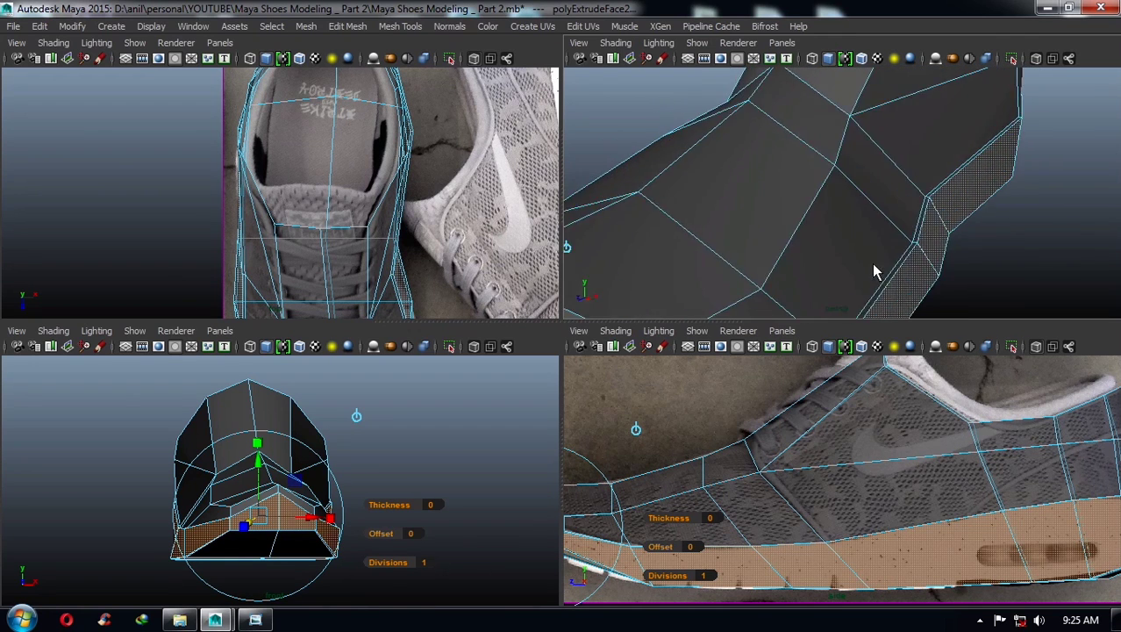
pyautogui.scroll(-3, 877, 263)
pyautogui.scroll(-2, 883, 258)
pyautogui.keyDown('alt'); pyautogui.moveTo(883, 258); pyautogui.dragTo(834, 255); pyautogui.keyUp('alt')
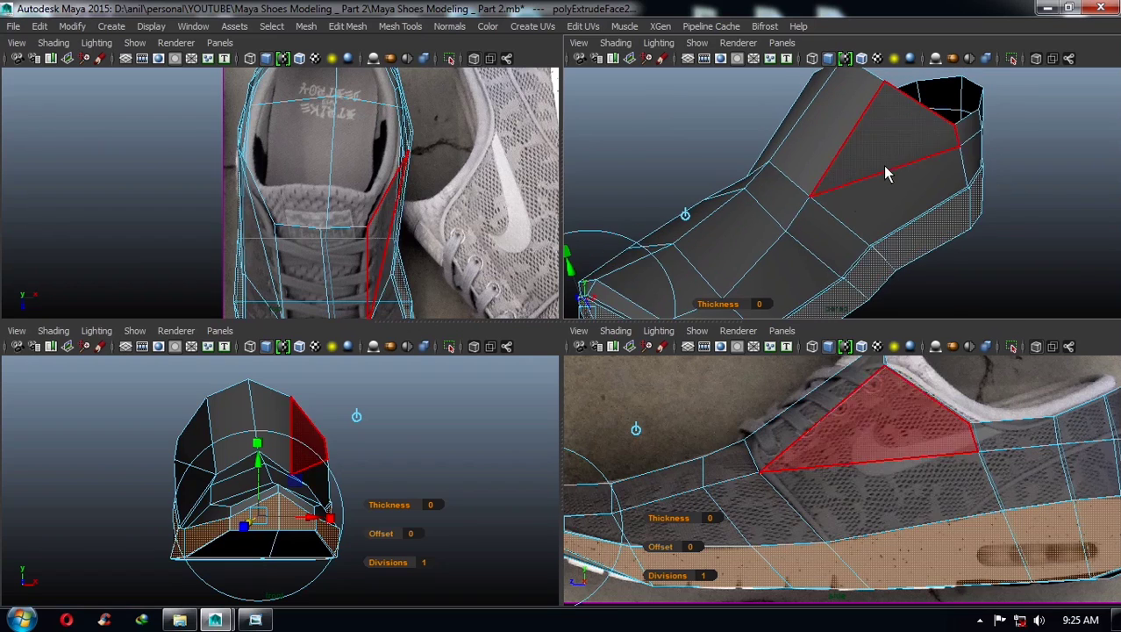
pyautogui.press('F8')
pyautogui.keyDown('shift'); pyautogui.rightClick(917, 143); pyautogui.keyUp('shift')
# - Multi-cut a new edge path from the side vertex up across the upper toward the opening
pyautogui.click(843, 145)
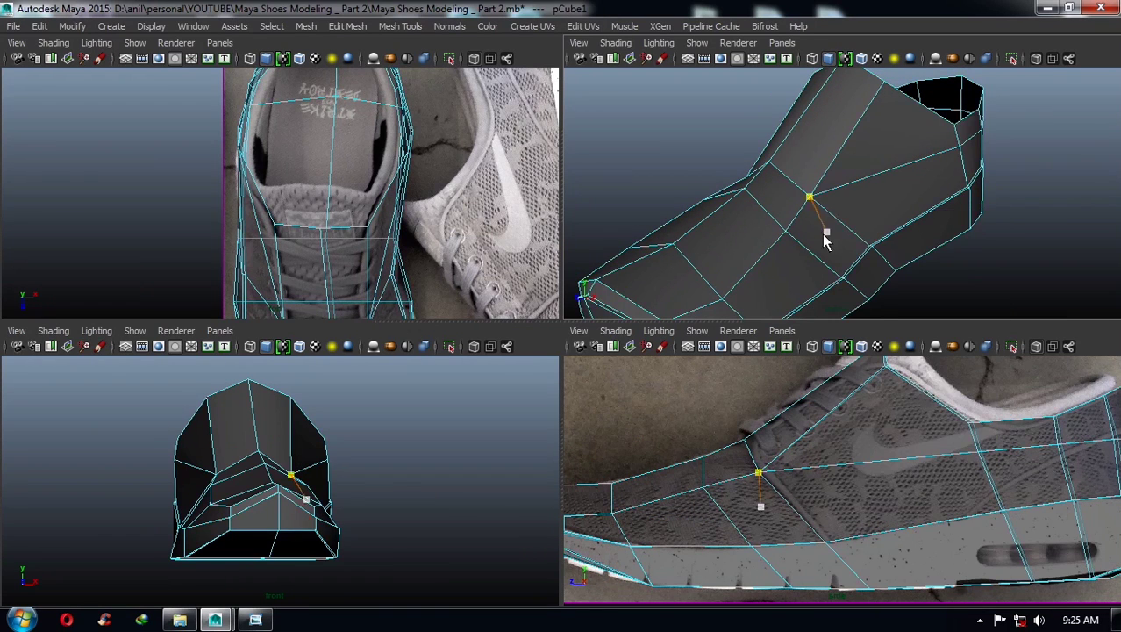
pyautogui.scroll(2, 838, 257)
pyautogui.scroll(2, 826, 242)
pyautogui.scroll(3, 864, 262)
pyautogui.scroll(2, 864, 262)
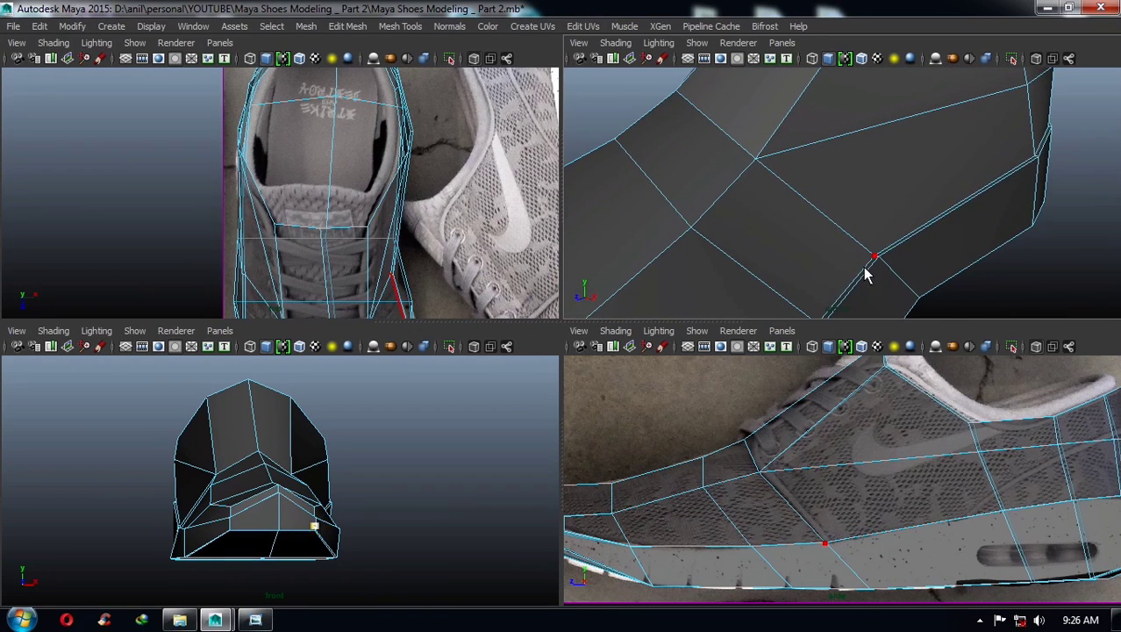
pyautogui.scroll(2, 880, 281)
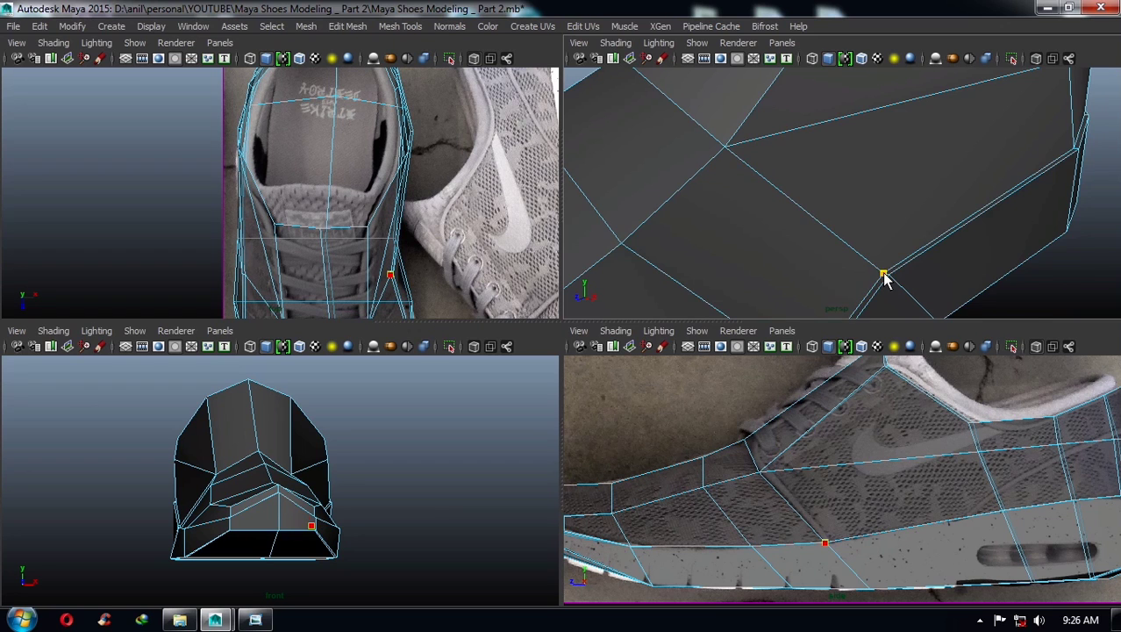
pyautogui.scroll(-2, 881, 277)
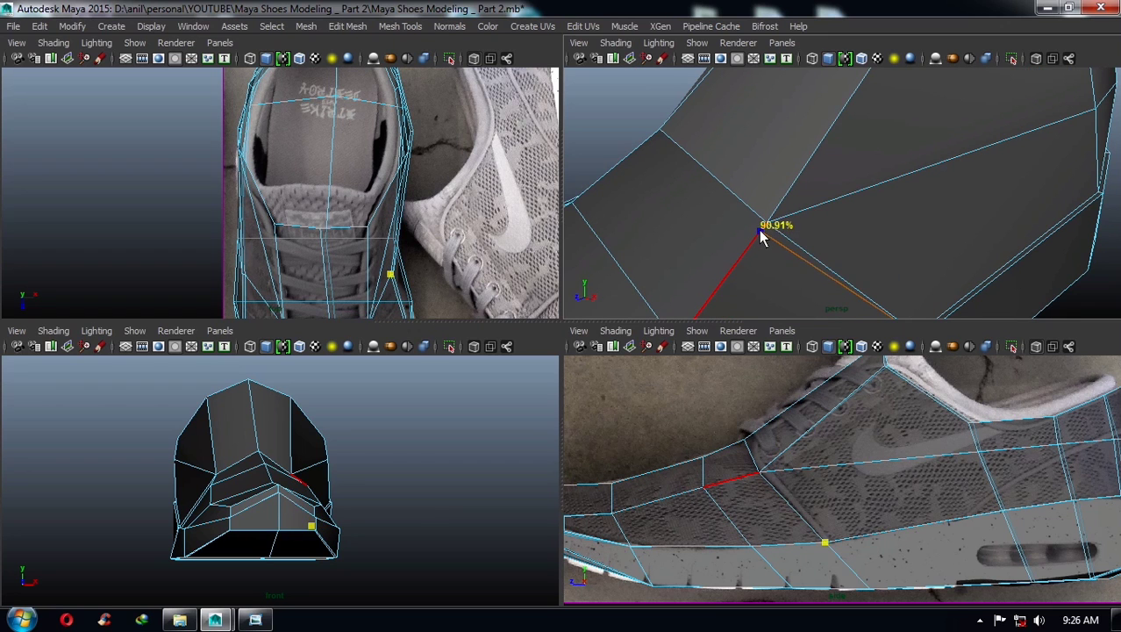
pyautogui.keyDown('alt'); pyautogui.moveTo(761, 237); pyautogui.dragTo(840, 255); pyautogui.keyUp('alt')
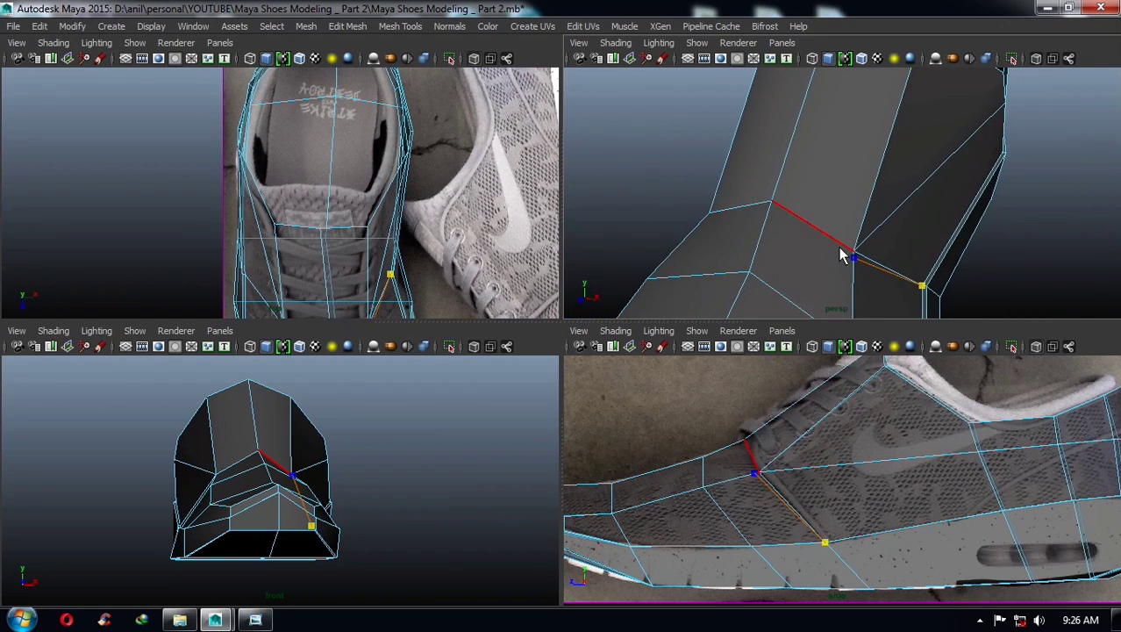
pyautogui.click(849, 251)
pyautogui.moveTo(849, 252)
pyautogui.keyDown('alt'); pyautogui.mouseDown()
pyautogui.moveTo(846, 288)
pyautogui.moveTo(882, 149)
pyautogui.mouseUp(); pyautogui.keyUp('alt')
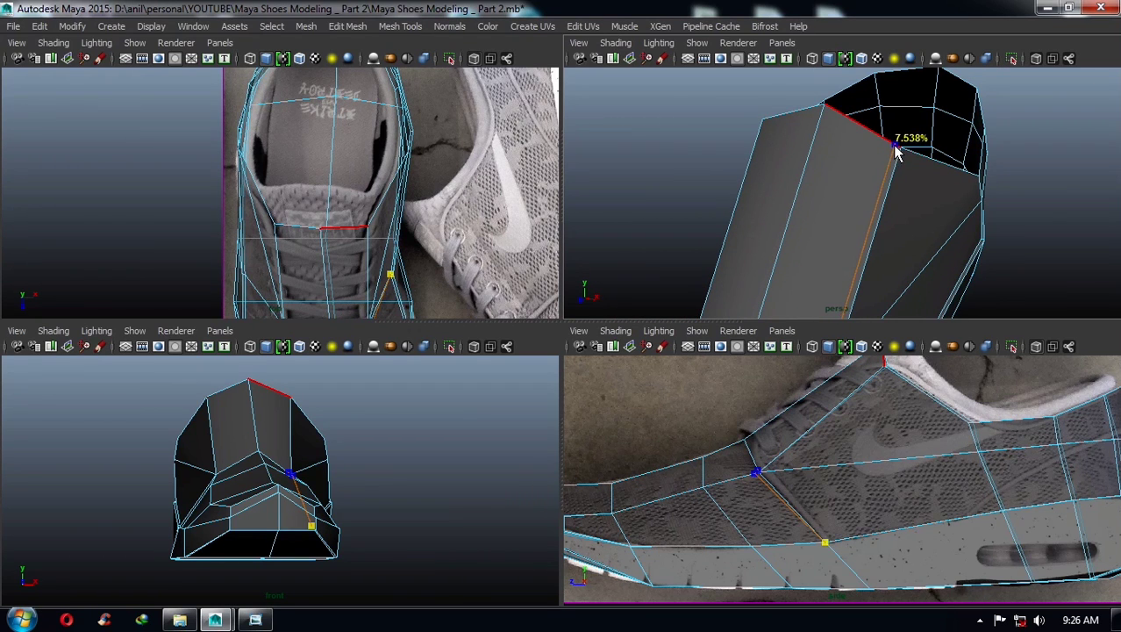
pyautogui.moveTo(895, 151)
pyautogui.keyDown('alt'); pyautogui.mouseDown()
pyautogui.moveTo(934, 188)
pyautogui.moveTo(881, 113)
pyautogui.moveTo(814, 307)
pyautogui.mouseUp(); pyautogui.keyUp('alt')
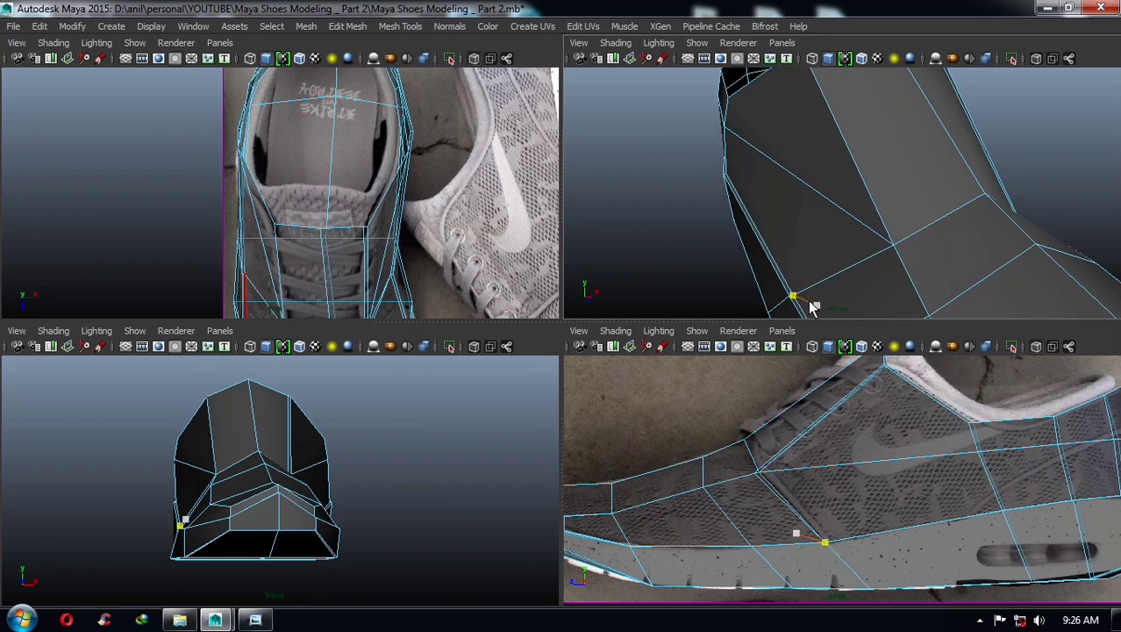
pyautogui.click(900, 248)
pyautogui.moveTo(900, 249)
pyautogui.keyDown('alt'); pyautogui.mouseDown()
pyautogui.moveTo(895, 269)
pyautogui.moveTo(840, 227)
pyautogui.moveTo(820, 107)
pyautogui.moveTo(851, 214)
pyautogui.moveTo(809, 208)
pyautogui.mouseUp(); pyautogui.keyUp('alt')
pyautogui.keyDown('alt'); pyautogui.moveTo(790, 228); pyautogui.dragTo(829, 256, button='right'); pyautogui.keyUp('alt')
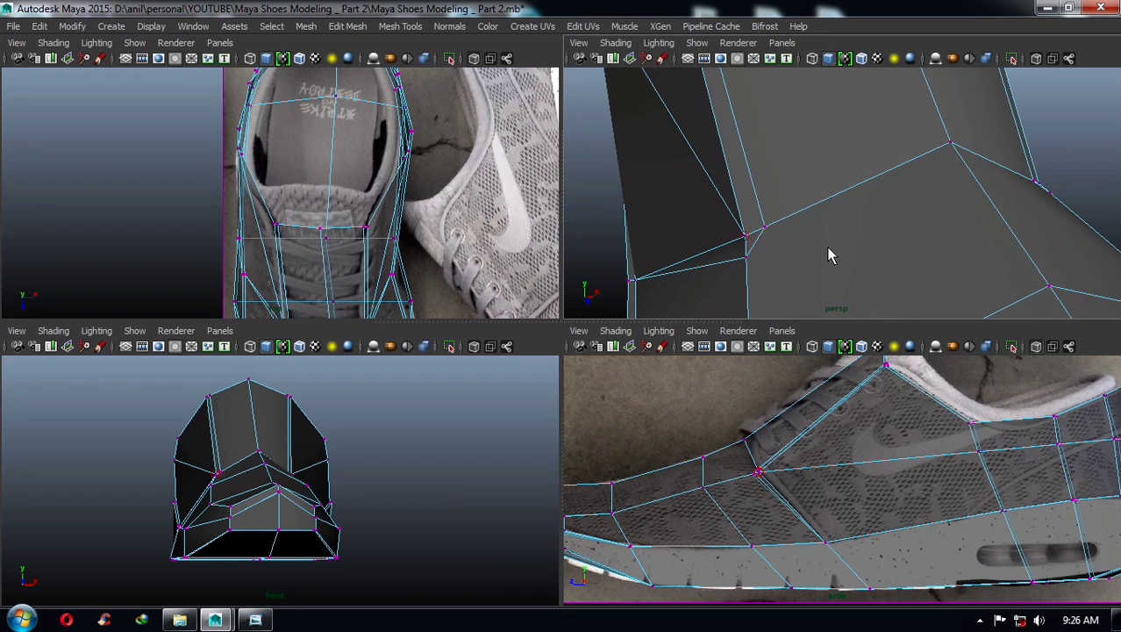
# - Reposition the new cut's end and neighbouring vertices on the shoe's side
pyautogui.click(763, 228)
pyautogui.keyDown('shift'); pyautogui.moveTo(808, 162); pyautogui.dragTo(806, 126, button='right'); pyautogui.keyUp('shift')
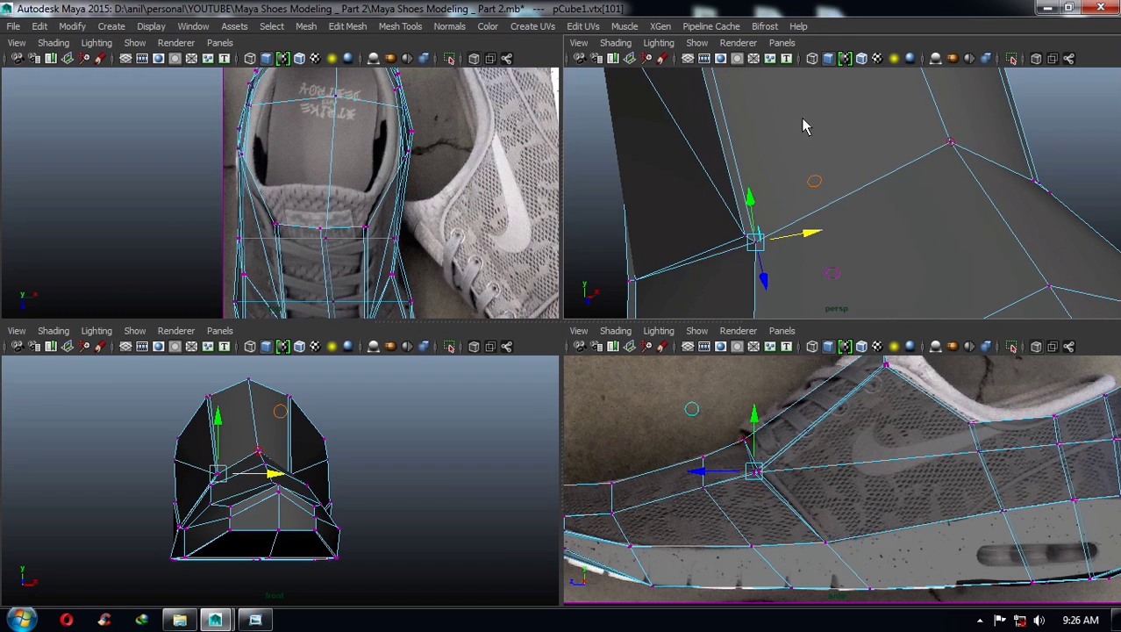
pyautogui.keyDown('alt'); pyautogui.moveTo(806, 126); pyautogui.dragTo(858, 248); pyautogui.keyUp('alt')
pyautogui.click(886, 226)
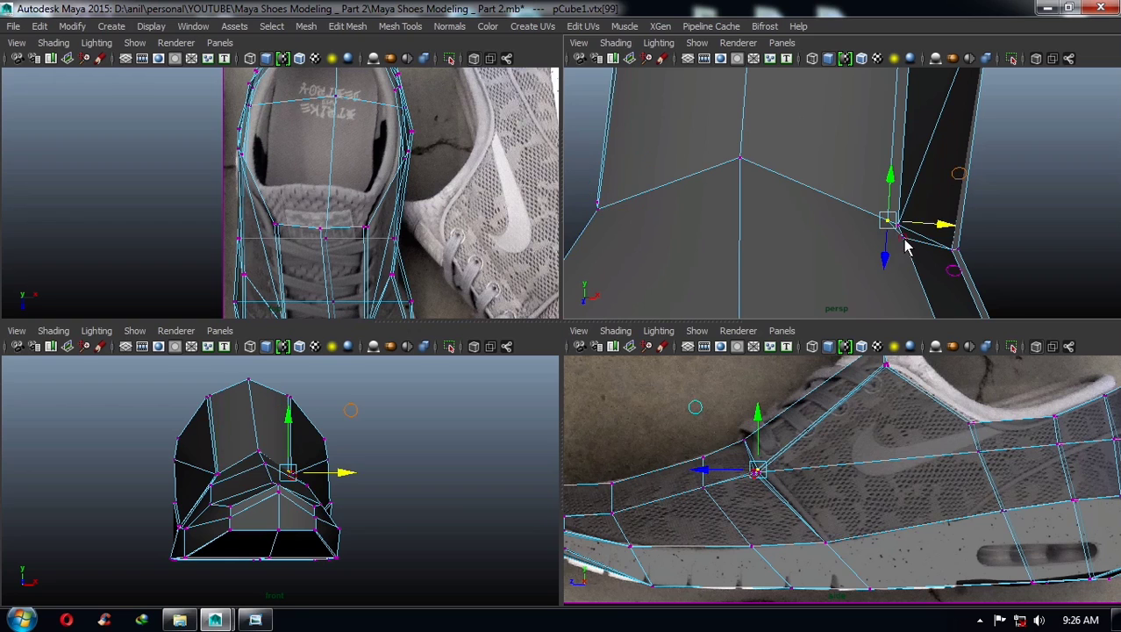
pyautogui.keyDown('shift'); pyautogui.moveTo(858, 148); pyautogui.dragTo(858, 149, button='right'); pyautogui.keyUp('shift')
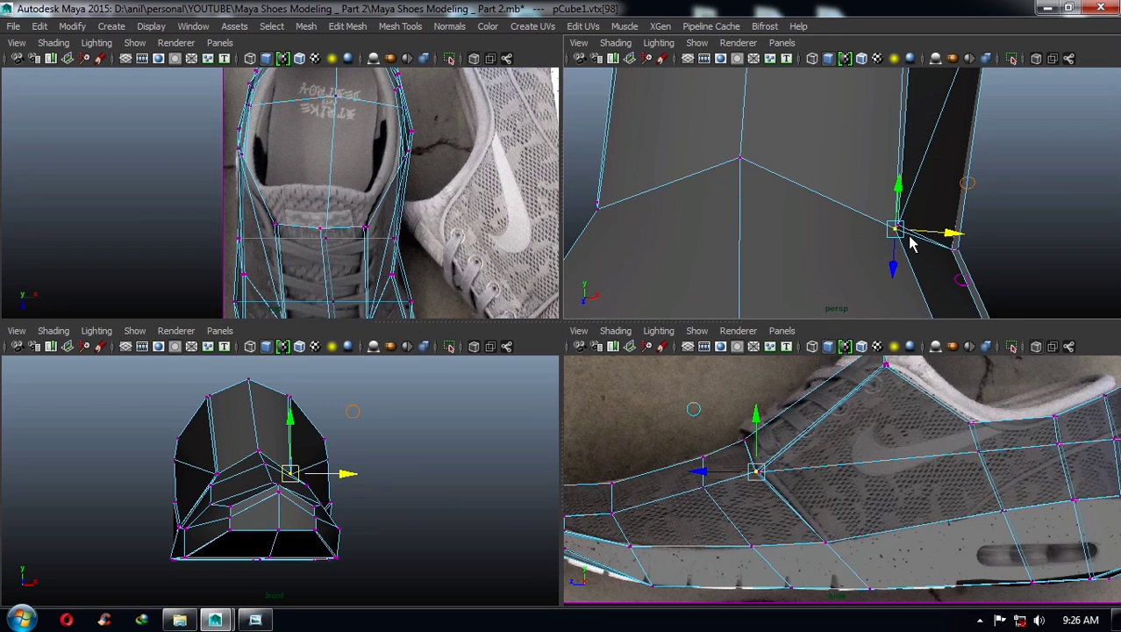
pyautogui.keyDown('alt'); pyautogui.moveTo(911, 244); pyautogui.dragTo(857, 228); pyautogui.keyUp('alt')
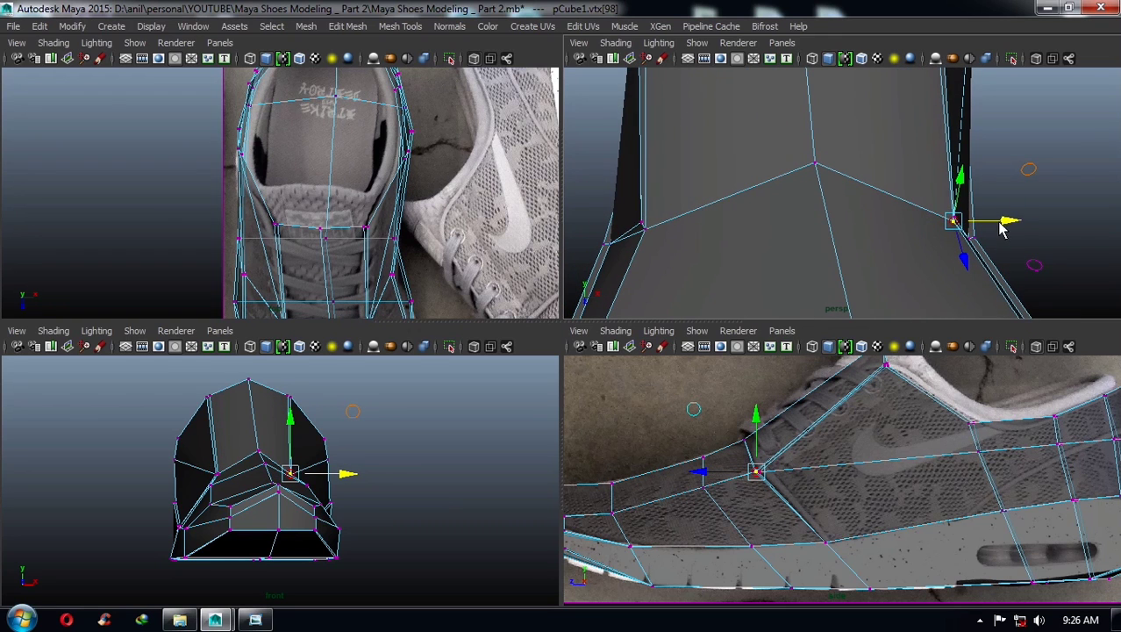
pyautogui.click(648, 230)
pyautogui.moveTo(681, 234)
pyautogui.mouseDown()
pyautogui.moveTo(824, 238)
pyautogui.moveTo(789, 233)
pyautogui.moveTo(796, 241)
pyautogui.mouseUp()
# - Check the shape in smooth preview (3), return to low-poly (1), and maximize the perspective view
pyautogui.keyDown('alt'); pyautogui.moveTo(889, 238); pyautogui.dragTo(877, 245); pyautogui.keyUp('alt')
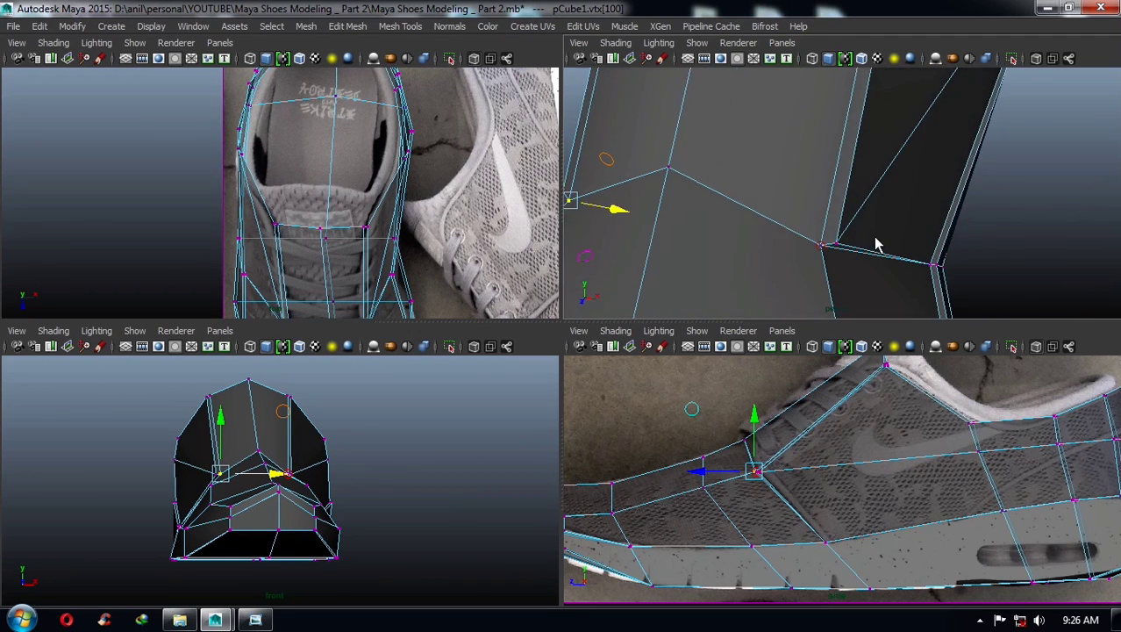
pyautogui.moveTo(937, 272)
pyautogui.keyDown('alt'); pyautogui.mouseDown()
pyautogui.moveTo(791, 275)
pyautogui.moveTo(791, 245)
pyautogui.moveTo(854, 232)
pyautogui.moveTo(844, 237)
pyautogui.moveTo(856, 246)
pyautogui.mouseUp(); pyautogui.keyUp('alt')
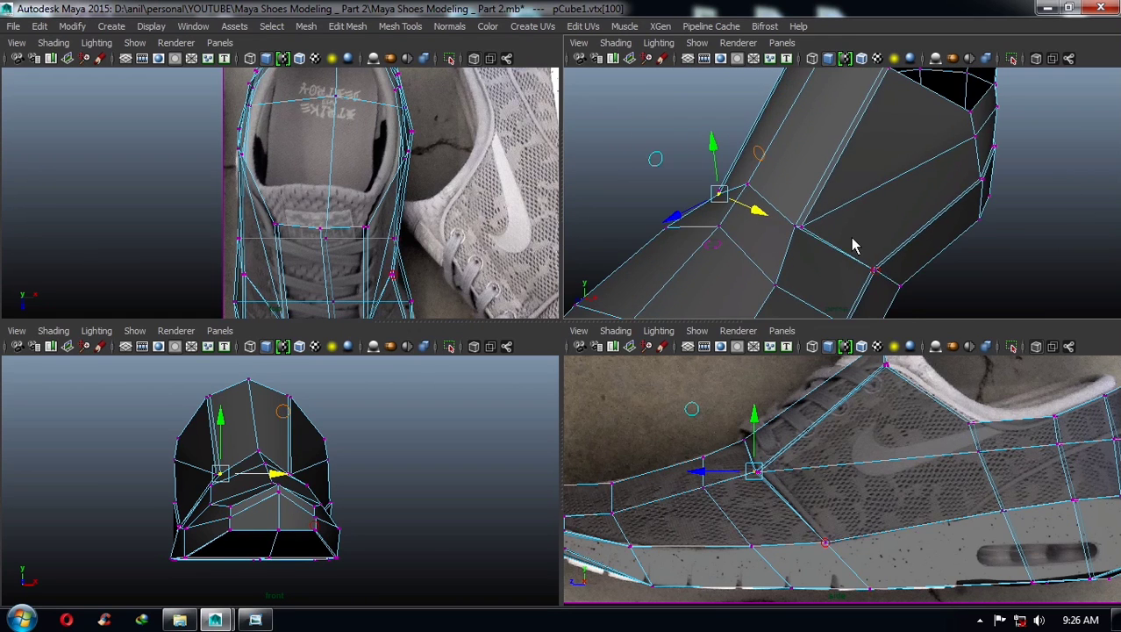
pyautogui.press('3')
pyautogui.click(1032, 276)
pyautogui.moveTo(1033, 277)
pyautogui.keyDown('alt'); pyautogui.mouseDown()
pyautogui.moveTo(928, 263)
pyautogui.moveTo(1097, 243)
pyautogui.moveTo(1006, 270)
pyautogui.moveTo(836, 225)
pyautogui.mouseUp(); pyautogui.keyUp('alt')
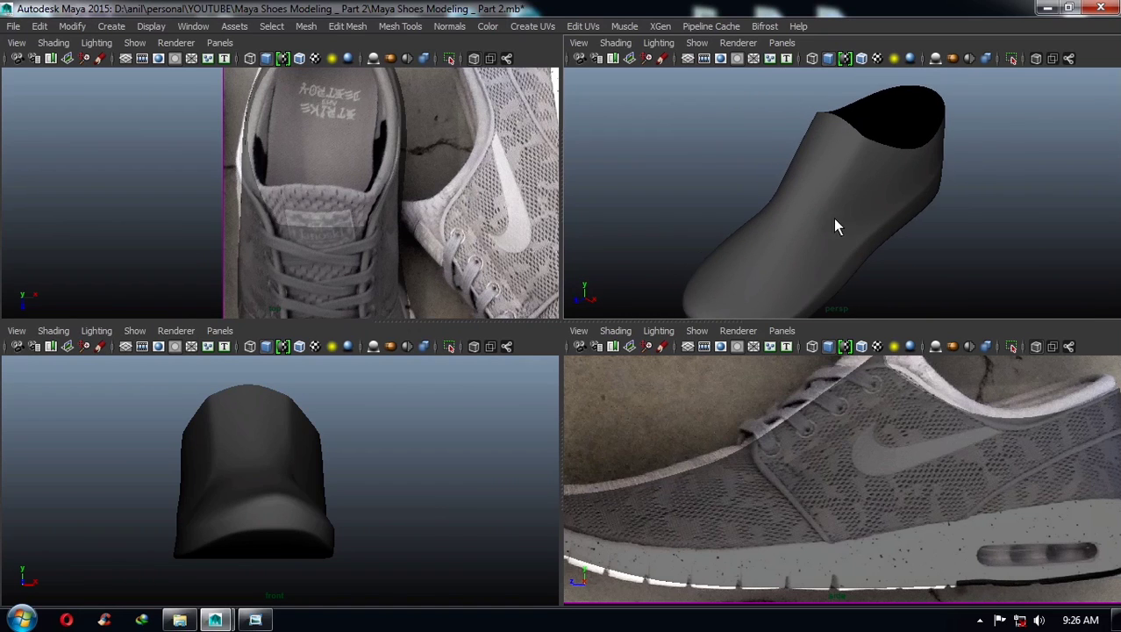
pyautogui.keyDown('alt'); pyautogui.moveTo(836, 225); pyautogui.dragTo(916, 220, button='right'); pyautogui.keyUp('alt')
pyautogui.click(914, 168)
pyautogui.press('1')
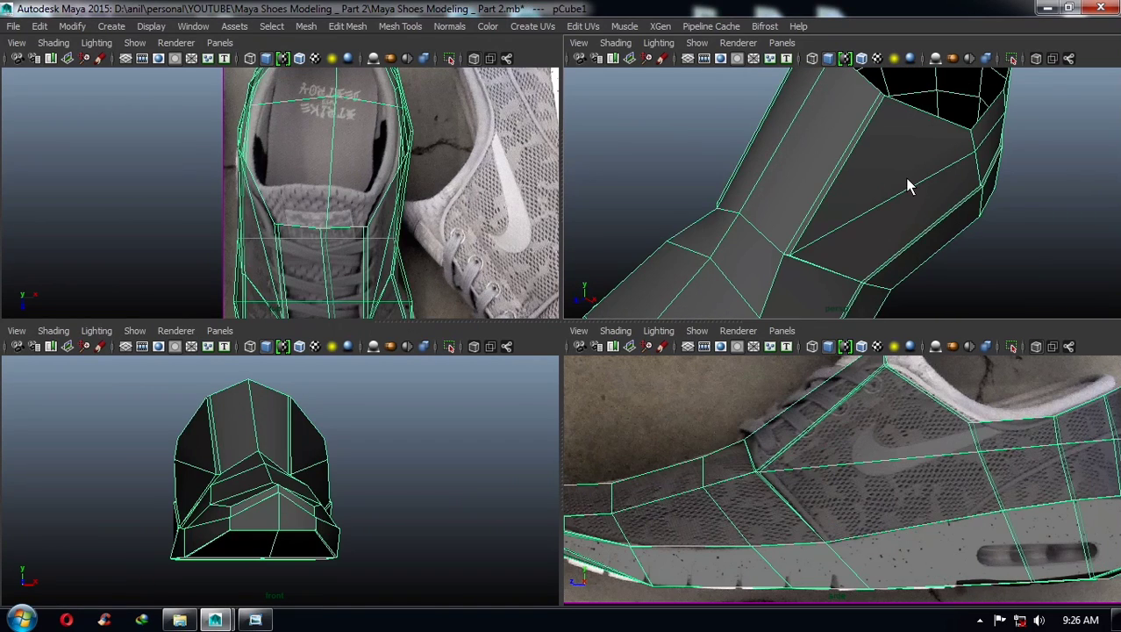
pyautogui.moveTo(955, 187)
pyautogui.keyDown('alt'); pyautogui.mouseDown()
pyautogui.moveTo(916, 170)
pyautogui.moveTo(950, 155)
pyautogui.moveTo(919, 185)
pyautogui.moveTo(921, 200)
pyautogui.moveTo(874, 215)
pyautogui.mouseUp(); pyautogui.keyUp('alt')
pyautogui.scroll(-3, 892, 175)
pyautogui.scroll(3, 906, 232)
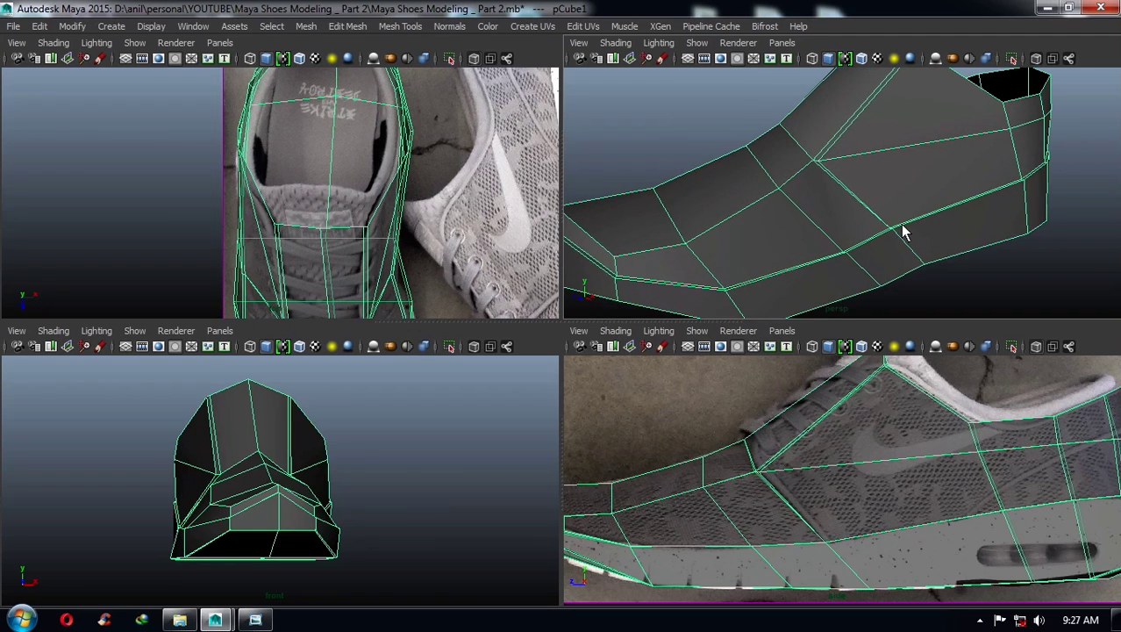
pyautogui.press('space')
# - Insert a tight holding edge loop just above the sole border and inspect the thin strip
pyautogui.keyDown('alt'); pyautogui.moveTo(649, 345); pyautogui.dragTo(614, 336); pyautogui.keyUp('alt')
pyautogui.keyDown('shift'); pyautogui.moveTo(623, 302); pyautogui.dragTo(527, 265, button='right'); pyautogui.keyUp('shift')
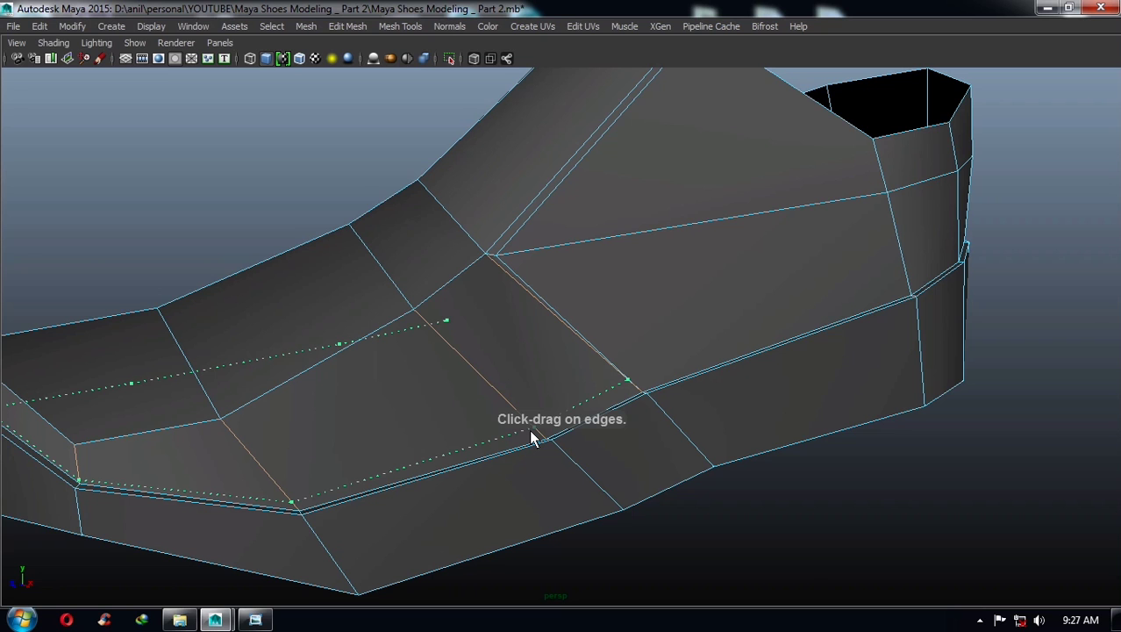
pyautogui.moveTo(531, 432); pyautogui.dragTo(547, 441)
pyautogui.moveTo(544, 437)
pyautogui.keyDown('alt'); pyautogui.mouseDown(button='right')
pyautogui.moveTo(634, 457)
pyautogui.moveTo(783, 439)
pyautogui.moveTo(735, 411)
pyautogui.moveTo(508, 453)
pyautogui.moveTo(416, 483)
pyautogui.moveTo(519, 499)
pyautogui.mouseUp(button='right'); pyautogui.keyUp('alt')
pyautogui.scroll(2, 563, 495)
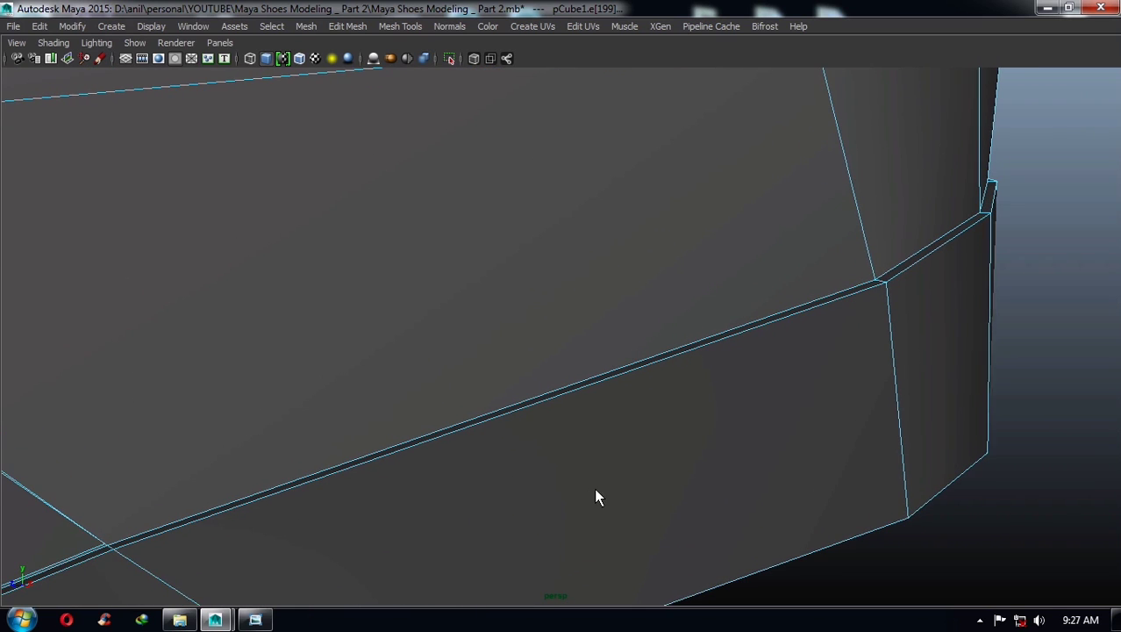
pyautogui.click(880, 285)
pyautogui.keyDown('alt'); pyautogui.moveTo(594, 350); pyautogui.dragTo(766, 268, button='middle'); pyautogui.keyUp('alt')
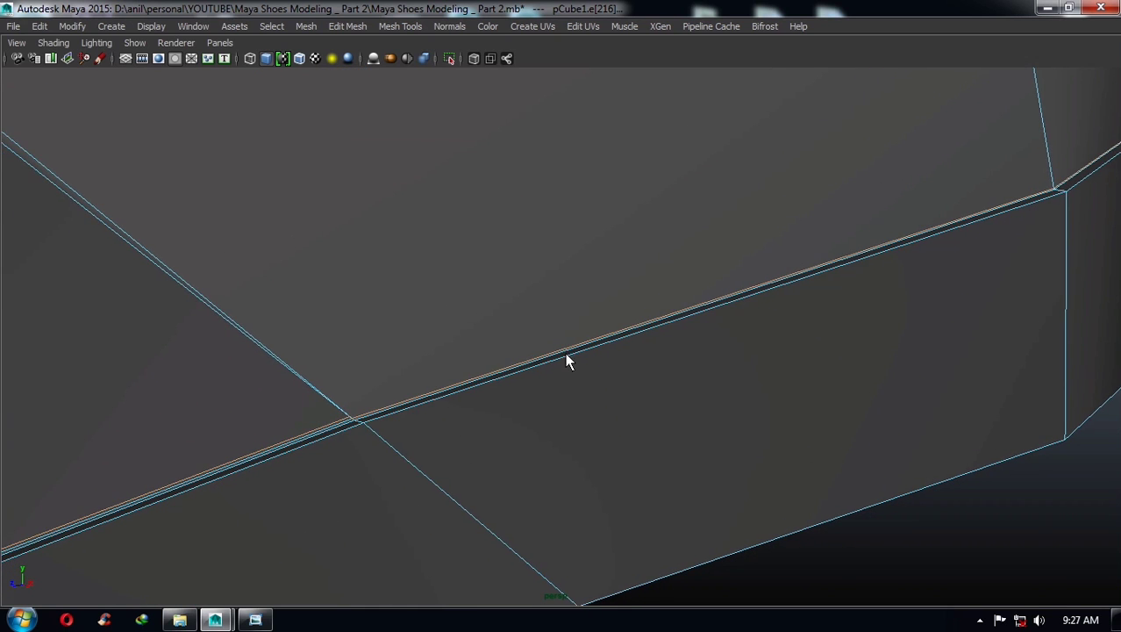
pyautogui.moveTo(566, 359)
pyautogui.keyDown('alt'); pyautogui.mouseDown(button='right')
pyautogui.moveTo(476, 370)
pyautogui.moveTo(439, 400)
pyautogui.moveTo(695, 406)
pyautogui.mouseUp(button='right'); pyautogui.keyUp('alt')
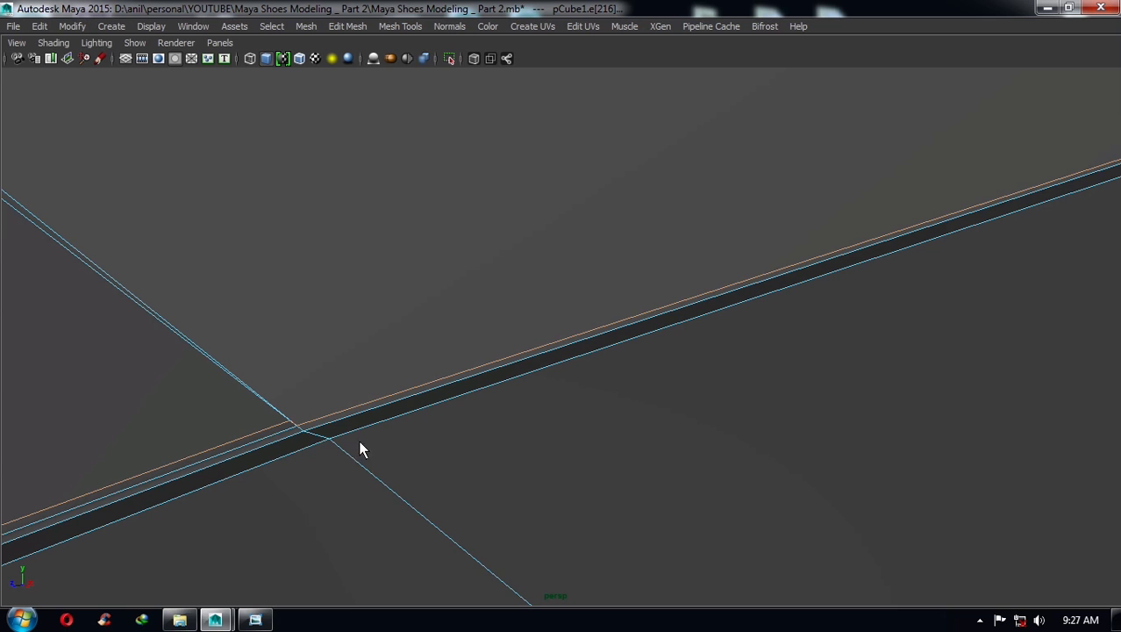
pyautogui.scroll(-3, 290, 440)
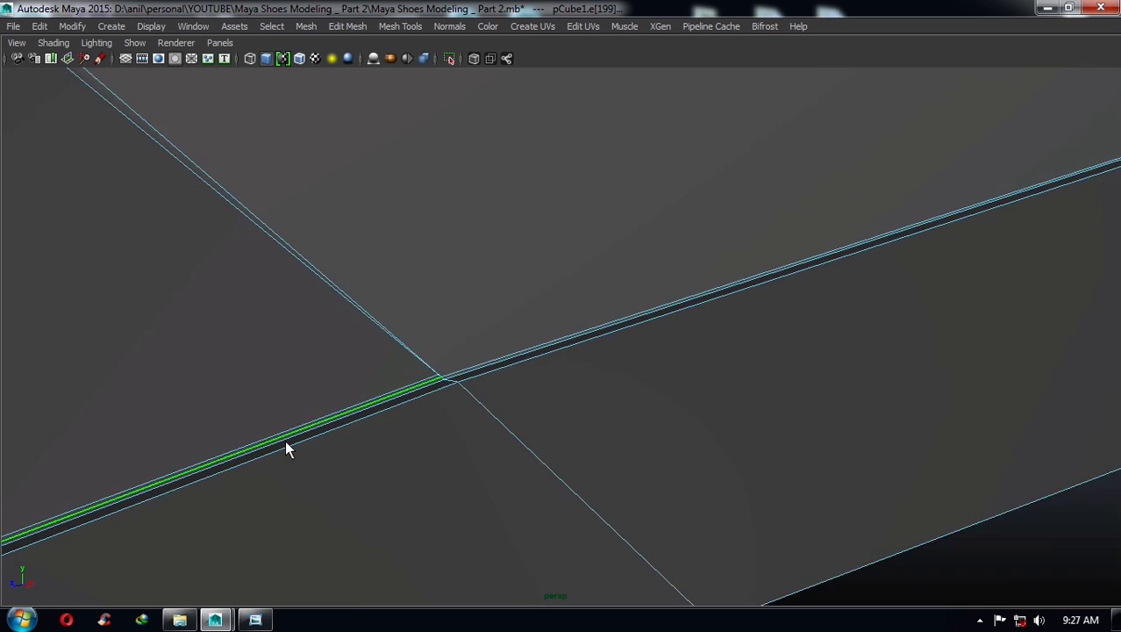
pyautogui.scroll(-3, 550, 438)
pyautogui.scroll(2, 540, 446)
# - Inspect the whole shoe in smooth preview (3), then select pCube1 and return to low-poly (1)
pyautogui.keyDown('alt'); pyautogui.moveTo(546, 449); pyautogui.dragTo(258, 446, button='right'); pyautogui.keyUp('alt')
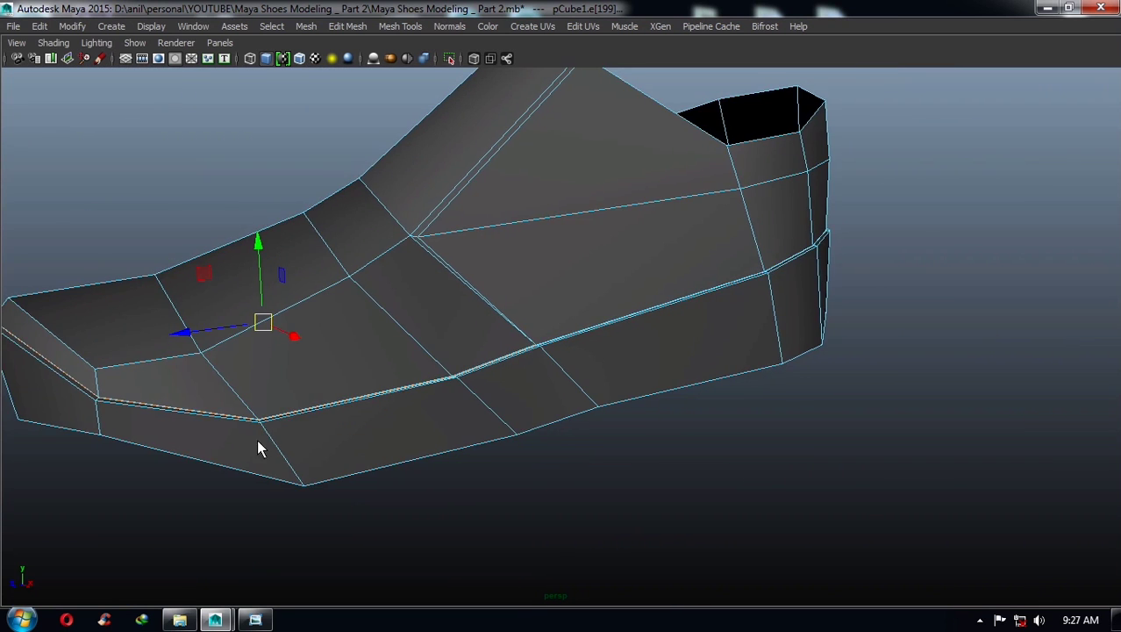
pyautogui.keyDown('alt'); pyautogui.moveTo(258, 446); pyautogui.dragTo(751, 486); pyautogui.keyUp('alt')
pyautogui.moveTo(749, 334)
pyautogui.keyDown('shift'); pyautogui.mouseDown(button='right')
pyautogui.moveTo(696, 410)
pyautogui.moveTo(672, 359)
pyautogui.mouseUp(button='right'); pyautogui.keyUp('shift')
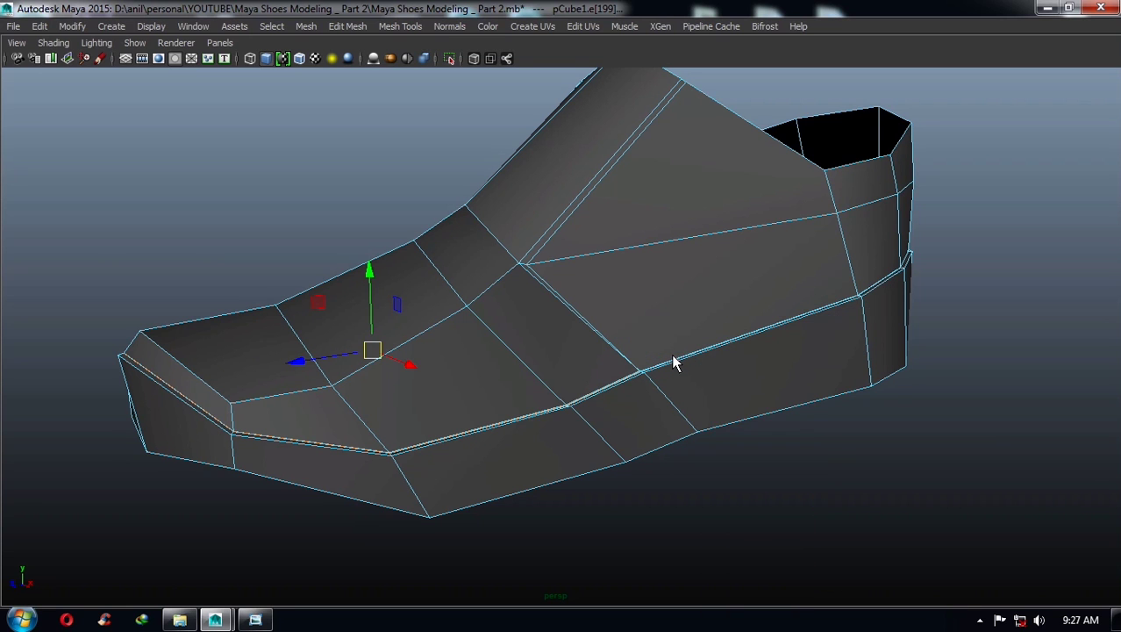
pyautogui.press('3')
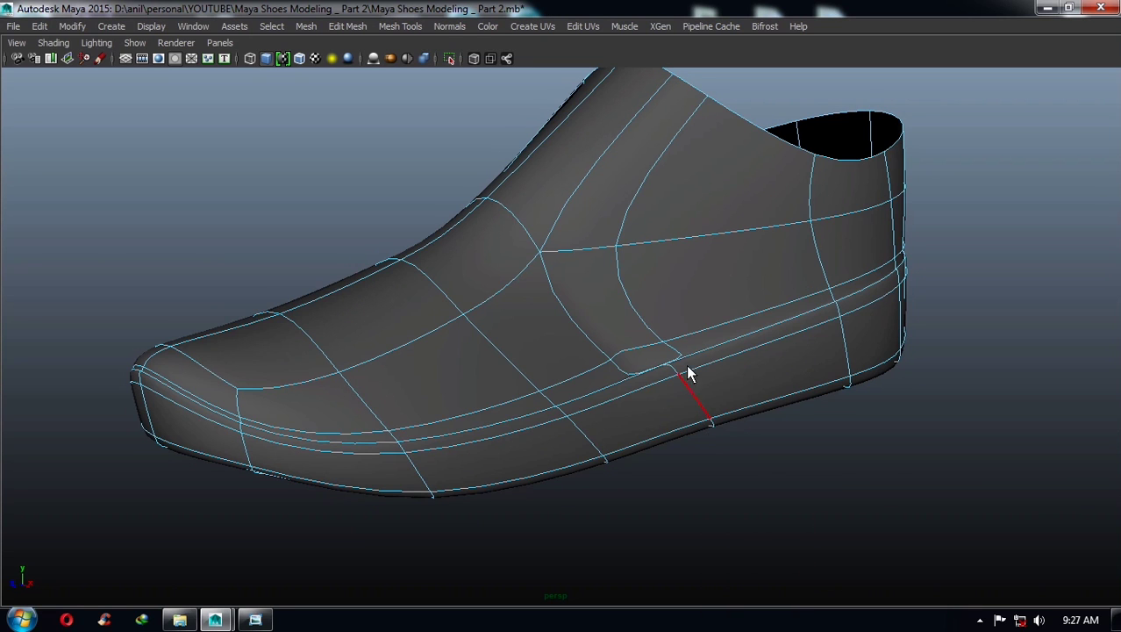
pyautogui.moveTo(681, 253); pyautogui.dragTo(745, 212, button='right')
pyautogui.moveTo(831, 456)
pyautogui.keyDown('alt'); pyautogui.mouseDown()
pyautogui.moveTo(791, 427)
pyautogui.moveTo(831, 462)
pyautogui.moveTo(764, 444)
pyautogui.mouseUp(); pyautogui.keyUp('alt')
pyautogui.press('1')
pyautogui.click(743, 384)
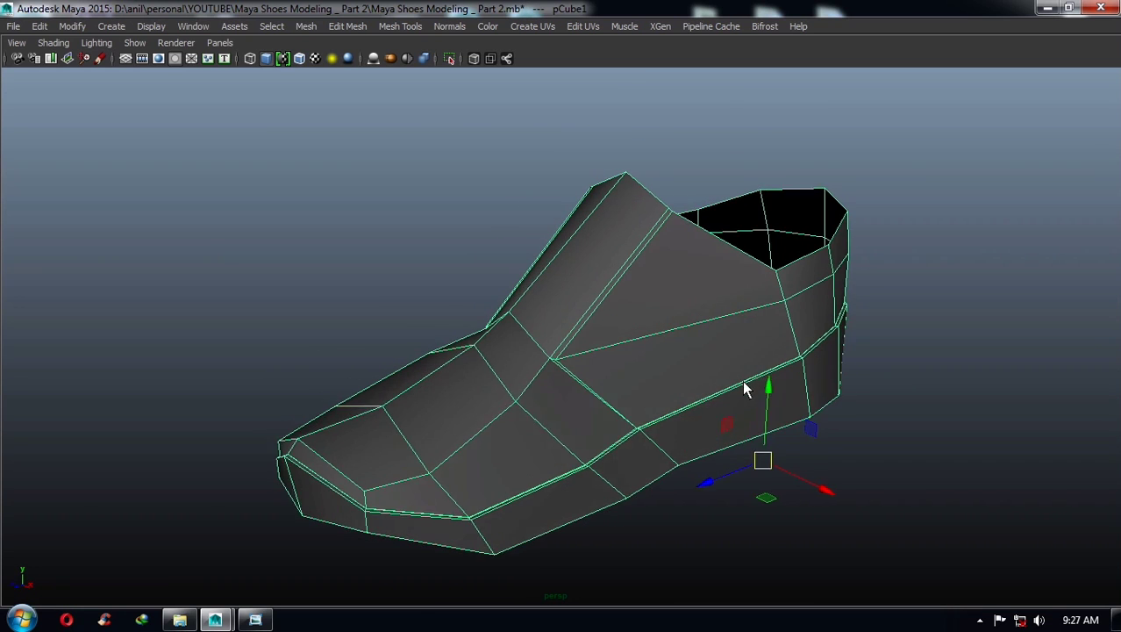
pyautogui.moveTo(743, 387)
pyautogui.keyDown('alt'); pyautogui.mouseDown(button='right')
pyautogui.moveTo(601, 394)
pyautogui.moveTo(611, 395)
pyautogui.mouseUp(button='right'); pyautogui.keyUp('alt')
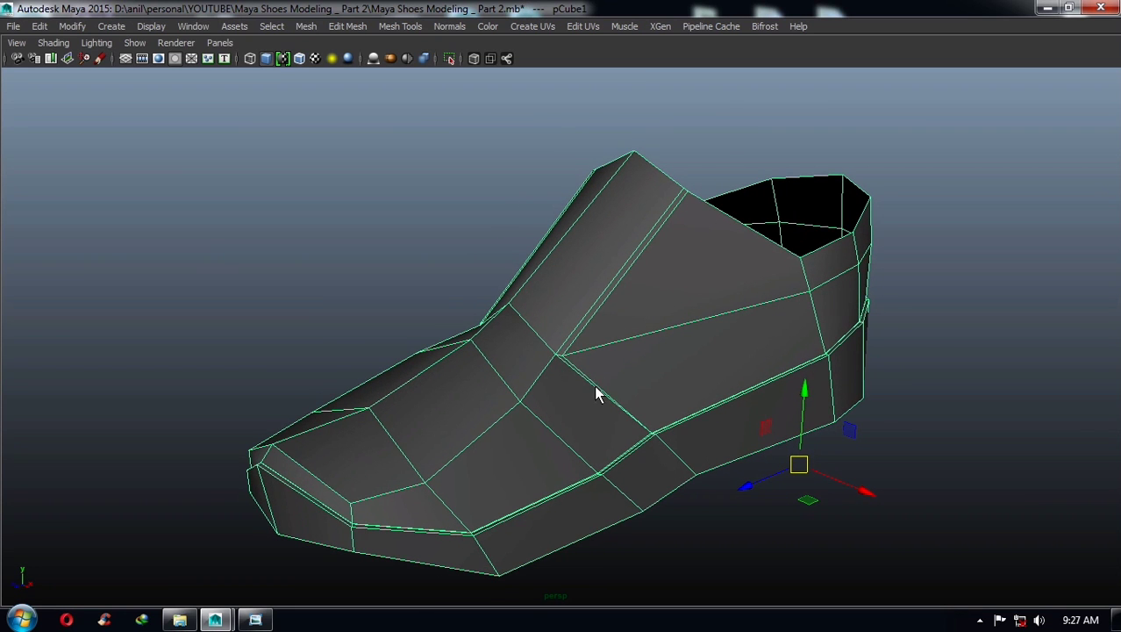
pyautogui.moveTo(595, 393)
pyautogui.keyDown('alt'); pyautogui.mouseDown()
pyautogui.moveTo(655, 413)
pyautogui.moveTo(633, 408)
pyautogui.moveTo(678, 393)
pyautogui.mouseUp(); pyautogui.keyUp('alt')
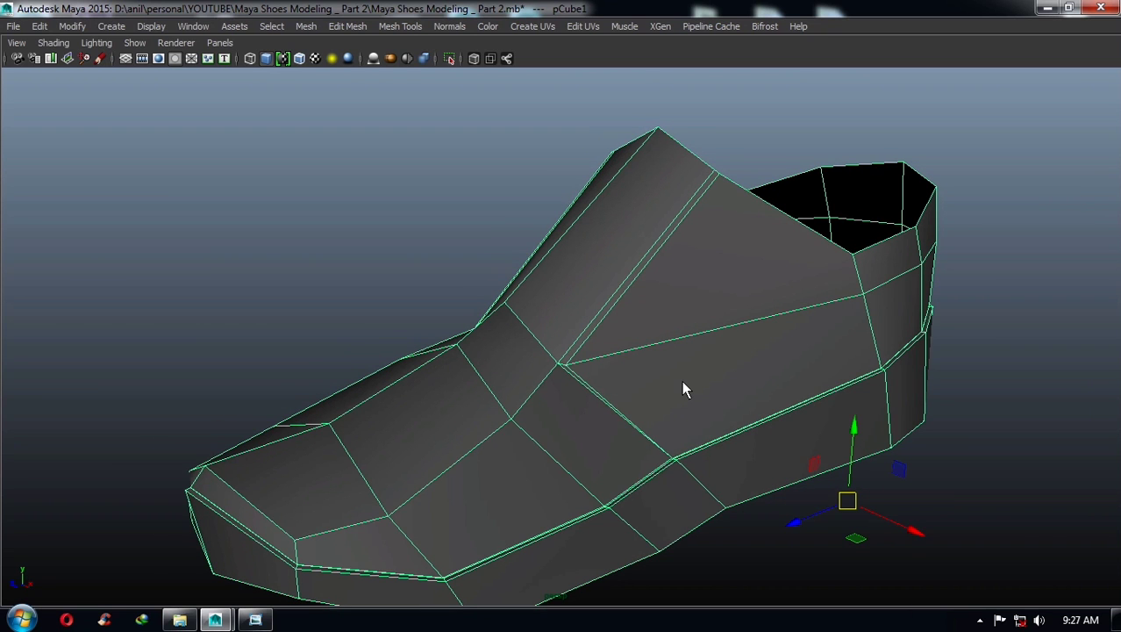
pyautogui.moveTo(685, 389)
pyautogui.keyDown('alt'); pyautogui.mouseDown()
pyautogui.moveTo(671, 390)
pyautogui.moveTo(680, 394)
pyautogui.mouseUp(); pyautogui.keyUp('alt')
pyautogui.keyDown('shift'); pyautogui.moveTo(688, 393); pyautogui.dragTo(551, 294, button='right'); pyautogui.keyUp('shift')
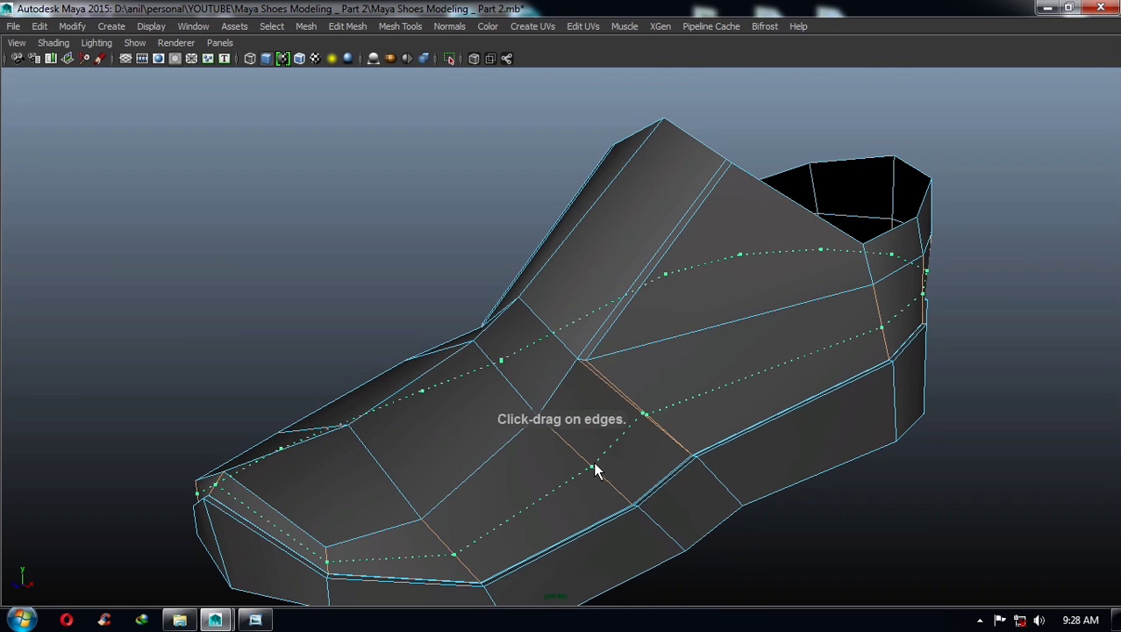
# - Insert a toe-to-heel edge loop on the upper, select its instep vertices, and show four views
pyautogui.click(595, 464)
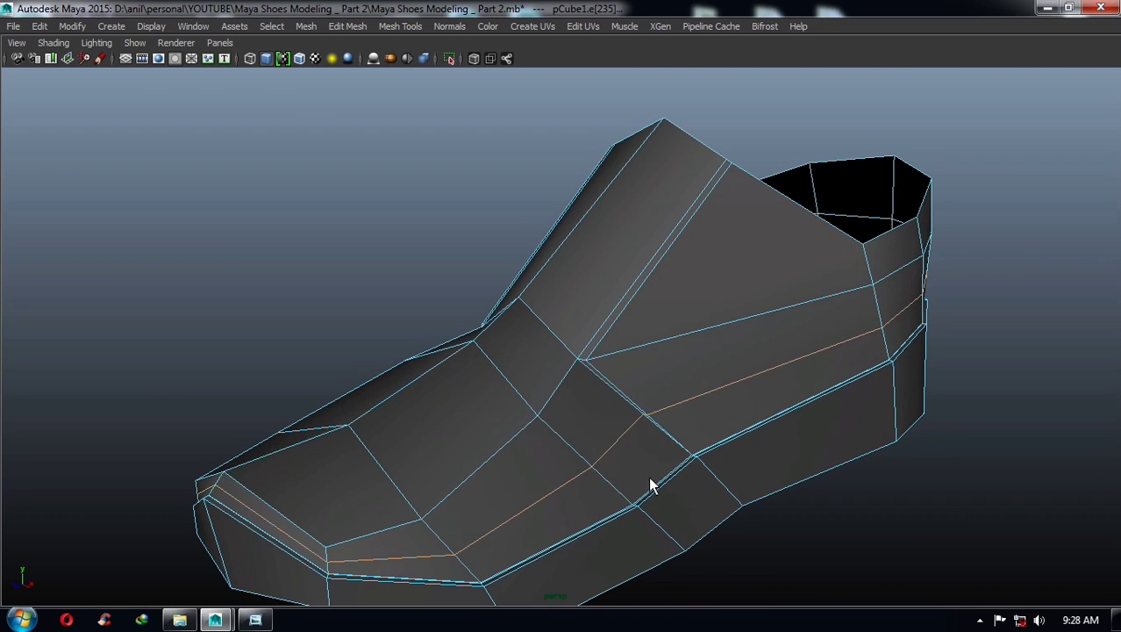
pyautogui.keyDown('alt'); pyautogui.moveTo(651, 481); pyautogui.dragTo(713, 488); pyautogui.keyUp('alt')
pyautogui.press('w')
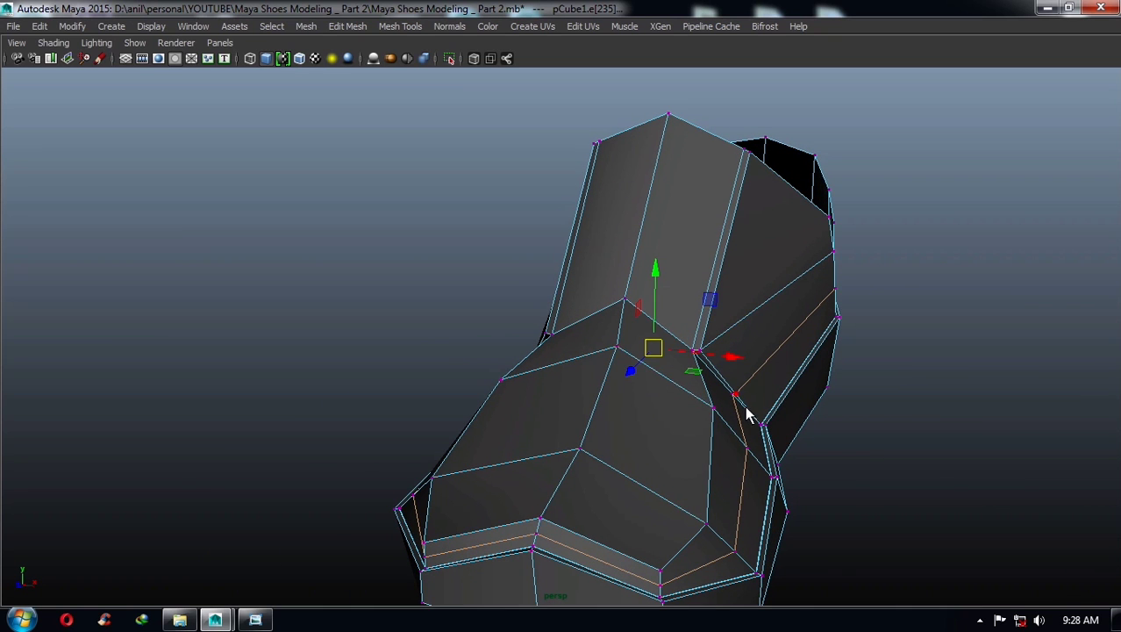
pyautogui.click(746, 414)
pyautogui.keyDown('alt'); pyautogui.moveTo(746, 414); pyautogui.dragTo(554, 377); pyautogui.keyUp('alt')
pyautogui.click(558, 387)
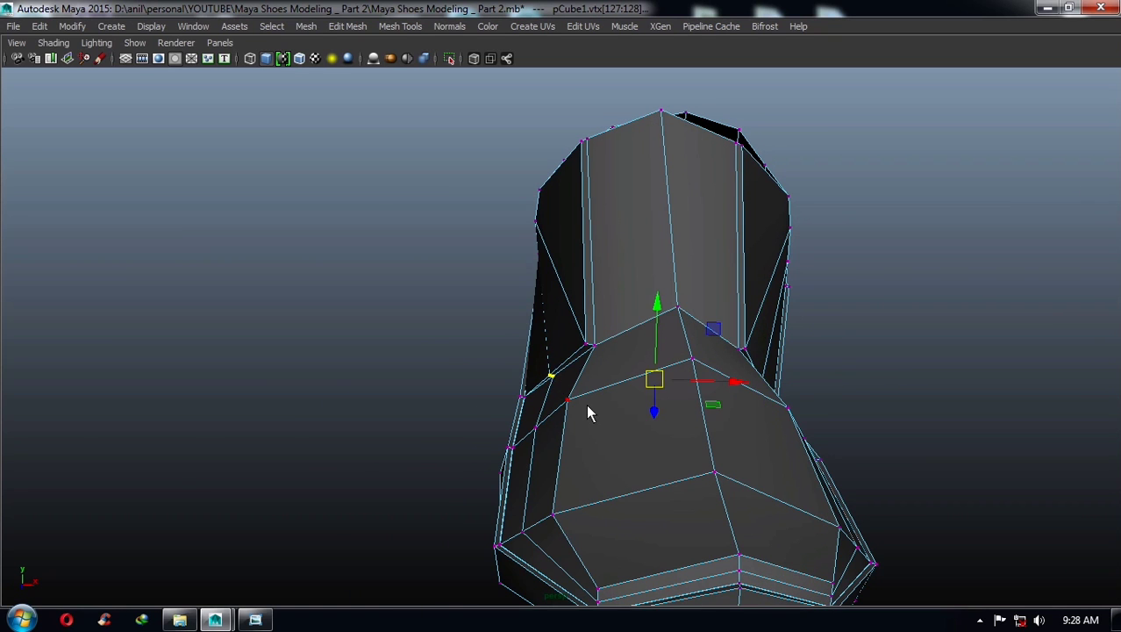
pyautogui.press('space')
# - Scale the selected instep vertices wider along X to match the reference width
pyautogui.scroll(-4, 331, 156)
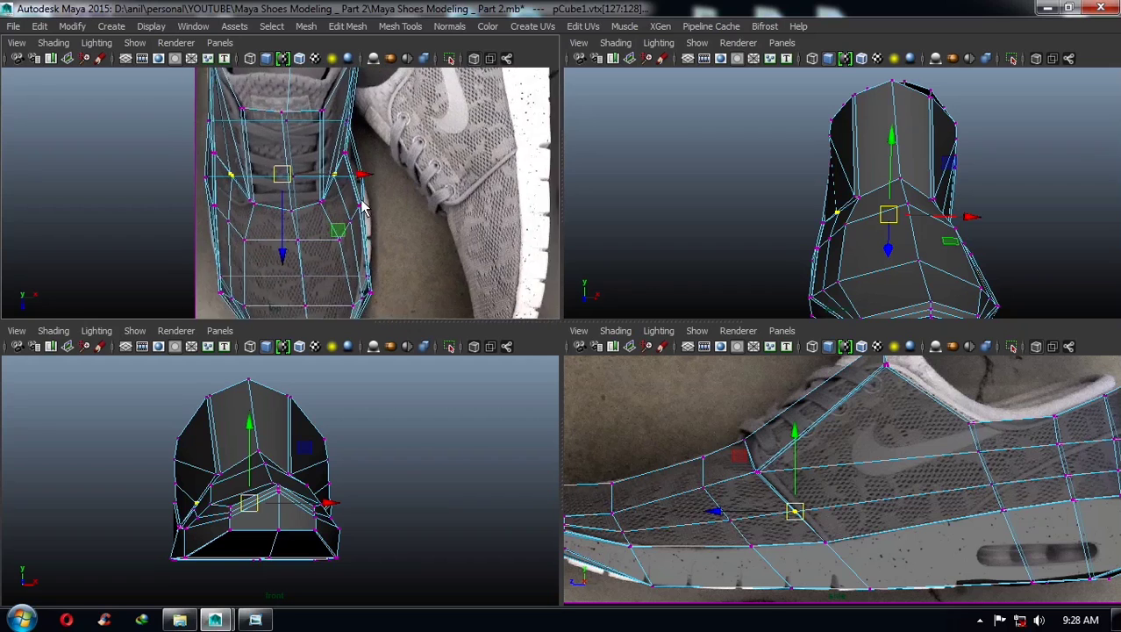
pyautogui.scroll(1, 270, 504)
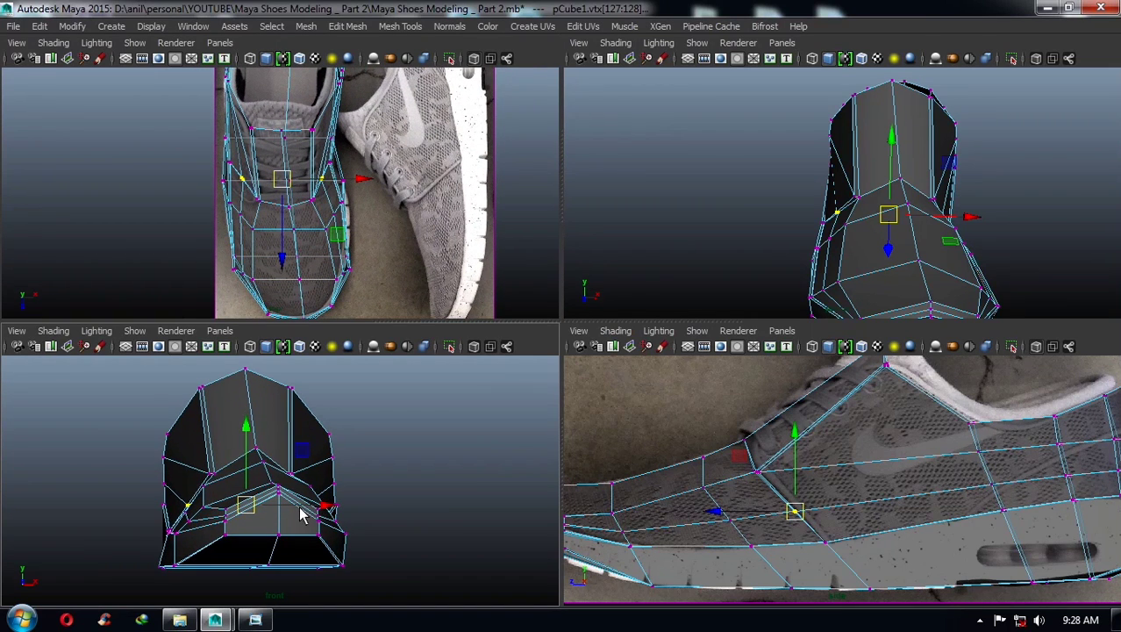
pyautogui.moveTo(901, 172)
pyautogui.keyDown('alt'); pyautogui.mouseDown()
pyautogui.moveTo(916, 218)
pyautogui.moveTo(886, 220)
pyautogui.moveTo(907, 228)
pyautogui.moveTo(875, 212)
pyautogui.moveTo(794, 219)
pyautogui.mouseUp(); pyautogui.keyUp('alt')
pyautogui.press('r')
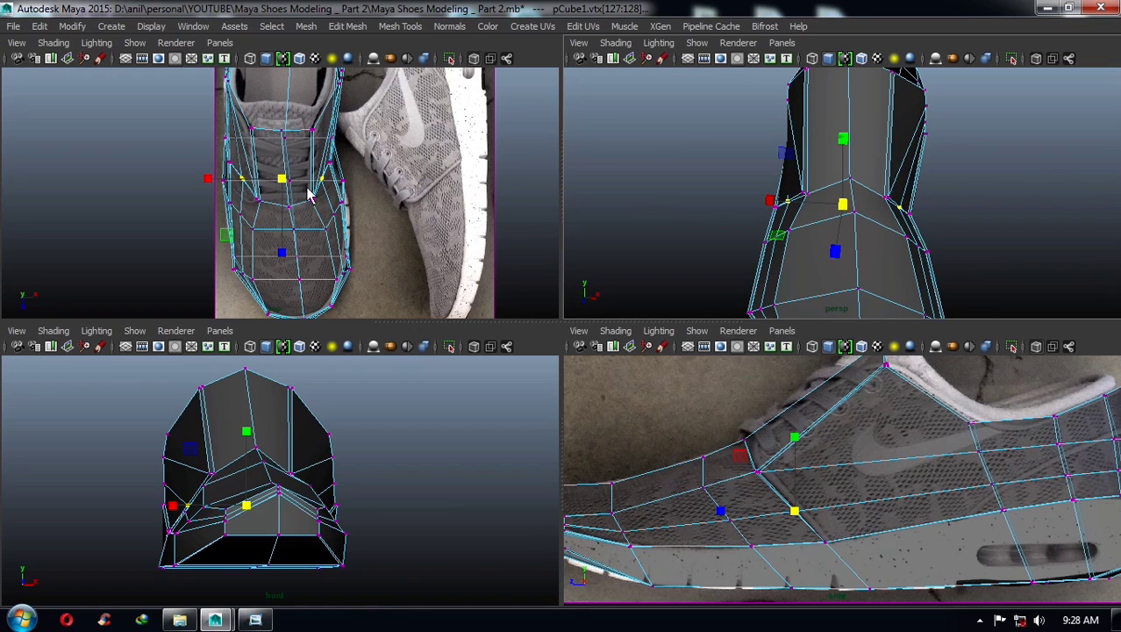
pyautogui.moveTo(202, 183); pyautogui.dragTo(195, 188)
pyautogui.moveTo(772, 230)
pyautogui.keyDown('alt'); pyautogui.mouseDown()
pyautogui.moveTo(796, 243)
pyautogui.moveTo(781, 216)
pyautogui.mouseUp(); pyautogui.keyUp('alt')
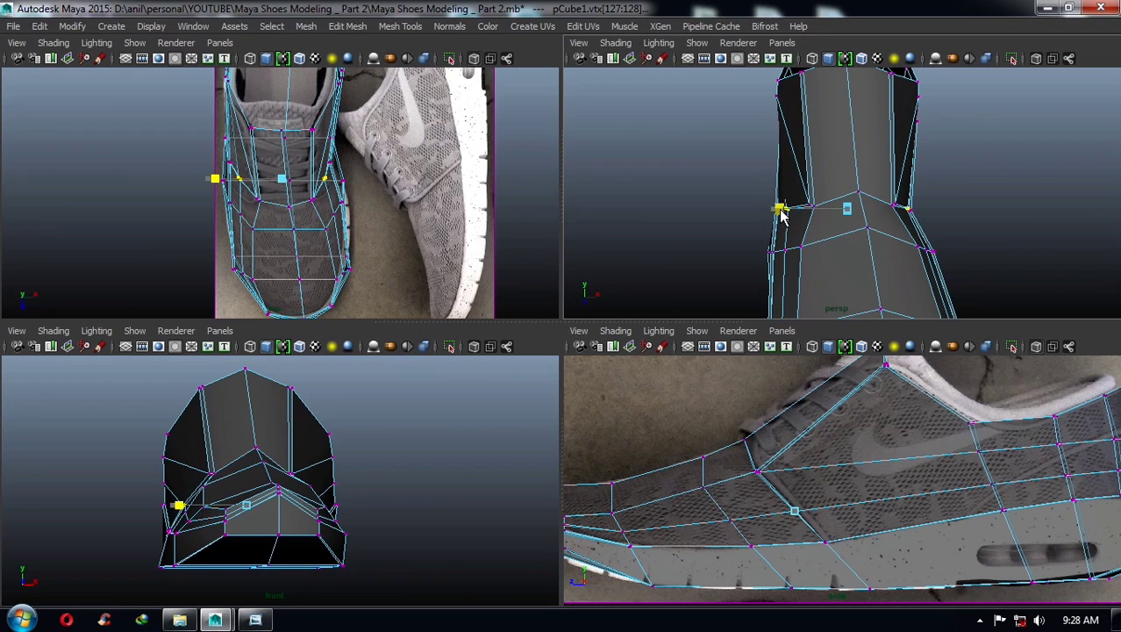
# - Select mirrored side vertex pairs near the toe
pyautogui.moveTo(989, 228)
pyautogui.keyDown('alt'); pyautogui.mouseDown()
pyautogui.moveTo(907, 188)
pyautogui.moveTo(895, 238)
pyautogui.moveTo(855, 246)
pyautogui.mouseUp(); pyautogui.keyUp('alt')
pyautogui.click(892, 237)
pyautogui.keyDown('shift'); pyautogui.click(805, 230); pyautogui.keyUp('shift')
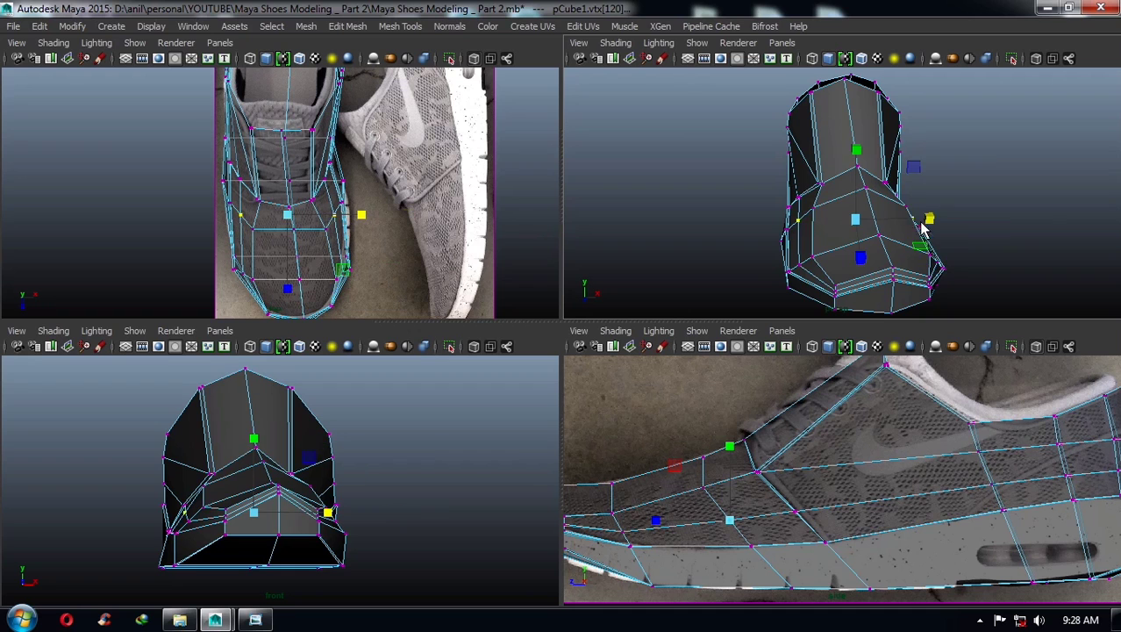
pyautogui.moveTo(939, 222)
pyautogui.keyDown('alt'); pyautogui.mouseDown()
pyautogui.moveTo(921, 258)
pyautogui.moveTo(776, 261)
pyautogui.mouseUp(); pyautogui.keyUp('alt')
pyautogui.click(915, 255)
pyautogui.keyDown('shift'); pyautogui.click(796, 252); pyautogui.keyUp('shift')
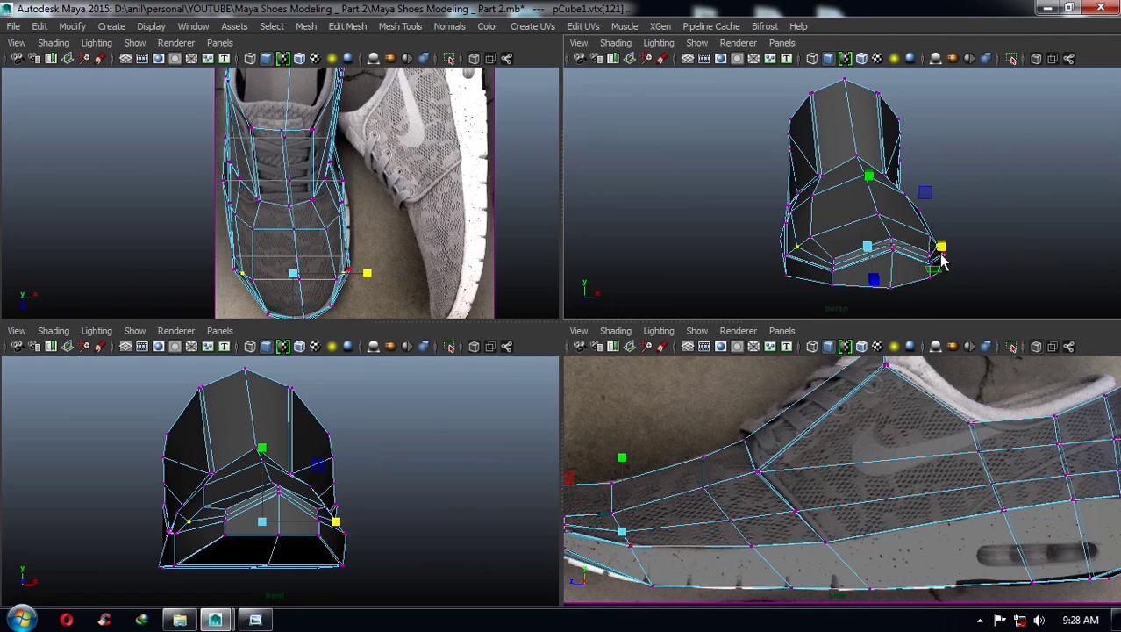
pyautogui.moveTo(948, 252); pyautogui.dragTo(630, 225)
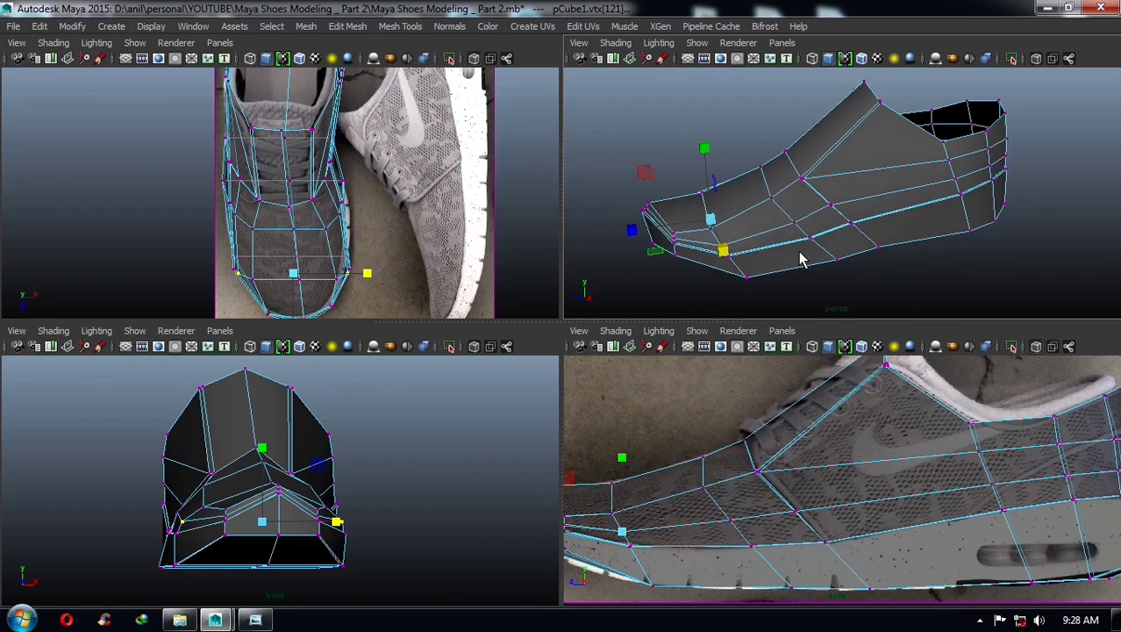
# - Move the toe corner vertex outward in the side view
pyautogui.scroll(5, 715, 448)
pyautogui.scroll(2, 715, 447)
pyautogui.keyDown('alt'); pyautogui.moveTo(763, 463); pyautogui.dragTo(799, 485, button='middle'); pyautogui.keyUp('alt')
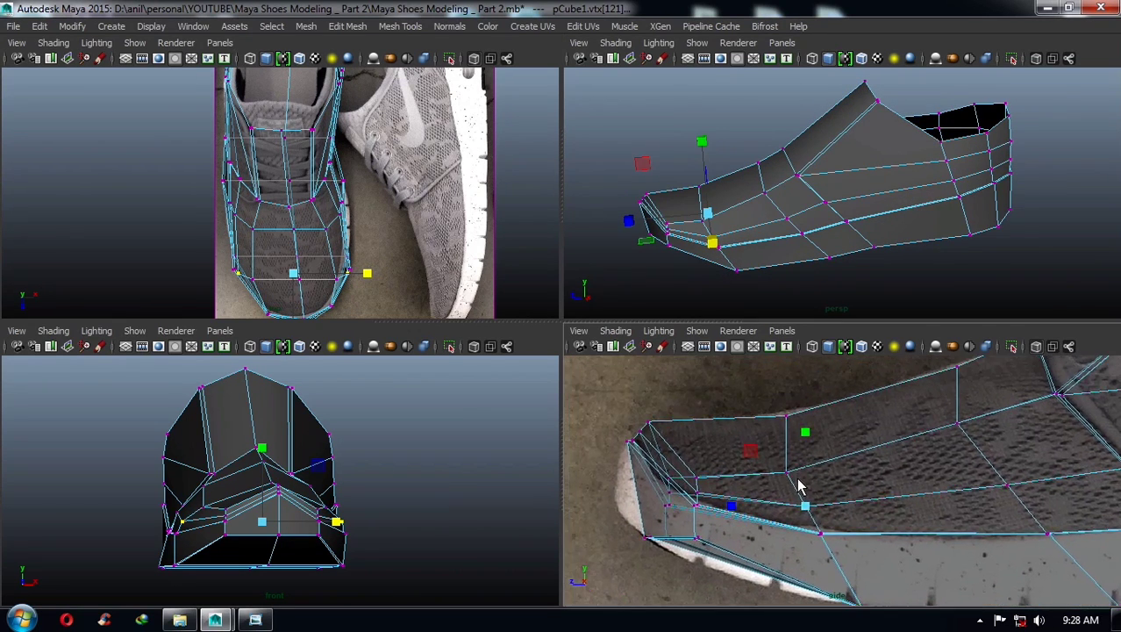
pyautogui.click(650, 422)
pyautogui.moveTo(649, 423); pyautogui.dragTo(686, 436)
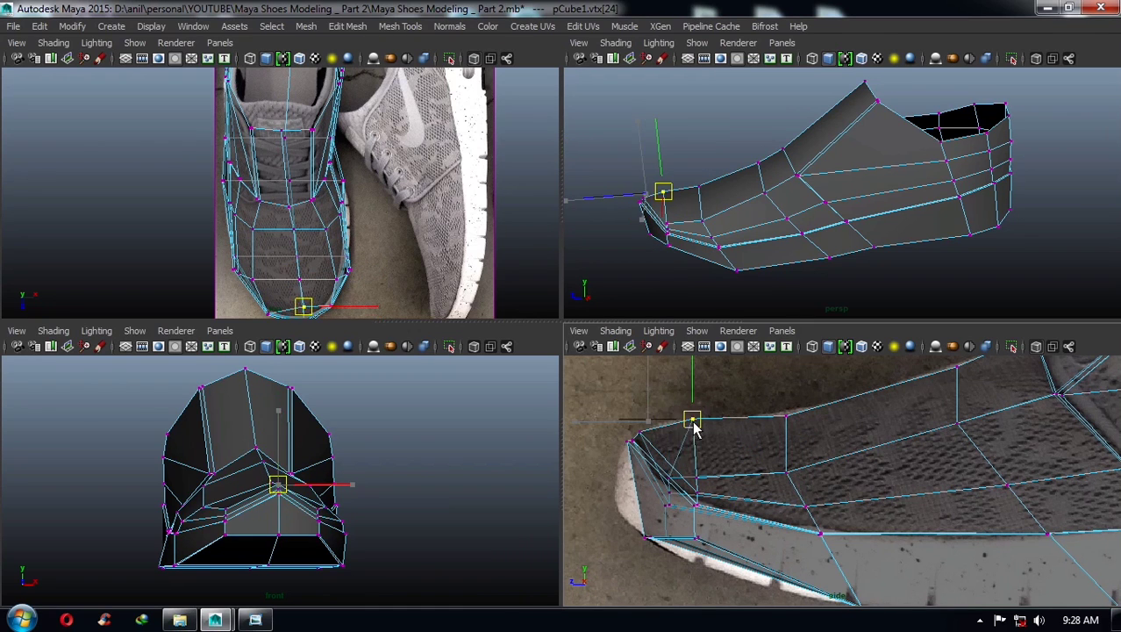
pyautogui.click(636, 434)
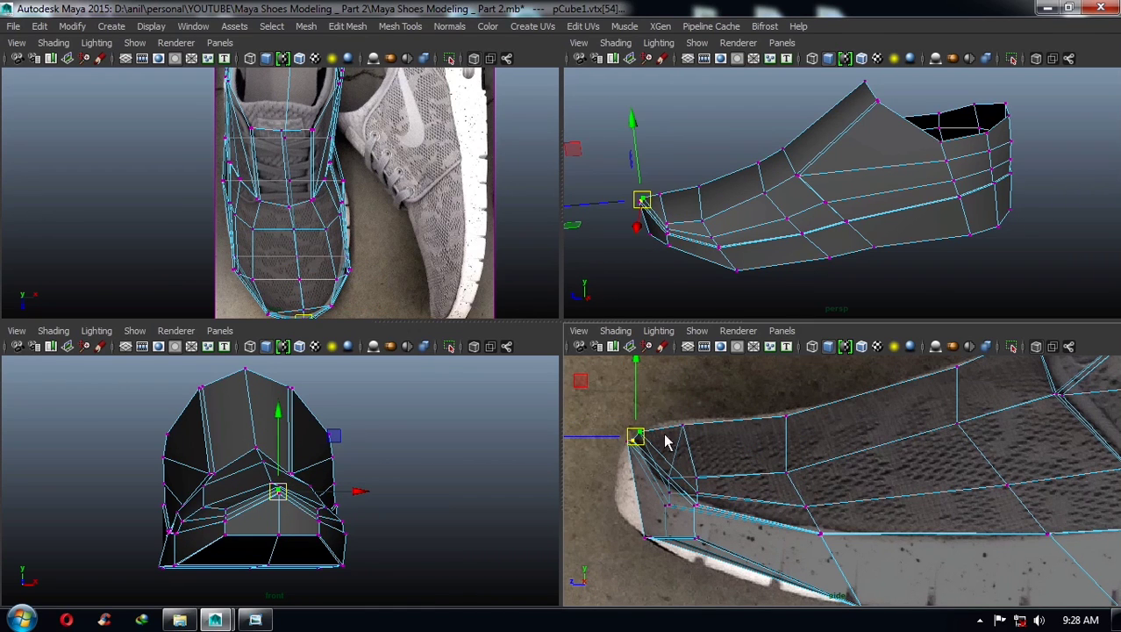
pyautogui.click(665, 441)
# - Nudge the toe-tip vertices on both sides up and forward
pyautogui.keyDown('alt'); pyautogui.moveTo(683, 230); pyautogui.dragTo(688, 244); pyautogui.keyUp('alt')
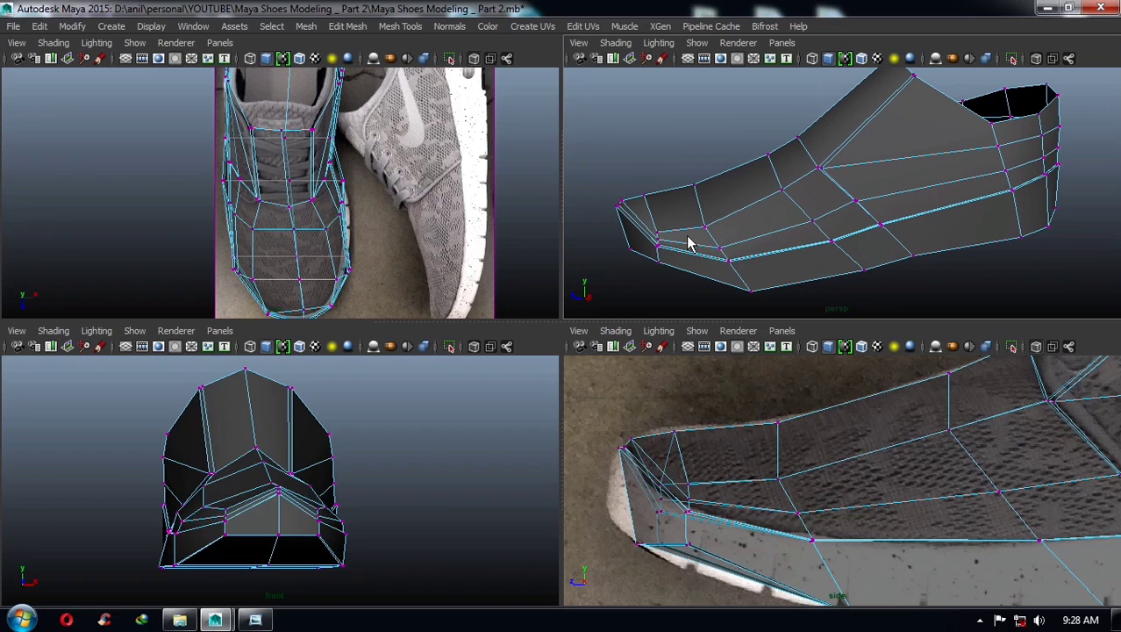
pyautogui.click(659, 234)
pyautogui.moveTo(688, 489); pyautogui.dragTo(705, 482)
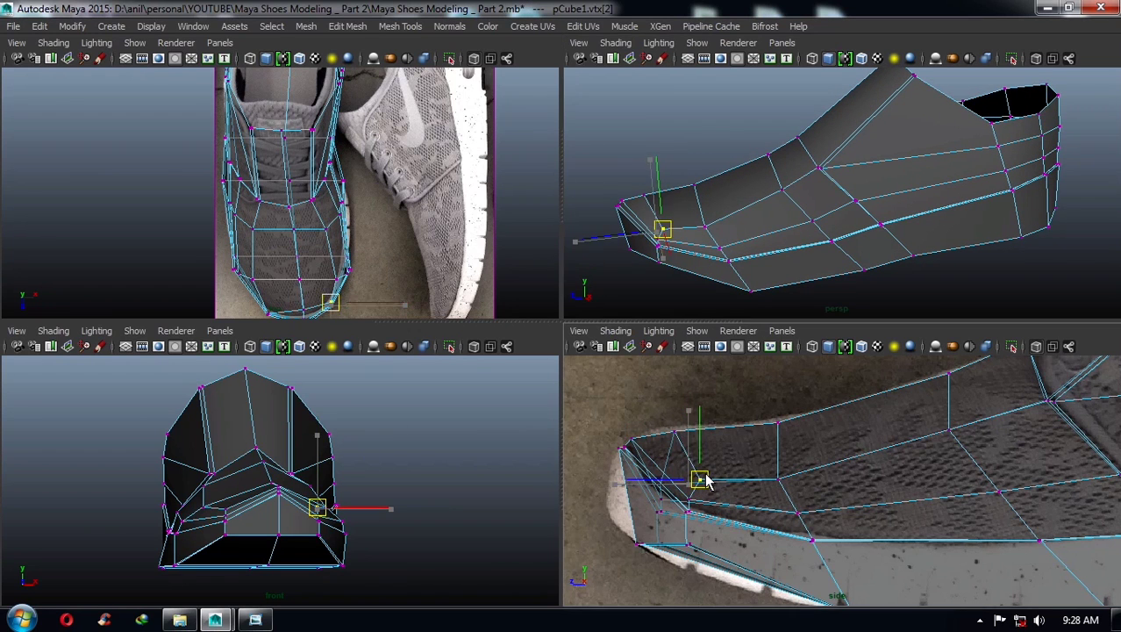
pyautogui.moveTo(720, 250)
pyautogui.keyDown('alt'); pyautogui.mouseDown()
pyautogui.moveTo(995, 233)
pyautogui.moveTo(908, 241)
pyautogui.mouseUp(); pyautogui.keyUp('alt')
pyautogui.click(1032, 216)
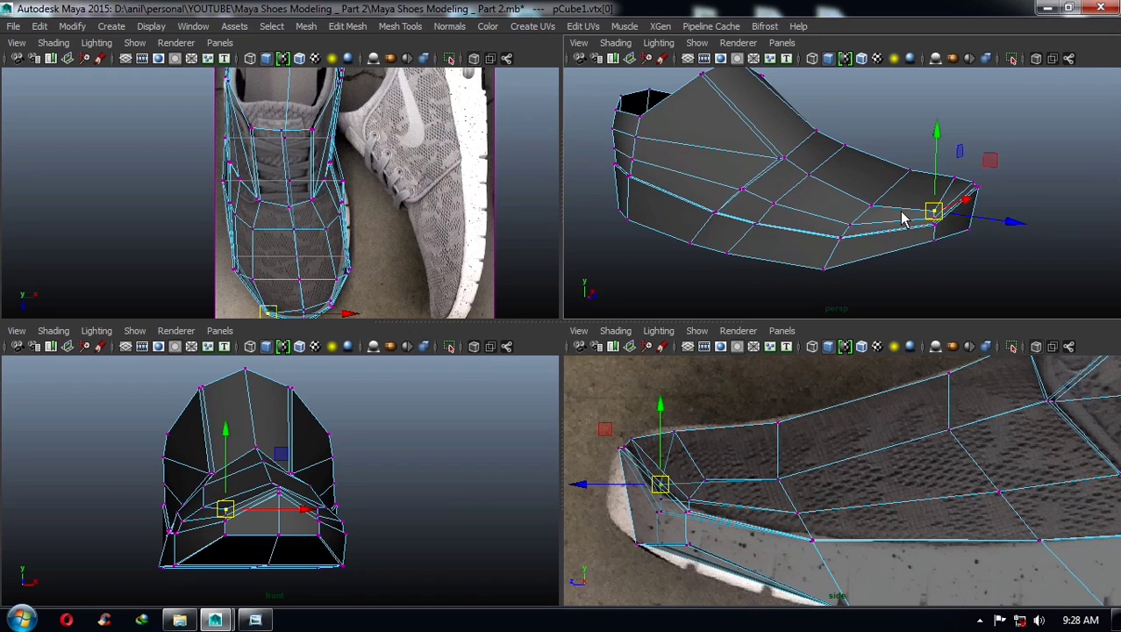
pyautogui.scroll(3, 906, 218)
pyautogui.moveTo(669, 486); pyautogui.dragTo(699, 480)
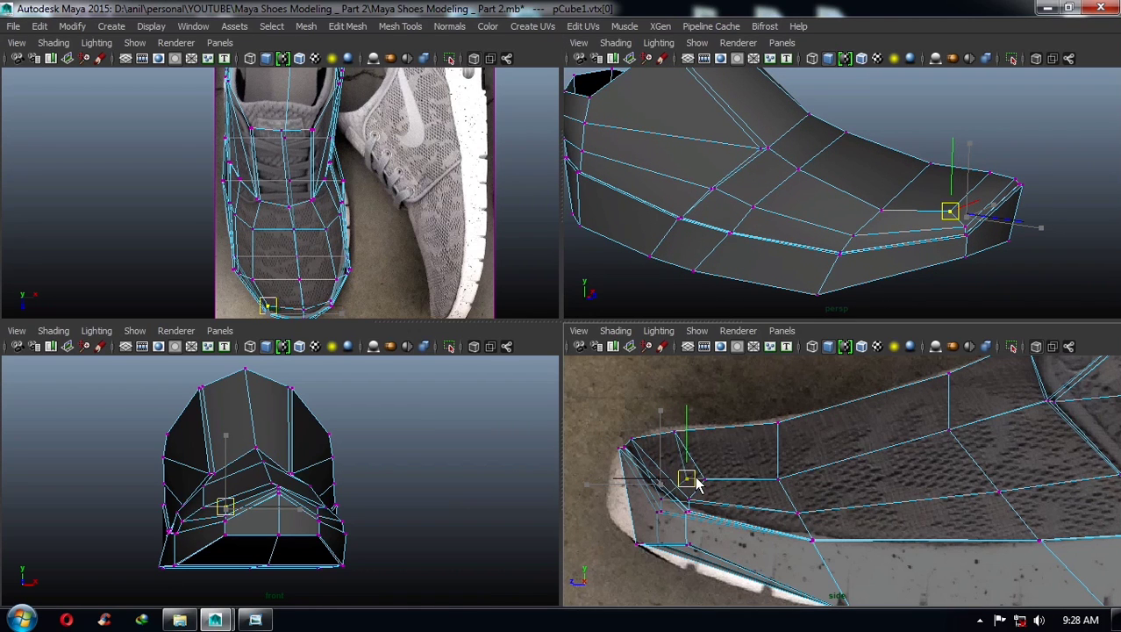
# - Pull the lower toe vertices up to follow the rounded toe in the side reference
pyautogui.keyDown('alt'); pyautogui.moveTo(869, 175); pyautogui.dragTo(723, 170); pyautogui.keyUp('alt')
pyautogui.scroll(1, 671, 532)
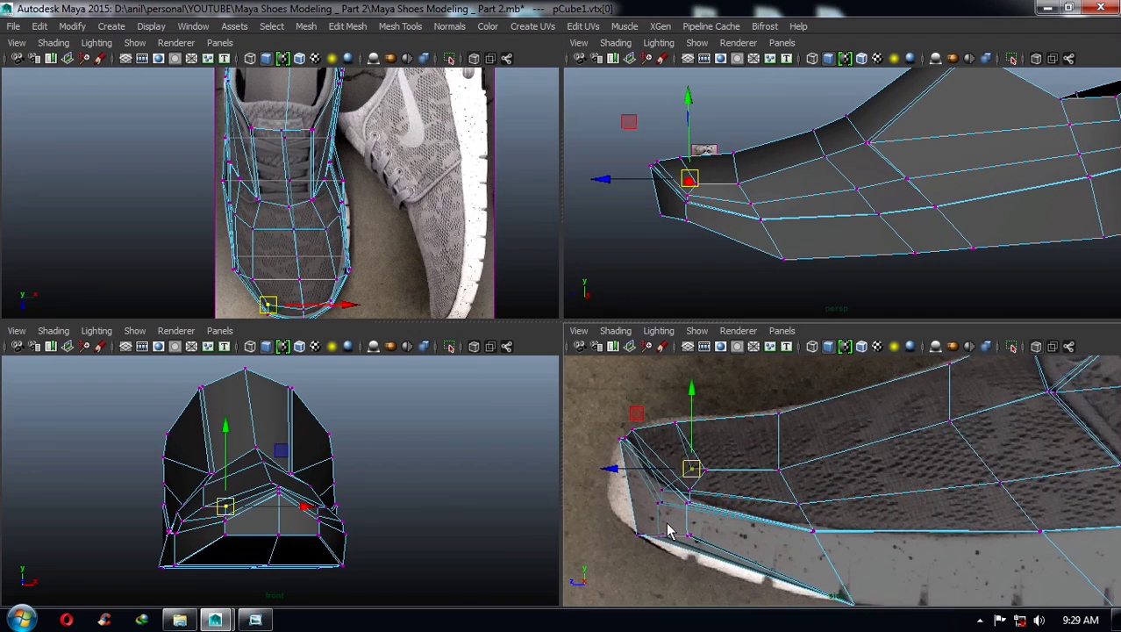
pyautogui.scroll(1, 681, 532)
pyautogui.scroll(1, 644, 527)
pyautogui.moveTo(662, 540); pyautogui.dragTo(663, 542)
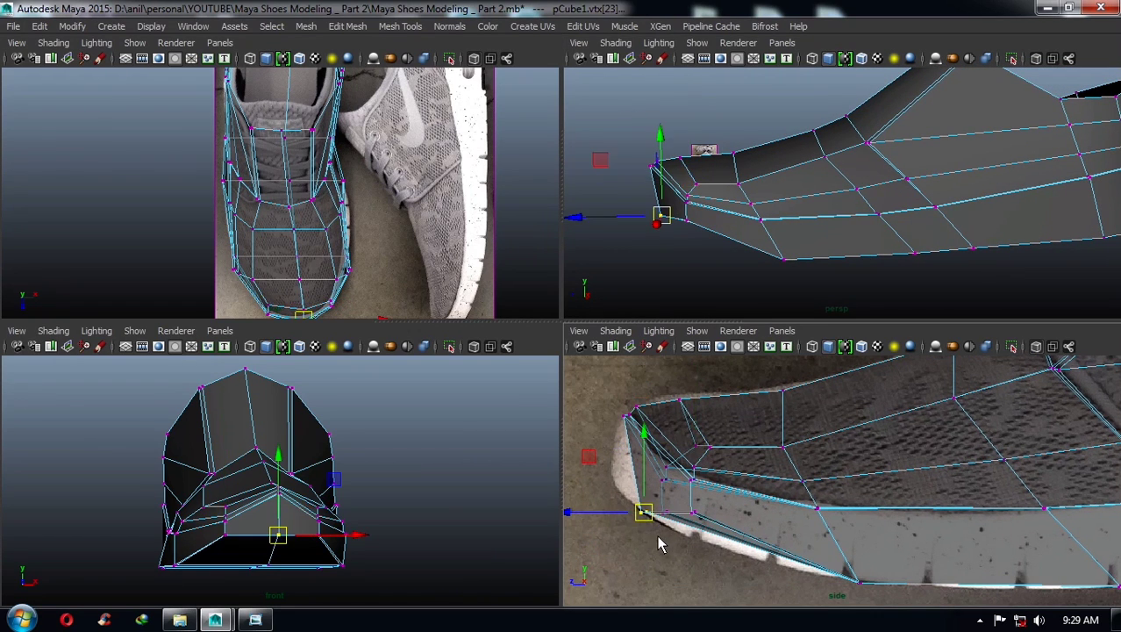
pyautogui.keyDown('alt'); pyautogui.moveTo(825, 202); pyautogui.dragTo(706, 332); pyautogui.keyUp('alt')
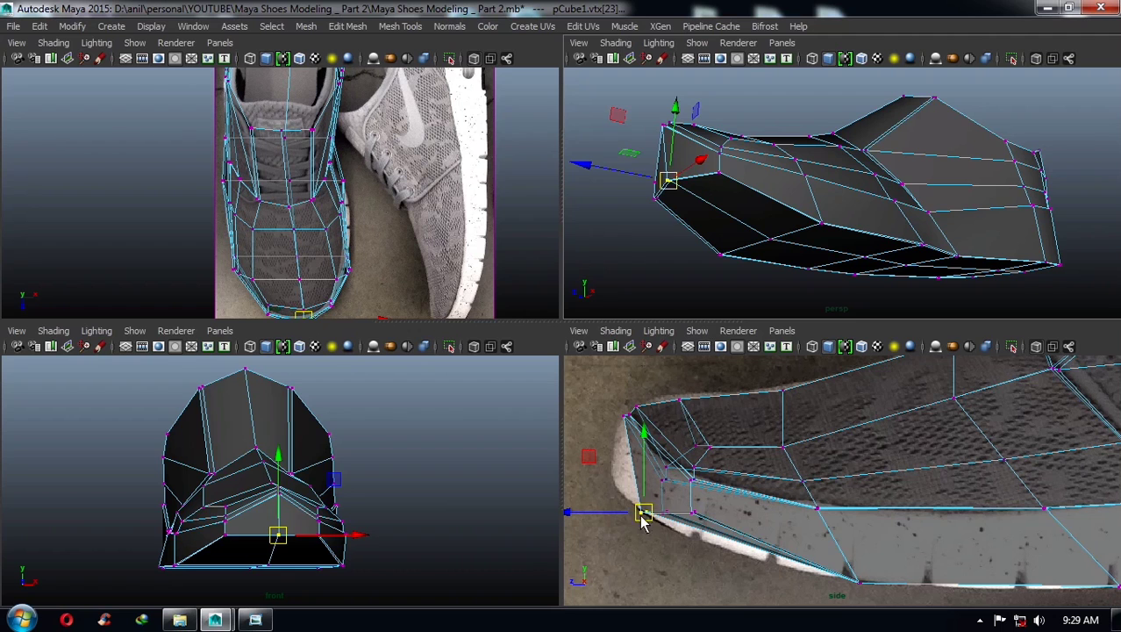
pyautogui.moveTo(641, 517); pyautogui.dragTo(606, 486)
# - Lower another toe vertex slightly, then pick a vertex along the shoe's side
pyautogui.moveTo(701, 264)
pyautogui.keyDown('alt'); pyautogui.mouseDown()
pyautogui.moveTo(683, 231)
pyautogui.moveTo(652, 272)
pyautogui.mouseUp(); pyautogui.keyUp('alt')
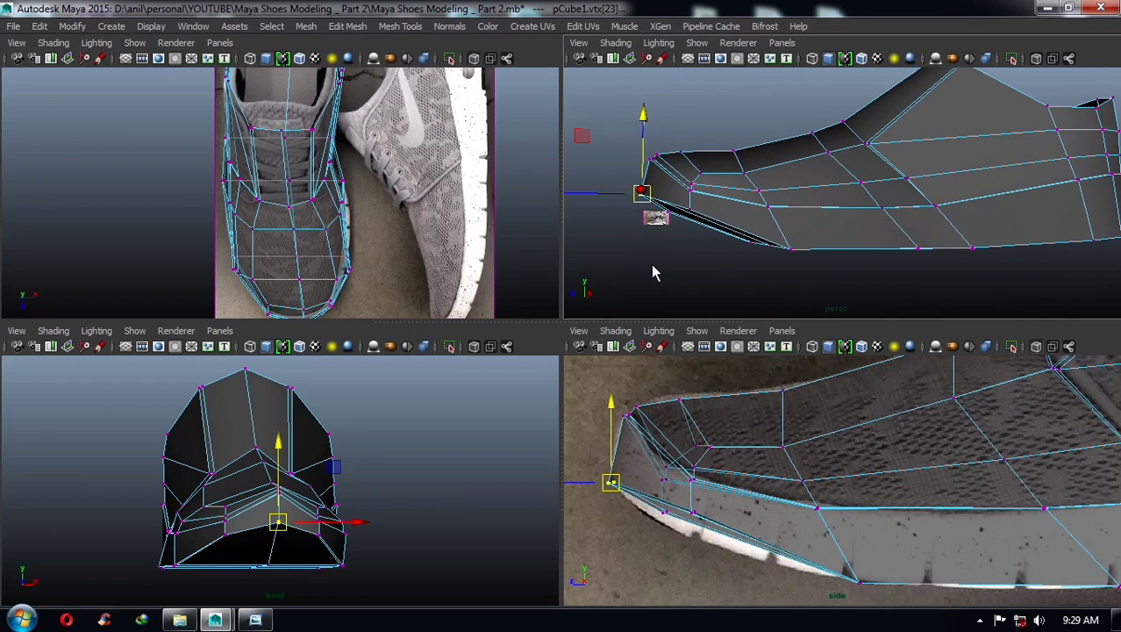
pyautogui.click(678, 514)
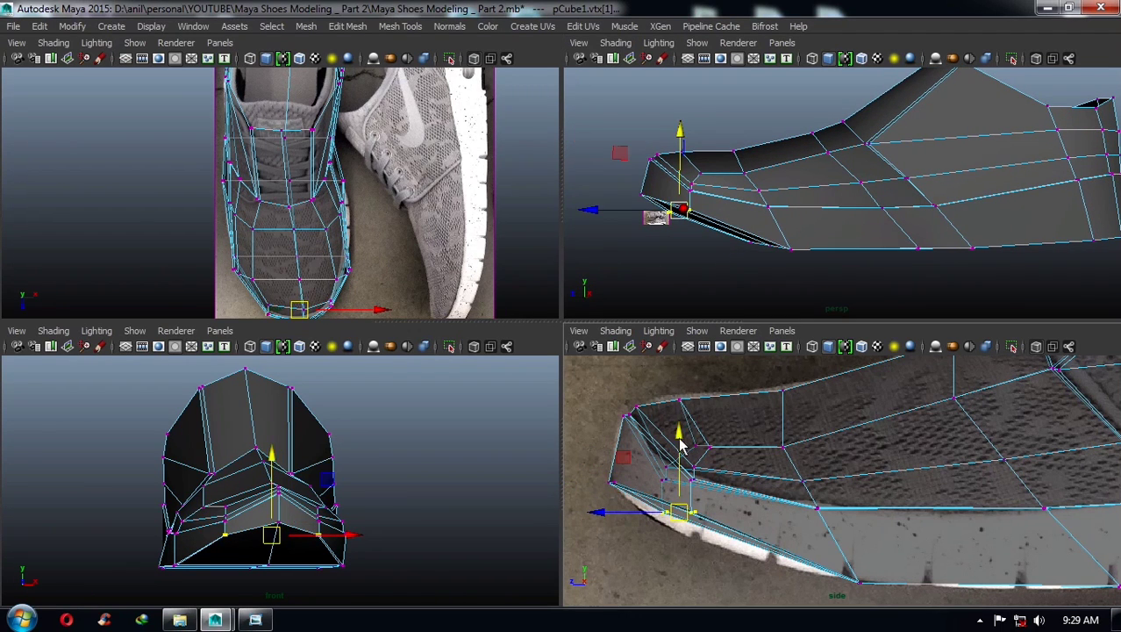
pyautogui.moveTo(680, 445); pyautogui.dragTo(680, 456)
pyautogui.moveTo(772, 219)
pyautogui.keyDown('alt'); pyautogui.mouseDown()
pyautogui.moveTo(801, 246)
pyautogui.moveTo(851, 263)
pyautogui.moveTo(776, 263)
pyautogui.moveTo(850, 239)
pyautogui.mouseUp(); pyautogui.keyUp('alt')
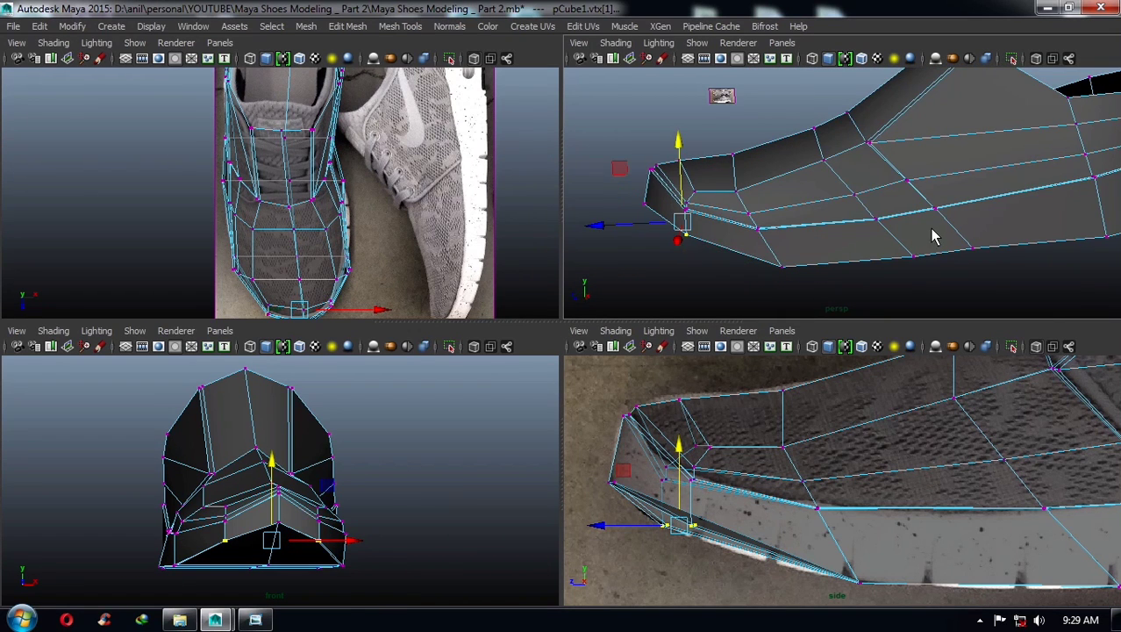
pyautogui.moveTo(935, 235)
pyautogui.keyDown('alt'); pyautogui.mouseDown()
pyautogui.moveTo(781, 253)
pyautogui.moveTo(851, 190)
pyautogui.moveTo(881, 210)
pyautogui.mouseUp(); pyautogui.keyUp('alt')
pyautogui.click(879, 187)
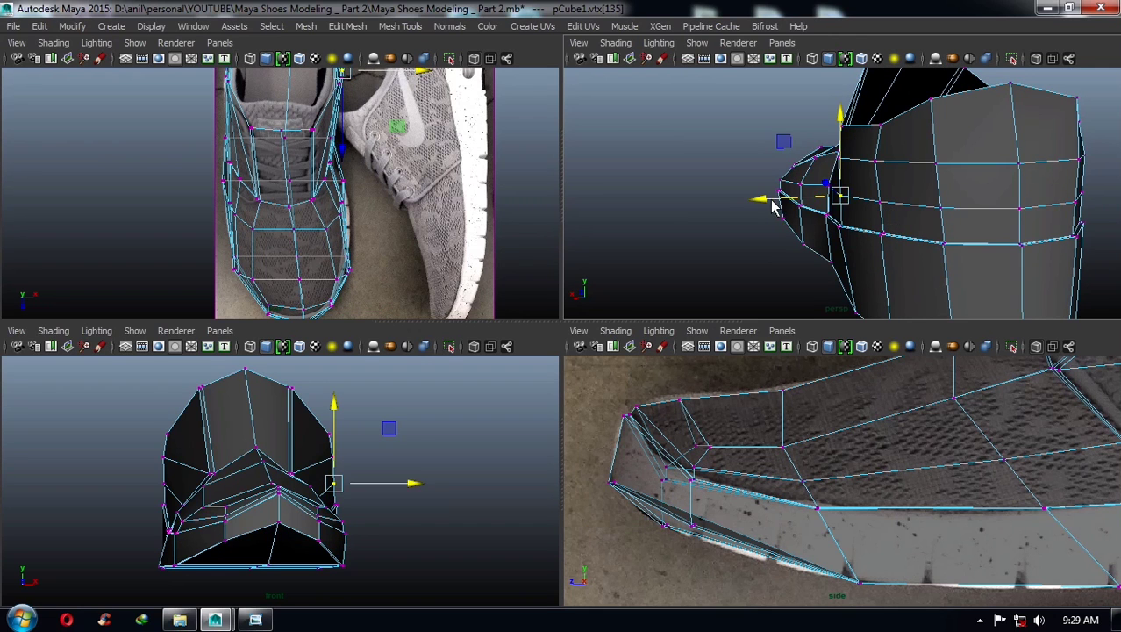
# - Nudge side vertices vtx[135], vtx[134], vtx[130] and vtx[129] along X toward the heel
pyautogui.moveTo(773, 204)
pyautogui.mouseDown()
pyautogui.moveTo(761, 206)
pyautogui.moveTo(835, 224)
pyautogui.moveTo(877, 202)
pyautogui.mouseUp()
pyautogui.click(882, 214)
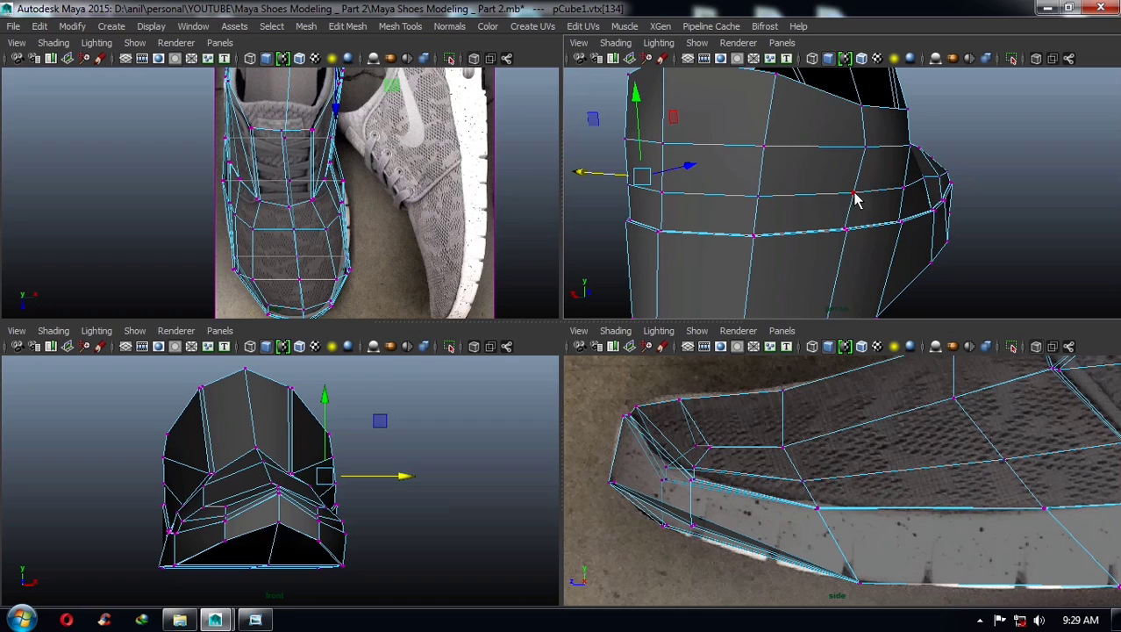
pyautogui.click(856, 199)
pyautogui.moveTo(792, 195)
pyautogui.mouseDown()
pyautogui.moveTo(873, 198)
pyautogui.moveTo(931, 220)
pyautogui.moveTo(725, 211)
pyautogui.moveTo(1092, 211)
pyautogui.mouseUp()
pyautogui.click(908, 195)
pyautogui.keyDown('alt'); pyautogui.moveTo(1092, 210); pyautogui.dragTo(826, 188, button='right'); pyautogui.keyUp('alt')
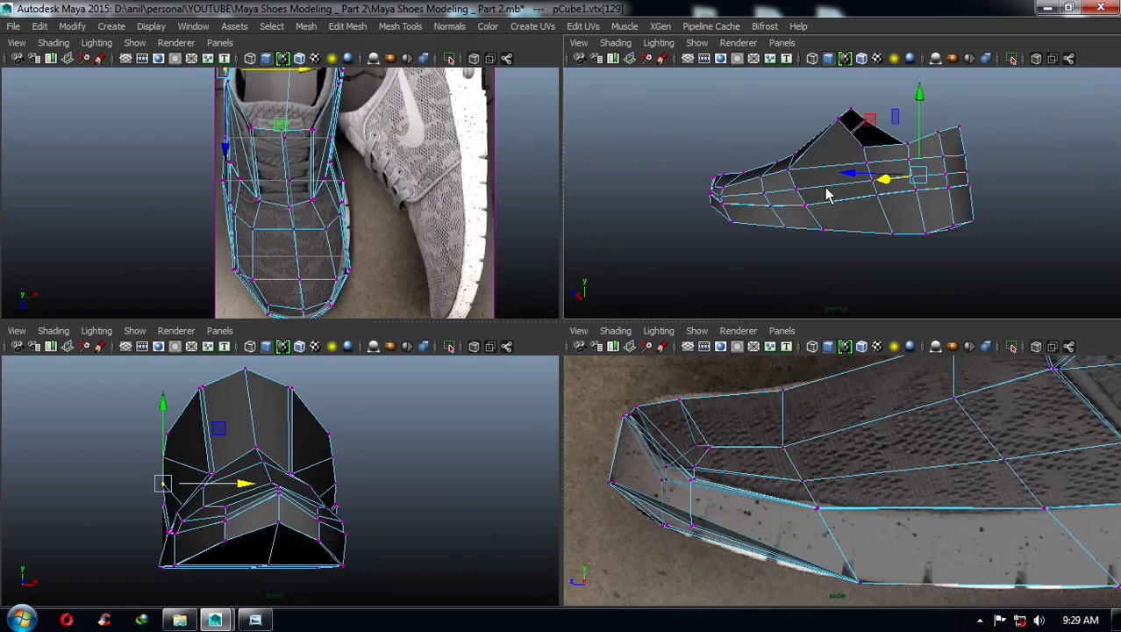
pyautogui.moveTo(825, 188)
pyautogui.keyDown('alt'); pyautogui.mouseDown()
pyautogui.moveTo(826, 200)
pyautogui.moveTo(889, 230)
pyautogui.moveTo(912, 182)
pyautogui.mouseUp(); pyautogui.keyUp('alt')
# - Check the whole shoe in smooth preview (3), then return to the low-poly cage (1)
pyautogui.press('F8')
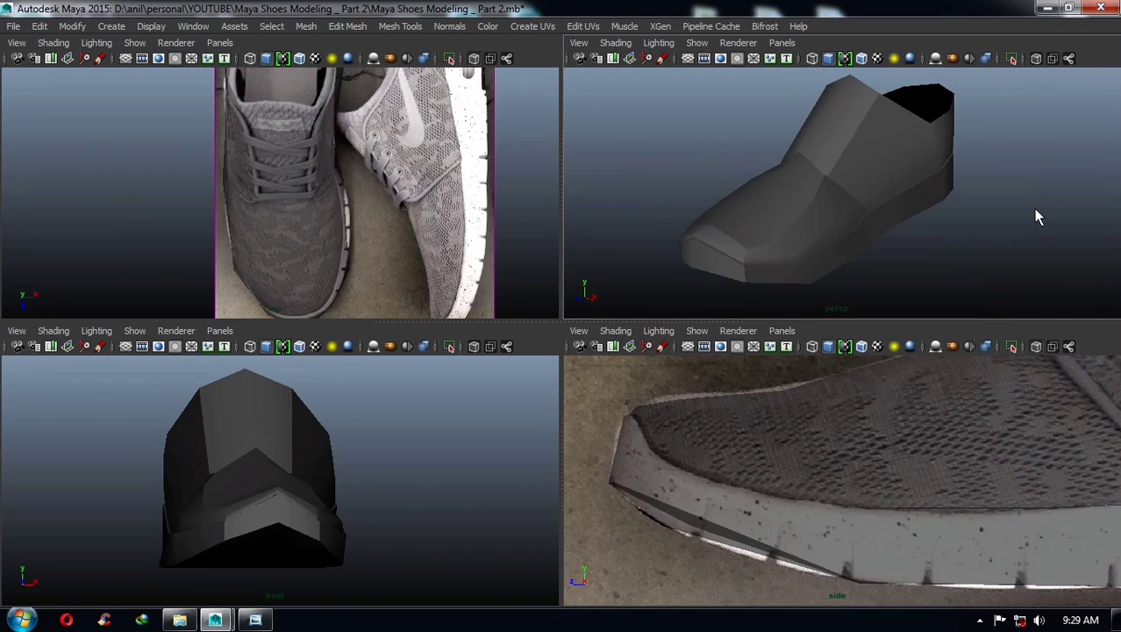
pyautogui.press('3')
pyautogui.click(881, 254)
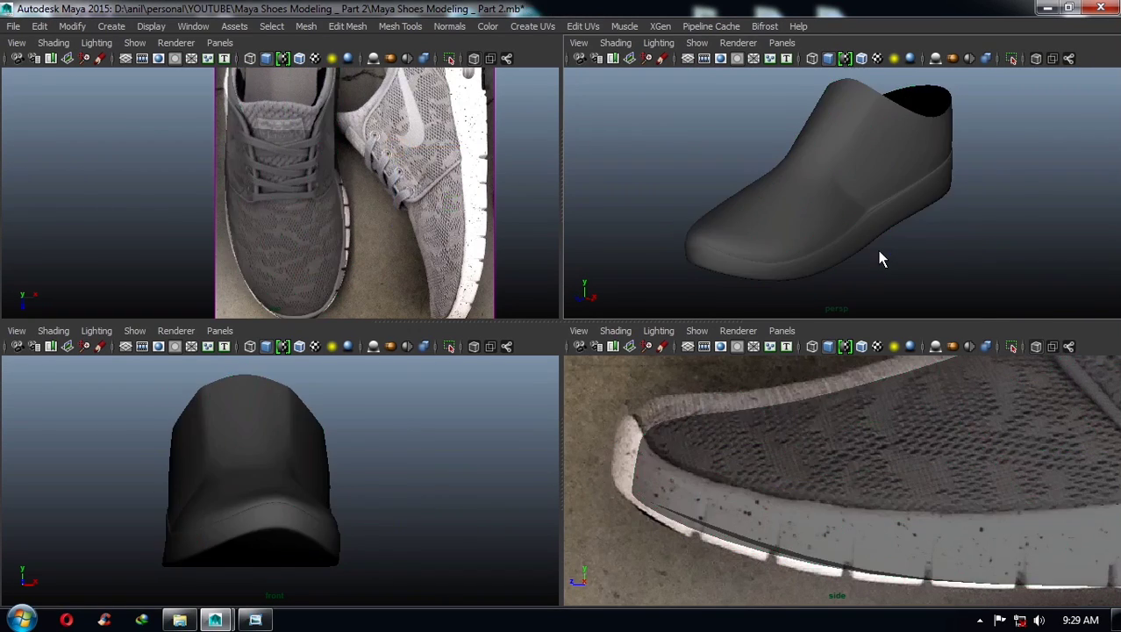
pyautogui.moveTo(881, 253)
pyautogui.keyDown('alt'); pyautogui.mouseDown()
pyautogui.moveTo(886, 293)
pyautogui.moveTo(1087, 278)
pyautogui.moveTo(1081, 314)
pyautogui.moveTo(880, 293)
pyautogui.moveTo(863, 241)
pyautogui.moveTo(883, 263)
pyautogui.moveTo(856, 220)
pyautogui.mouseUp(); pyautogui.keyUp('alt')
pyautogui.click(856, 220)
pyautogui.press('1')
pyautogui.scroll(3, 876, 170)
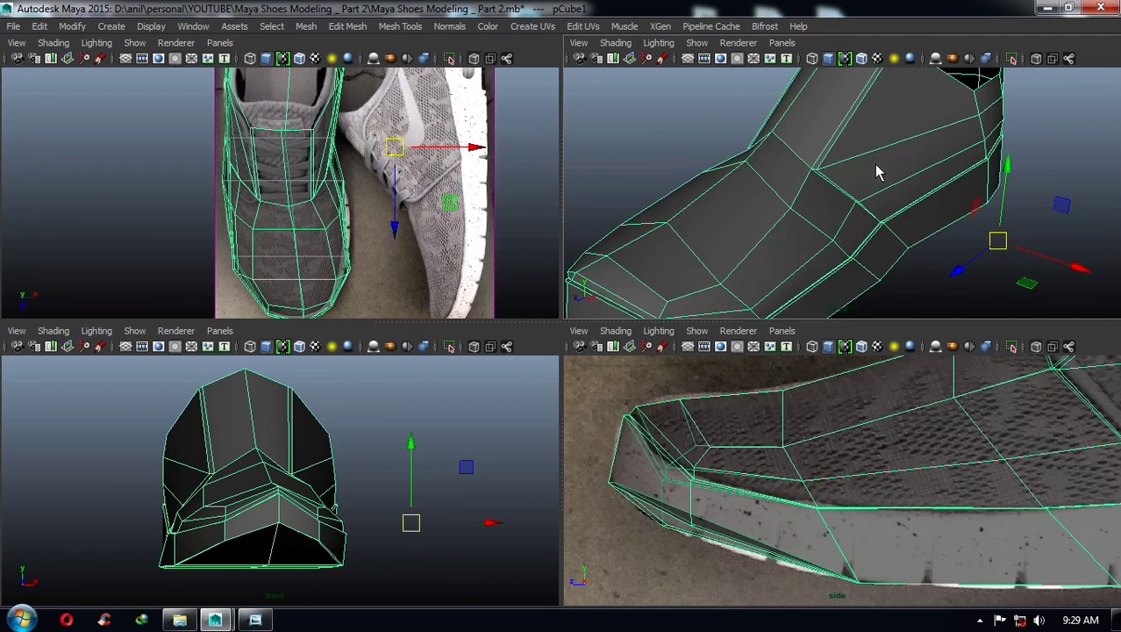
# - Insert a new lengthwise edge loop along the top of the upper
pyautogui.keyDown('alt'); pyautogui.moveTo(877, 170); pyautogui.dragTo(851, 211); pyautogui.keyUp('alt')
pyautogui.keyDown('alt'); pyautogui.moveTo(851, 211); pyautogui.dragTo(897, 206, button='right'); pyautogui.keyUp('alt')
pyautogui.moveTo(898, 206)
pyautogui.keyDown('alt'); pyautogui.mouseDown()
pyautogui.moveTo(851, 200)
pyautogui.moveTo(874, 215)
pyautogui.moveTo(907, 180)
pyautogui.mouseUp(); pyautogui.keyUp('alt')
pyautogui.keyDown('shift'); pyautogui.moveTo(903, 175); pyautogui.dragTo(841, 199, button='right'); pyautogui.keyUp('shift')
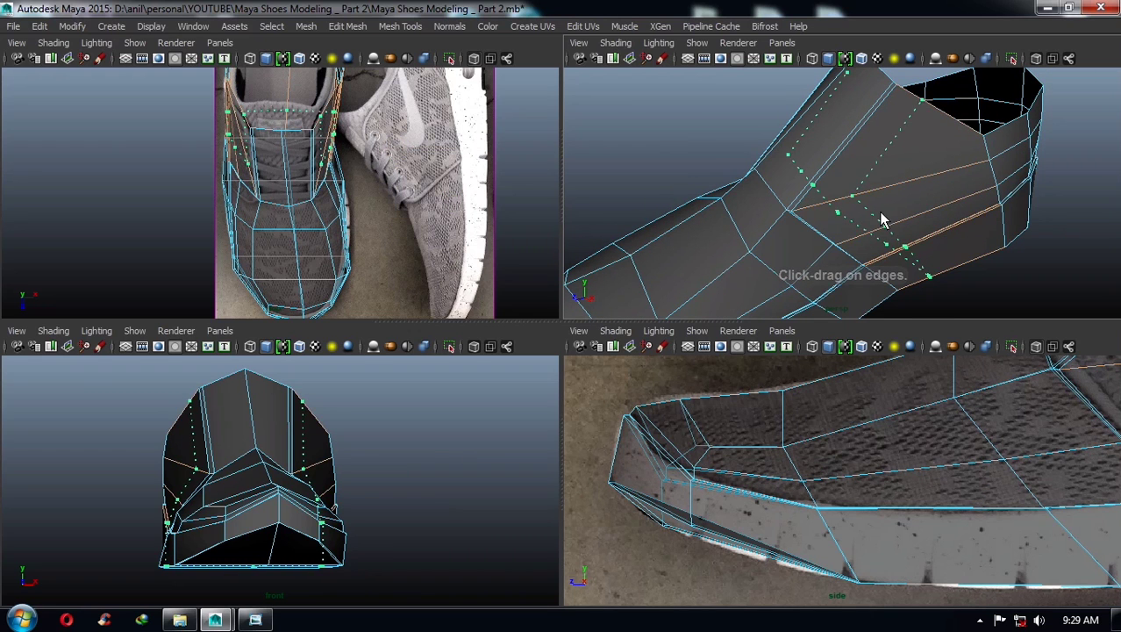
pyautogui.moveTo(884, 220)
pyautogui.mouseDown()
pyautogui.moveTo(760, 110)
pyautogui.moveTo(865, 163)
pyautogui.mouseUp()
pyautogui.press('w')
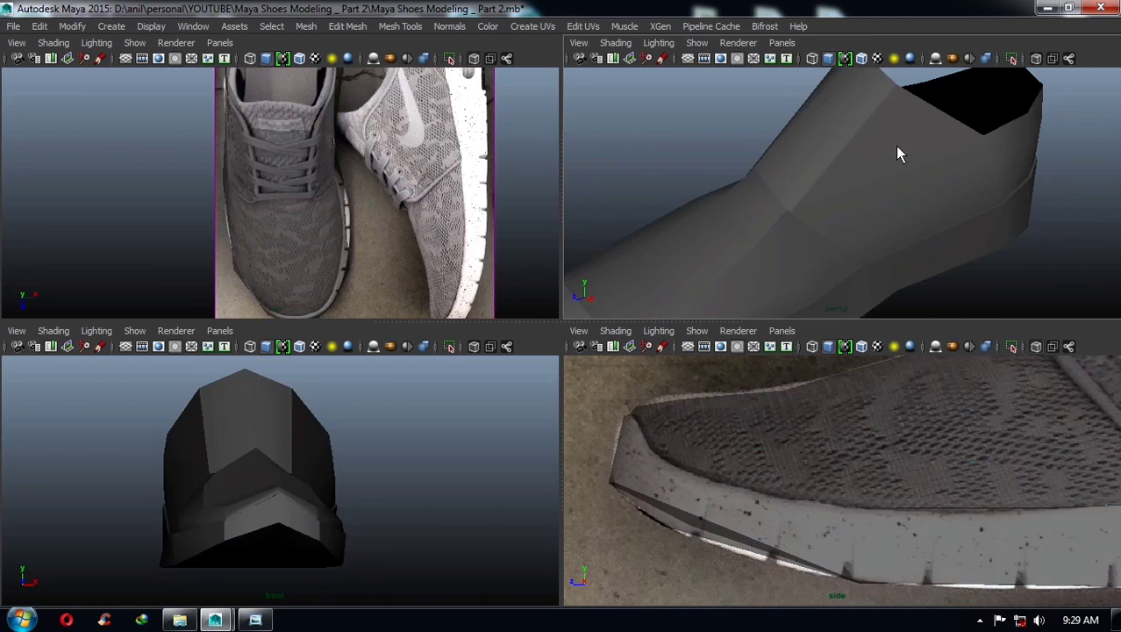
pyautogui.click(897, 154)
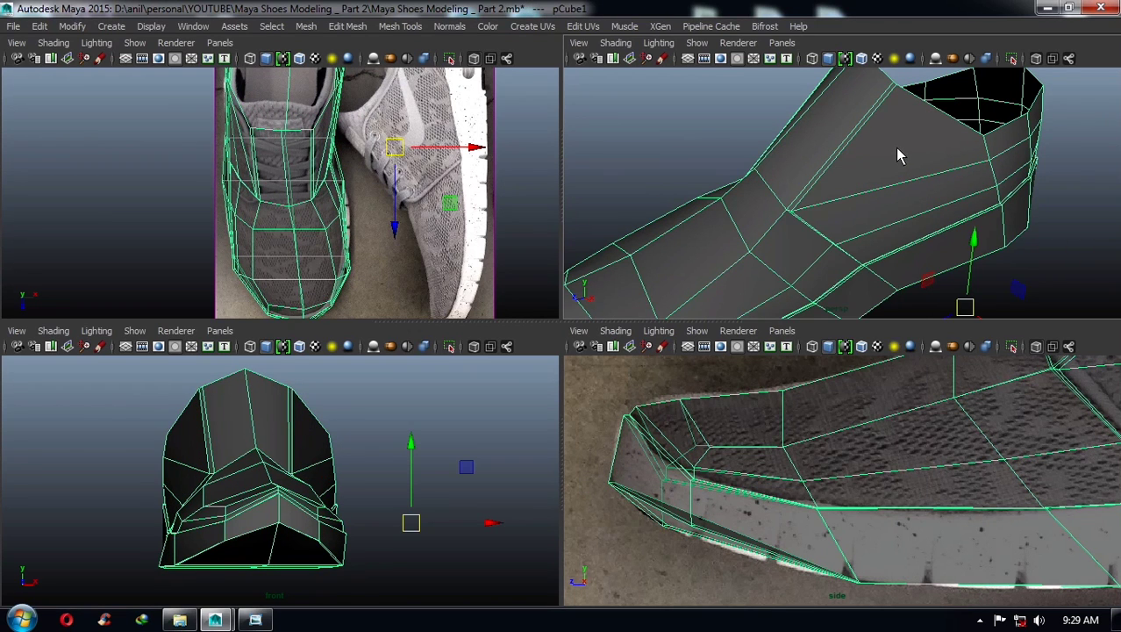
# - Add another lengthwise edge loop beside the lace area and inspect its edges
pyautogui.keyDown('shift'); pyautogui.moveTo(895, 148); pyautogui.dragTo(821, 174, button='right'); pyautogui.keyUp('shift')
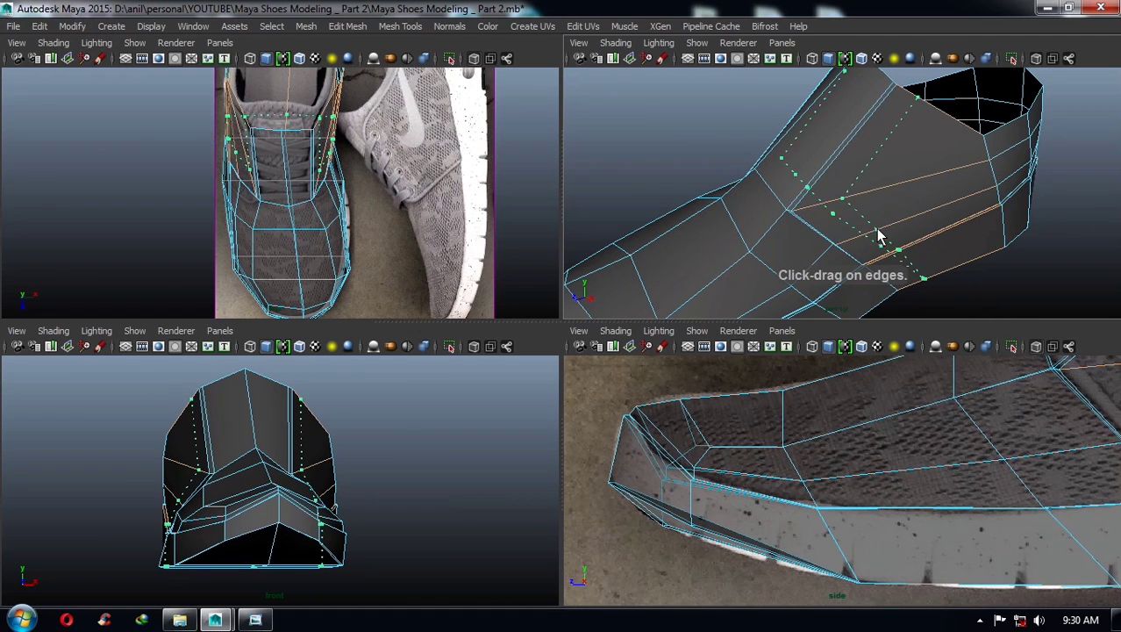
pyautogui.moveTo(880, 235)
pyautogui.mouseDown()
pyautogui.moveTo(864, 243)
pyautogui.moveTo(1013, 243)
pyautogui.moveTo(873, 234)
pyautogui.mouseUp()
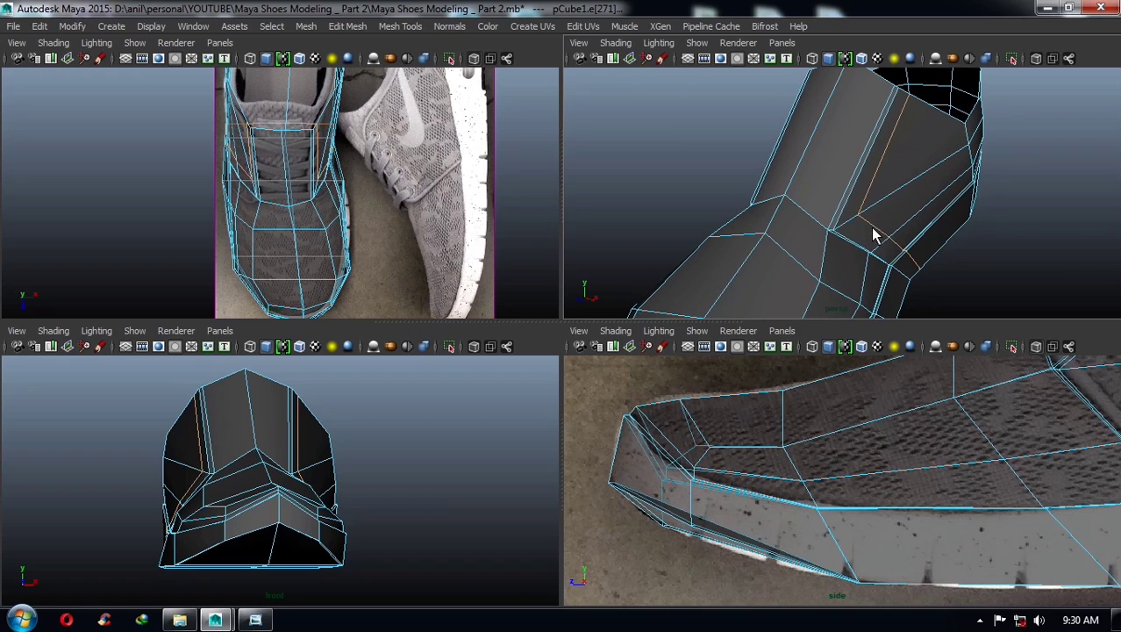
pyautogui.press('w')
pyautogui.moveTo(937, 259)
pyautogui.keyDown('alt'); pyautogui.mouseDown(button='right')
pyautogui.moveTo(889, 281)
pyautogui.moveTo(882, 261)
pyautogui.mouseUp(button='right'); pyautogui.keyUp('alt')
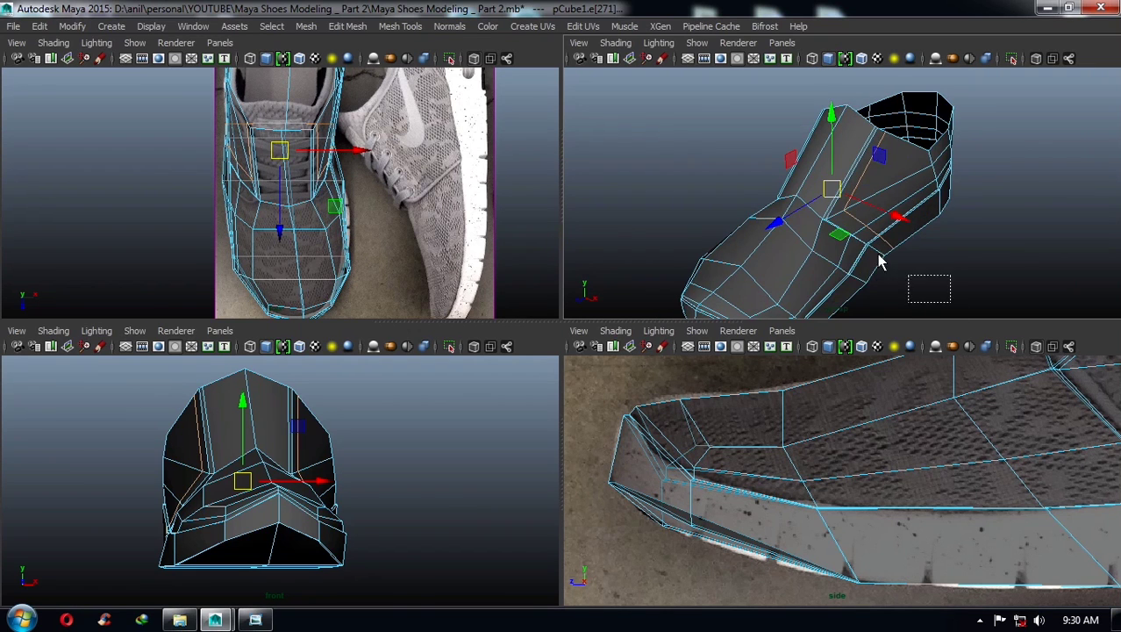
pyautogui.moveTo(854, 229)
pyautogui.keyDown('alt'); pyautogui.mouseDown()
pyautogui.moveTo(951, 258)
pyautogui.moveTo(776, 248)
pyautogui.mouseUp(); pyautogui.keyUp('alt')
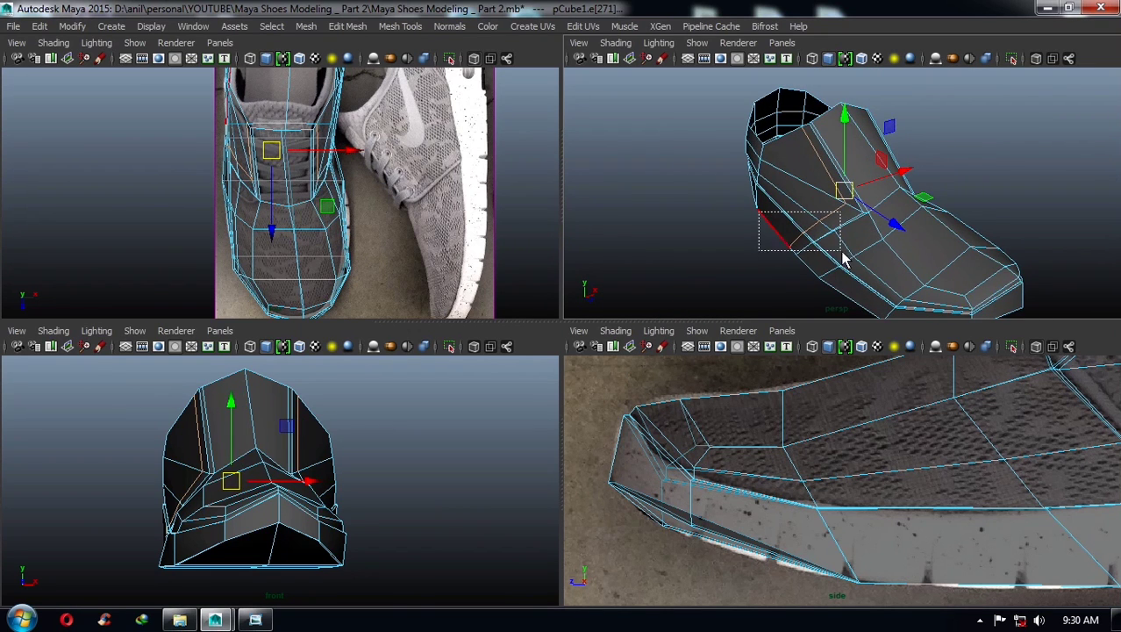
pyautogui.moveTo(842, 259)
pyautogui.mouseDown()
pyautogui.moveTo(856, 265)
pyautogui.moveTo(884, 168)
pyautogui.moveTo(871, 245)
pyautogui.moveTo(822, 200)
pyautogui.mouseUp()
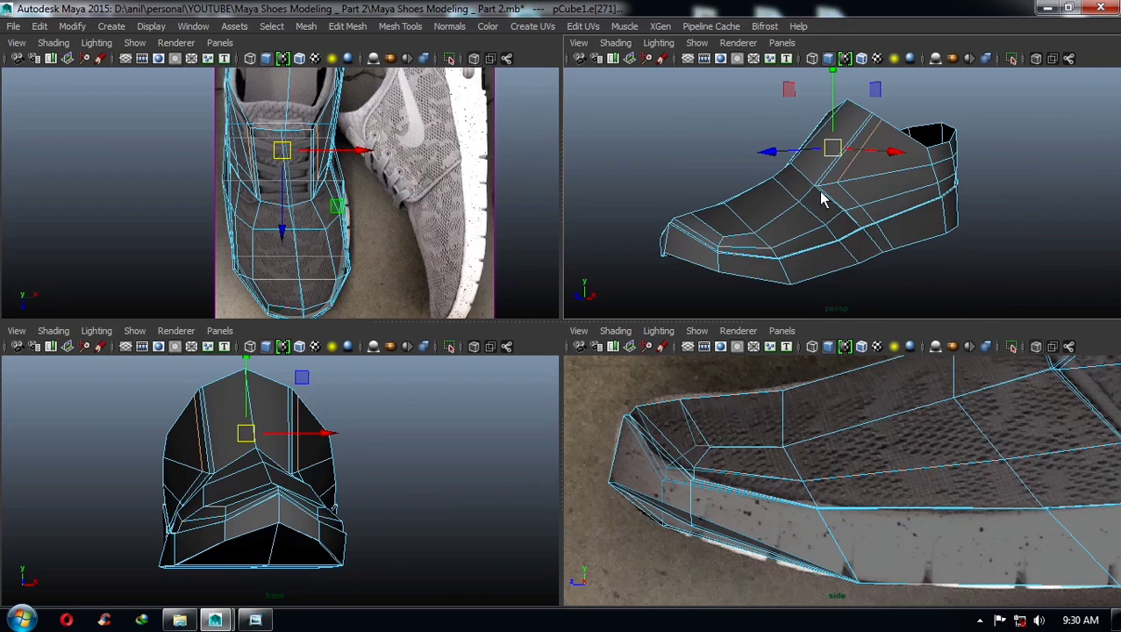
pyautogui.keyDown('alt'); pyautogui.moveTo(822, 200); pyautogui.dragTo(926, 250, button='right'); pyautogui.keyUp('alt')
pyautogui.keyDown('shift'); pyautogui.moveTo(876, 148); pyautogui.dragTo(858, 172, button='right'); pyautogui.keyUp('shift')
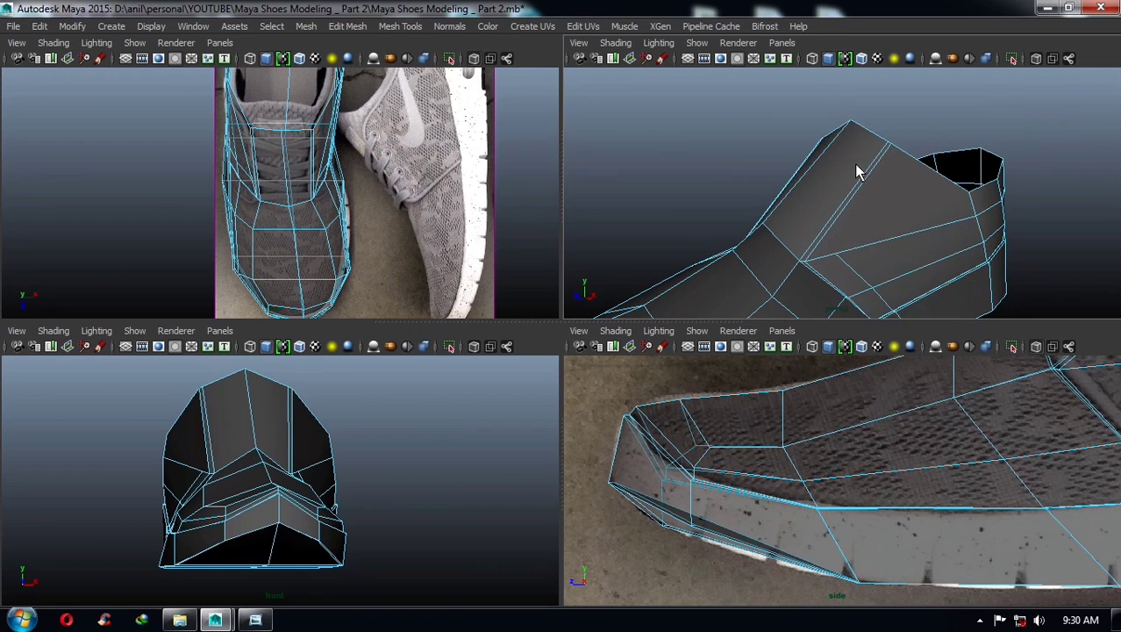
pyautogui.moveTo(858, 171)
pyautogui.keyDown('alt'); pyautogui.mouseDown()
pyautogui.moveTo(881, 243)
pyautogui.moveTo(851, 200)
pyautogui.moveTo(878, 220)
pyautogui.mouseUp(); pyautogui.keyUp('alt')
# - Insert an edge loop on the upper's side edge at about 14.78%
pyautogui.rightClick(882, 149)
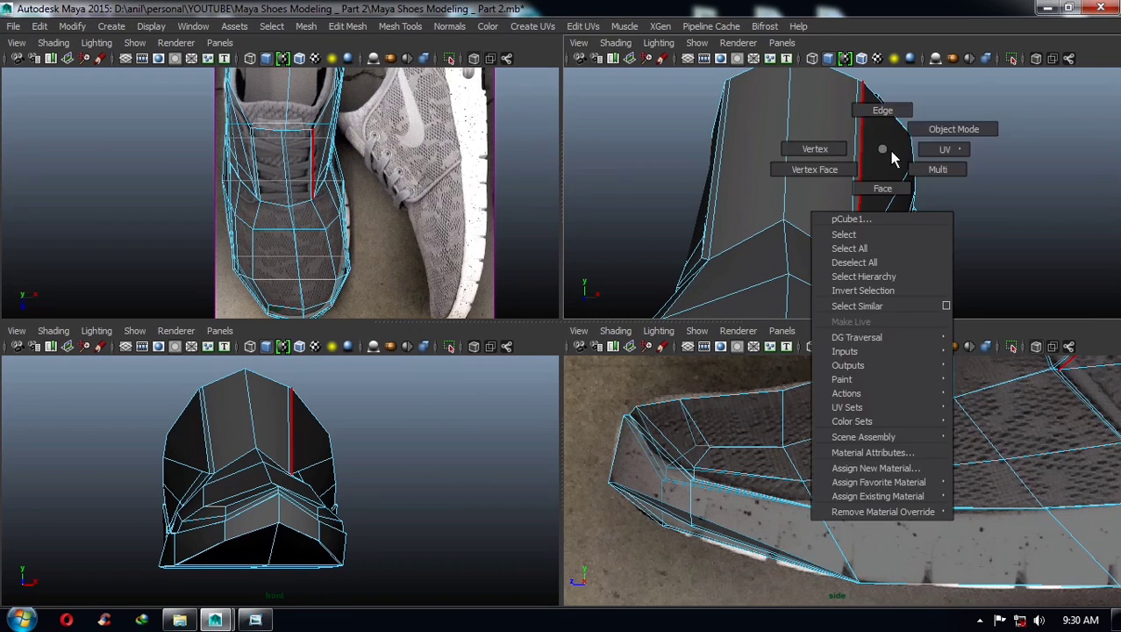
pyautogui.click(886, 166)
pyautogui.keyDown('shift'); pyautogui.moveTo(864, 172); pyautogui.dragTo(821, 195, button='right'); pyautogui.keyUp('shift')
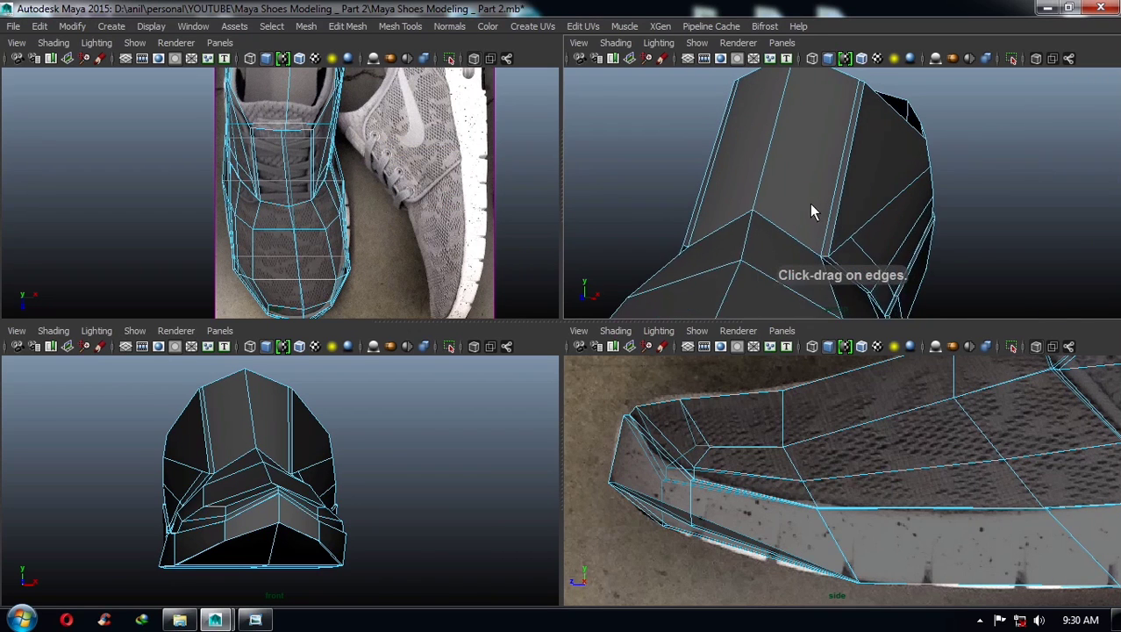
pyautogui.moveTo(811, 207)
pyautogui.keyDown('alt'); pyautogui.mouseDown()
pyautogui.moveTo(855, 251)
pyautogui.moveTo(849, 206)
pyautogui.mouseUp(); pyautogui.keyUp('alt')
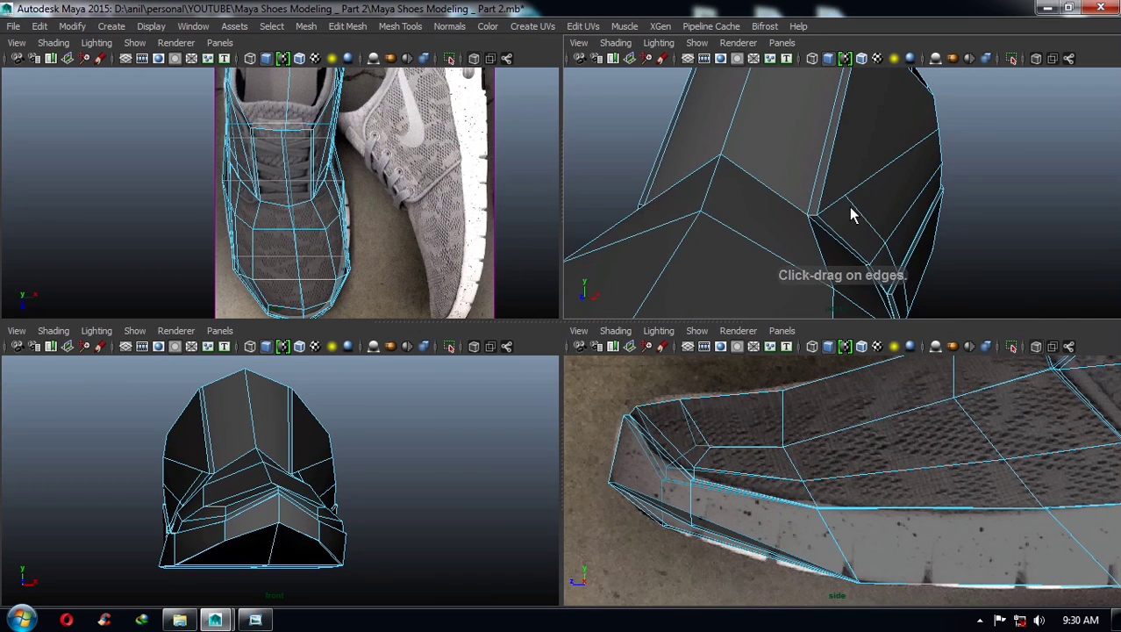
pyautogui.moveTo(846, 150)
pyautogui.mouseDown(button='right')
pyautogui.moveTo(893, 123)
pyautogui.moveTo(849, 133)
pyautogui.mouseUp(button='right')
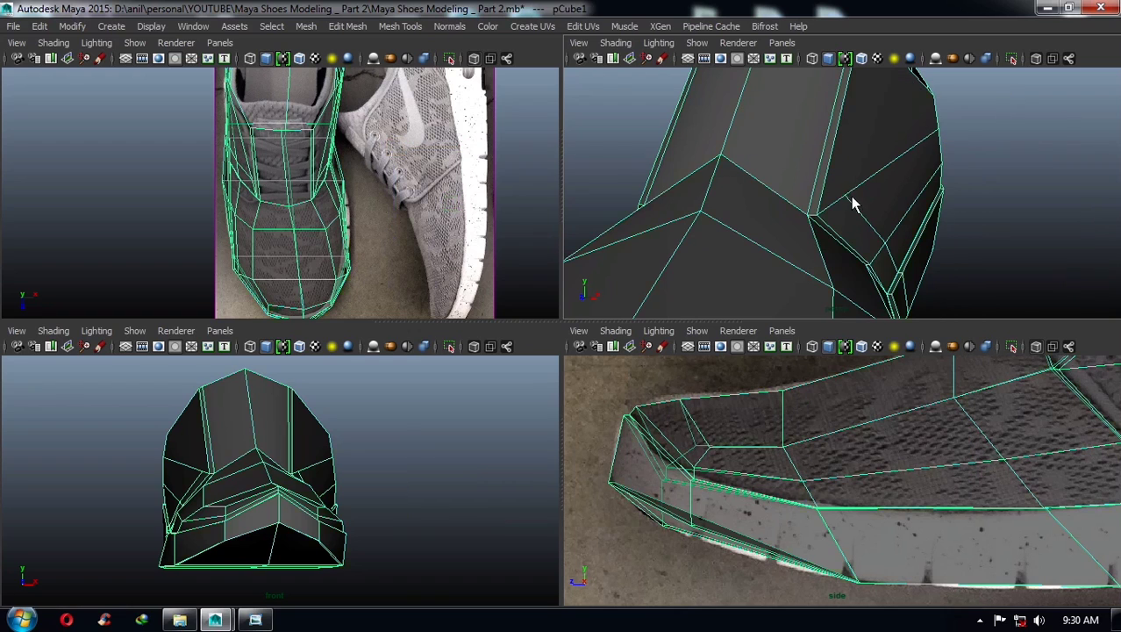
pyautogui.moveTo(860, 207)
pyautogui.keyDown('alt'); pyautogui.mouseDown()
pyautogui.moveTo(876, 221)
pyautogui.moveTo(857, 223)
pyautogui.mouseUp(); pyautogui.keyUp('alt')
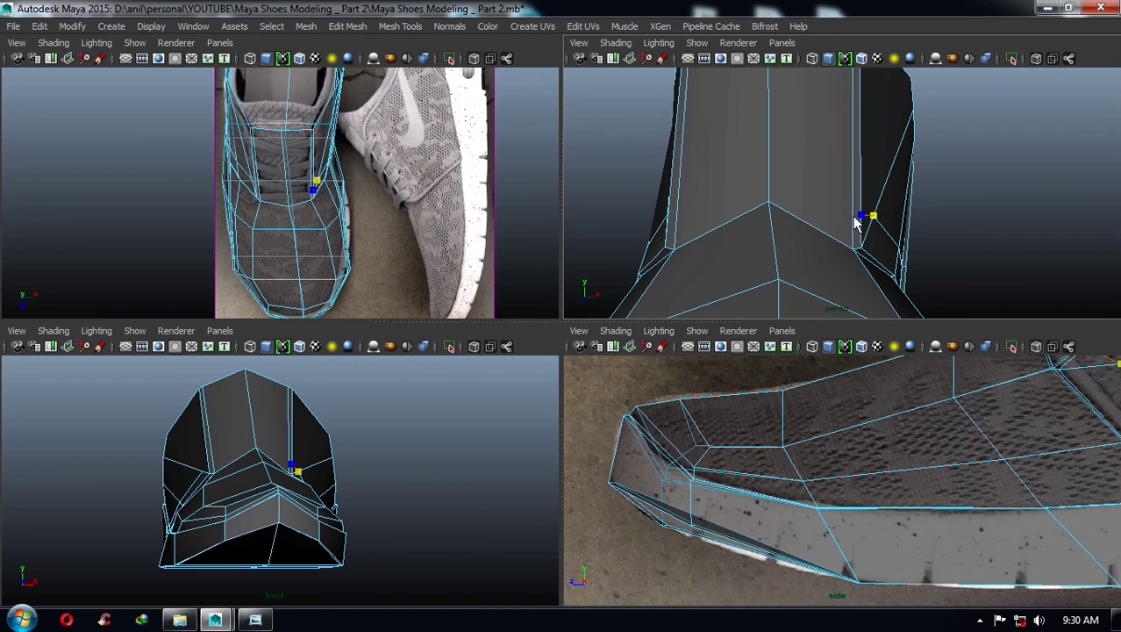
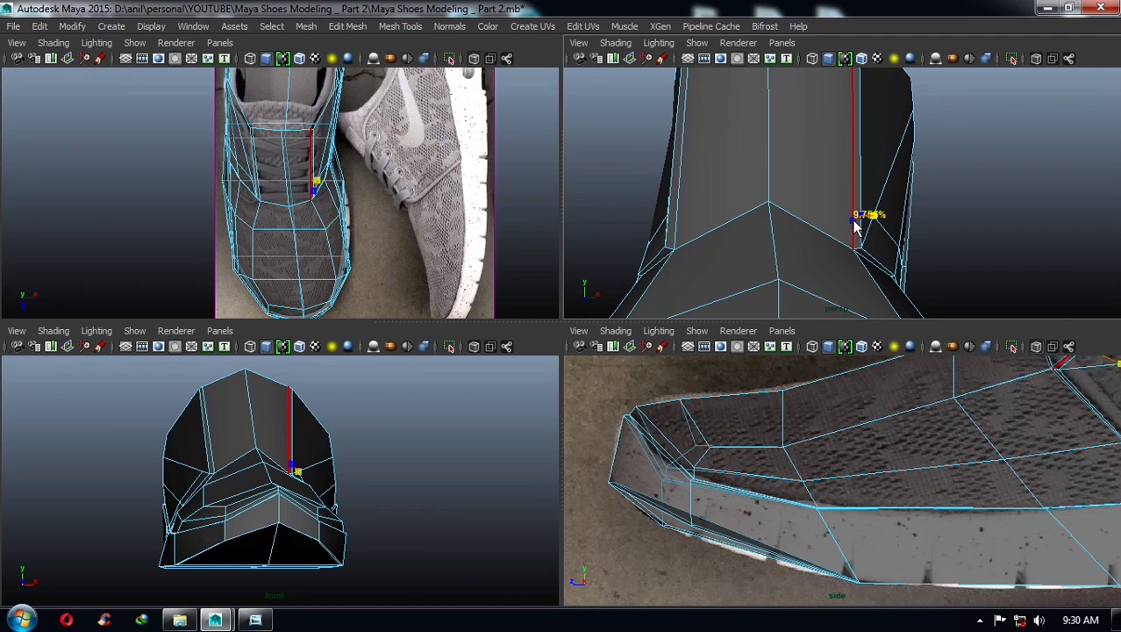
# - Cut a new edge across the front of the upper and commit it
pyautogui.moveTo(857, 223)
pyautogui.keyDown('alt'); pyautogui.mouseDown()
pyautogui.moveTo(692, 219)
pyautogui.moveTo(689, 268)
pyautogui.mouseUp(); pyautogui.keyUp('alt')
pyautogui.click(659, 216)
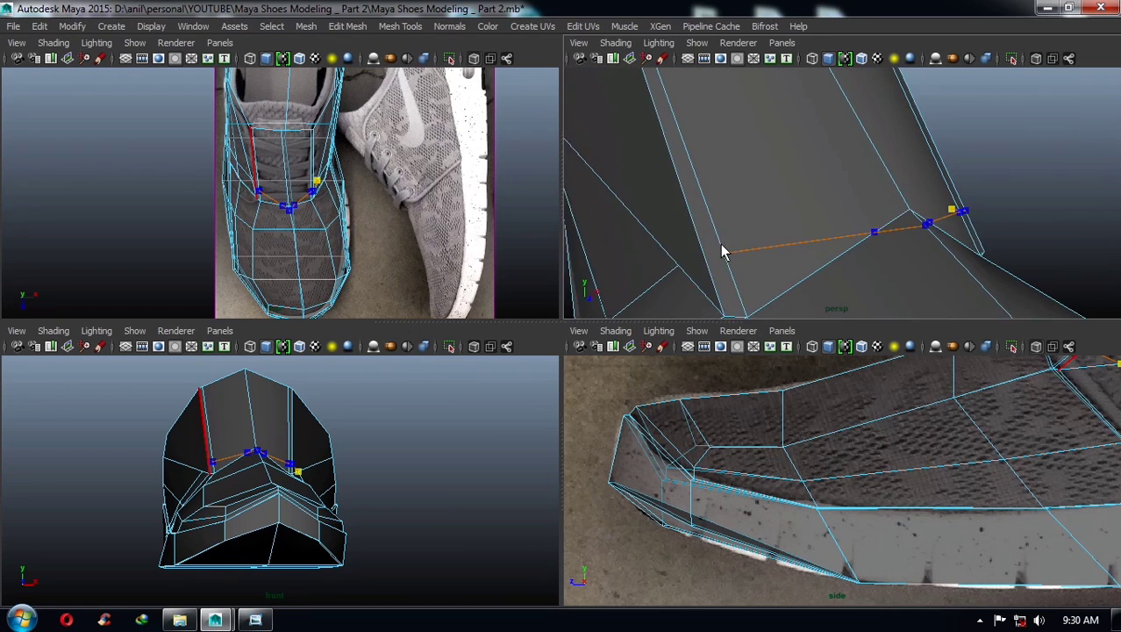
pyautogui.click(697, 268)
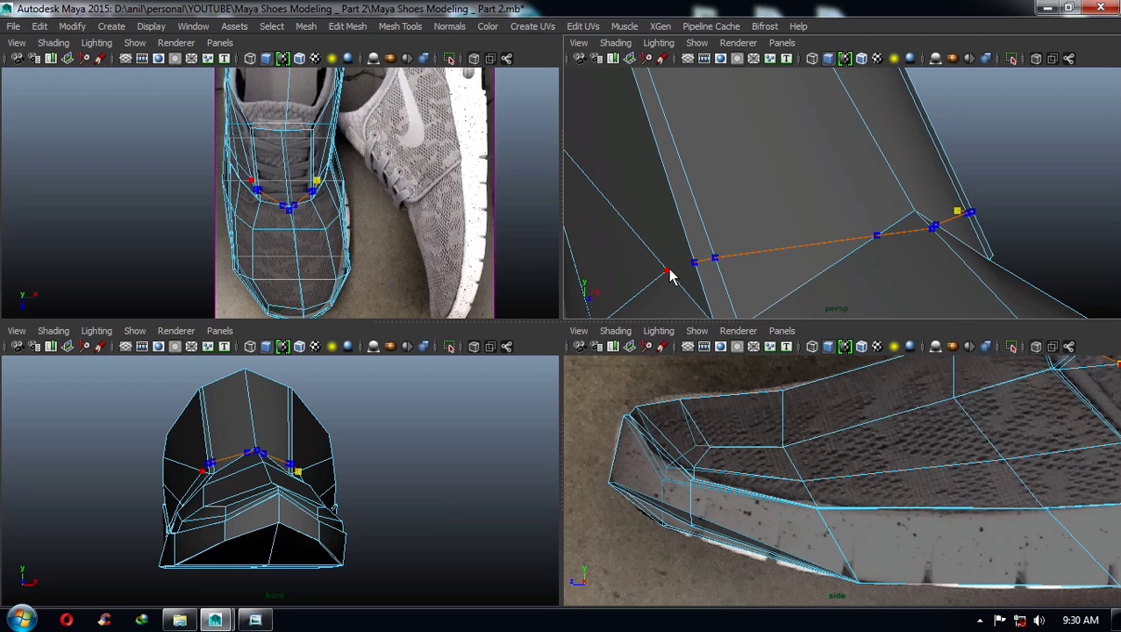
pyautogui.press('Return')
# - Cut a second three-point edge across the toe-box faces and commit it
pyautogui.moveTo(946, 218)
pyautogui.keyDown('alt'); pyautogui.mouseDown()
pyautogui.moveTo(939, 263)
pyautogui.moveTo(919, 270)
pyautogui.moveTo(836, 256)
pyautogui.moveTo(871, 243)
pyautogui.mouseUp(); pyautogui.keyUp('alt')
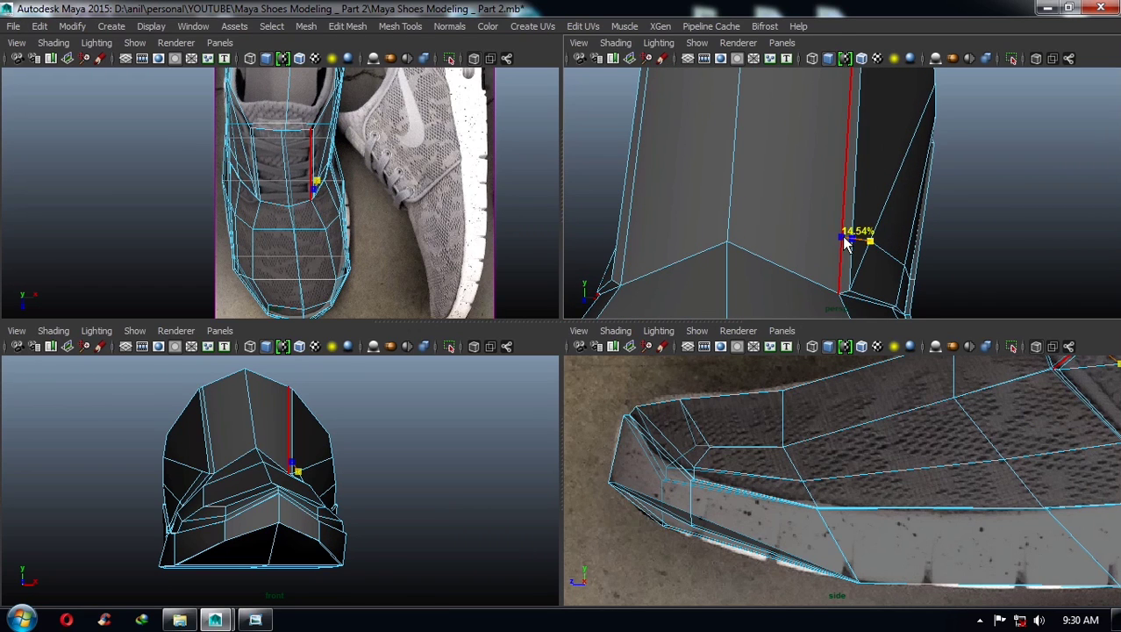
pyautogui.moveTo(847, 244)
pyautogui.keyDown('alt'); pyautogui.mouseDown()
pyautogui.moveTo(791, 233)
pyautogui.moveTo(820, 257)
pyautogui.mouseUp(); pyautogui.keyUp('alt')
pyautogui.click(794, 254)
pyautogui.click(744, 272)
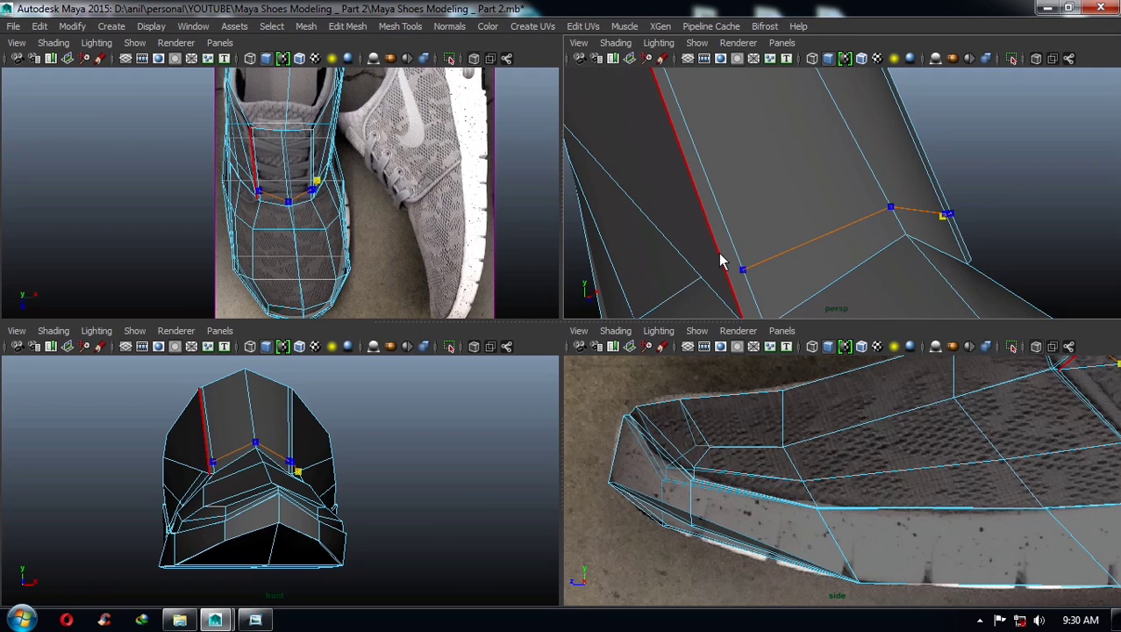
pyautogui.click(727, 273)
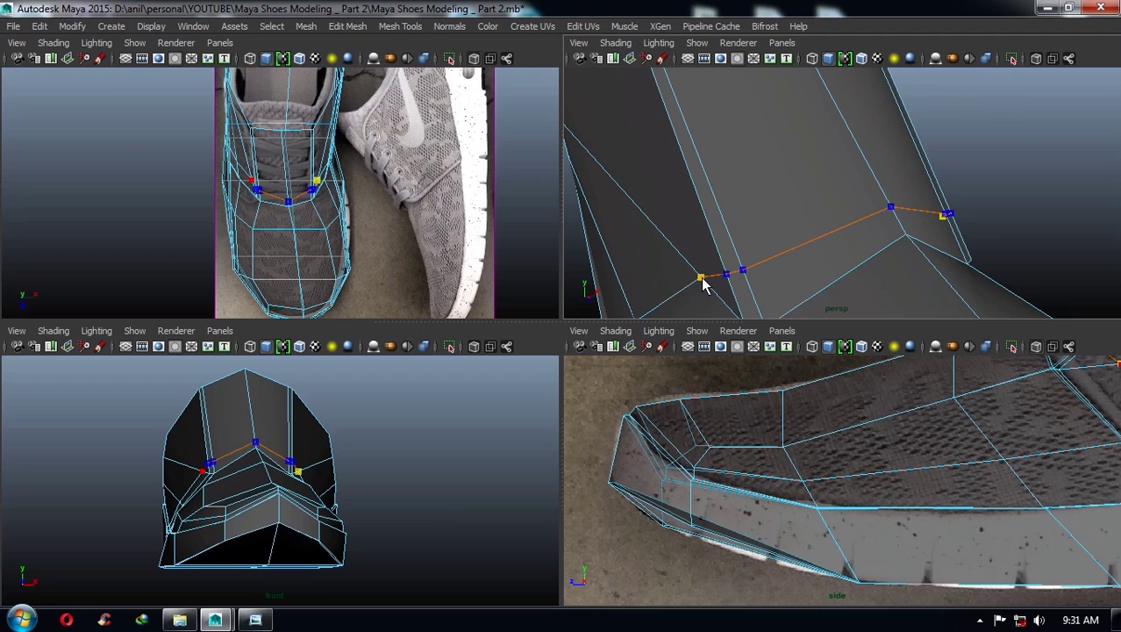
pyautogui.rightClick(702, 280)
# - Preview the shoe smoothed and inspect it from the heel
pyautogui.moveTo(706, 283)
pyautogui.keyDown('alt'); pyautogui.mouseDown()
pyautogui.moveTo(831, 250)
pyautogui.moveTo(907, 258)
pyautogui.moveTo(767, 263)
pyautogui.moveTo(688, 230)
pyautogui.moveTo(784, 232)
pyautogui.mouseUp(); pyautogui.keyUp('alt')
pyautogui.press('3')
pyautogui.press('F11')
pyautogui.moveTo(814, 132); pyautogui.dragTo(876, 113, button='right')
pyautogui.scroll(-3, 800, 165)
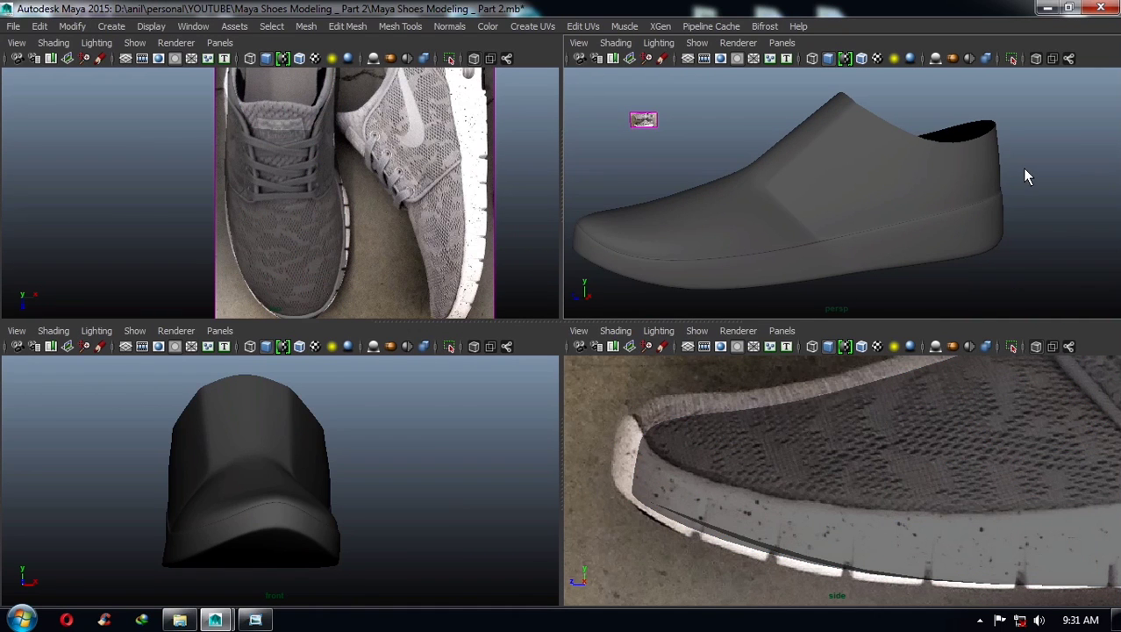
pyautogui.moveTo(1026, 175)
pyautogui.keyDown('alt'); pyautogui.mouseDown()
pyautogui.moveTo(1021, 220)
pyautogui.moveTo(1084, 206)
pyautogui.moveTo(882, 215)
pyautogui.mouseUp(); pyautogui.keyUp('alt')
pyautogui.scroll(3, 847, 168)
# - Insert two edge loops along the top and side of the shoe upper
pyautogui.click(864, 175)
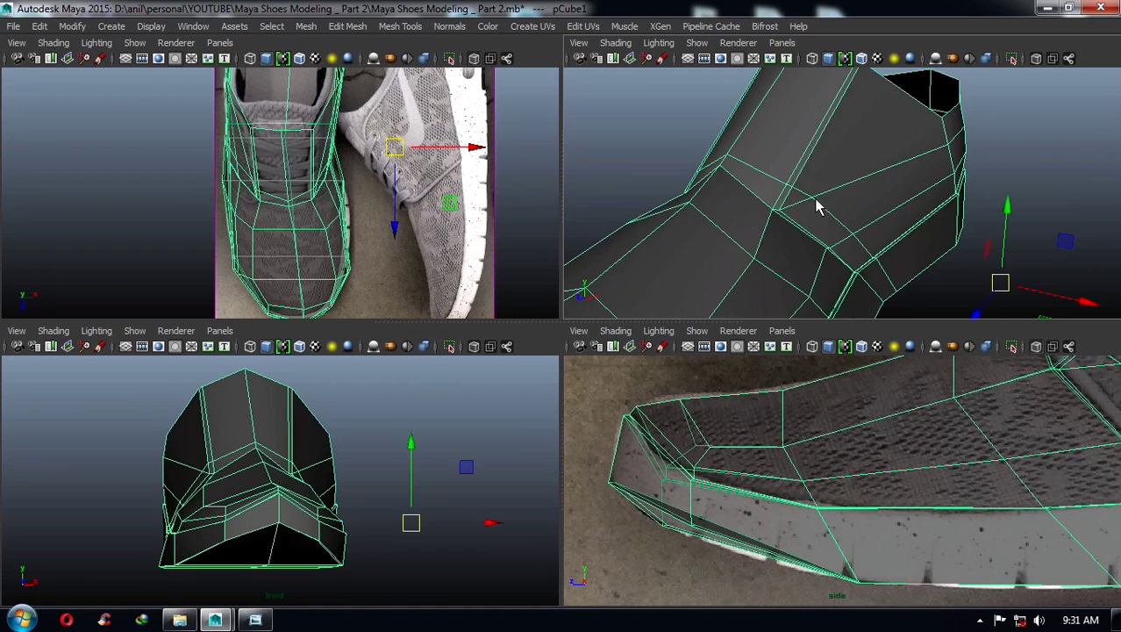
pyautogui.scroll(3, 895, 245)
pyautogui.scroll(2, 816, 184)
pyautogui.keyDown('shift'); pyautogui.moveTo(816, 184); pyautogui.dragTo(746, 185, button='right'); pyautogui.keyUp('shift')
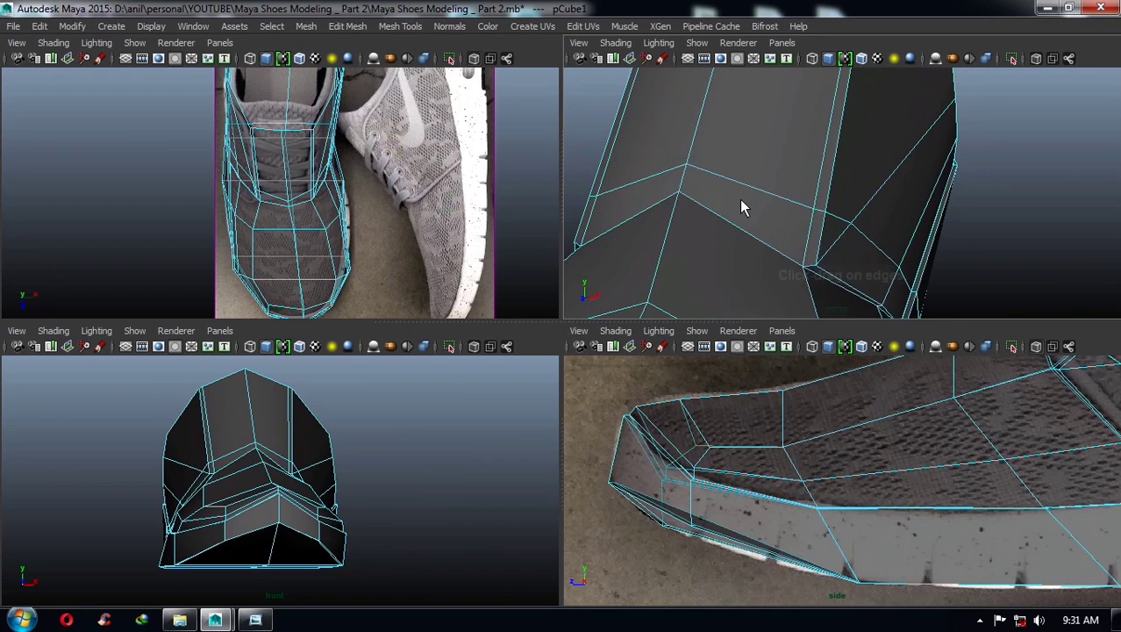
pyautogui.scroll(2, 805, 226)
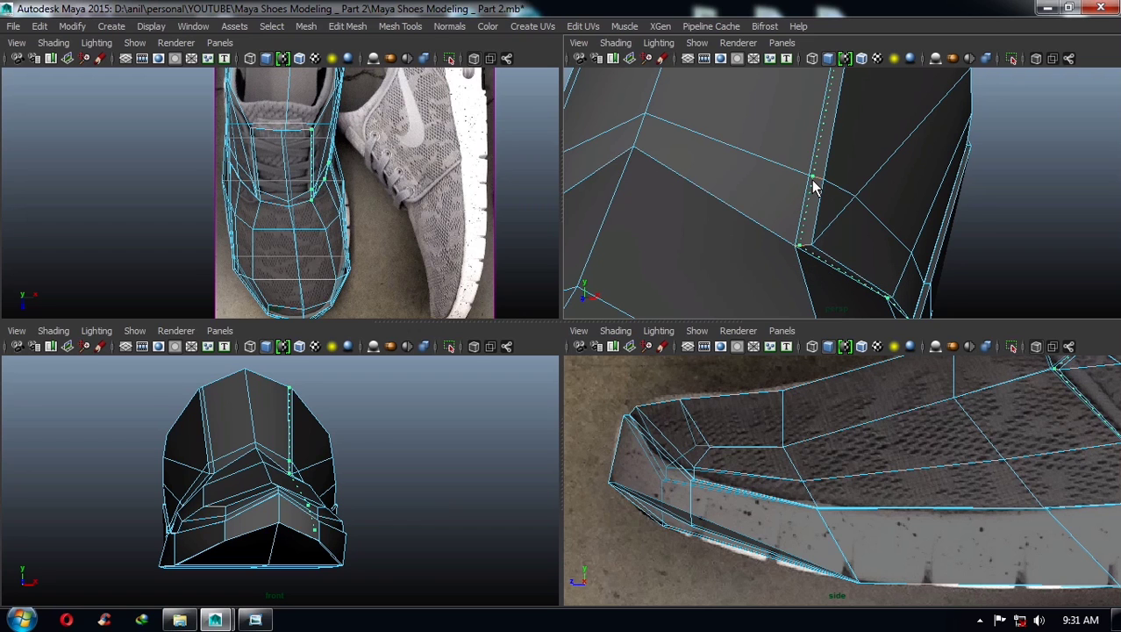
pyautogui.click(811, 180)
pyautogui.moveTo(812, 180)
pyautogui.keyDown('alt'); pyautogui.mouseDown()
pyautogui.moveTo(800, 209)
pyautogui.moveTo(758, 201)
pyautogui.moveTo(834, 208)
pyautogui.moveTo(700, 235)
pyautogui.mouseUp(); pyautogui.keyUp('alt')
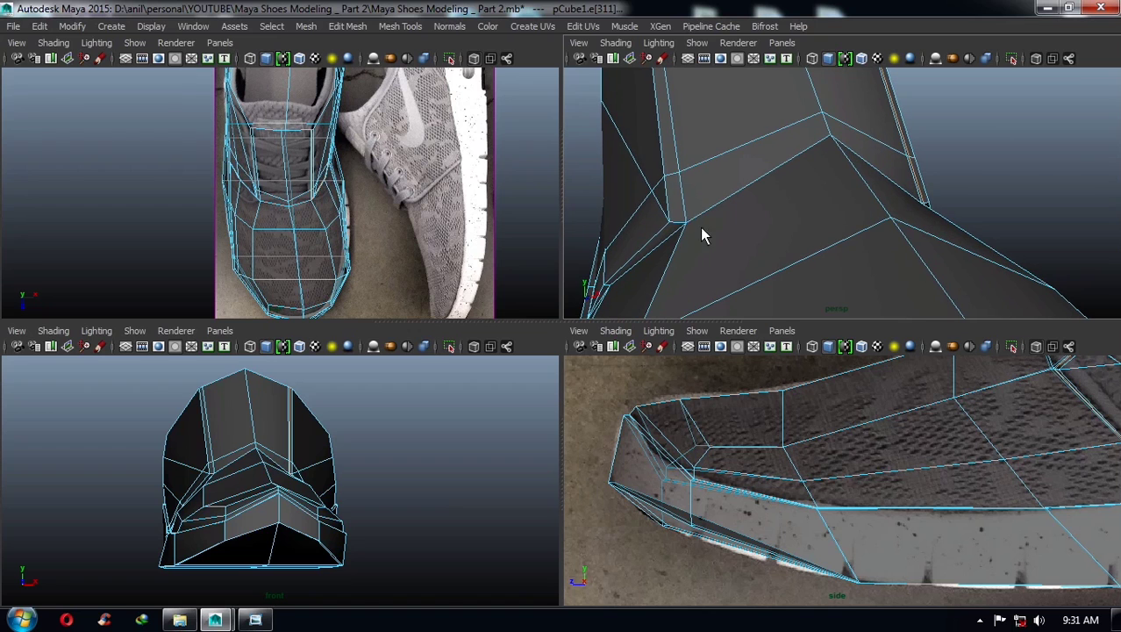
pyautogui.click(677, 180)
pyautogui.moveTo(677, 180)
pyautogui.keyDown('alt'); pyautogui.mouseDown()
pyautogui.moveTo(776, 213)
pyautogui.moveTo(768, 235)
pyautogui.mouseUp(); pyautogui.keyUp('alt')
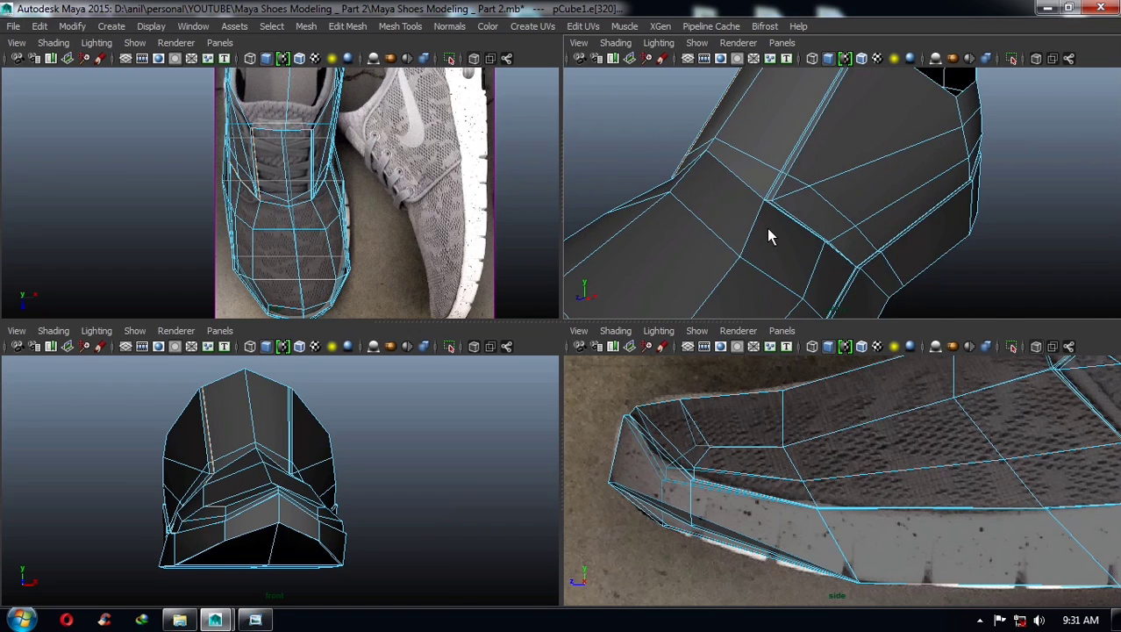
# - Check the smoothed shoe from around, then return to the unsmoothed cage
pyautogui.press('3')
pyautogui.press('w')
pyautogui.keyDown('alt'); pyautogui.moveTo(875, 250); pyautogui.dragTo(846, 138); pyautogui.keyUp('alt')
pyautogui.moveTo(846, 138); pyautogui.dragTo(877, 105, button='right')
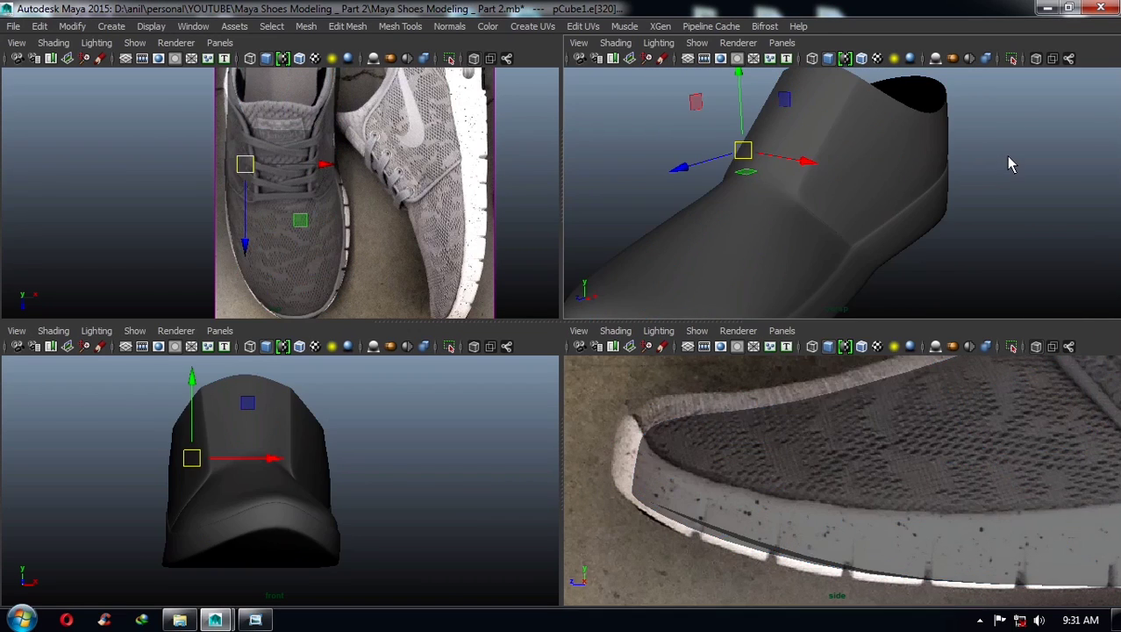
pyautogui.click(1009, 164)
pyautogui.moveTo(1009, 164)
pyautogui.keyDown('alt'); pyautogui.mouseDown()
pyautogui.moveTo(959, 208)
pyautogui.moveTo(939, 200)
pyautogui.moveTo(884, 231)
pyautogui.moveTo(1013, 212)
pyautogui.moveTo(1064, 237)
pyautogui.moveTo(994, 248)
pyautogui.moveTo(834, 225)
pyautogui.moveTo(866, 208)
pyautogui.moveTo(836, 240)
pyautogui.moveTo(829, 193)
pyautogui.moveTo(876, 221)
pyautogui.moveTo(835, 185)
pyautogui.mouseUp(); pyautogui.keyUp('alt')
pyautogui.click(838, 166)
pyautogui.press('1')
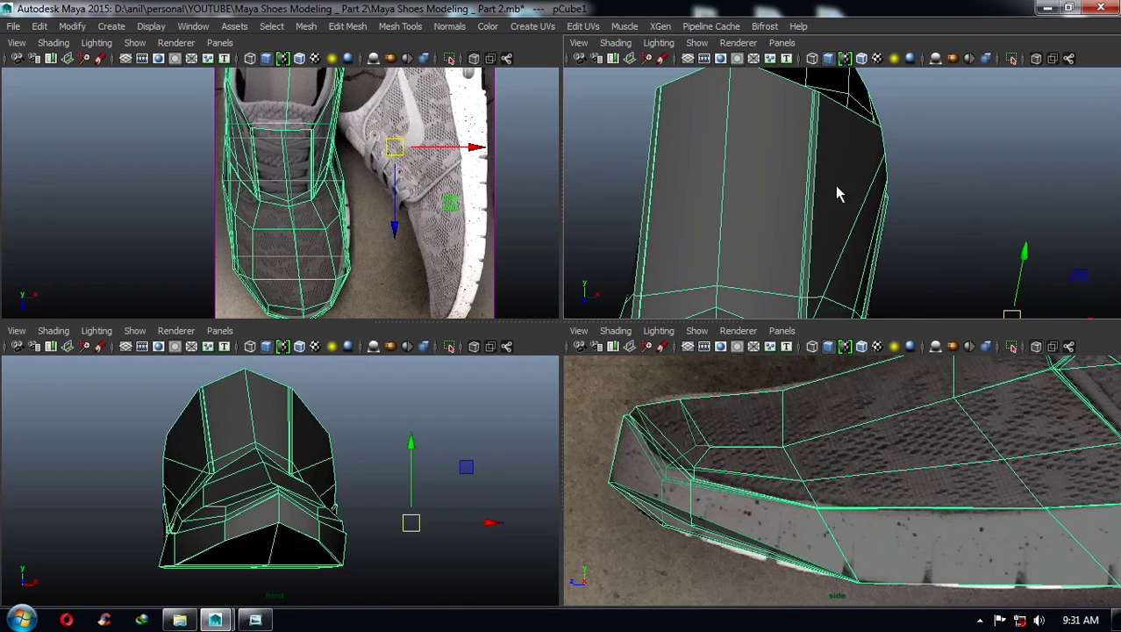
# - Insert two more edge loops near the toe of the upper
pyautogui.keyDown('shift'); pyautogui.moveTo(835, 186); pyautogui.dragTo(761, 211, button='right'); pyautogui.keyUp('shift')
pyautogui.moveTo(761, 210)
pyautogui.keyDown('alt'); pyautogui.mouseDown()
pyautogui.moveTo(758, 160)
pyautogui.moveTo(808, 166)
pyautogui.moveTo(792, 199)
pyautogui.mouseUp(); pyautogui.keyUp('alt')
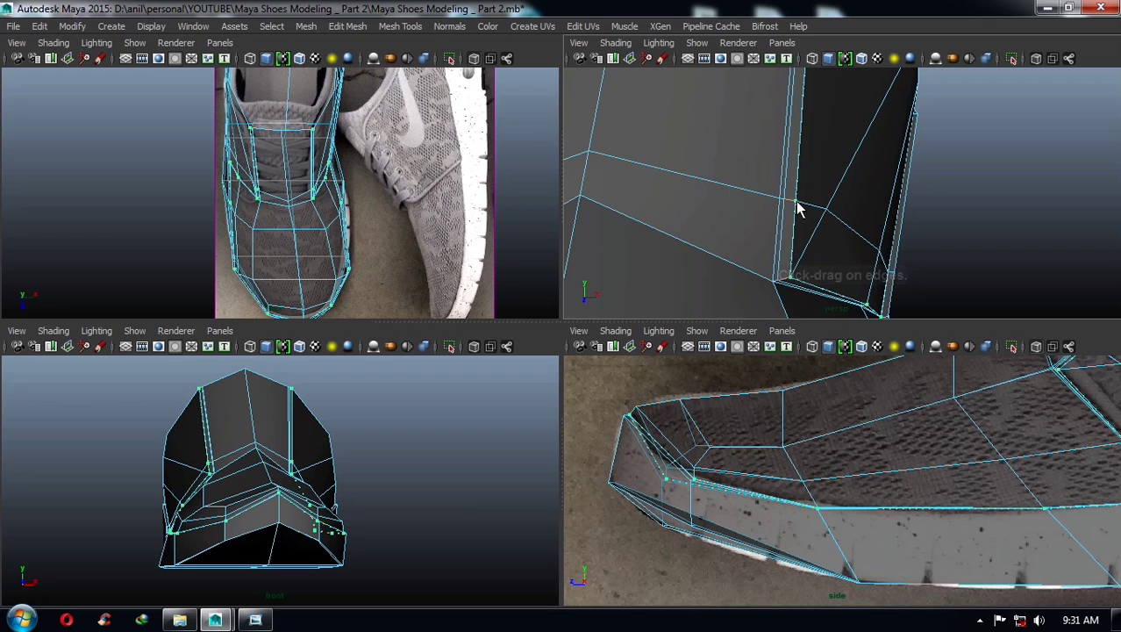
pyautogui.keyDown('ctrl'); pyautogui.click(794, 202); pyautogui.keyUp('ctrl')
pyautogui.moveTo(824, 213)
pyautogui.keyDown('alt'); pyautogui.mouseDown()
pyautogui.moveTo(751, 182)
pyautogui.moveTo(754, 212)
pyautogui.moveTo(757, 180)
pyautogui.moveTo(892, 143)
pyautogui.moveTo(915, 157)
pyautogui.moveTo(783, 214)
pyautogui.moveTo(939, 208)
pyautogui.moveTo(863, 230)
pyautogui.moveTo(933, 191)
pyautogui.moveTo(857, 212)
pyautogui.moveTo(1001, 233)
pyautogui.mouseUp(); pyautogui.keyUp('alt')
pyautogui.click(814, 224)
# - Check the smoothed result from the heel and reselect the shoe mesh
pyautogui.press('3')
pyautogui.press('w')
pyautogui.scroll(-5, 818, 222)
pyautogui.click(1014, 130)
pyautogui.moveTo(1018, 132)
pyautogui.keyDown('alt'); pyautogui.mouseDown()
pyautogui.moveTo(1066, 190)
pyautogui.moveTo(934, 206)
pyautogui.moveTo(717, 197)
pyautogui.moveTo(917, 191)
pyautogui.moveTo(832, 187)
pyautogui.moveTo(873, 208)
pyautogui.moveTo(887, 179)
pyautogui.moveTo(815, 142)
pyautogui.moveTo(846, 176)
pyautogui.moveTo(825, 213)
pyautogui.moveTo(881, 214)
pyautogui.moveTo(796, 184)
pyautogui.moveTo(834, 195)
pyautogui.moveTo(828, 183)
pyautogui.moveTo(852, 180)
pyautogui.mouseUp(); pyautogui.keyUp('alt')
pyautogui.click(826, 162)
# - Select the faces along the top of the tongue and extrude them
pyautogui.press('1')
pyautogui.moveTo(851, 180); pyautogui.dragTo(843, 188, button='right')
pyautogui.click(843, 188)
pyautogui.keyDown('shift'); pyautogui.click(811, 165); pyautogui.keyUp('shift')
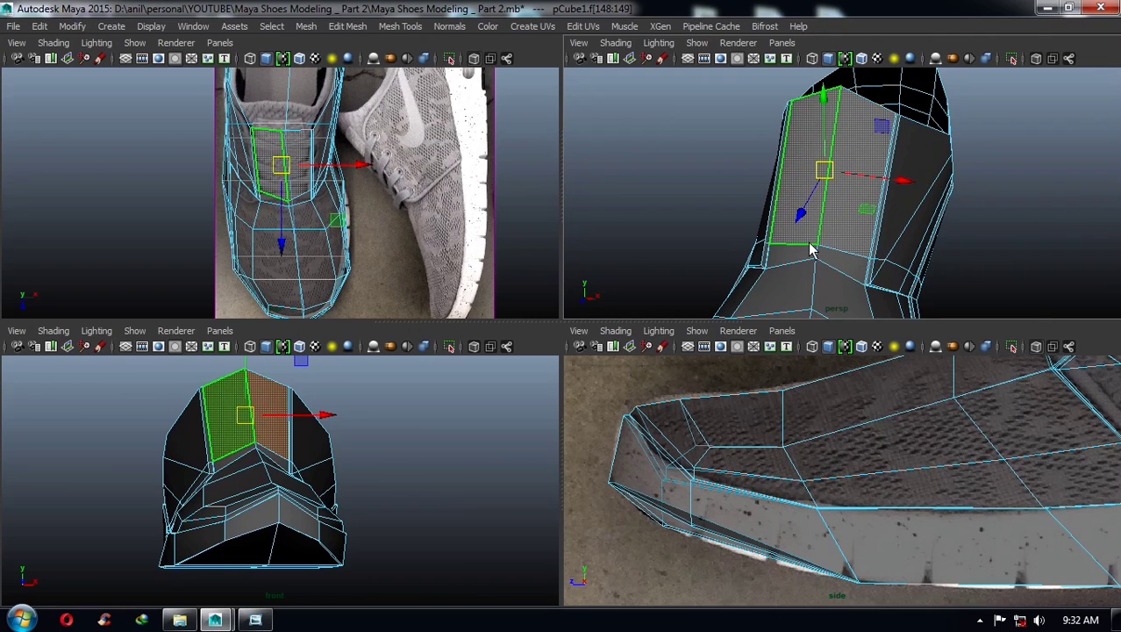
pyautogui.hotkey('ctrl', 'z')
pyautogui.moveTo(893, 273)
pyautogui.keyDown('alt'); pyautogui.mouseDown()
pyautogui.moveTo(813, 250)
pyautogui.moveTo(869, 230)
pyautogui.mouseUp(); pyautogui.keyUp('alt')
pyautogui.keyDown('shift'); pyautogui.moveTo(873, 166); pyautogui.dragTo(886, 211, button='right'); pyautogui.keyUp('shift')
# - Raise the extruded tongue strip and check it with smooth preview
pyautogui.moveTo(886, 211)
pyautogui.keyDown('alt'); pyautogui.mouseDown()
pyautogui.moveTo(864, 188)
pyautogui.moveTo(800, 170)
pyautogui.mouseUp(); pyautogui.keyUp('alt')
pyautogui.keyDown('alt'); pyautogui.moveTo(738, 221); pyautogui.dragTo(756, 214); pyautogui.keyUp('alt')
pyautogui.press('f')
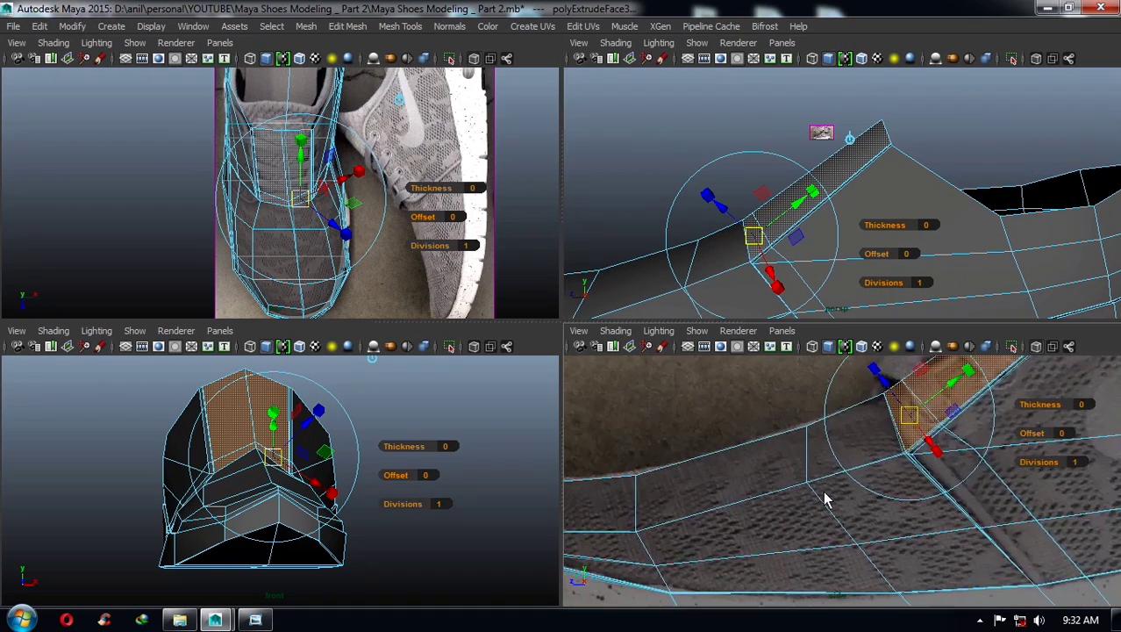
pyautogui.keyDown('alt'); pyautogui.moveTo(901, 471); pyautogui.dragTo(816, 482); pyautogui.keyUp('alt')
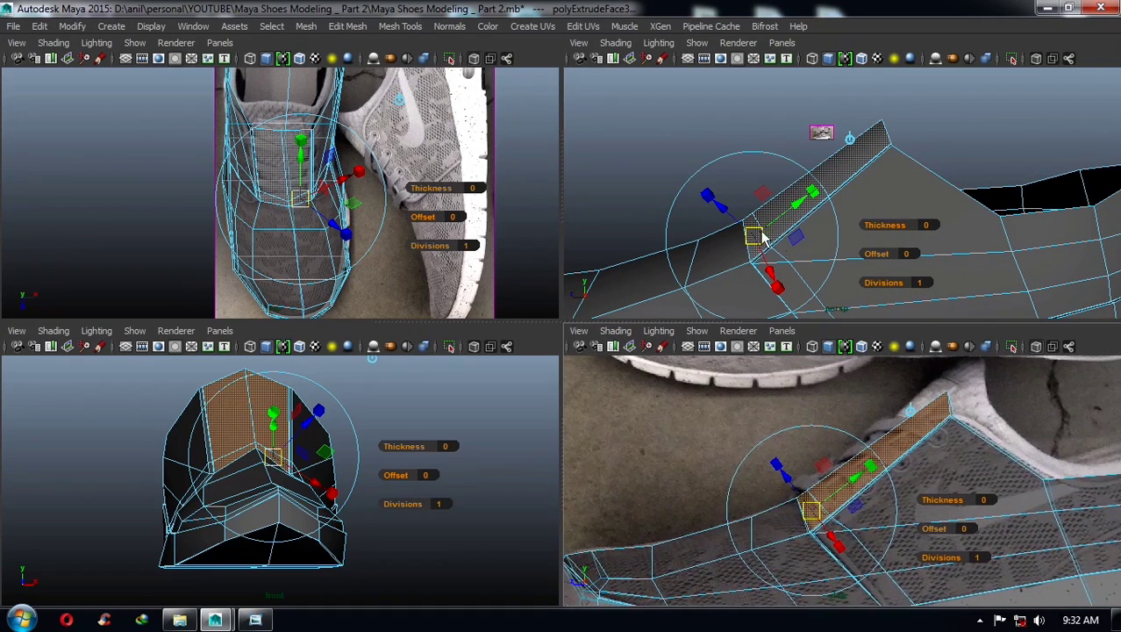
pyautogui.moveTo(842, 263)
pyautogui.keyDown('alt'); pyautogui.mouseDown()
pyautogui.moveTo(778, 204)
pyautogui.moveTo(809, 207)
pyautogui.moveTo(842, 243)
pyautogui.moveTo(932, 85)
pyautogui.moveTo(854, 139)
pyautogui.moveTo(1037, 148)
pyautogui.moveTo(882, 172)
pyautogui.mouseUp(); pyautogui.keyUp('alt')
pyautogui.press('3')
pyautogui.press('w')
pyautogui.click(932, 85)
pyautogui.click(877, 176)
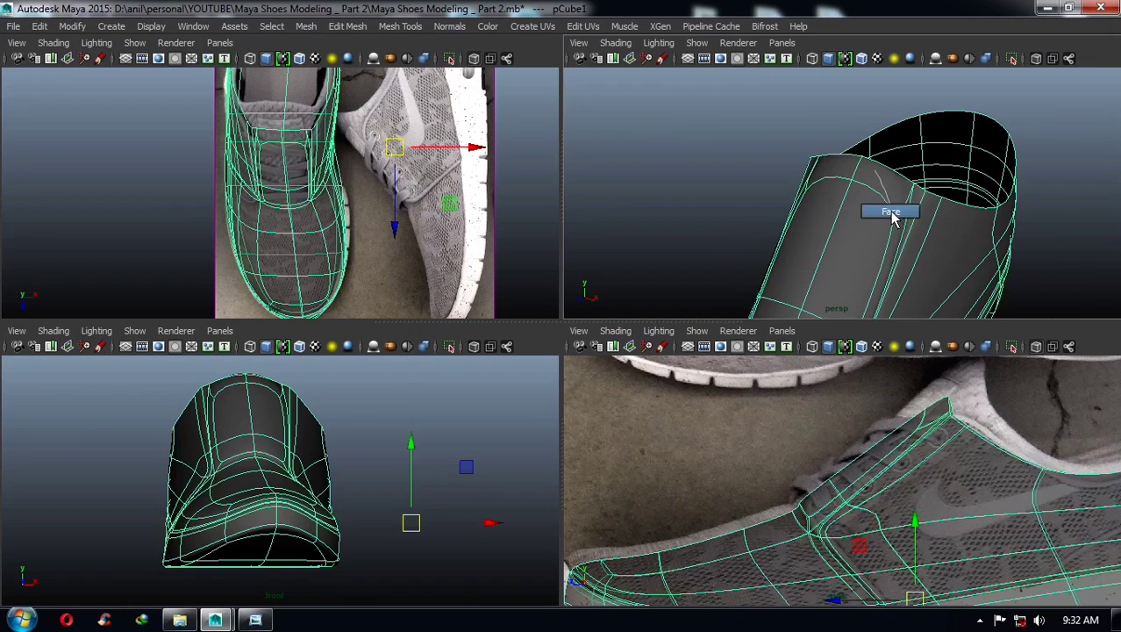
# - Select the strip of tongue faces and nudge it slightly sideways
pyautogui.moveTo(864, 199); pyautogui.dragTo(889, 213, button='right')
pyautogui.click(871, 191)
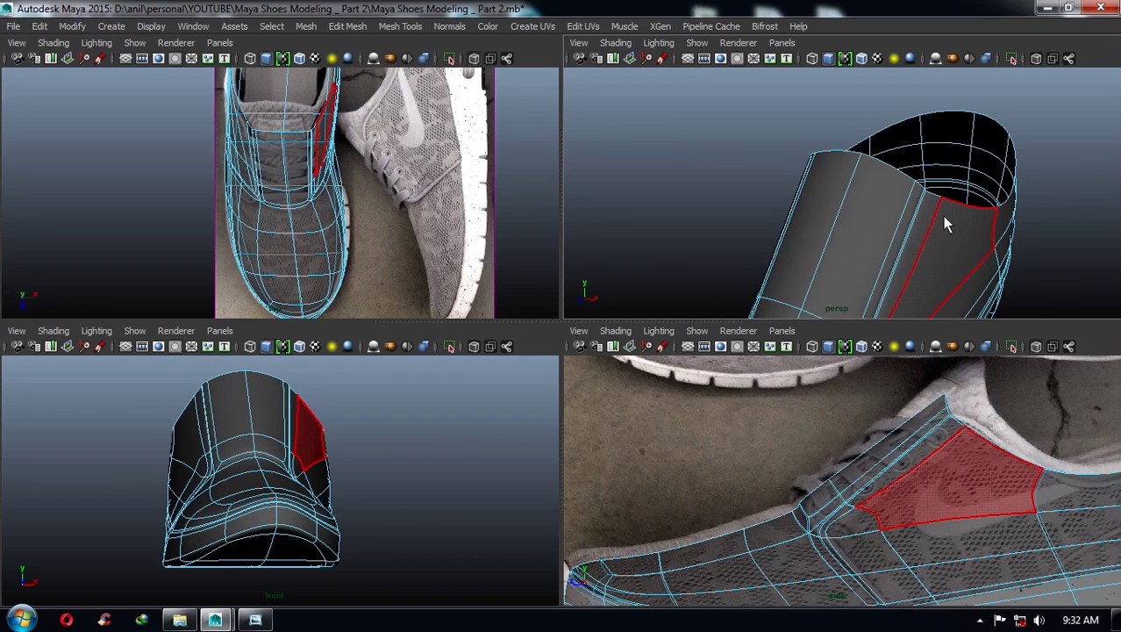
pyautogui.click(938, 103)
pyautogui.press('3')
pyautogui.moveTo(940, 112)
pyautogui.keyDown('alt'); pyautogui.mouseDown()
pyautogui.moveTo(893, 208)
pyautogui.moveTo(977, 170)
pyautogui.moveTo(877, 193)
pyautogui.moveTo(907, 209)
pyautogui.moveTo(840, 215)
pyautogui.mouseUp(); pyautogui.keyUp('alt')
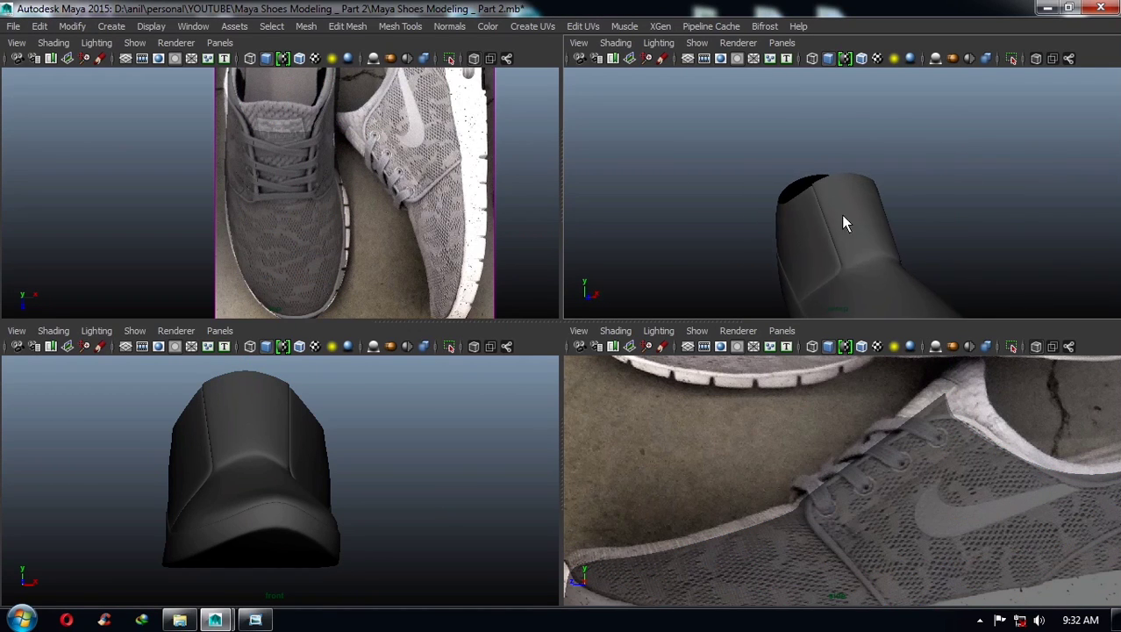
pyautogui.click(854, 199)
pyautogui.moveTo(854, 199); pyautogui.dragTo(844, 227, button='right')
pyautogui.click(844, 226)
pyautogui.keyDown('shift'); pyautogui.doubleClick(869, 259); pyautogui.keyUp('shift')
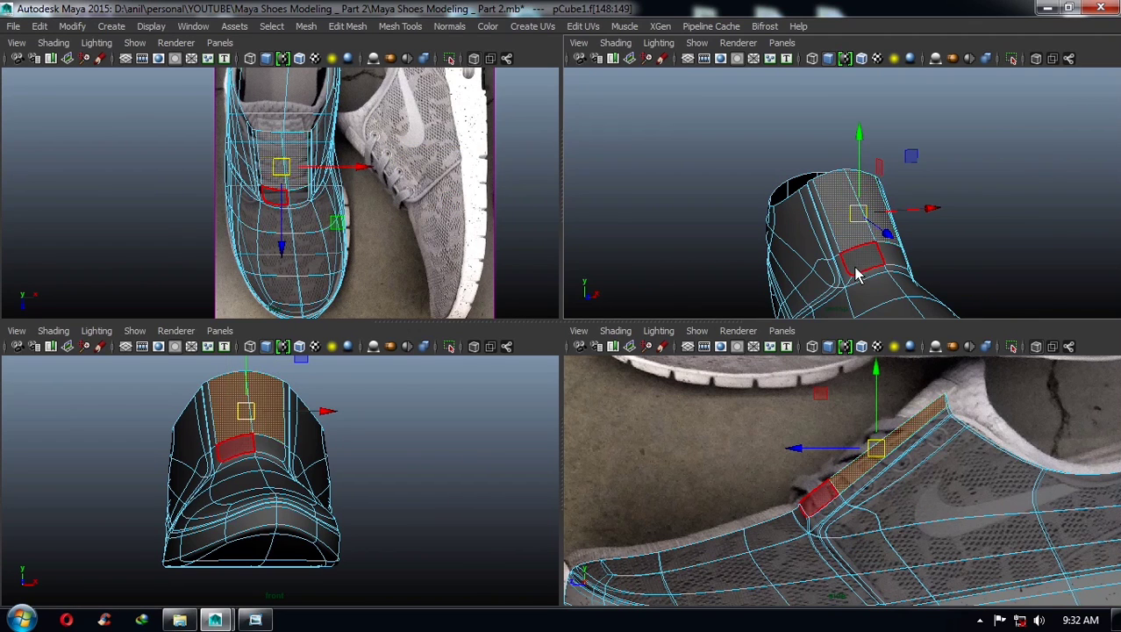
pyautogui.moveTo(893, 300)
pyautogui.keyDown('alt'); pyautogui.mouseDown()
pyautogui.moveTo(826, 295)
pyautogui.moveTo(877, 290)
pyautogui.mouseUp(); pyautogui.keyUp('alt')
pyautogui.moveTo(880, 469); pyautogui.dragTo(884, 482)
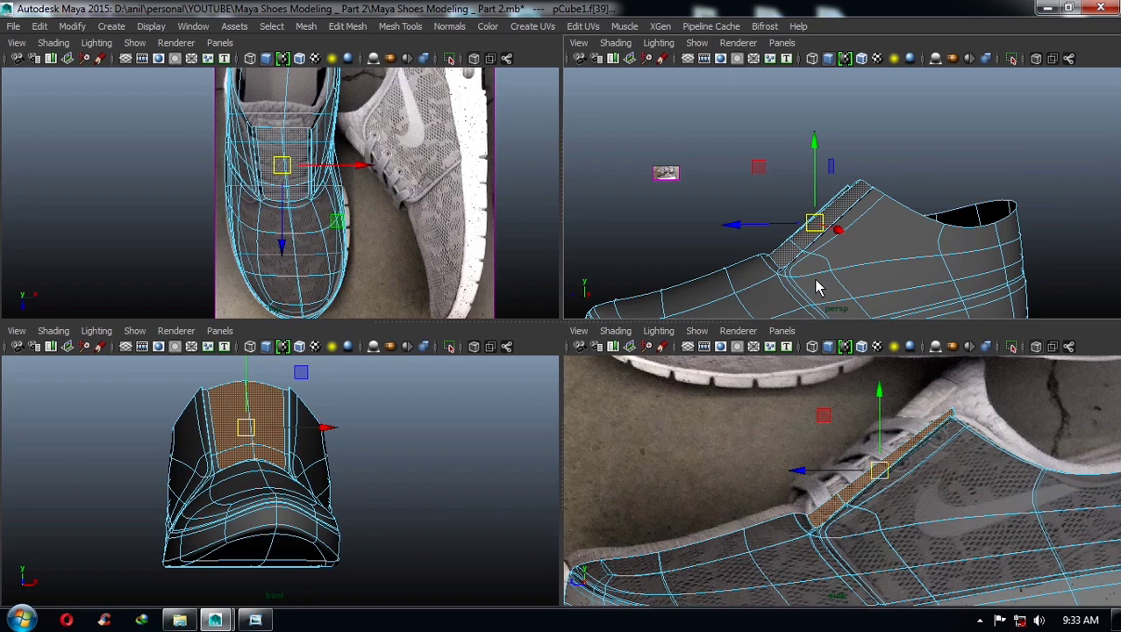
# - Move the edge at the tongue base, checking it with smooth preview
pyautogui.moveTo(819, 284)
pyautogui.keyDown('alt'); pyautogui.mouseDown()
pyautogui.moveTo(881, 301)
pyautogui.moveTo(921, 270)
pyautogui.moveTo(895, 230)
pyautogui.mouseUp(); pyautogui.keyUp('alt')
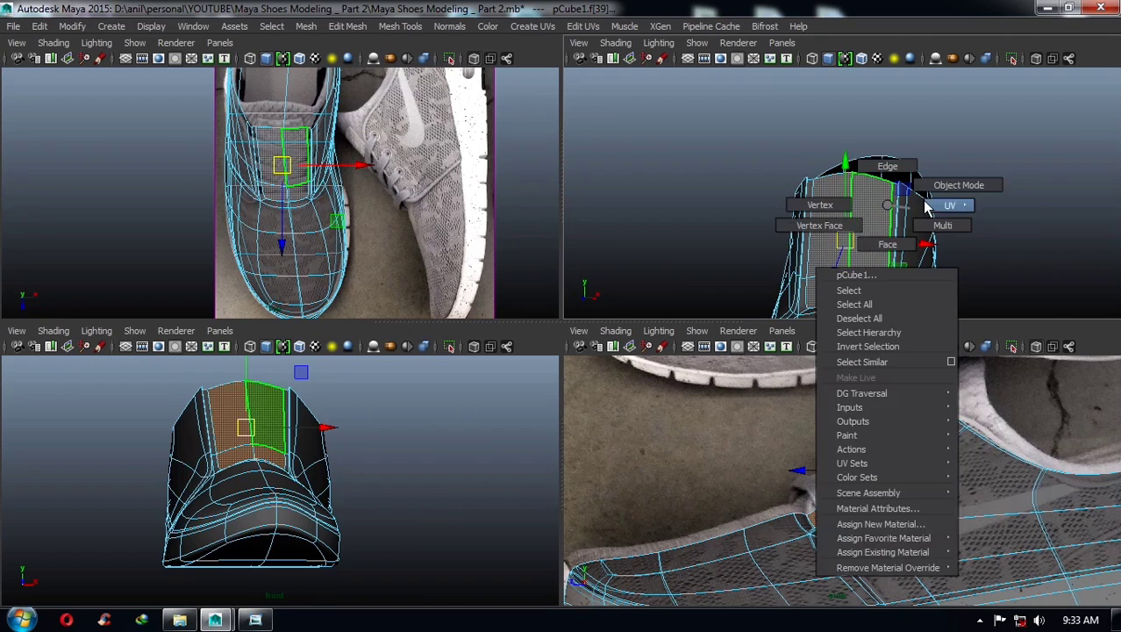
pyautogui.moveTo(895, 231); pyautogui.dragTo(951, 185, button='right')
pyautogui.moveTo(969, 155)
pyautogui.keyDown('alt'); pyautogui.mouseDown()
pyautogui.moveTo(998, 218)
pyautogui.moveTo(1102, 172)
pyautogui.moveTo(940, 176)
pyautogui.moveTo(936, 209)
pyautogui.moveTo(788, 180)
pyautogui.mouseUp(); pyautogui.keyUp('alt')
pyautogui.keyDown('alt'); pyautogui.moveTo(788, 180); pyautogui.dragTo(857, 217, button='right'); pyautogui.keyUp('alt')
pyautogui.click(831, 209)
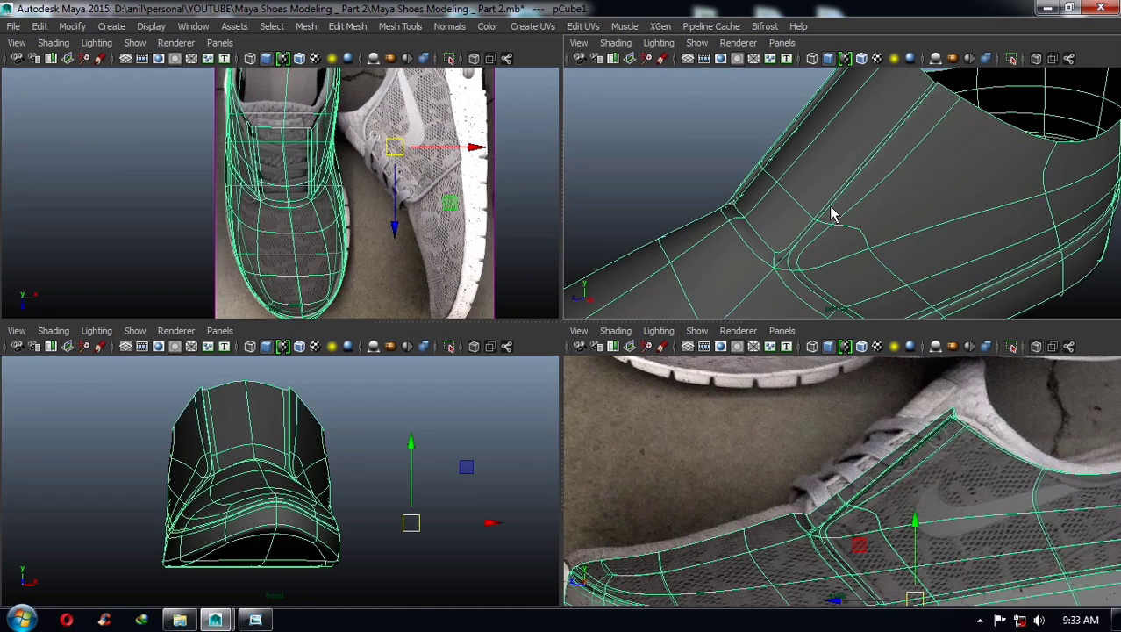
pyautogui.keyDown('alt'); pyautogui.moveTo(790, 538); pyautogui.dragTo(851, 517, button='right'); pyautogui.keyUp('alt')
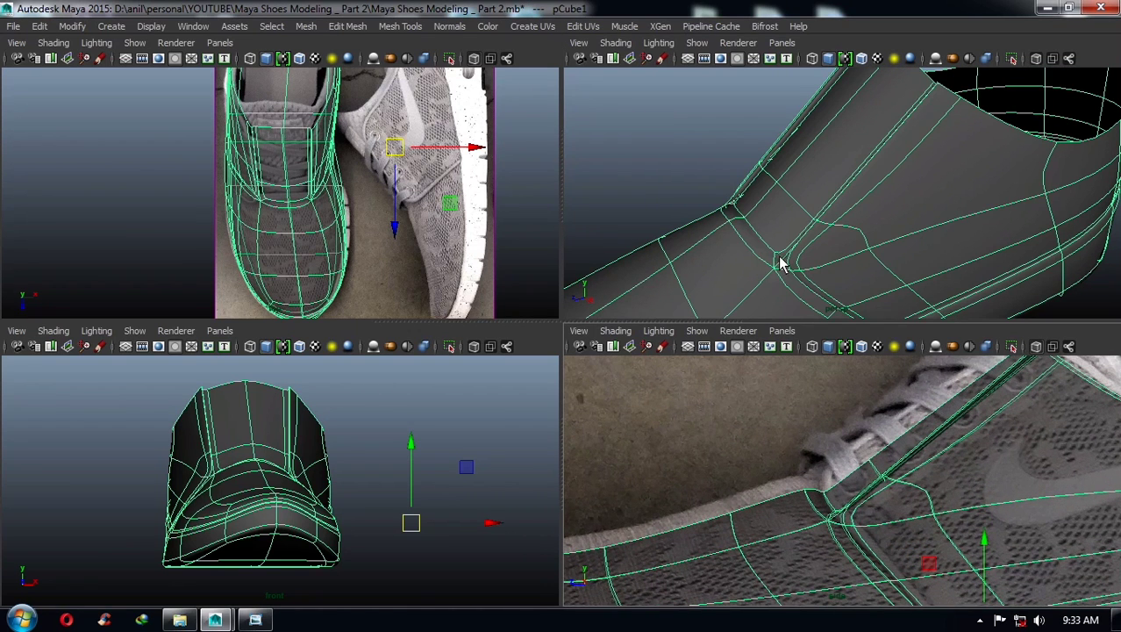
pyautogui.press('F10')
pyautogui.click(760, 226)
pyautogui.moveTo(760, 226)
pyautogui.keyDown('alt'); pyautogui.mouseDown()
pyautogui.moveTo(797, 255)
pyautogui.moveTo(741, 233)
pyautogui.mouseUp(); pyautogui.keyUp('alt')
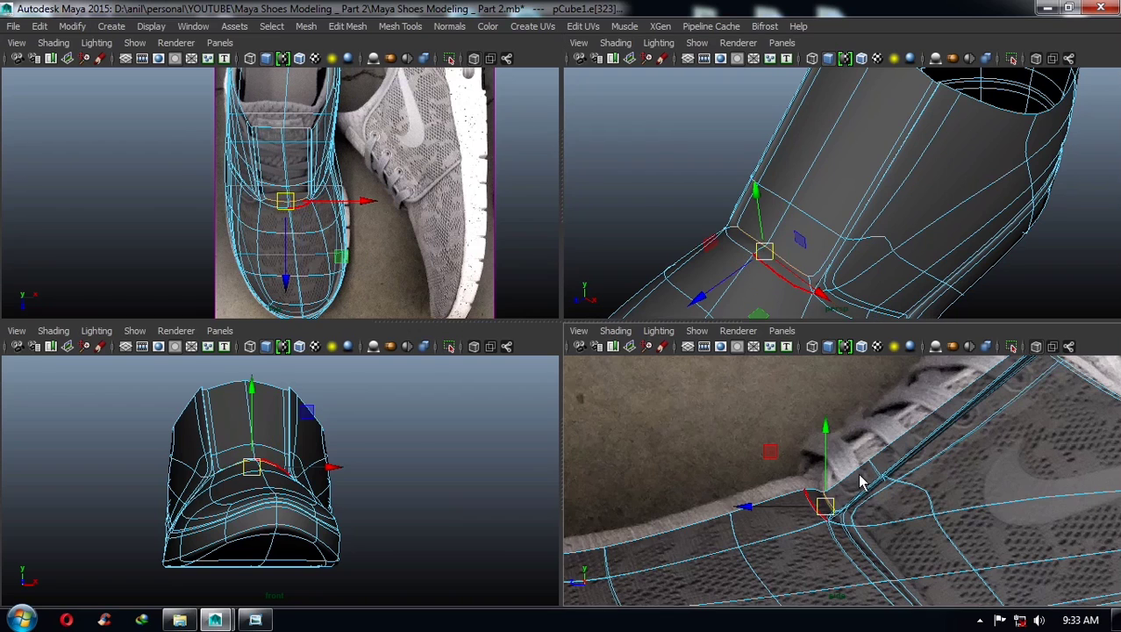
pyautogui.keyDown('alt'); pyautogui.moveTo(864, 476); pyautogui.dragTo(842, 478, button='right'); pyautogui.keyUp('alt')
pyautogui.press('1')
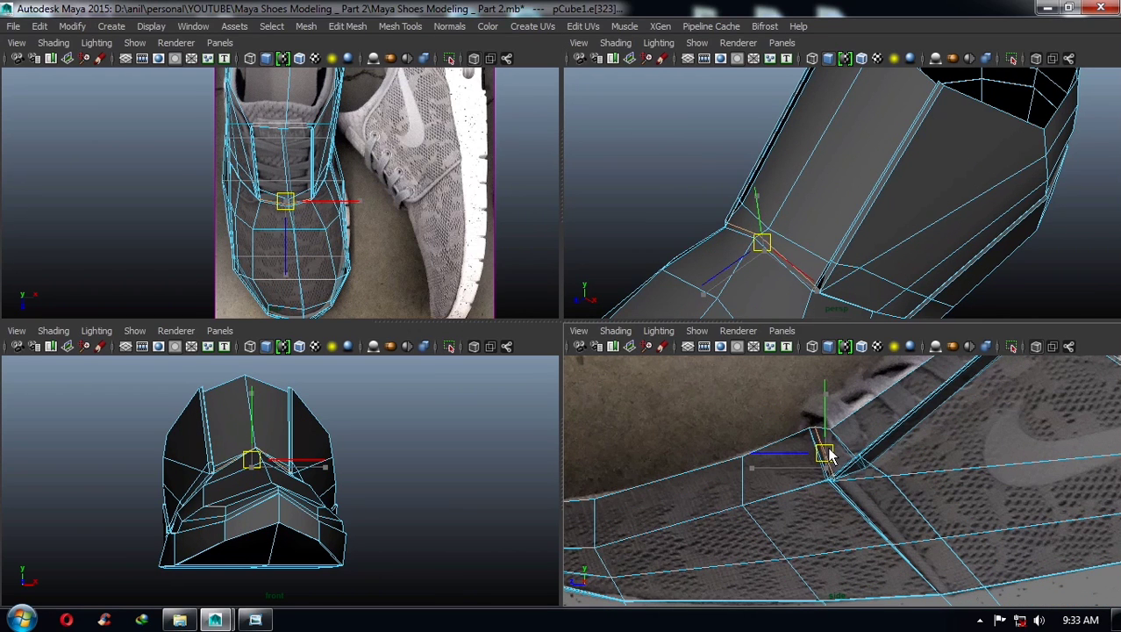
pyautogui.press('3')
# - Move vertices along the upper's lower edge to match the reference photo
pyautogui.moveTo(909, 287)
pyautogui.keyDown('alt'); pyautogui.mouseDown()
pyautogui.moveTo(873, 215)
pyautogui.moveTo(833, 225)
pyautogui.moveTo(887, 203)
pyautogui.mouseUp(); pyautogui.keyUp('alt')
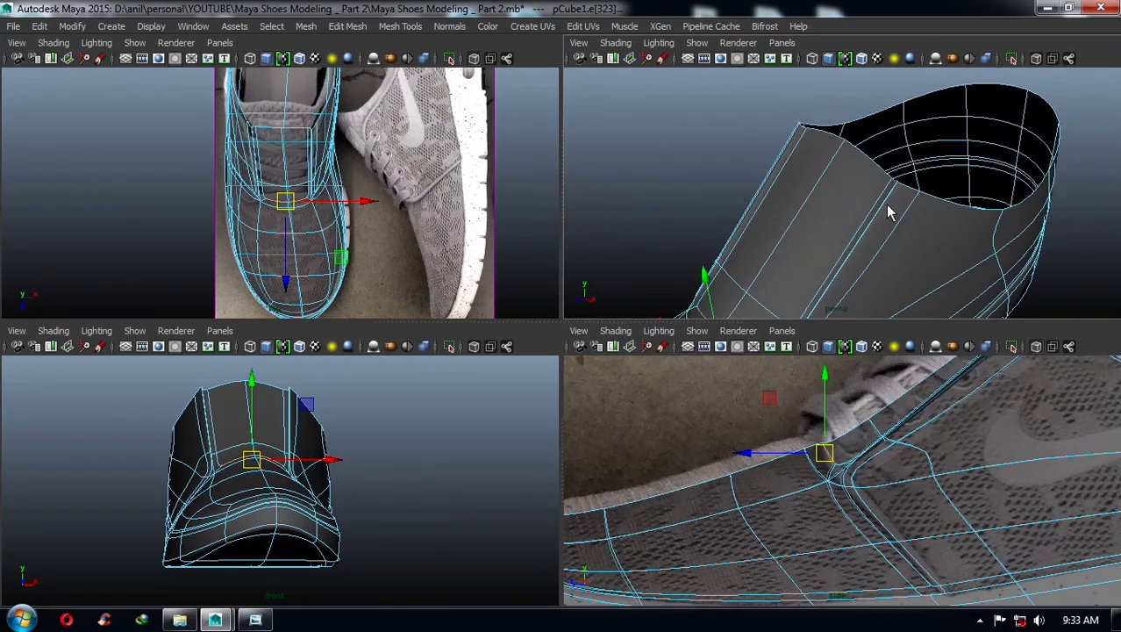
pyautogui.scroll(-2, 920, 436)
pyautogui.keyDown('alt'); pyautogui.moveTo(919, 436); pyautogui.dragTo(861, 480, button='middle'); pyautogui.keyUp('alt')
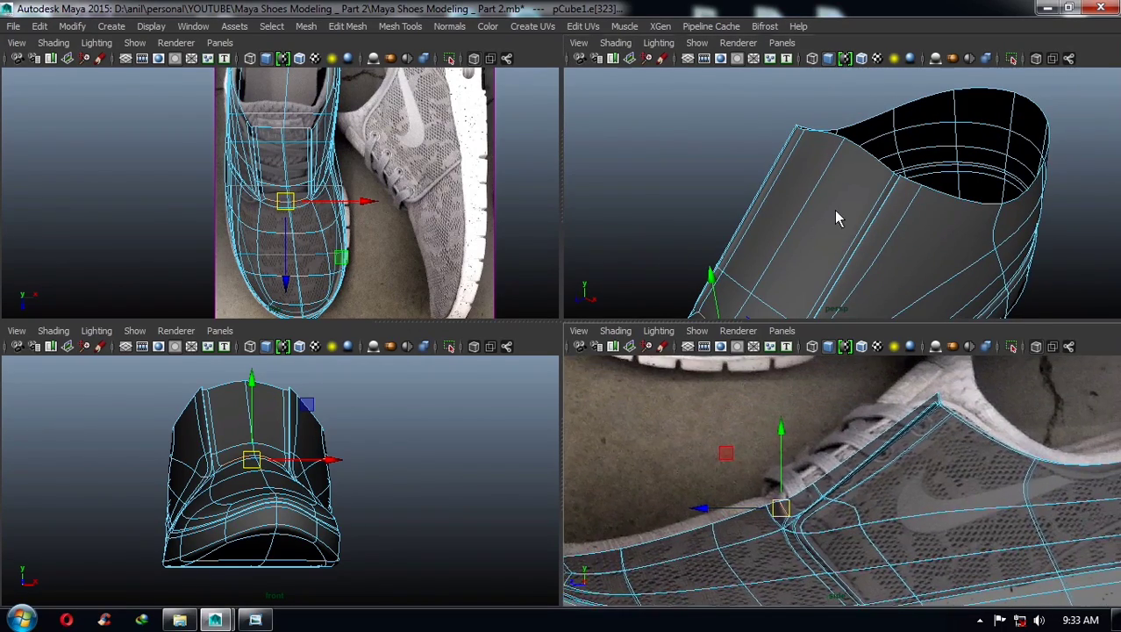
pyautogui.click(821, 180)
pyautogui.click(838, 132)
pyautogui.press('1')
pyautogui.keyDown('alt'); pyautogui.moveTo(948, 386); pyautogui.dragTo(888, 450, button='middle'); pyautogui.keyUp('alt')
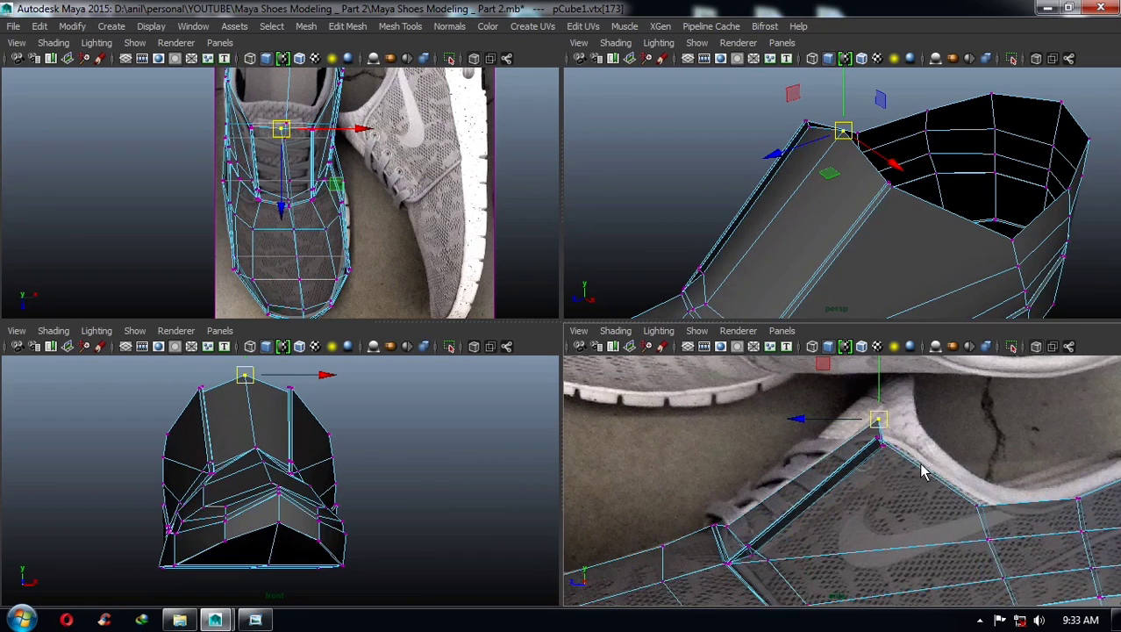
pyautogui.moveTo(880, 450); pyautogui.dragTo(871, 446)
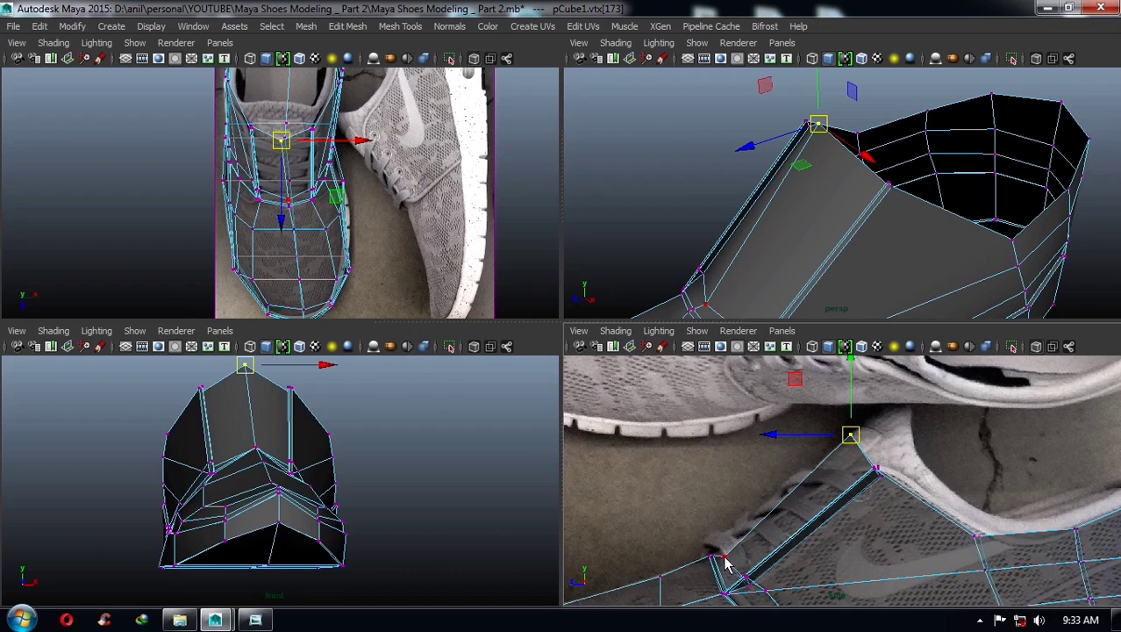
pyautogui.scroll(2, 725, 561)
pyautogui.keyDown('alt'); pyautogui.moveTo(725, 562); pyautogui.dragTo(744, 494, button='middle'); pyautogui.keyUp('alt')
pyautogui.click(734, 463)
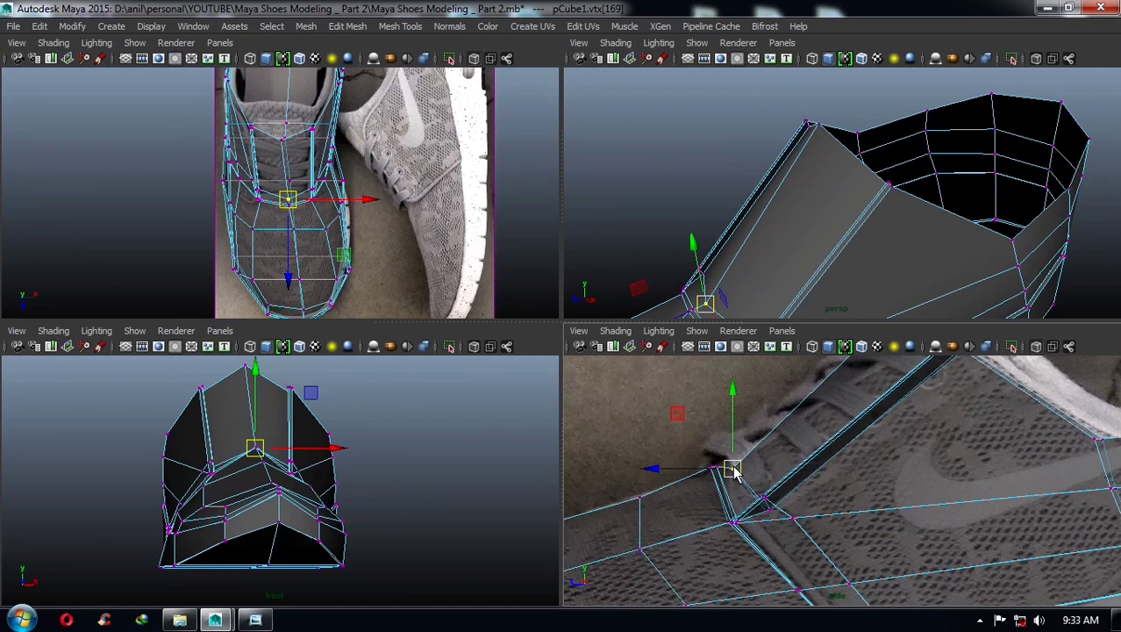
# - Inspect the smoothed shoe from several angles and select the whole object
pyautogui.press('3')
pyautogui.scroll(-3, 732, 457)
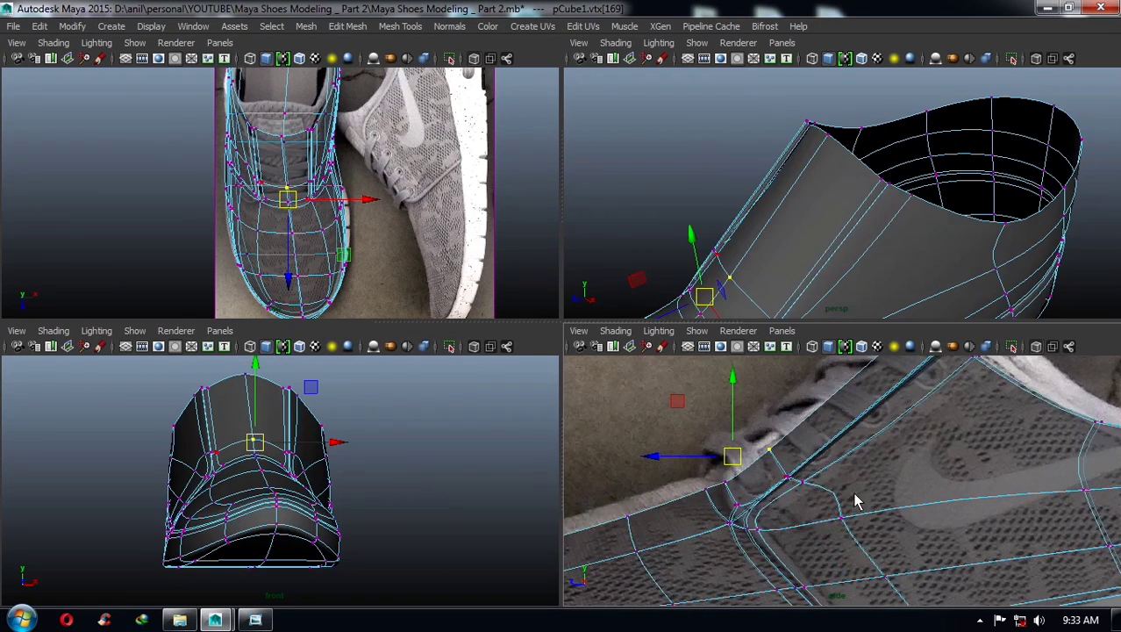
pyautogui.keyDown('alt'); pyautogui.moveTo(732, 457); pyautogui.dragTo(796, 509, button='middle'); pyautogui.keyUp('alt')
pyautogui.keyDown('alt'); pyautogui.moveTo(882, 260); pyautogui.dragTo(830, 311); pyautogui.keyUp('alt')
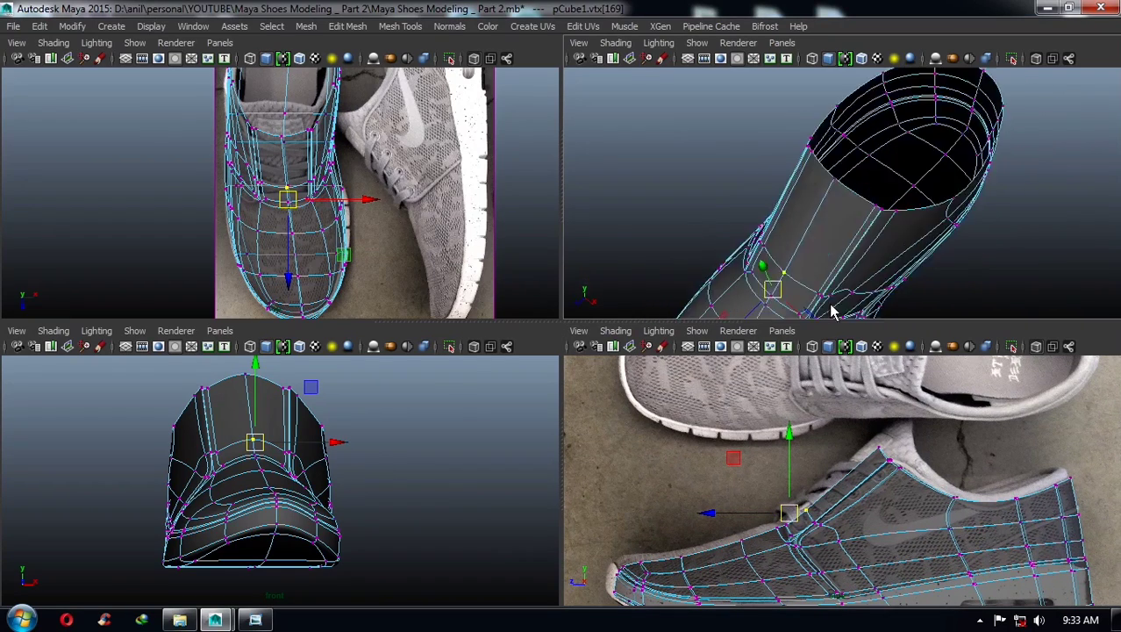
pyautogui.keyDown('alt'); pyautogui.moveTo(464, 218); pyautogui.dragTo(471, 230, button='middle'); pyautogui.keyUp('alt')
pyautogui.keyDown('alt'); pyautogui.moveTo(784, 257); pyautogui.dragTo(811, 219); pyautogui.keyUp('alt')
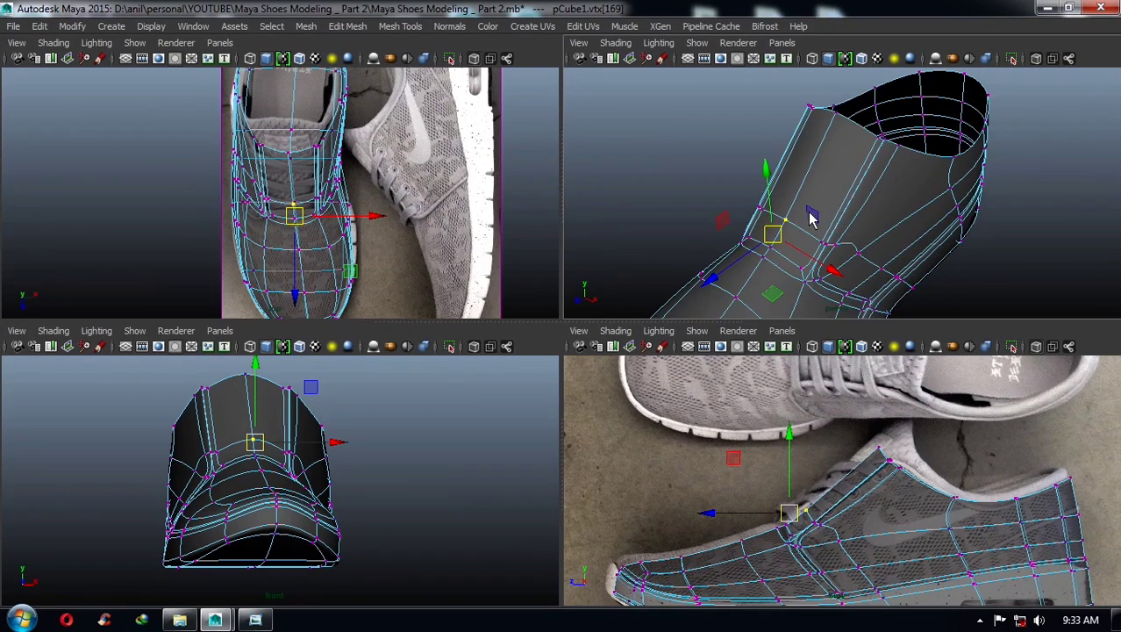
pyautogui.keyDown('alt'); pyautogui.moveTo(841, 165); pyautogui.dragTo(814, 255, button='right'); pyautogui.keyUp('alt')
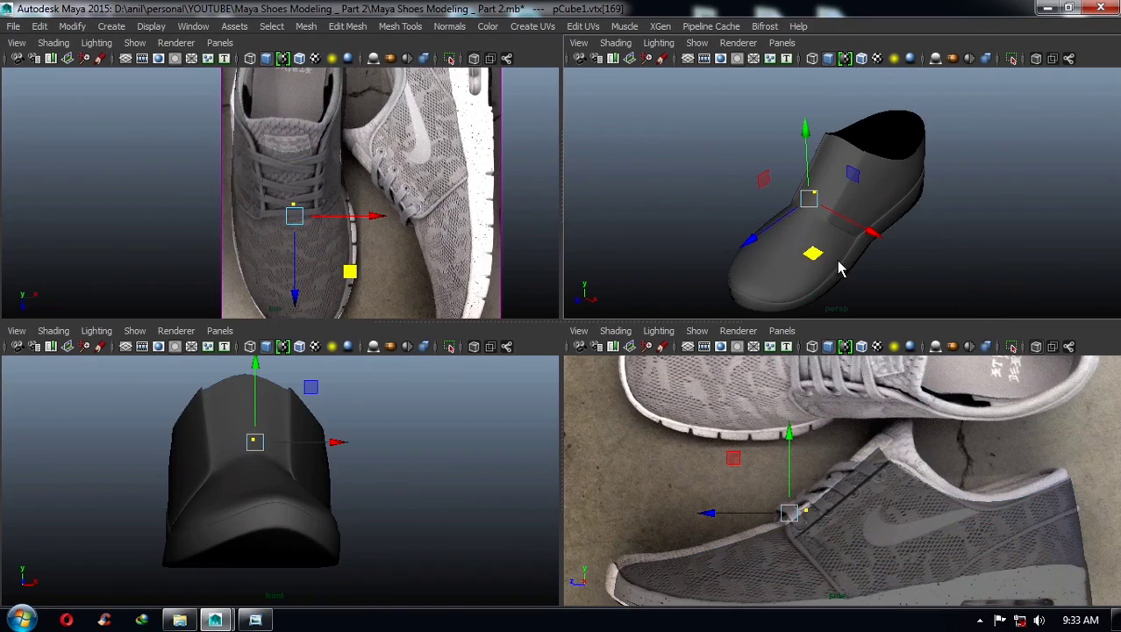
pyautogui.press('F8')
pyautogui.keyDown('alt'); pyautogui.moveTo(848, 266); pyautogui.dragTo(943, 305); pyautogui.keyUp('alt')
# - With smoothing off, insert one edge loop across the toe of the shoe mesh
pyautogui.press('1')
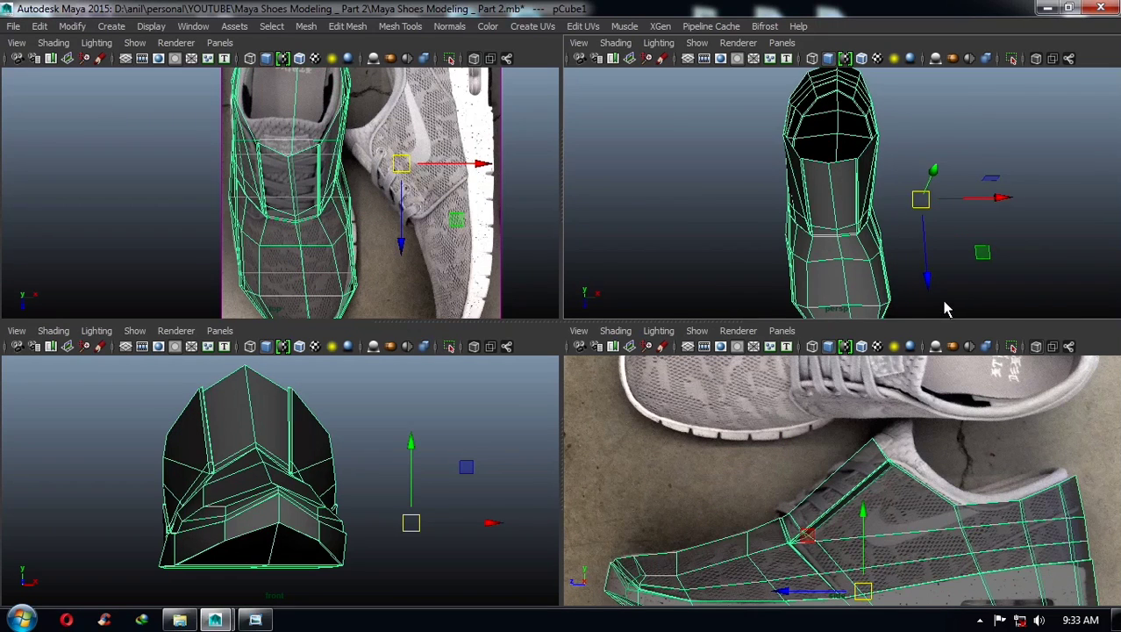
pyautogui.scroll(2, 920, 250)
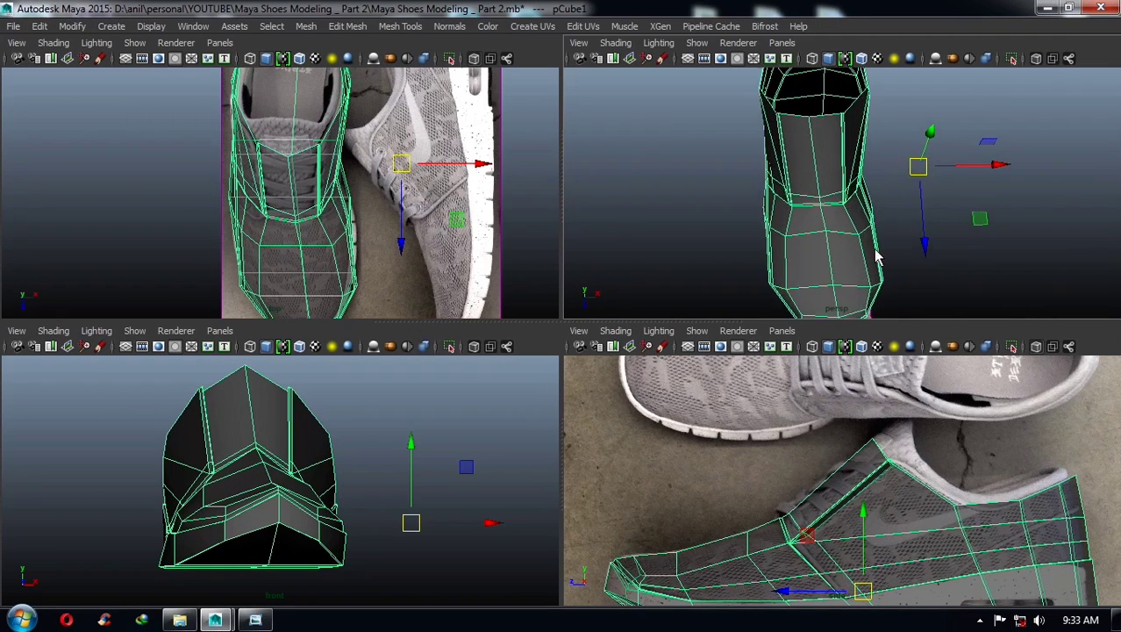
pyautogui.scroll(3, 920, 250)
pyautogui.keyDown('shift'); pyautogui.moveTo(787, 209); pyautogui.dragTo(717, 230, button='right'); pyautogui.keyUp('shift')
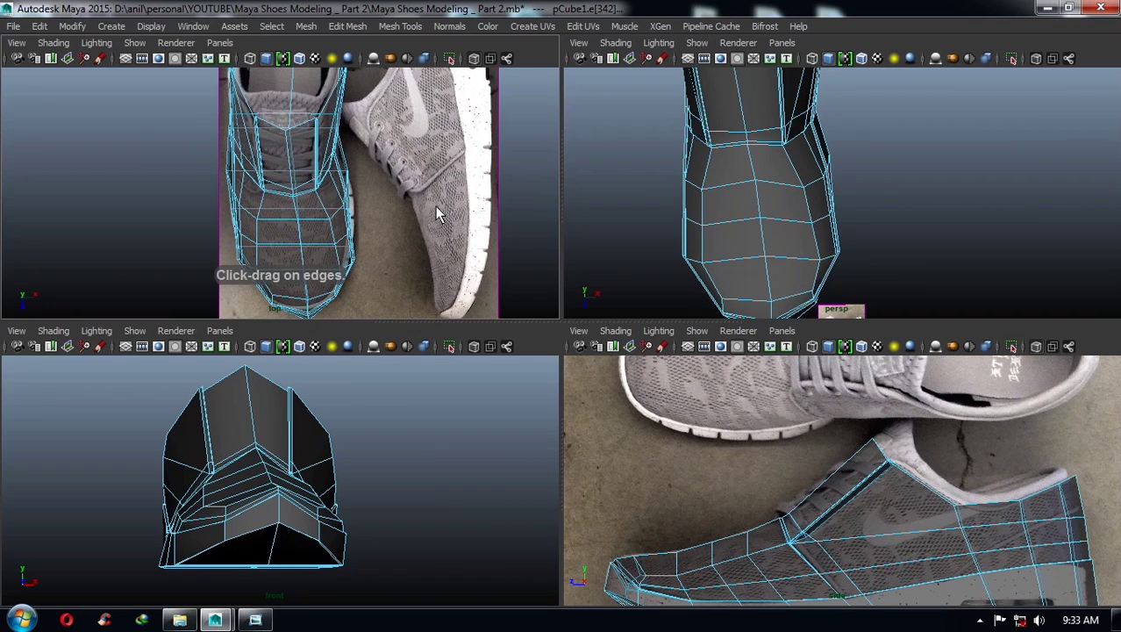
pyautogui.click(358, 227)
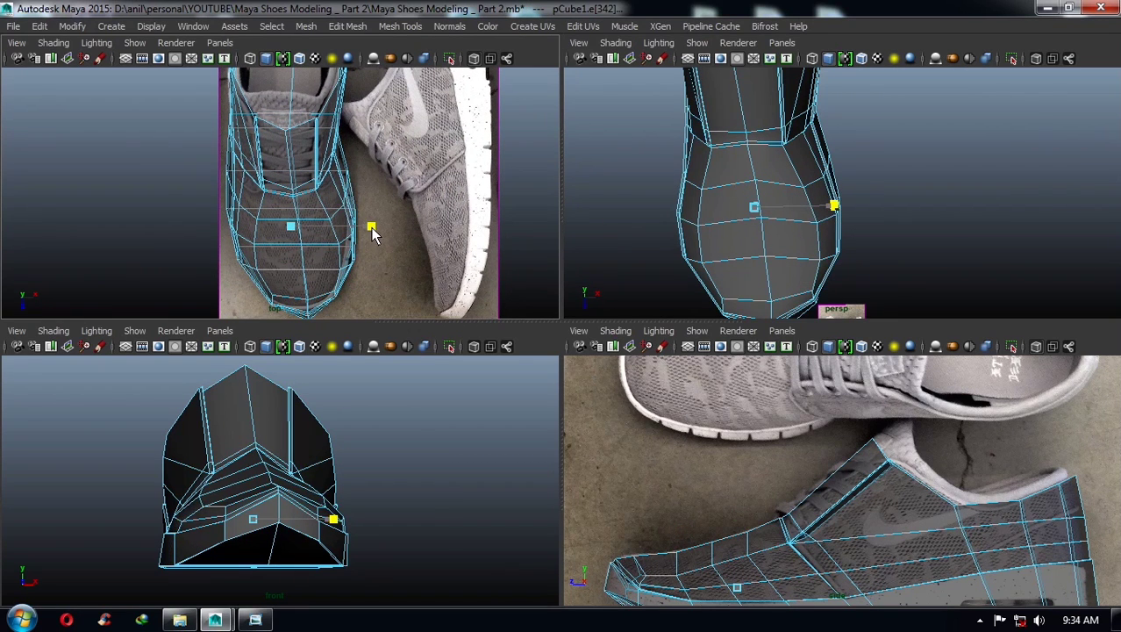
pyautogui.moveTo(371, 227); pyautogui.dragTo(370, 227)
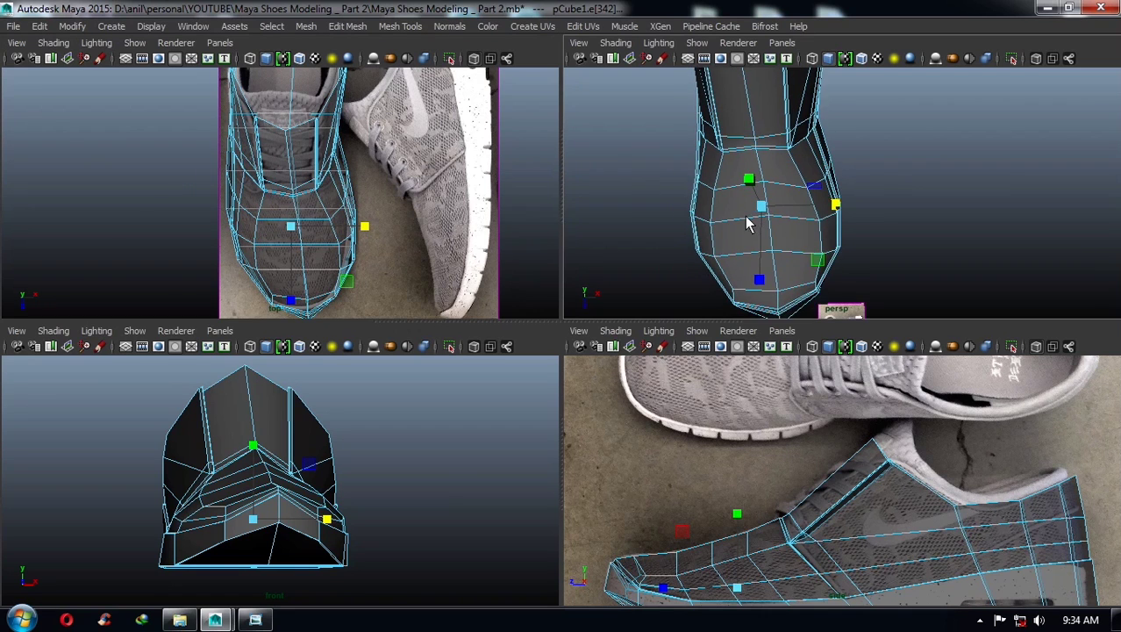
pyautogui.moveTo(693, 219)
pyautogui.keyDown('alt'); pyautogui.mouseDown()
pyautogui.moveTo(724, 182)
pyautogui.moveTo(725, 270)
pyautogui.moveTo(839, 220)
pyautogui.moveTo(783, 208)
pyautogui.moveTo(785, 182)
pyautogui.moveTo(859, 138)
pyautogui.moveTo(862, 119)
pyautogui.moveTo(681, 138)
pyautogui.moveTo(924, 206)
pyautogui.moveTo(859, 182)
pyautogui.moveTo(843, 193)
pyautogui.moveTo(851, 171)
pyautogui.moveTo(943, 200)
pyautogui.moveTo(765, 204)
pyautogui.mouseUp(); pyautogui.keyUp('alt')
pyautogui.keyDown('alt'); pyautogui.moveTo(439, 158); pyautogui.dragTo(451, 190, button='middle'); pyautogui.keyUp('alt')
# - Using Multi-Cut, add edge loops along the tongue side and the upper's side
pyautogui.scroll(3, 452, 174)
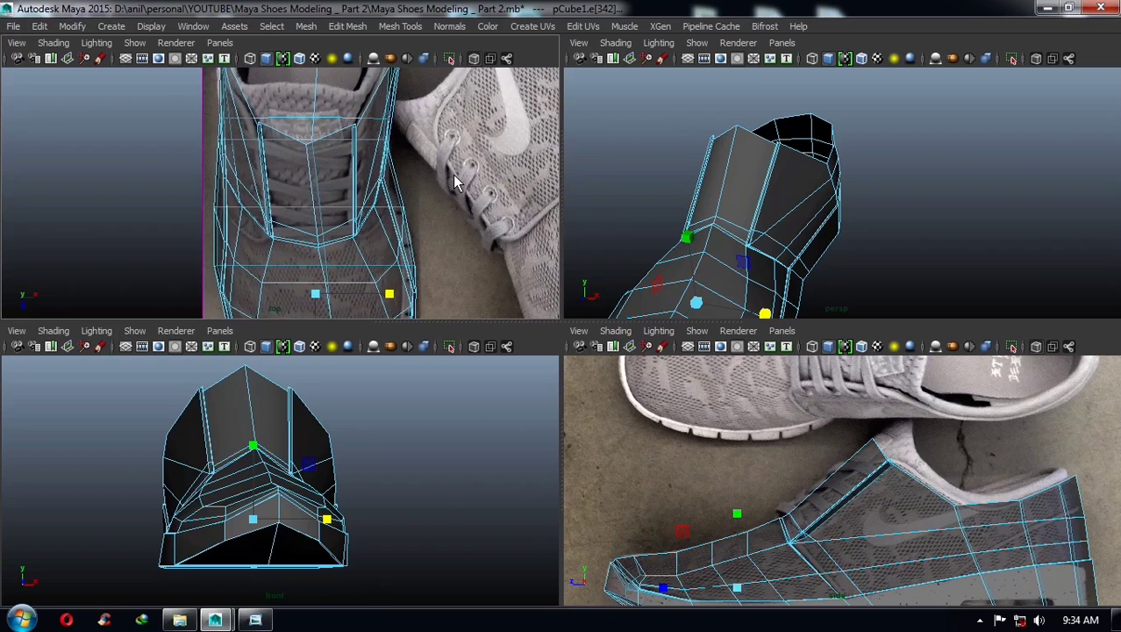
pyautogui.scroll(1, 414, 195)
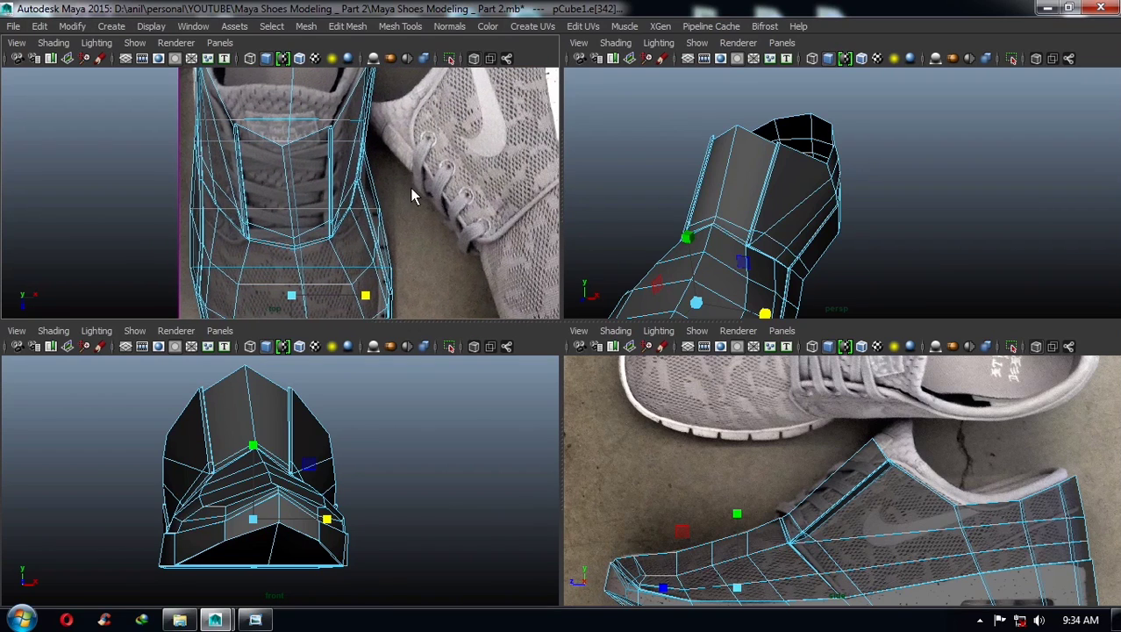
pyautogui.keyDown('alt'); pyautogui.moveTo(701, 202); pyautogui.dragTo(761, 213); pyautogui.keyUp('alt')
pyautogui.rightClick(758, 158)
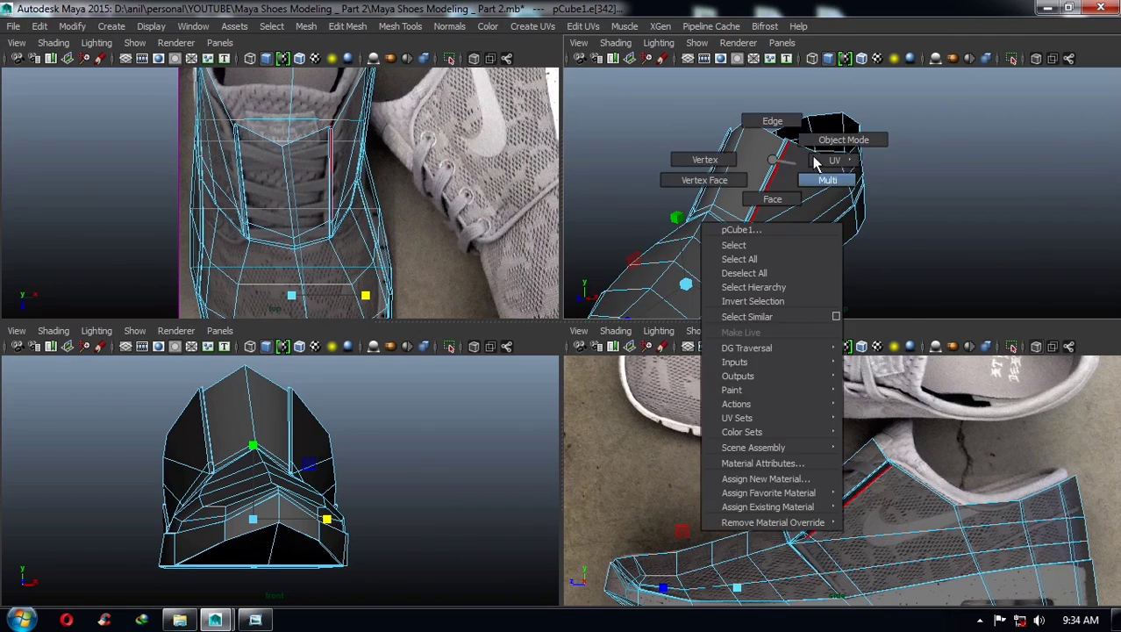
pyautogui.click(824, 141)
pyautogui.keyDown('shift'); pyautogui.moveTo(750, 186); pyautogui.dragTo(702, 199, button='right'); pyautogui.keyUp('shift')
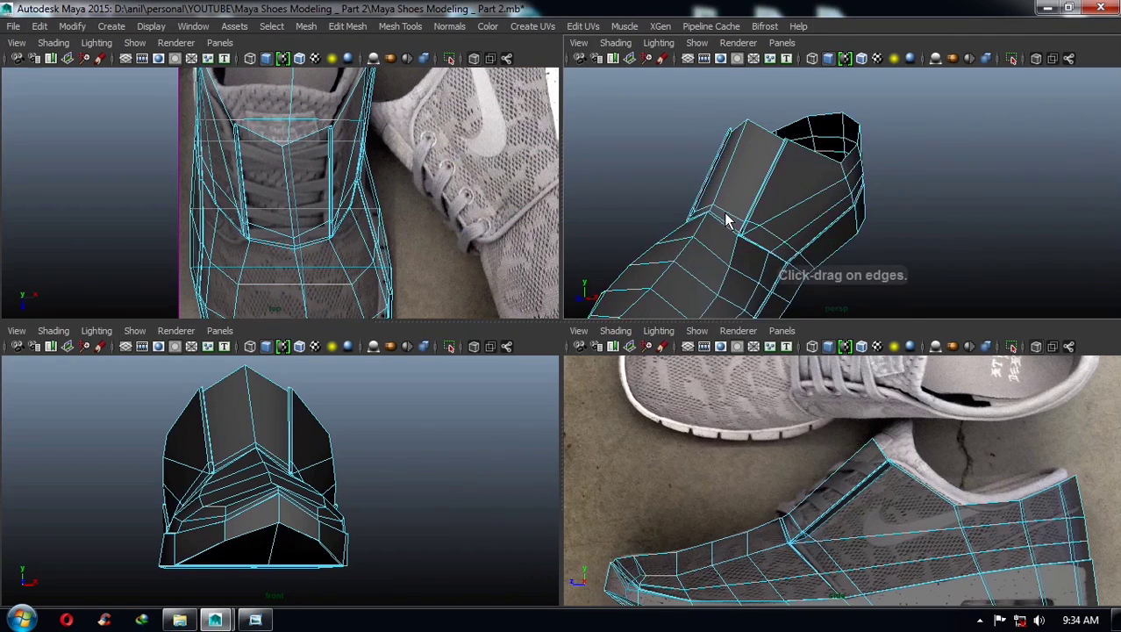
pyautogui.keyDown('ctrl'); pyautogui.click(782, 186); pyautogui.keyUp('ctrl')
pyautogui.keyDown('alt'); pyautogui.moveTo(794, 195); pyautogui.dragTo(812, 206); pyautogui.keyUp('alt')
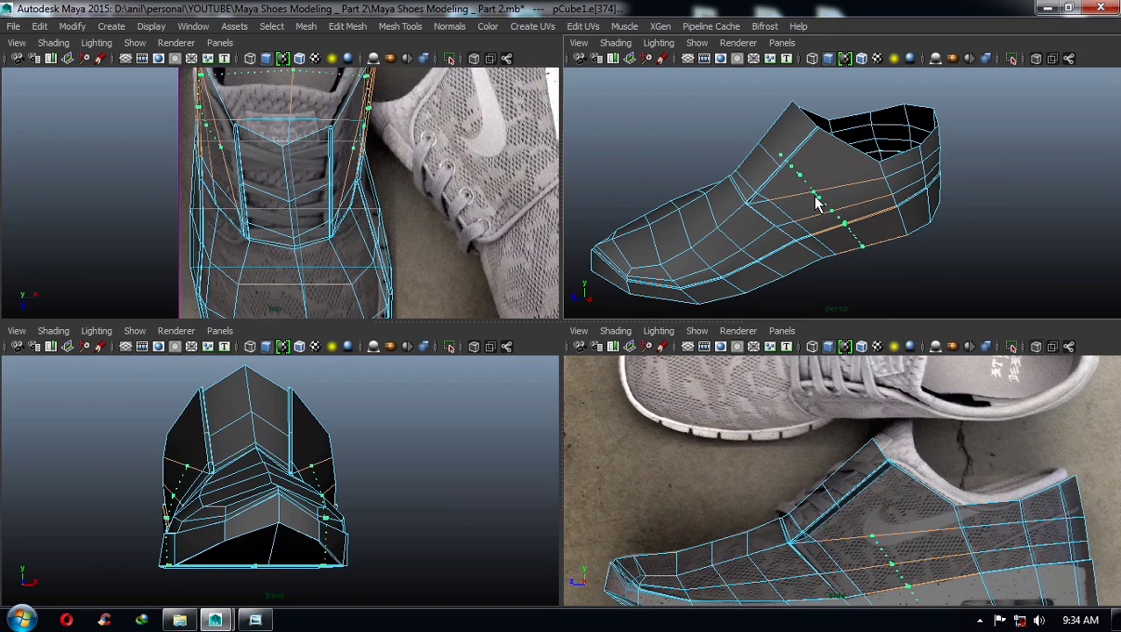
pyautogui.keyDown('ctrl'); pyautogui.click(816, 202); pyautogui.keyUp('ctrl')
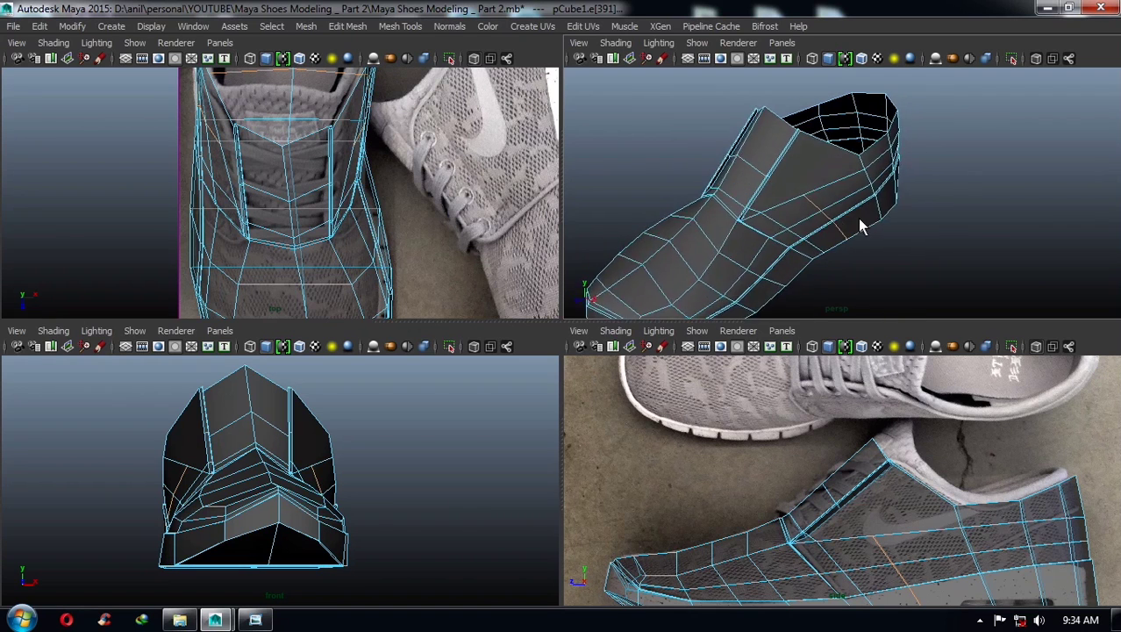
pyautogui.moveTo(816, 201)
pyautogui.keyDown('alt'); pyautogui.mouseDown()
pyautogui.moveTo(800, 215)
pyautogui.moveTo(812, 187)
pyautogui.moveTo(930, 168)
pyautogui.mouseUp(); pyautogui.keyUp('alt')
pyautogui.scroll(2, 934, 176)
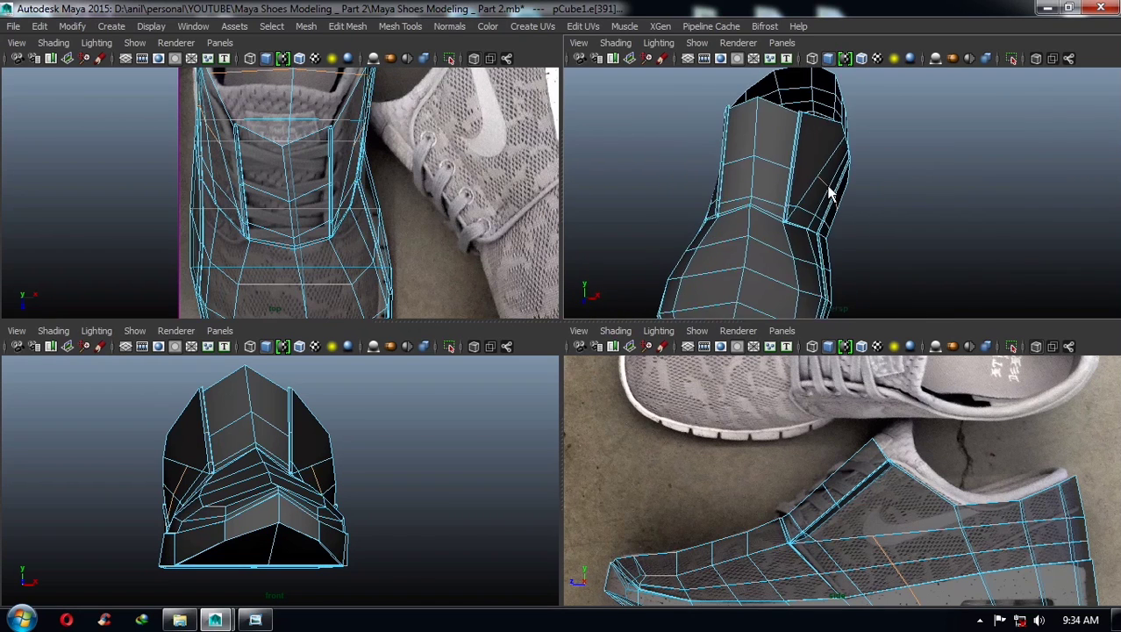
pyautogui.scroll(3, 825, 179)
pyautogui.scroll(3, 826, 180)
pyautogui.scroll(2, 808, 225)
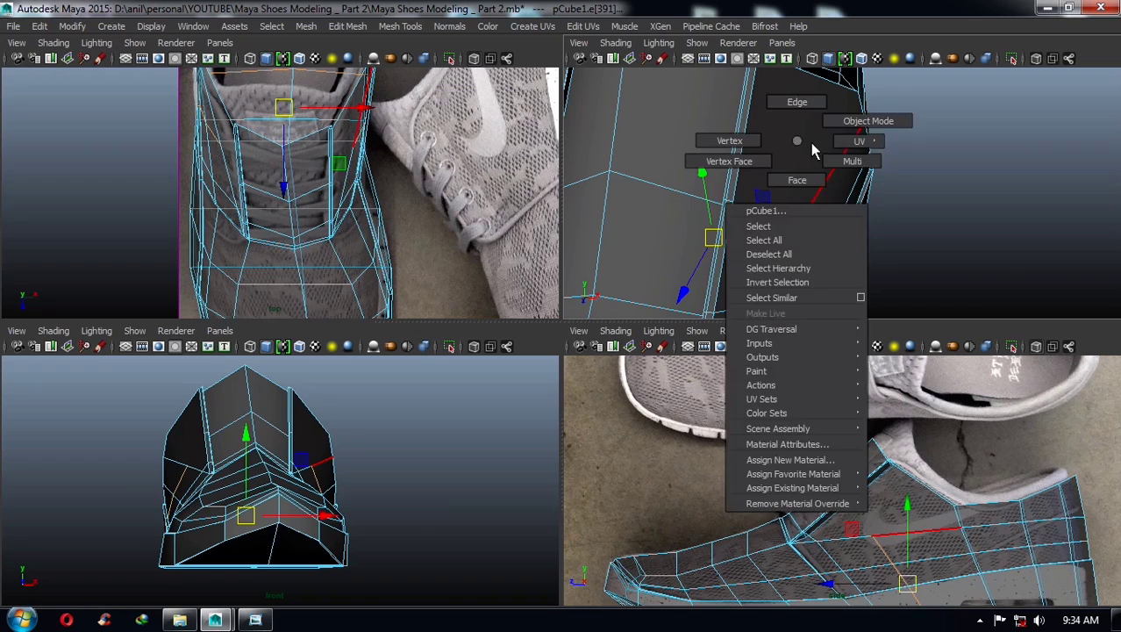
# - Cut a new edge from the upper across to the tongue's edge
pyautogui.moveTo(807, 142)
pyautogui.mouseDown(button='right')
pyautogui.moveTo(818, 115)
pyautogui.moveTo(773, 115)
pyautogui.mouseUp(button='right')
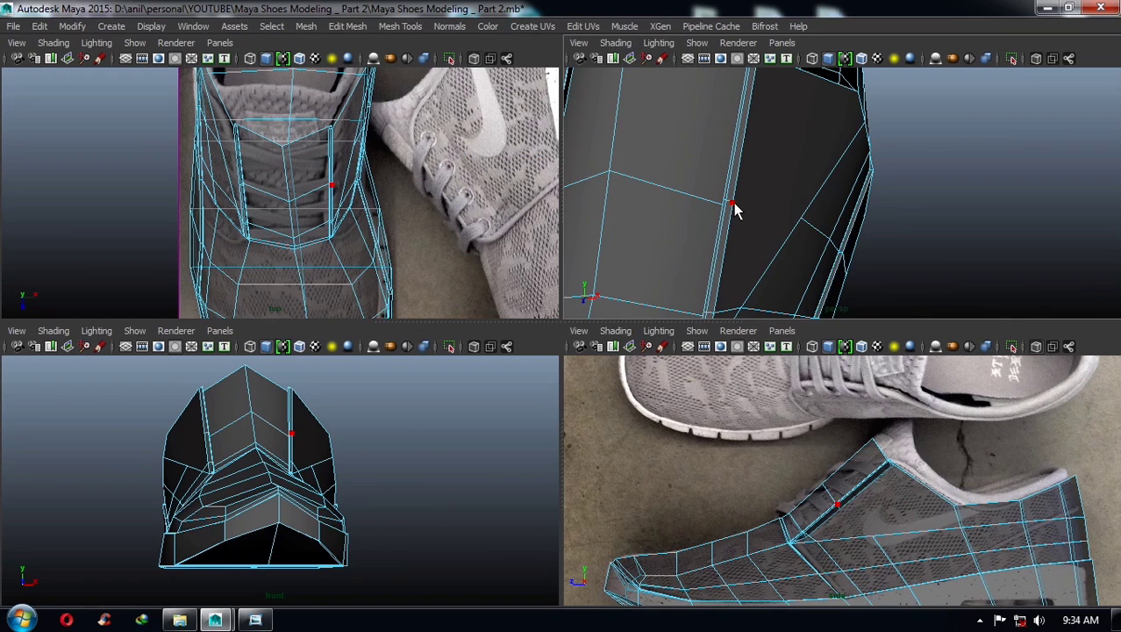
pyautogui.click(673, 215)
pyautogui.scroll(4, 756, 194)
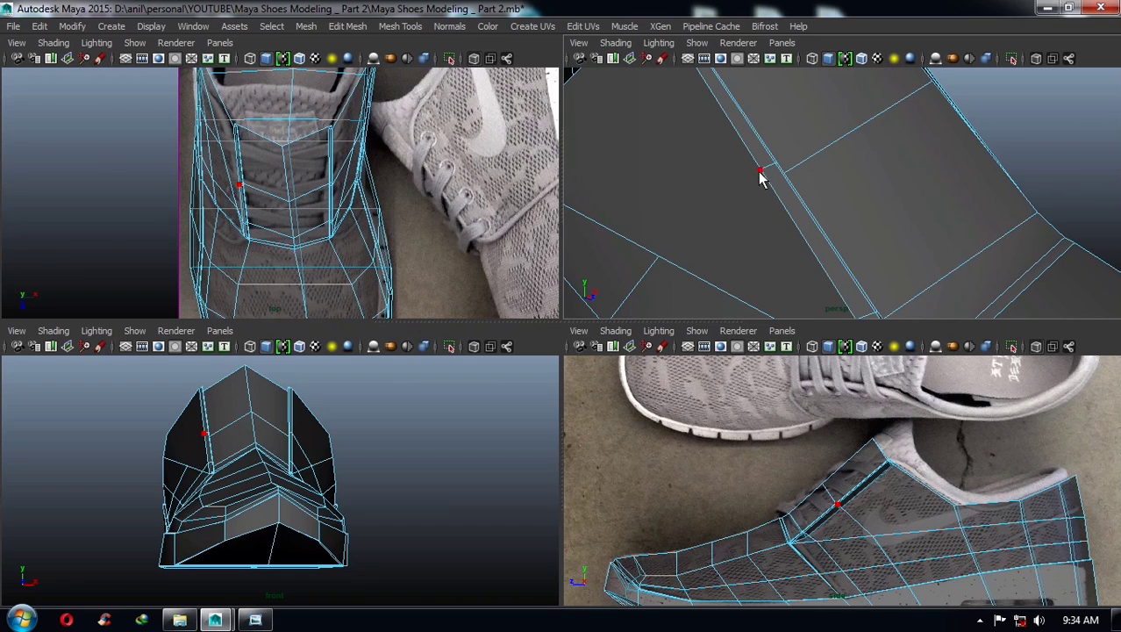
pyautogui.click(660, 262)
pyautogui.scroll(-5, 702, 211)
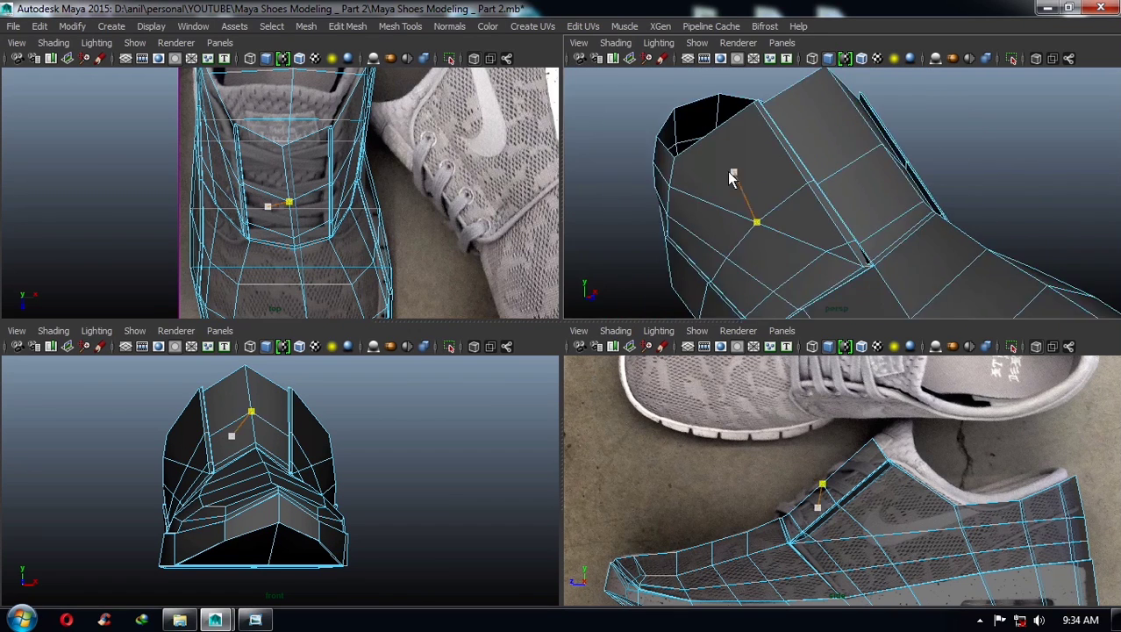
pyautogui.keyDown('alt'); pyautogui.moveTo(727, 176); pyautogui.dragTo(838, 188); pyautogui.keyUp('alt')
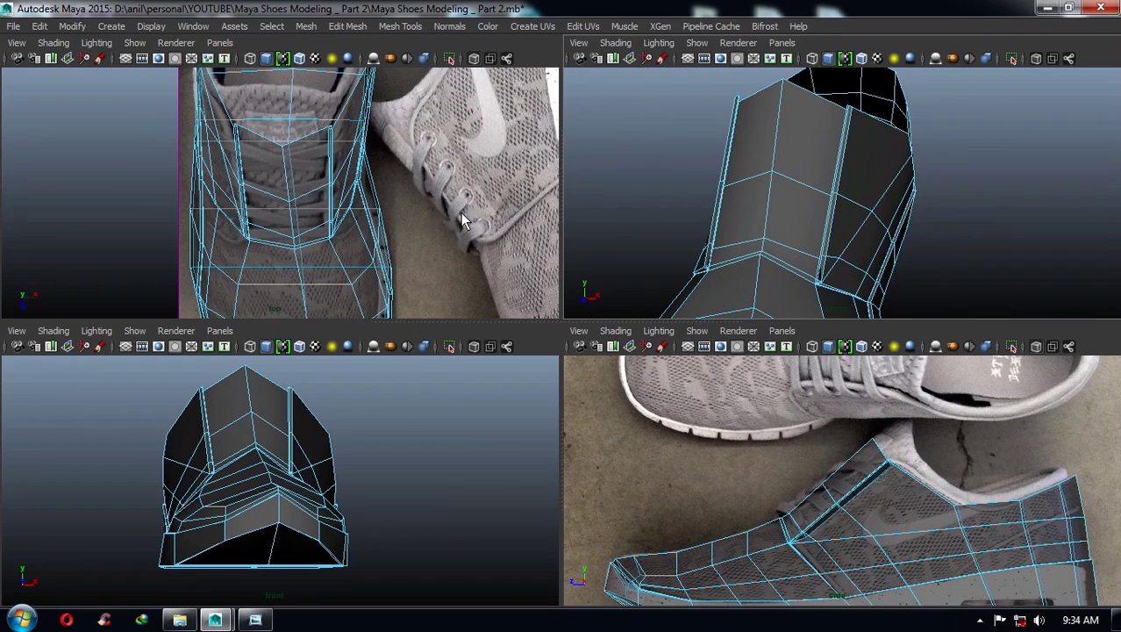
# - Slide the vertices beside the tongue inward along X to line up with the reference photo
pyautogui.press('w')
pyautogui.click(835, 195)
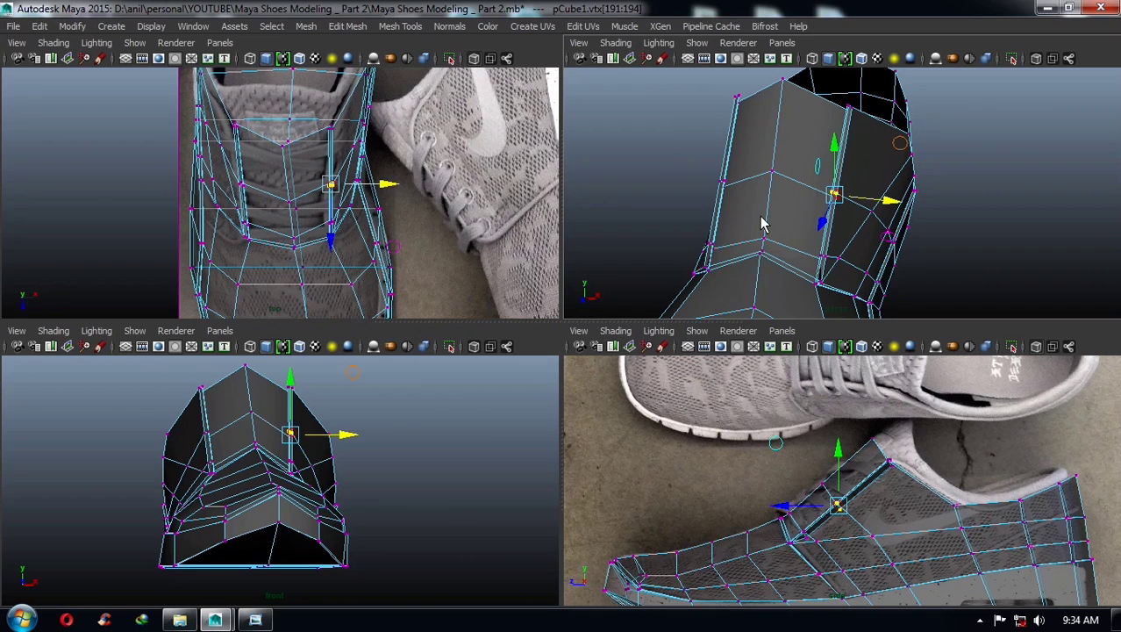
pyautogui.scroll(3, 430, 219)
pyautogui.moveTo(417, 194); pyautogui.dragTo(407, 193)
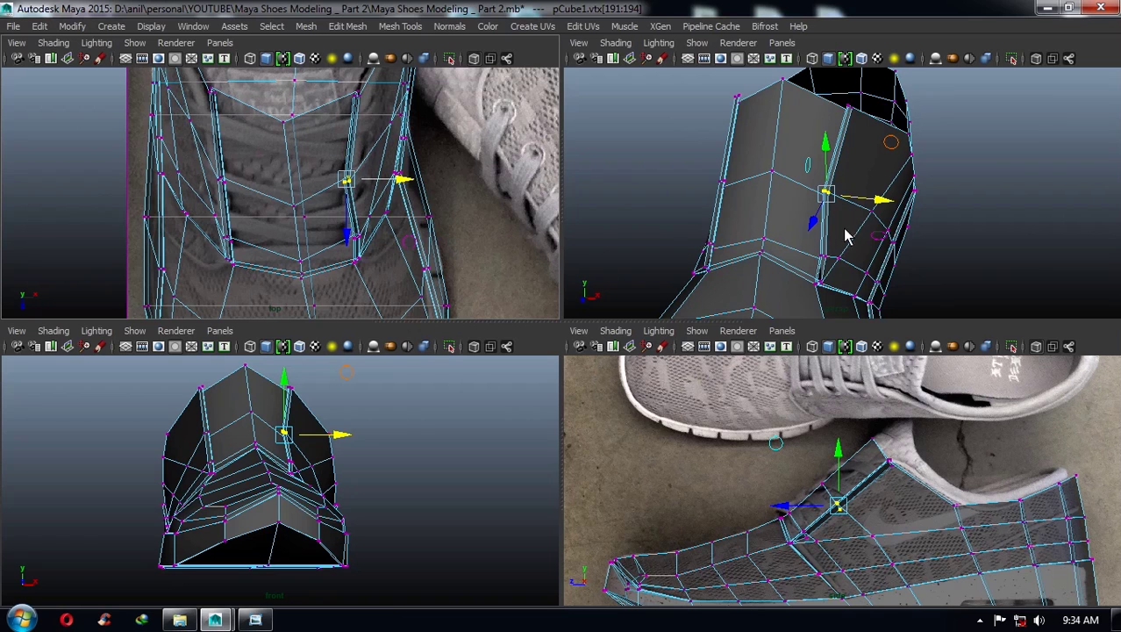
pyautogui.keyDown('alt'); pyautogui.moveTo(845, 235); pyautogui.dragTo(808, 234); pyautogui.keyUp('alt')
pyautogui.click(815, 210)
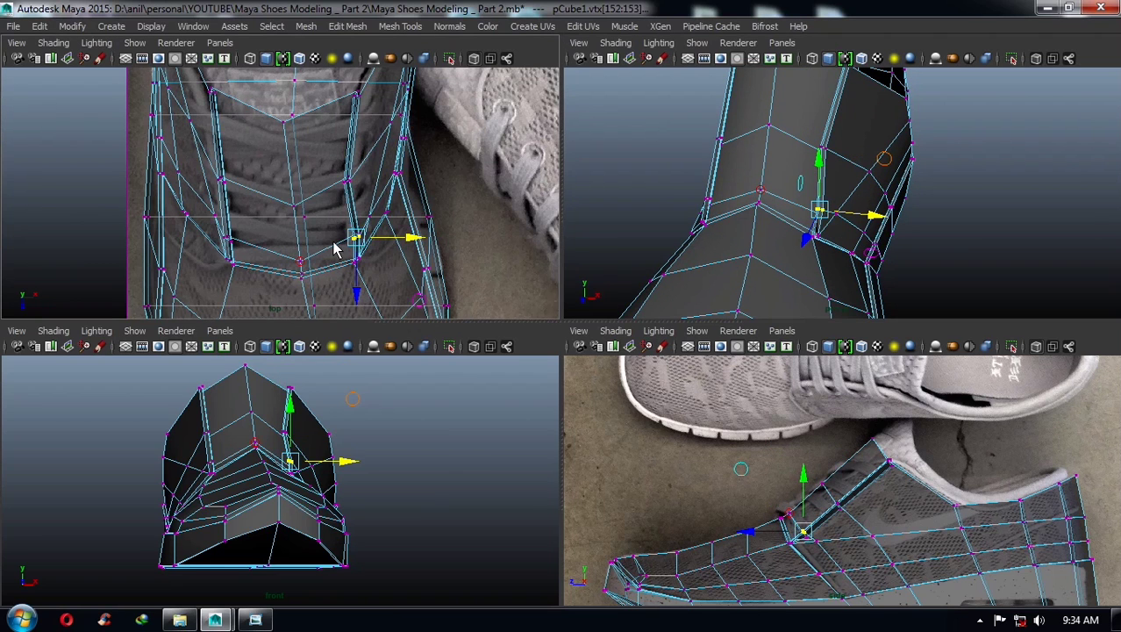
pyautogui.keyDown('alt'); pyautogui.moveTo(333, 247); pyautogui.dragTo(425, 246, button='right'); pyautogui.keyUp('alt')
# - Select the tongue's top corner vertex and orbit around the shoe to check the reshaped edge
pyautogui.keyDown('alt'); pyautogui.moveTo(415, 255); pyautogui.dragTo(255, 180, button='middle'); pyautogui.keyUp('alt')
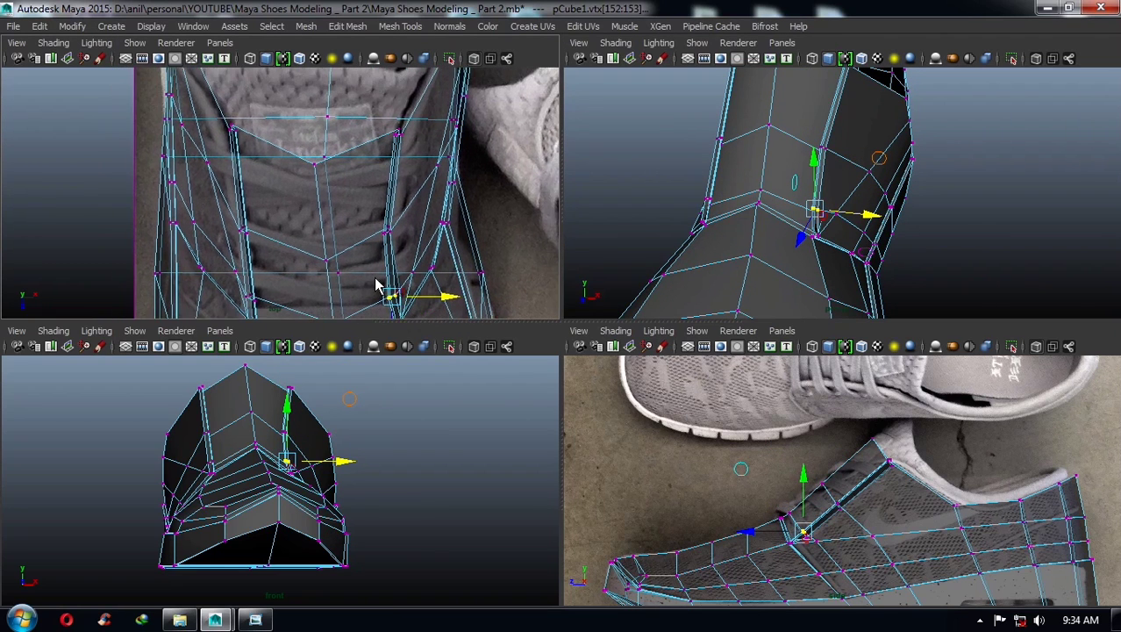
pyautogui.moveTo(215, 106); pyautogui.dragTo(279, 143)
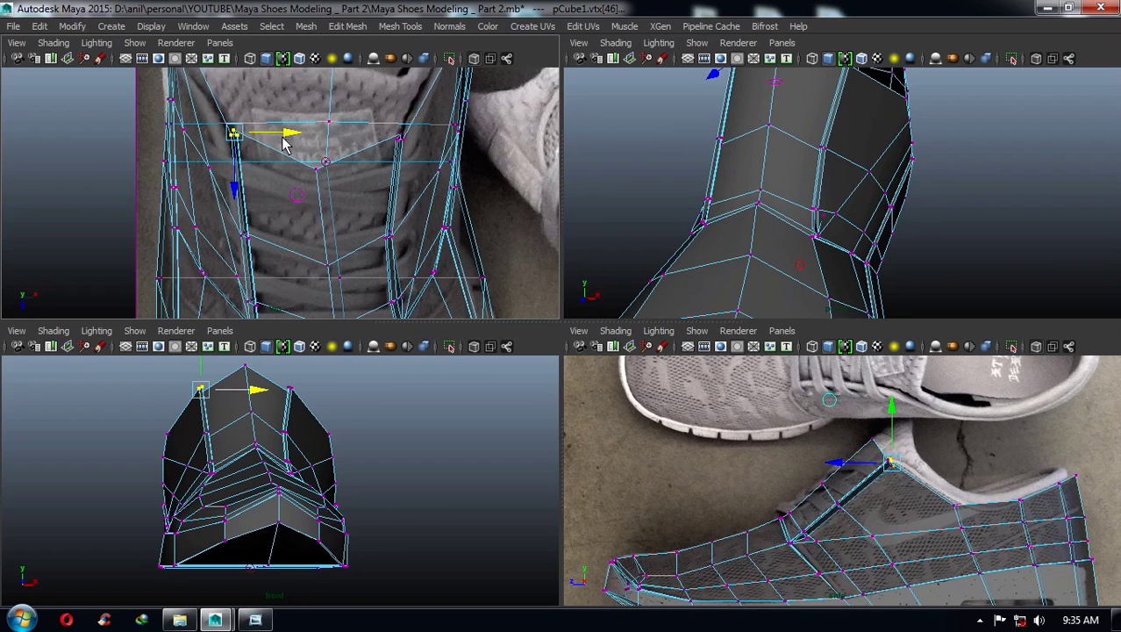
pyautogui.keyDown('alt'); pyautogui.moveTo(279, 143); pyautogui.dragTo(292, 226, button='middle'); pyautogui.keyUp('alt')
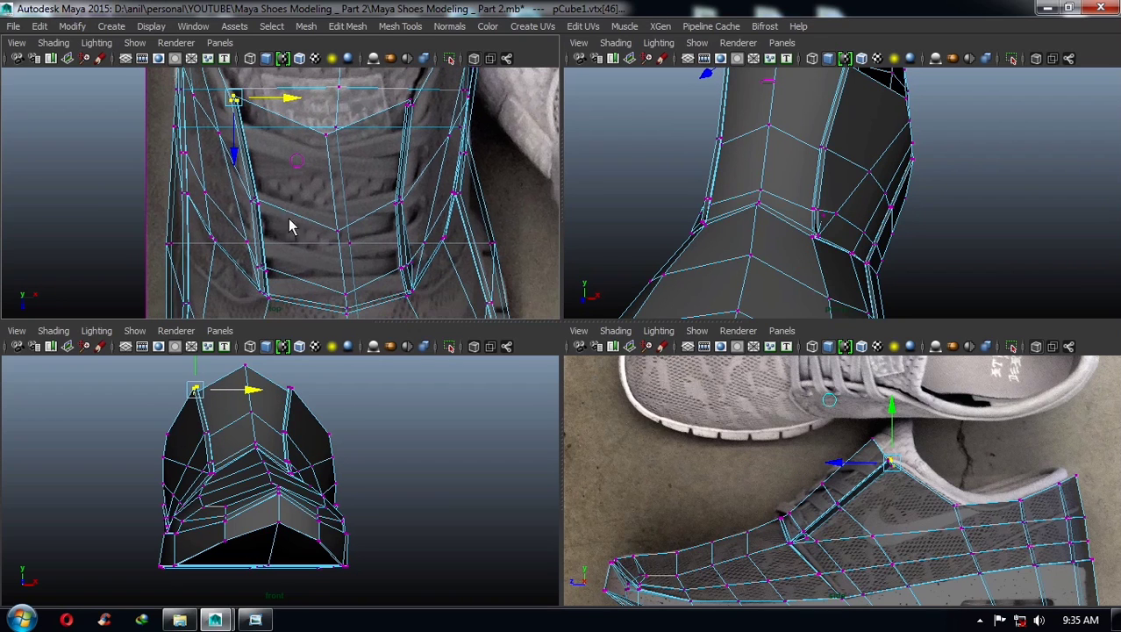
pyautogui.keyDown('alt'); pyautogui.moveTo(742, 218); pyautogui.dragTo(802, 191); pyautogui.keyUp('alt')
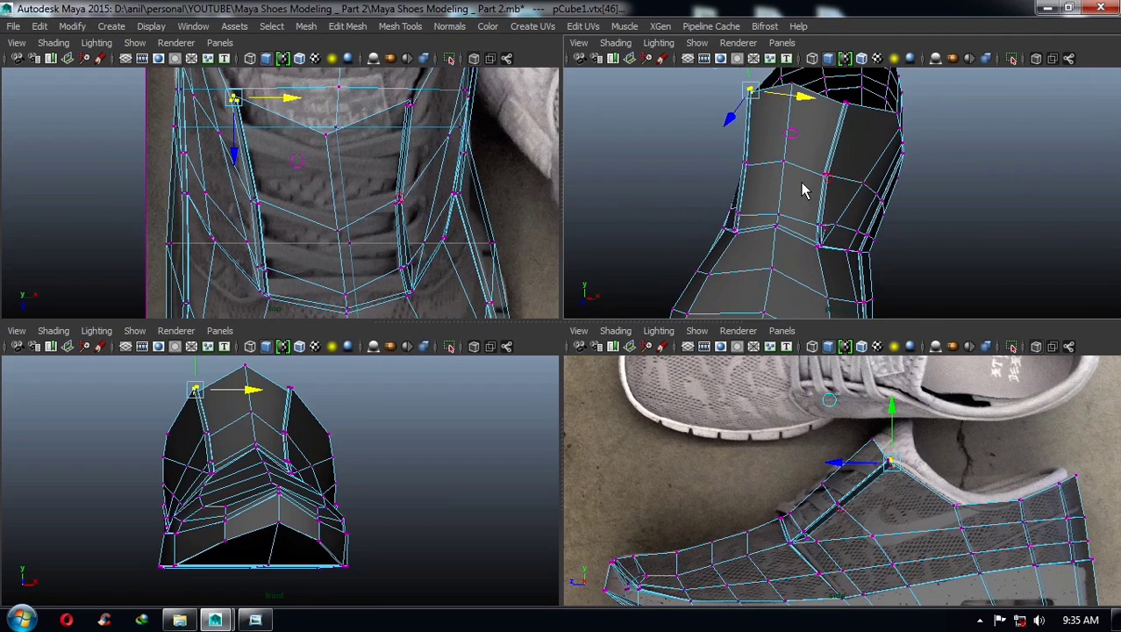
pyautogui.moveTo(869, 198)
pyautogui.keyDown('alt'); pyautogui.mouseDown()
pyautogui.moveTo(893, 230)
pyautogui.moveTo(901, 280)
pyautogui.moveTo(934, 220)
pyautogui.moveTo(782, 209)
pyautogui.mouseUp(); pyautogui.keyUp('alt')
pyautogui.moveTo(875, 210)
pyautogui.keyDown('alt'); pyautogui.mouseDown()
pyautogui.moveTo(816, 208)
pyautogui.moveTo(870, 205)
pyautogui.moveTo(855, 220)
pyautogui.moveTo(859, 240)
pyautogui.moveTo(775, 312)
pyautogui.moveTo(822, 237)
pyautogui.moveTo(906, 240)
pyautogui.mouseUp(); pyautogui.keyUp('alt')
pyautogui.moveTo(859, 175); pyautogui.dragTo(916, 155, button='right')
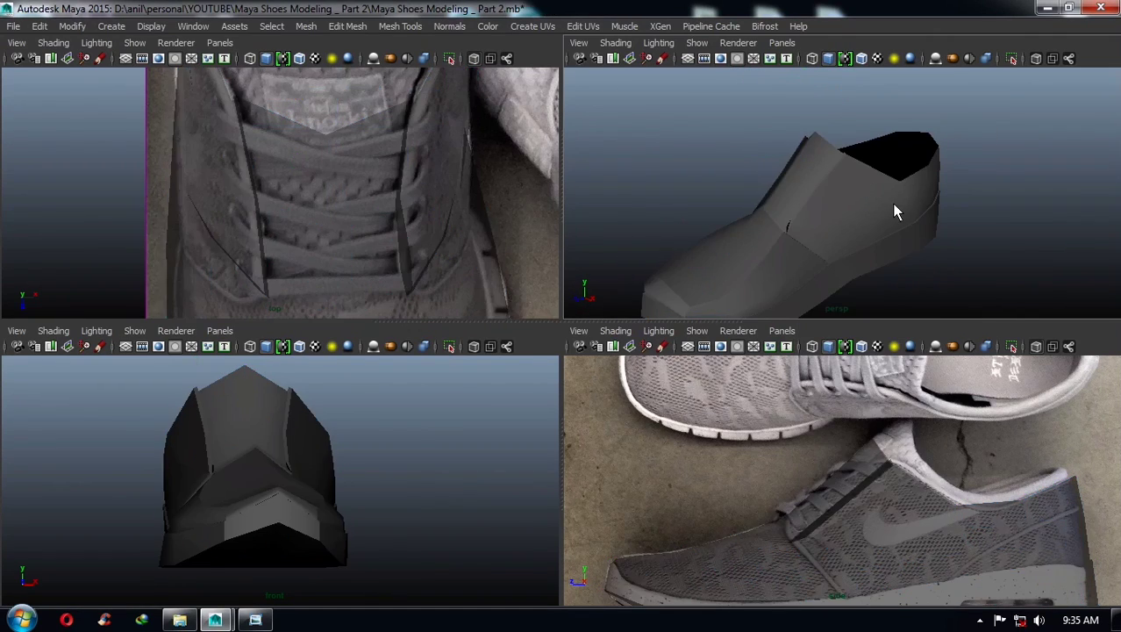
# - Turn on smooth mesh preview (3) for the shoe mesh, deselect it, and orbit to inspect
pyautogui.click(895, 211)
pyautogui.press('3')
pyautogui.click(999, 146)
pyautogui.click(924, 219)
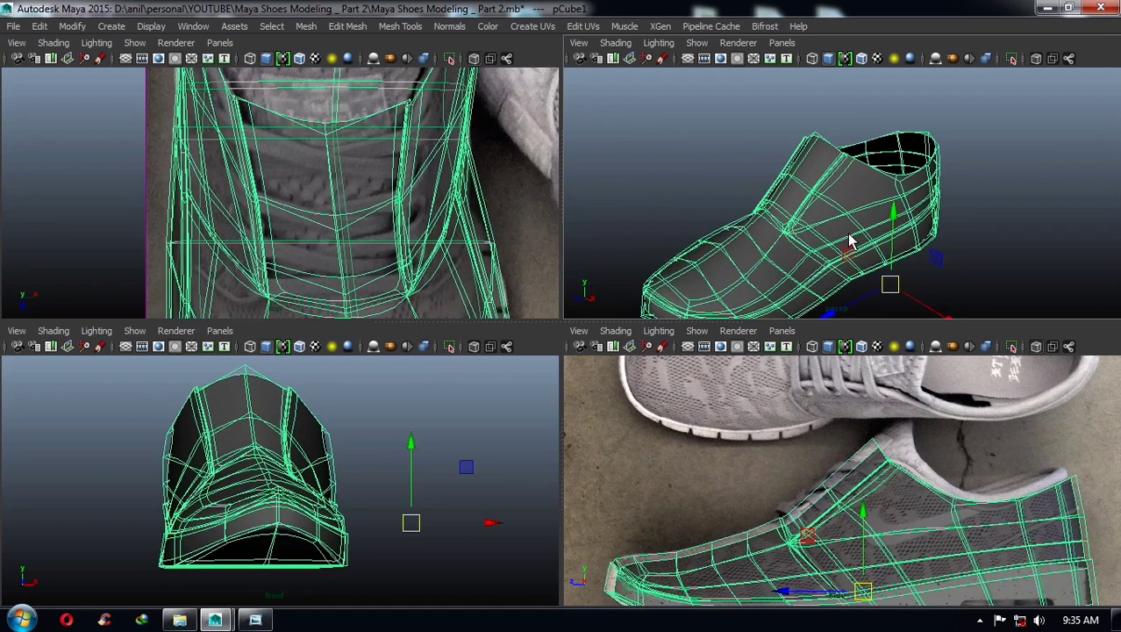
pyautogui.click(1014, 250)
pyautogui.moveTo(998, 242)
pyautogui.keyDown('alt'); pyautogui.mouseDown()
pyautogui.moveTo(944, 227)
pyautogui.moveTo(987, 274)
pyautogui.moveTo(823, 240)
pyautogui.moveTo(809, 208)
pyautogui.moveTo(830, 206)
pyautogui.moveTo(828, 266)
pyautogui.moveTo(926, 184)
pyautogui.moveTo(832, 124)
pyautogui.moveTo(829, 194)
pyautogui.moveTo(801, 243)
pyautogui.moveTo(812, 272)
pyautogui.mouseUp(); pyautogui.keyUp('alt')
pyautogui.scroll(2, 869, 492)
pyautogui.keyDown('alt'); pyautogui.moveTo(851, 463); pyautogui.dragTo(827, 468, button='middle'); pyautogui.keyUp('alt')
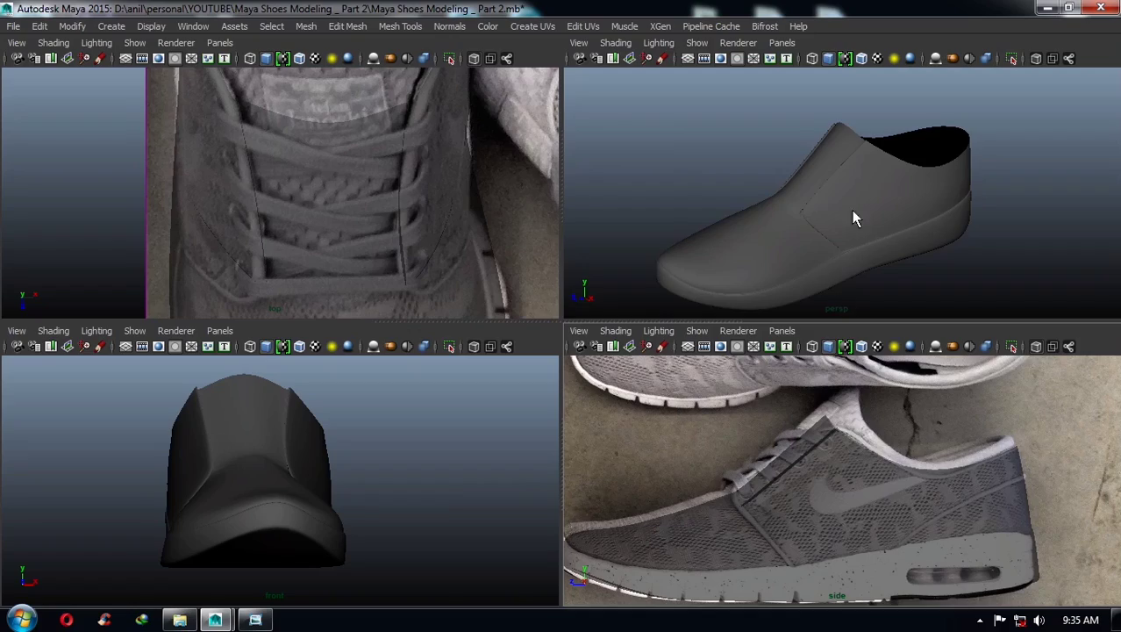
pyautogui.scroll(3, 851, 210)
pyautogui.scroll(1, 871, 192)
pyautogui.scroll(-2, 846, 210)
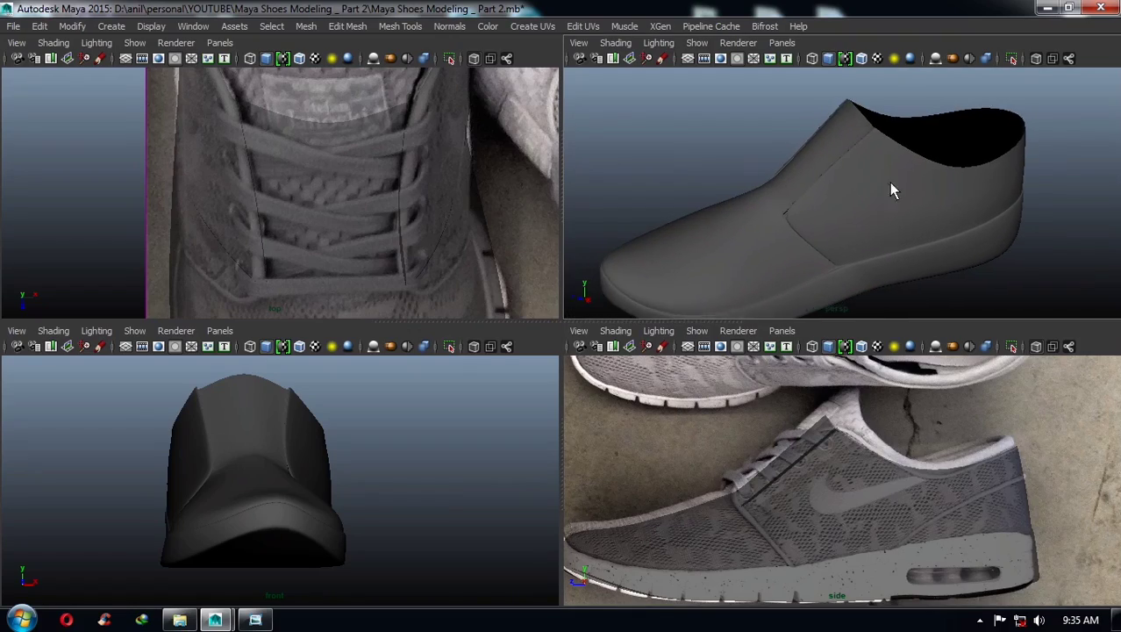
pyautogui.scroll(-1, 889, 184)
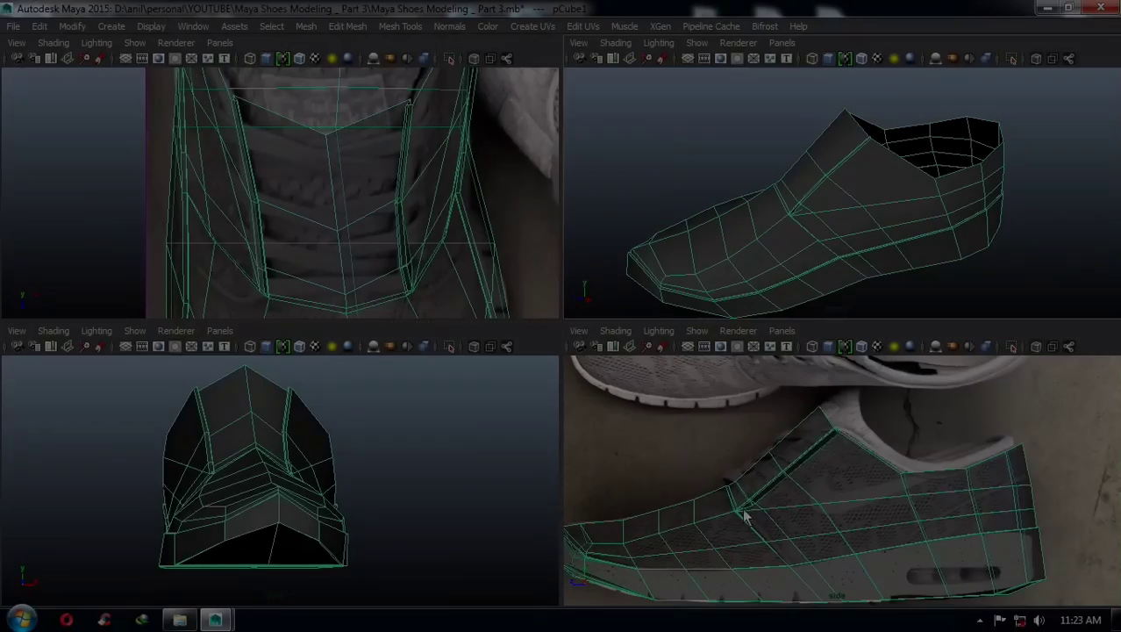
# - In vertex mode, select the vertices along the tongue edge and move them into place
pyautogui.scroll(2, 727, 496)
pyautogui.scroll(2, 742, 501)
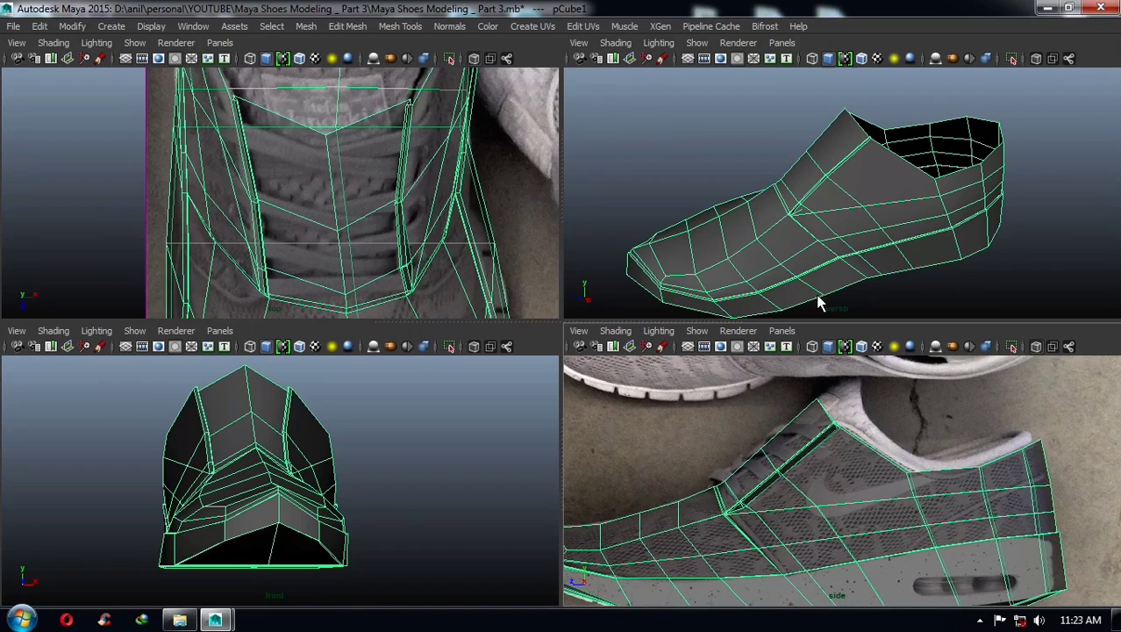
pyautogui.moveTo(821, 305)
pyautogui.keyDown('alt'); pyautogui.mouseDown()
pyautogui.moveTo(881, 248)
pyautogui.moveTo(918, 249)
pyautogui.moveTo(884, 268)
pyautogui.moveTo(977, 261)
pyautogui.moveTo(853, 263)
pyautogui.moveTo(845, 254)
pyautogui.mouseUp(); pyautogui.keyUp('alt')
pyautogui.moveTo(823, 295)
pyautogui.keyDown('alt'); pyautogui.mouseDown()
pyautogui.moveTo(831, 233)
pyautogui.moveTo(846, 256)
pyautogui.moveTo(893, 258)
pyautogui.moveTo(942, 281)
pyautogui.moveTo(877, 263)
pyautogui.mouseUp(); pyautogui.keyUp('alt')
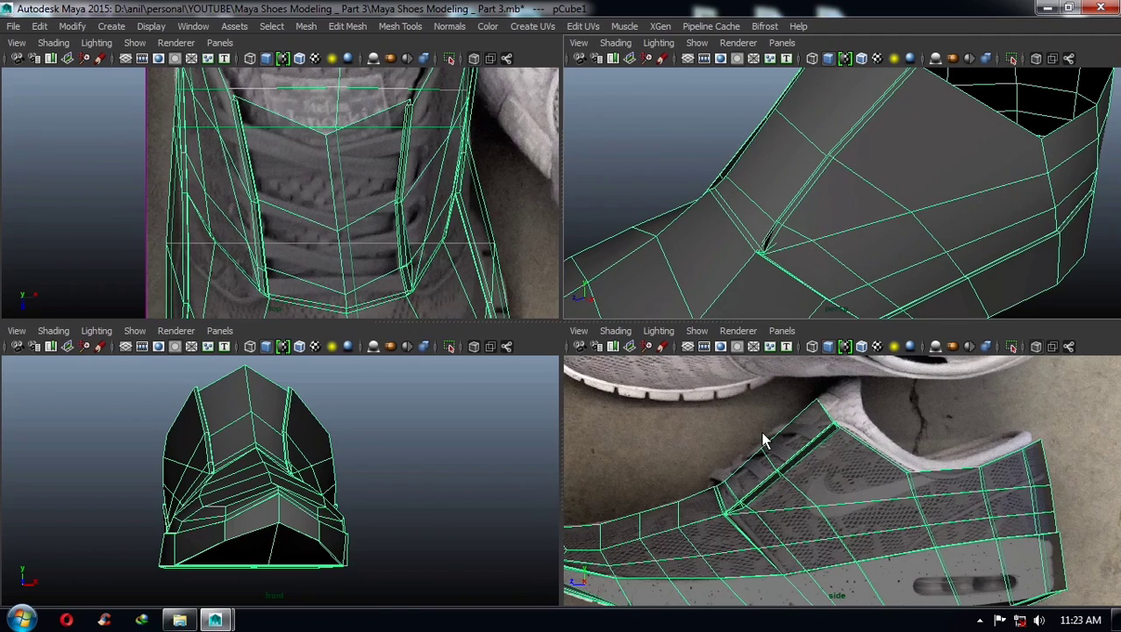
pyautogui.press('F8')
pyautogui.scroll(1, 739, 488)
pyautogui.scroll(2, 799, 474)
pyautogui.scroll(1, 735, 498)
pyautogui.click(725, 453)
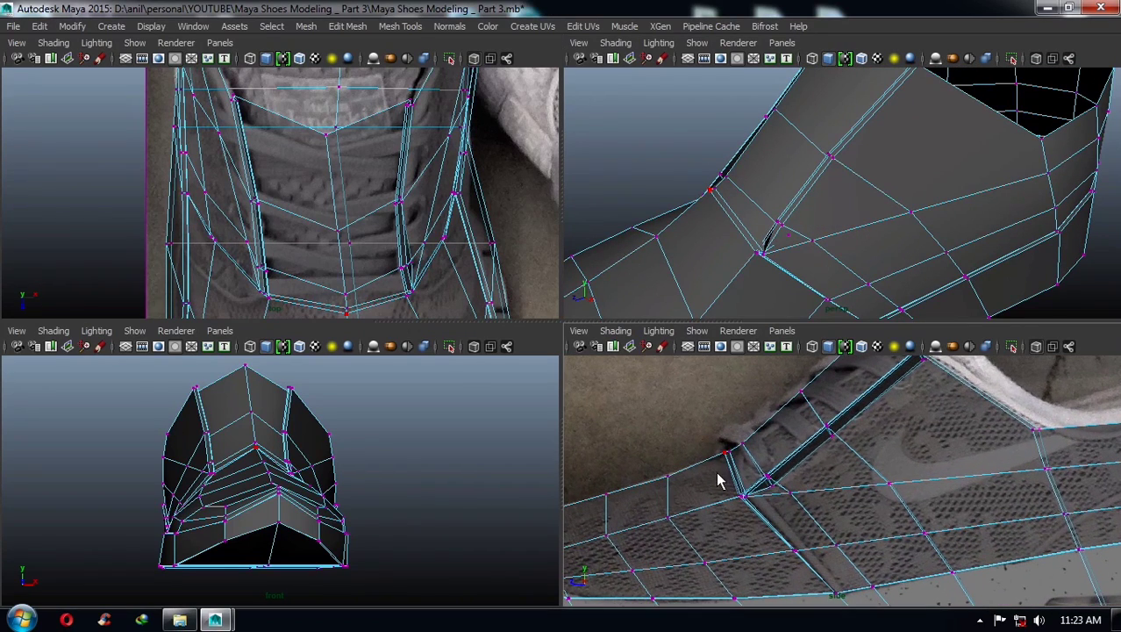
pyautogui.moveTo(783, 510); pyautogui.dragTo(782, 505)
pyautogui.press('w')
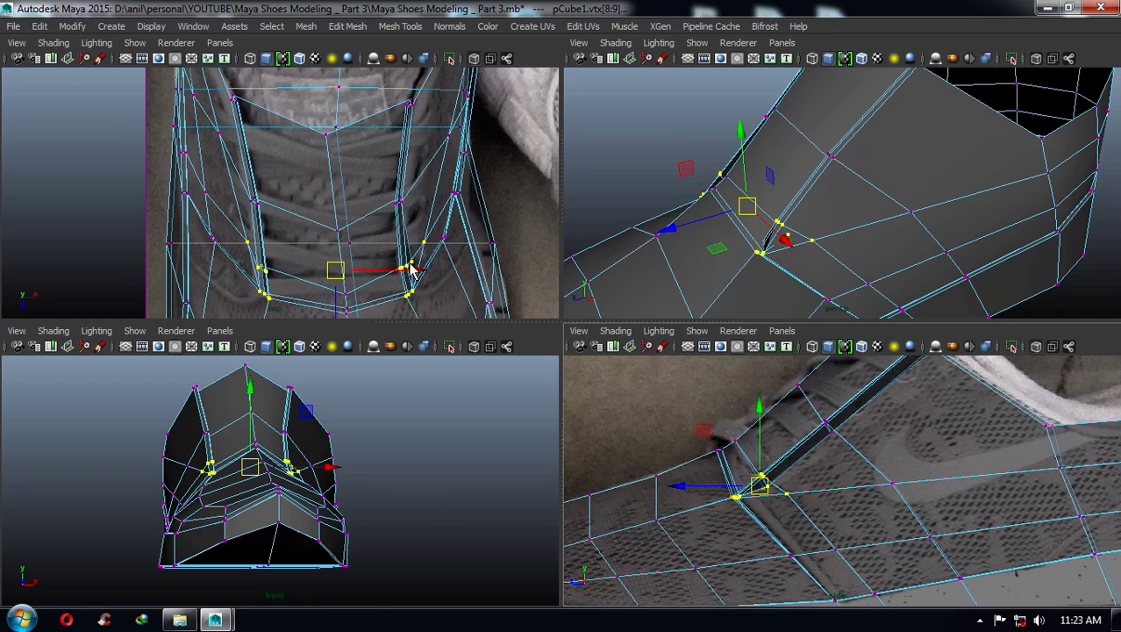
pyautogui.keyDown('alt'); pyautogui.moveTo(396, 191); pyautogui.dragTo(364, 204, button='middle'); pyautogui.keyUp('alt')
# - Move the vertices further along the lace opening edge and select the edge's end vertex
pyautogui.keyDown('alt'); pyautogui.moveTo(760, 478); pyautogui.dragTo(787, 454); pyautogui.keyUp('alt')
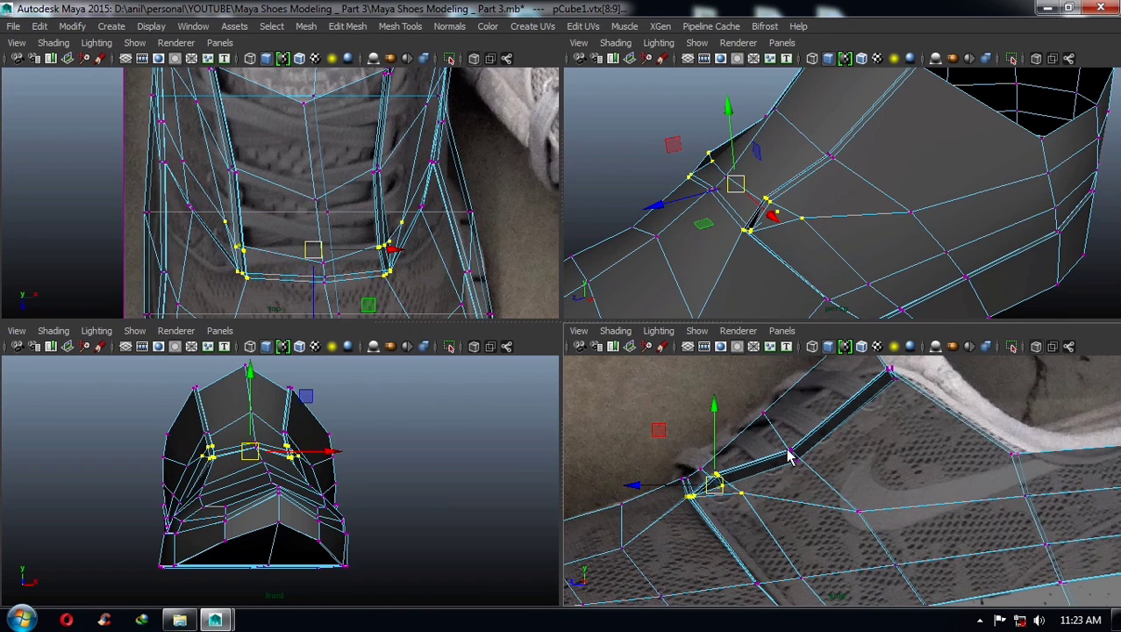
pyautogui.keyDown('alt'); pyautogui.moveTo(813, 229); pyautogui.dragTo(761, 215); pyautogui.keyUp('alt')
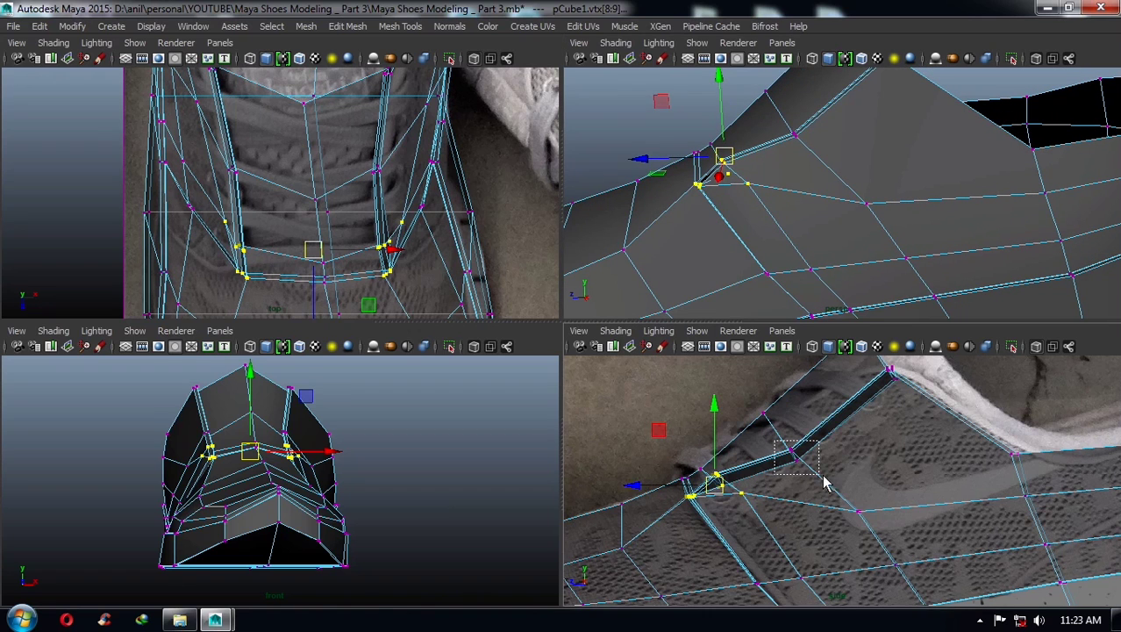
pyautogui.moveTo(802, 472); pyautogui.dragTo(775, 435)
pyautogui.keyDown('alt'); pyautogui.moveTo(858, 448); pyautogui.dragTo(835, 490, button='middle'); pyautogui.keyUp('alt')
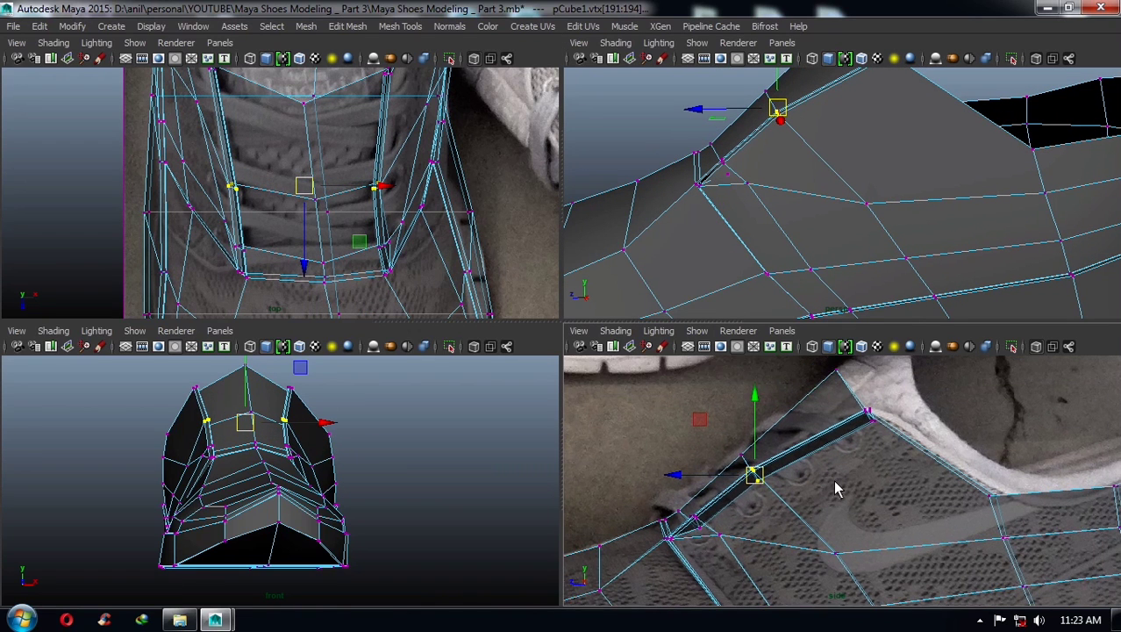
pyautogui.click(866, 412)
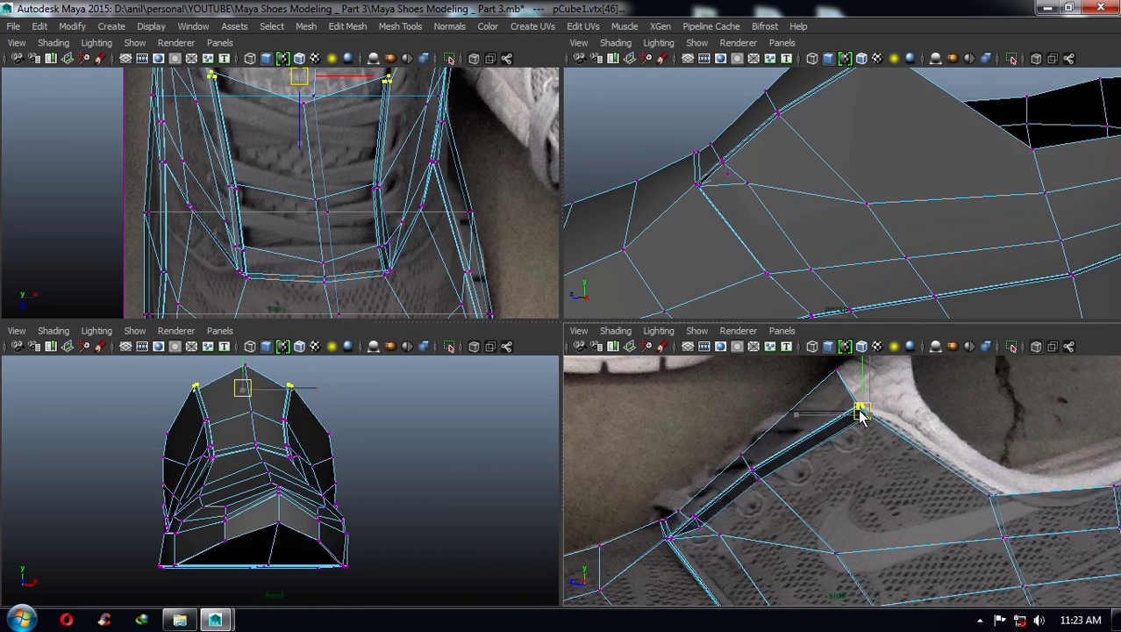
pyautogui.scroll(2, 721, 535)
pyautogui.moveTo(714, 470)
pyautogui.keyDown('alt'); pyautogui.mouseDown(button='middle')
pyautogui.moveTo(807, 483)
pyautogui.moveTo(893, 474)
pyautogui.mouseUp(button='middle'); pyautogui.keyUp('alt')
# - Select and adjust the vertices at the tongue top and along the toe to the toe tip
pyautogui.press('a')
pyautogui.moveTo(584, 264)
pyautogui.keyDown('alt'); pyautogui.mouseDown()
pyautogui.moveTo(906, 243)
pyautogui.moveTo(925, 253)
pyautogui.moveTo(834, 275)
pyautogui.mouseUp(); pyautogui.keyUp('alt')
pyautogui.scroll(-3, 927, 459)
pyautogui.keyDown('alt'); pyautogui.moveTo(926, 459); pyautogui.dragTo(905, 464, button='middle'); pyautogui.keyUp('alt')
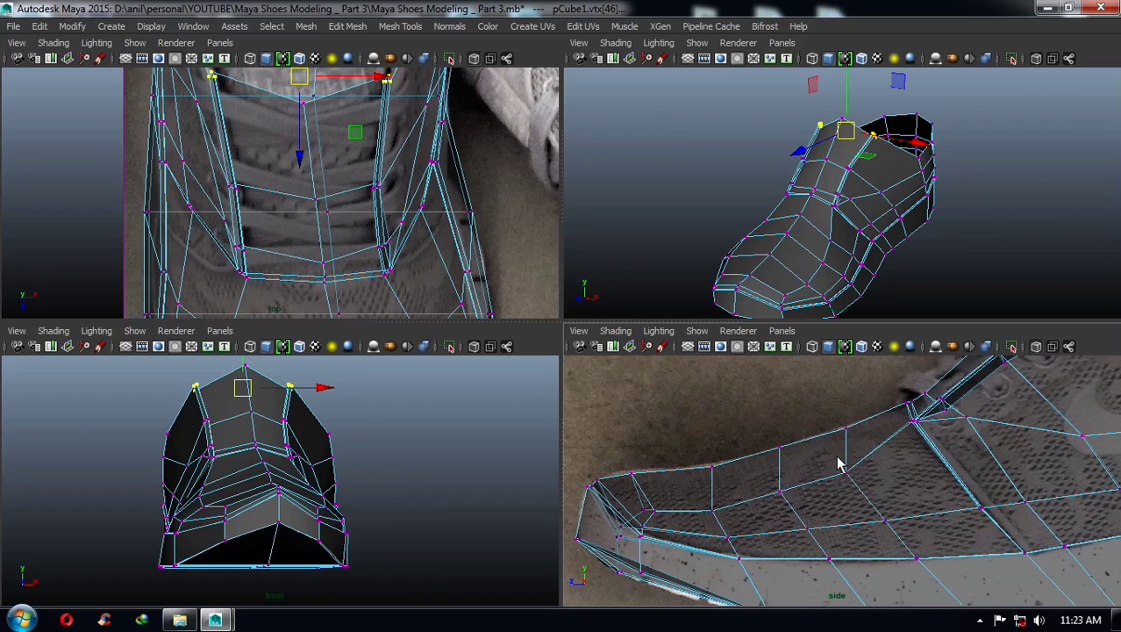
pyautogui.moveTo(838, 463); pyautogui.dragTo(856, 475)
pyautogui.click(783, 482)
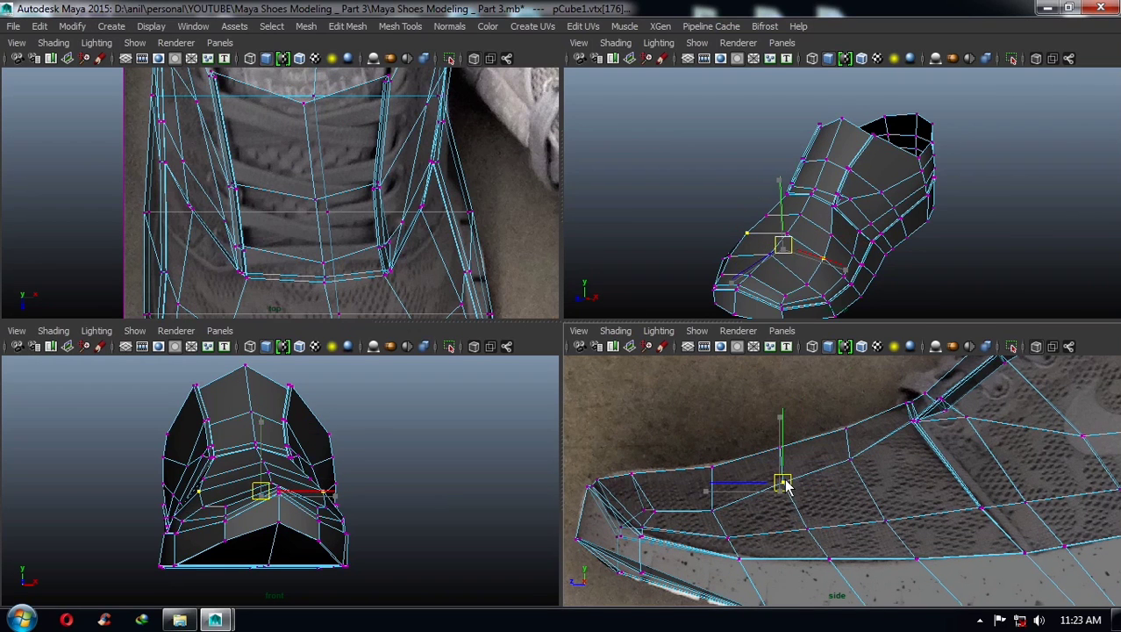
pyautogui.moveTo(717, 524); pyautogui.dragTo(703, 498)
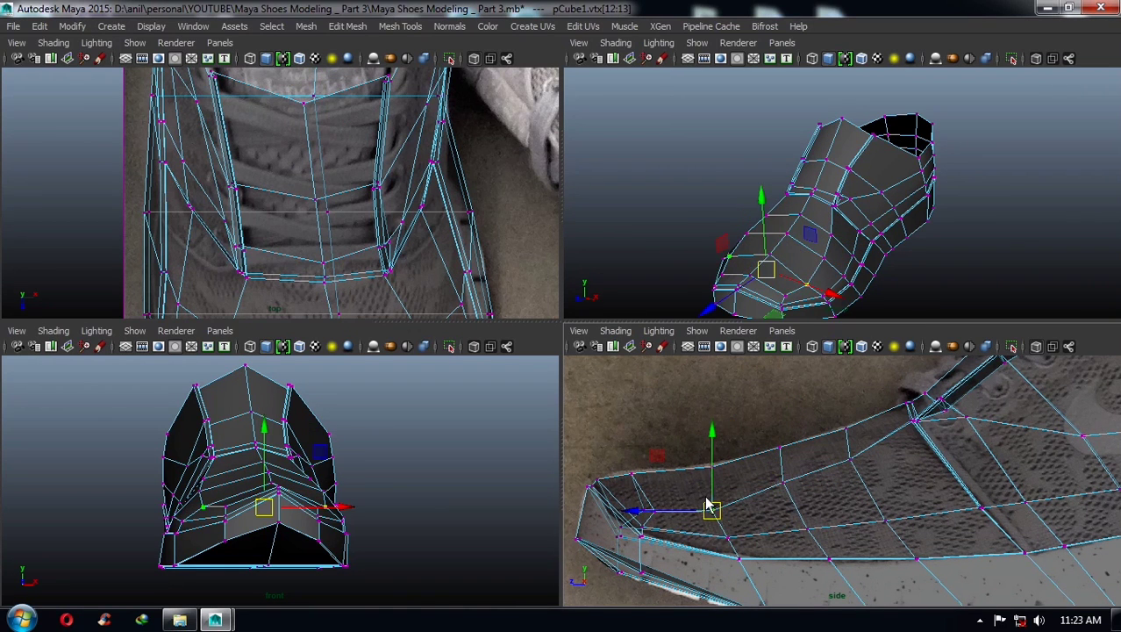
pyautogui.click(641, 508)
# - Preview the reshaped upper as a smoothed mesh from the front
pyautogui.moveTo(772, 263)
pyautogui.keyDown('alt'); pyautogui.mouseDown()
pyautogui.moveTo(790, 231)
pyautogui.moveTo(900, 211)
pyautogui.moveTo(783, 220)
pyautogui.moveTo(954, 233)
pyautogui.moveTo(883, 230)
pyautogui.mouseUp(); pyautogui.keyUp('alt')
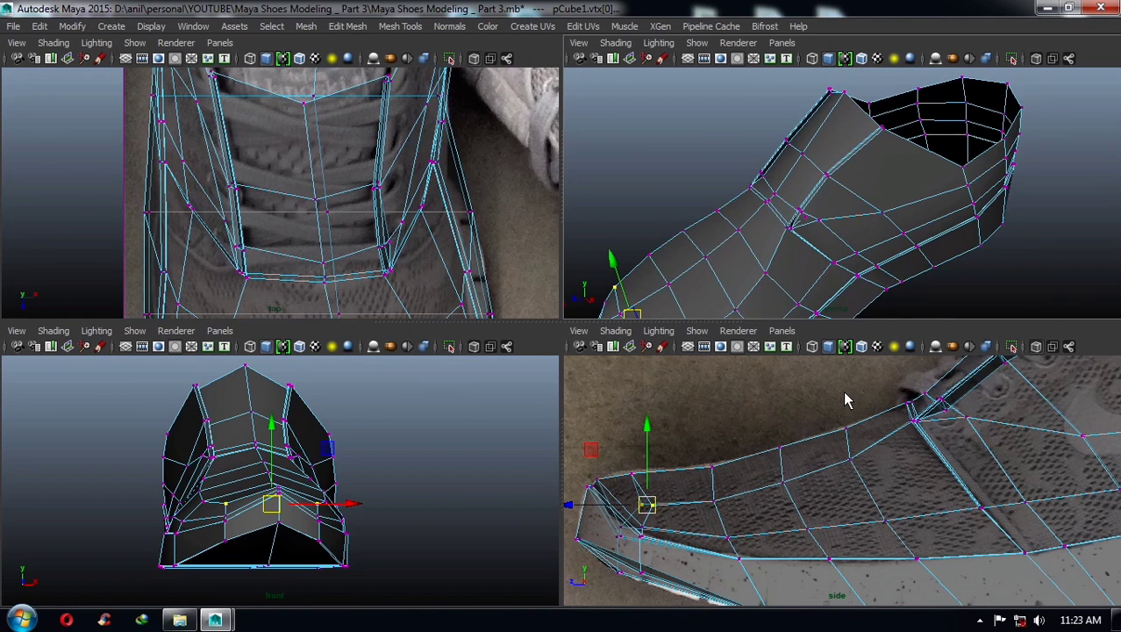
pyautogui.scroll(3, 889, 446)
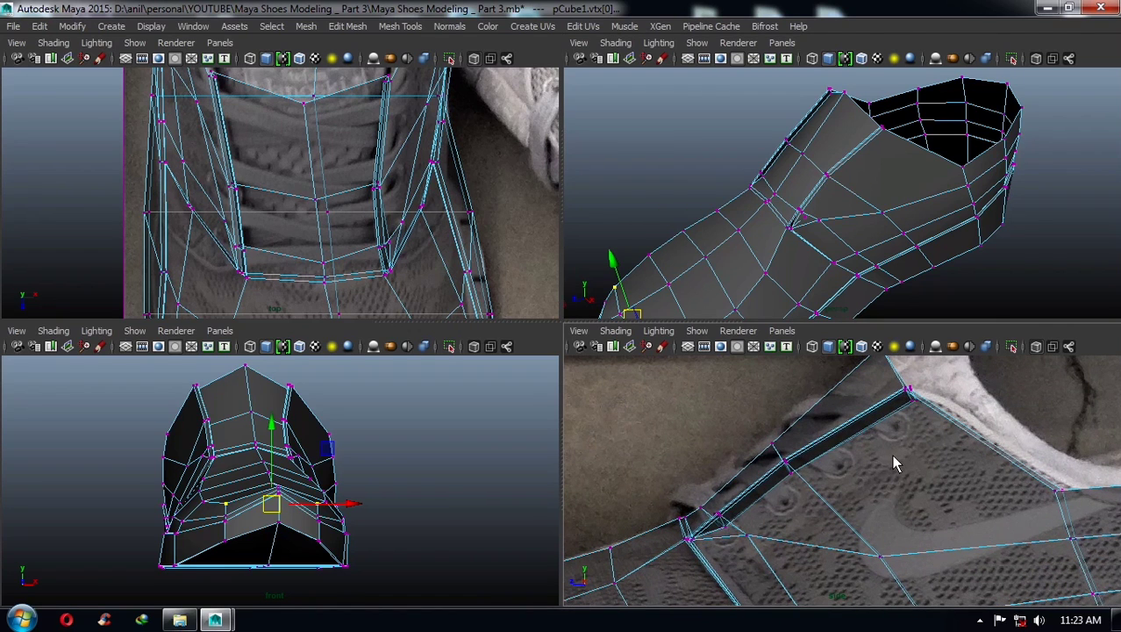
pyautogui.press('3')
pyautogui.keyDown('alt'); pyautogui.moveTo(887, 455); pyautogui.dragTo(863, 467, button='middle'); pyautogui.keyUp('alt')
# - Return to object mode and select the whole shoe mesh
pyautogui.moveTo(888, 261); pyautogui.dragTo(1023, 219, button='right')
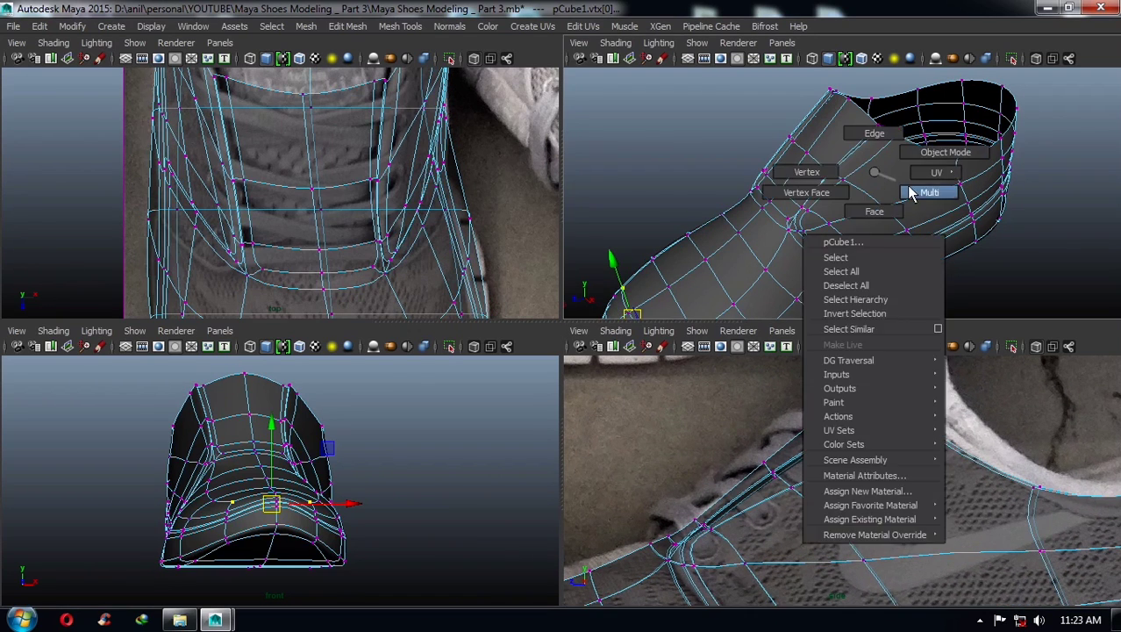
pyautogui.moveTo(817, 188)
pyautogui.keyDown('alt'); pyautogui.mouseDown()
pyautogui.moveTo(954, 192)
pyautogui.moveTo(892, 232)
pyautogui.moveTo(897, 247)
pyautogui.moveTo(856, 188)
pyautogui.moveTo(818, 169)
pyautogui.mouseUp(); pyautogui.keyUp('alt')
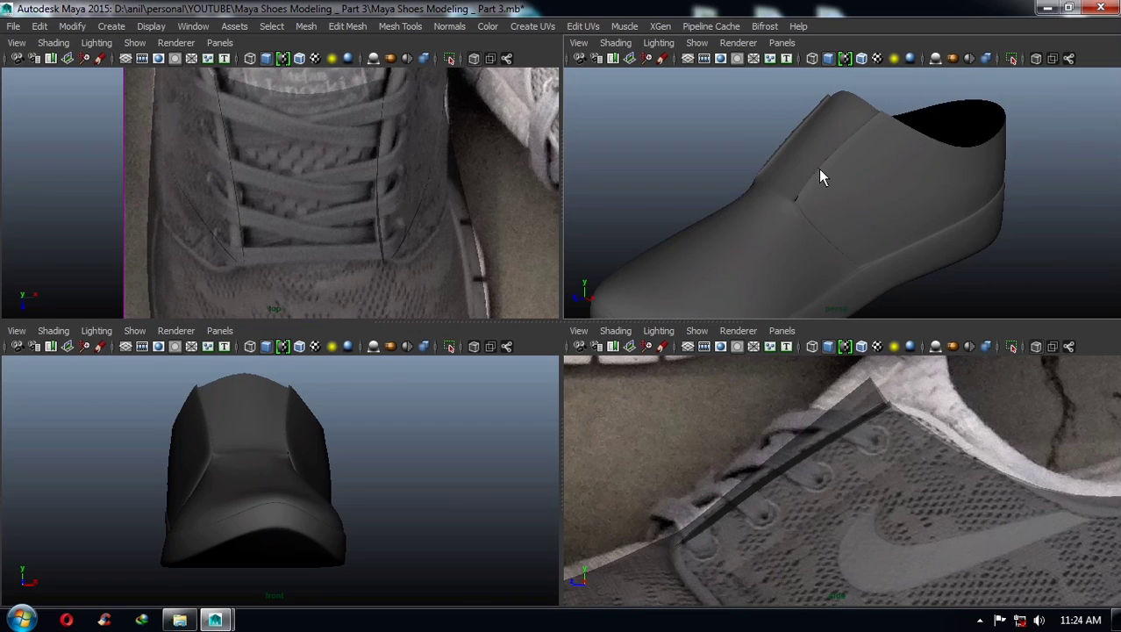
pyautogui.scroll(-3, 880, 426)
pyautogui.scroll(-2, 885, 436)
pyautogui.scroll(-2, 901, 360)
pyautogui.keyDown('alt'); pyautogui.moveTo(901, 361); pyautogui.dragTo(861, 454, button='middle'); pyautogui.keyUp('alt')
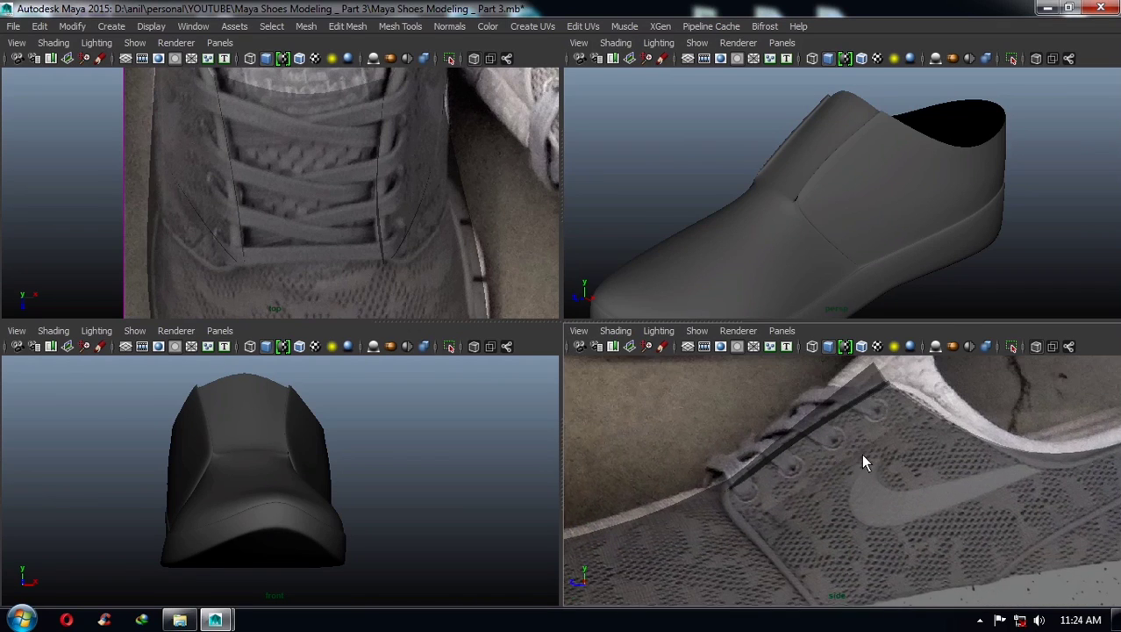
pyautogui.scroll(2, 830, 203)
pyautogui.click(857, 186)
pyautogui.scroll(-2, 858, 166)
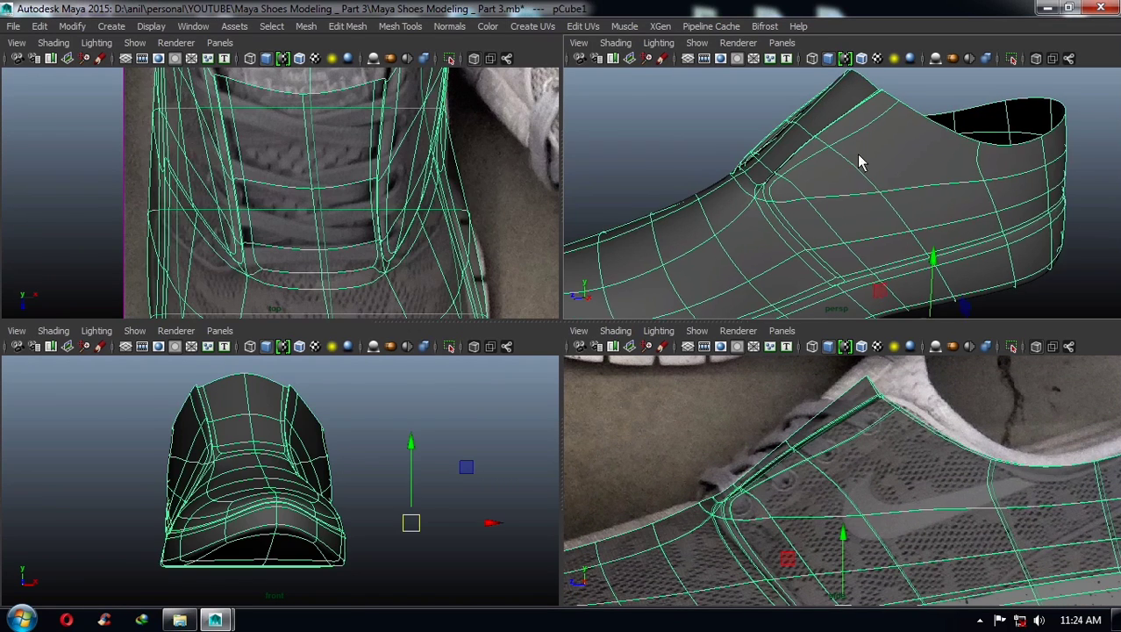
pyautogui.scroll(2, 846, 207)
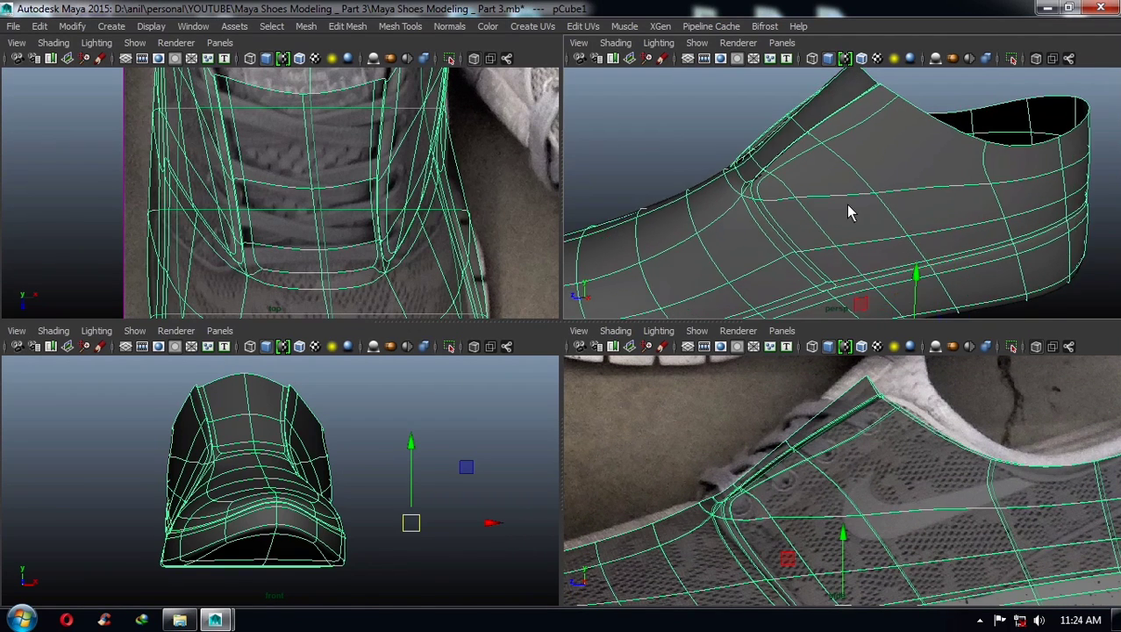
# - Toggle the shoe between faceted cage (1) and smooth preview (3) twice to compare
pyautogui.press('1')
pyautogui.press('3')
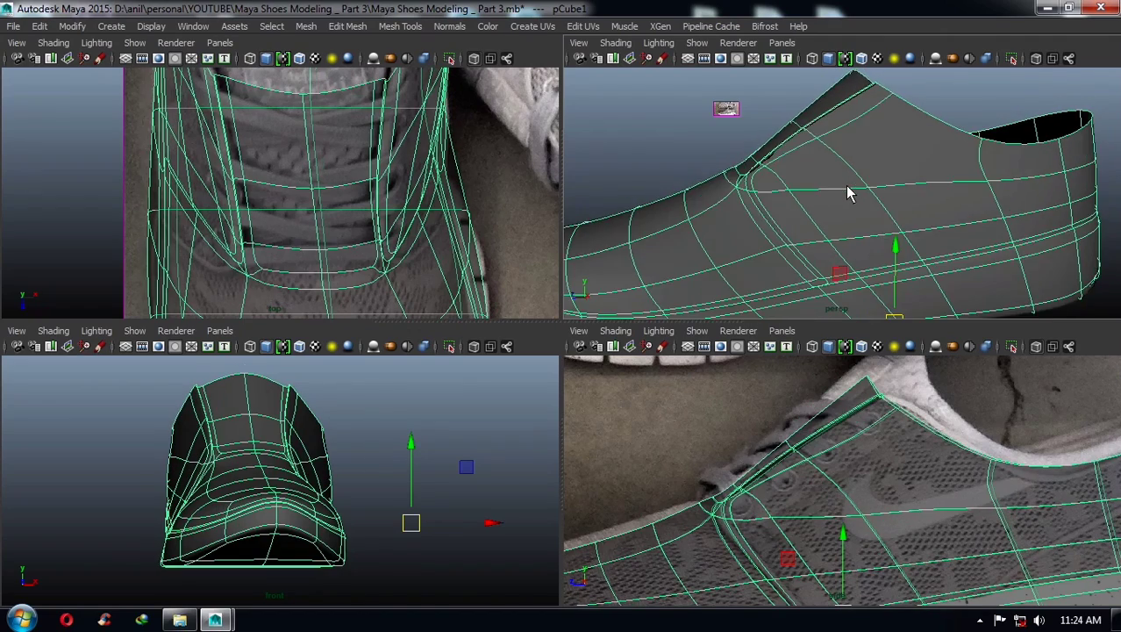
pyautogui.keyDown('alt'); pyautogui.moveTo(850, 190); pyautogui.dragTo(994, 194); pyautogui.keyUp('alt')
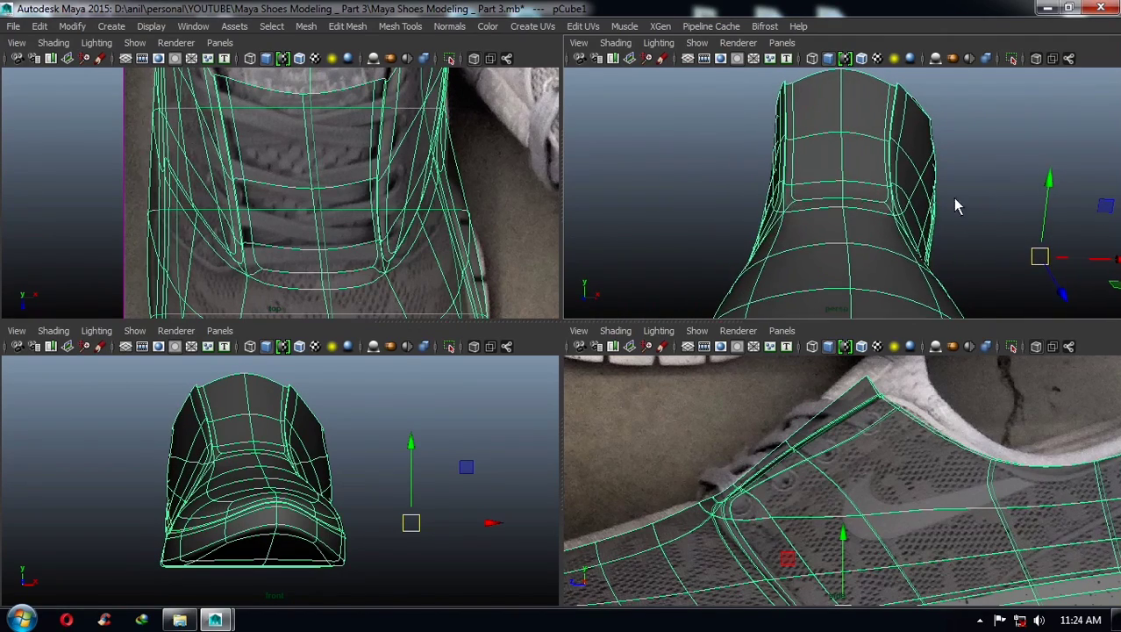
pyautogui.press('1')
pyautogui.press('3')
pyautogui.keyDown('alt'); pyautogui.moveTo(913, 208); pyautogui.dragTo(763, 220); pyautogui.keyUp('alt')
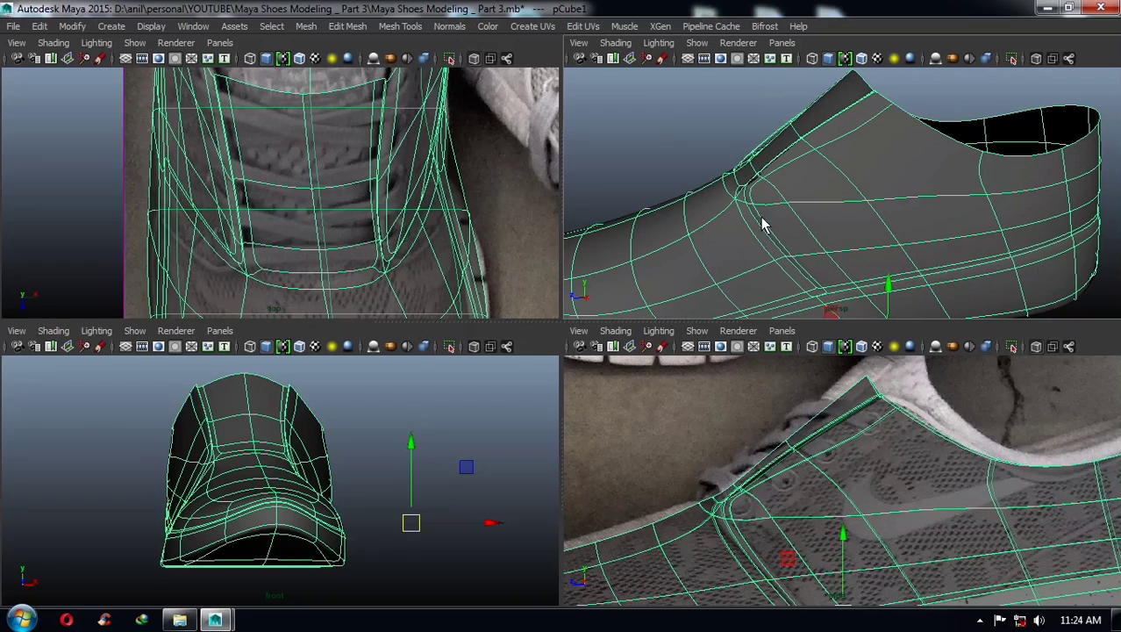
# - Interactively draw a polygon torus in the top view beside the shoe's lacing area
pyautogui.click(112, 26)
pyautogui.moveTo(149, 66)
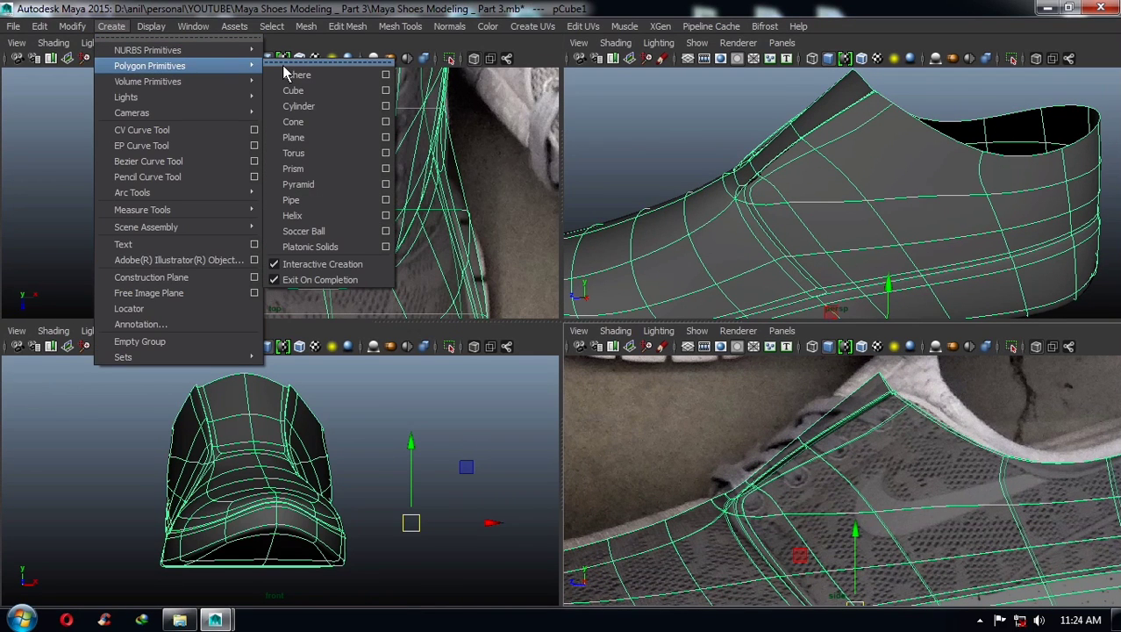
pyautogui.click(293, 153)
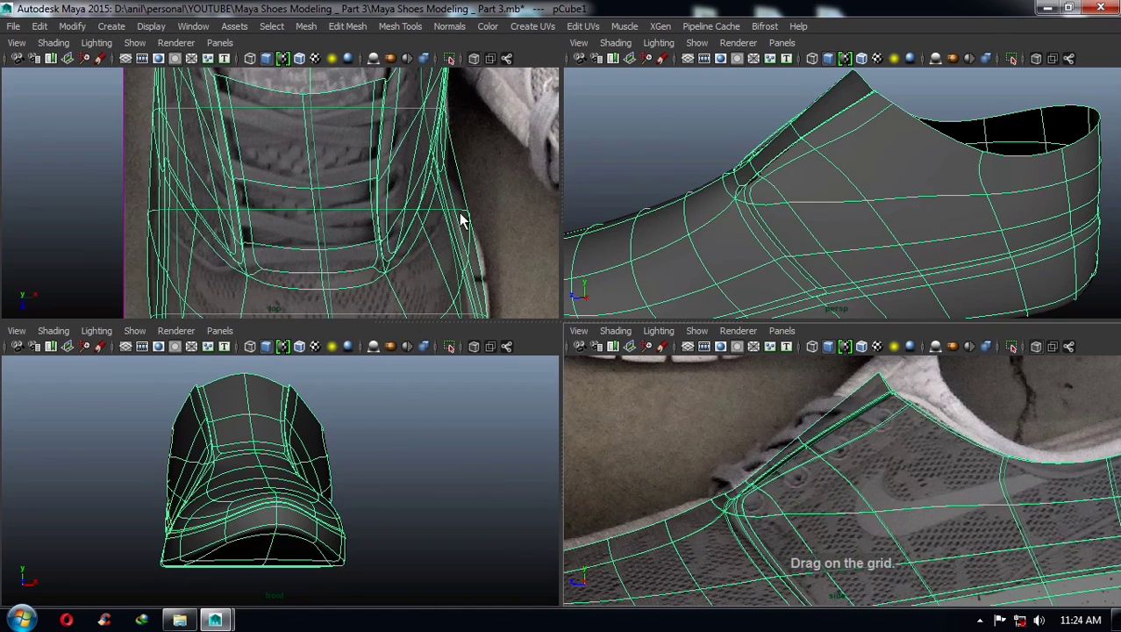
pyautogui.keyDown('alt'); pyautogui.moveTo(462, 220); pyautogui.dragTo(338, 218, button='middle'); pyautogui.keyUp('alt')
pyautogui.moveTo(376, 195)
pyautogui.mouseDown()
pyautogui.moveTo(397, 204)
pyautogui.moveTo(389, 200)
pyautogui.moveTo(401, 194)
pyautogui.mouseUp()
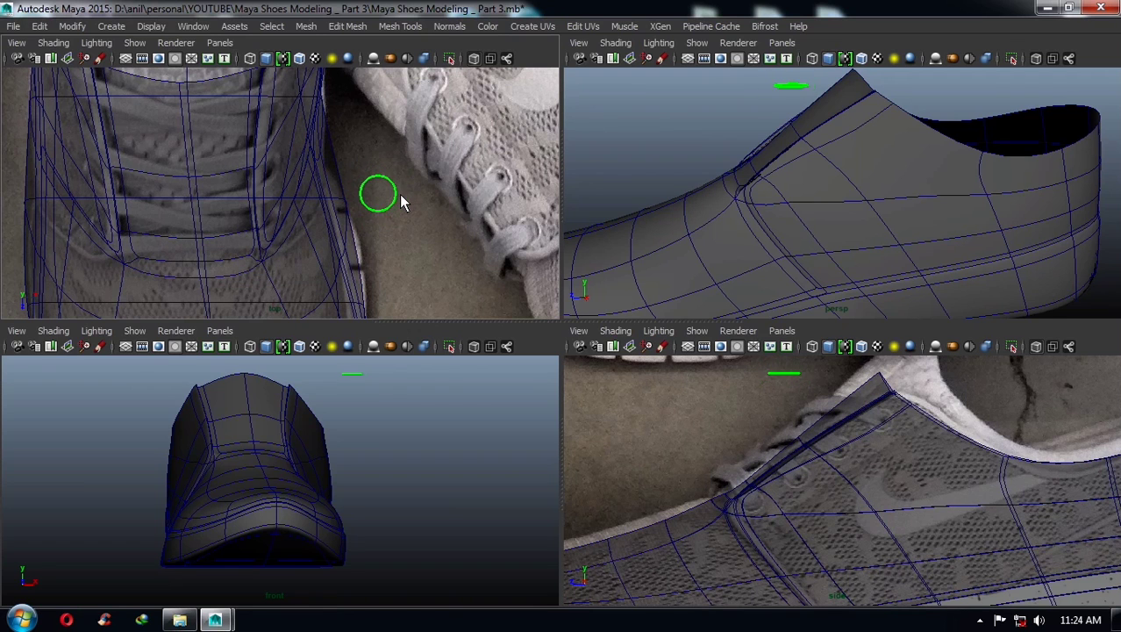
pyautogui.click(401, 194)
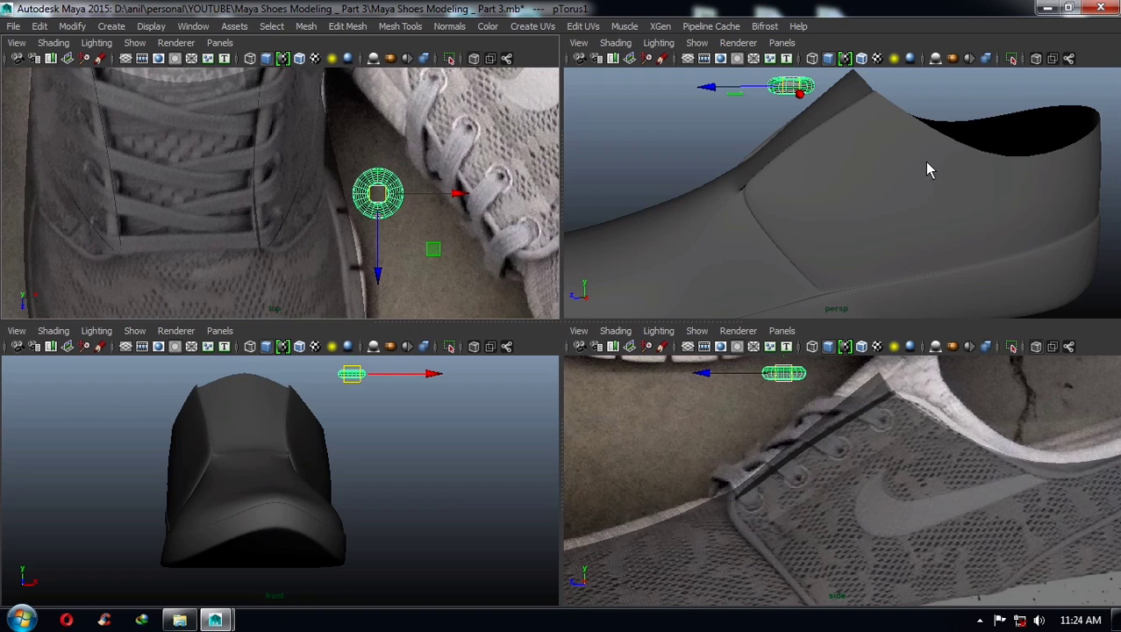
pyautogui.keyDown('alt'); pyautogui.moveTo(924, 170); pyautogui.dragTo(866, 196); pyautogui.keyUp('alt')
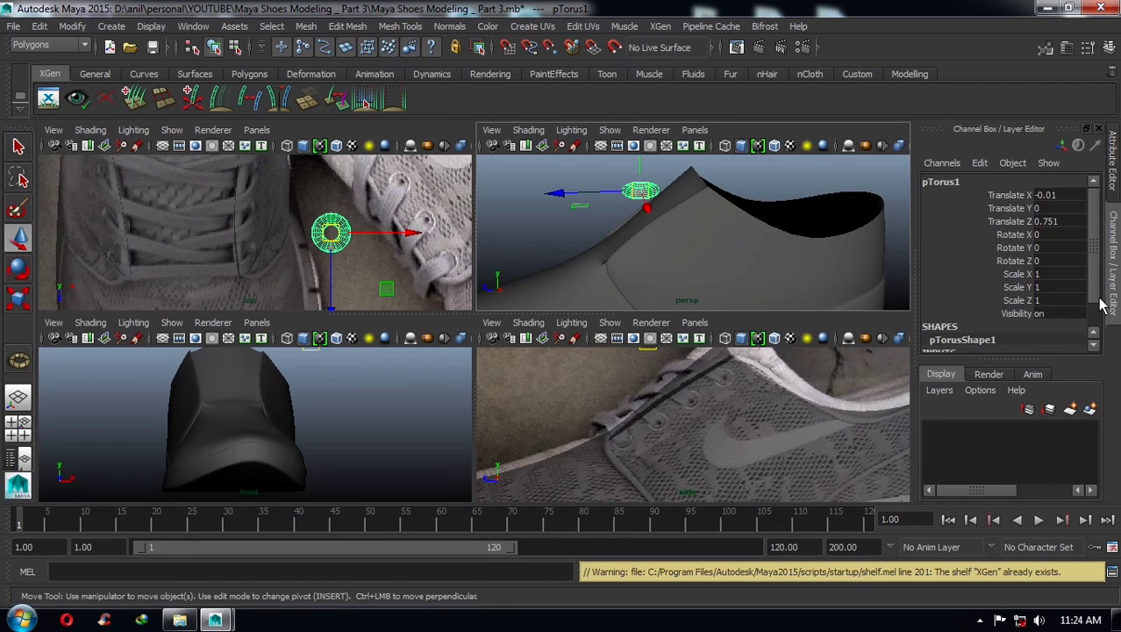
# - Set polyTorus1 to Section Radius 0.05 and Radius 0.3 in the Channel Box
pyautogui.scroll(-2, 1102, 292)
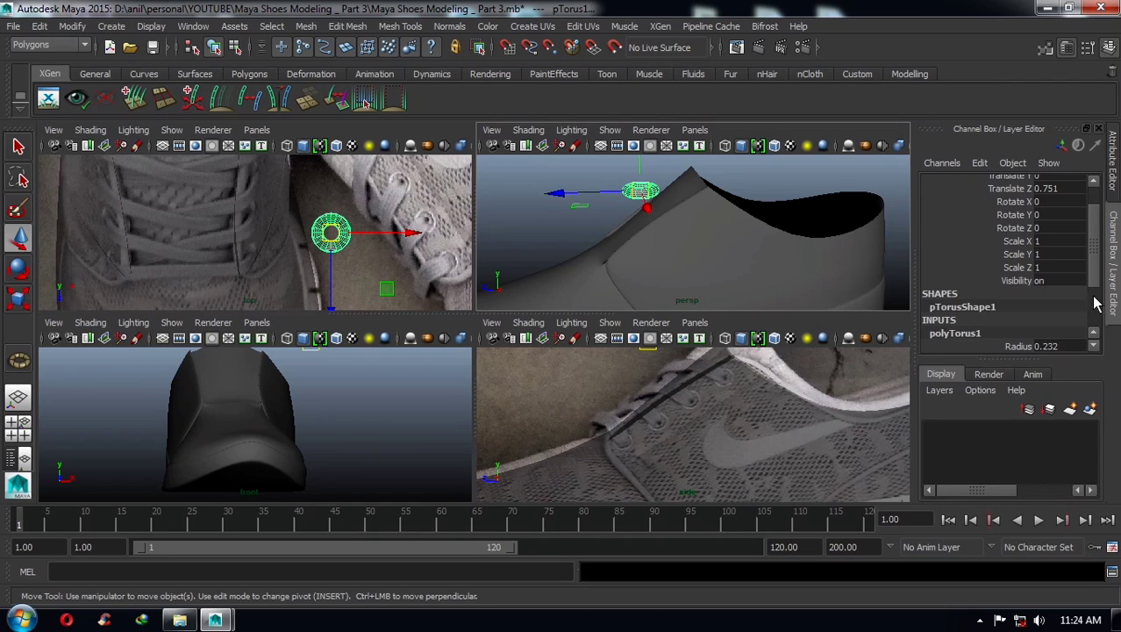
pyautogui.click(972, 335)
pyautogui.scroll(-1, 989, 317)
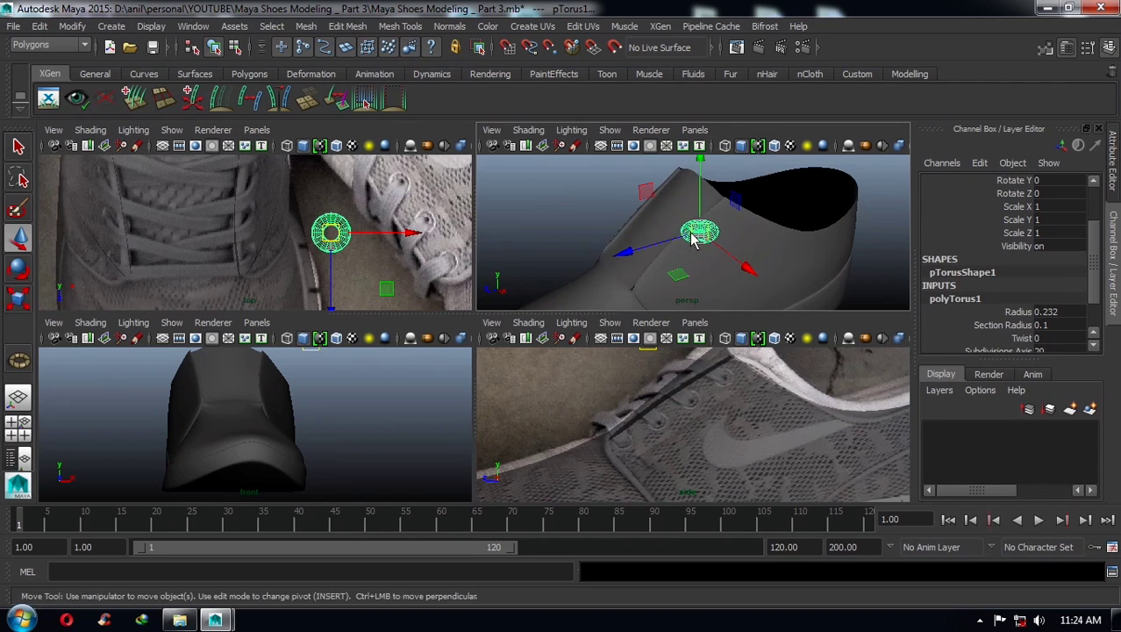
pyautogui.keyDown('alt'); pyautogui.moveTo(669, 226); pyautogui.dragTo(746, 246); pyautogui.keyUp('alt')
pyautogui.scroll(2, 761, 250)
pyautogui.write('.1')
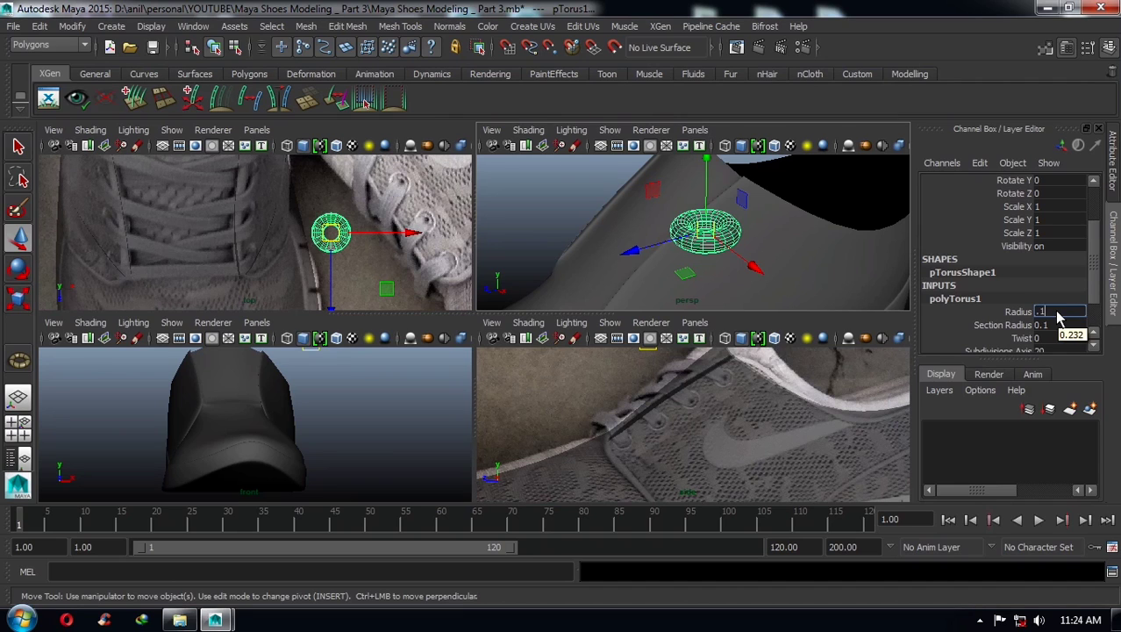
pyautogui.press('Return')
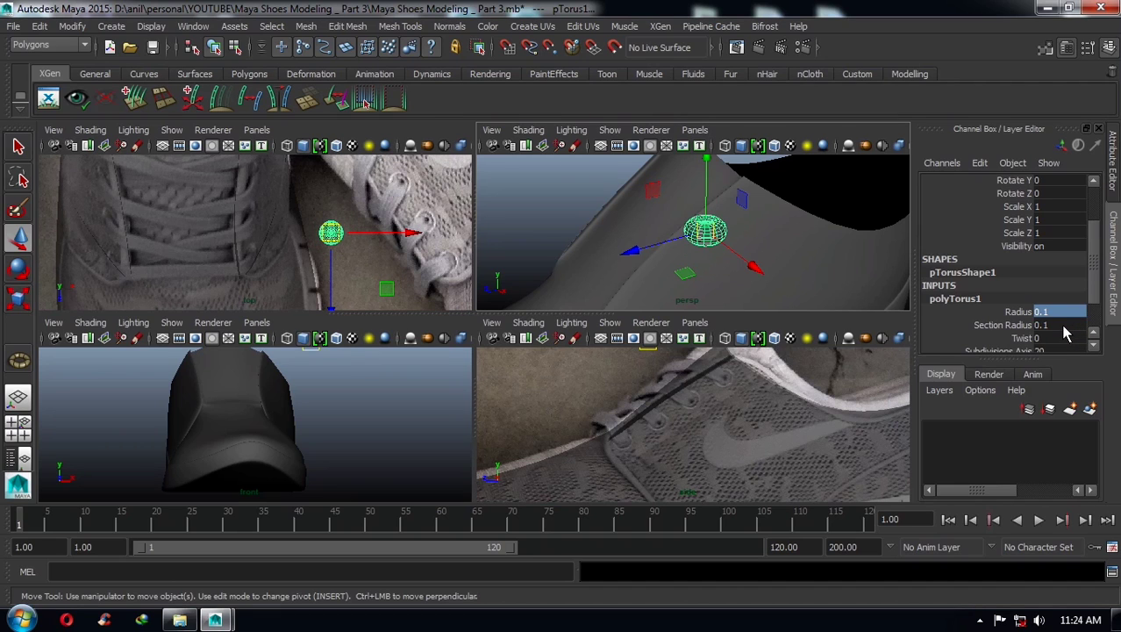
pyautogui.write('5')
pyautogui.press('Return')
pyautogui.write('3')
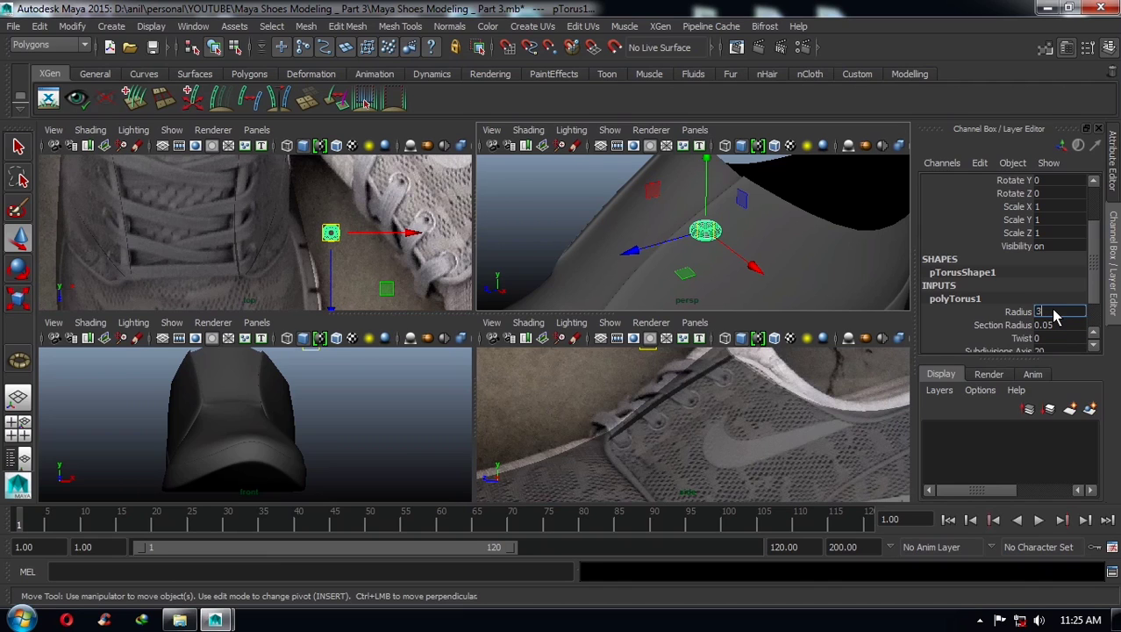
pyautogui.press('Return')
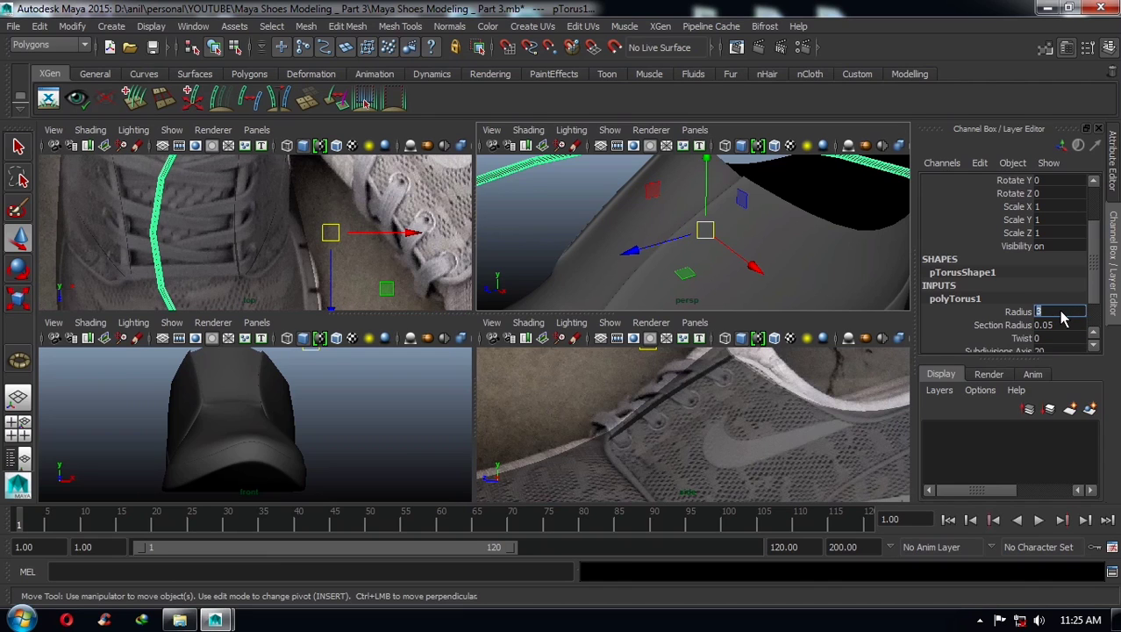
pyautogui.write('.3')
pyautogui.press('Return')
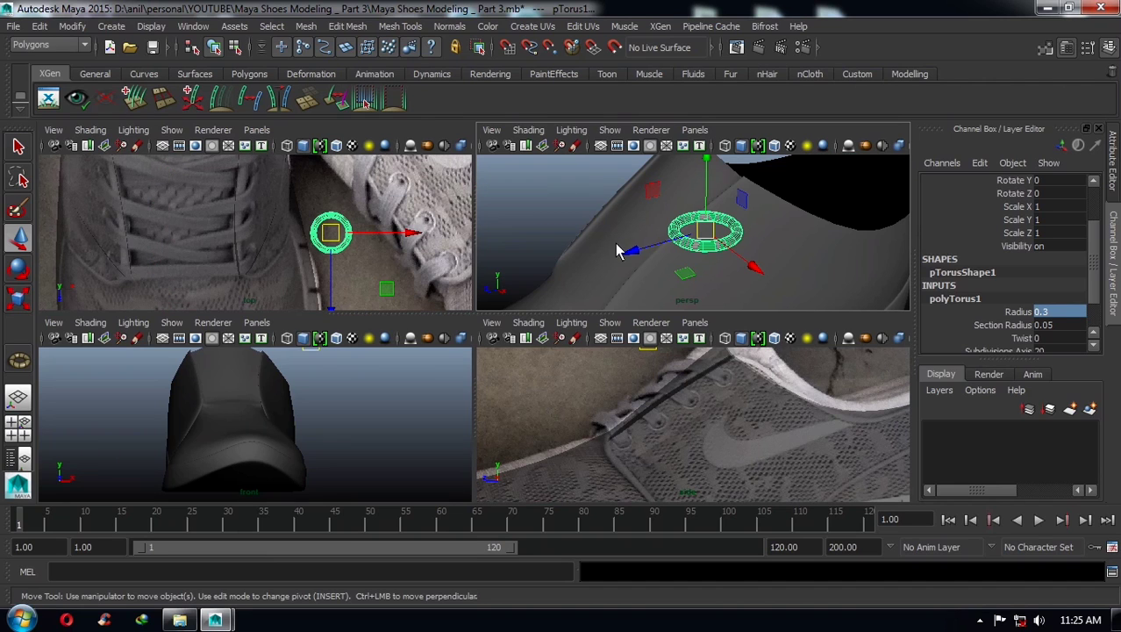
# - Scale the torus, rotate it to face the shoe's side, and rescale it to 0.545
pyautogui.press('r')
pyautogui.moveTo(705, 232); pyautogui.dragTo(682, 243)
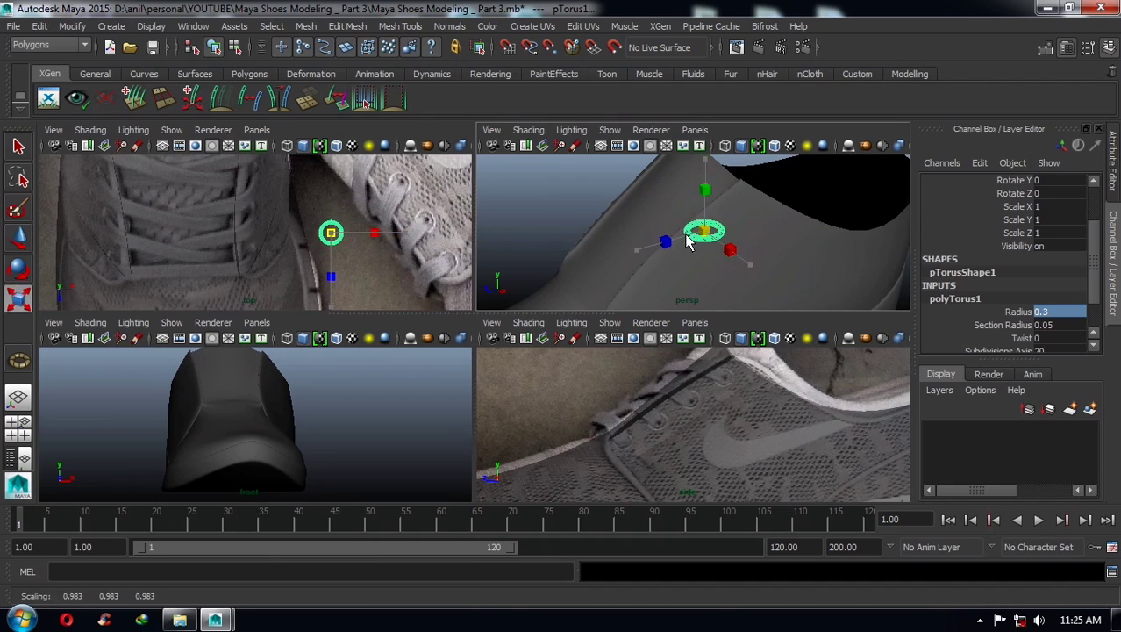
pyautogui.keyDown('alt'); pyautogui.moveTo(689, 372); pyautogui.dragTo(696, 431, button='middle'); pyautogui.keyUp('alt')
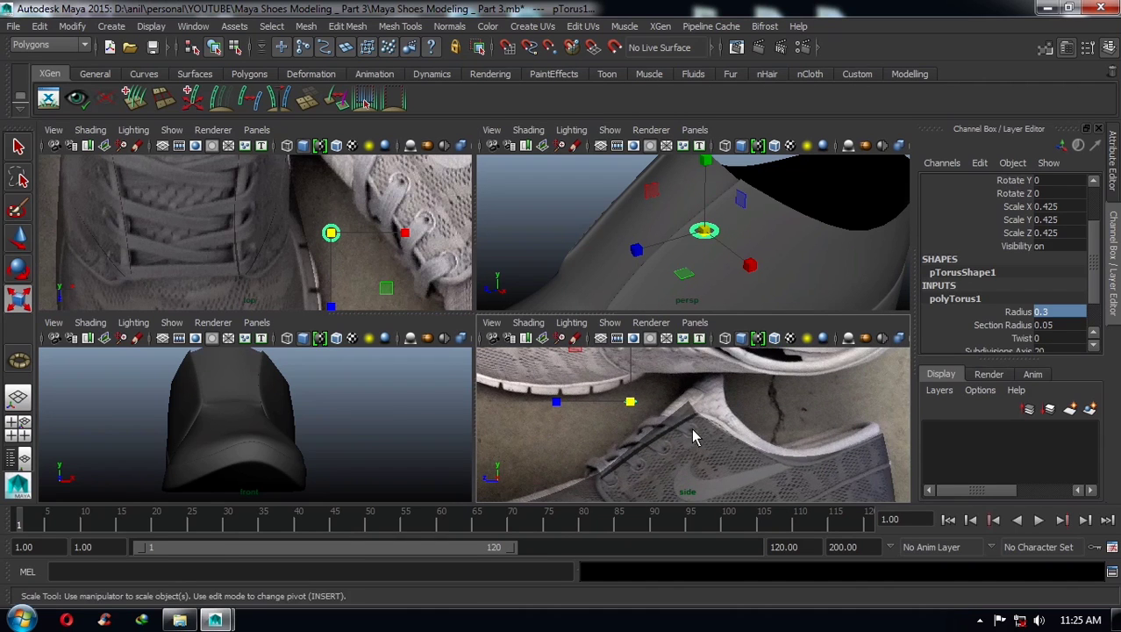
pyautogui.press('w')
pyautogui.press('space')
pyautogui.keyDown('alt'); pyautogui.moveTo(562, 337); pyautogui.dragTo(658, 320, button='middle'); pyautogui.keyUp('alt')
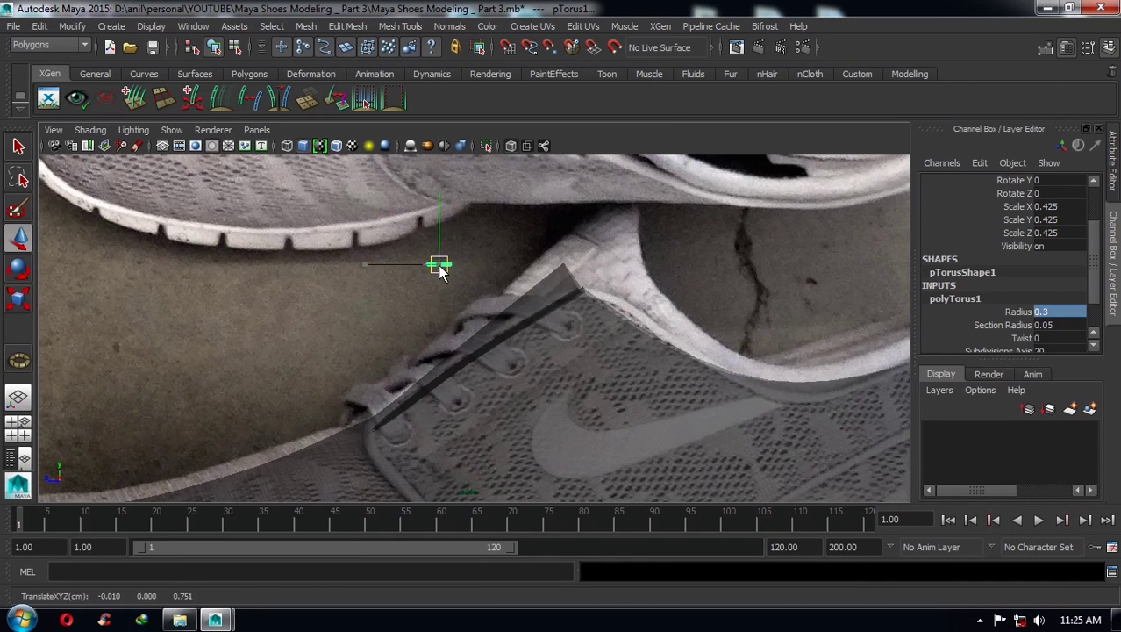
pyautogui.press('e')
pyautogui.keyDown('alt'); pyautogui.moveTo(551, 325); pyautogui.dragTo(689, 357, button='right'); pyautogui.keyUp('alt')
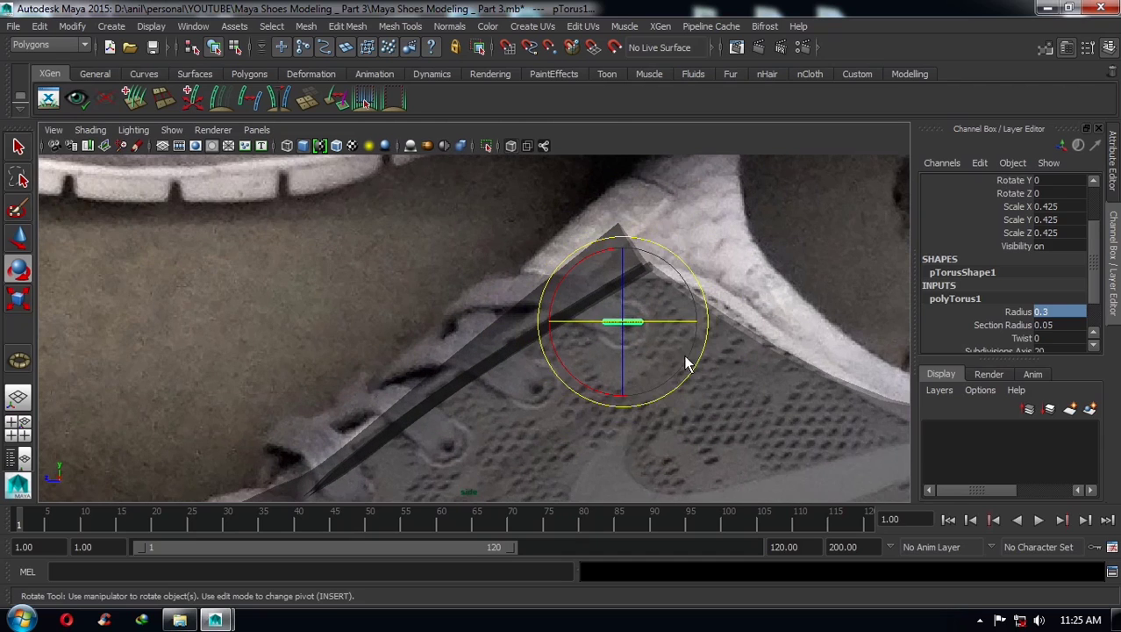
pyautogui.moveTo(689, 358); pyautogui.dragTo(628, 388)
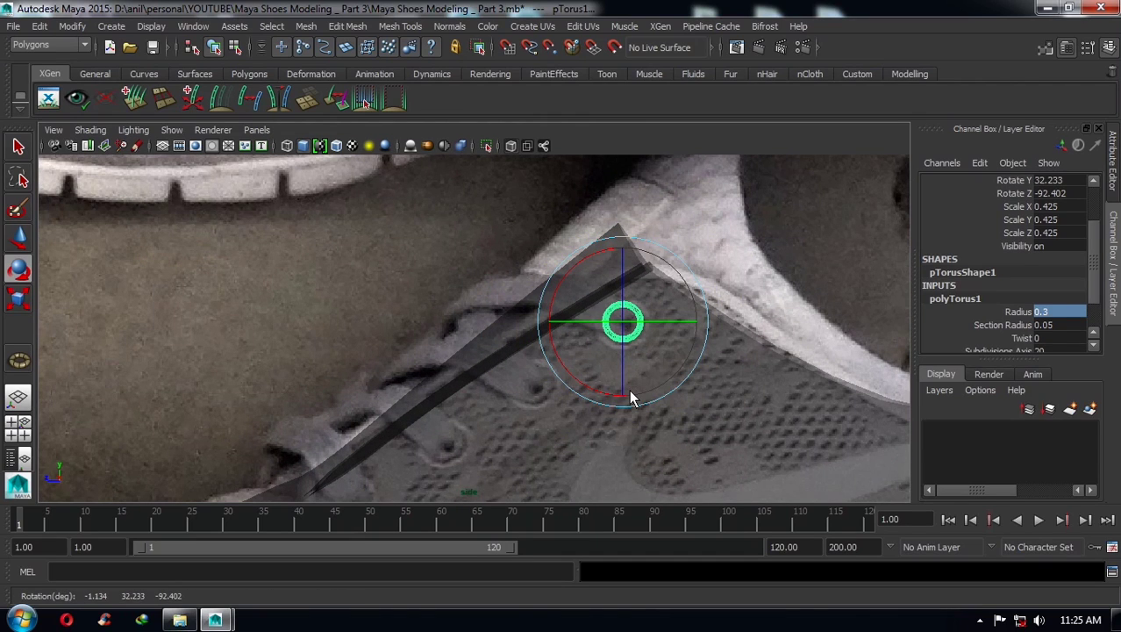
pyautogui.press('r')
pyautogui.keyDown('alt'); pyautogui.moveTo(619, 325); pyautogui.dragTo(672, 326); pyautogui.keyUp('alt')
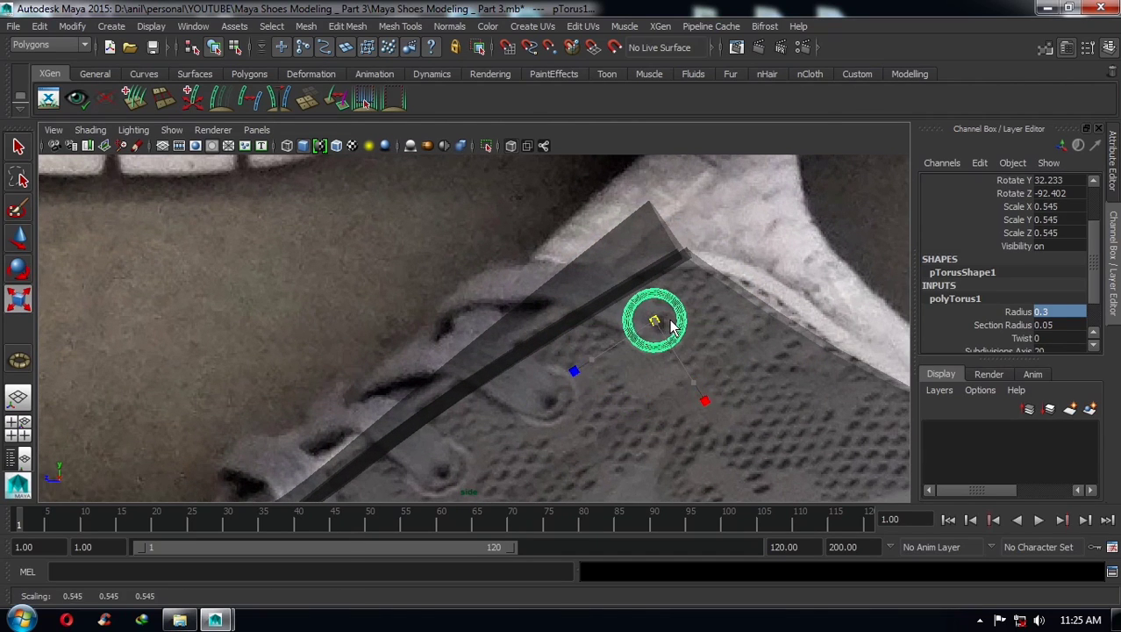
pyautogui.press('space')
# - Move the torus along X against the shoe's side and inspect its placement
pyautogui.moveTo(737, 218)
pyautogui.keyDown('alt'); pyautogui.mouseDown()
pyautogui.moveTo(801, 224)
pyautogui.moveTo(733, 243)
pyautogui.moveTo(760, 236)
pyautogui.mouseUp(); pyautogui.keyUp('alt')
pyautogui.press('w')
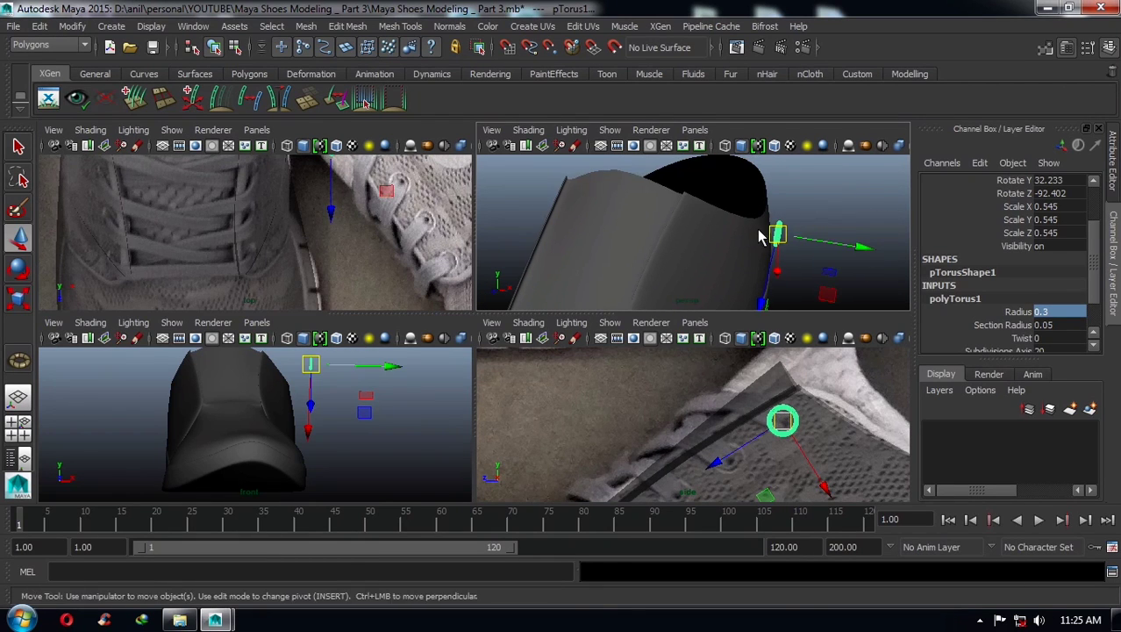
pyautogui.moveTo(416, 213); pyautogui.dragTo(327, 231)
pyautogui.keyDown('alt'); pyautogui.moveTo(508, 246); pyautogui.dragTo(655, 211); pyautogui.keyUp('alt')
pyautogui.moveTo(800, 213)
pyautogui.mouseDown()
pyautogui.moveTo(777, 207)
pyautogui.moveTo(691, 231)
pyautogui.mouseUp()
pyautogui.keyDown('alt'); pyautogui.moveTo(734, 258); pyautogui.dragTo(769, 275, button='right'); pyautogui.keyUp('alt')
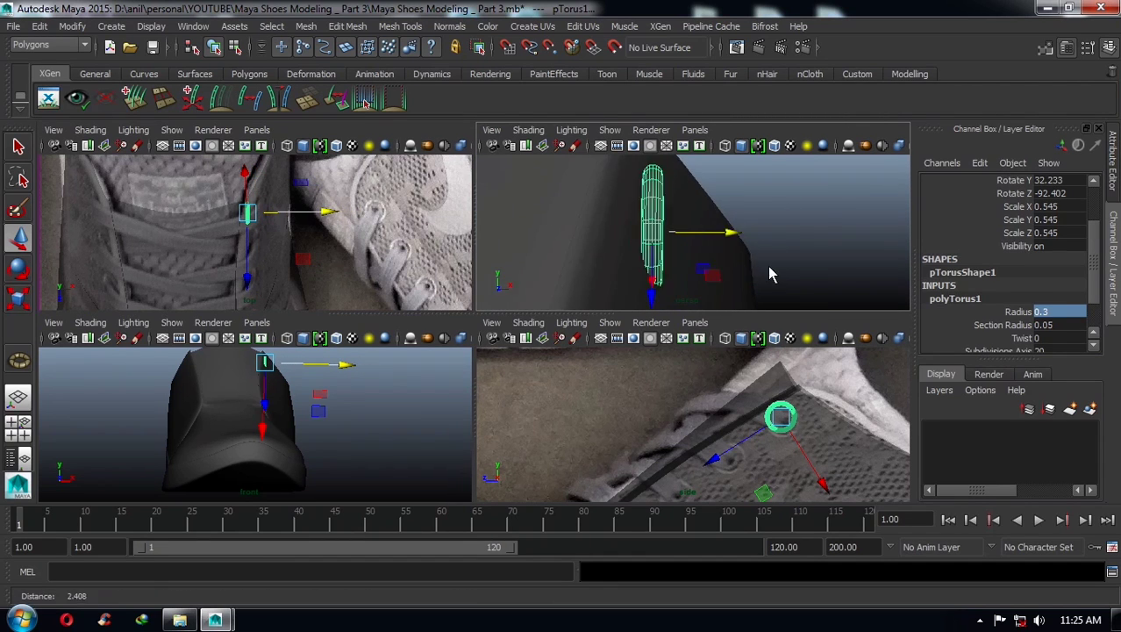
pyautogui.moveTo(768, 275)
pyautogui.keyDown('alt'); pyautogui.mouseDown()
pyautogui.moveTo(741, 258)
pyautogui.moveTo(751, 233)
pyautogui.moveTo(723, 241)
pyautogui.mouseUp(); pyautogui.keyUp('alt')
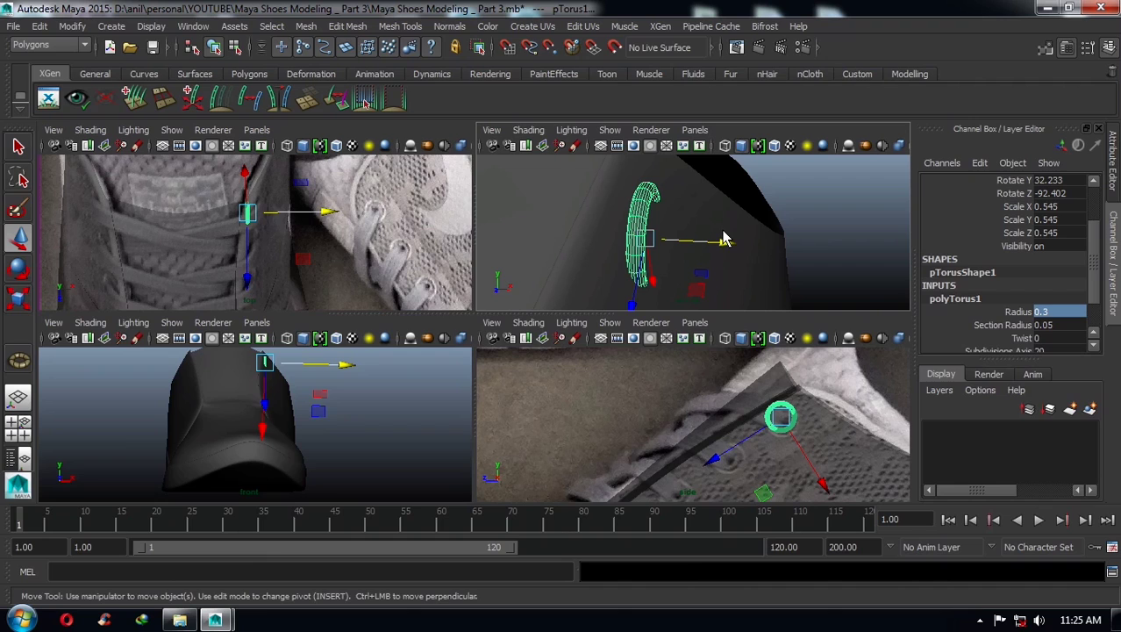
pyautogui.hotkey('ctrl', 'space')
pyautogui.keyDown('alt'); pyautogui.moveTo(838, 233); pyautogui.dragTo(818, 230); pyautogui.keyUp('alt')
# - Tilt the eyelet ring flat against the shoe and nudge it along X onto the surface
pyautogui.press('e')
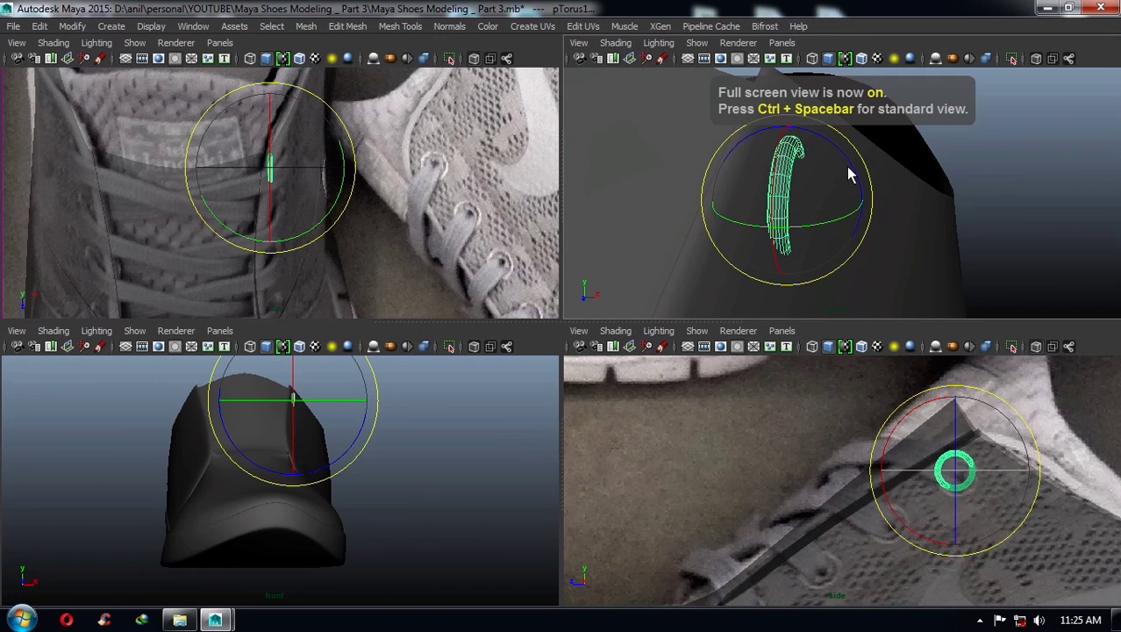
pyautogui.moveTo(887, 364)
pyautogui.keyDown('alt'); pyautogui.mouseDown(button='middle')
pyautogui.moveTo(954, 491)
pyautogui.moveTo(861, 499)
pyautogui.mouseUp(button='middle'); pyautogui.keyUp('alt')
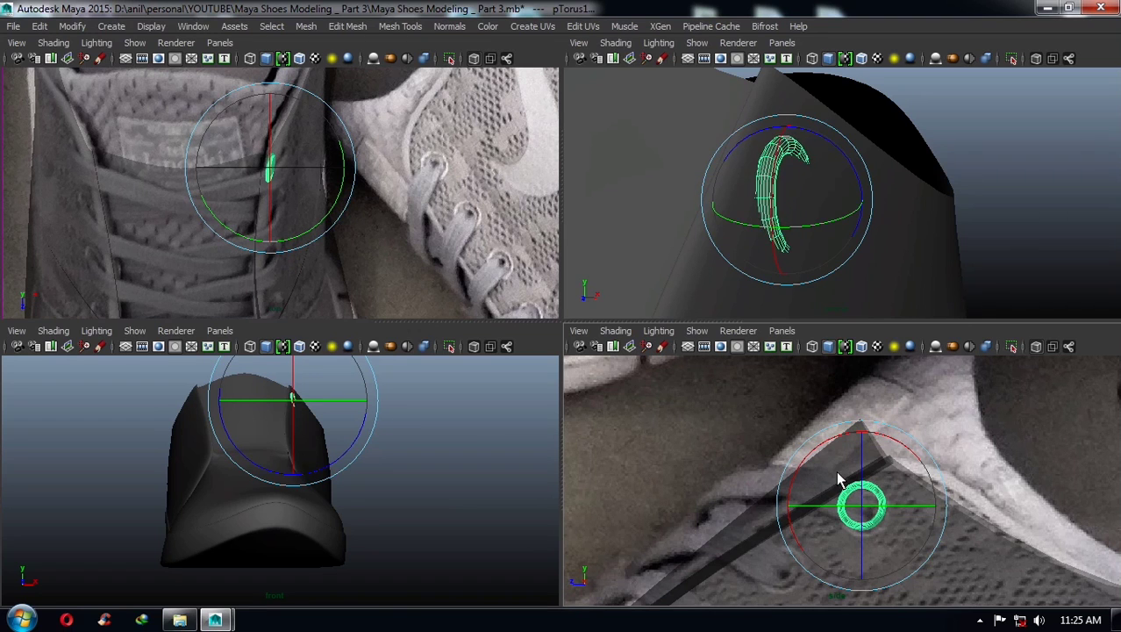
pyautogui.moveTo(851, 490); pyautogui.dragTo(832, 467)
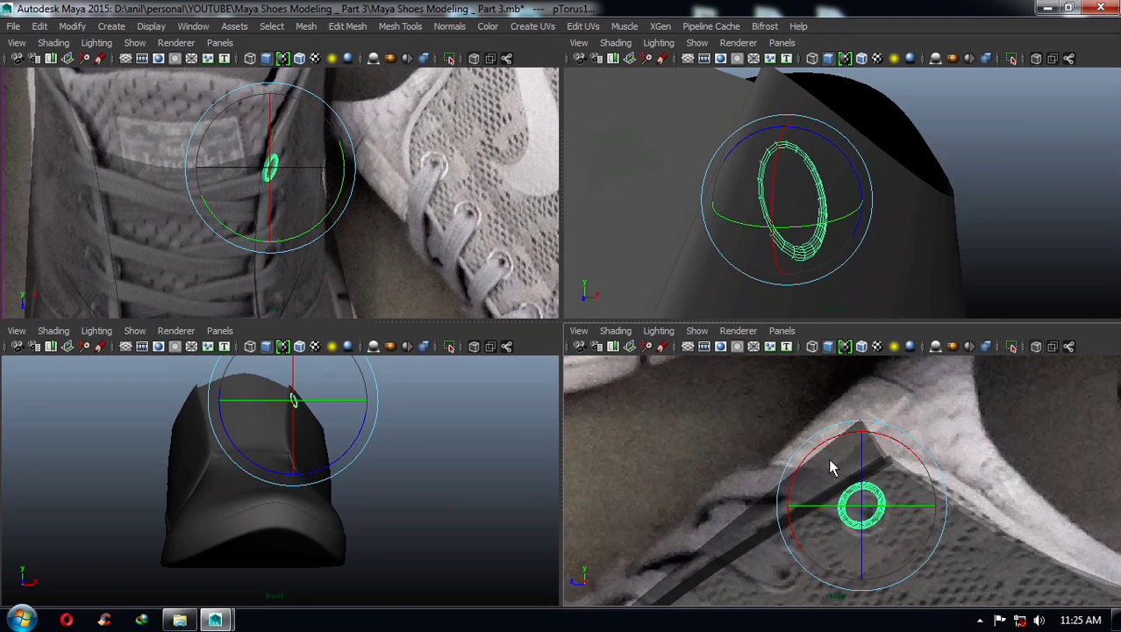
pyautogui.press('w')
pyautogui.moveTo(846, 222)
pyautogui.keyDown('alt'); pyautogui.mouseDown()
pyautogui.moveTo(951, 196)
pyautogui.moveTo(959, 175)
pyautogui.mouseUp(); pyautogui.keyUp('alt')
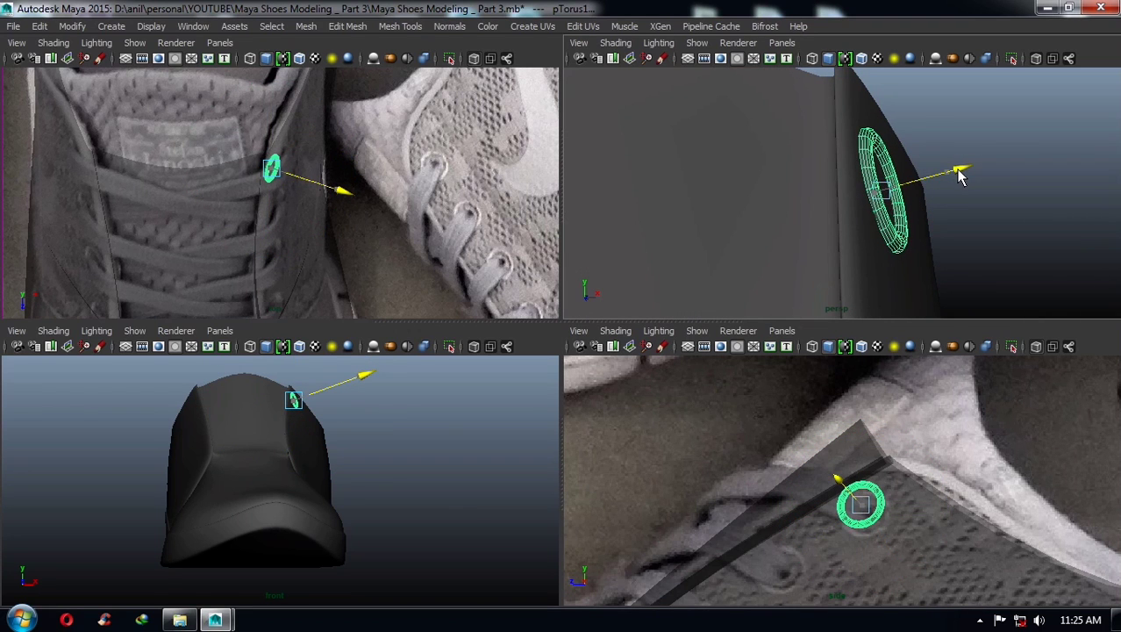
# - Deselect the ring to check its fit face-on, then reselect it
pyautogui.click(1034, 238)
pyautogui.moveTo(899, 258)
pyautogui.keyDown('alt'); pyautogui.mouseDown()
pyautogui.moveTo(726, 257)
pyautogui.moveTo(801, 206)
pyautogui.mouseUp(); pyautogui.keyUp('alt')
pyautogui.click(783, 200)
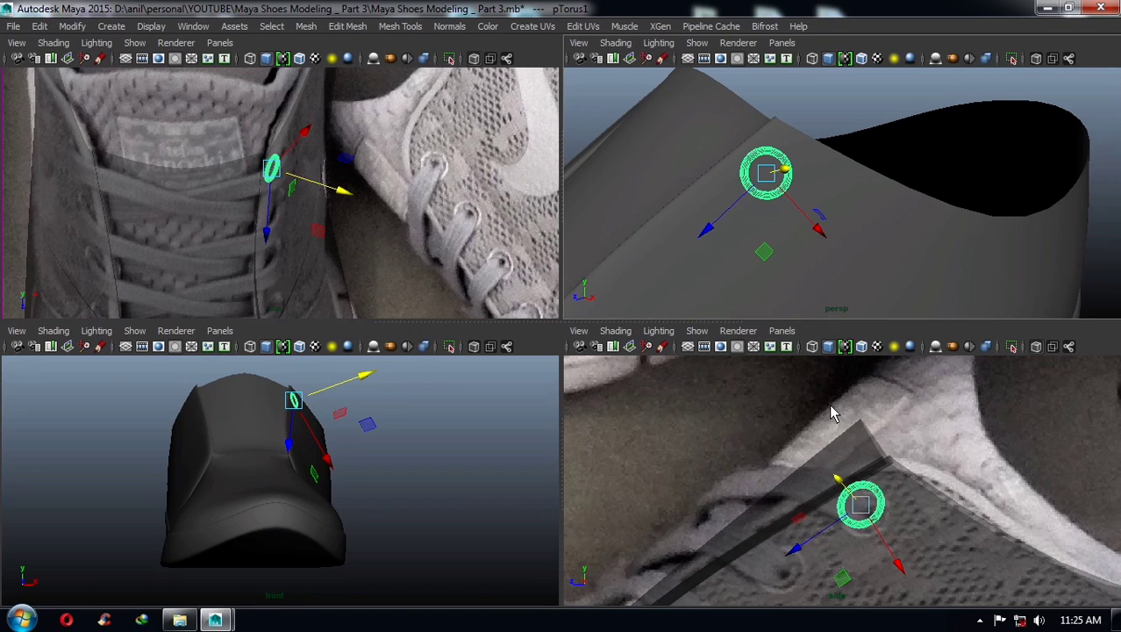
pyautogui.keyDown('alt'); pyautogui.moveTo(834, 413); pyautogui.dragTo(888, 336, button='middle'); pyautogui.keyUp('alt')
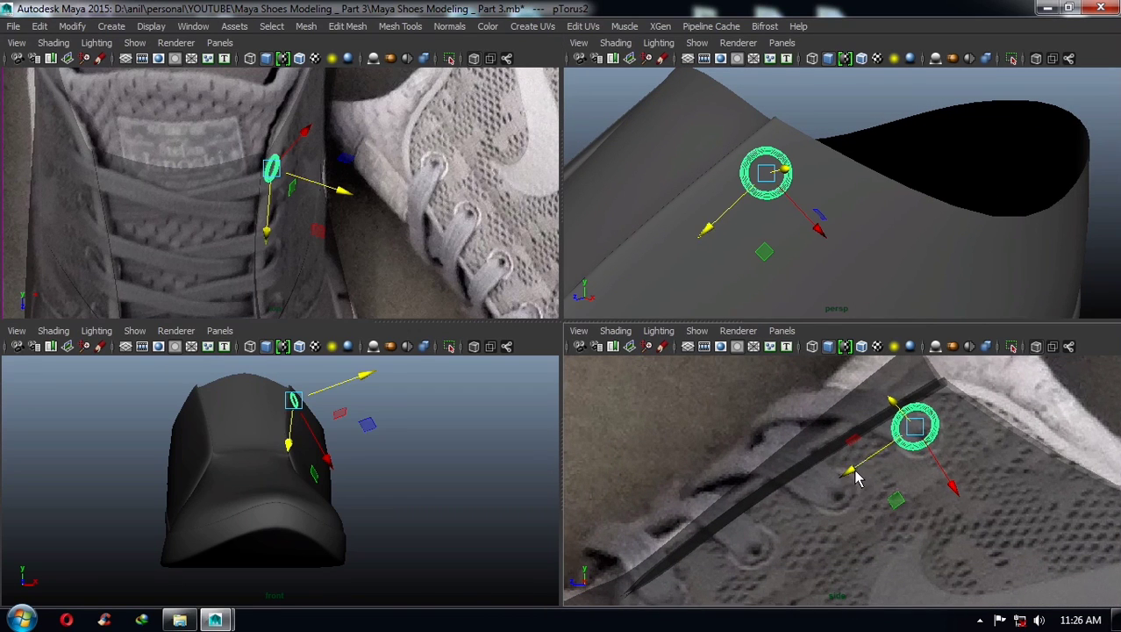
# - Move the copied torus pTorus4 down to the next eyelet hole, checking it from the perspective view
pyautogui.moveTo(856, 477); pyautogui.dragTo(772, 542)
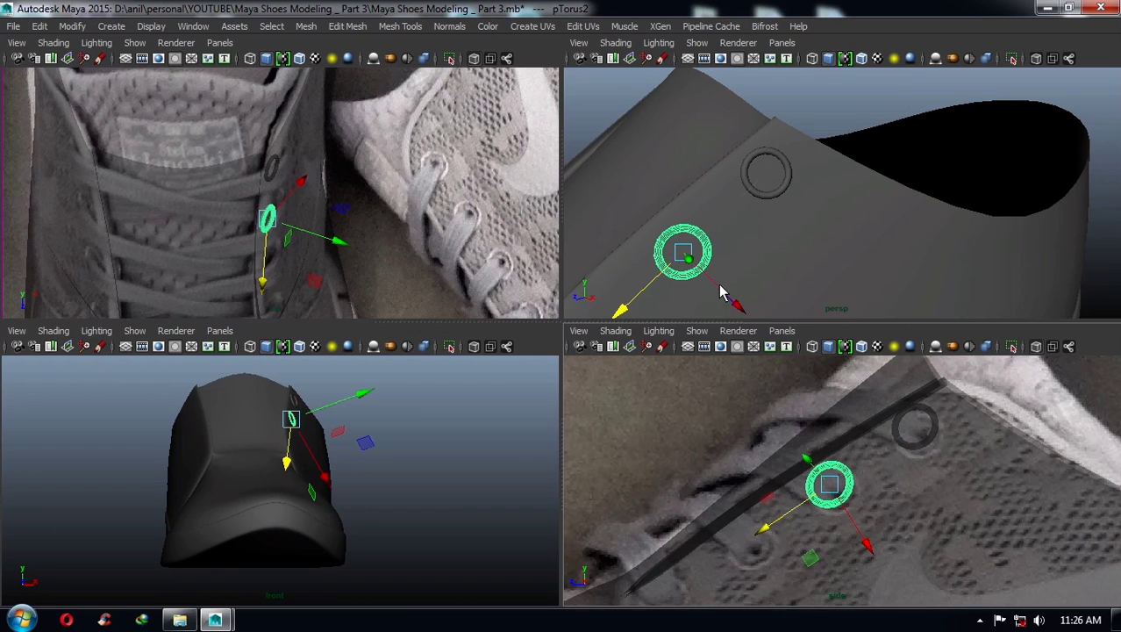
pyautogui.moveTo(889, 213)
pyautogui.keyDown('alt'); pyautogui.mouseDown()
pyautogui.moveTo(904, 219)
pyautogui.moveTo(863, 217)
pyautogui.moveTo(899, 244)
pyautogui.moveTo(939, 213)
pyautogui.mouseUp(); pyautogui.keyUp('alt')
pyautogui.scroll(2, 863, 224)
pyautogui.scroll(2, 861, 230)
pyautogui.scroll(-3, 926, 260)
pyautogui.moveTo(858, 488)
pyautogui.keyDown('alt'); pyautogui.mouseDown(button='middle')
pyautogui.moveTo(930, 461)
pyautogui.moveTo(911, 464)
pyautogui.mouseUp(button='middle'); pyautogui.keyUp('alt')
pyautogui.moveTo(833, 467); pyautogui.dragTo(763, 529)
pyautogui.scroll(3, 872, 220)
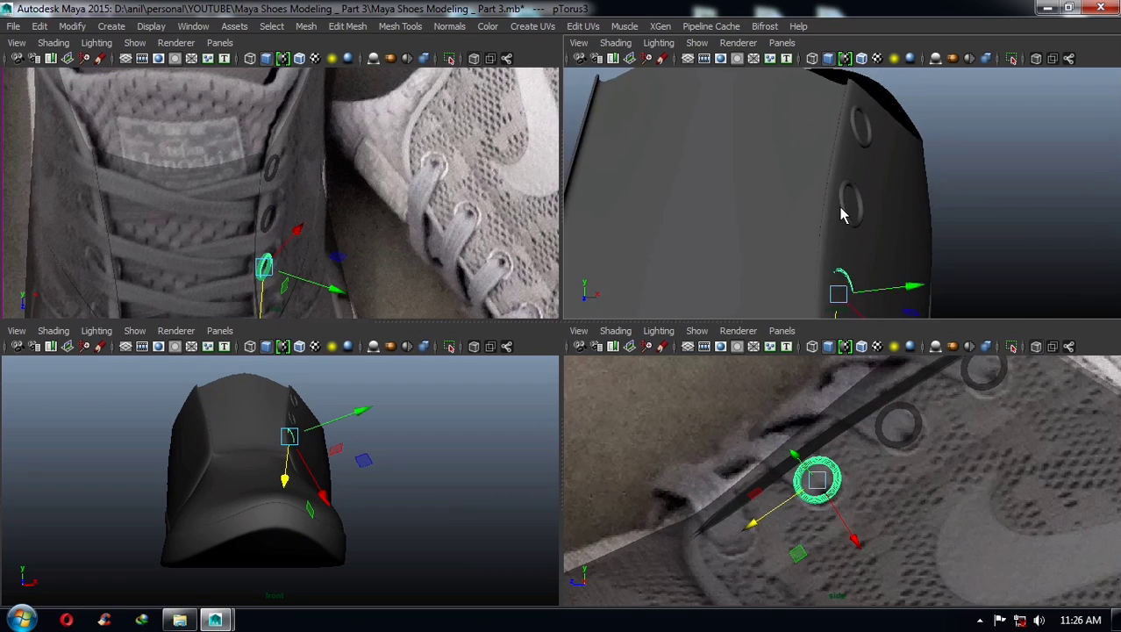
pyautogui.moveTo(840, 213)
pyautogui.keyDown('alt'); pyautogui.mouseDown()
pyautogui.moveTo(895, 189)
pyautogui.moveTo(872, 211)
pyautogui.moveTo(860, 192)
pyautogui.mouseUp(); pyautogui.keyUp('alt')
# - Shift pTorus4 lower and into line with the eyelet hole, then deselect it and select pTorus1
pyautogui.press('e')
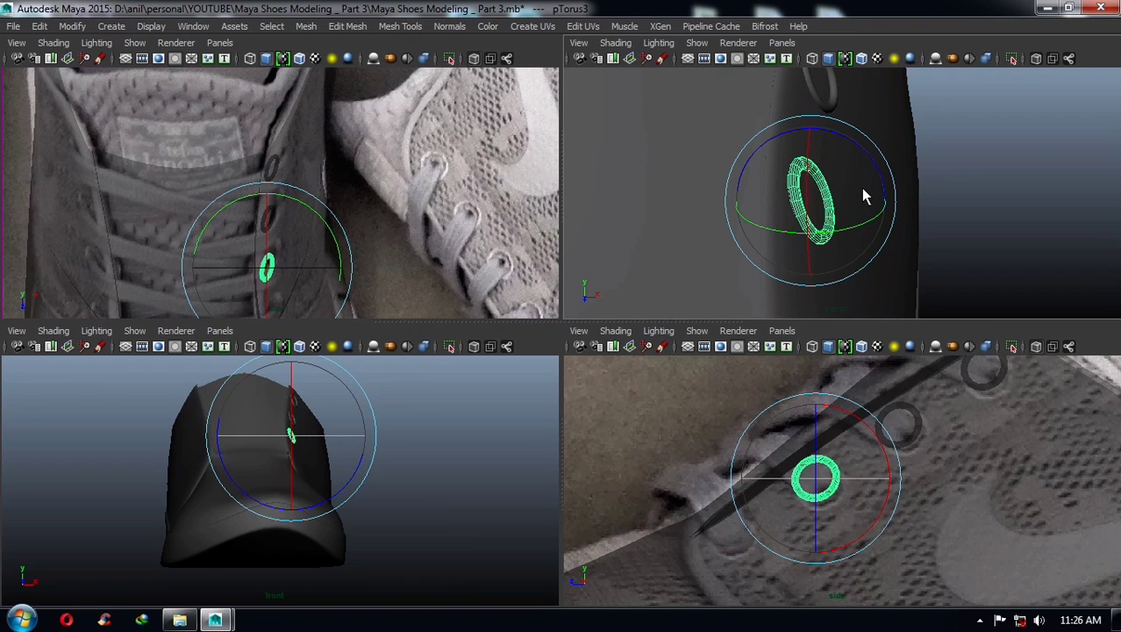
pyautogui.click(994, 237)
pyautogui.scroll(-2, 840, 235)
pyautogui.click(824, 198)
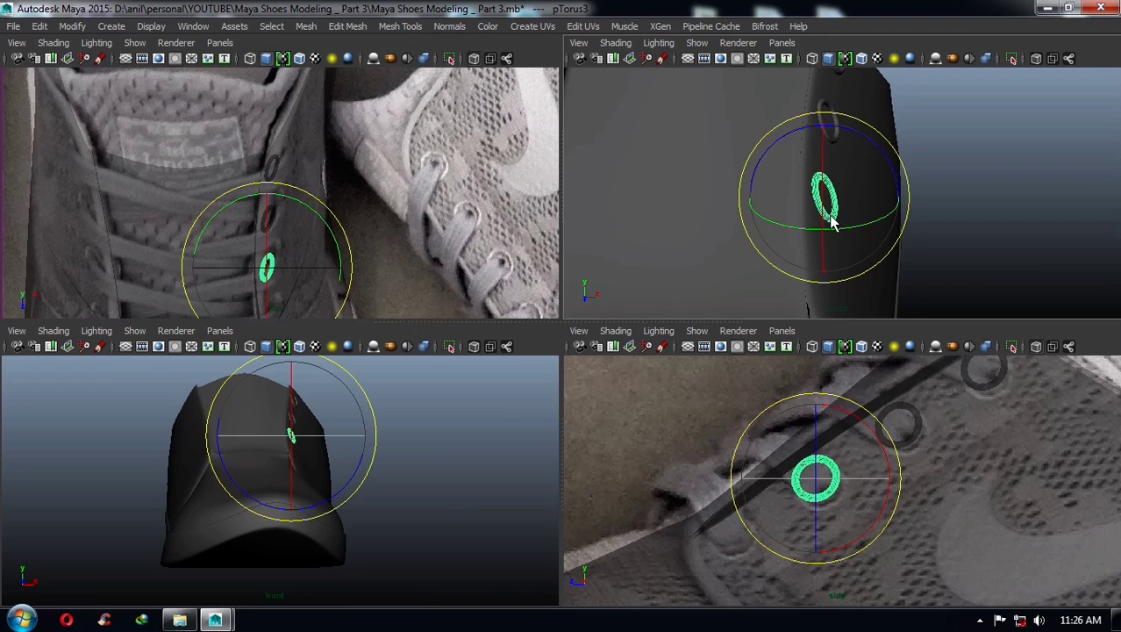
pyautogui.keyDown('alt'); pyautogui.moveTo(860, 502); pyautogui.dragTo(883, 497, button='middle'); pyautogui.keyUp('alt')
pyautogui.press('w')
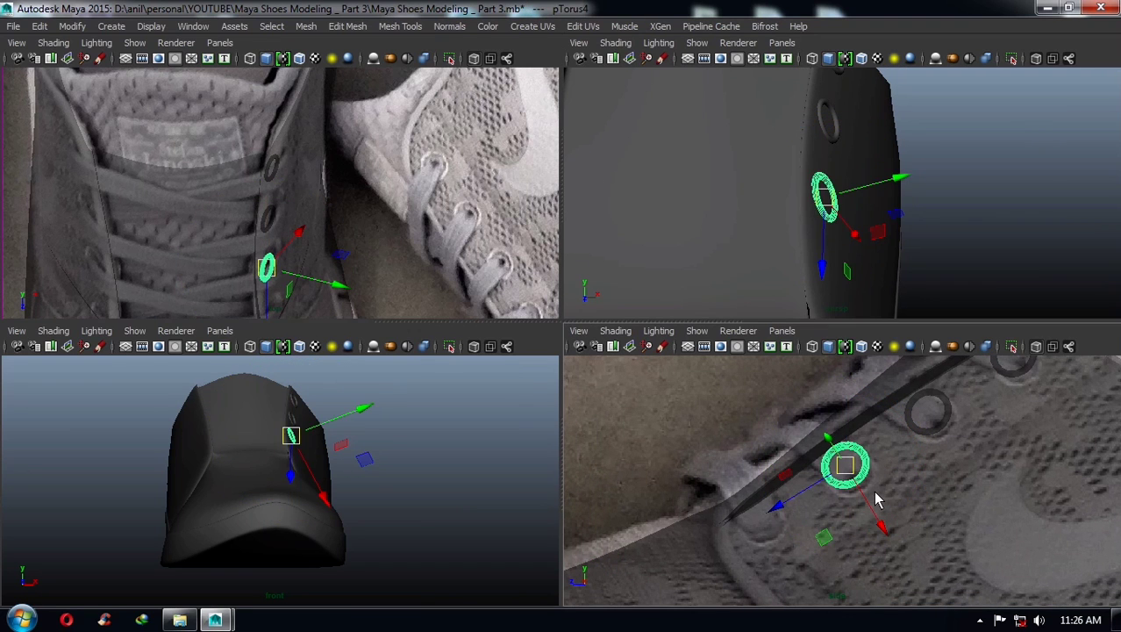
pyautogui.moveTo(783, 520); pyautogui.dragTo(697, 567)
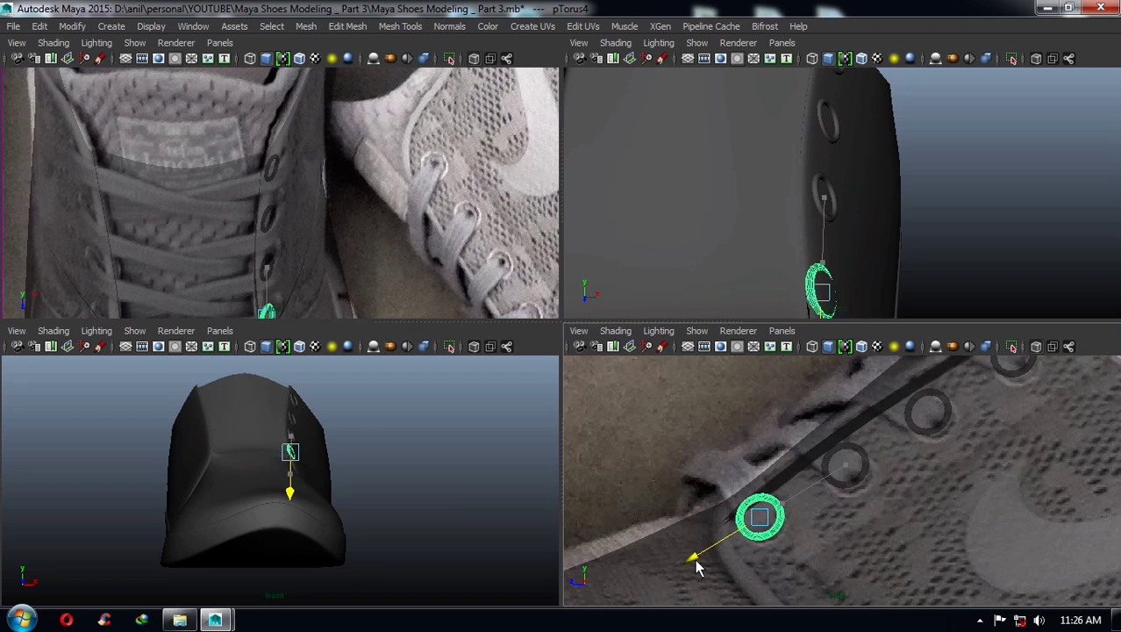
pyautogui.keyDown('alt'); pyautogui.moveTo(886, 211); pyautogui.dragTo(827, 198); pyautogui.keyUp('alt')
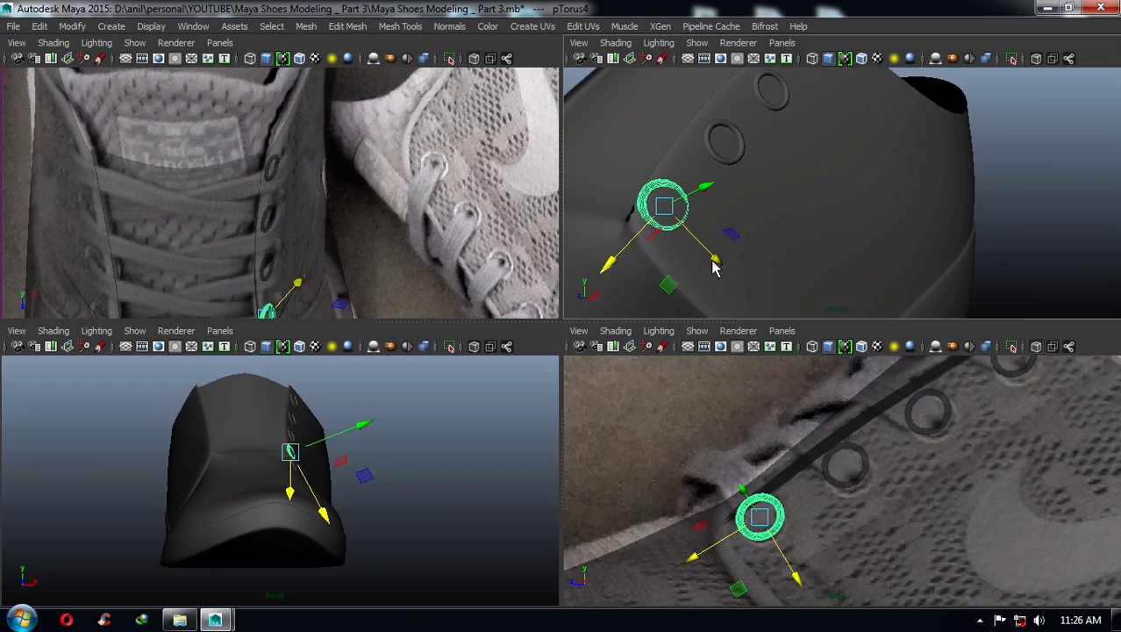
pyautogui.moveTo(716, 268)
pyautogui.mouseDown()
pyautogui.moveTo(709, 252)
pyautogui.moveTo(766, 263)
pyautogui.mouseUp()
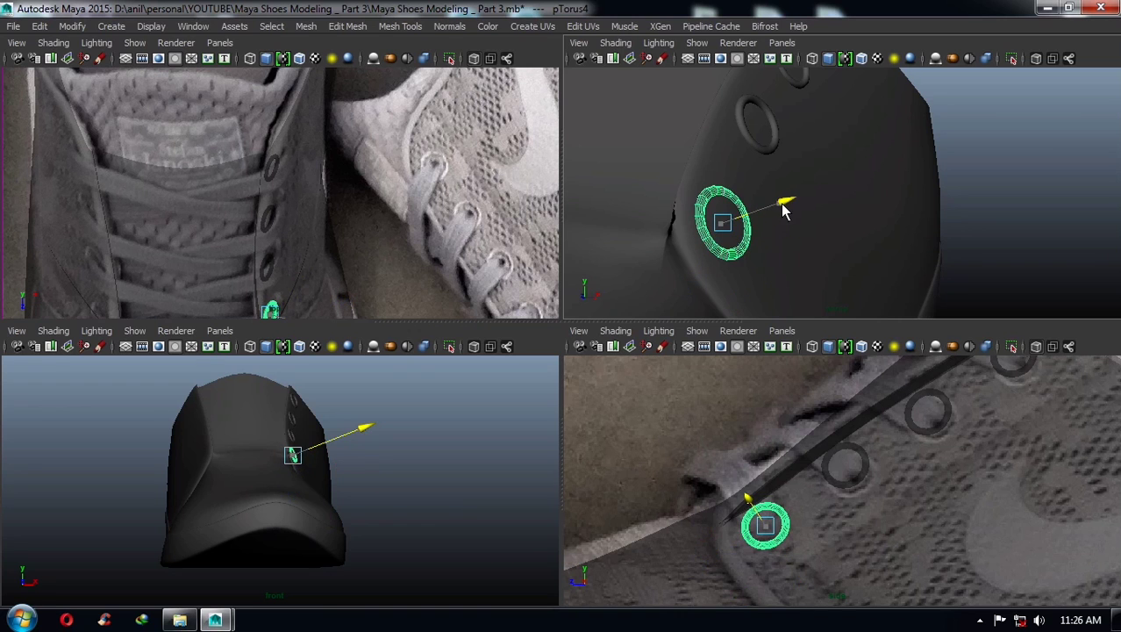
pyautogui.click(1002, 209)
pyautogui.moveTo(1002, 214)
pyautogui.keyDown('alt'); pyautogui.mouseDown()
pyautogui.moveTo(869, 212)
pyautogui.moveTo(748, 232)
pyautogui.moveTo(682, 300)
pyautogui.moveTo(869, 258)
pyautogui.moveTo(829, 137)
pyautogui.mouseUp(); pyautogui.keyUp('alt')
pyautogui.click(829, 131)
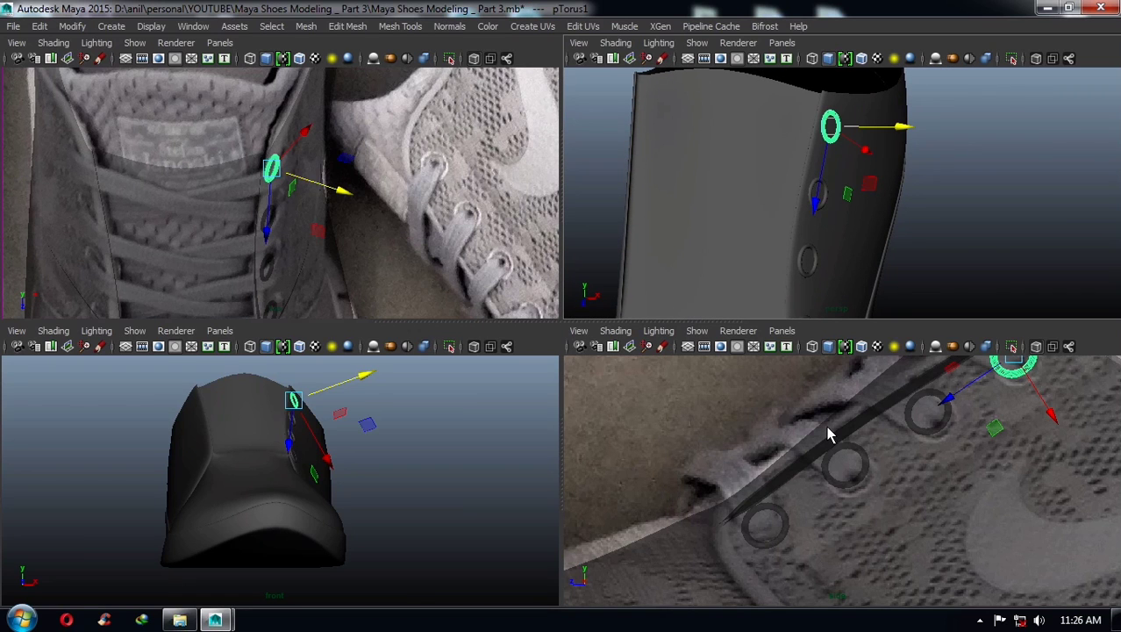
# - Move the eyelet torus to the matching lace hole on the opposite side in the top view
pyautogui.keyDown('alt'); pyautogui.moveTo(333, 230); pyautogui.dragTo(393, 178, button='middle'); pyautogui.keyUp('alt')
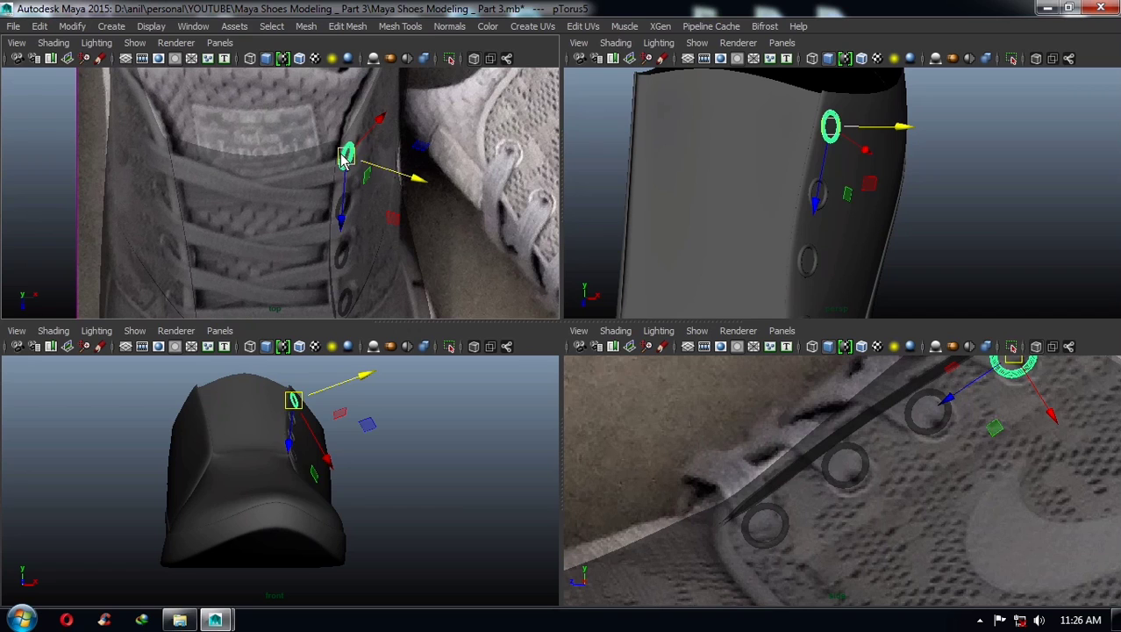
pyautogui.moveTo(344, 158); pyautogui.dragTo(145, 140)
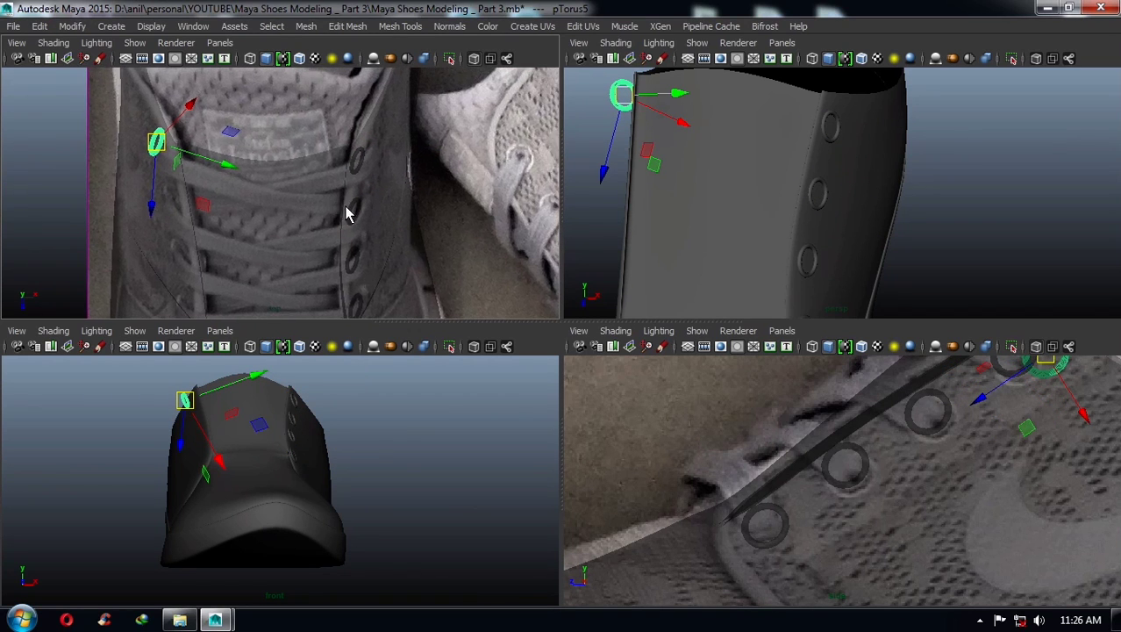
pyautogui.moveTo(366, 217)
pyautogui.keyDown('alt'); pyautogui.mouseDown(button='middle')
pyautogui.moveTo(295, 220)
pyautogui.moveTo(336, 215)
pyautogui.mouseUp(button='middle'); pyautogui.keyUp('alt')
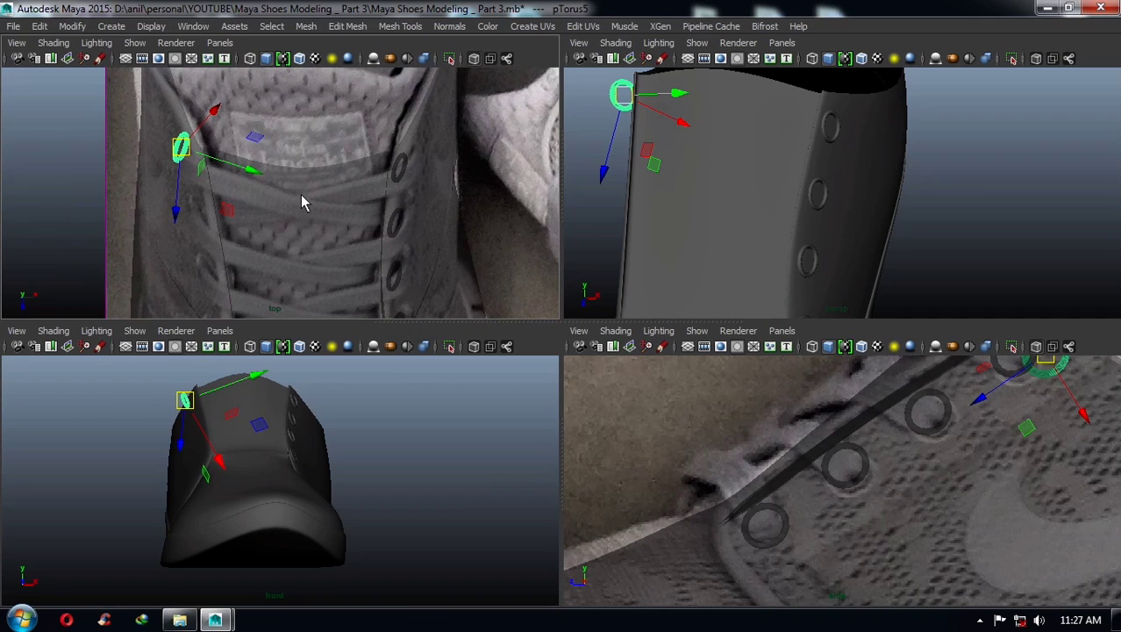
pyautogui.keyDown('alt'); pyautogui.moveTo(303, 195); pyautogui.dragTo(351, 213, button='right'); pyautogui.keyUp('alt')
pyautogui.moveTo(661, 178)
pyautogui.keyDown('alt'); pyautogui.mouseDown()
pyautogui.moveTo(901, 143)
pyautogui.moveTo(720, 197)
pyautogui.moveTo(689, 200)
pyautogui.moveTo(671, 170)
pyautogui.moveTo(706, 221)
pyautogui.moveTo(712, 205)
pyautogui.moveTo(742, 206)
pyautogui.moveTo(721, 191)
pyautogui.moveTo(718, 162)
pyautogui.moveTo(713, 181)
pyautogui.moveTo(745, 210)
pyautogui.moveTo(689, 237)
pyautogui.moveTo(798, 229)
pyautogui.moveTo(789, 230)
pyautogui.moveTo(821, 243)
pyautogui.moveTo(759, 200)
pyautogui.moveTo(851, 226)
pyautogui.mouseUp(); pyautogui.keyUp('alt')
# - Tilt and reposition the eyelet so it sits flush on the upper's slope near the top
pyautogui.press('e')
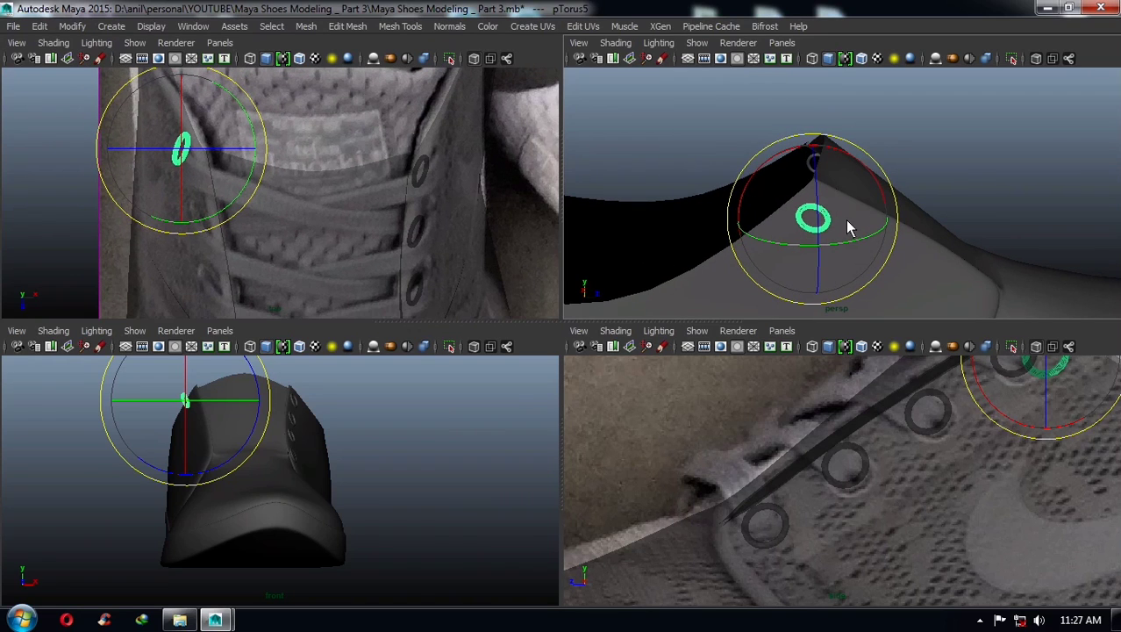
pyautogui.moveTo(813, 170); pyautogui.dragTo(831, 186)
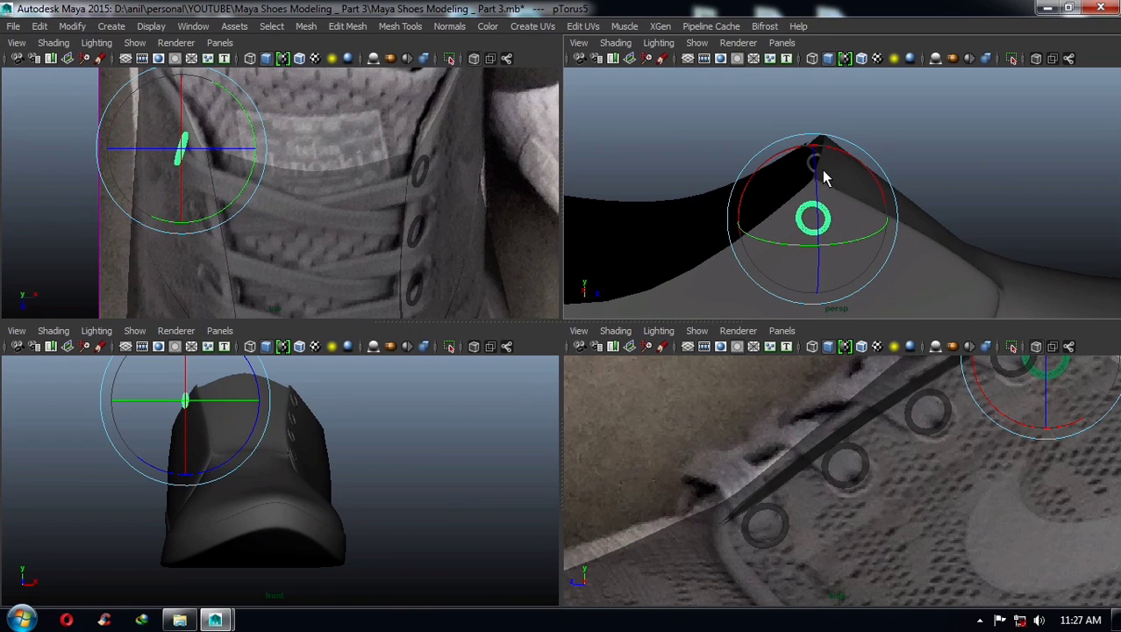
pyautogui.press('w')
pyautogui.moveTo(838, 230)
pyautogui.keyDown('alt'); pyautogui.mouseDown()
pyautogui.moveTo(838, 287)
pyautogui.moveTo(708, 220)
pyautogui.moveTo(811, 221)
pyautogui.moveTo(794, 225)
pyautogui.moveTo(794, 211)
pyautogui.moveTo(709, 215)
pyautogui.mouseUp(); pyautogui.keyUp('alt')
pyautogui.press('e')
pyautogui.moveTo(660, 166)
pyautogui.mouseDown()
pyautogui.moveTo(826, 206)
pyautogui.moveTo(748, 208)
pyautogui.mouseUp()
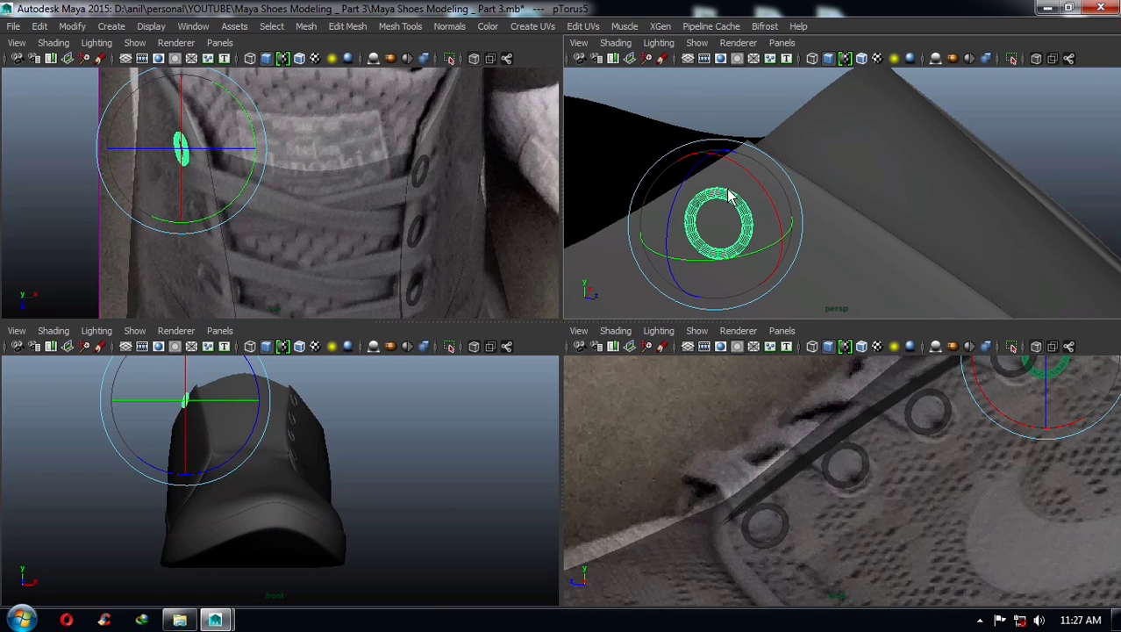
pyautogui.moveTo(727, 193)
pyautogui.keyDown('alt'); pyautogui.mouseDown()
pyautogui.moveTo(743, 225)
pyautogui.moveTo(733, 183)
pyautogui.moveTo(741, 258)
pyautogui.moveTo(760, 201)
pyautogui.moveTo(823, 208)
pyautogui.moveTo(814, 175)
pyautogui.moveTo(829, 184)
pyautogui.moveTo(840, 156)
pyautogui.mouseUp(); pyautogui.keyUp('alt')
pyautogui.press('w')
pyautogui.press('e')
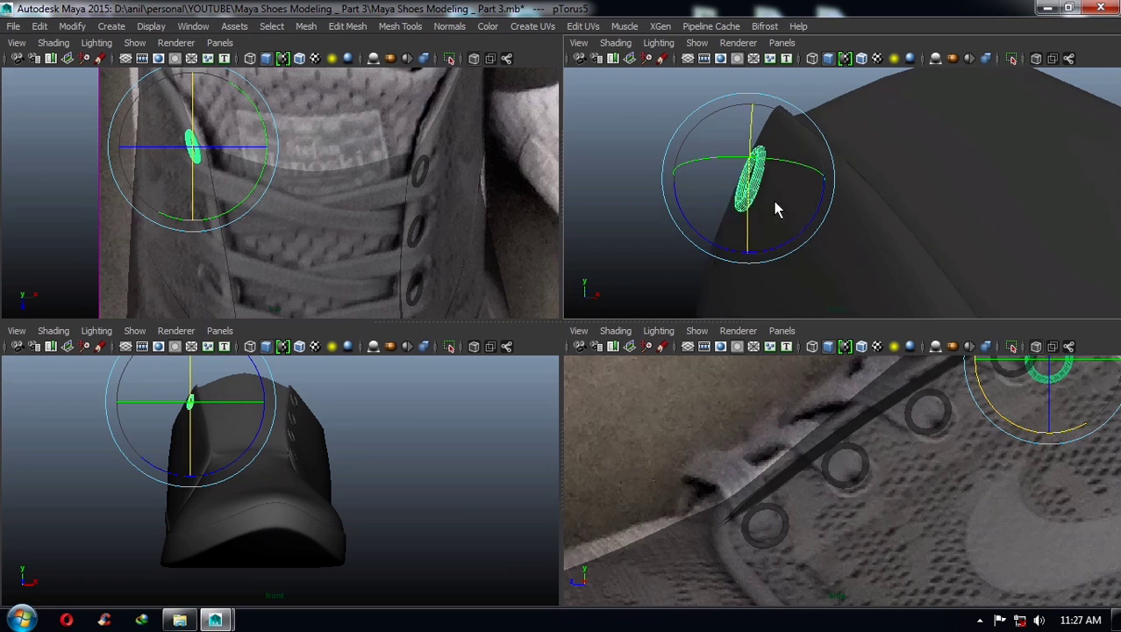
pyautogui.moveTo(779, 207)
pyautogui.keyDown('alt'); pyautogui.mouseDown()
pyautogui.moveTo(883, 221)
pyautogui.moveTo(783, 170)
pyautogui.moveTo(778, 138)
pyautogui.moveTo(768, 200)
pyautogui.moveTo(750, 146)
pyautogui.moveTo(775, 188)
pyautogui.moveTo(781, 294)
pyautogui.mouseUp(); pyautogui.keyUp('alt')
pyautogui.press('w')
pyautogui.click(801, 191)
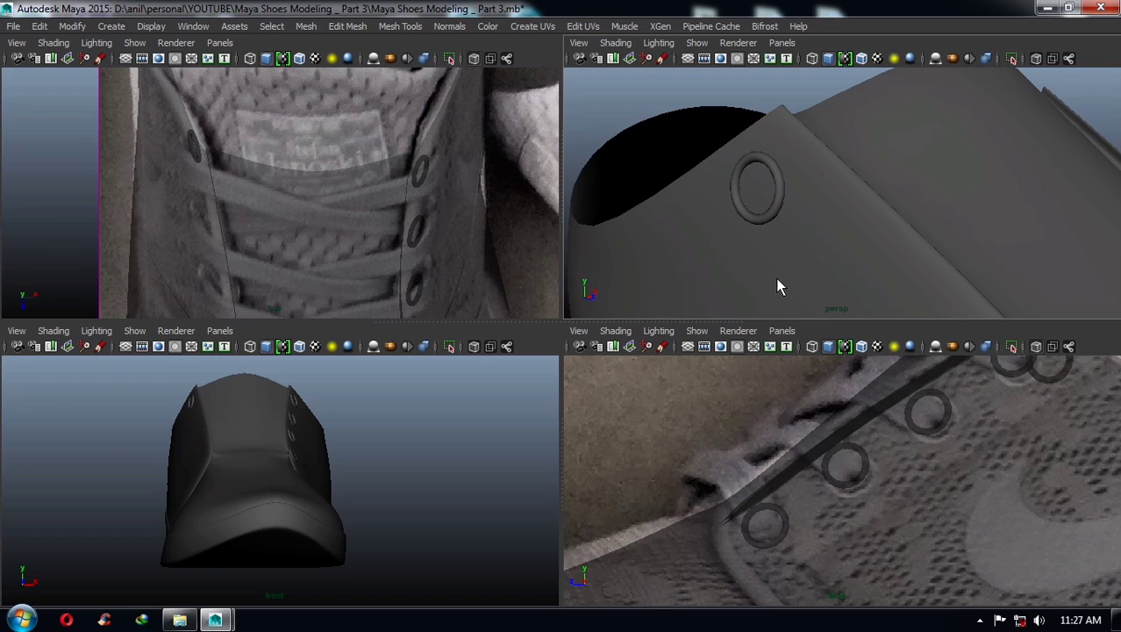
pyautogui.click(776, 189)
# - Slide the eyelet copy to its lace hole in the top view and check it in perspective
pyautogui.scroll(-2, 422, 181)
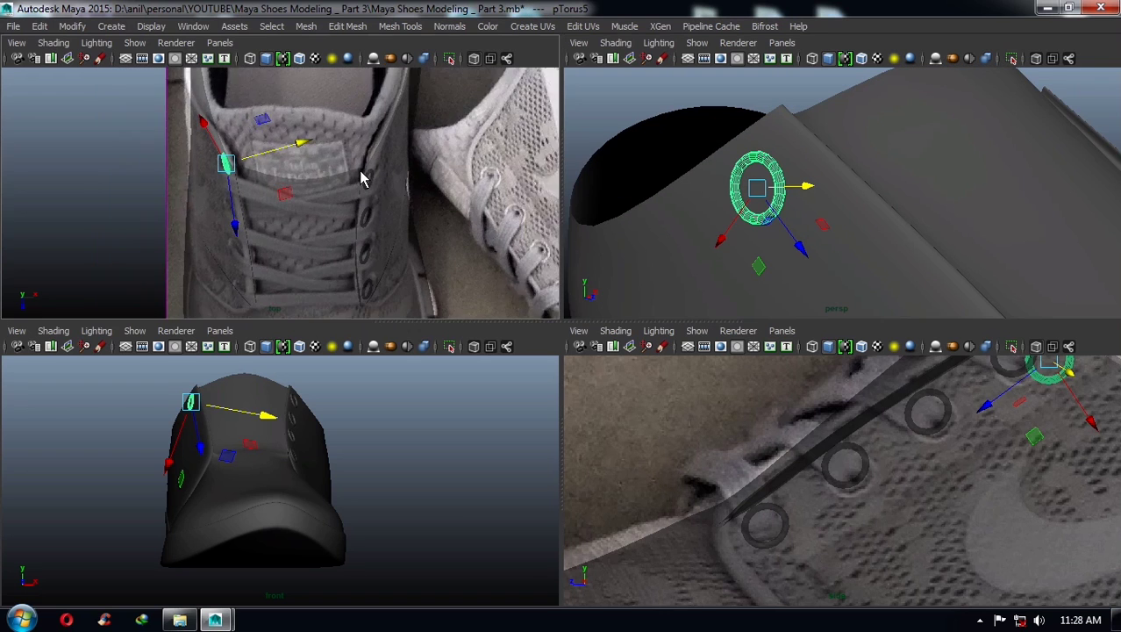
pyautogui.keyDown('alt'); pyautogui.moveTo(363, 175); pyautogui.dragTo(388, 149, button='middle'); pyautogui.keyUp('alt')
pyautogui.keyDown('alt'); pyautogui.moveTo(863, 213); pyautogui.dragTo(869, 219); pyautogui.keyUp('alt')
pyautogui.keyDown('alt'); pyautogui.moveTo(416, 207); pyautogui.dragTo(397, 180, button='middle'); pyautogui.keyUp('alt')
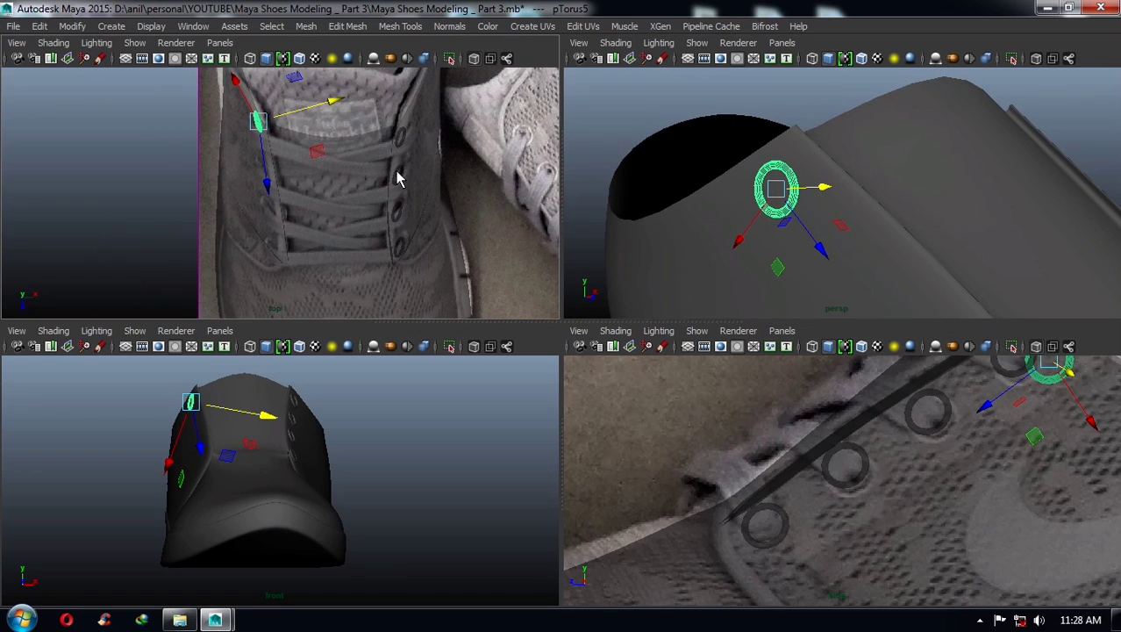
pyautogui.keyDown('alt'); pyautogui.moveTo(313, 182); pyautogui.dragTo(338, 178, button='middle'); pyautogui.keyUp('alt')
pyautogui.moveTo(296, 184); pyautogui.dragTo(294, 219)
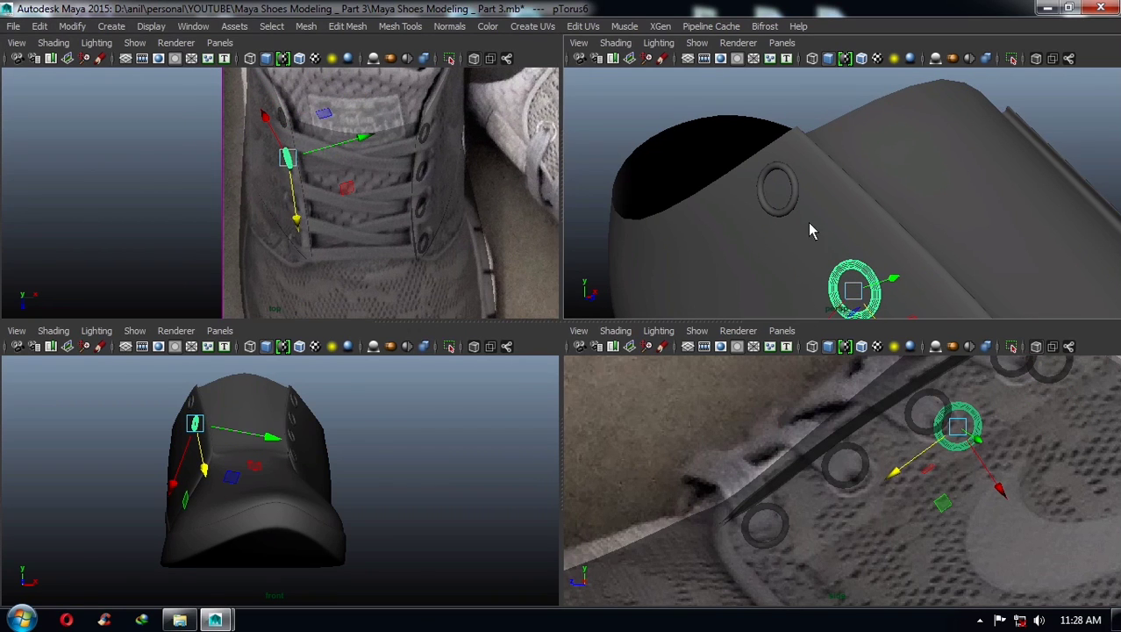
pyautogui.keyDown('alt'); pyautogui.moveTo(367, 222); pyautogui.dragTo(381, 215); pyautogui.keyUp('alt')
pyautogui.moveTo(382, 215)
pyautogui.keyDown('alt'); pyautogui.mouseDown(button='right')
pyautogui.moveTo(397, 193)
pyautogui.moveTo(472, 189)
pyautogui.mouseUp(button='right'); pyautogui.keyUp('alt')
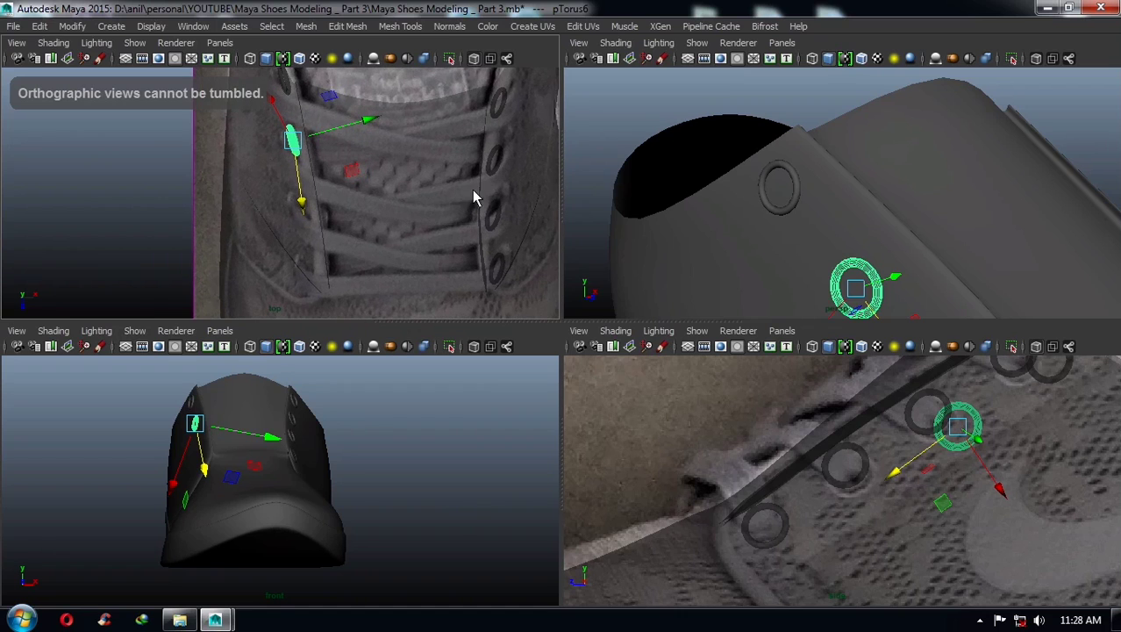
pyautogui.keyDown('alt'); pyautogui.moveTo(409, 209); pyautogui.dragTo(385, 240, button='middle'); pyautogui.keyUp('alt')
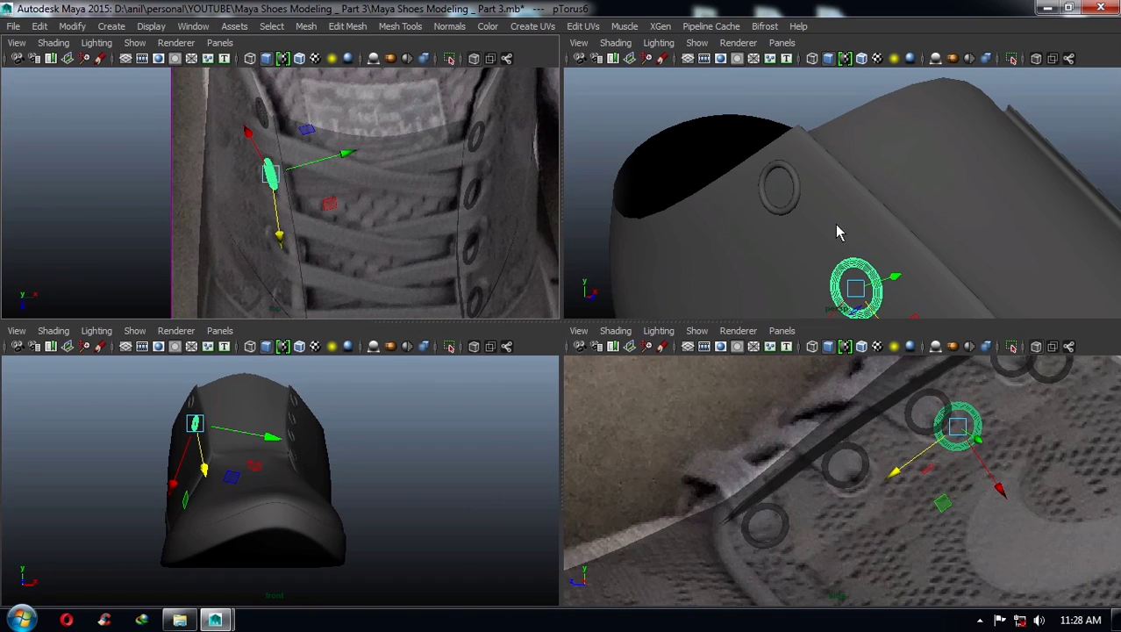
pyautogui.moveTo(835, 231)
pyautogui.keyDown('alt'); pyautogui.mouseDown()
pyautogui.moveTo(816, 231)
pyautogui.moveTo(863, 188)
pyautogui.moveTo(776, 201)
pyautogui.moveTo(858, 230)
pyautogui.moveTo(813, 225)
pyautogui.moveTo(826, 175)
pyautogui.moveTo(798, 209)
pyautogui.moveTo(787, 203)
pyautogui.moveTo(865, 221)
pyautogui.moveTo(869, 208)
pyautogui.mouseUp(); pyautogui.keyUp('alt')
pyautogui.press('e')
pyautogui.press('w')
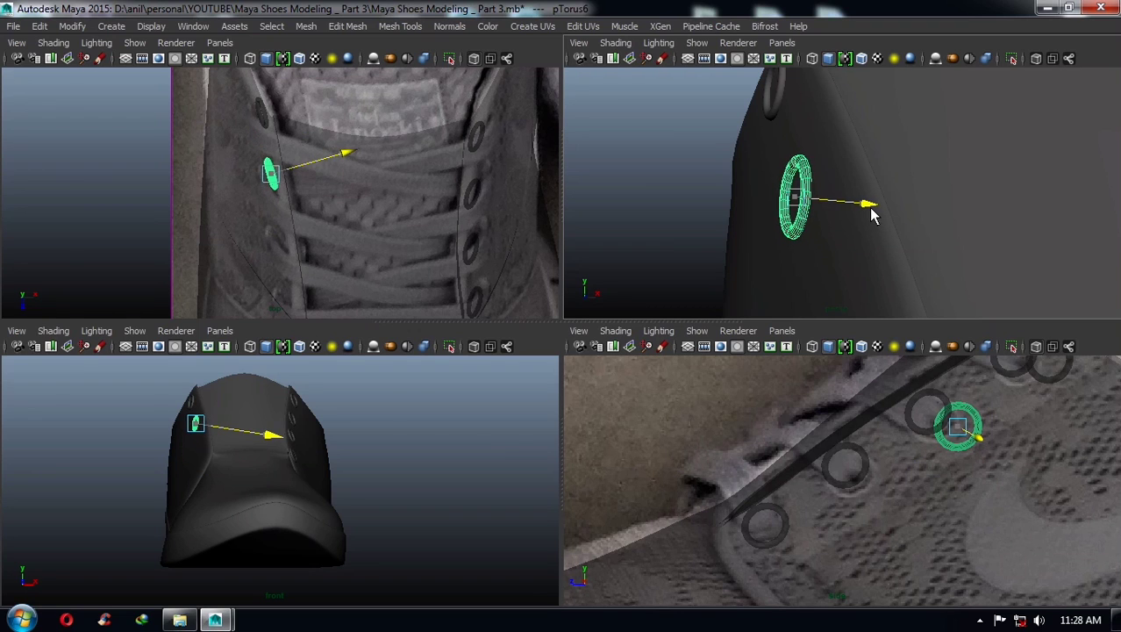
pyautogui.click(858, 208)
pyautogui.click(798, 211)
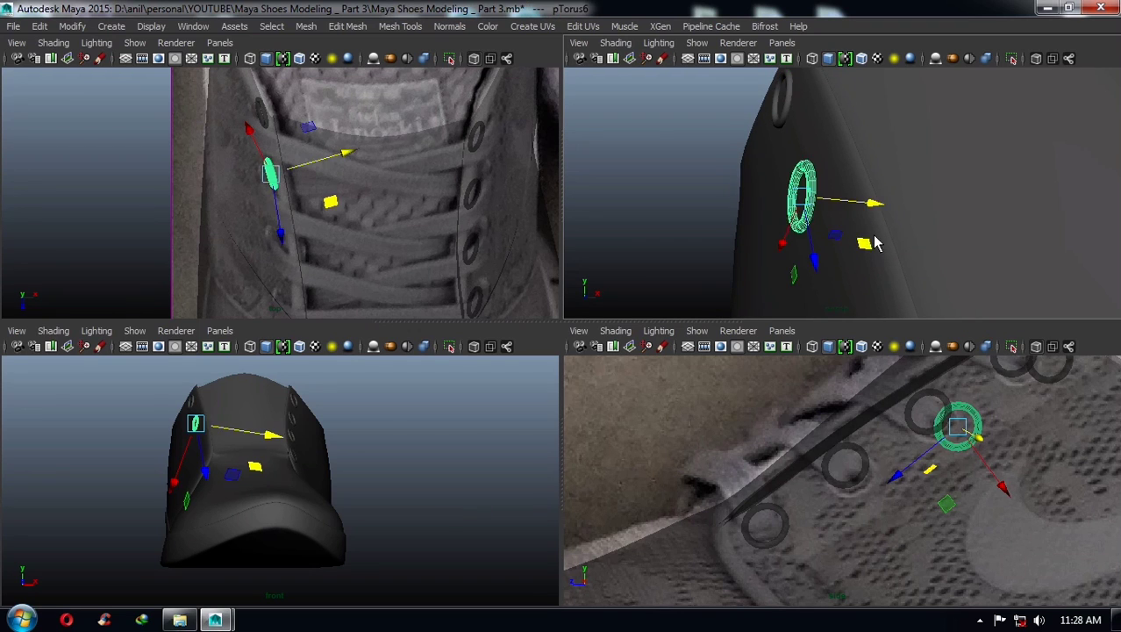
pyautogui.moveTo(798, 211)
pyautogui.keyDown('alt'); pyautogui.mouseDown()
pyautogui.moveTo(741, 225)
pyautogui.moveTo(937, 211)
pyautogui.moveTo(921, 221)
pyautogui.mouseUp(); pyautogui.keyUp('alt')
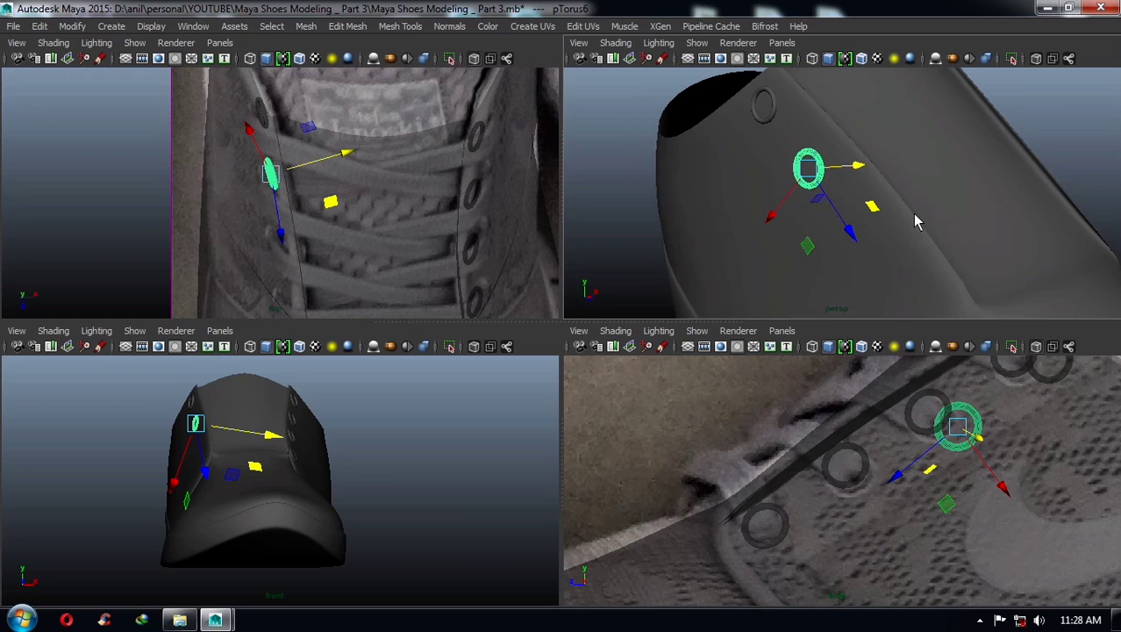
pyautogui.keyDown('alt'); pyautogui.moveTo(441, 238); pyautogui.dragTo(483, 180, button='middle'); pyautogui.keyUp('alt')
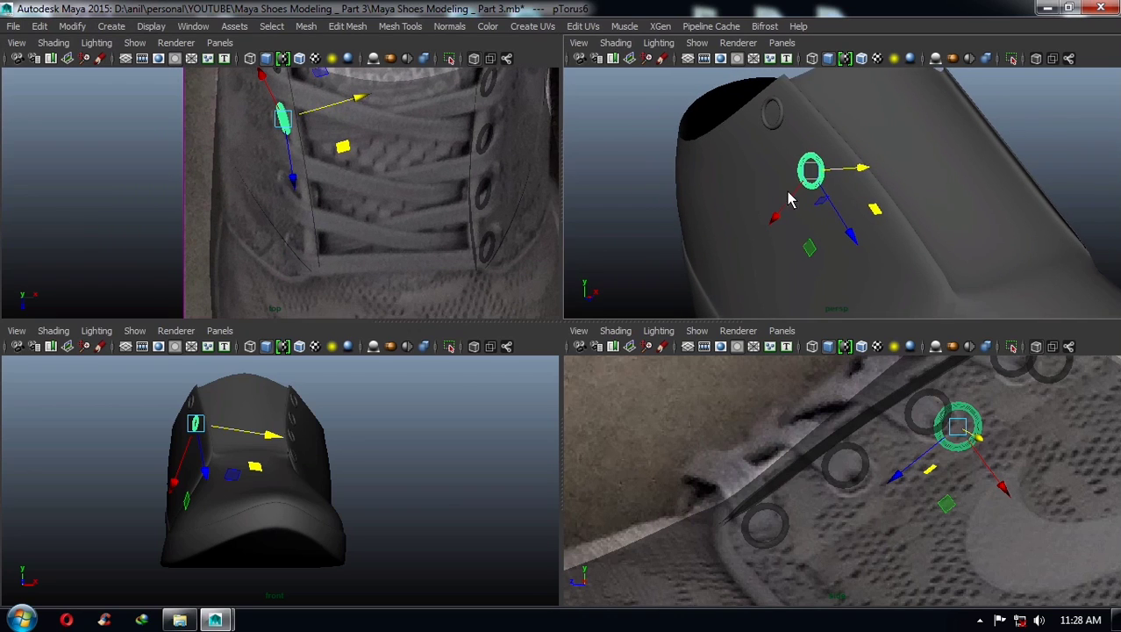
# - Duplicate the eyelet torus with Ctrl+D and slide the copy down to the next lace hole
pyautogui.hotkey('ctrl', 'd')
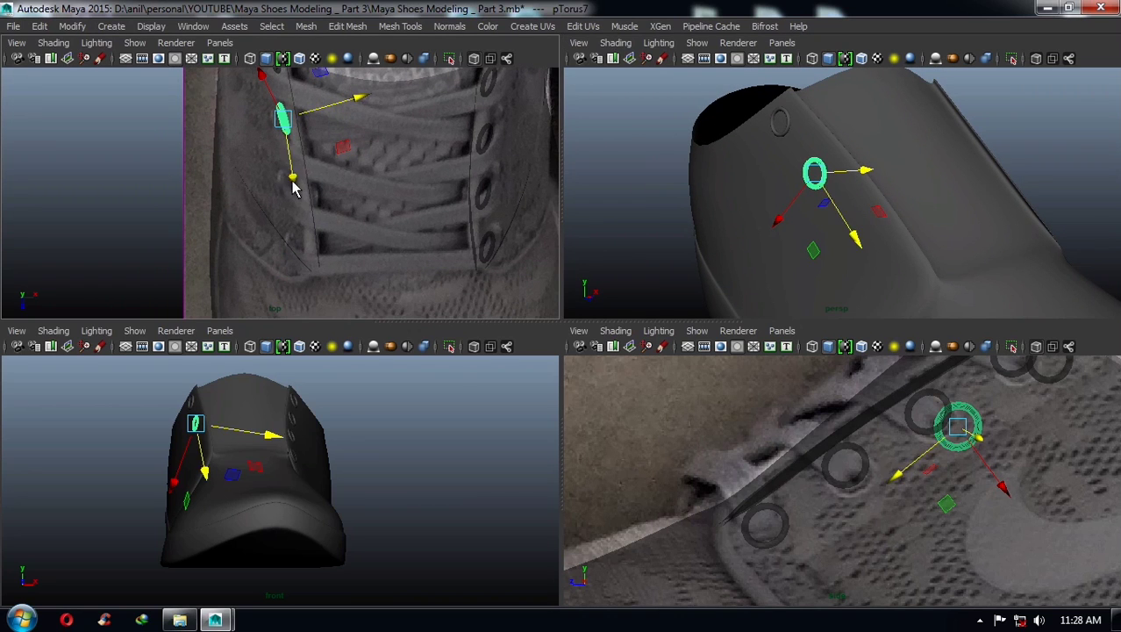
pyautogui.moveTo(347, 215); pyautogui.dragTo(303, 248, button='middle')
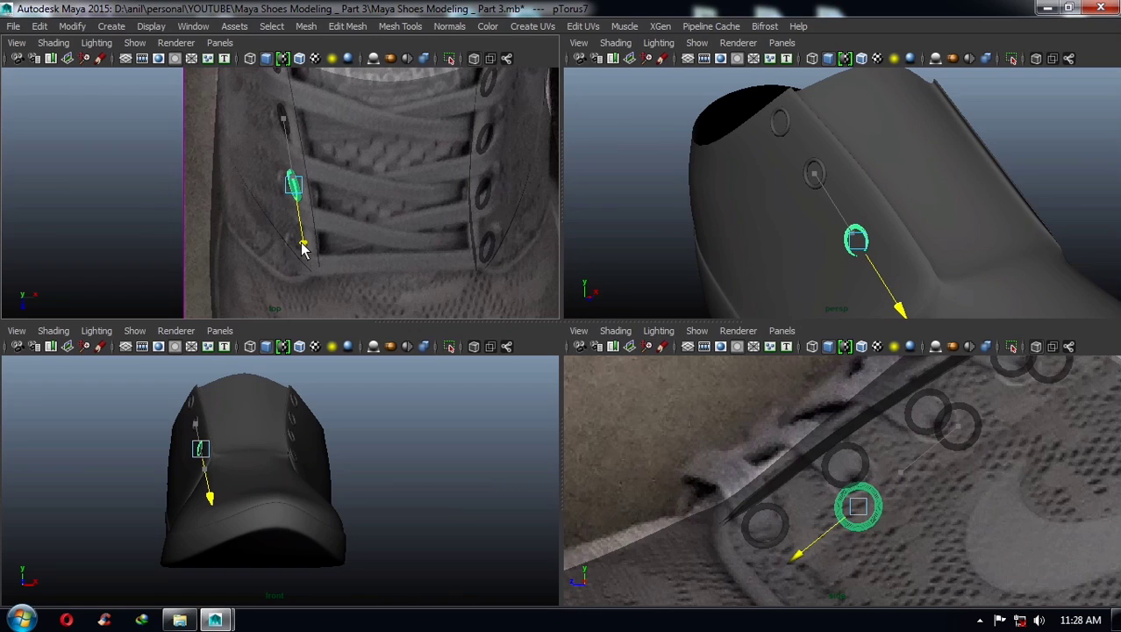
pyautogui.moveTo(826, 220)
pyautogui.keyDown('alt'); pyautogui.mouseDown()
pyautogui.moveTo(877, 257)
pyautogui.moveTo(820, 208)
pyautogui.moveTo(828, 220)
pyautogui.moveTo(814, 225)
pyautogui.moveTo(842, 226)
pyautogui.moveTo(794, 235)
pyautogui.mouseUp(); pyautogui.keyUp('alt')
pyautogui.click(895, 248)
pyautogui.press('e')
pyautogui.moveTo(726, 218)
pyautogui.keyDown('alt'); pyautogui.mouseDown()
pyautogui.moveTo(844, 202)
pyautogui.moveTo(631, 195)
pyautogui.mouseUp(); pyautogui.keyUp('alt')
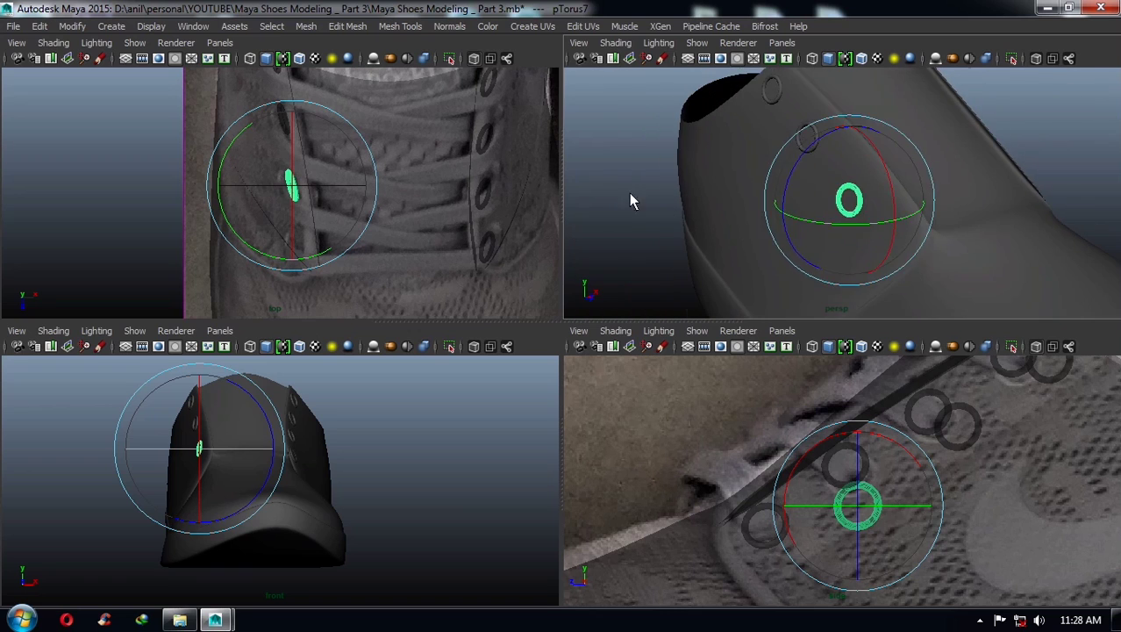
pyautogui.click(631, 196)
pyautogui.moveTo(846, 200)
pyautogui.keyDown('alt'); pyautogui.mouseDown()
pyautogui.moveTo(829, 223)
pyautogui.moveTo(833, 210)
pyautogui.moveTo(858, 213)
pyautogui.mouseUp(); pyautogui.keyUp('alt')
pyautogui.click(827, 215)
pyautogui.press('w')
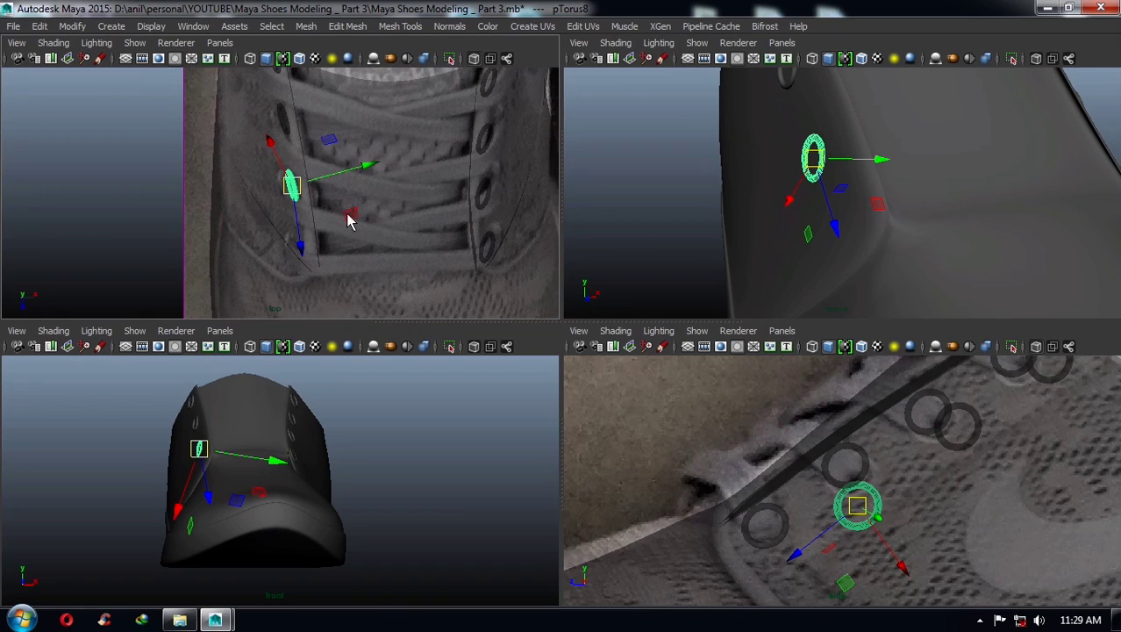
# - Seat the new eyelet into its hole against the shoe surface, then frame the lacing and tongue
pyautogui.keyDown('alt'); pyautogui.moveTo(348, 219); pyautogui.dragTo(331, 230); pyautogui.keyUp('alt')
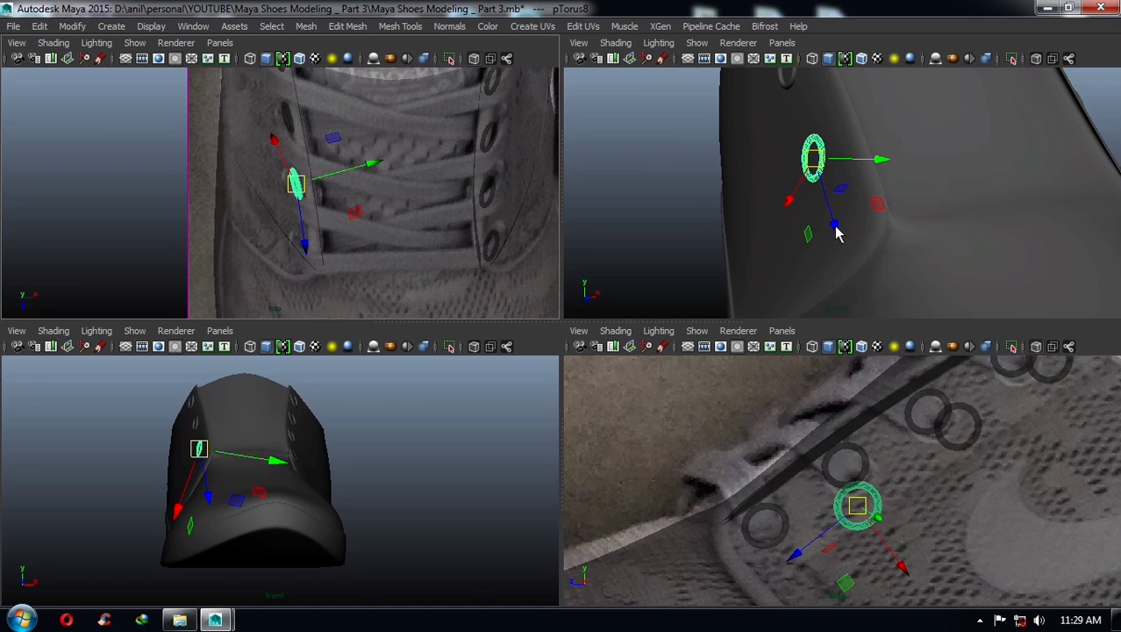
pyautogui.moveTo(836, 232)
pyautogui.mouseDown()
pyautogui.moveTo(880, 329)
pyautogui.moveTo(885, 301)
pyautogui.mouseUp()
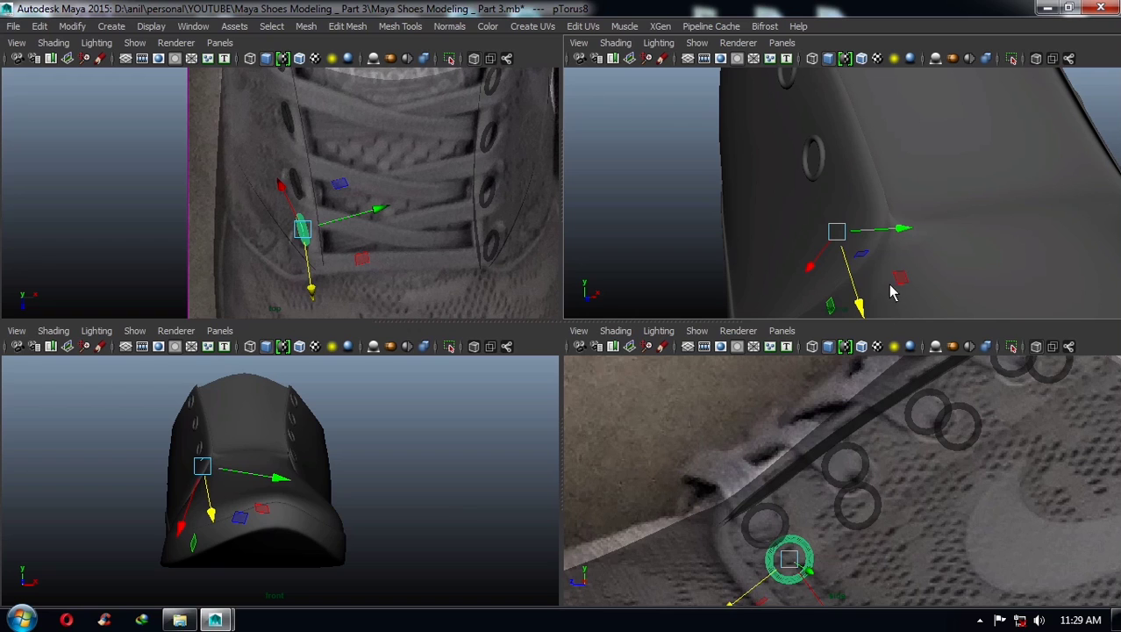
pyautogui.moveTo(909, 235)
pyautogui.mouseDown()
pyautogui.moveTo(901, 230)
pyautogui.moveTo(951, 243)
pyautogui.moveTo(938, 230)
pyautogui.moveTo(922, 257)
pyautogui.moveTo(851, 237)
pyautogui.moveTo(895, 280)
pyautogui.moveTo(845, 233)
pyautogui.moveTo(912, 216)
pyautogui.moveTo(921, 196)
pyautogui.mouseUp()
pyautogui.press('e')
pyautogui.click(1108, 97)
pyautogui.moveTo(1108, 98)
pyautogui.keyDown('alt'); pyautogui.mouseDown()
pyautogui.moveTo(953, 159)
pyautogui.moveTo(927, 156)
pyautogui.mouseUp(); pyautogui.keyUp('alt')
pyautogui.click(750, 239)
pyautogui.press('w')
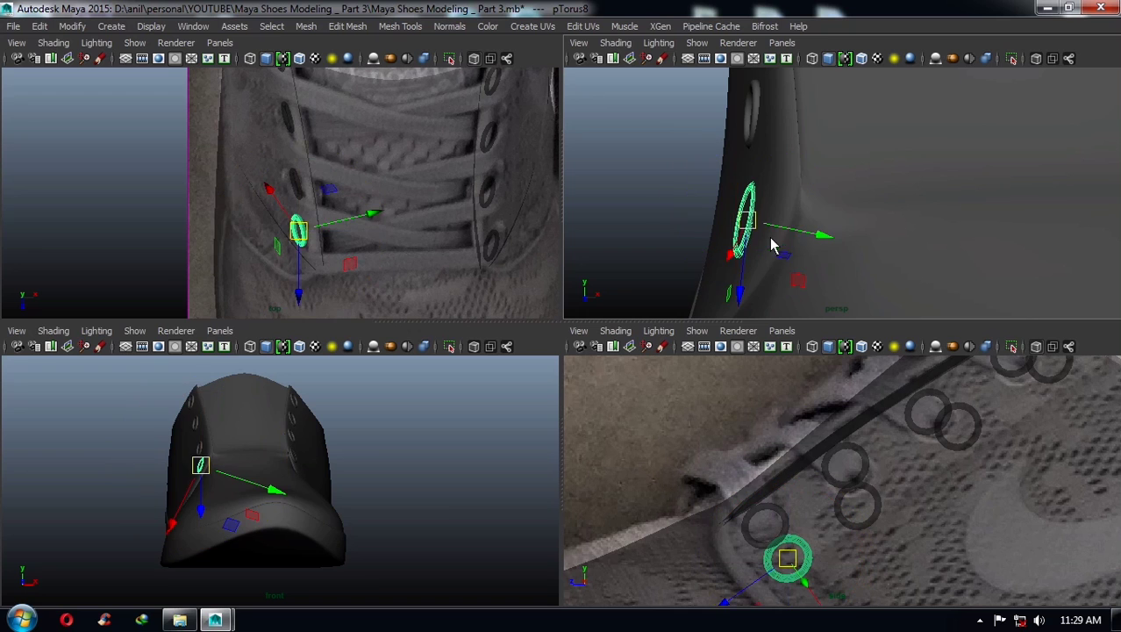
pyautogui.moveTo(775, 243); pyautogui.dragTo(818, 239)
pyautogui.click(705, 165)
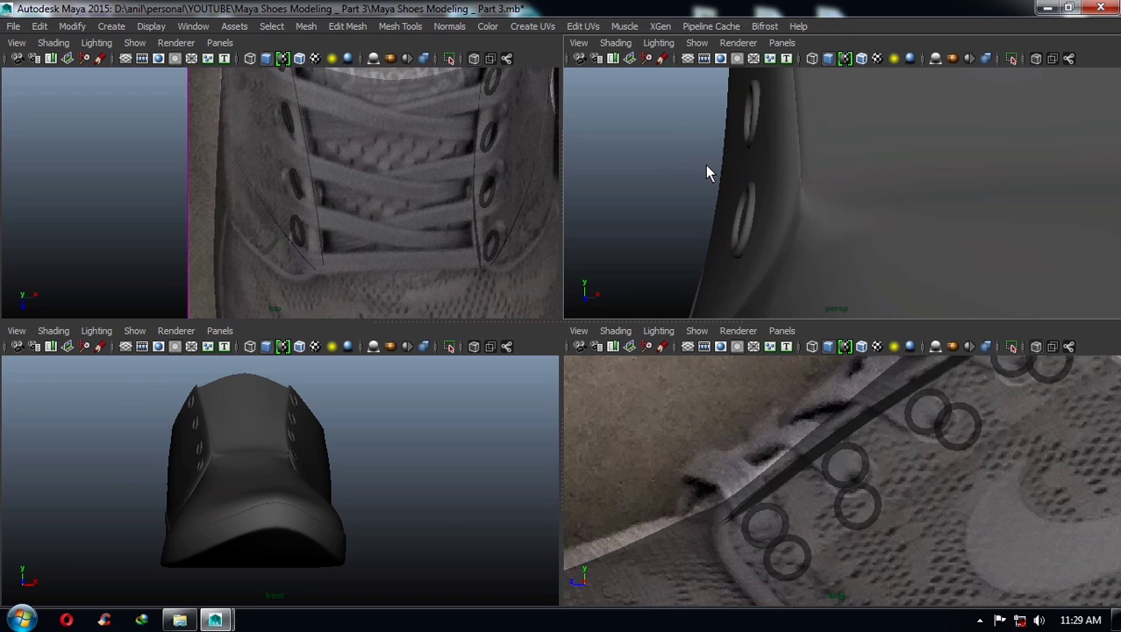
pyautogui.moveTo(706, 165)
pyautogui.keyDown('alt'); pyautogui.mouseDown()
pyautogui.moveTo(783, 202)
pyautogui.moveTo(923, 217)
pyautogui.moveTo(843, 217)
pyautogui.moveTo(986, 218)
pyautogui.moveTo(932, 202)
pyautogui.moveTo(950, 201)
pyautogui.mouseUp(); pyautogui.keyUp('alt')
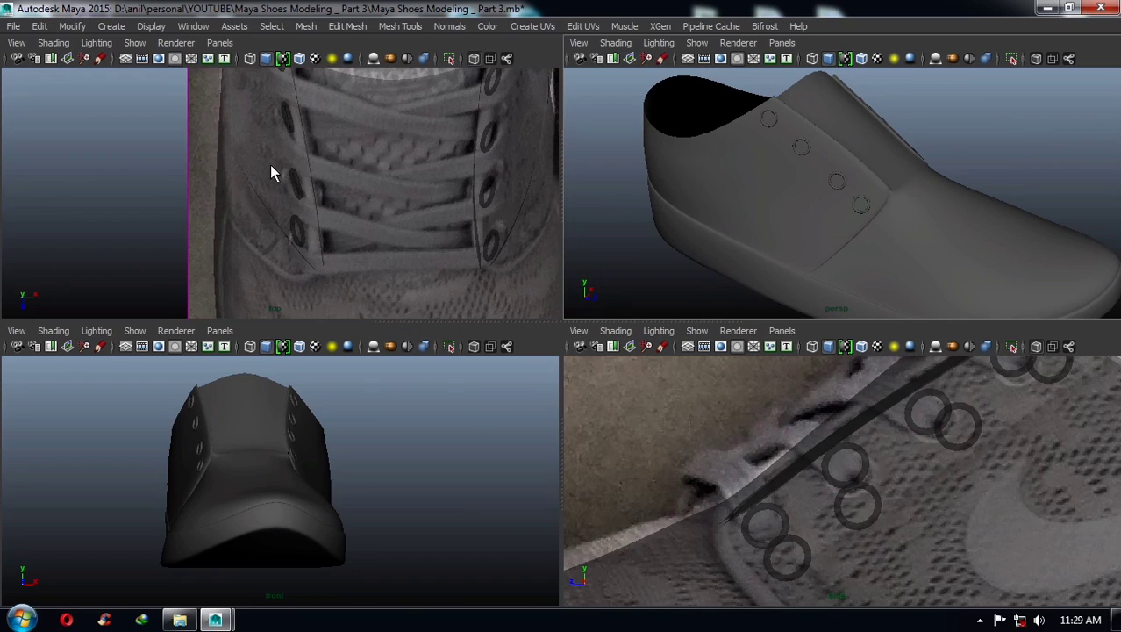
pyautogui.moveTo(271, 173)
pyautogui.keyDown('alt'); pyautogui.mouseDown(button='right')
pyautogui.moveTo(300, 271)
pyautogui.moveTo(370, 270)
pyautogui.moveTo(356, 222)
pyautogui.mouseUp(button='right'); pyautogui.keyUp('alt')
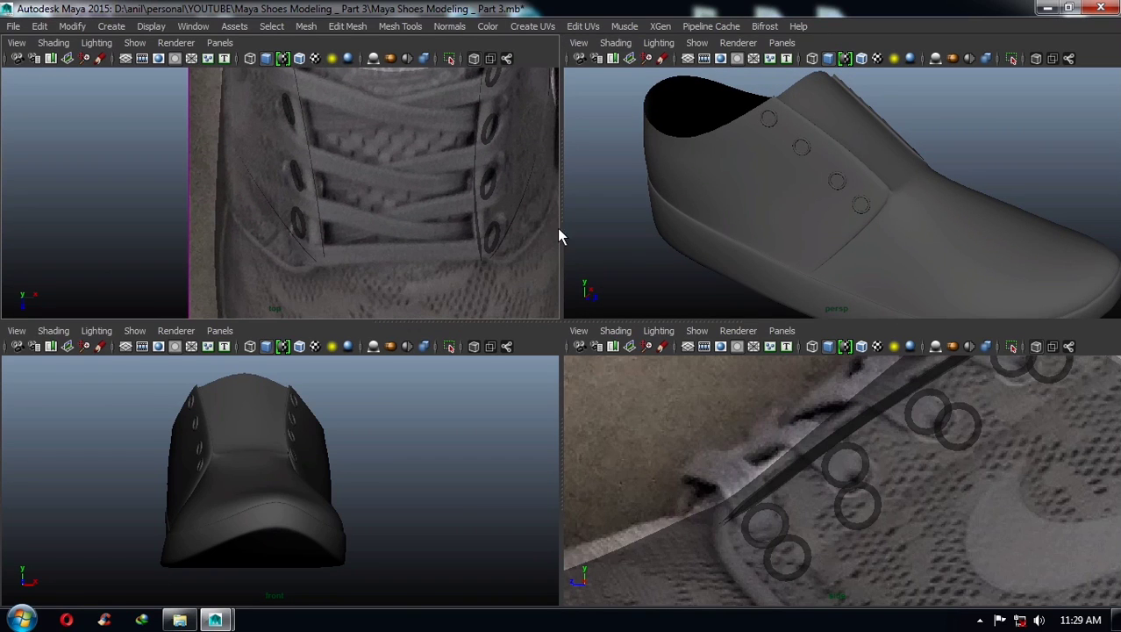
pyautogui.moveTo(790, 206)
pyautogui.keyDown('alt'); pyautogui.mouseDown()
pyautogui.moveTo(865, 200)
pyautogui.moveTo(875, 182)
pyautogui.moveTo(857, 206)
pyautogui.moveTo(825, 204)
pyautogui.mouseUp(); pyautogui.keyUp('alt')
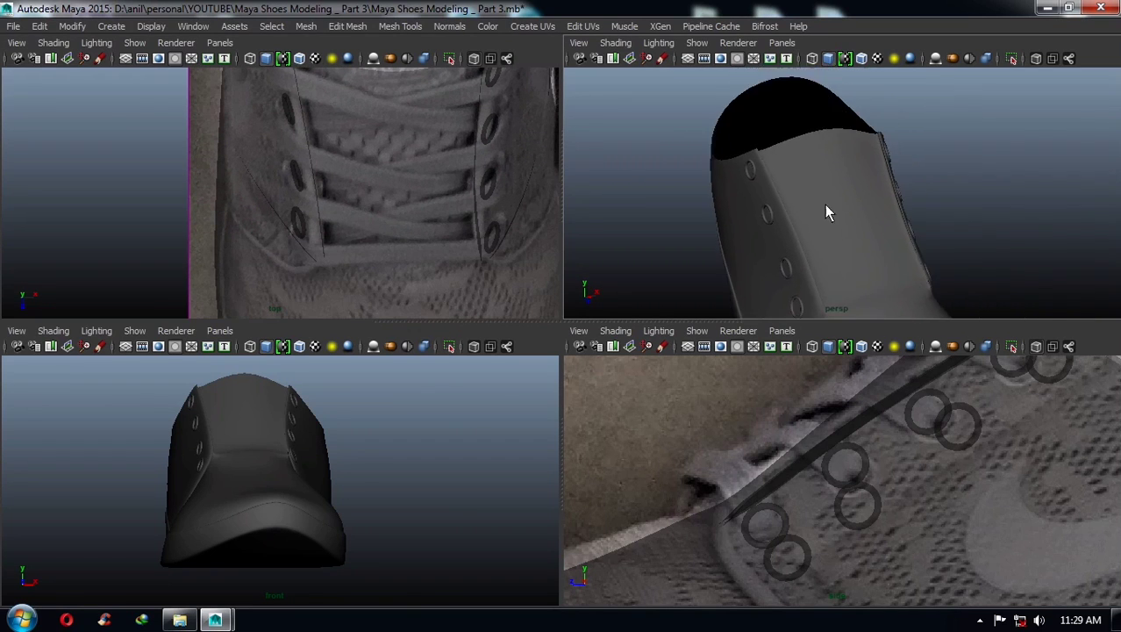
pyautogui.moveTo(433, 161)
pyautogui.keyDown('alt'); pyautogui.mouseDown(button='right')
pyautogui.moveTo(397, 227)
pyautogui.moveTo(362, 190)
pyautogui.mouseUp(button='right'); pyautogui.keyUp('alt')
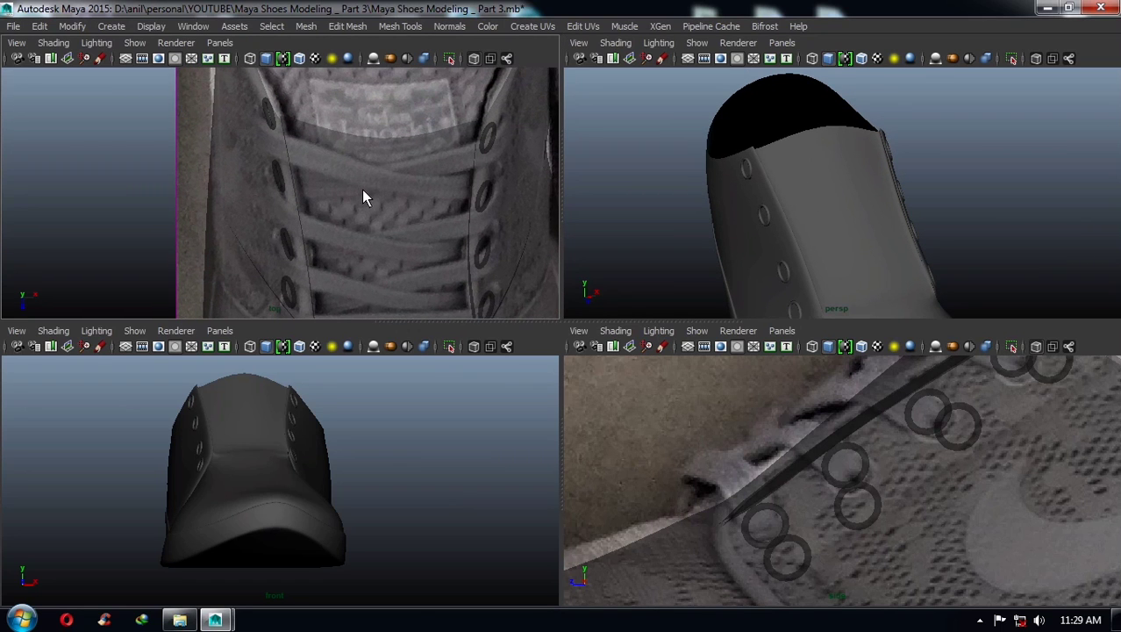
# - Select the shoe mesh pCube1, show it as a low-poly cage, restore the interface and make it live
pyautogui.click(807, 175)
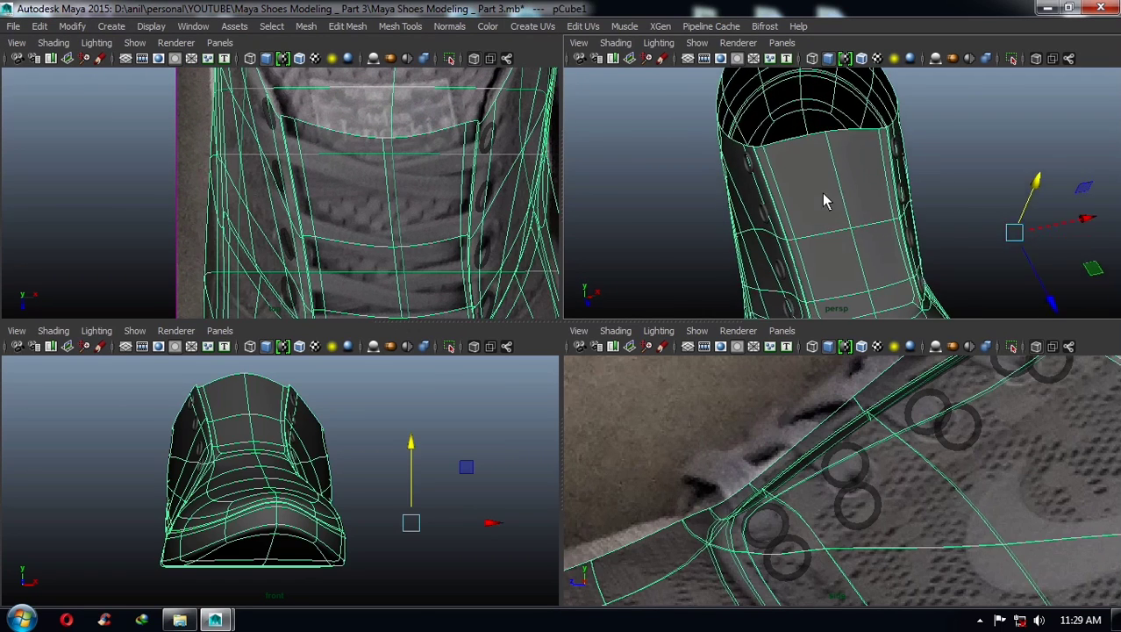
pyautogui.moveTo(823, 194)
pyautogui.keyDown('alt'); pyautogui.mouseDown()
pyautogui.moveTo(851, 180)
pyautogui.moveTo(814, 182)
pyautogui.mouseUp(); pyautogui.keyUp('alt')
pyautogui.press('1')
pyautogui.hotkey('ctrl', 'space')
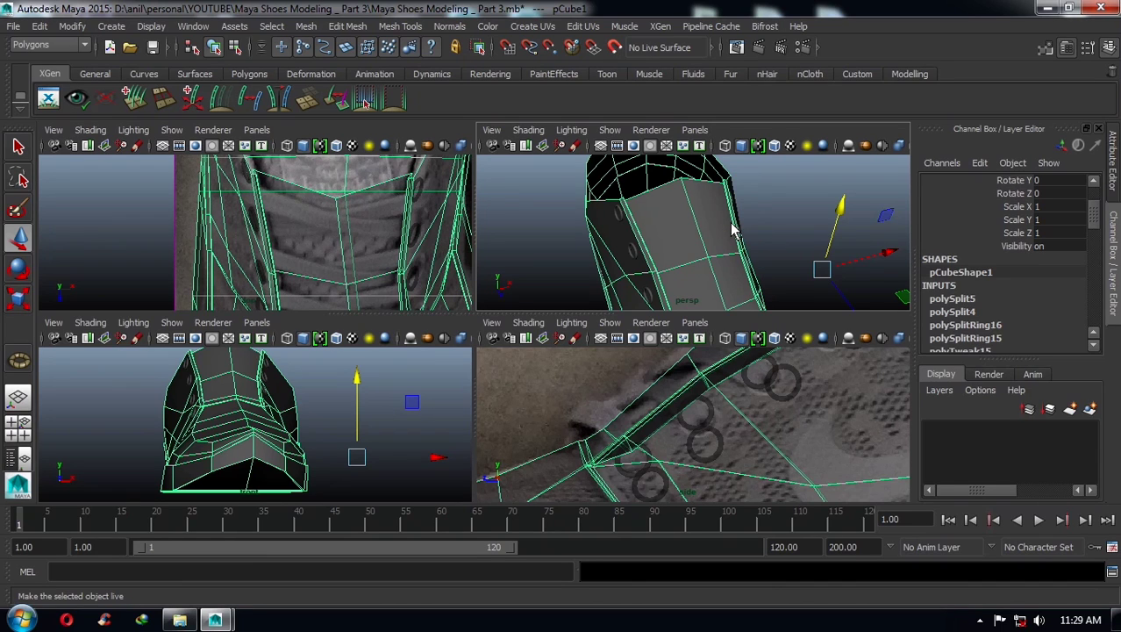
pyautogui.keyDown('alt'); pyautogui.moveTo(757, 195); pyautogui.dragTo(737, 226); pyautogui.keyUp('alt')
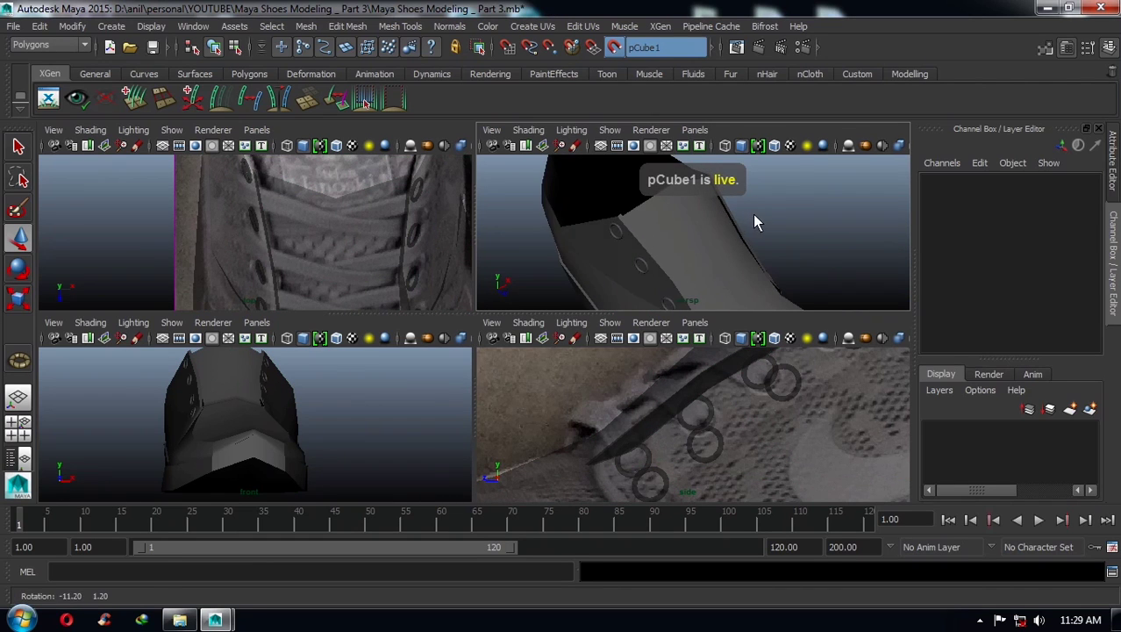
pyautogui.keyDown('alt'); pyautogui.moveTo(562, 163); pyautogui.dragTo(522, 152); pyautogui.keyUp('alt')
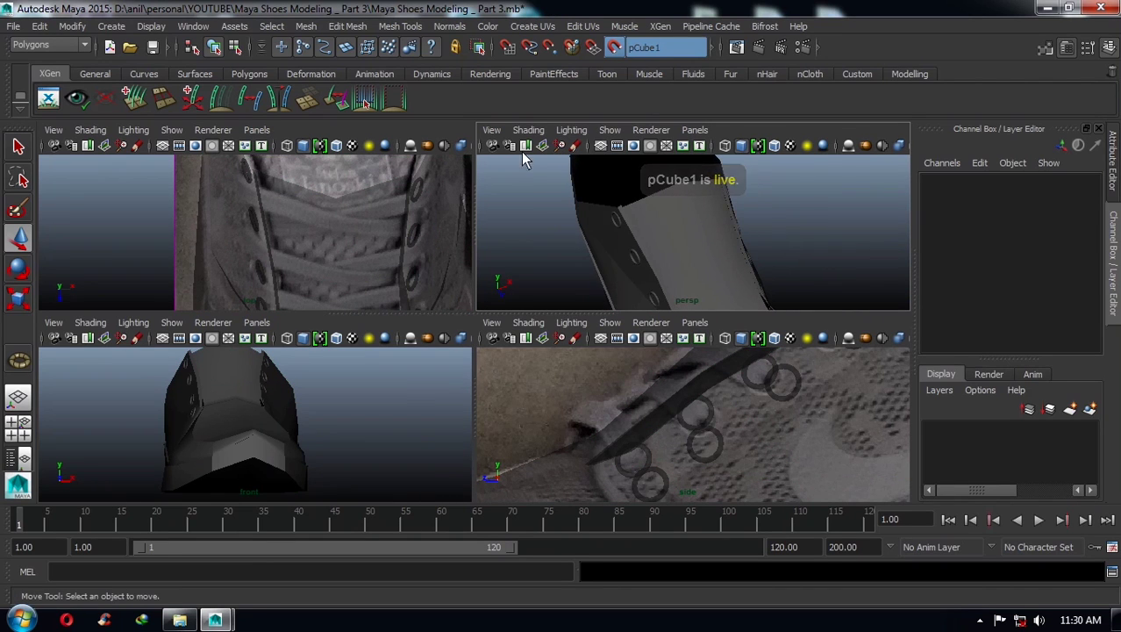
# - Trace the lace strip across the tongue with the Create Polygon Tool, finishing it with Enter
pyautogui.click(397, 27)
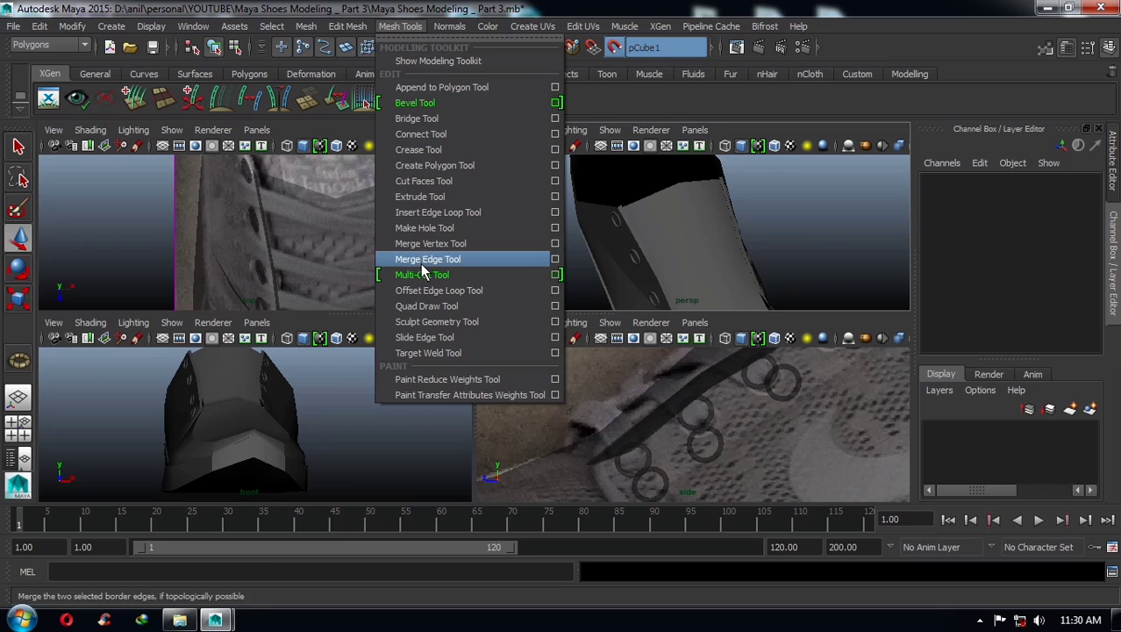
pyautogui.click(446, 169)
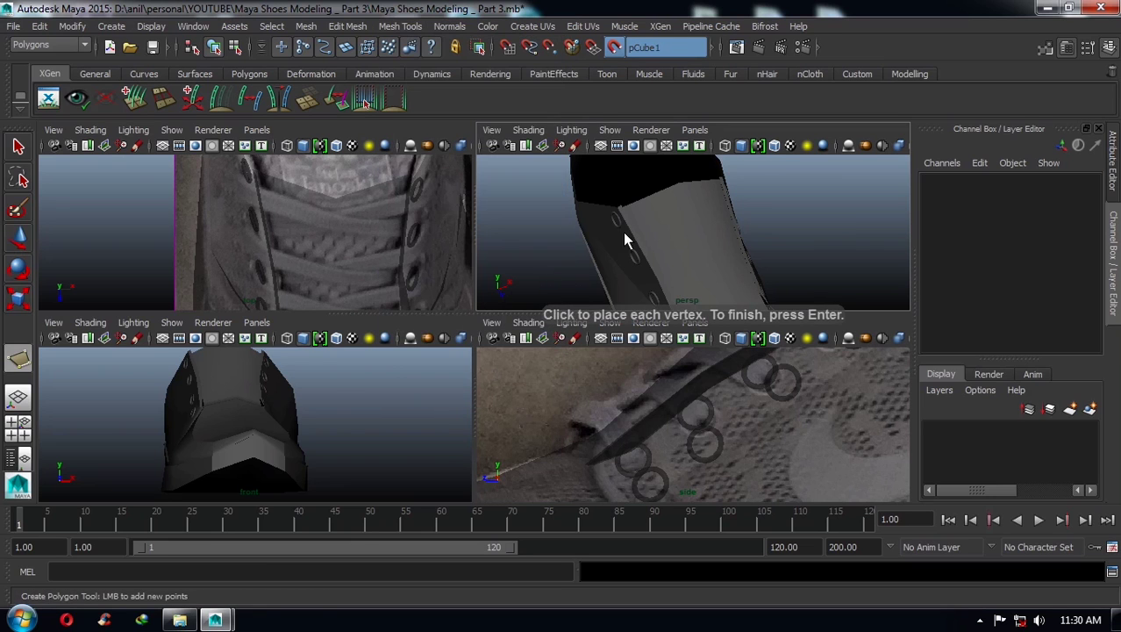
pyautogui.keyDown('alt'); pyautogui.moveTo(623, 232); pyautogui.dragTo(656, 251); pyautogui.keyUp('alt')
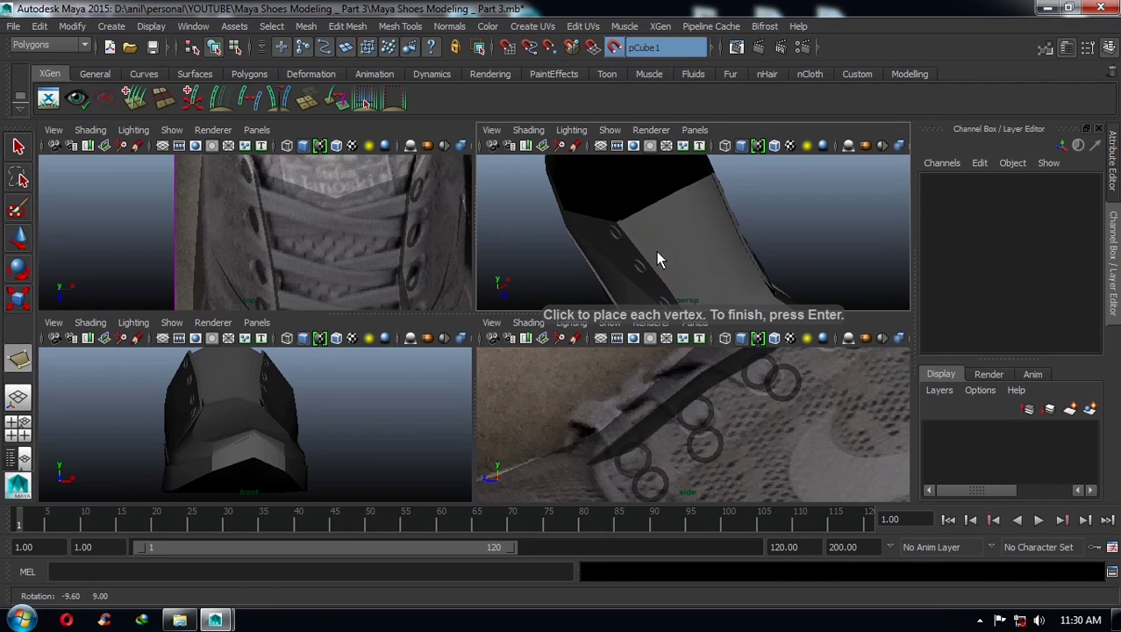
pyautogui.click(616, 231)
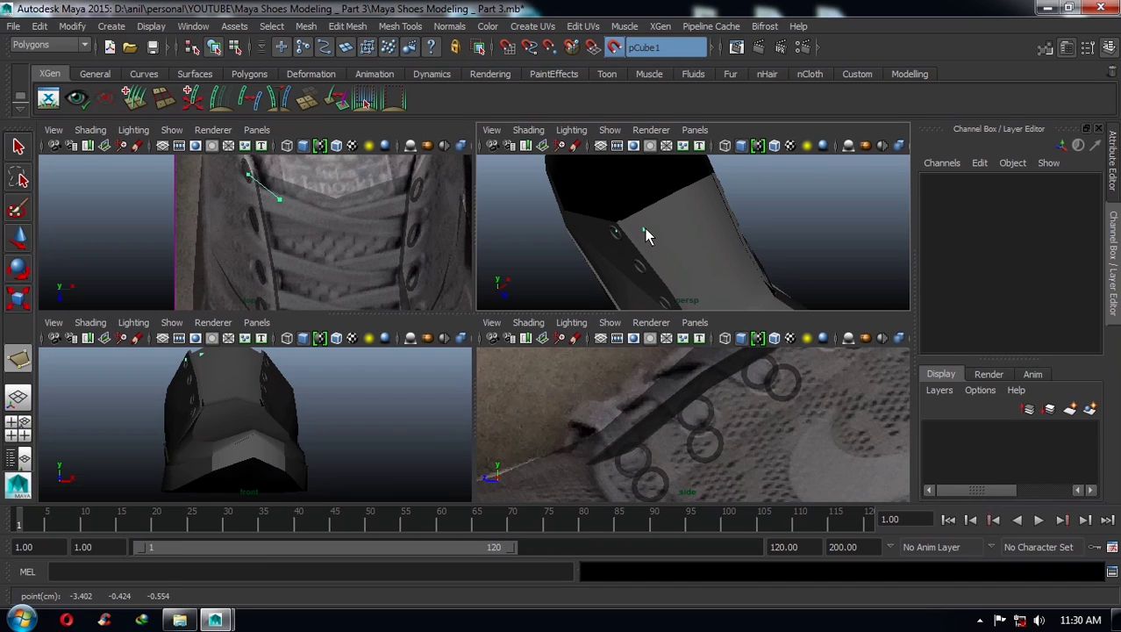
pyautogui.moveTo(671, 228)
pyautogui.keyDown('alt'); pyautogui.mouseDown()
pyautogui.moveTo(632, 231)
pyautogui.moveTo(671, 226)
pyautogui.moveTo(702, 242)
pyautogui.mouseUp(); pyautogui.keyUp('alt')
pyautogui.click(680, 223)
pyautogui.click(712, 230)
pyautogui.click(738, 248)
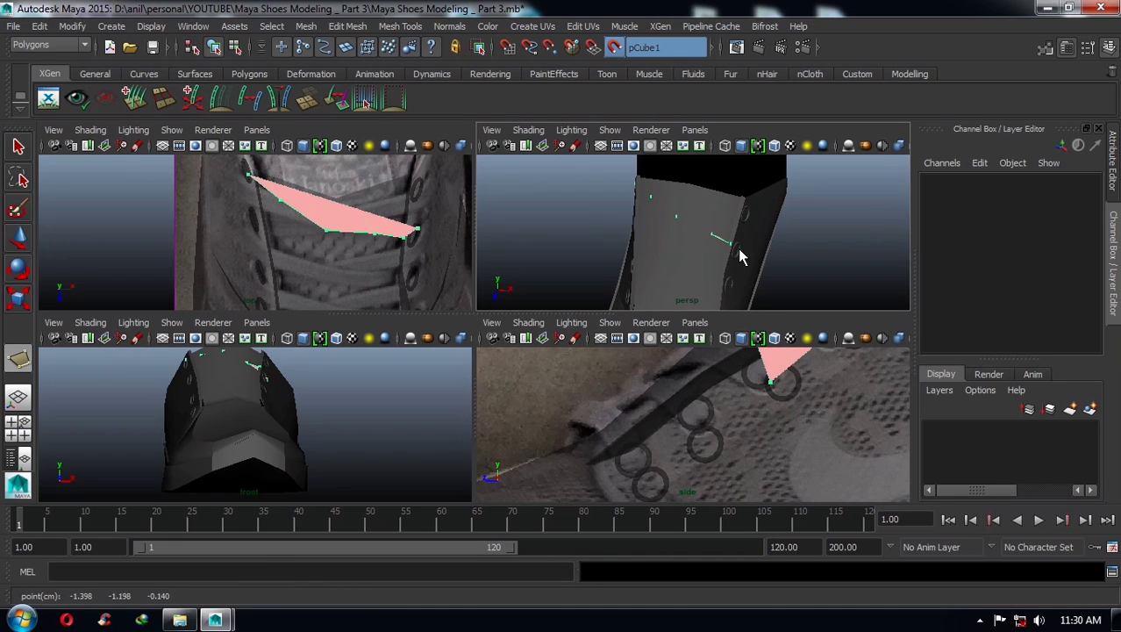
pyautogui.click(738, 261)
pyautogui.click(730, 263)
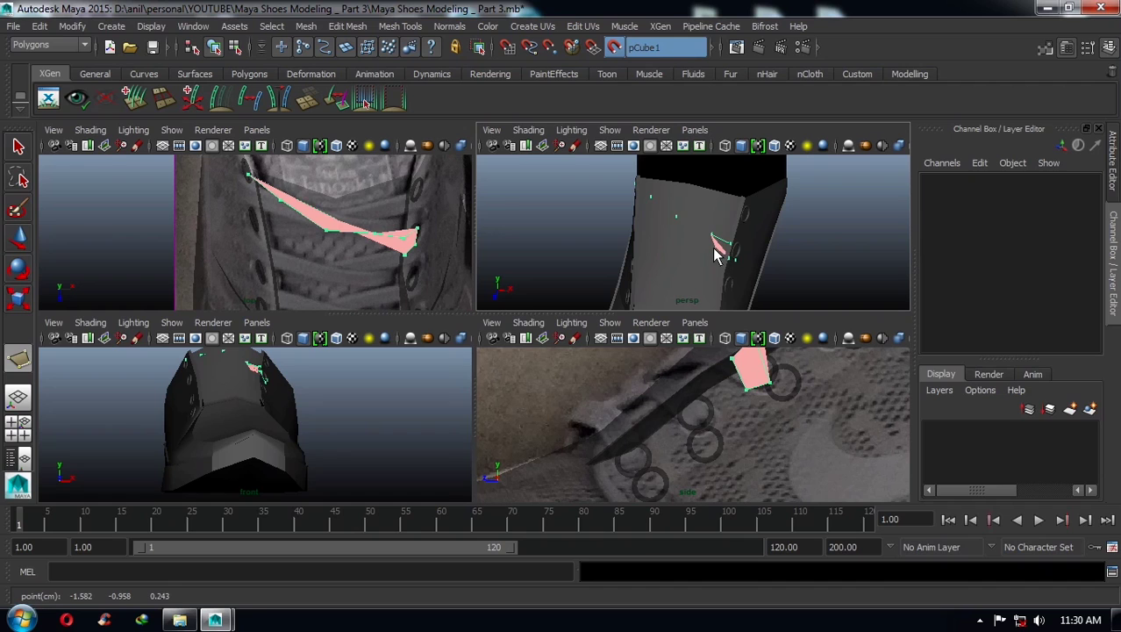
pyautogui.click(715, 252)
pyautogui.keyDown('alt'); pyautogui.moveTo(715, 252); pyautogui.dragTo(638, 247); pyautogui.keyUp('alt')
pyautogui.click(678, 236)
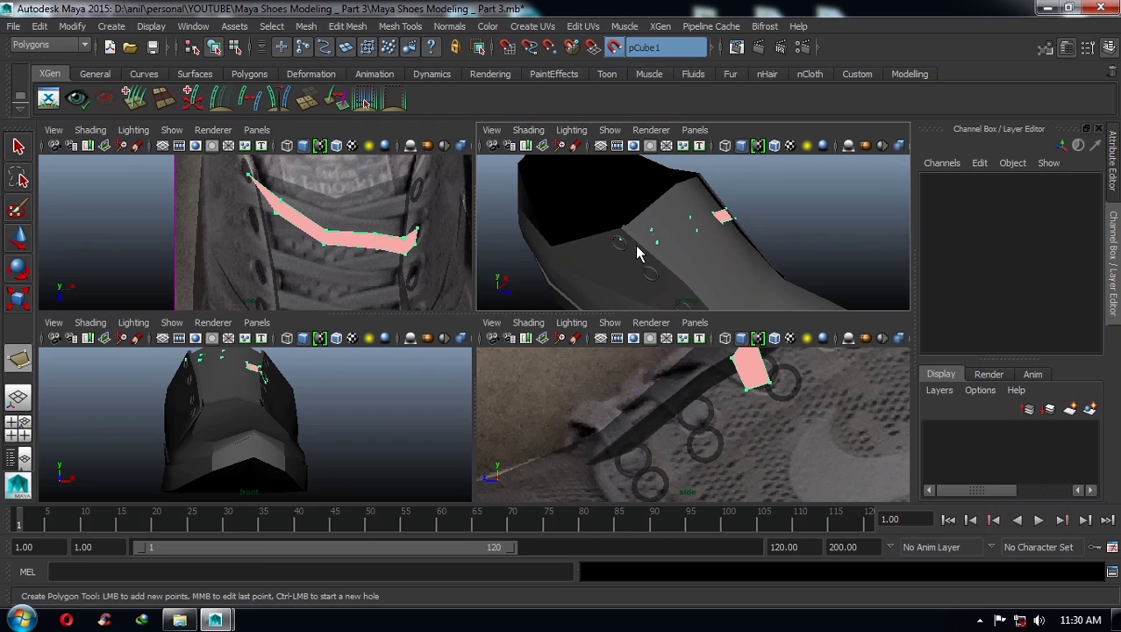
pyautogui.click(638, 247)
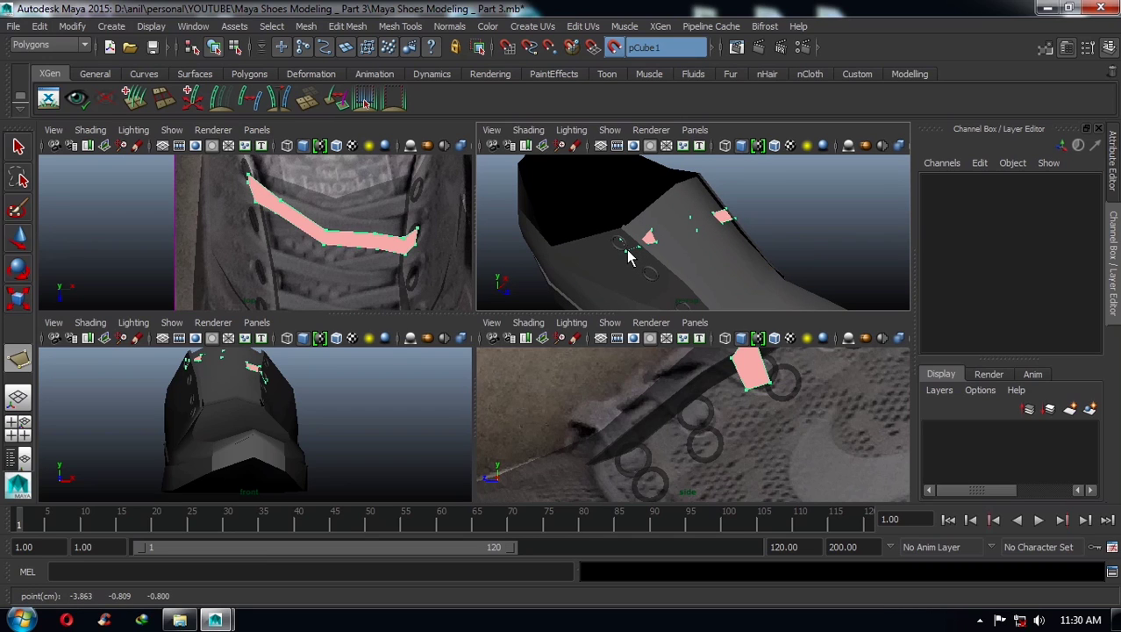
pyautogui.press('Return')
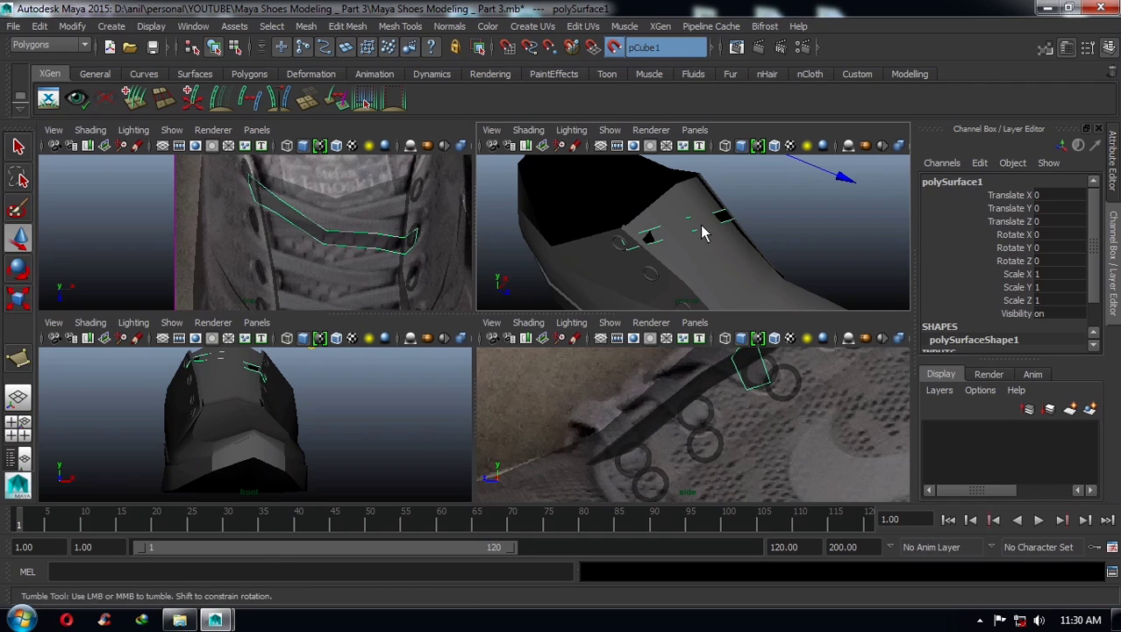
# - Centre the pivot on the lace strip polySurface1, undoing an accidental test move
pyautogui.moveTo(708, 229)
pyautogui.keyDown('alt'); pyautogui.mouseDown()
pyautogui.moveTo(658, 243)
pyautogui.moveTo(684, 207)
pyautogui.moveTo(714, 243)
pyautogui.moveTo(780, 237)
pyautogui.mouseUp(); pyautogui.keyUp('alt')
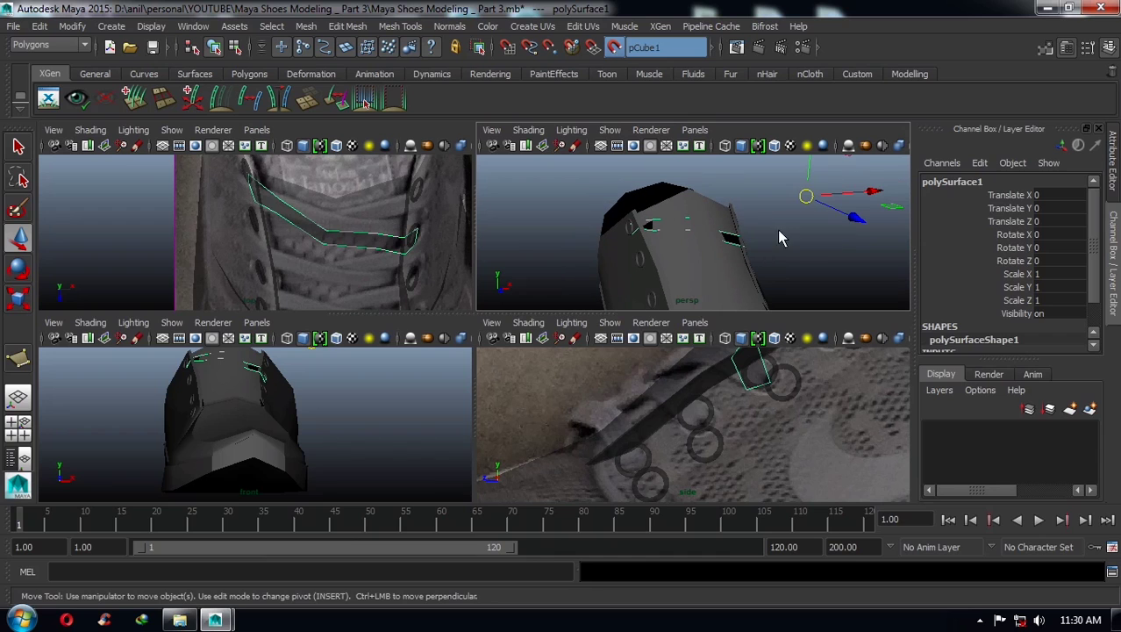
pyautogui.click(71, 26)
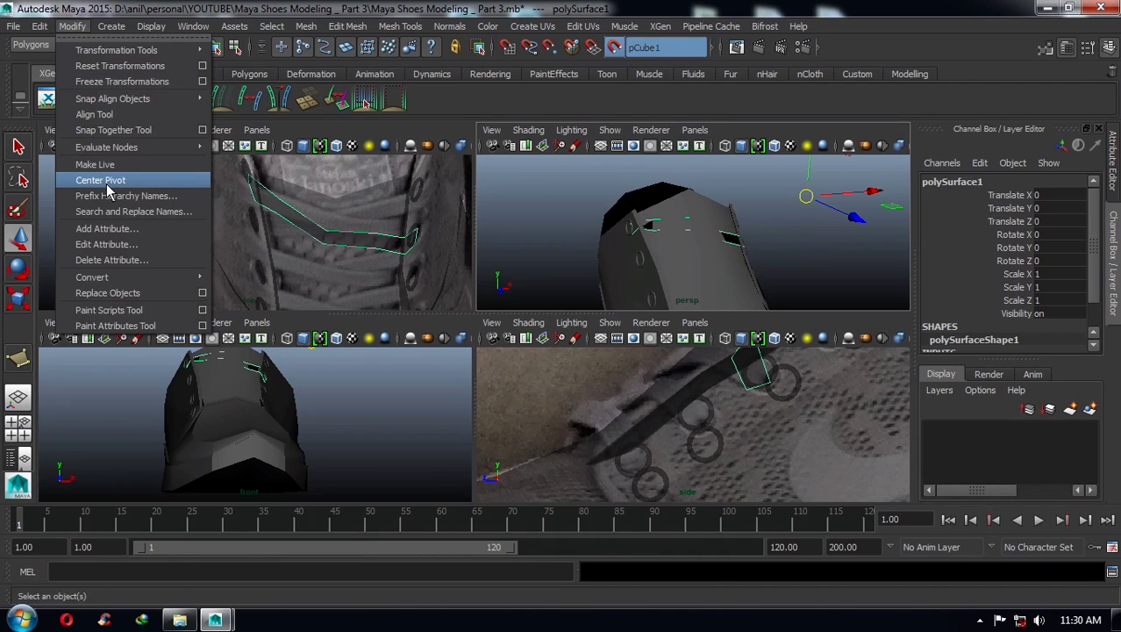
pyautogui.click(79, 185)
pyautogui.moveTo(690, 177); pyautogui.dragTo(701, 151)
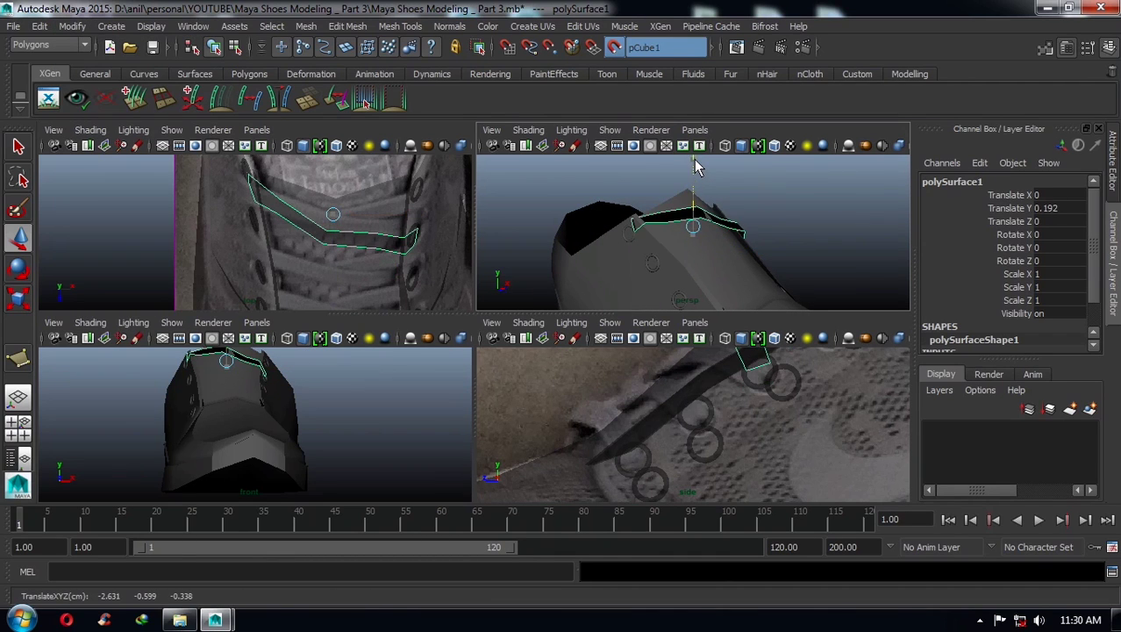
pyautogui.hotkey('ctrl', 'z')
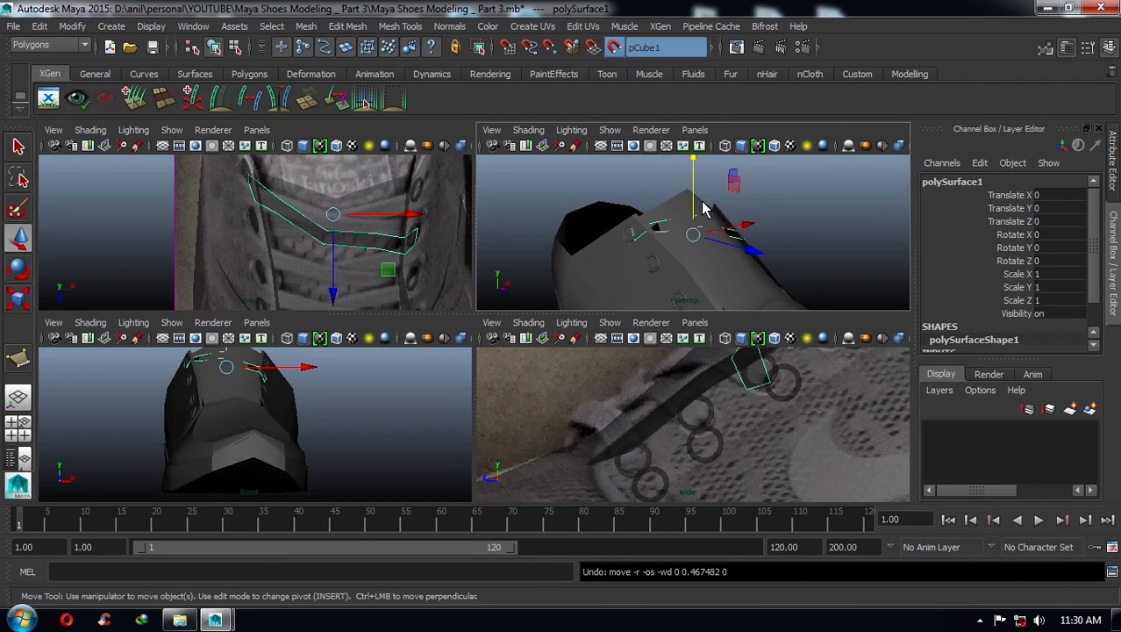
pyautogui.press('w')
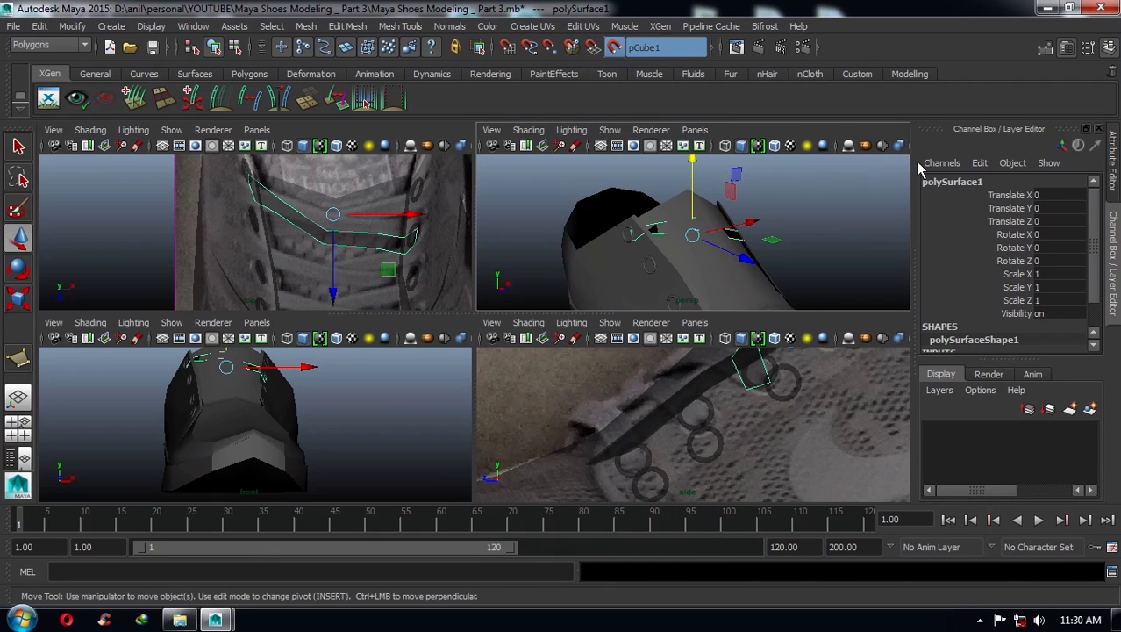
# - Show the strip isolated full screen in perspective with default lighting so it shades grey
pyautogui.press('space')
pyautogui.press('space')
pyautogui.hotkey('ctrl', 'space')
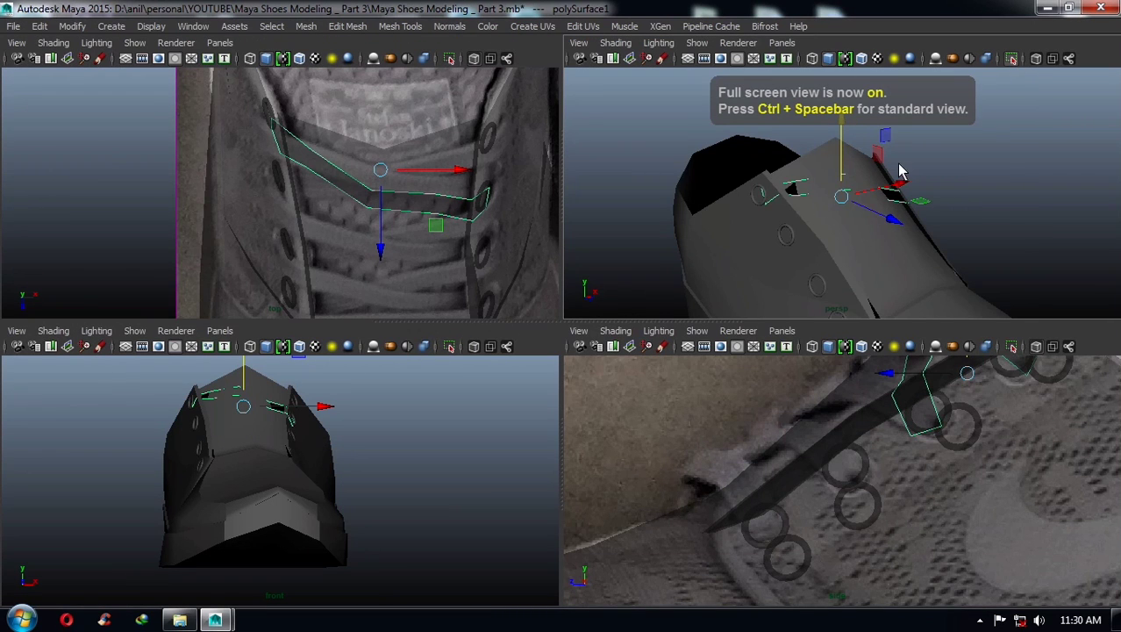
pyautogui.hotkey('ctrl', '1')
pyautogui.press('f')
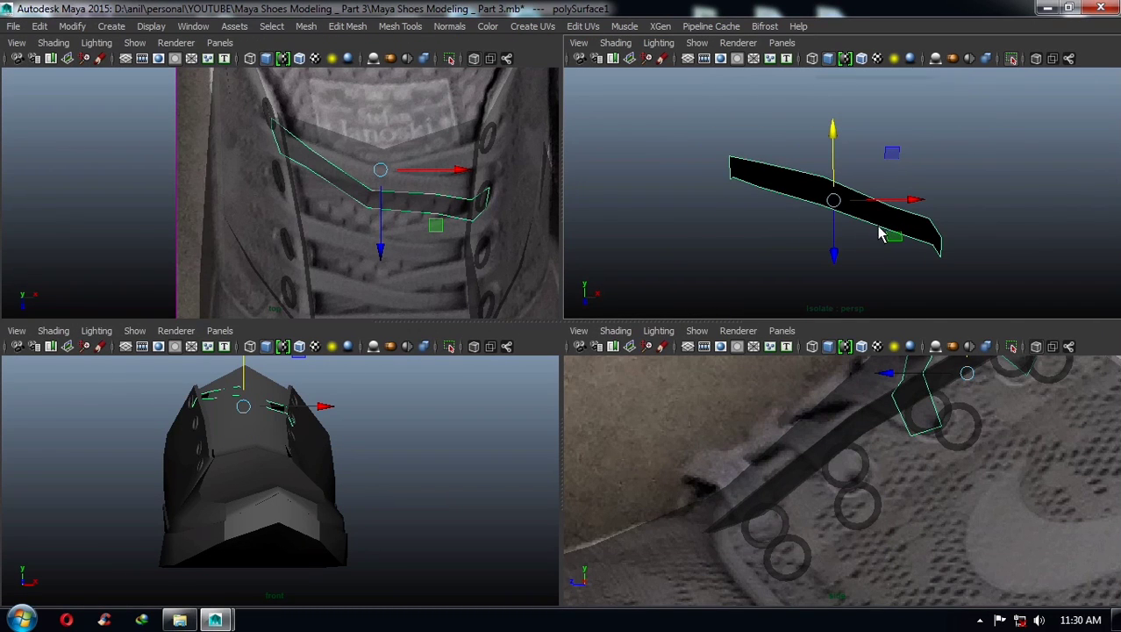
pyautogui.click(656, 43)
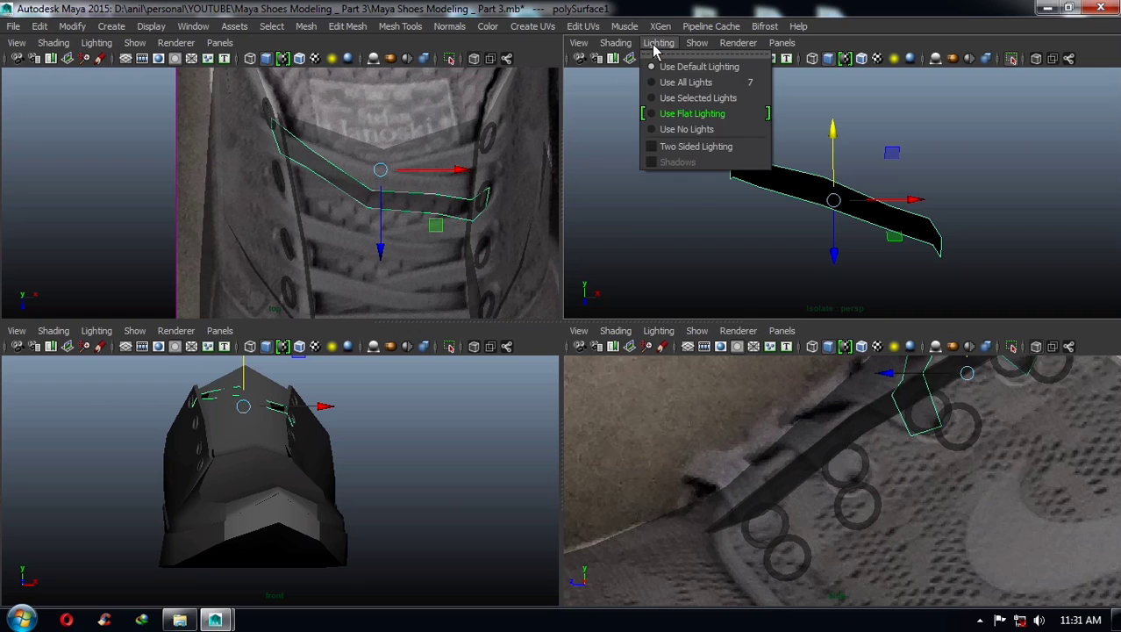
pyautogui.click(679, 150)
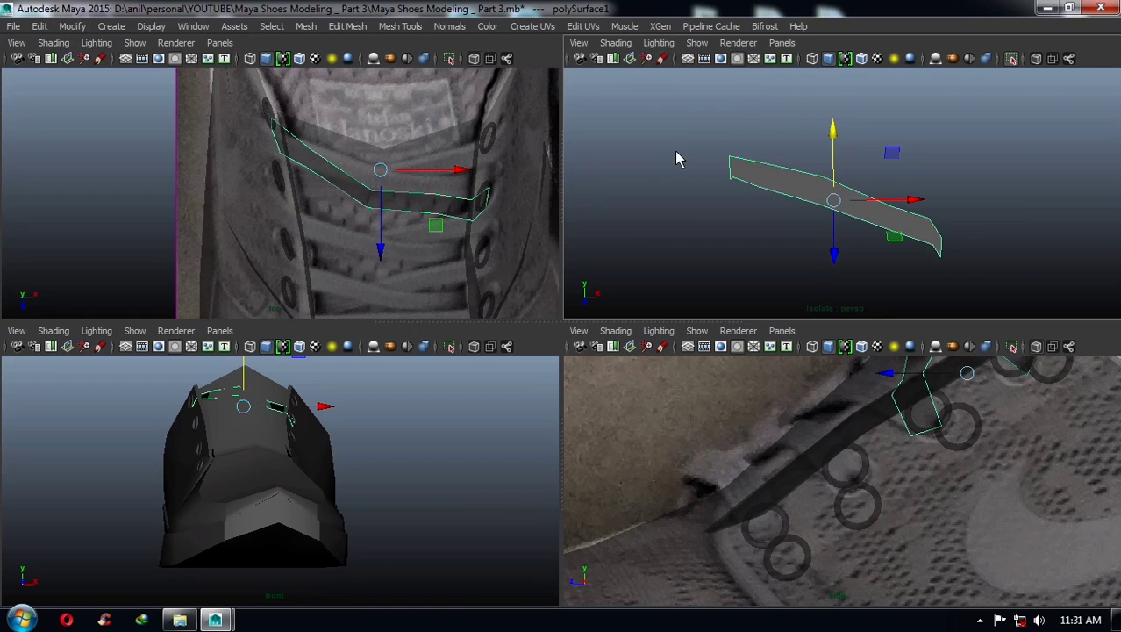
pyautogui.keyDown('shift'); pyautogui.rightClick(781, 192); pyautogui.keyUp('shift')
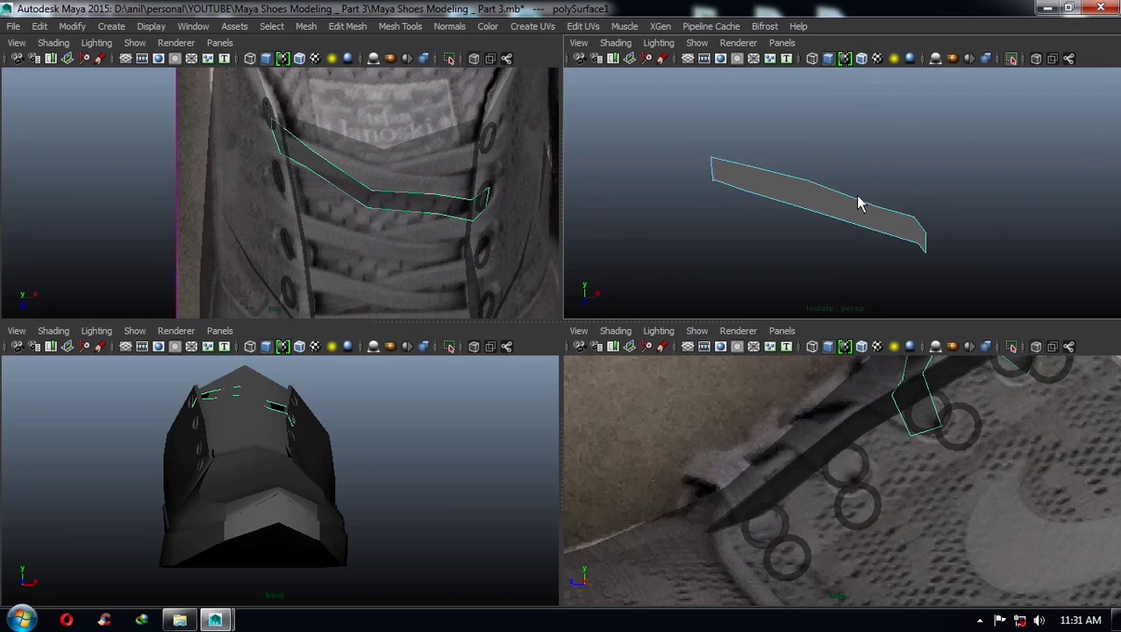
# - Cut new edges across the lace strip between its upper and lower edges
pyautogui.moveTo(857, 201)
pyautogui.keyDown('alt'); pyautogui.mouseDown()
pyautogui.moveTo(958, 251)
pyautogui.moveTo(905, 239)
pyautogui.moveTo(917, 227)
pyautogui.mouseUp(); pyautogui.keyUp('alt')
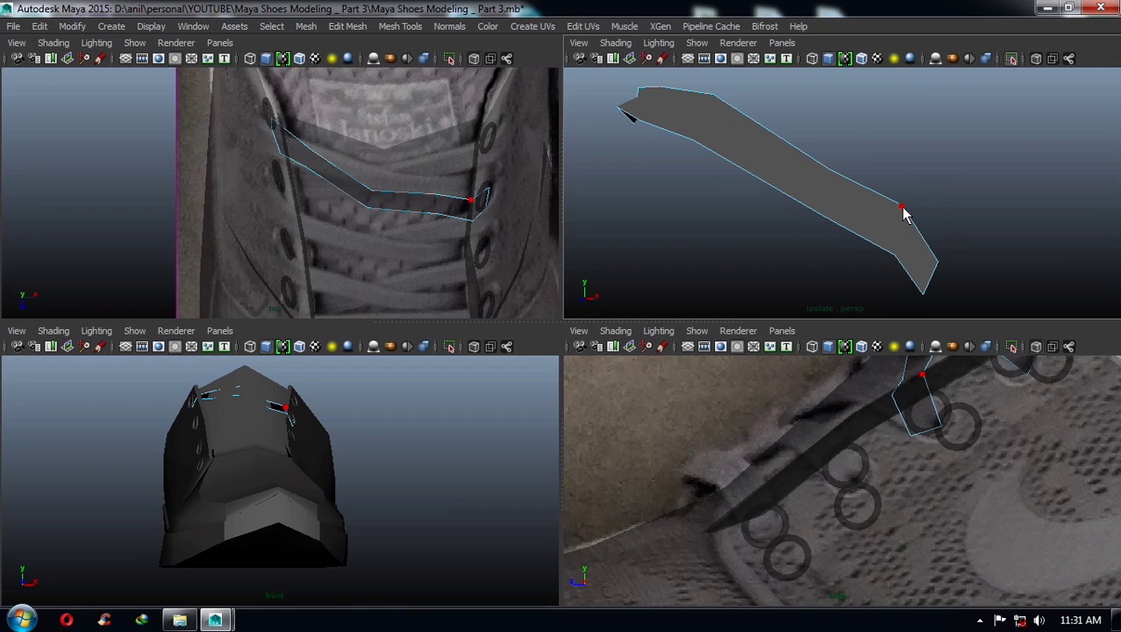
pyautogui.keyDown('alt'); pyautogui.moveTo(896, 265); pyautogui.dragTo(953, 244); pyautogui.keyUp('alt')
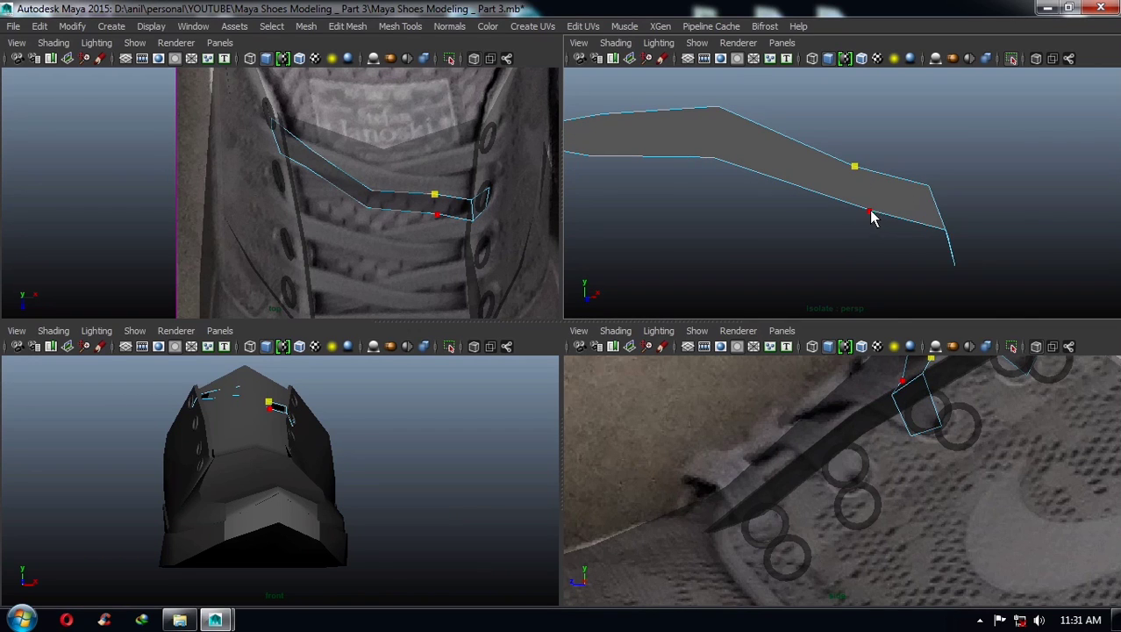
pyautogui.keyDown('alt'); pyautogui.moveTo(871, 216); pyautogui.dragTo(860, 176); pyautogui.keyUp('alt')
pyautogui.click(860, 176)
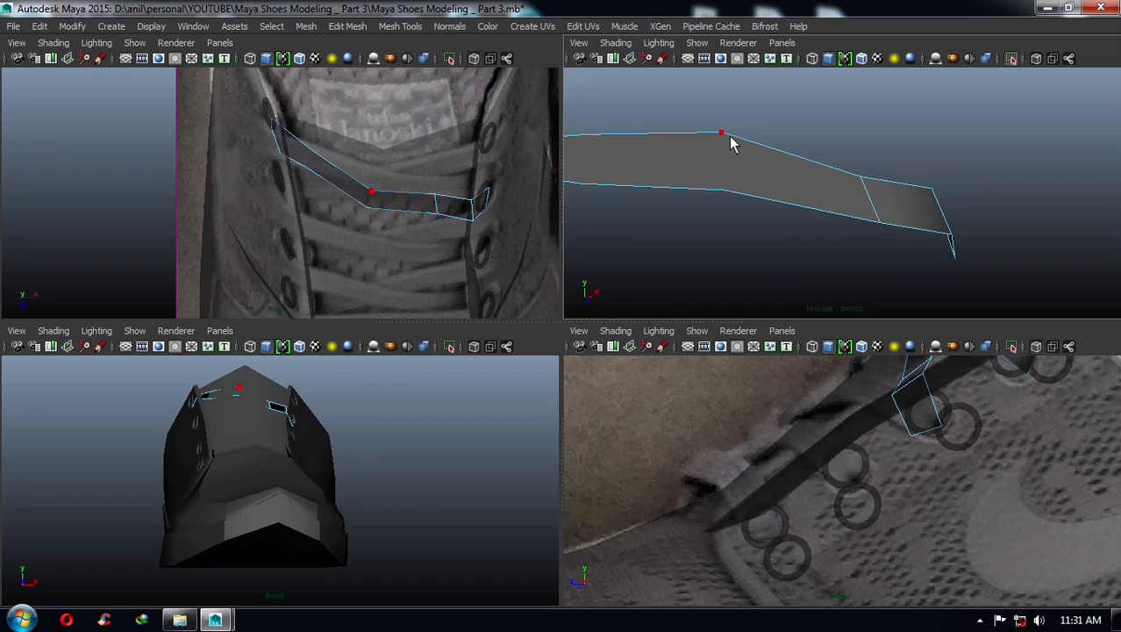
pyautogui.click(724, 191)
pyautogui.moveTo(725, 191)
pyautogui.keyDown('alt'); pyautogui.mouseDown()
pyautogui.moveTo(853, 190)
pyautogui.moveTo(884, 152)
pyautogui.mouseUp(); pyautogui.keyUp('alt')
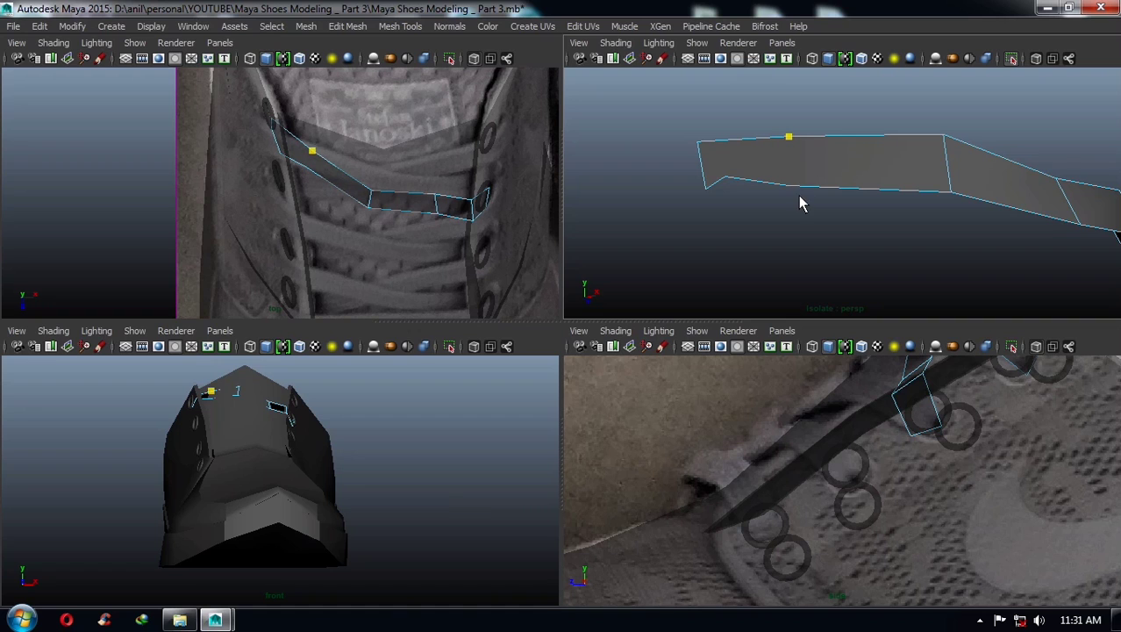
pyautogui.click(733, 147)
pyautogui.moveTo(734, 147)
pyautogui.keyDown('alt'); pyautogui.mouseDown()
pyautogui.moveTo(809, 190)
pyautogui.moveTo(869, 188)
pyautogui.moveTo(851, 233)
pyautogui.moveTo(857, 112)
pyautogui.moveTo(886, 138)
pyautogui.mouseUp(); pyautogui.keyUp('alt')
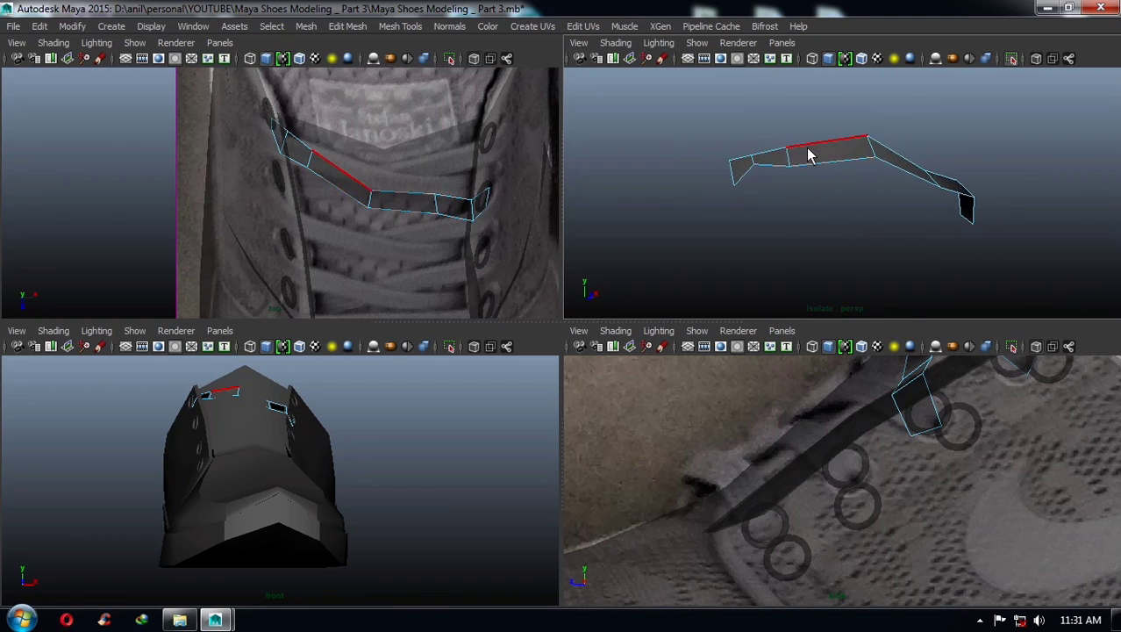
# - Turn off isolation to show the whole shoe, clear the selection and restore the full interface
pyautogui.moveTo(799, 174); pyautogui.dragTo(843, 145, button='right')
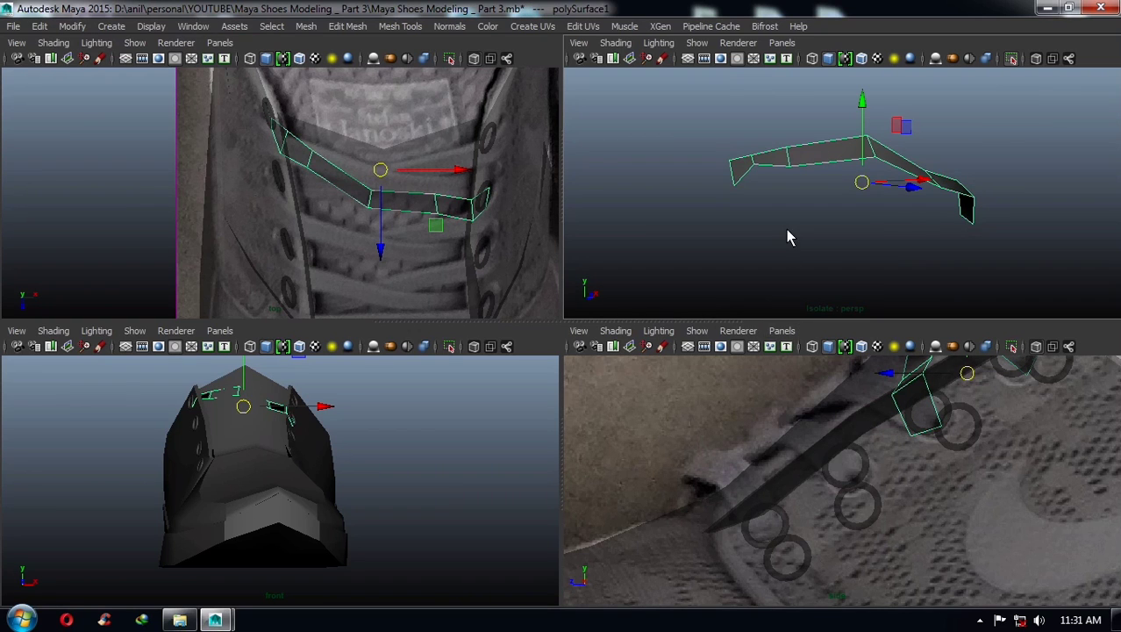
pyautogui.click(1016, 62)
pyautogui.click(875, 232)
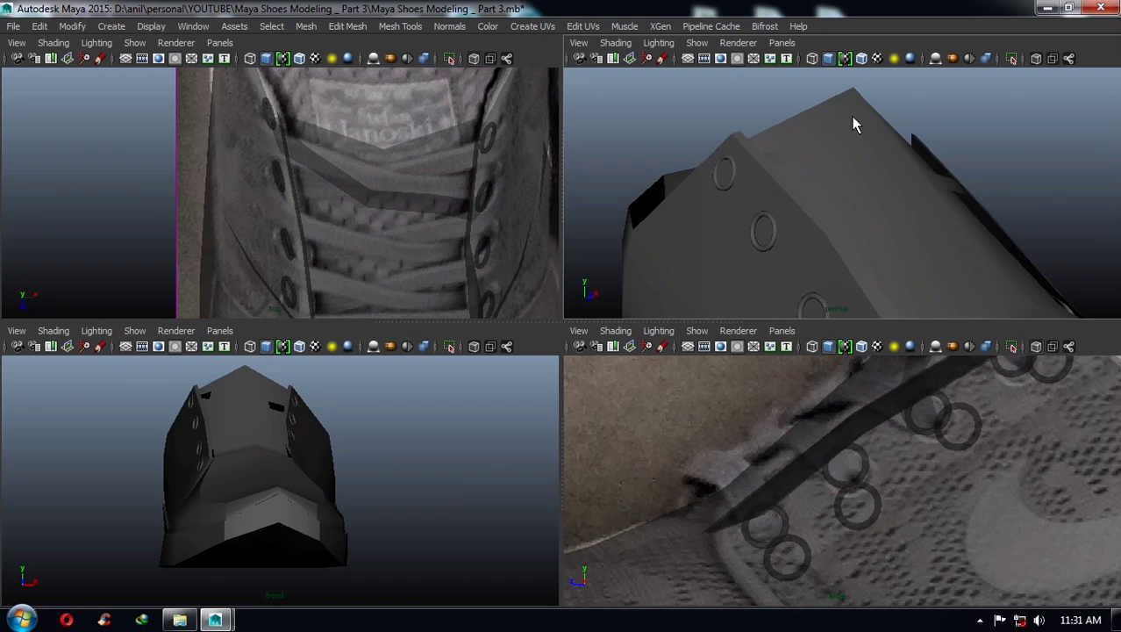
pyautogui.hotkey('ctrl', 'space')
# - Turn off the live surface, hide the interface, and put the lace strip in vertex mode
pyautogui.click(616, 49)
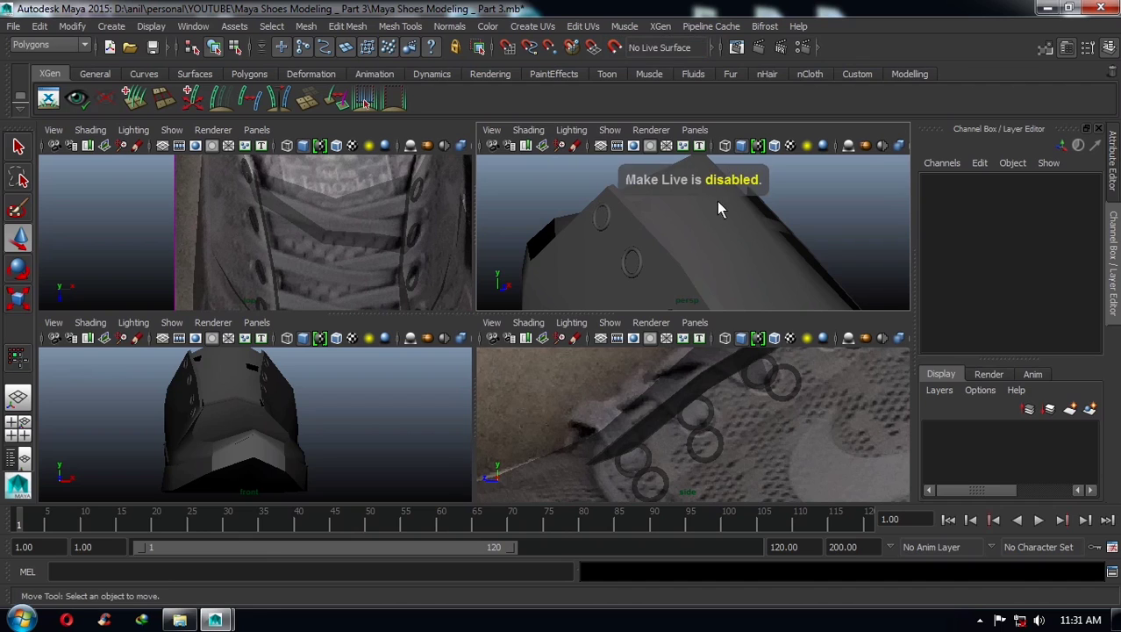
pyautogui.hotkey('ctrl', 'space')
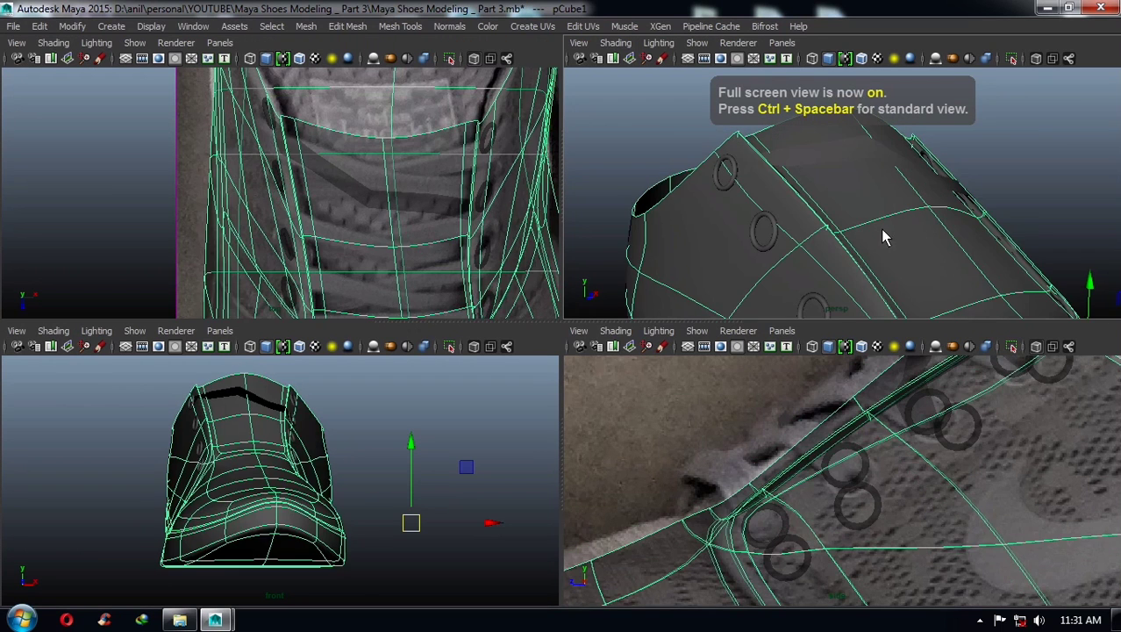
pyautogui.click(888, 183)
pyautogui.moveTo(904, 199)
pyautogui.keyDown('alt'); pyautogui.mouseDown()
pyautogui.moveTo(728, 185)
pyautogui.moveTo(748, 185)
pyautogui.moveTo(726, 120)
pyautogui.mouseUp(); pyautogui.keyUp('alt')
pyautogui.press('F9')
# - Adjust the lace's left-end vertex, constraining its move to the X axis
pyautogui.moveTo(748, 205); pyautogui.dragTo(810, 210)
pyautogui.press('r')
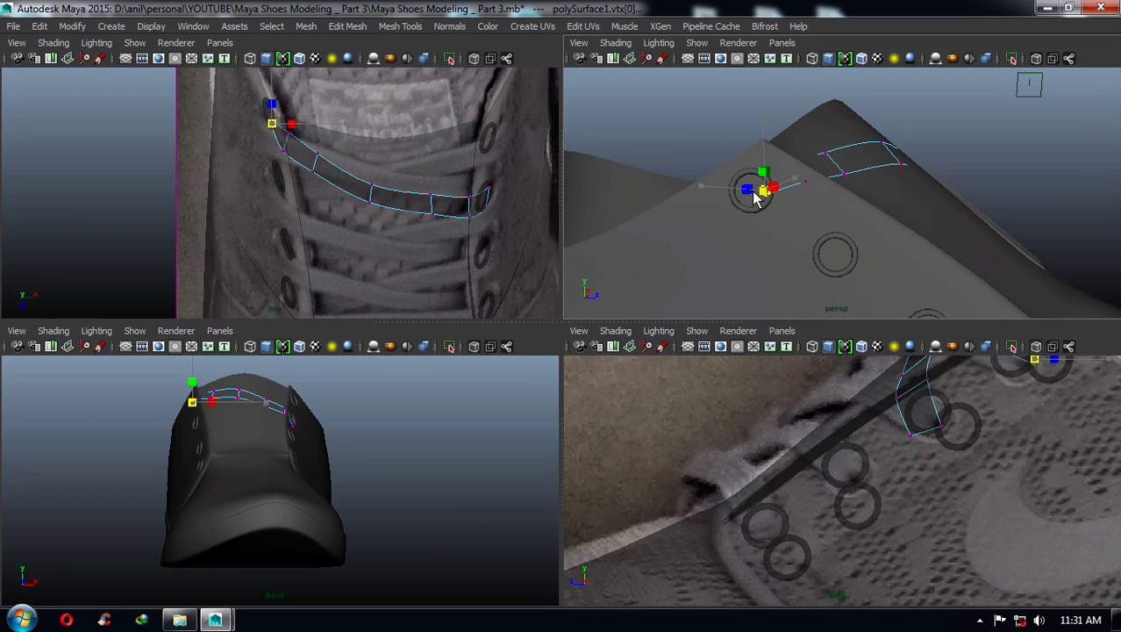
pyautogui.keyDown('alt'); pyautogui.moveTo(760, 196); pyautogui.dragTo(1027, 212); pyautogui.keyUp('alt')
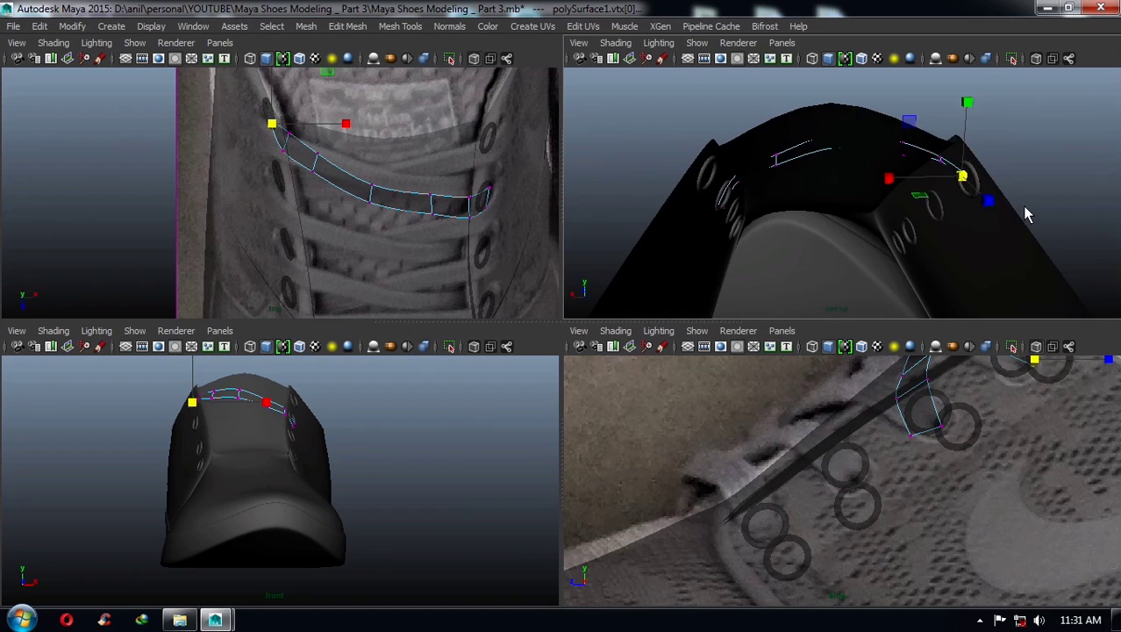
pyautogui.press('w')
pyautogui.moveTo(965, 180)
pyautogui.keyDown('alt'); pyautogui.mouseDown()
pyautogui.moveTo(935, 213)
pyautogui.moveTo(893, 218)
pyautogui.mouseUp(); pyautogui.keyUp('alt')
pyautogui.click(873, 207)
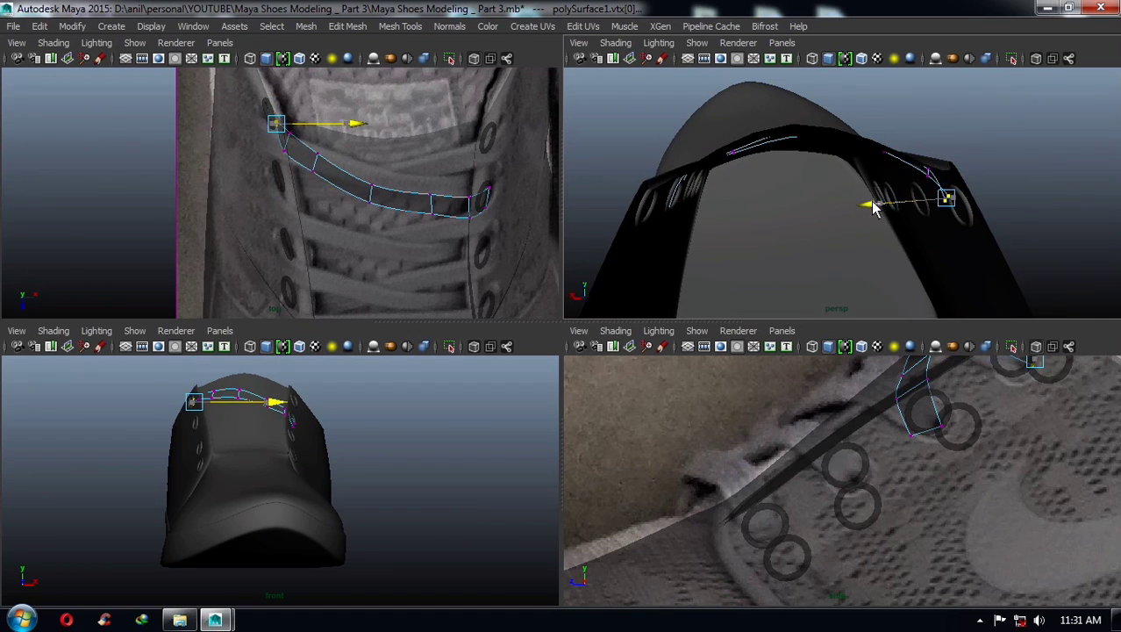
pyautogui.moveTo(971, 203)
pyautogui.keyDown('alt'); pyautogui.mouseDown()
pyautogui.moveTo(932, 186)
pyautogui.moveTo(951, 163)
pyautogui.moveTo(954, 172)
pyautogui.moveTo(875, 188)
pyautogui.mouseUp(); pyautogui.keyUp('alt')
# - Pull a vertex near the lace's right side slightly down onto the tongue
pyautogui.click(946, 176)
pyautogui.click(920, 166)
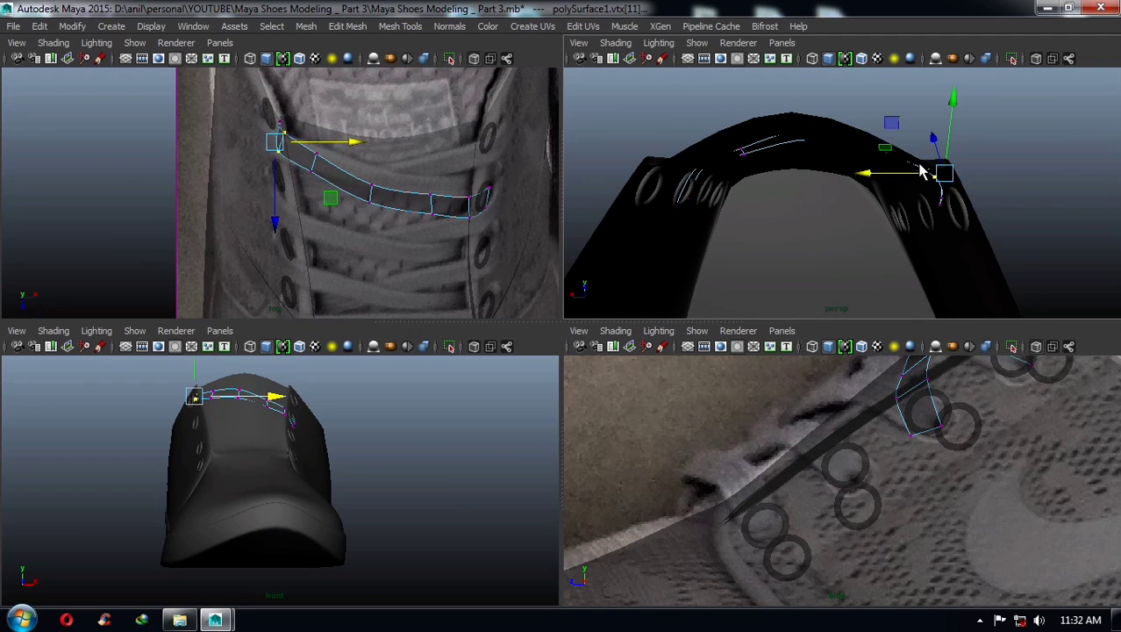
pyautogui.click(954, 113)
pyautogui.moveTo(954, 112)
pyautogui.keyDown('alt'); pyautogui.mouseDown()
pyautogui.moveTo(846, 168)
pyautogui.moveTo(781, 167)
pyautogui.moveTo(776, 155)
pyautogui.moveTo(784, 143)
pyautogui.moveTo(778, 158)
pyautogui.moveTo(845, 171)
pyautogui.moveTo(891, 204)
pyautogui.mouseUp(); pyautogui.keyUp('alt')
pyautogui.click(886, 163)
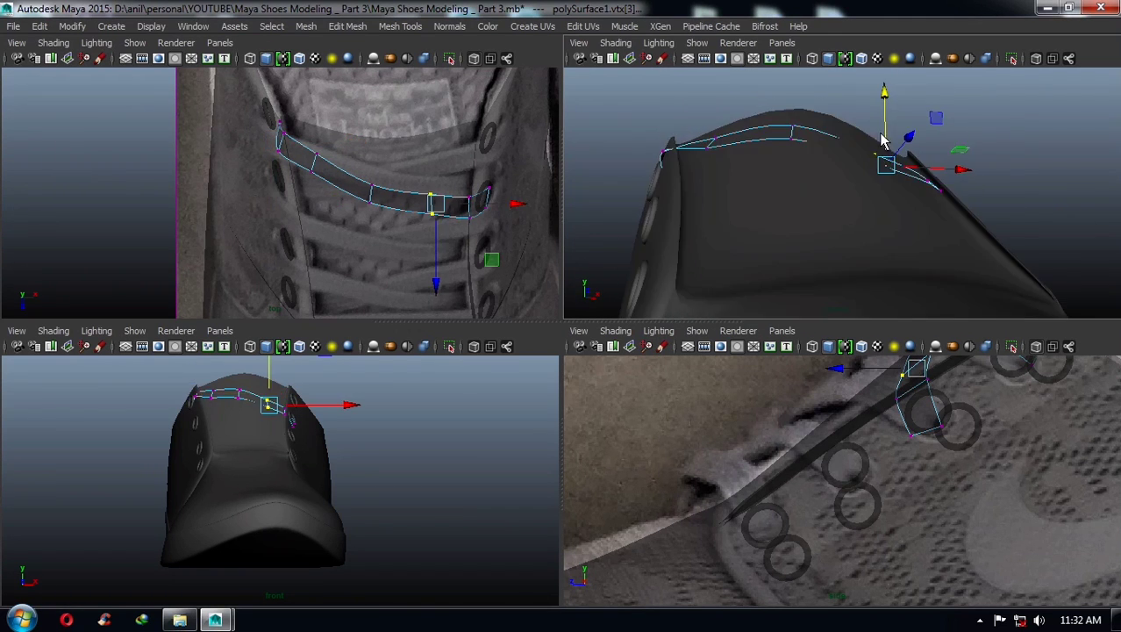
pyautogui.keyDown('alt'); pyautogui.moveTo(884, 128); pyautogui.dragTo(963, 224); pyautogui.keyUp('alt')
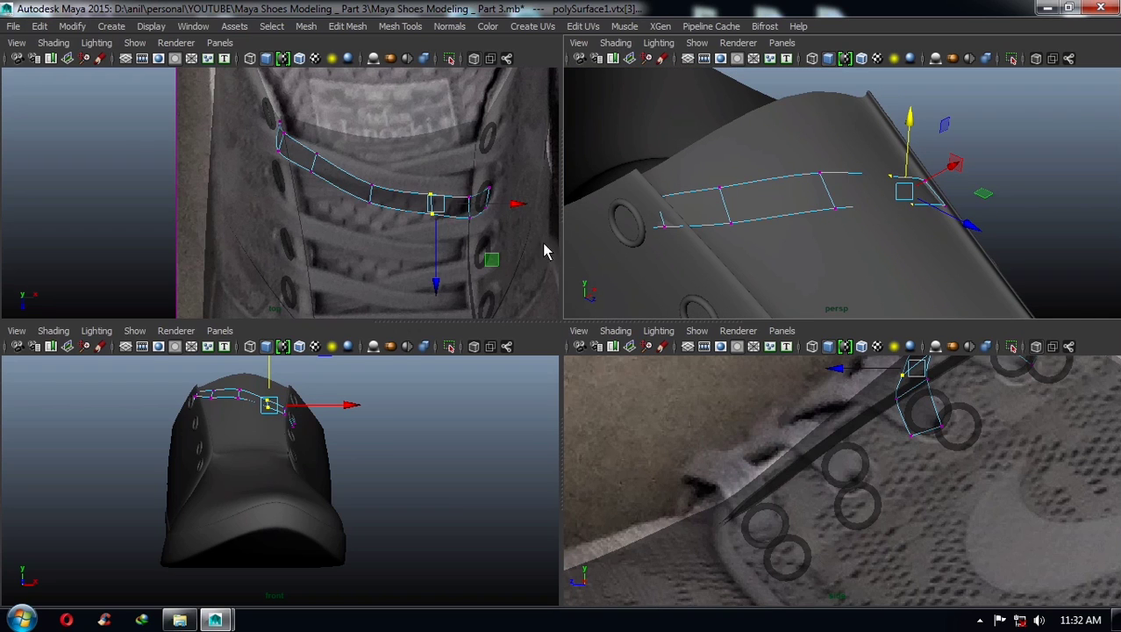
pyautogui.moveTo(438, 287); pyautogui.dragTo(437, 295)
pyautogui.keyDown('alt'); pyautogui.moveTo(867, 200); pyautogui.dragTo(901, 163); pyautogui.keyUp('alt')
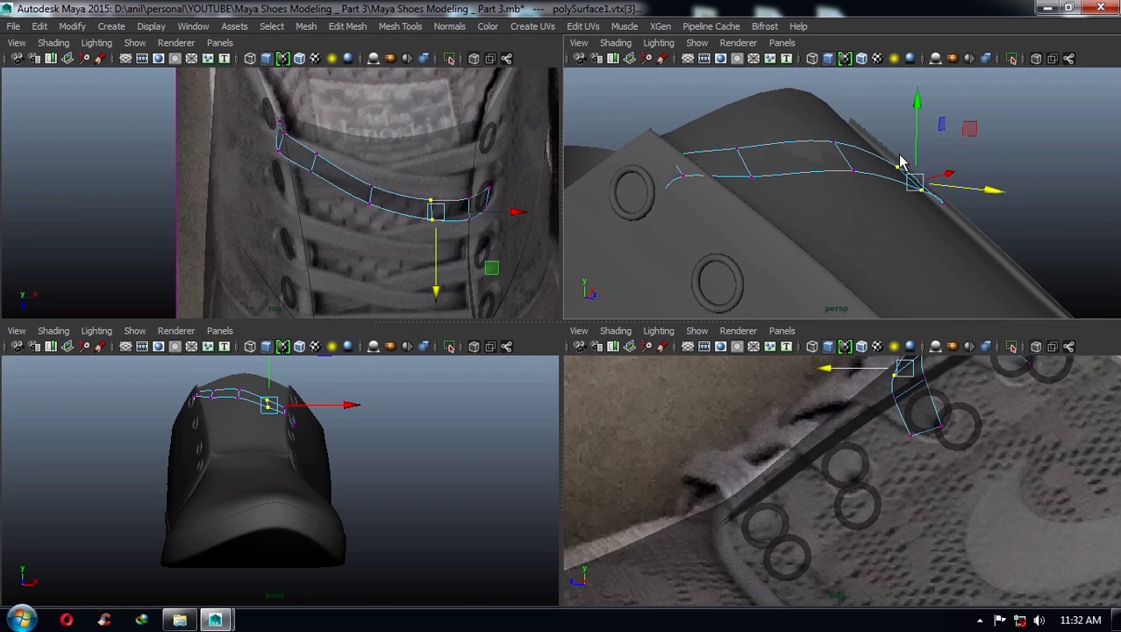
pyautogui.moveTo(918, 113)
pyautogui.mouseDown()
pyautogui.moveTo(881, 165)
pyautogui.moveTo(808, 193)
pyautogui.moveTo(784, 245)
pyautogui.moveTo(766, 221)
pyautogui.moveTo(799, 242)
pyautogui.moveTo(827, 232)
pyautogui.moveTo(687, 237)
pyautogui.moveTo(781, 237)
pyautogui.moveTo(726, 225)
pyautogui.mouseUp()
# - Scale the two selected vertices together and slide a right-end vertex toward the eyelet
pyautogui.press('r')
pyautogui.press('w')
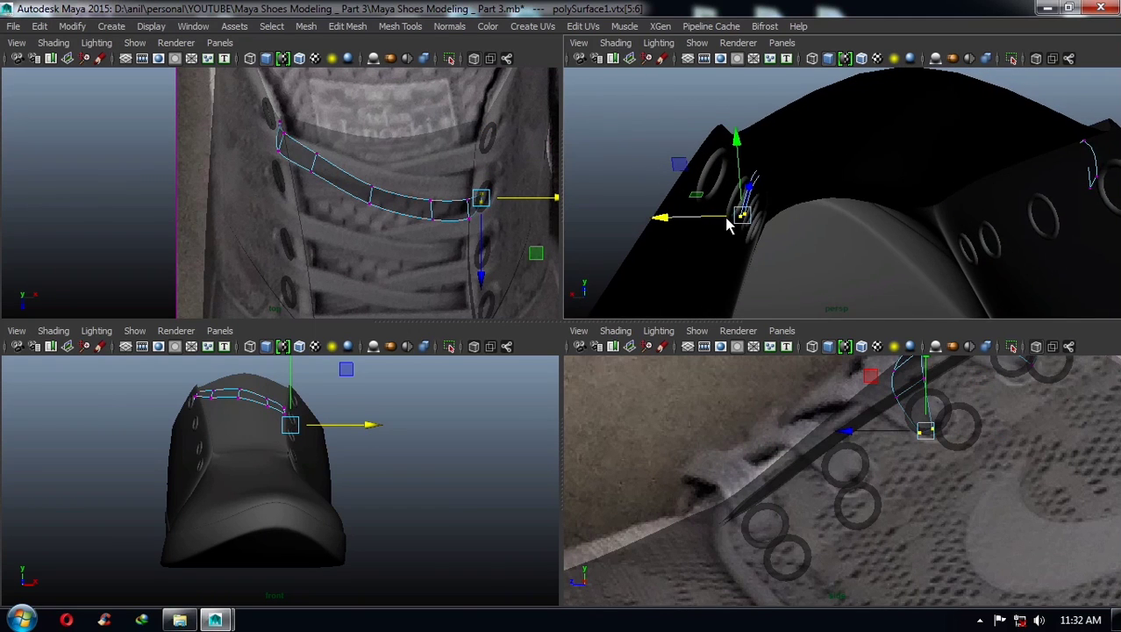
pyautogui.moveTo(737, 154)
pyautogui.mouseDown()
pyautogui.moveTo(943, 163)
pyautogui.moveTo(935, 191)
pyautogui.moveTo(947, 200)
pyautogui.mouseUp()
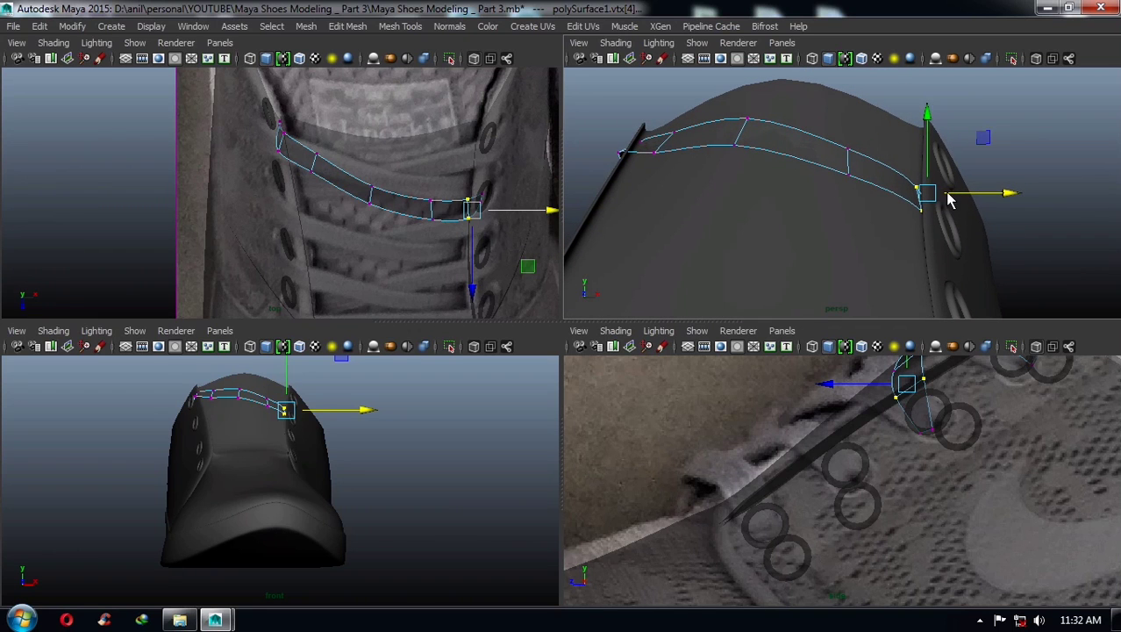
pyautogui.moveTo(1014, 195)
pyautogui.mouseDown()
pyautogui.moveTo(1040, 195)
pyautogui.moveTo(904, 200)
pyautogui.moveTo(840, 299)
pyautogui.mouseUp()
pyautogui.moveTo(733, 212)
pyautogui.mouseDown()
pyautogui.moveTo(744, 268)
pyautogui.moveTo(807, 252)
pyautogui.moveTo(899, 263)
pyautogui.moveTo(874, 229)
pyautogui.moveTo(784, 206)
pyautogui.moveTo(858, 178)
pyautogui.moveTo(772, 179)
pyautogui.moveTo(773, 191)
pyautogui.mouseUp()
# - Move the lace's left-end vertices down into the eyelet
pyautogui.click(789, 199)
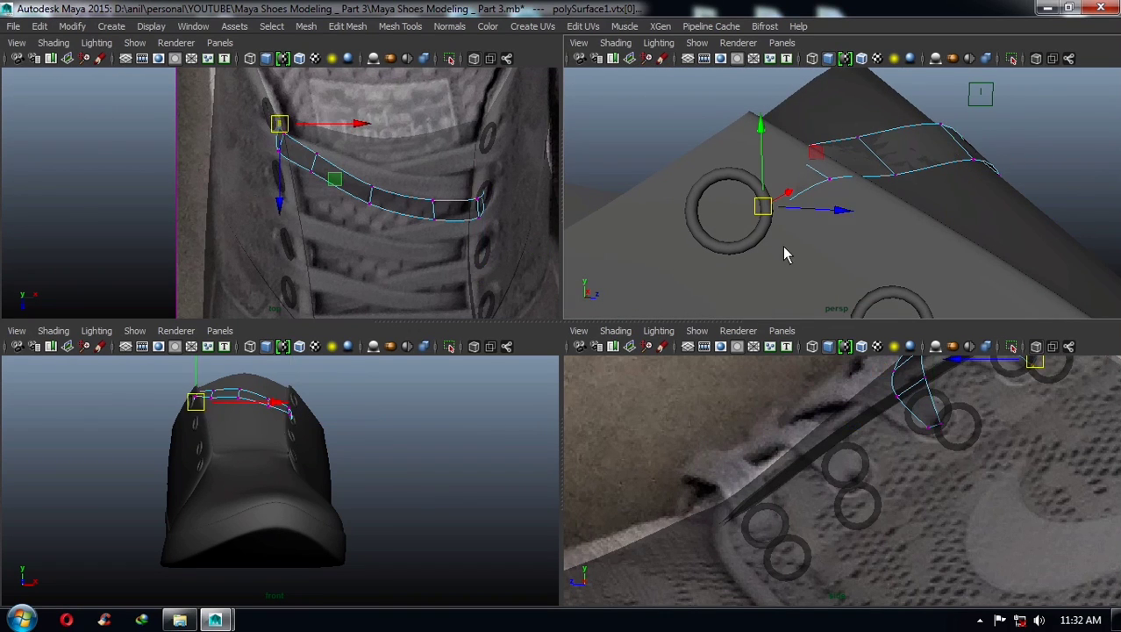
pyautogui.moveTo(783, 246)
pyautogui.keyDown('alt'); pyautogui.mouseDown()
pyautogui.moveTo(714, 231)
pyautogui.moveTo(769, 200)
pyautogui.moveTo(779, 243)
pyautogui.moveTo(783, 158)
pyautogui.moveTo(790, 182)
pyautogui.moveTo(766, 207)
pyautogui.mouseUp(); pyautogui.keyUp('alt')
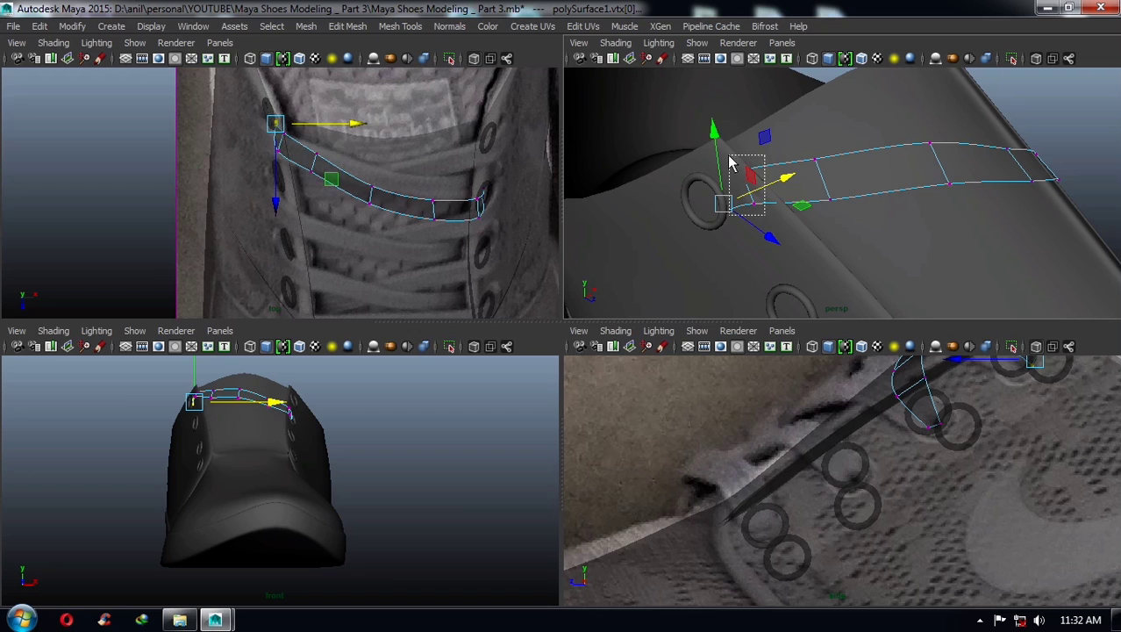
pyautogui.moveTo(729, 163)
pyautogui.keyDown('alt'); pyautogui.mouseDown()
pyautogui.moveTo(763, 195)
pyautogui.moveTo(784, 187)
pyautogui.moveTo(774, 110)
pyautogui.mouseUp(); pyautogui.keyUp('alt')
pyautogui.moveTo(711, 142)
pyautogui.keyDown('alt'); pyautogui.mouseDown()
pyautogui.moveTo(790, 156)
pyautogui.moveTo(803, 184)
pyautogui.moveTo(781, 197)
pyautogui.moveTo(797, 134)
pyautogui.mouseUp(); pyautogui.keyUp('alt')
pyautogui.click(798, 190)
pyautogui.click(783, 170)
pyautogui.keyDown('alt'); pyautogui.moveTo(786, 182); pyautogui.dragTo(796, 208); pyautogui.keyUp('alt')
pyautogui.moveTo(776, 114)
pyautogui.mouseDown()
pyautogui.moveTo(758, 132)
pyautogui.moveTo(759, 199)
pyautogui.moveTo(855, 215)
pyautogui.moveTo(830, 186)
pyautogui.moveTo(896, 204)
pyautogui.mouseUp()
# - Slide another left-end vertex along X, then reselect the whole lace strip
pyautogui.click(844, 167)
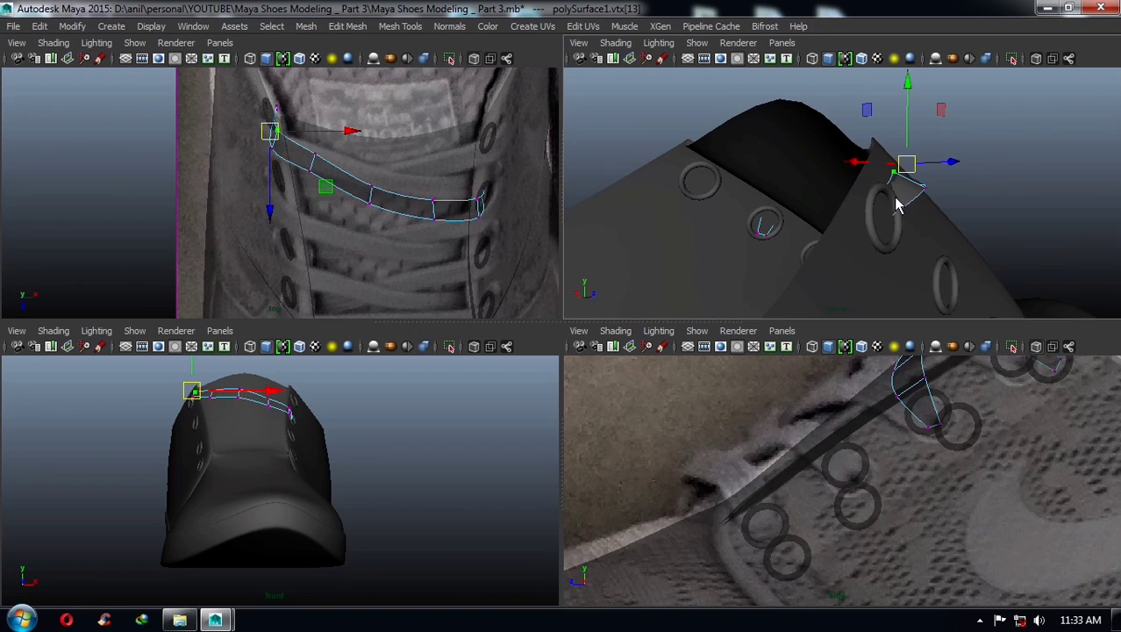
pyautogui.moveTo(853, 165)
pyautogui.mouseDown()
pyautogui.moveTo(867, 165)
pyautogui.moveTo(751, 160)
pyautogui.moveTo(767, 154)
pyautogui.moveTo(788, 226)
pyautogui.moveTo(708, 155)
pyautogui.moveTo(690, 191)
pyautogui.moveTo(783, 231)
pyautogui.moveTo(783, 260)
pyautogui.moveTo(806, 278)
pyautogui.moveTo(906, 197)
pyautogui.moveTo(956, 199)
pyautogui.mouseUp()
pyautogui.click(751, 159)
pyautogui.click(983, 136)
pyautogui.click(913, 199)
# - Extrude all of the lace strip's faces
pyautogui.press('1')
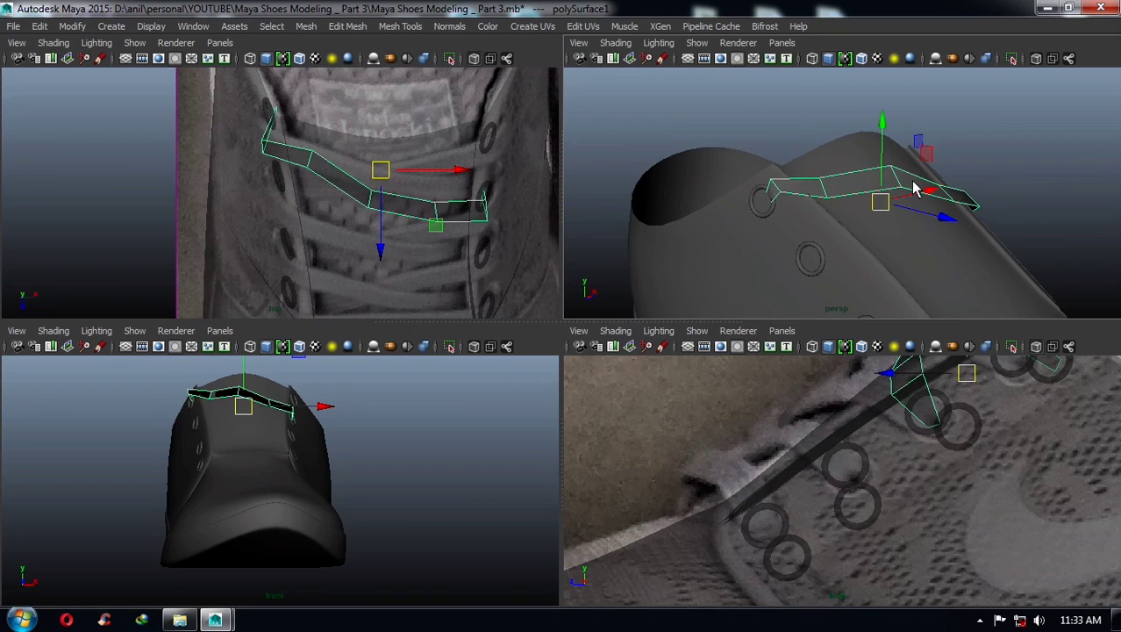
pyautogui.keyDown('shift'); pyautogui.rightClick(914, 189); pyautogui.keyUp('shift')
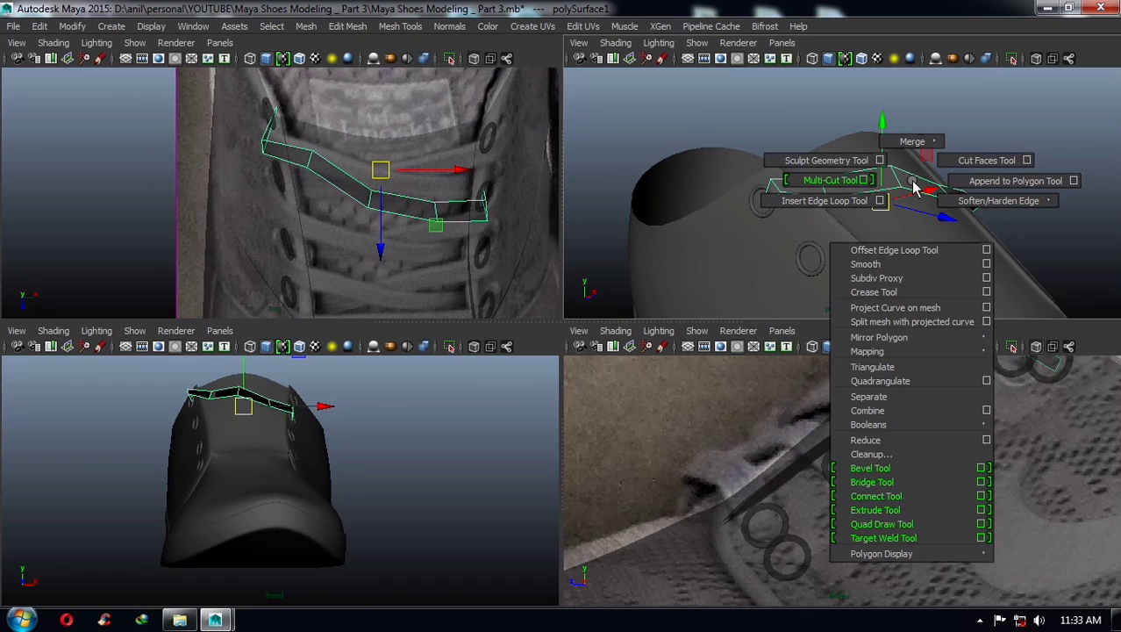
pyautogui.click(913, 189)
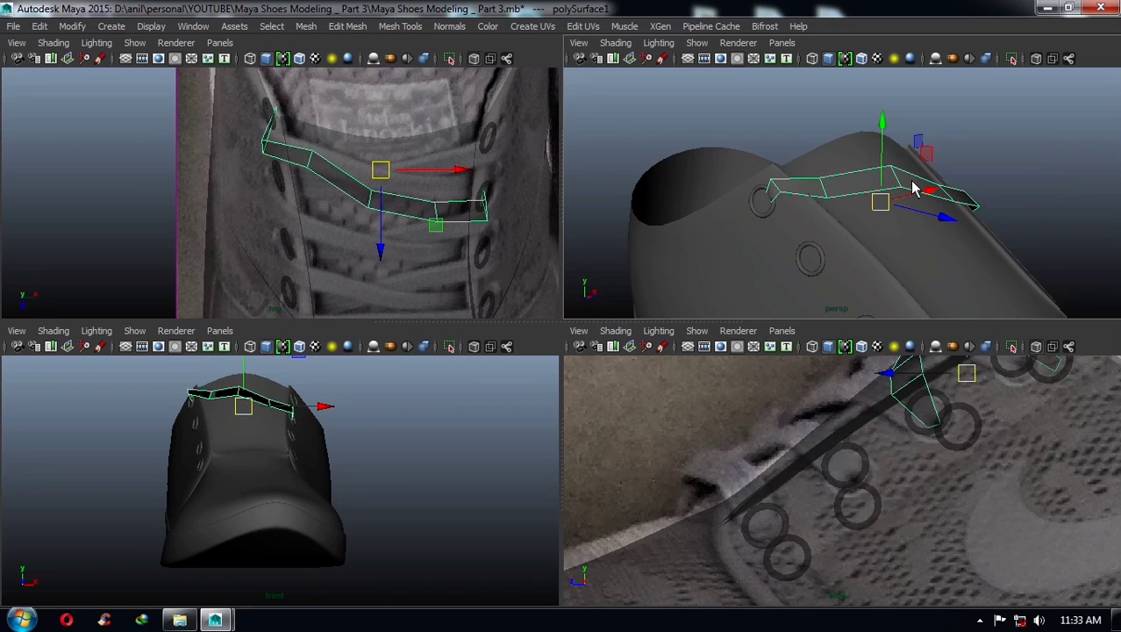
pyautogui.moveTo(914, 188); pyautogui.dragTo(913, 219, button='right')
pyautogui.moveTo(713, 145); pyautogui.dragTo(1041, 253)
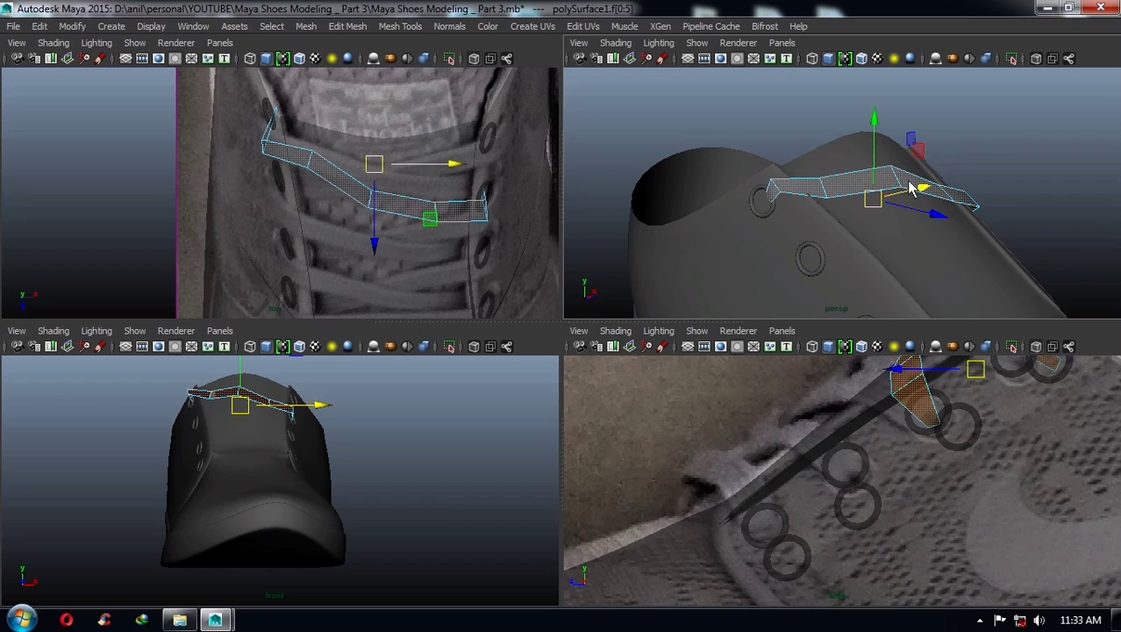
pyautogui.keyDown('shift'); pyautogui.rightClick(906, 180); pyautogui.keyUp('shift')
pyautogui.click(903, 211)
# - Inspect the extrusion with smooth preview, then reselect the lace unsmoothed
pyautogui.moveTo(794, 230)
pyautogui.keyDown('alt'); pyautogui.mouseDown()
pyautogui.moveTo(818, 232)
pyautogui.moveTo(796, 224)
pyautogui.mouseUp(); pyautogui.keyUp('alt')
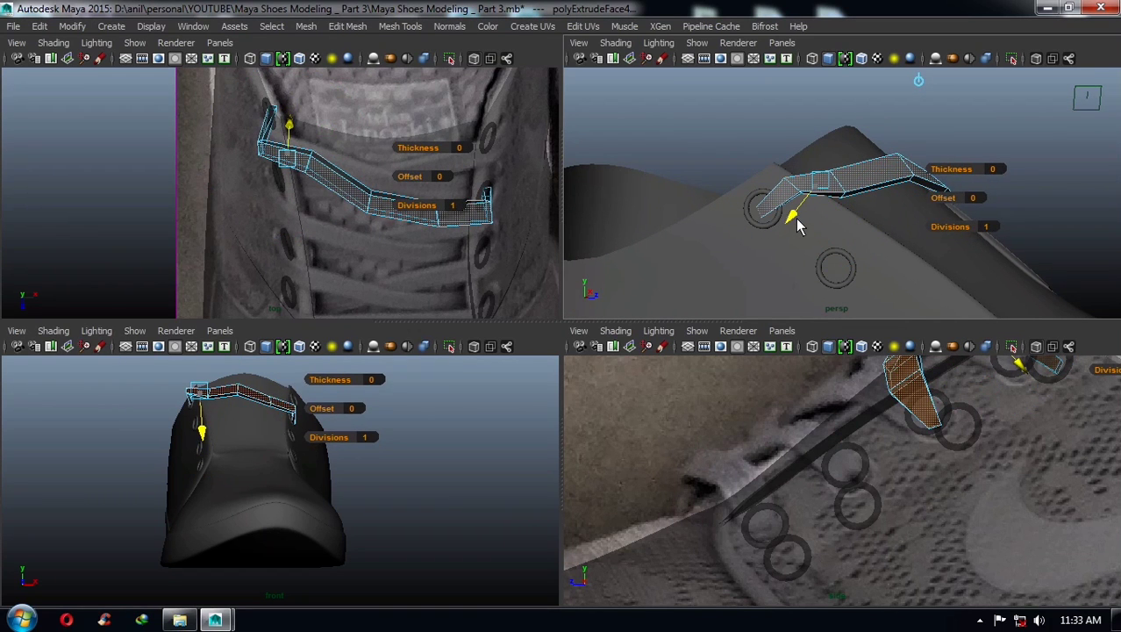
pyautogui.click(797, 224)
pyautogui.moveTo(851, 215)
pyautogui.keyDown('alt'); pyautogui.mouseDown()
pyautogui.moveTo(864, 218)
pyautogui.moveTo(843, 210)
pyautogui.moveTo(894, 236)
pyautogui.moveTo(876, 195)
pyautogui.mouseUp(); pyautogui.keyUp('alt')
pyautogui.press('3')
pyautogui.press('w')
pyautogui.moveTo(869, 195); pyautogui.dragTo(851, 163, button='right')
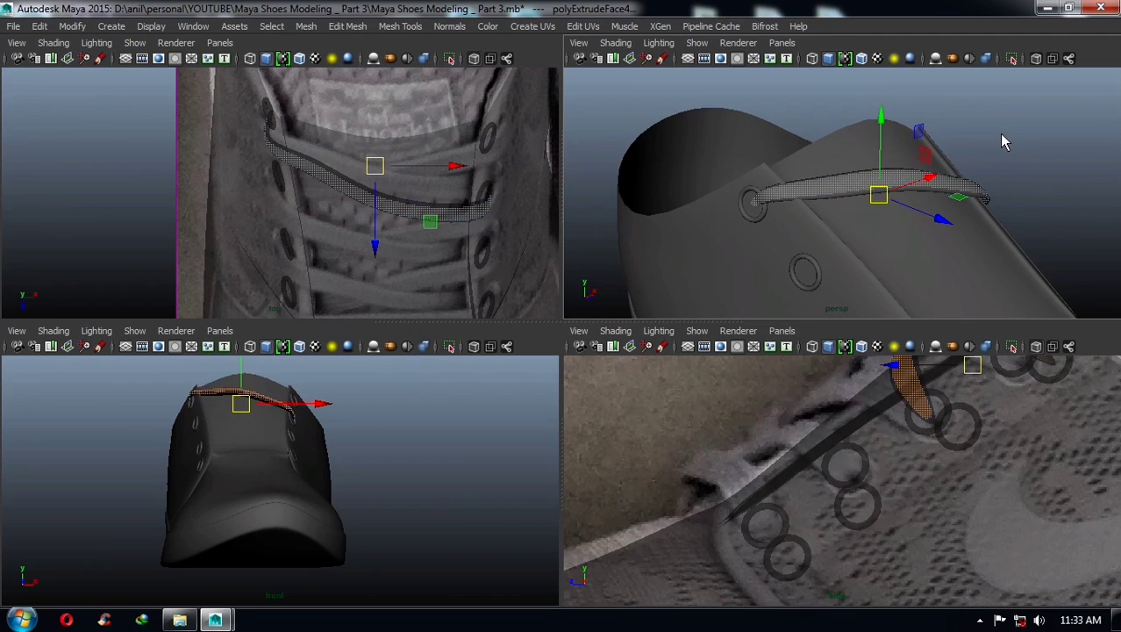
pyautogui.moveTo(851, 164)
pyautogui.keyDown('alt'); pyautogui.mouseDown()
pyautogui.moveTo(1015, 218)
pyautogui.moveTo(848, 156)
pyautogui.moveTo(960, 166)
pyautogui.moveTo(888, 215)
pyautogui.moveTo(843, 179)
pyautogui.moveTo(879, 167)
pyautogui.moveTo(869, 178)
pyautogui.mouseUp(); pyautogui.keyUp('alt')
pyautogui.click(856, 172)
pyautogui.press('1')
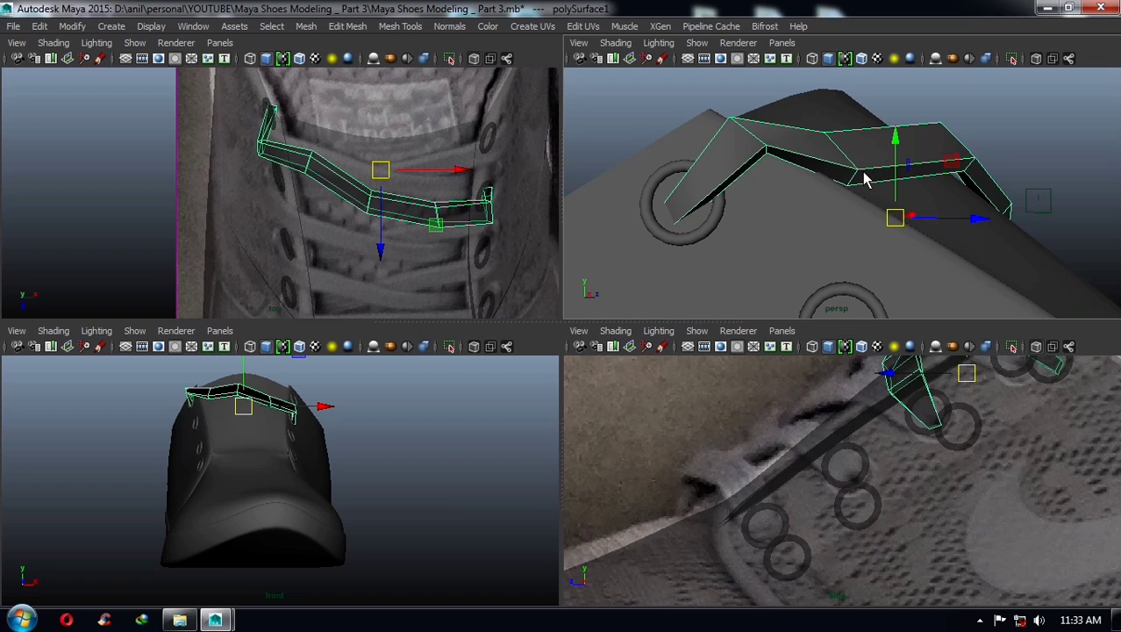
# - Extrude the lace's top faces again and push them out to thicken the band
pyautogui.press('F11')
pyautogui.click(864, 176)
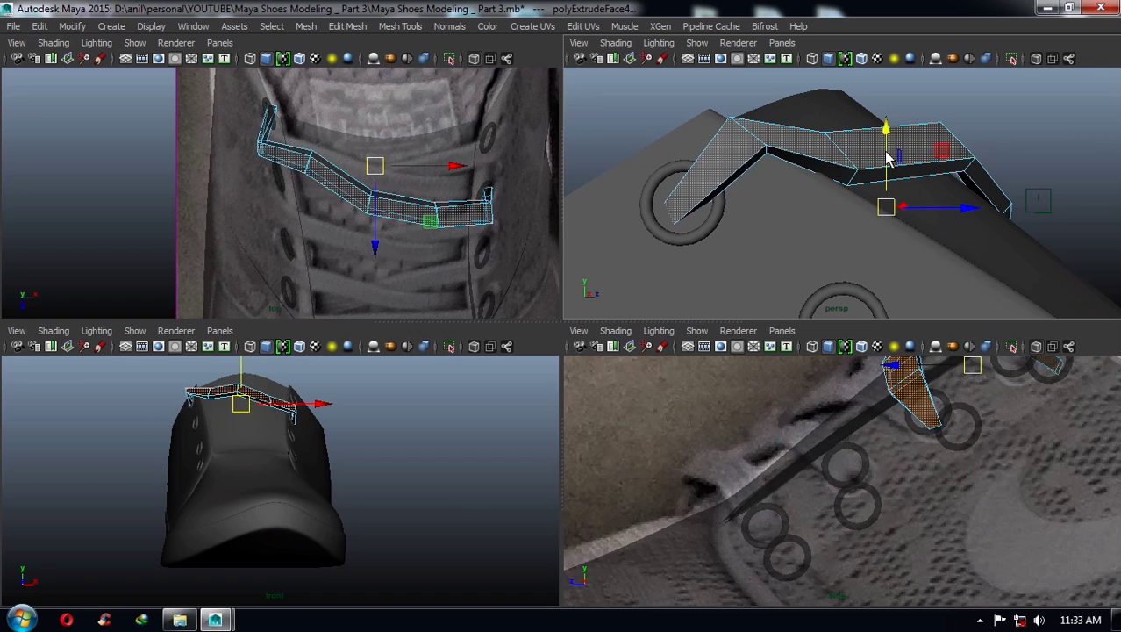
pyautogui.hotkey('ctrl', 'e')
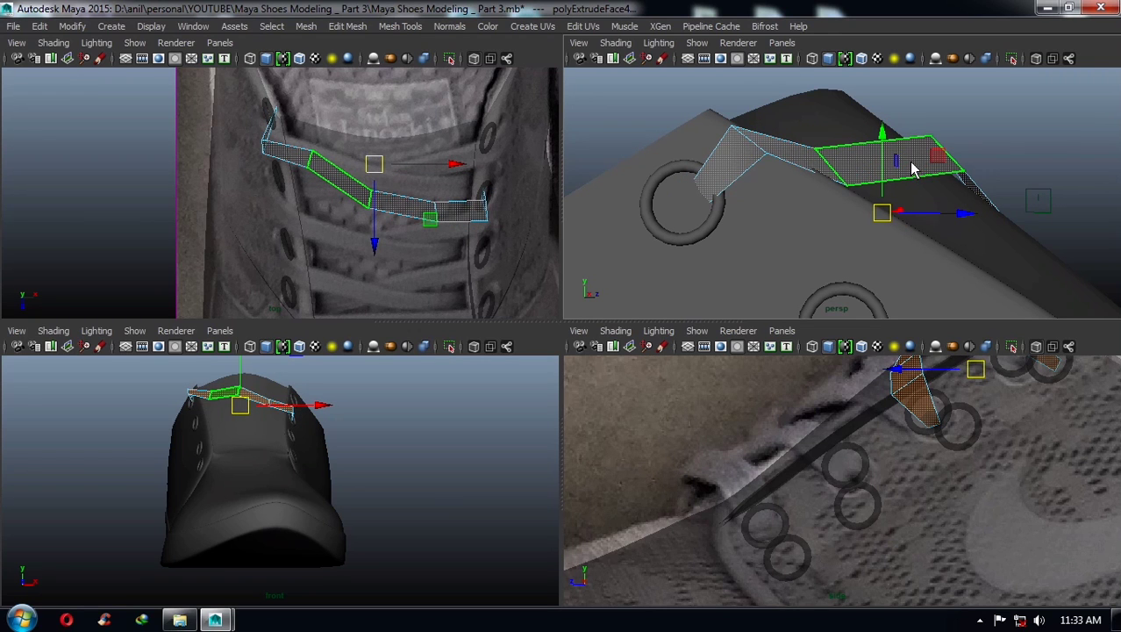
pyautogui.hotkey('ctrl', 'z')
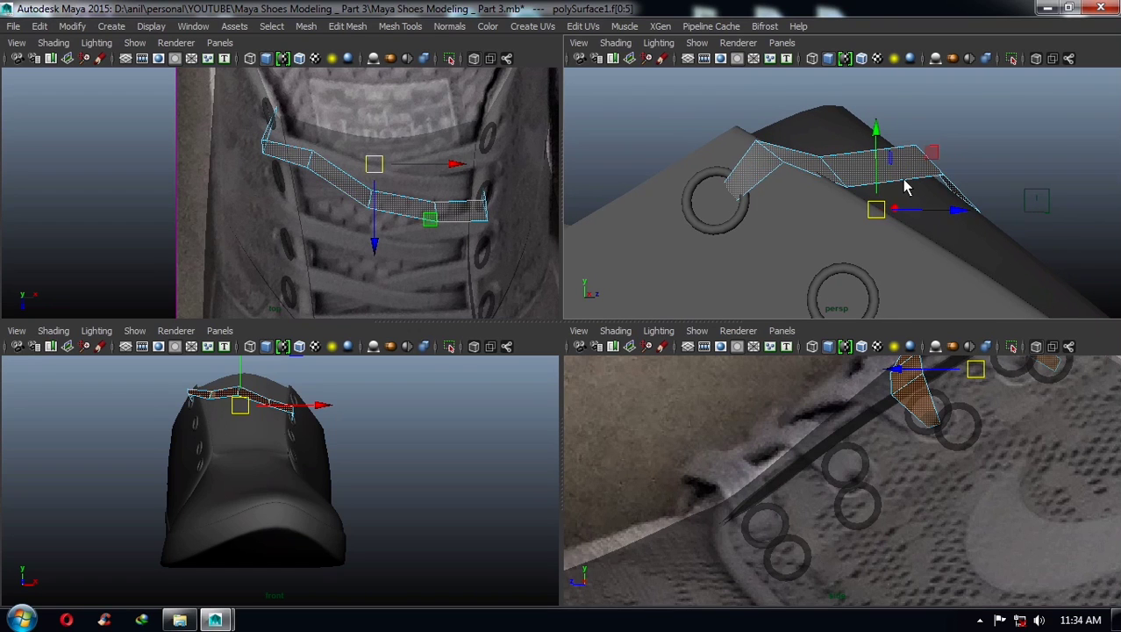
pyautogui.press('3')
pyautogui.press('1')
pyautogui.keyDown('shift'); pyautogui.moveTo(895, 175); pyautogui.dragTo(808, 206, button='right'); pyautogui.keyUp('shift')
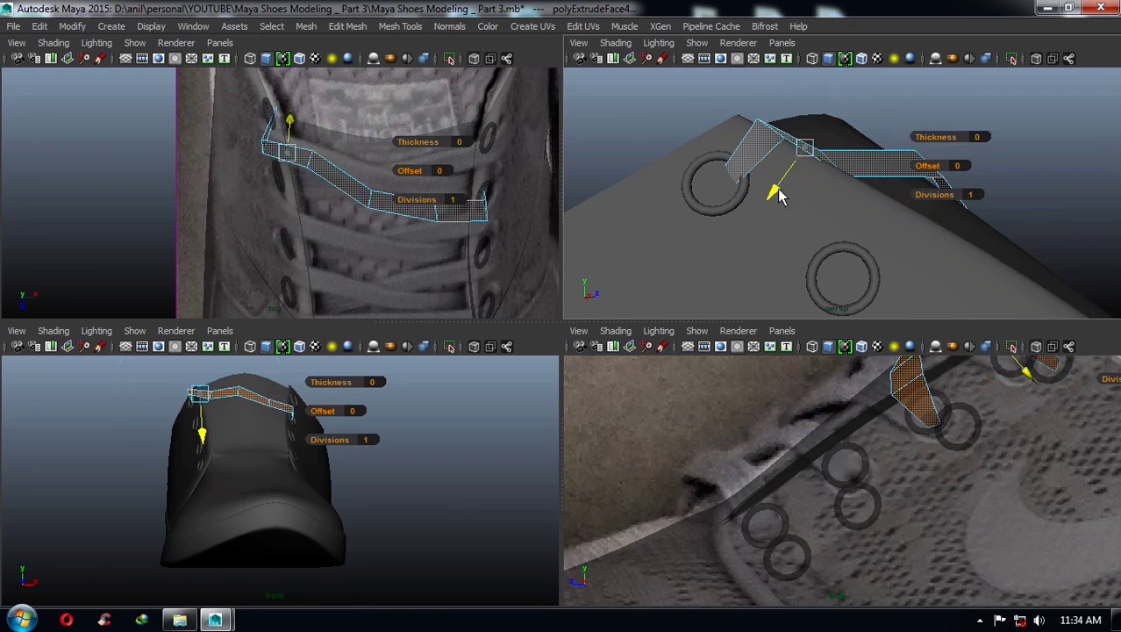
pyautogui.moveTo(779, 194); pyautogui.dragTo(867, 204)
pyautogui.keyDown('alt'); pyautogui.moveTo(867, 204); pyautogui.dragTo(919, 220, button='right'); pyautogui.keyUp('alt')
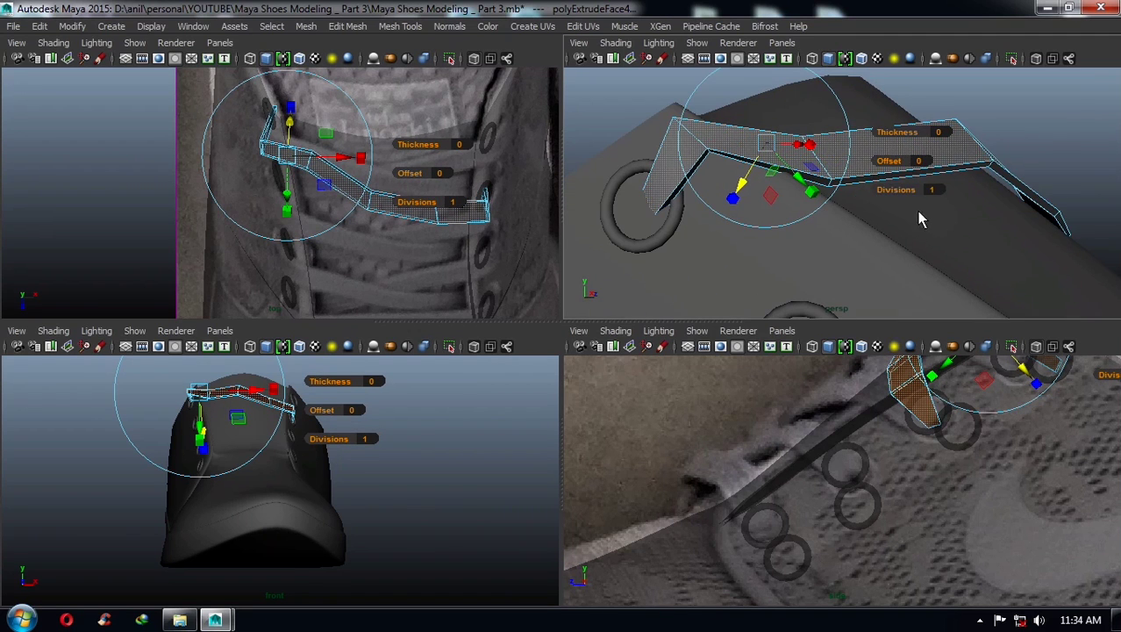
pyautogui.press('F8')
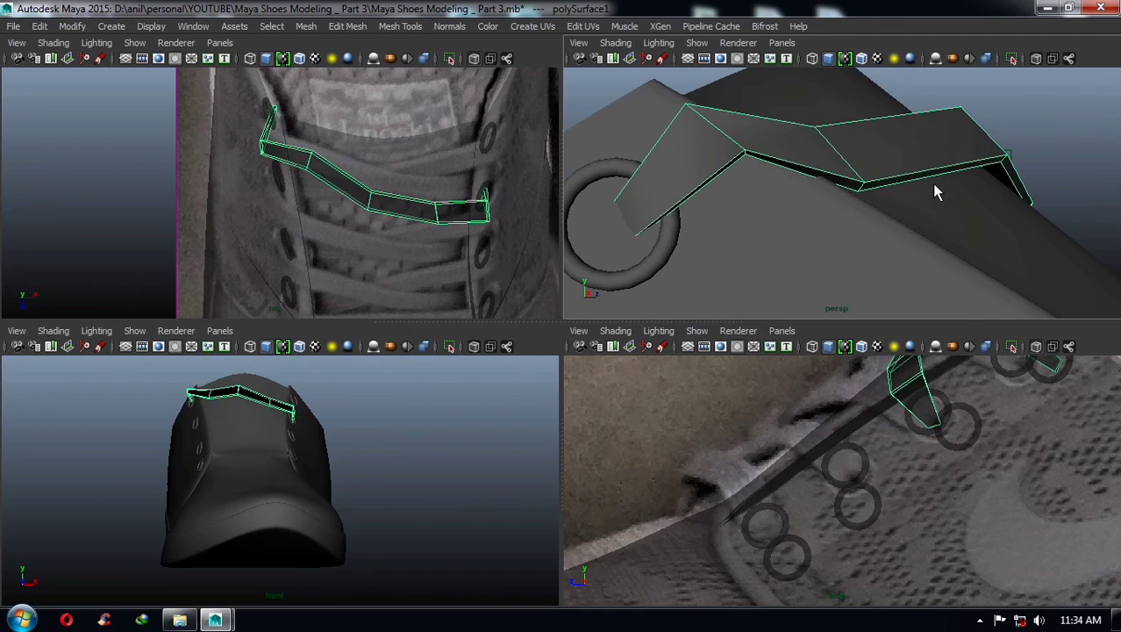
# - Insert a new edge loop along the lace and select it for moving
pyautogui.keyDown('shift'); pyautogui.rightClick(904, 156); pyautogui.keyUp('shift')
pyautogui.click(904, 156)
pyautogui.moveTo(843, 180)
pyautogui.keyDown('alt'); pyautogui.mouseDown(button='right')
pyautogui.moveTo(901, 213)
pyautogui.moveTo(899, 191)
pyautogui.mouseUp(button='right'); pyautogui.keyUp('alt')
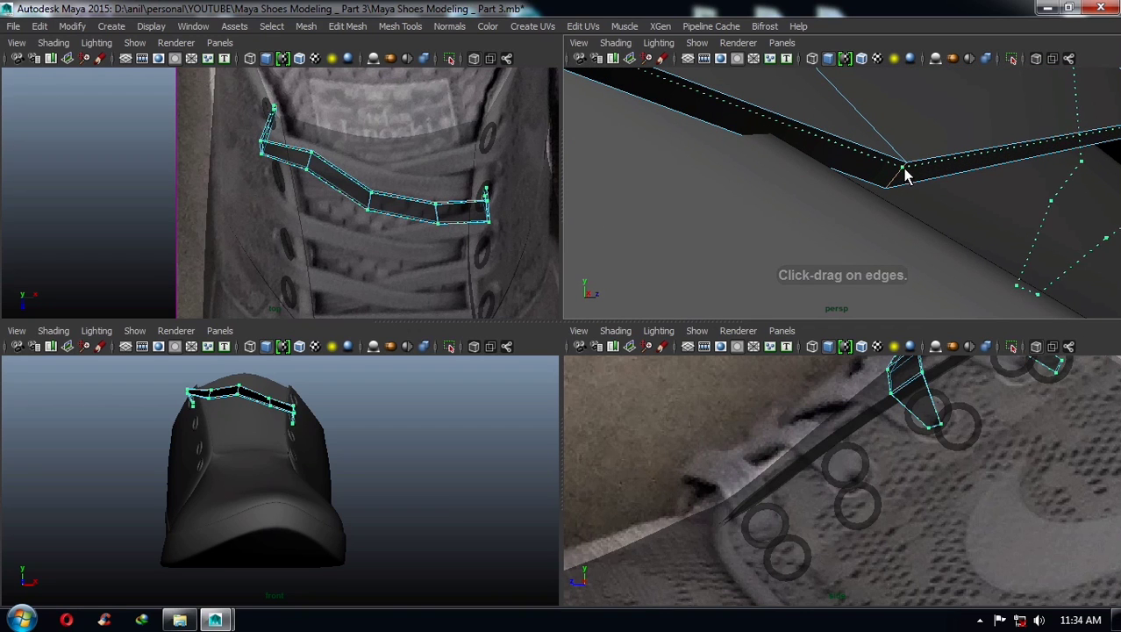
pyautogui.keyDown('ctrl'); pyautogui.click(905, 171); pyautogui.keyUp('ctrl')
pyautogui.doubleClick(918, 186)
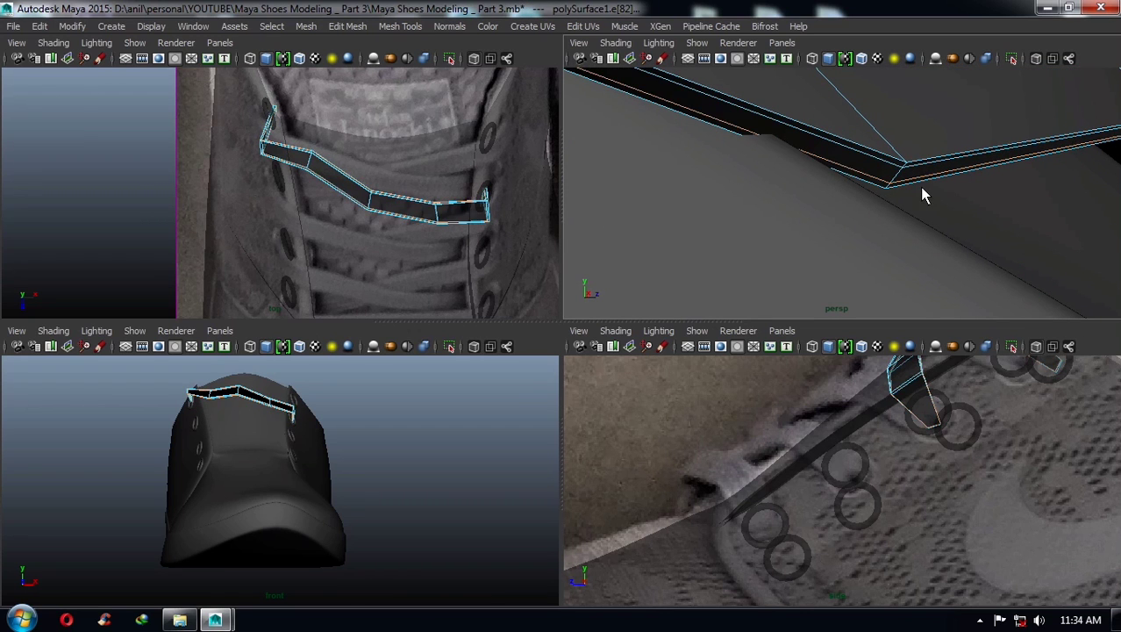
pyautogui.press('w')
# - Return the lace to object mode and orbit to a back-and-top view of the shoe
pyautogui.scroll(-3, 752, 172)
pyautogui.keyDown('alt'); pyautogui.moveTo(752, 172); pyautogui.dragTo(814, 187); pyautogui.keyUp('alt')
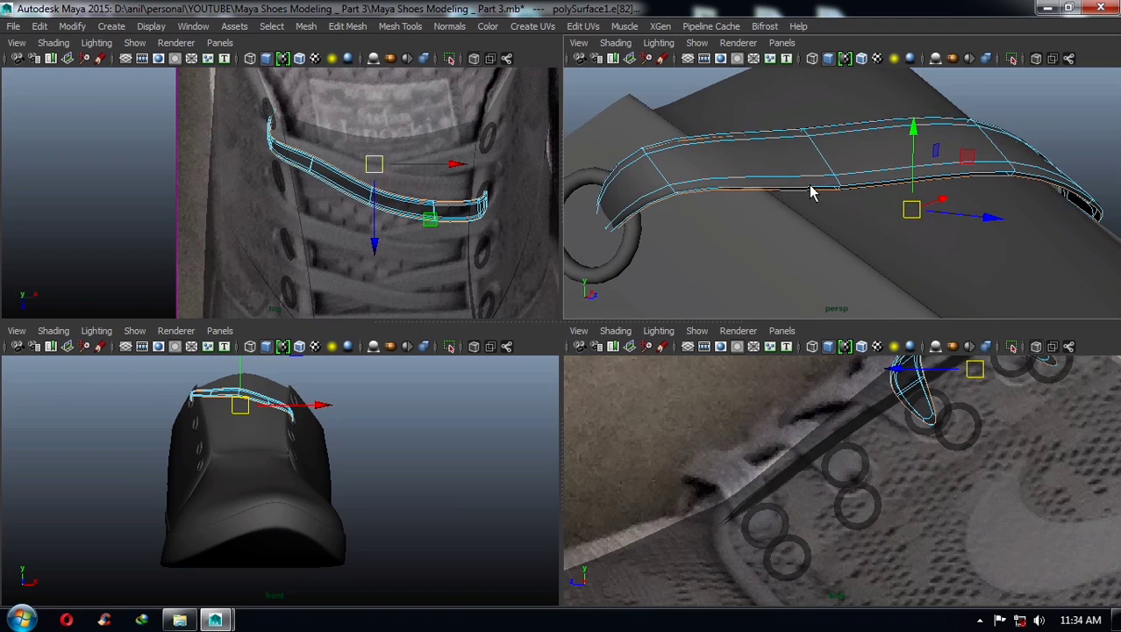
pyautogui.moveTo(816, 186); pyautogui.dragTo(1023, 99, button='right')
pyautogui.click(1022, 100)
pyautogui.moveTo(1022, 99)
pyautogui.keyDown('alt'); pyautogui.mouseDown()
pyautogui.moveTo(878, 169)
pyautogui.moveTo(857, 201)
pyautogui.moveTo(1059, 230)
pyautogui.moveTo(869, 206)
pyautogui.moveTo(974, 205)
pyautogui.moveTo(792, 216)
pyautogui.moveTo(851, 193)
pyautogui.moveTo(841, 204)
pyautogui.moveTo(839, 188)
pyautogui.moveTo(871, 203)
pyautogui.moveTo(863, 207)
pyautogui.mouseUp(); pyautogui.keyUp('alt')
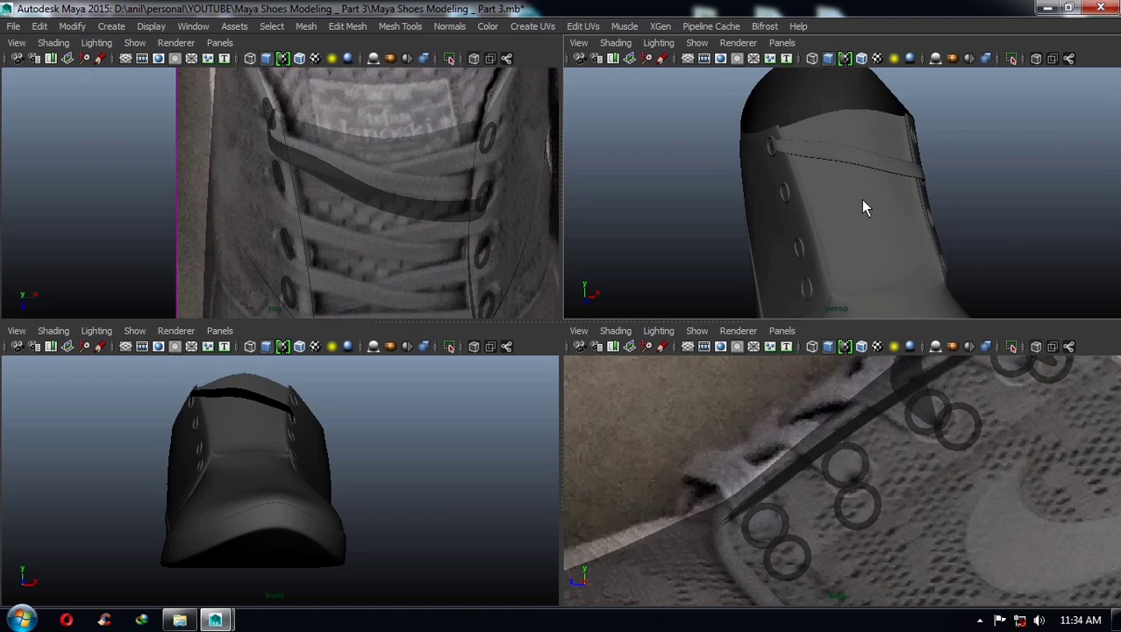
# - Select the lace strip and frame it in an enlarged perspective view of the shoe
pyautogui.click(847, 161)
pyautogui.keyDown('alt'); pyautogui.moveTo(848, 160); pyautogui.dragTo(857, 199); pyautogui.keyUp('alt')
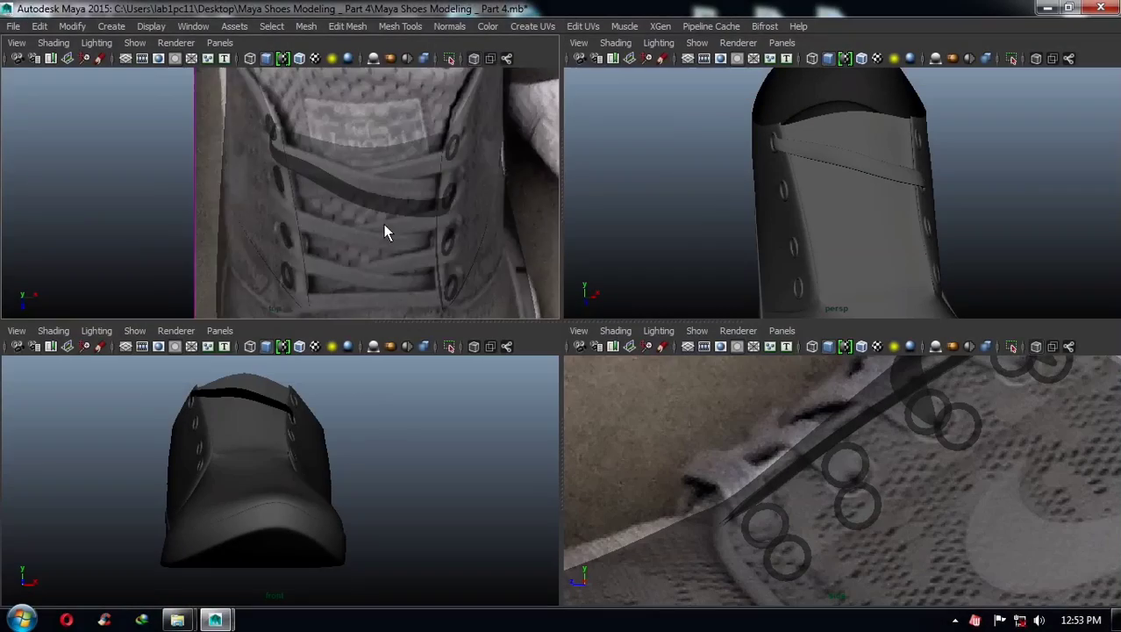
pyautogui.scroll(-1, 279, 172)
pyautogui.scroll(-1, 152, 440)
pyautogui.scroll(-2, 152, 440)
pyautogui.scroll(-3, 689, 470)
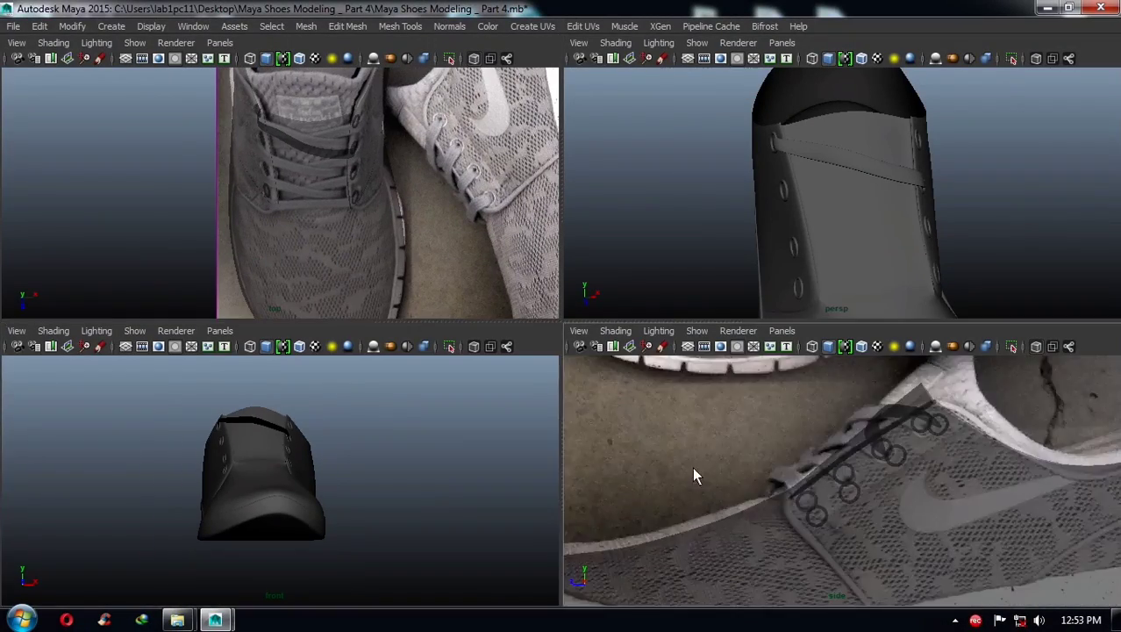
pyautogui.scroll(-2, 692, 466)
pyautogui.click(817, 159)
pyautogui.scroll(1, 798, 213)
pyautogui.scroll(-1, 439, 221)
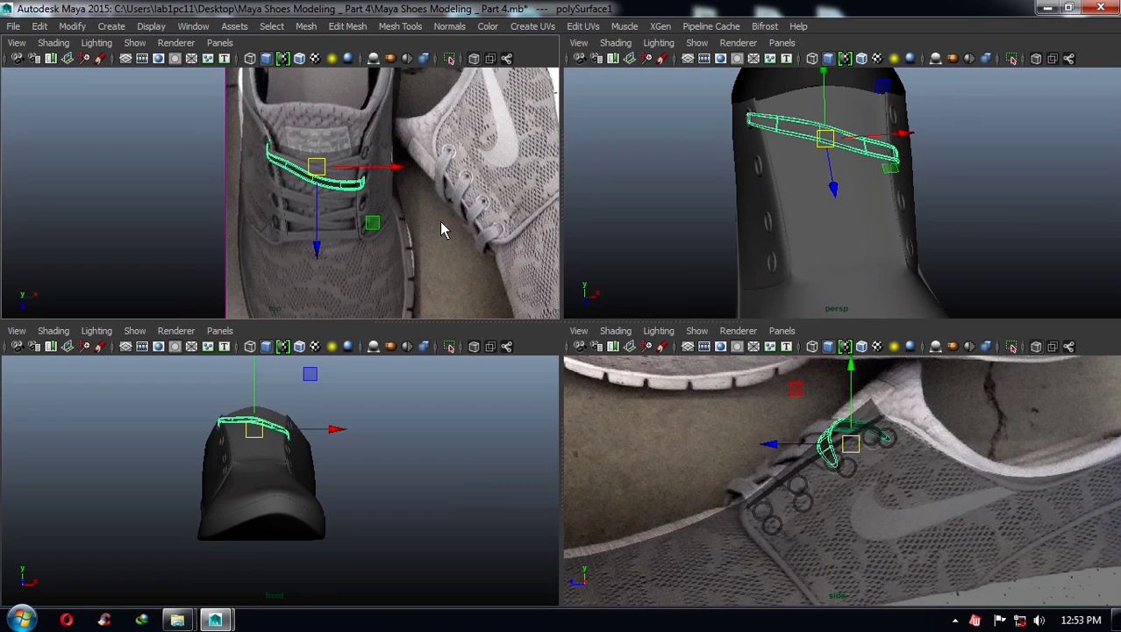
pyautogui.scroll(-1, 324, 211)
pyautogui.press('space')
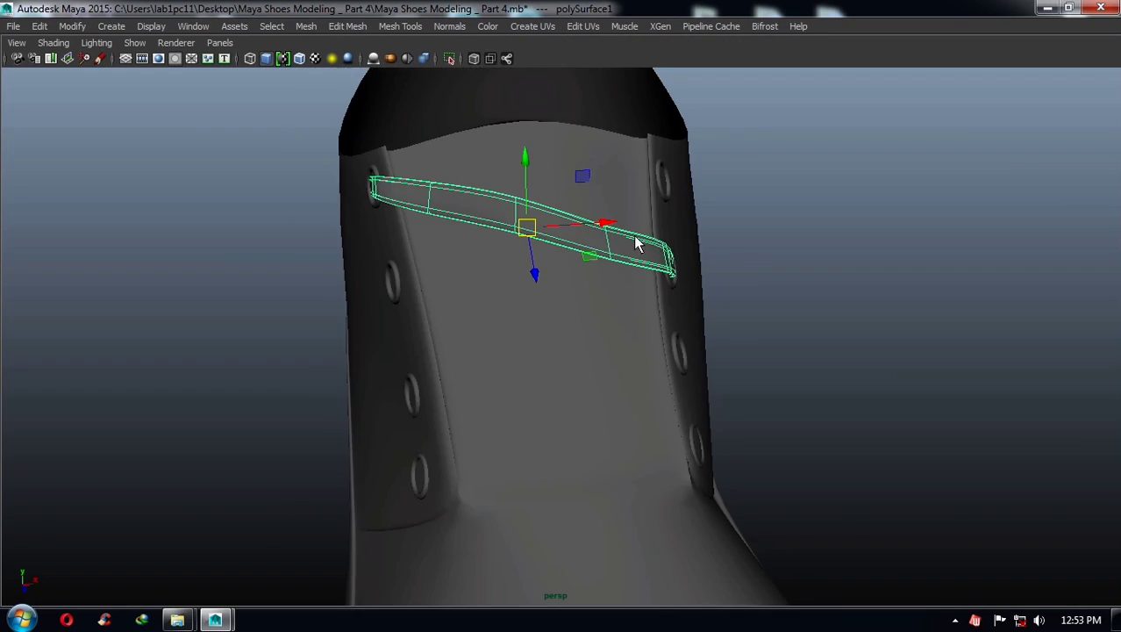
pyautogui.moveTo(636, 243)
pyautogui.keyDown('alt'); pyautogui.mouseDown()
pyautogui.moveTo(676, 236)
pyautogui.moveTo(629, 239)
pyautogui.mouseUp(); pyautogui.keyUp('alt')
pyautogui.scroll(2, 452, 234)
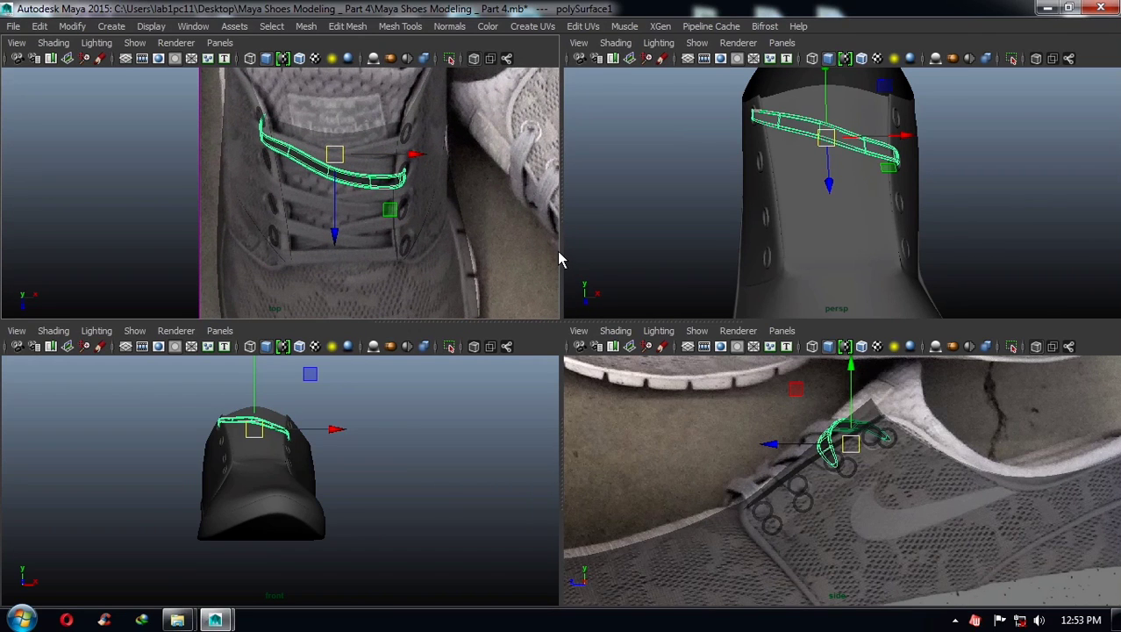
pyautogui.scroll(1, 437, 199)
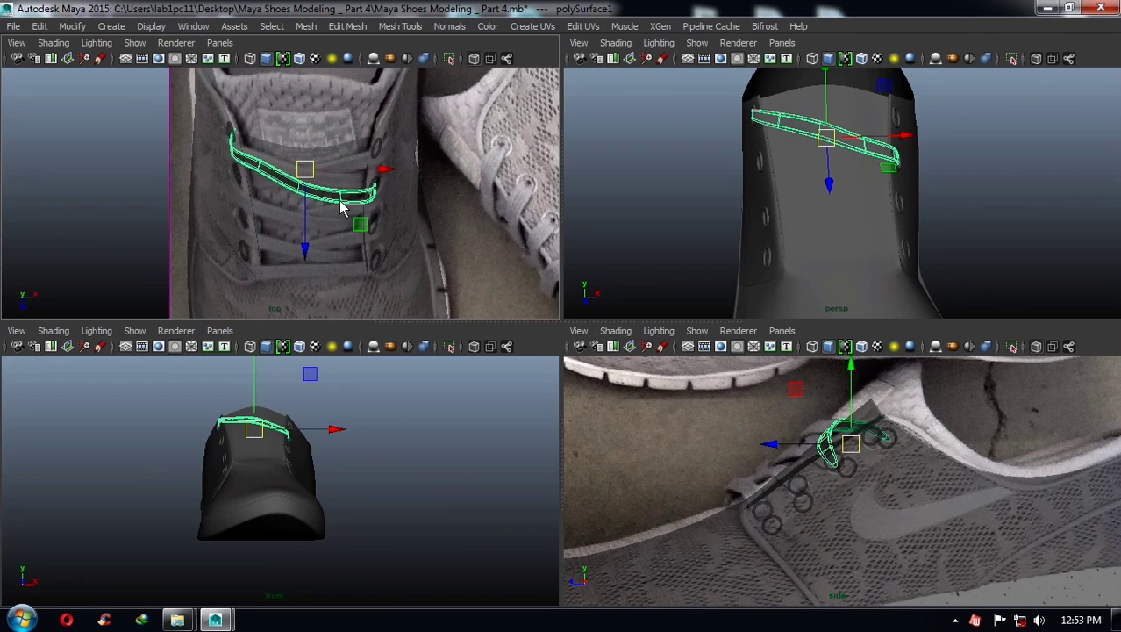
pyautogui.scroll(1, 458, 227)
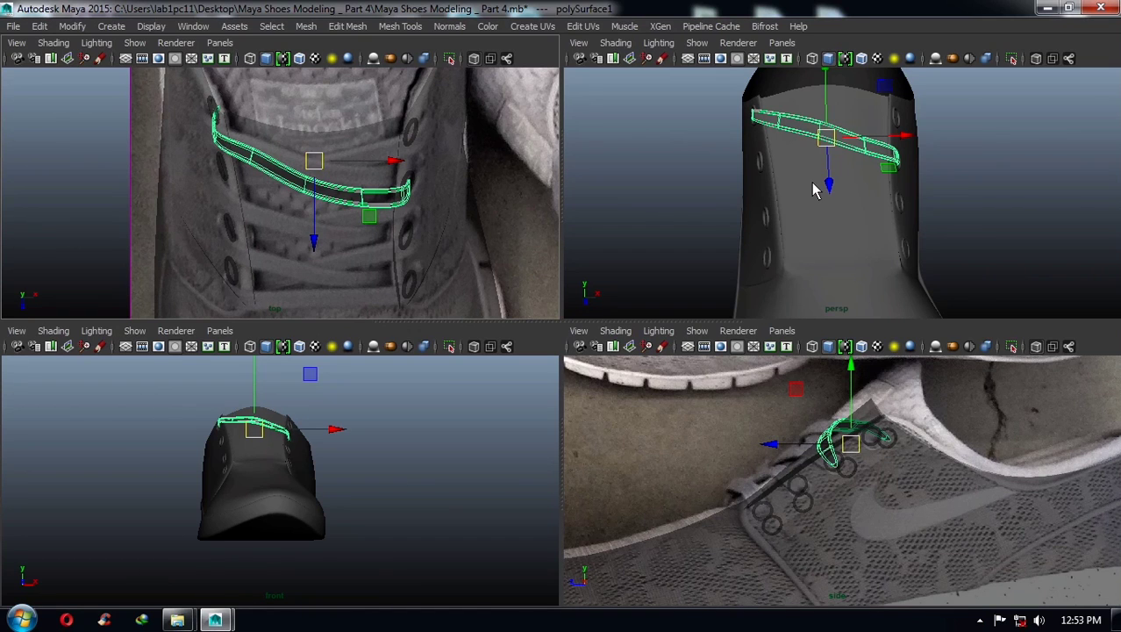
pyautogui.moveTo(804, 194)
pyautogui.keyDown('alt'); pyautogui.mouseDown()
pyautogui.moveTo(781, 215)
pyautogui.moveTo(813, 218)
pyautogui.mouseUp(); pyautogui.keyUp('alt')
pyautogui.press('space')
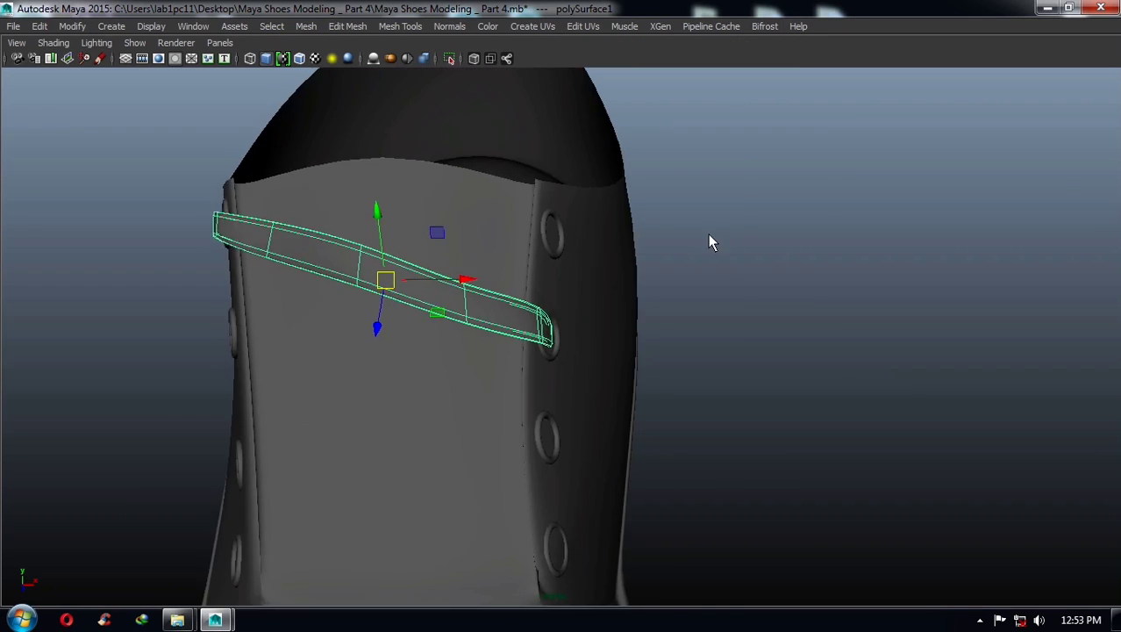
pyautogui.moveTo(708, 234)
pyautogui.keyDown('alt'); pyautogui.mouseDown()
pyautogui.moveTo(673, 191)
pyautogui.moveTo(744, 208)
pyautogui.moveTo(707, 214)
pyautogui.moveTo(655, 248)
pyautogui.mouseUp(); pyautogui.keyUp('alt')
# - With smooth preview off, slide the lace-end vertices into the eyelet
pyautogui.press('1')
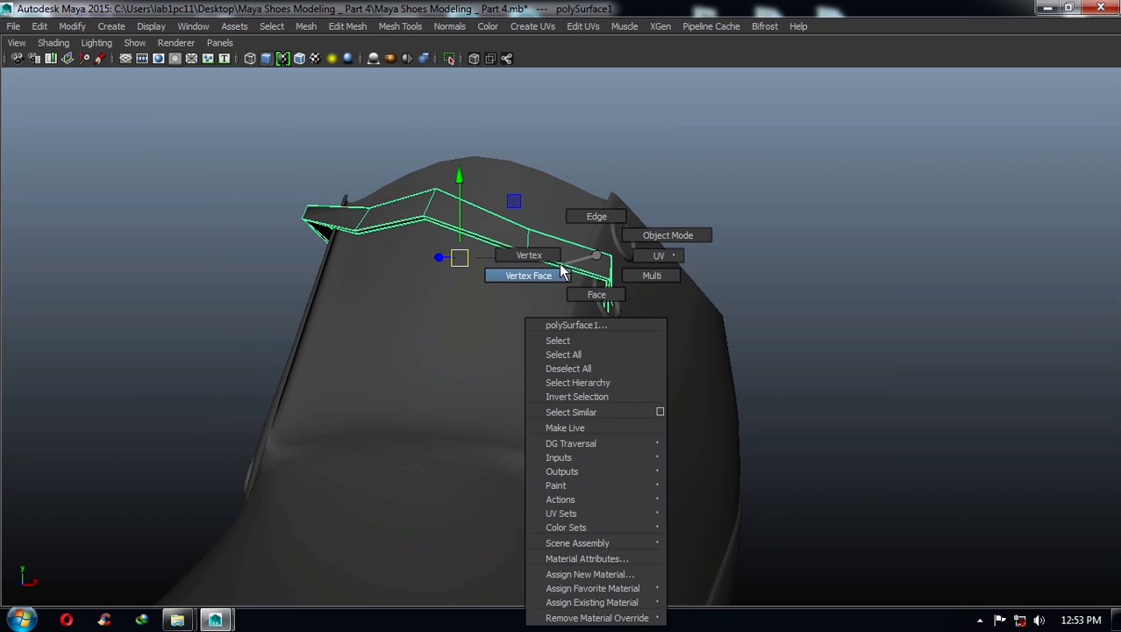
pyautogui.moveTo(598, 272); pyautogui.dragTo(531, 258, button='right')
pyautogui.moveTo(531, 257)
pyautogui.keyDown('alt'); pyautogui.mouseDown()
pyautogui.moveTo(586, 230)
pyautogui.moveTo(621, 261)
pyautogui.moveTo(582, 277)
pyautogui.moveTo(584, 348)
pyautogui.moveTo(716, 425)
pyautogui.moveTo(596, 282)
pyautogui.moveTo(659, 269)
pyautogui.mouseUp(); pyautogui.keyUp('alt')
pyautogui.scroll(2, 628, 338)
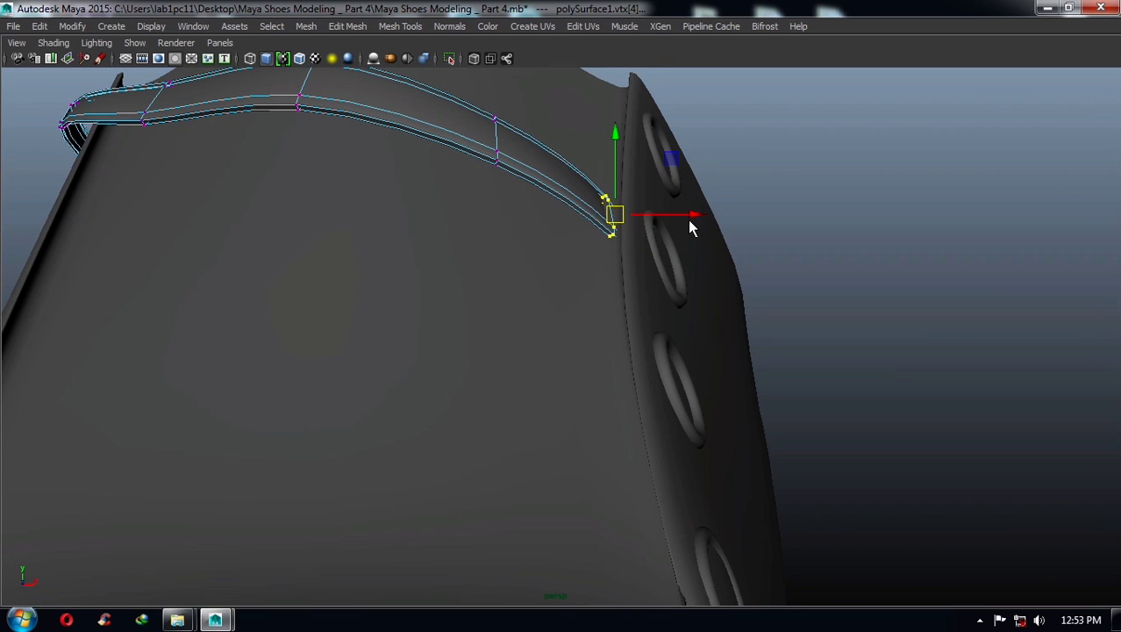
pyautogui.moveTo(690, 221)
pyautogui.mouseDown()
pyautogui.moveTo(705, 215)
pyautogui.moveTo(666, 293)
pyautogui.moveTo(591, 291)
pyautogui.mouseUp()
pyautogui.moveTo(513, 219); pyautogui.dragTo(541, 229, button='right')
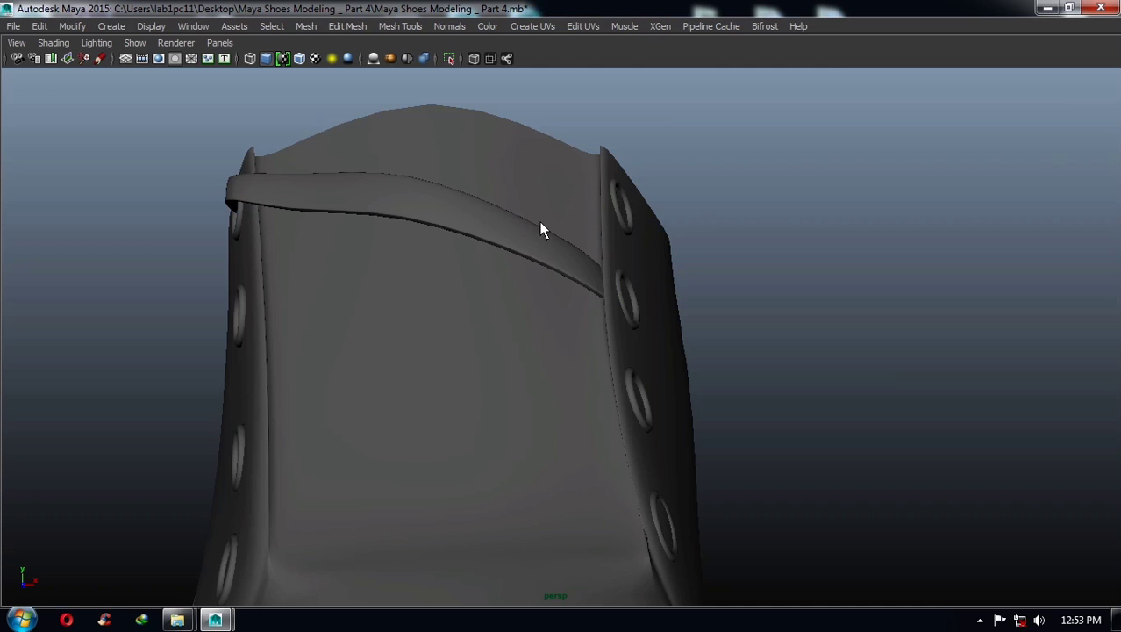
# - Select the lace and enlarge the perspective view around it
pyautogui.click(489, 237)
pyautogui.press('space')
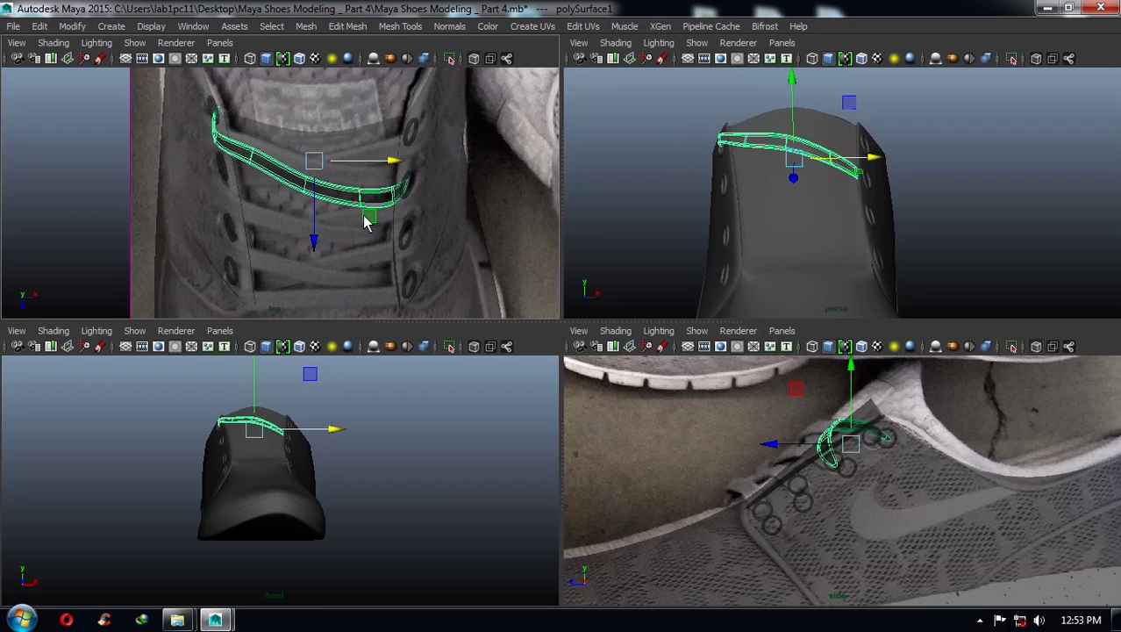
pyautogui.scroll(1, 376, 224)
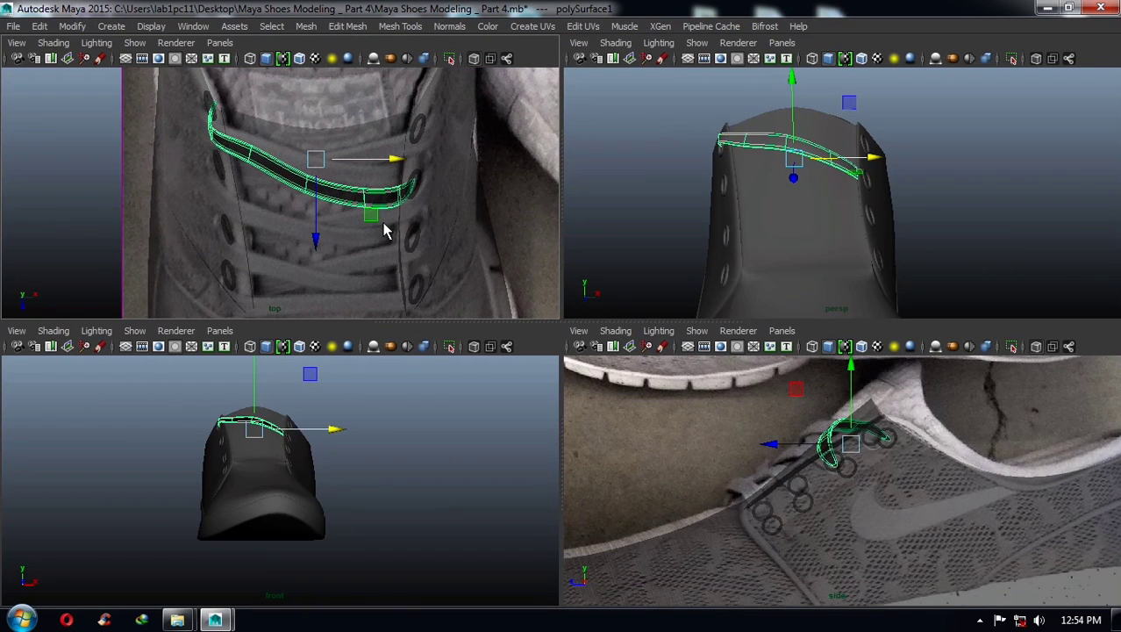
pyautogui.press('space')
pyautogui.moveTo(576, 270)
pyautogui.keyDown('alt'); pyautogui.mouseDown()
pyautogui.moveTo(573, 305)
pyautogui.moveTo(521, 312)
pyautogui.moveTo(675, 253)
pyautogui.moveTo(589, 263)
pyautogui.moveTo(547, 249)
pyautogui.moveTo(624, 295)
pyautogui.moveTo(634, 314)
pyautogui.moveTo(516, 340)
pyautogui.moveTo(458, 337)
pyautogui.moveTo(466, 325)
pyautogui.moveTo(391, 344)
pyautogui.moveTo(420, 335)
pyautogui.moveTo(508, 365)
pyautogui.moveTo(603, 333)
pyautogui.moveTo(602, 361)
pyautogui.moveTo(614, 345)
pyautogui.moveTo(858, 358)
pyautogui.moveTo(832, 338)
pyautogui.mouseUp(); pyautogui.keyUp('alt')
# - Select the lace-end vertices in vertex mode, then return to object mode
pyautogui.press('F9')
pyautogui.moveTo(647, 362)
pyautogui.keyDown('alt'); pyautogui.mouseDown()
pyautogui.moveTo(524, 358)
pyautogui.moveTo(600, 370)
pyautogui.mouseUp(); pyautogui.keyUp('alt')
pyautogui.moveTo(660, 388); pyautogui.dragTo(659, 388)
pyautogui.moveTo(660, 388)
pyautogui.keyDown('alt'); pyautogui.mouseDown()
pyautogui.moveTo(646, 375)
pyautogui.moveTo(681, 368)
pyautogui.moveTo(686, 338)
pyautogui.moveTo(673, 316)
pyautogui.moveTo(595, 375)
pyautogui.mouseUp(); pyautogui.keyUp('alt')
pyautogui.moveTo(541, 426)
pyautogui.keyDown('alt'); pyautogui.mouseDown()
pyautogui.moveTo(488, 396)
pyautogui.moveTo(737, 379)
pyautogui.moveTo(699, 370)
pyautogui.mouseUp(); pyautogui.keyUp('alt')
pyautogui.keyDown('alt'); pyautogui.moveTo(595, 329); pyautogui.dragTo(584, 293); pyautogui.keyUp('alt')
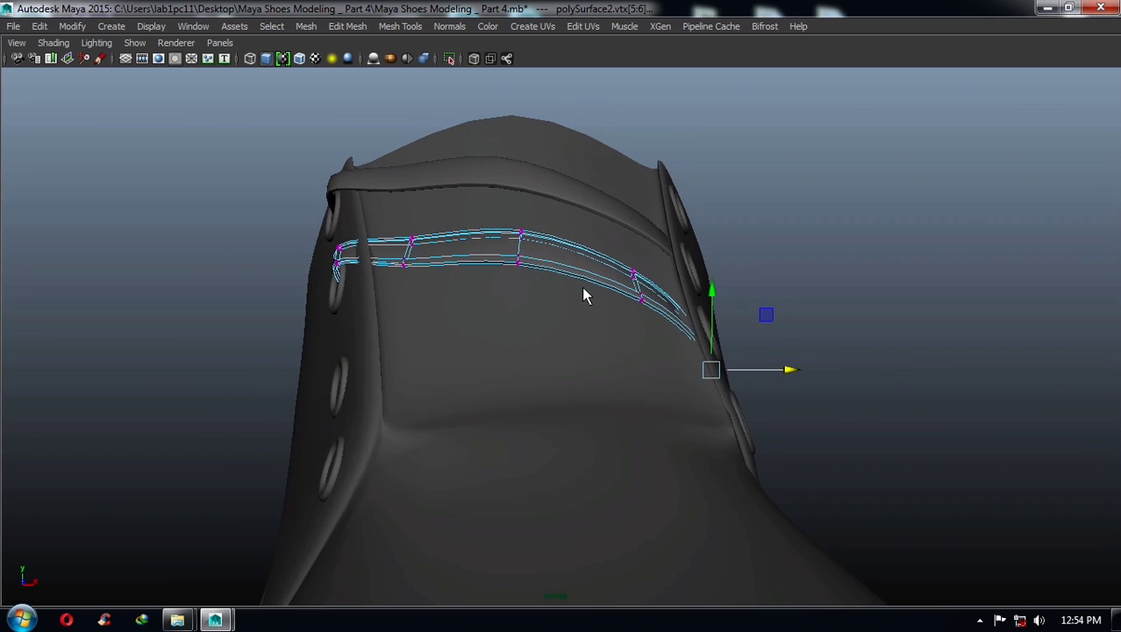
pyautogui.moveTo(586, 281); pyautogui.dragTo(769, 285, button='right')
pyautogui.moveTo(769, 285)
pyautogui.keyDown('alt'); pyautogui.mouseDown()
pyautogui.moveTo(631, 258)
pyautogui.moveTo(446, 245)
pyautogui.moveTo(508, 275)
pyautogui.moveTo(506, 263)
pyautogui.moveTo(448, 255)
pyautogui.moveTo(465, 233)
pyautogui.moveTo(450, 231)
pyautogui.moveTo(614, 250)
pyautogui.moveTo(687, 213)
pyautogui.moveTo(599, 231)
pyautogui.moveTo(547, 213)
pyautogui.moveTo(541, 233)
pyautogui.mouseUp(); pyautogui.keyUp('alt')
# - Select an end vertex on the second lace, then select the lower and third lace copies
pyautogui.click(451, 245)
pyautogui.press('F8')
pyautogui.click(456, 225)
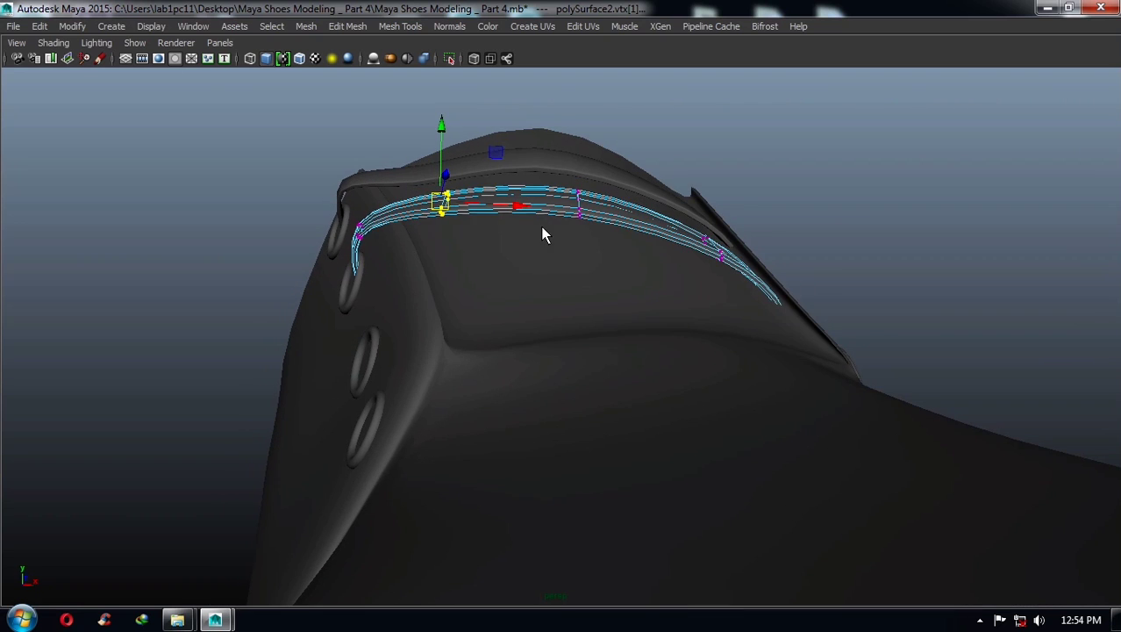
pyautogui.moveTo(610, 241)
pyautogui.keyDown('alt'); pyautogui.mouseDown()
pyautogui.moveTo(614, 223)
pyautogui.moveTo(631, 261)
pyautogui.moveTo(602, 299)
pyautogui.moveTo(550, 258)
pyautogui.moveTo(501, 271)
pyautogui.moveTo(603, 225)
pyautogui.mouseUp(); pyautogui.keyUp('alt')
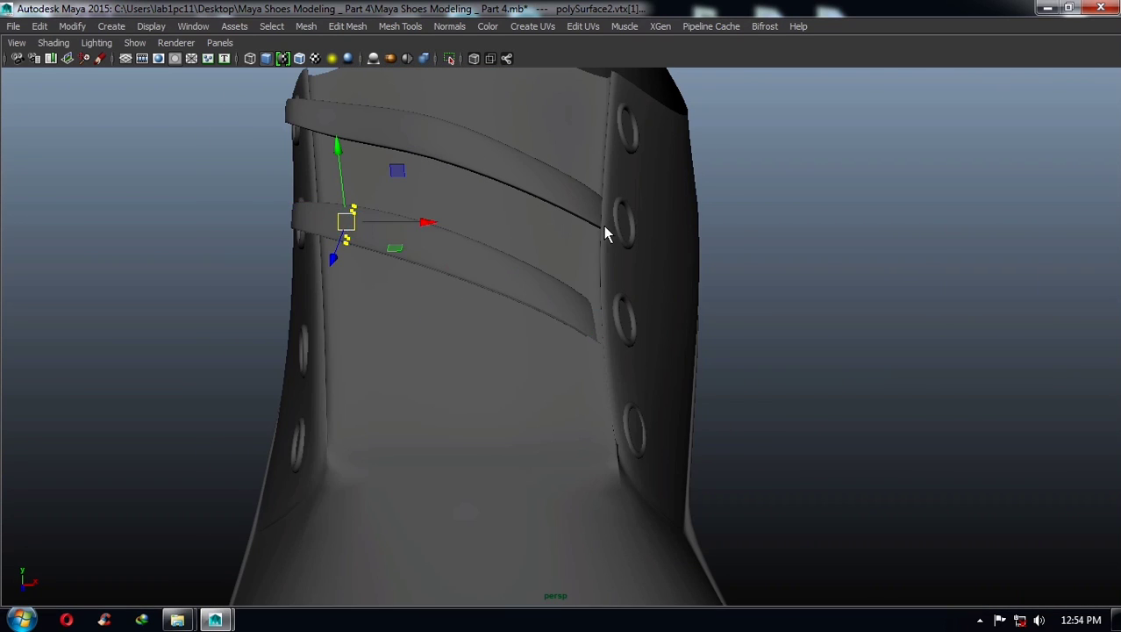
pyautogui.click(729, 288)
pyautogui.moveTo(731, 295)
pyautogui.keyDown('alt'); pyautogui.mouseDown()
pyautogui.moveTo(751, 296)
pyautogui.moveTo(496, 268)
pyautogui.moveTo(664, 216)
pyautogui.mouseUp(); pyautogui.keyUp('alt')
pyautogui.click(497, 267)
pyautogui.click(548, 248)
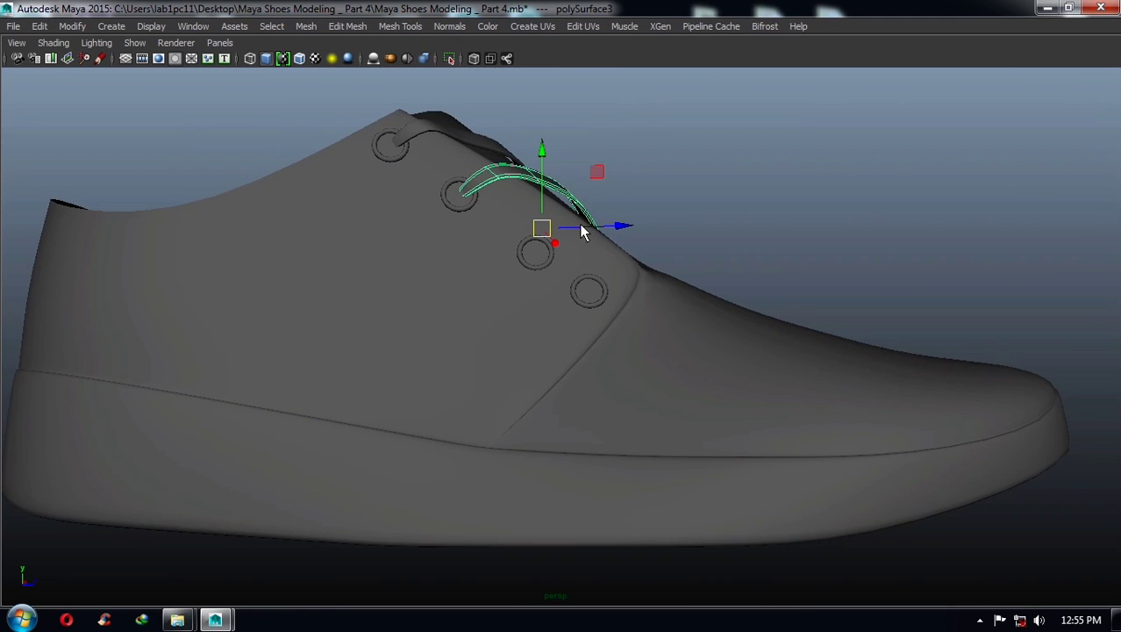
# - Select polySurface3, the third lace, seen along the shoe's side
pyautogui.moveTo(584, 231)
pyautogui.keyDown('alt'); pyautogui.mouseDown()
pyautogui.moveTo(601, 231)
pyautogui.moveTo(617, 279)
pyautogui.moveTo(453, 290)
pyautogui.moveTo(557, 329)
pyautogui.moveTo(523, 317)
pyautogui.moveTo(699, 286)
pyautogui.mouseUp(); pyautogui.keyUp('alt')
pyautogui.scroll(3, 706, 318)
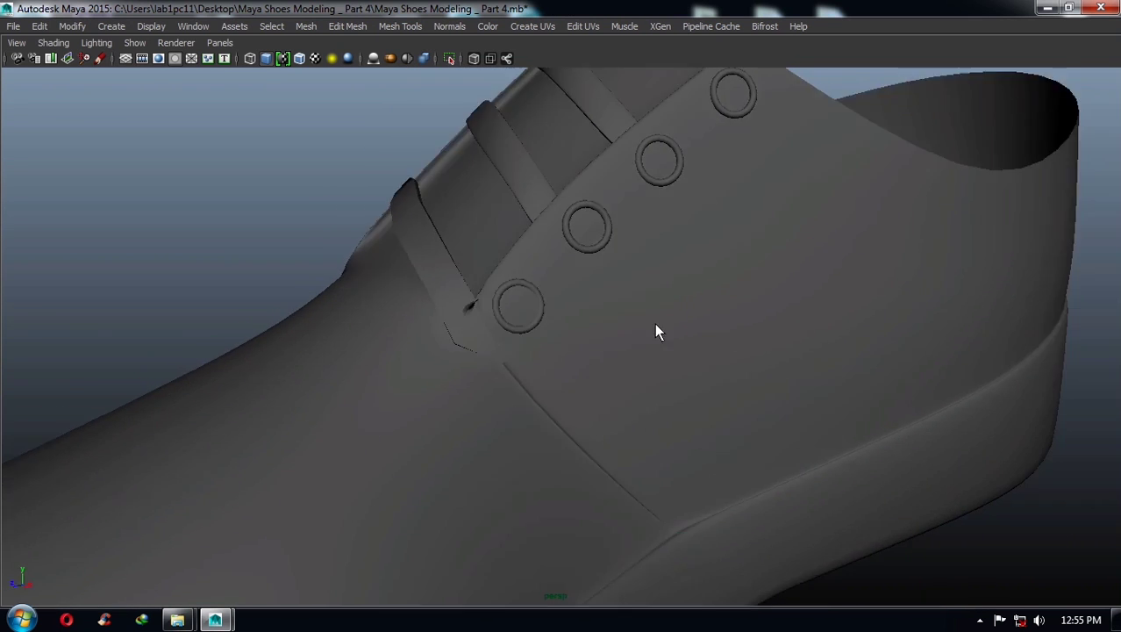
pyautogui.keyDown('alt'); pyautogui.moveTo(658, 331); pyautogui.dragTo(483, 296); pyautogui.keyUp('alt')
pyautogui.click(483, 295)
pyautogui.keyDown('alt'); pyautogui.moveTo(963, 301); pyautogui.dragTo(952, 307); pyautogui.keyUp('alt')
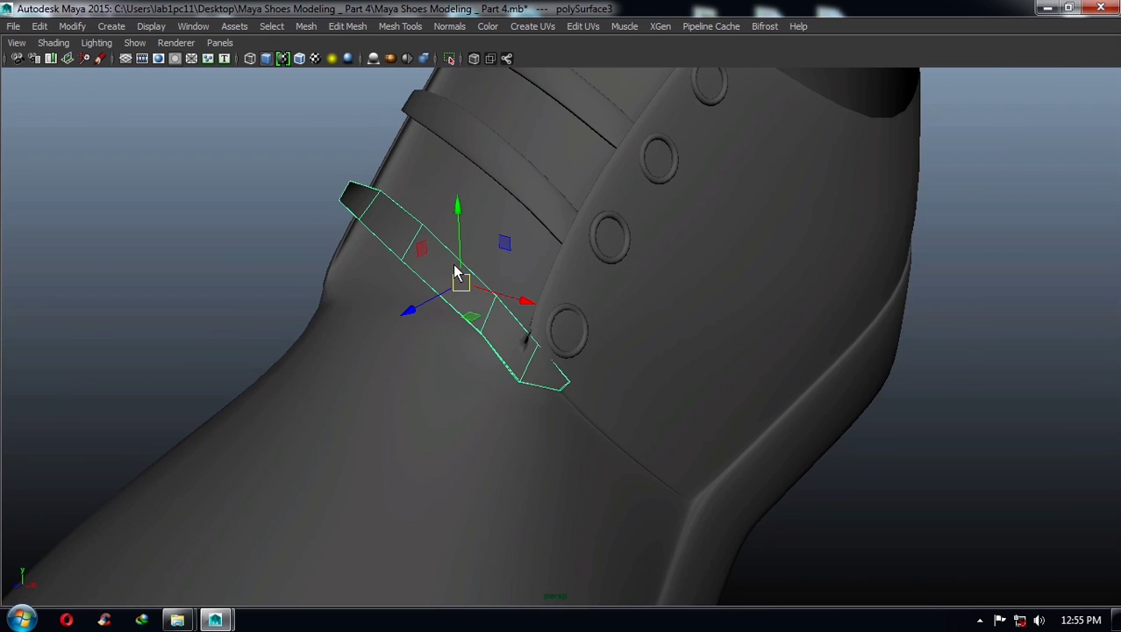
pyautogui.keyDown('alt'); pyautogui.moveTo(452, 264); pyautogui.dragTo(422, 265); pyautogui.keyUp('alt')
# - Put polySurface3 in vertex mode and select its right-end vertices near the lower eyelets
pyautogui.press('F9')
pyautogui.moveTo(306, 208)
pyautogui.keyDown('alt'); pyautogui.mouseDown()
pyautogui.moveTo(326, 244)
pyautogui.moveTo(493, 266)
pyautogui.moveTo(547, 361)
pyautogui.moveTo(503, 370)
pyautogui.moveTo(512, 380)
pyautogui.moveTo(500, 385)
pyautogui.moveTo(600, 348)
pyautogui.moveTo(603, 362)
pyautogui.moveTo(646, 346)
pyautogui.moveTo(650, 296)
pyautogui.mouseUp(); pyautogui.keyUp('alt')
pyautogui.keyDown('alt'); pyautogui.moveTo(634, 313); pyautogui.dragTo(631, 331, button='right'); pyautogui.keyUp('alt')
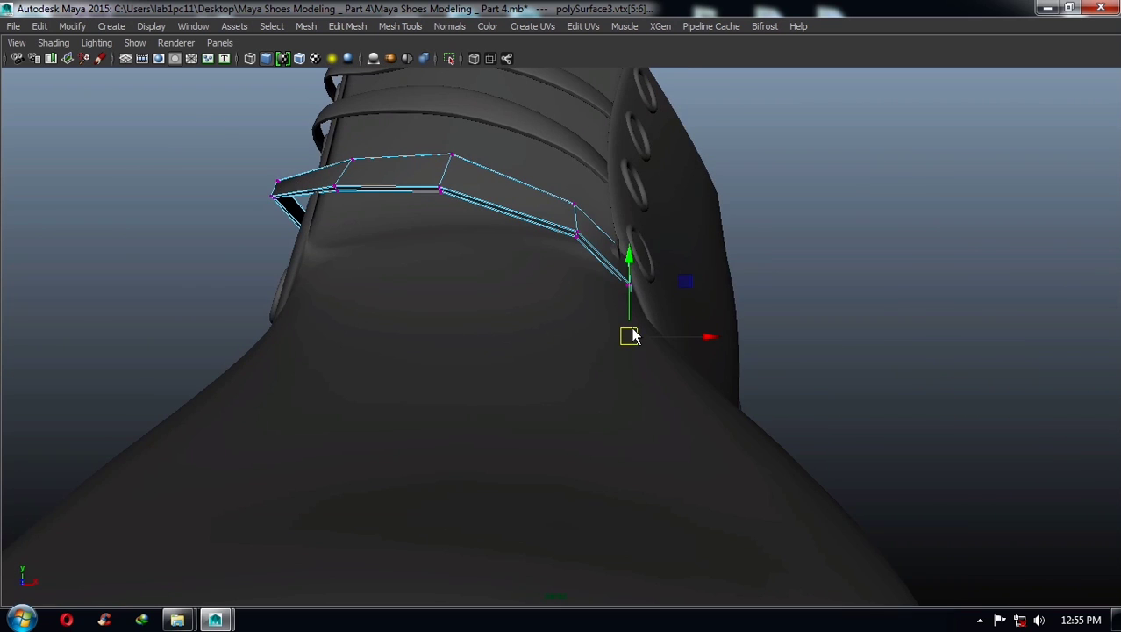
pyautogui.moveTo(579, 242)
pyautogui.mouseDown()
pyautogui.moveTo(600, 265)
pyautogui.moveTo(704, 308)
pyautogui.mouseUp()
pyautogui.click(980, 342)
pyautogui.moveTo(980, 342)
pyautogui.keyDown('alt'); pyautogui.mouseDown()
pyautogui.moveTo(699, 318)
pyautogui.moveTo(566, 349)
pyautogui.moveTo(699, 313)
pyautogui.moveTo(766, 310)
pyautogui.moveTo(591, 331)
pyautogui.moveTo(478, 260)
pyautogui.moveTo(642, 369)
pyautogui.mouseUp(); pyautogui.keyUp('alt')
pyautogui.moveTo(452, 219)
pyautogui.keyDown('alt'); pyautogui.mouseDown()
pyautogui.moveTo(603, 350)
pyautogui.moveTo(478, 339)
pyautogui.moveTo(467, 321)
pyautogui.moveTo(423, 303)
pyautogui.moveTo(406, 274)
pyautogui.moveTo(439, 240)
pyautogui.moveTo(636, 277)
pyautogui.moveTo(805, 248)
pyautogui.mouseUp(); pyautogui.keyUp('alt')
# - Move a lace end vertex up and right toward the eyelet, undoing misplaced edits
pyautogui.click(636, 217)
pyautogui.moveTo(636, 217); pyautogui.dragTo(829, 193, button='right')
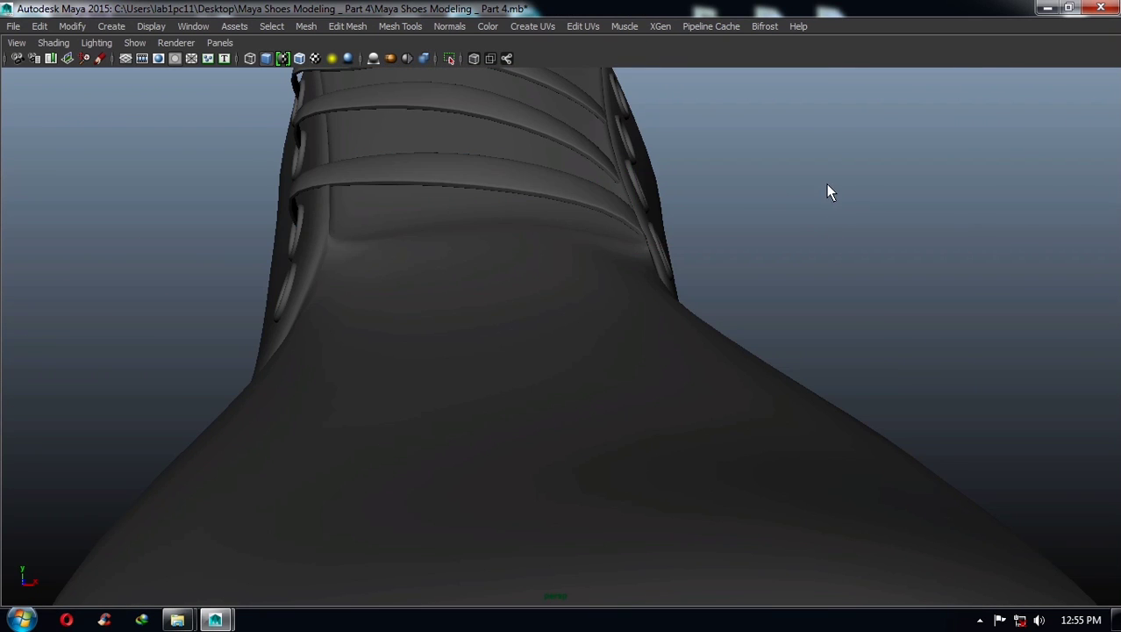
pyautogui.moveTo(829, 193)
pyautogui.keyDown('alt'); pyautogui.mouseDown()
pyautogui.moveTo(721, 288)
pyautogui.moveTo(593, 345)
pyautogui.mouseUp(); pyautogui.keyUp('alt')
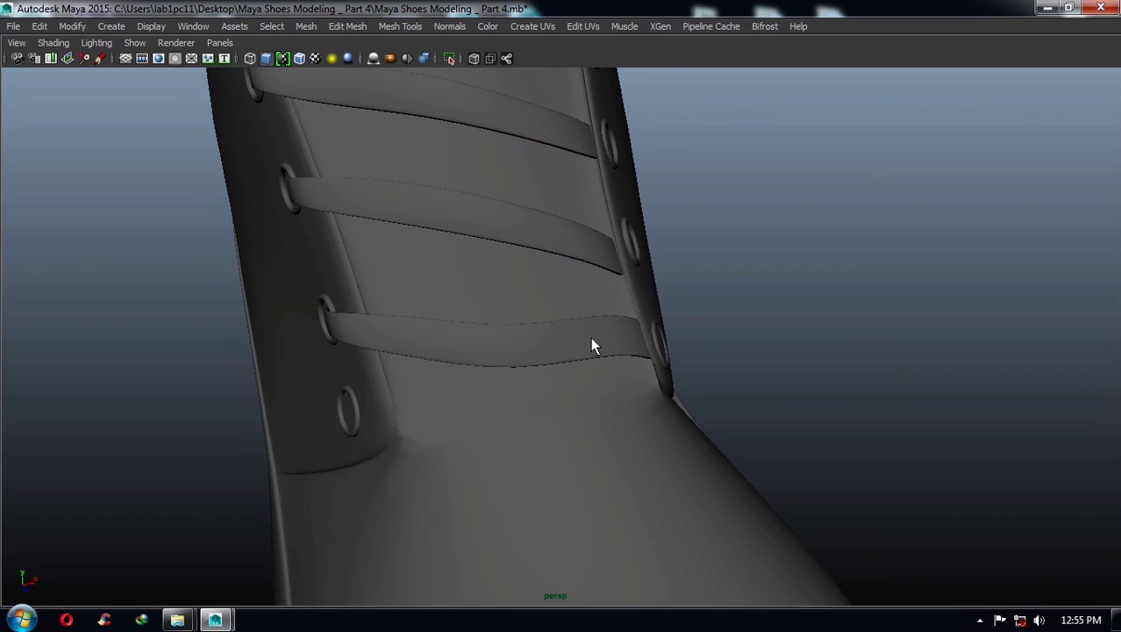
pyautogui.hotkey('ctrl', 'z')
pyautogui.hotkey('ctrl', 'z')
# - Undo back to the earlier vertex selection and return to the four-view layout
pyautogui.hotkey('ctrl', 'z')
pyautogui.hotkey('ctrl', 'z')
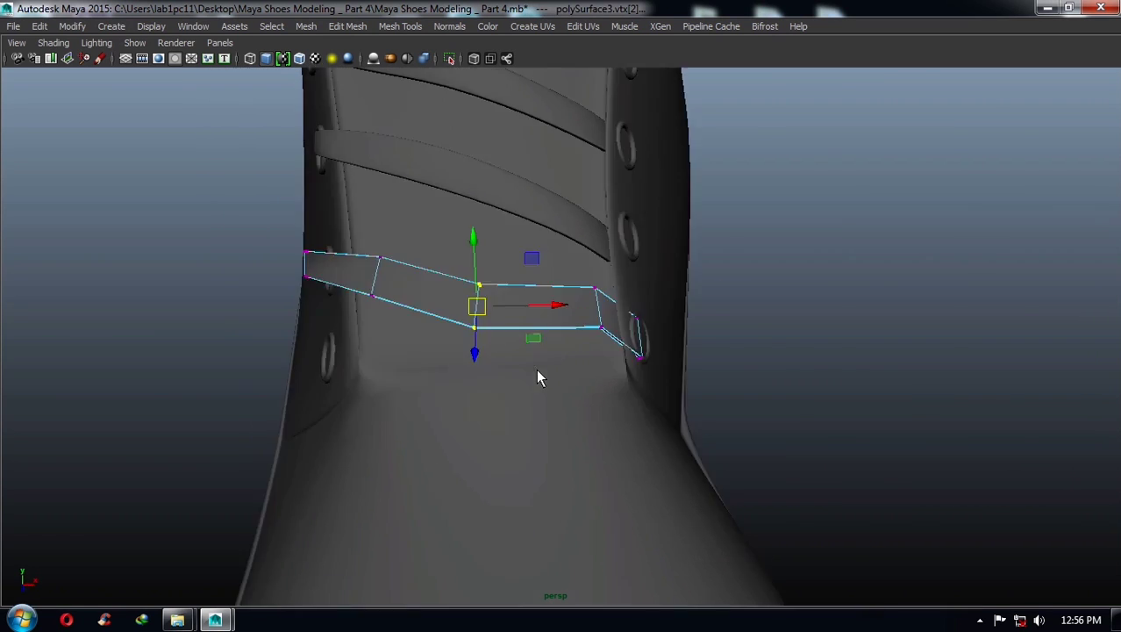
pyautogui.hotkey('ctrl', 'z')
pyautogui.hotkey('ctrl', 'z')
pyautogui.hotkey('ctrl', 'z')
pyautogui.moveTo(426, 230); pyautogui.dragTo(442, 223)
pyautogui.hotkey('ctrl', 'z')
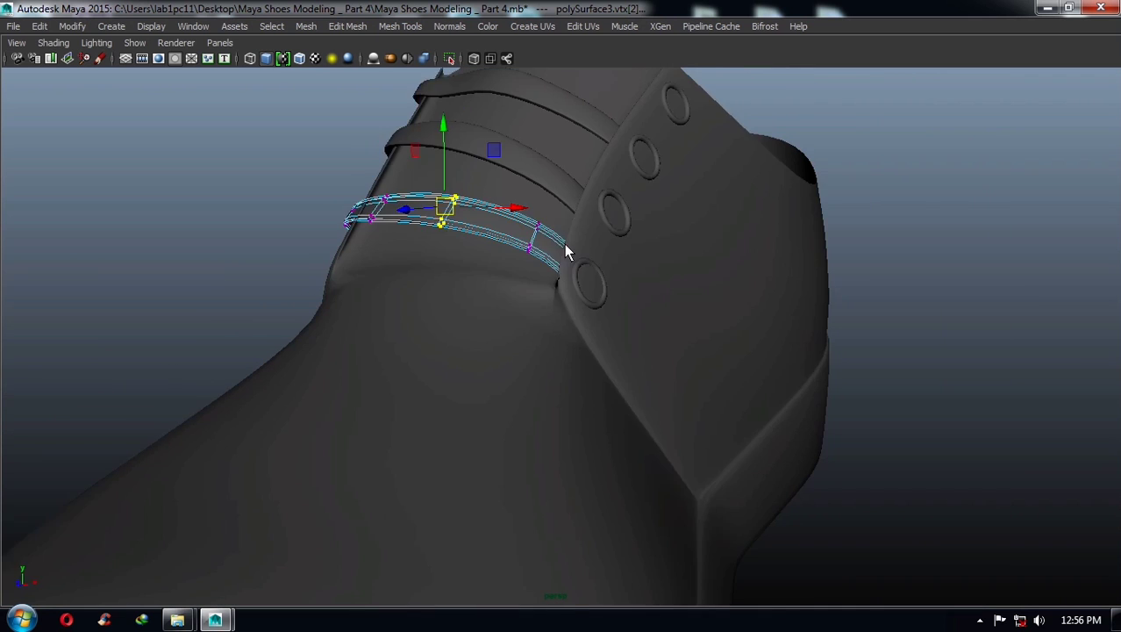
pyautogui.hotkey('ctrl', 'z')
pyautogui.hotkey('ctrl', 'z')
pyautogui.hotkey('ctrl', 'z')
pyautogui.moveTo(840, 223)
pyautogui.keyDown('alt'); pyautogui.mouseDown()
pyautogui.moveTo(573, 252)
pyautogui.moveTo(606, 252)
pyautogui.moveTo(602, 272)
pyautogui.moveTo(533, 321)
pyautogui.mouseUp(); pyautogui.keyUp('alt')
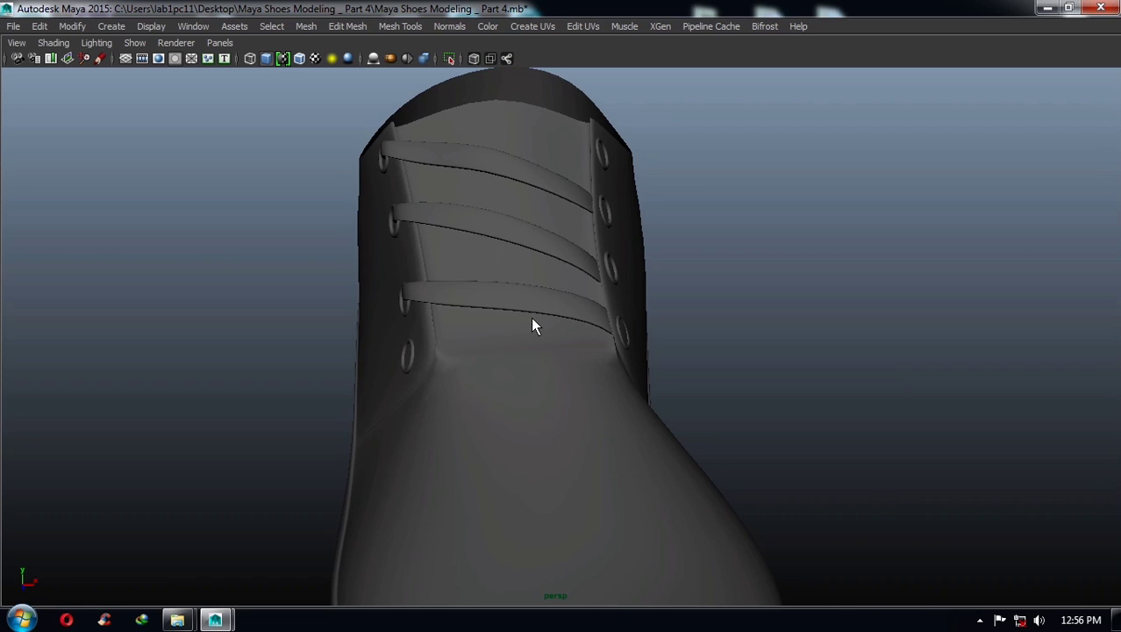
pyautogui.press('space')
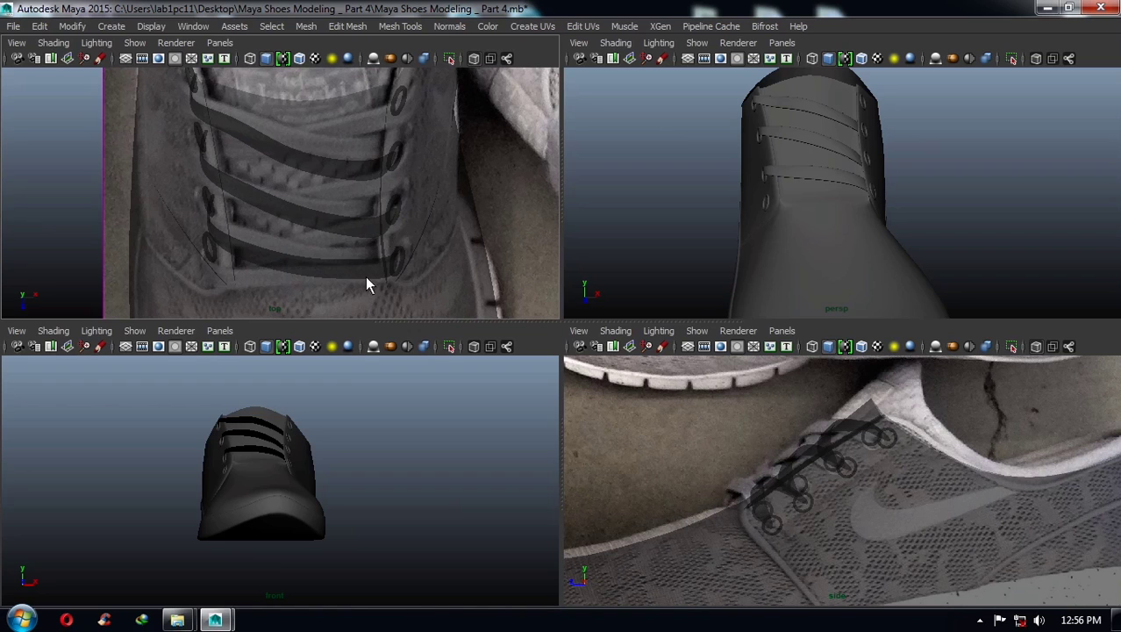
# - Move and rotate the copied lace strap (polySurface4) across the tongue between the lowest eyelets
pyautogui.press('space')
pyautogui.click(562, 309)
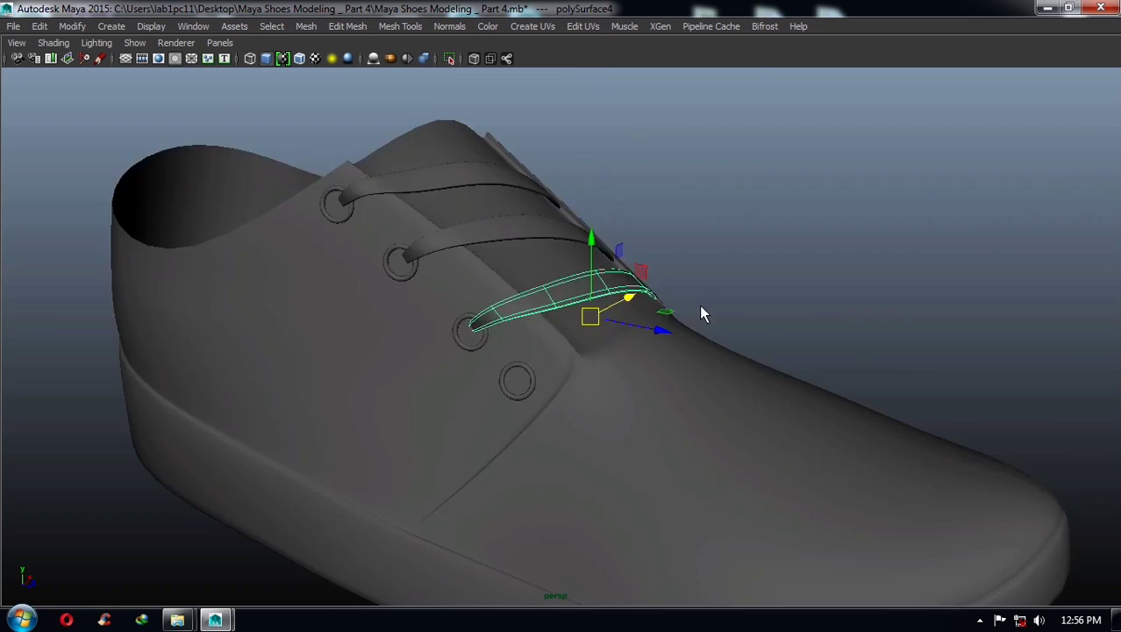
pyautogui.keyDown('alt'); pyautogui.moveTo(562, 316); pyautogui.dragTo(728, 296); pyautogui.keyUp('alt')
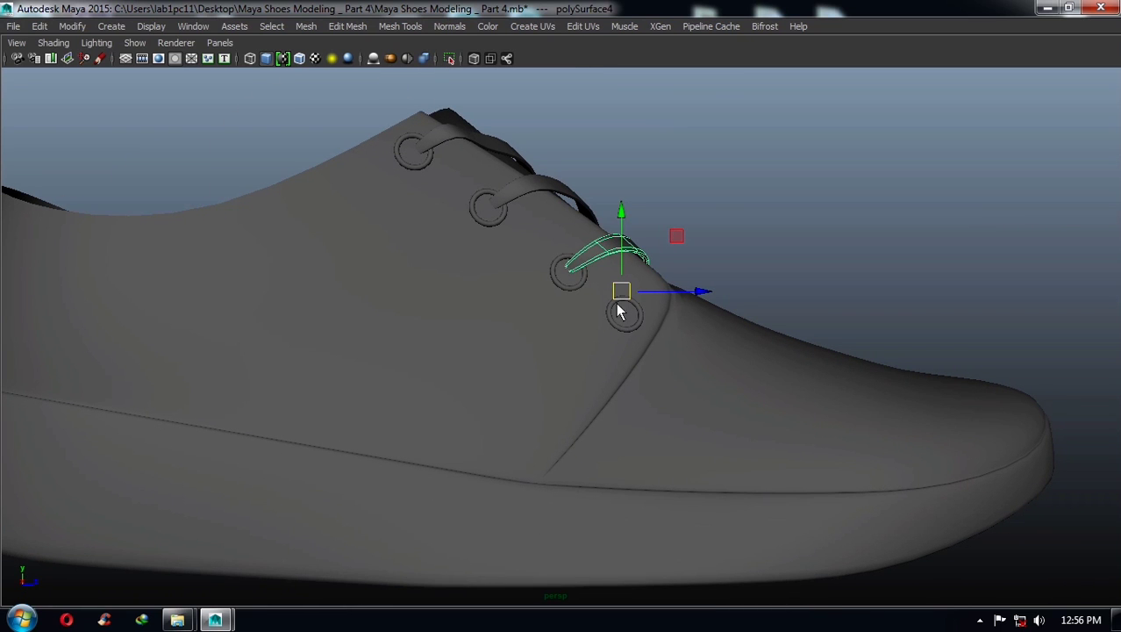
pyautogui.moveTo(623, 312)
pyautogui.mouseDown()
pyautogui.moveTo(672, 338)
pyautogui.moveTo(673, 300)
pyautogui.moveTo(551, 363)
pyautogui.moveTo(466, 367)
pyautogui.moveTo(520, 364)
pyautogui.moveTo(586, 384)
pyautogui.moveTo(447, 355)
pyautogui.moveTo(570, 413)
pyautogui.moveTo(604, 384)
pyautogui.moveTo(586, 359)
pyautogui.moveTo(660, 343)
pyautogui.moveTo(644, 313)
pyautogui.moveTo(485, 348)
pyautogui.moveTo(604, 356)
pyautogui.moveTo(555, 381)
pyautogui.moveTo(530, 372)
pyautogui.moveTo(536, 392)
pyautogui.moveTo(478, 375)
pyautogui.moveTo(528, 376)
pyautogui.moveTo(562, 341)
pyautogui.moveTo(626, 346)
pyautogui.moveTo(579, 387)
pyautogui.moveTo(538, 364)
pyautogui.moveTo(671, 302)
pyautogui.moveTo(638, 291)
pyautogui.moveTo(511, 325)
pyautogui.mouseUp()
pyautogui.press('e')
pyautogui.press('w')
pyautogui.press('e')
pyautogui.press('w')
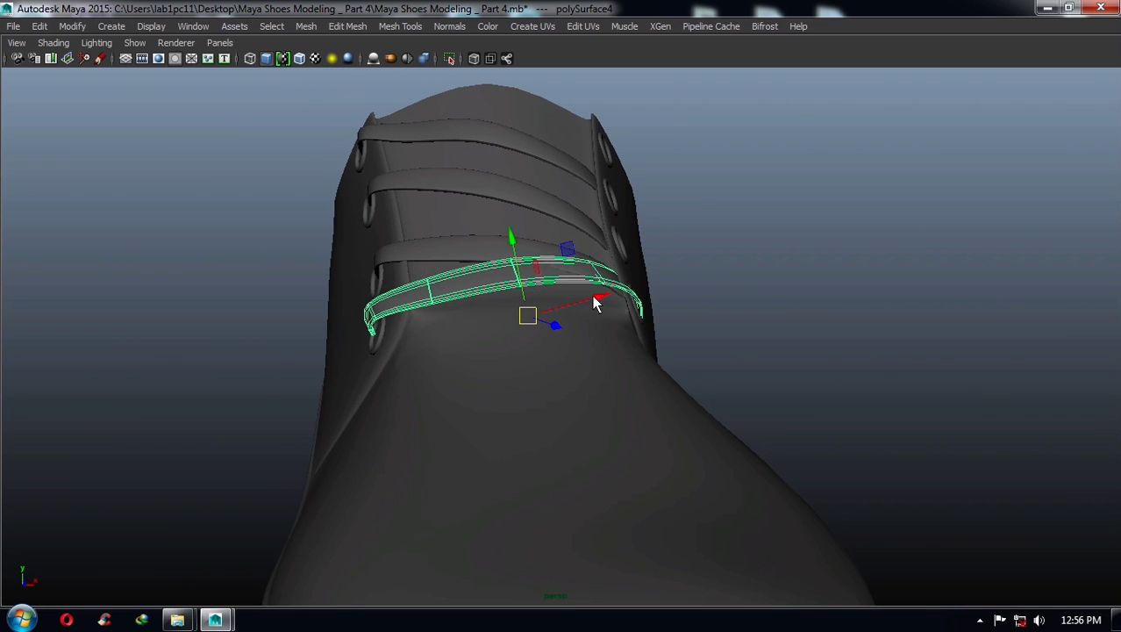
pyautogui.moveTo(593, 294); pyautogui.dragTo(692, 246)
pyautogui.moveTo(638, 294)
pyautogui.mouseDown()
pyautogui.moveTo(514, 313)
pyautogui.moveTo(650, 303)
pyautogui.moveTo(481, 318)
pyautogui.moveTo(520, 313)
pyautogui.moveTo(493, 323)
pyautogui.moveTo(444, 293)
pyautogui.moveTo(663, 332)
pyautogui.moveTo(582, 305)
pyautogui.moveTo(575, 291)
pyautogui.mouseUp()
# - With smooth preview off, move and rotate the lower lace's end vertices into the first eyelet
pyautogui.press('1')
pyautogui.moveTo(574, 291); pyautogui.dragTo(516, 270, button='right')
pyautogui.moveTo(518, 279)
pyautogui.keyDown('alt'); pyautogui.mouseDown()
pyautogui.moveTo(626, 288)
pyautogui.moveTo(616, 291)
pyautogui.mouseUp(); pyautogui.keyUp('alt')
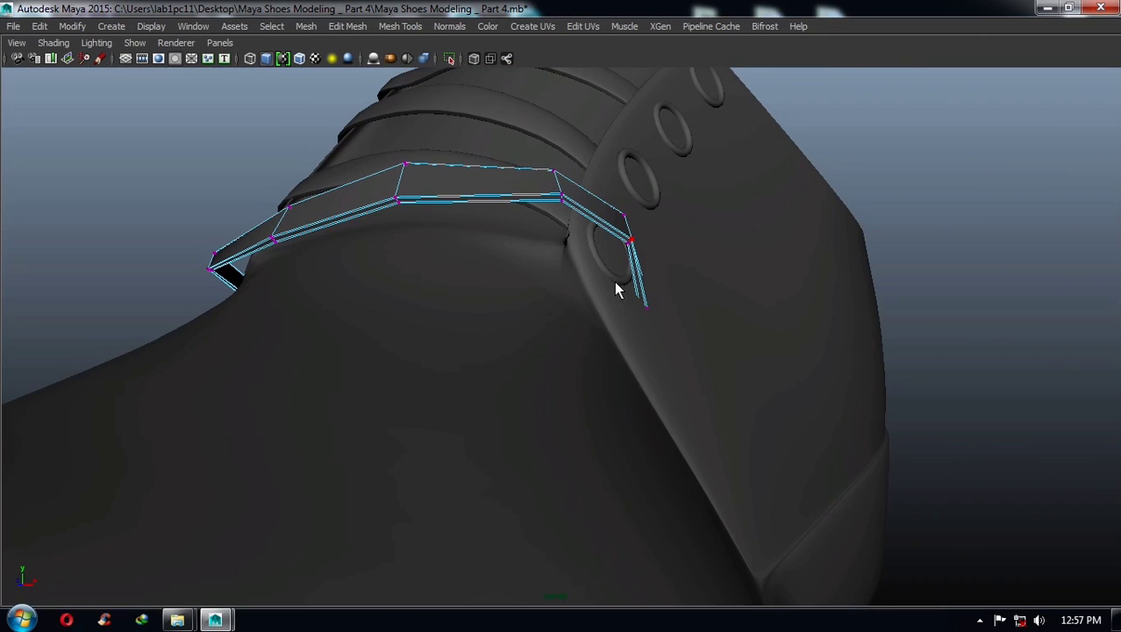
pyautogui.moveTo(603, 197)
pyautogui.mouseDown()
pyautogui.moveTo(665, 318)
pyautogui.moveTo(497, 335)
pyautogui.mouseUp()
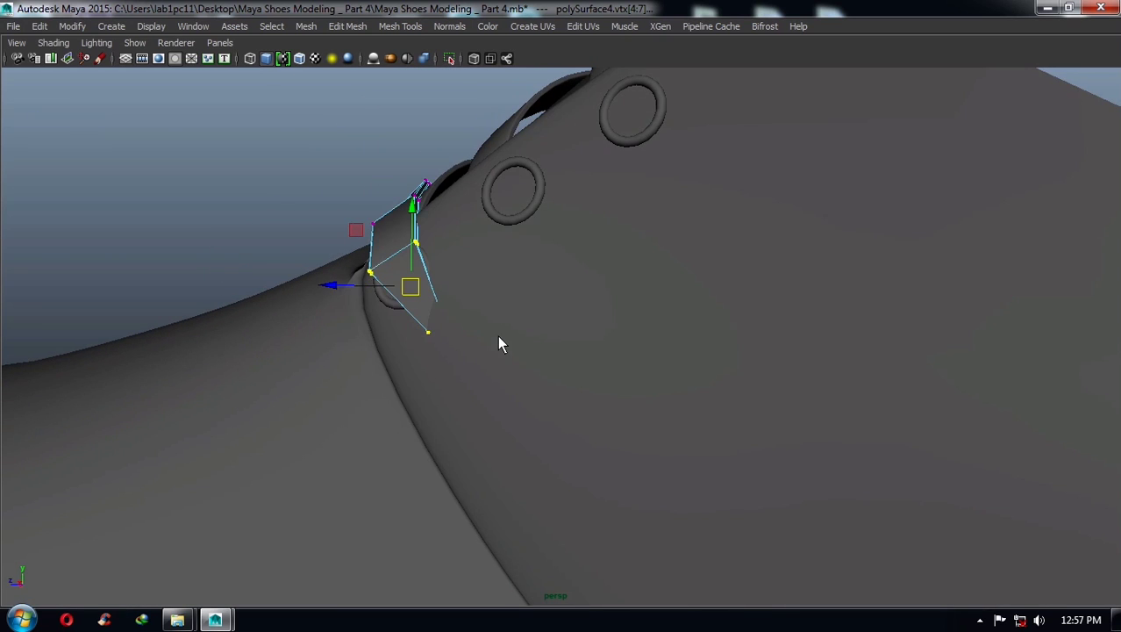
pyautogui.keyDown('alt'); pyautogui.moveTo(415, 304); pyautogui.dragTo(615, 314); pyautogui.keyUp('alt')
pyautogui.moveTo(702, 293)
pyautogui.mouseDown()
pyautogui.moveTo(680, 296)
pyautogui.moveTo(687, 304)
pyautogui.moveTo(573, 286)
pyautogui.moveTo(565, 295)
pyautogui.moveTo(584, 307)
pyautogui.mouseUp()
pyautogui.moveTo(553, 400)
pyautogui.keyDown('alt'); pyautogui.mouseDown()
pyautogui.moveTo(658, 350)
pyautogui.moveTo(709, 284)
pyautogui.moveTo(677, 280)
pyautogui.moveTo(661, 296)
pyautogui.moveTo(686, 234)
pyautogui.moveTo(667, 253)
pyautogui.mouseUp(); pyautogui.keyUp('alt')
pyautogui.press('e')
pyautogui.press('w')
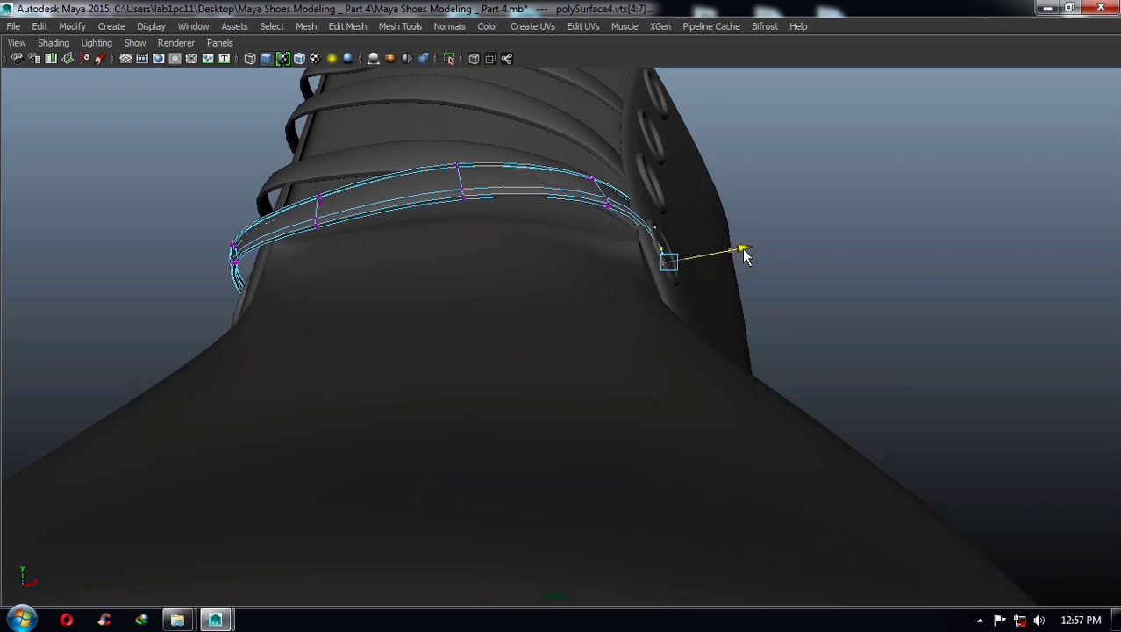
pyautogui.moveTo(742, 249); pyautogui.dragTo(537, 269)
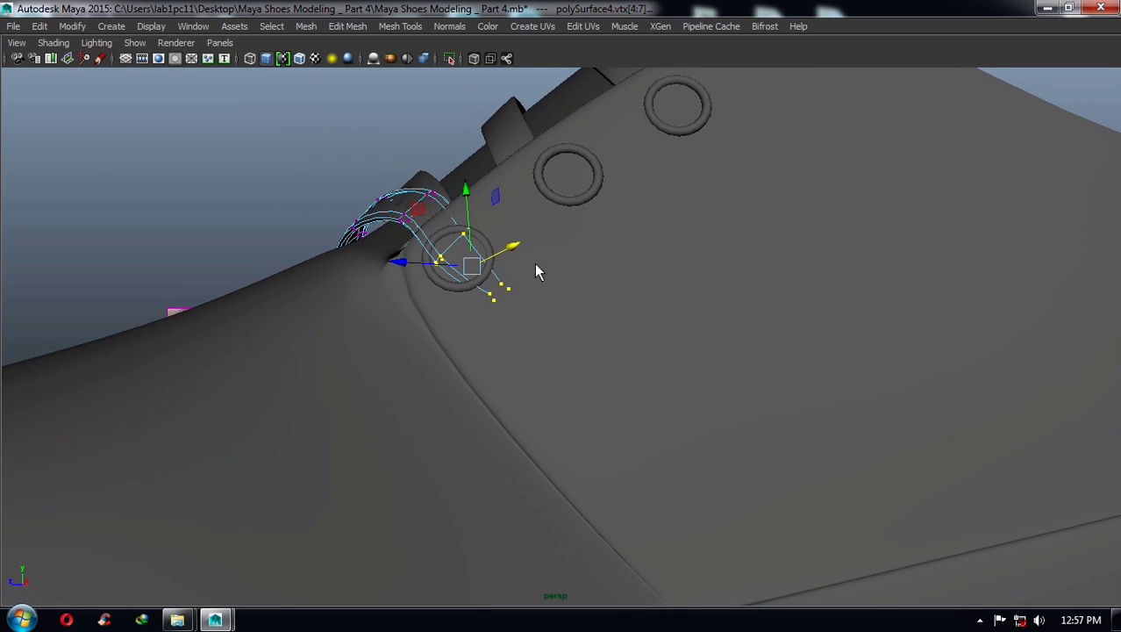
pyautogui.moveTo(463, 262)
pyautogui.mouseDown()
pyautogui.moveTo(433, 235)
pyautogui.moveTo(561, 235)
pyautogui.moveTo(552, 253)
pyautogui.moveTo(568, 268)
pyautogui.moveTo(602, 259)
pyautogui.moveTo(715, 292)
pyautogui.mouseUp()
# - Adjust the lace's remaining end vertices so that end dips down into its eyelet
pyautogui.moveTo(637, 229); pyautogui.dragTo(647, 247)
pyautogui.press('1')
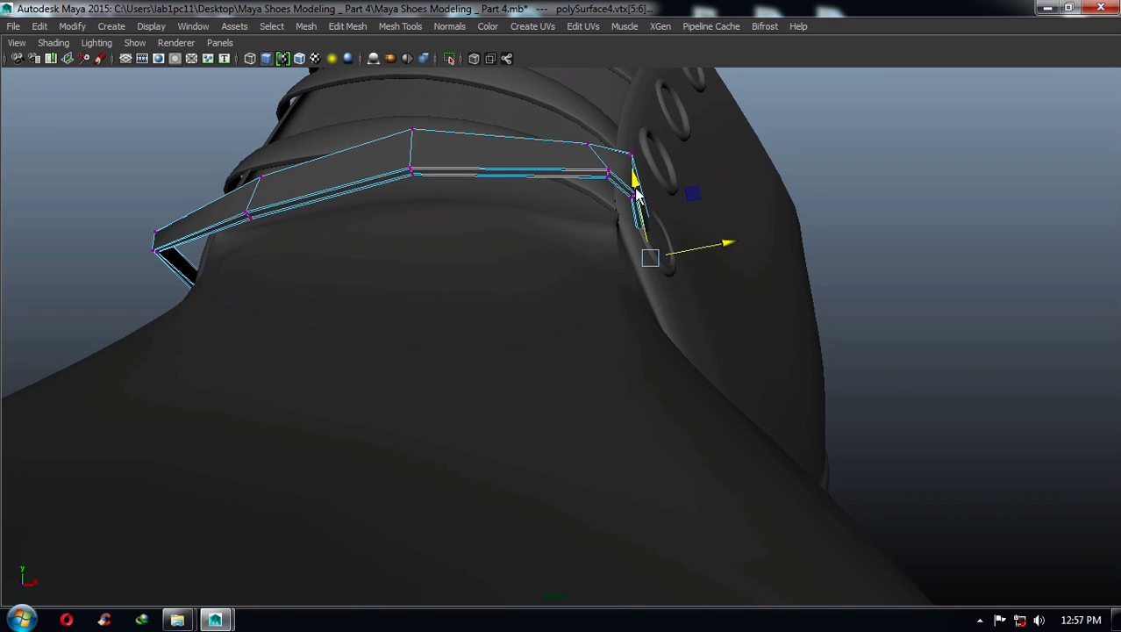
pyautogui.moveTo(619, 199)
pyautogui.mouseDown()
pyautogui.moveTo(617, 178)
pyautogui.moveTo(581, 181)
pyautogui.moveTo(608, 201)
pyautogui.moveTo(638, 200)
pyautogui.moveTo(669, 233)
pyautogui.moveTo(676, 180)
pyautogui.moveTo(638, 275)
pyautogui.moveTo(653, 271)
pyautogui.moveTo(687, 296)
pyautogui.moveTo(617, 263)
pyautogui.moveTo(443, 265)
pyautogui.mouseUp()
pyautogui.press('e')
pyautogui.click(702, 247)
pyautogui.press('w')
pyautogui.moveTo(301, 252)
pyautogui.mouseDown()
pyautogui.moveTo(348, 282)
pyautogui.moveTo(454, 293)
pyautogui.moveTo(666, 288)
pyautogui.moveTo(717, 260)
pyautogui.moveTo(641, 296)
pyautogui.moveTo(375, 371)
pyautogui.moveTo(400, 406)
pyautogui.moveTo(446, 376)
pyautogui.moveTo(553, 391)
pyautogui.moveTo(546, 328)
pyautogui.moveTo(599, 331)
pyautogui.moveTo(638, 226)
pyautogui.moveTo(389, 249)
pyautogui.mouseUp()
pyautogui.moveTo(430, 284); pyautogui.dragTo(431, 285)
pyautogui.moveTo(431, 285)
pyautogui.keyDown('alt'); pyautogui.mouseDown()
pyautogui.moveTo(307, 272)
pyautogui.moveTo(352, 299)
pyautogui.moveTo(267, 273)
pyautogui.moveTo(282, 289)
pyautogui.moveTo(370, 301)
pyautogui.moveTo(430, 340)
pyautogui.moveTo(548, 328)
pyautogui.moveTo(543, 298)
pyautogui.moveTo(555, 316)
pyautogui.moveTo(578, 303)
pyautogui.mouseUp(); pyautogui.keyUp('alt')
pyautogui.click(695, 224)
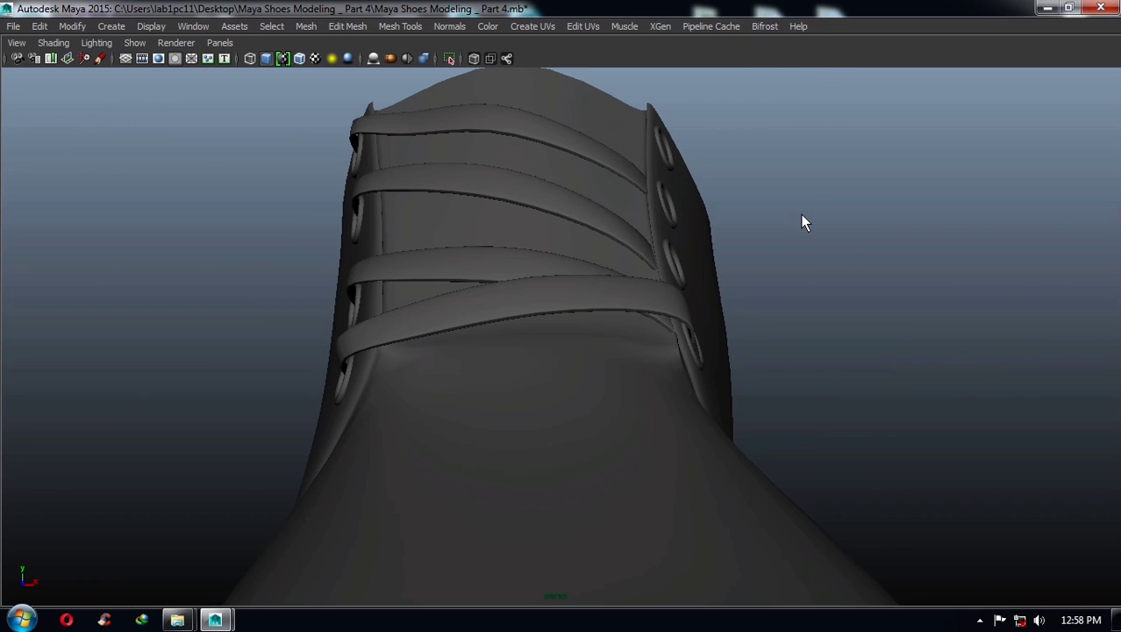
# - Select the top lace (polySurface5) and trial a move toward the right eyelets in four-view, then undo it
pyautogui.moveTo(801, 221)
pyautogui.keyDown('alt'); pyautogui.mouseDown()
pyautogui.moveTo(456, 264)
pyautogui.moveTo(519, 370)
pyautogui.moveTo(561, 381)
pyautogui.mouseUp(); pyautogui.keyUp('alt')
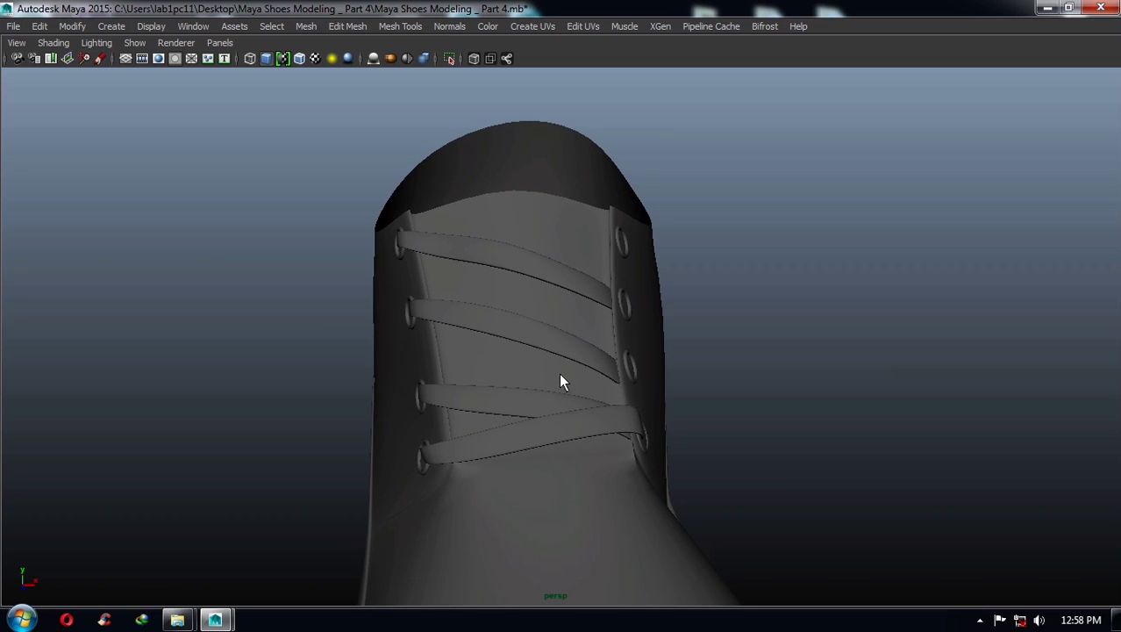
pyautogui.click(524, 266)
pyautogui.press('e')
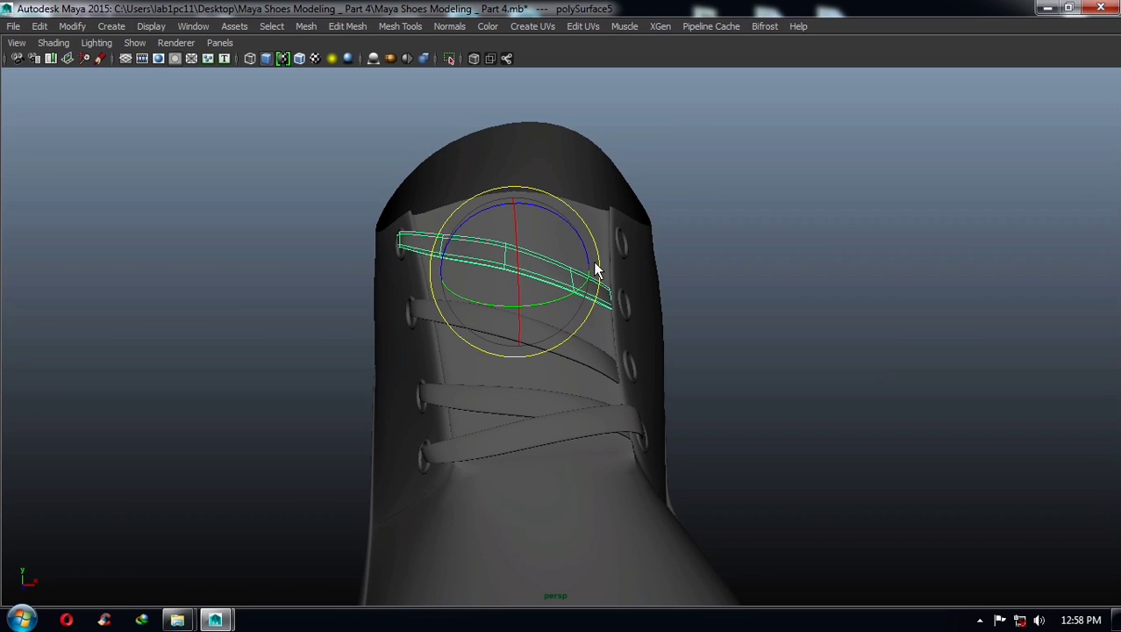
pyautogui.moveTo(597, 312)
pyautogui.keyDown('alt'); pyautogui.mouseDown()
pyautogui.moveTo(590, 348)
pyautogui.moveTo(574, 246)
pyautogui.moveTo(475, 391)
pyautogui.moveTo(506, 372)
pyautogui.mouseUp(); pyautogui.keyUp('alt')
pyautogui.press('space')
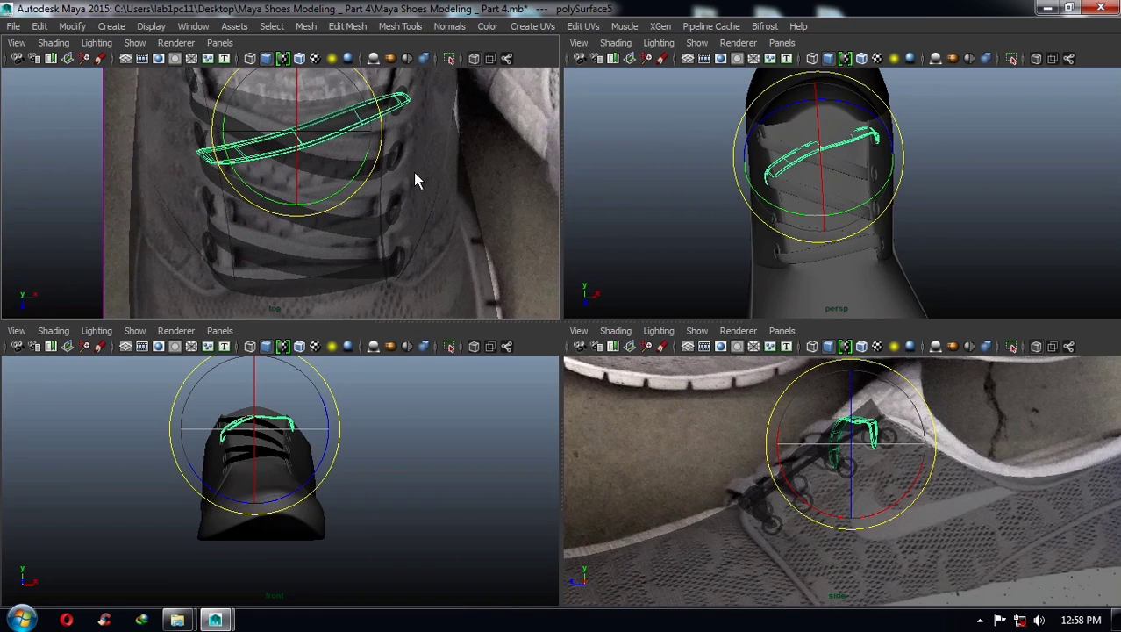
pyautogui.moveTo(426, 220)
pyautogui.keyDown('alt'); pyautogui.mouseDown(button='middle')
pyautogui.moveTo(393, 205)
pyautogui.moveTo(371, 211)
pyautogui.mouseUp(button='middle'); pyautogui.keyUp('alt')
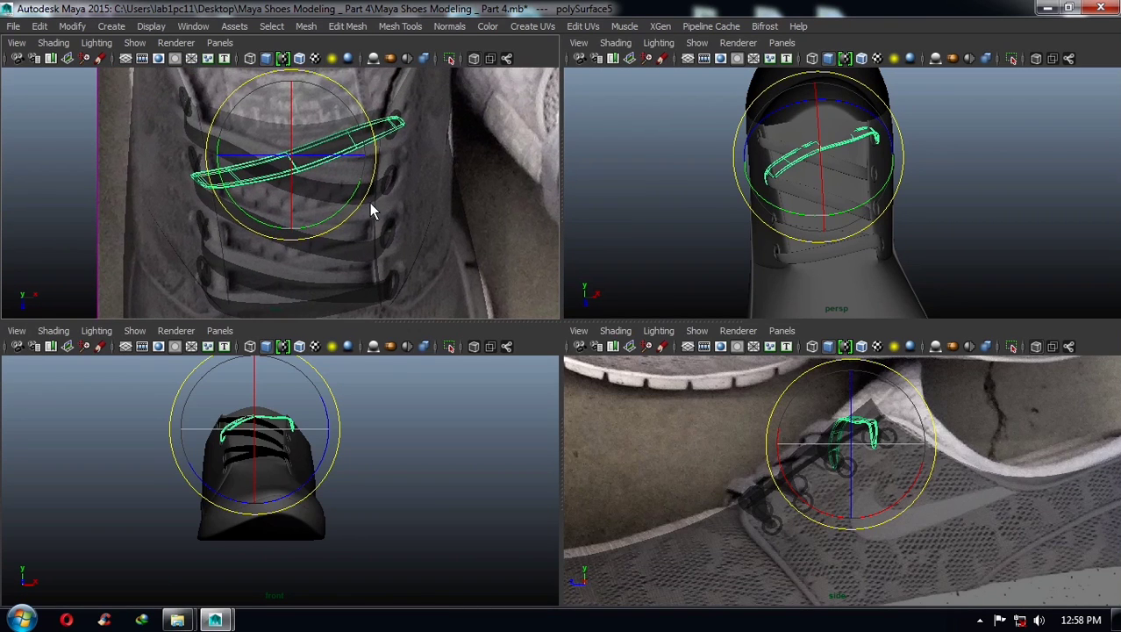
pyautogui.keyDown('alt'); pyautogui.moveTo(371, 211); pyautogui.dragTo(424, 231, button='right'); pyautogui.keyUp('alt')
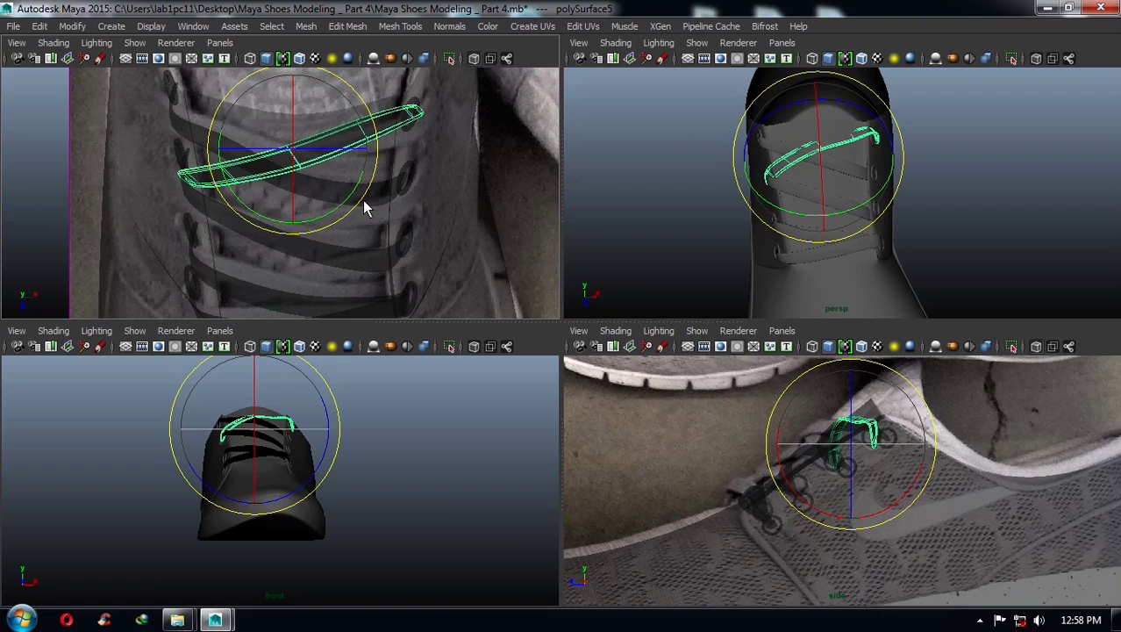
pyautogui.press('w')
pyautogui.moveTo(295, 156); pyautogui.dragTo(478, 181)
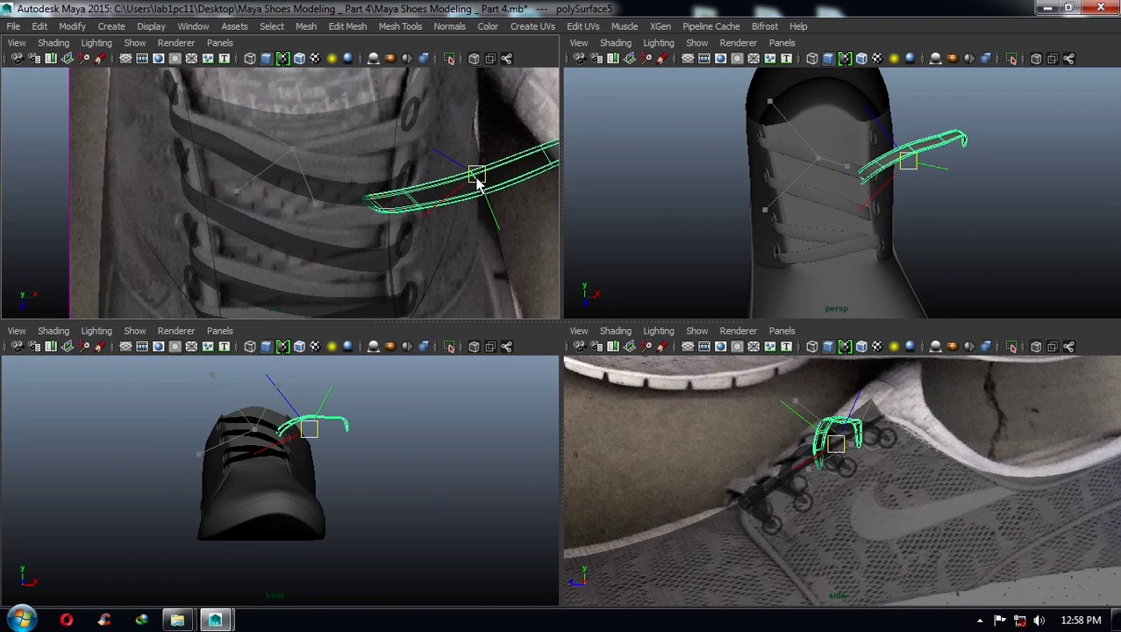
pyautogui.hotkey('ctrl', 'z')
pyautogui.hotkey('ctrl', 'z')
# - Rotate, tilt and shift the top lace in perspective so it angles across the tongue
pyautogui.press('space')
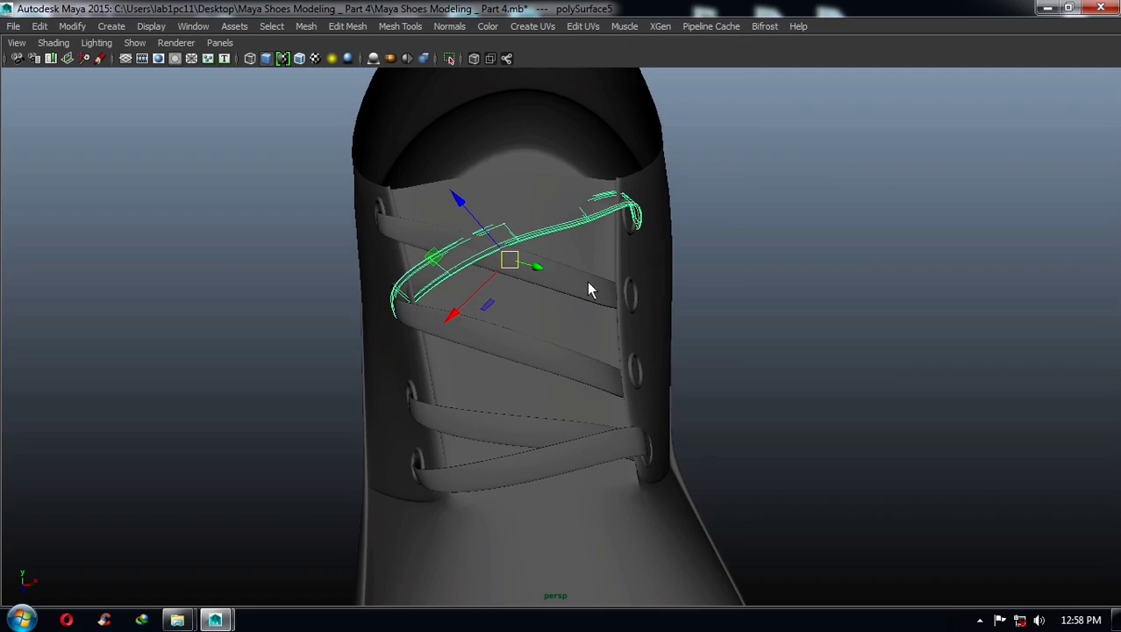
pyautogui.keyDown('alt'); pyautogui.moveTo(587, 290); pyautogui.dragTo(584, 279); pyautogui.keyUp('alt')
pyautogui.press('e')
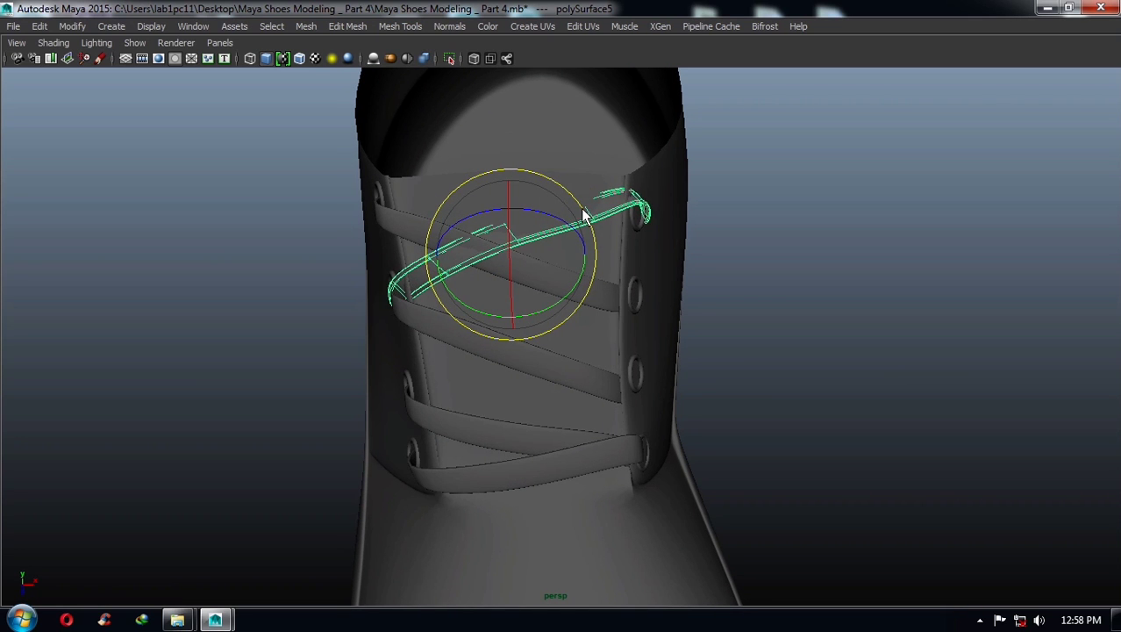
pyautogui.moveTo(583, 213); pyautogui.dragTo(590, 228)
pyautogui.moveTo(513, 260)
pyautogui.mouseDown()
pyautogui.moveTo(519, 297)
pyautogui.moveTo(546, 237)
pyautogui.moveTo(521, 247)
pyautogui.moveTo(632, 299)
pyautogui.moveTo(801, 282)
pyautogui.moveTo(576, 287)
pyautogui.moveTo(641, 292)
pyautogui.mouseUp()
pyautogui.press('w')
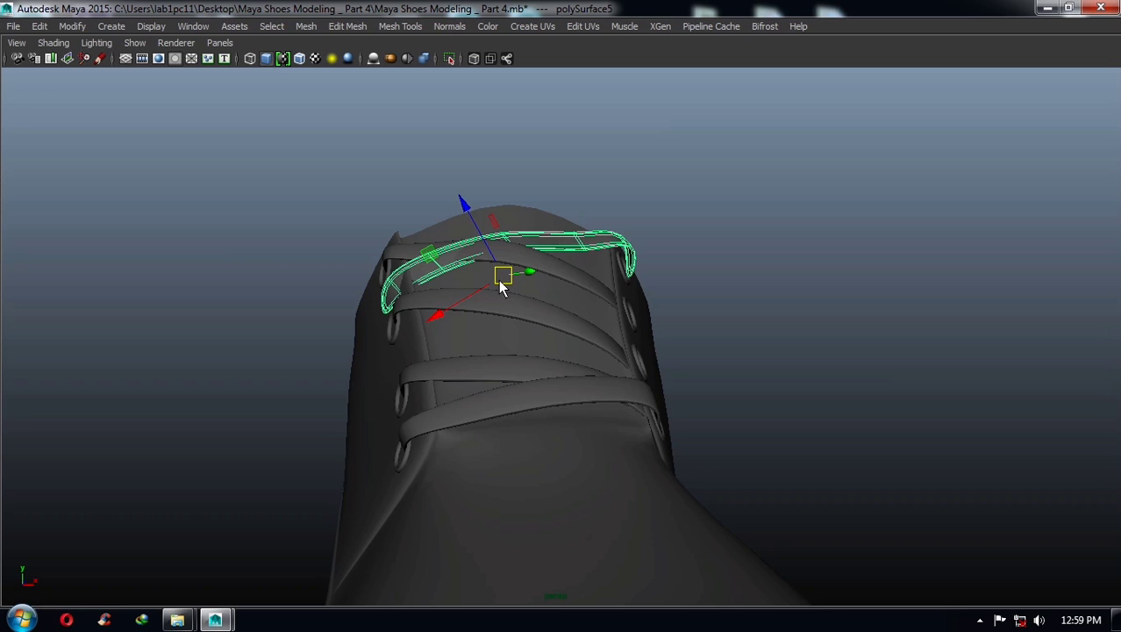
pyautogui.moveTo(498, 280)
pyautogui.mouseDown()
pyautogui.moveTo(540, 291)
pyautogui.moveTo(475, 326)
pyautogui.moveTo(520, 307)
pyautogui.moveTo(460, 283)
pyautogui.mouseUp()
pyautogui.press('e')
pyautogui.press('w')
pyautogui.press('r')
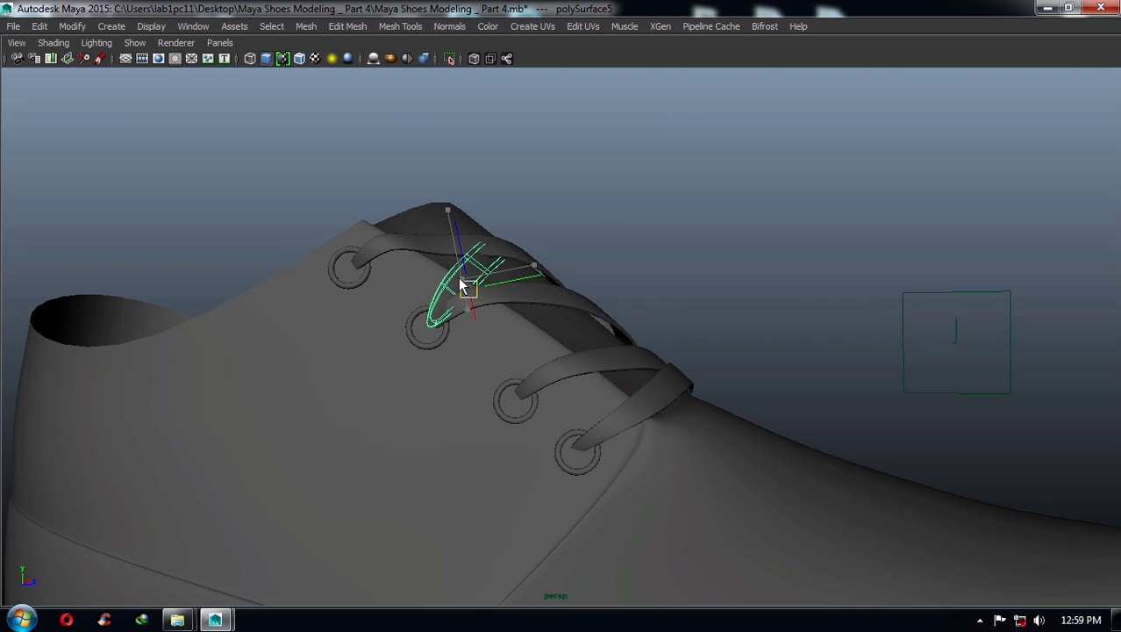
pyautogui.press('w')
pyautogui.moveTo(465, 286)
pyautogui.keyDown('alt'); pyautogui.mouseDown()
pyautogui.moveTo(500, 327)
pyautogui.moveTo(487, 304)
pyautogui.moveTo(571, 298)
pyautogui.moveTo(520, 282)
pyautogui.moveTo(608, 281)
pyautogui.moveTo(633, 296)
pyautogui.moveTo(555, 209)
pyautogui.moveTo(680, 294)
pyautogui.moveTo(699, 279)
pyautogui.moveTo(696, 228)
pyautogui.moveTo(581, 263)
pyautogui.moveTo(694, 338)
pyautogui.mouseUp(); pyautogui.keyUp('alt')
pyautogui.click(554, 209)
pyautogui.click(622, 287)
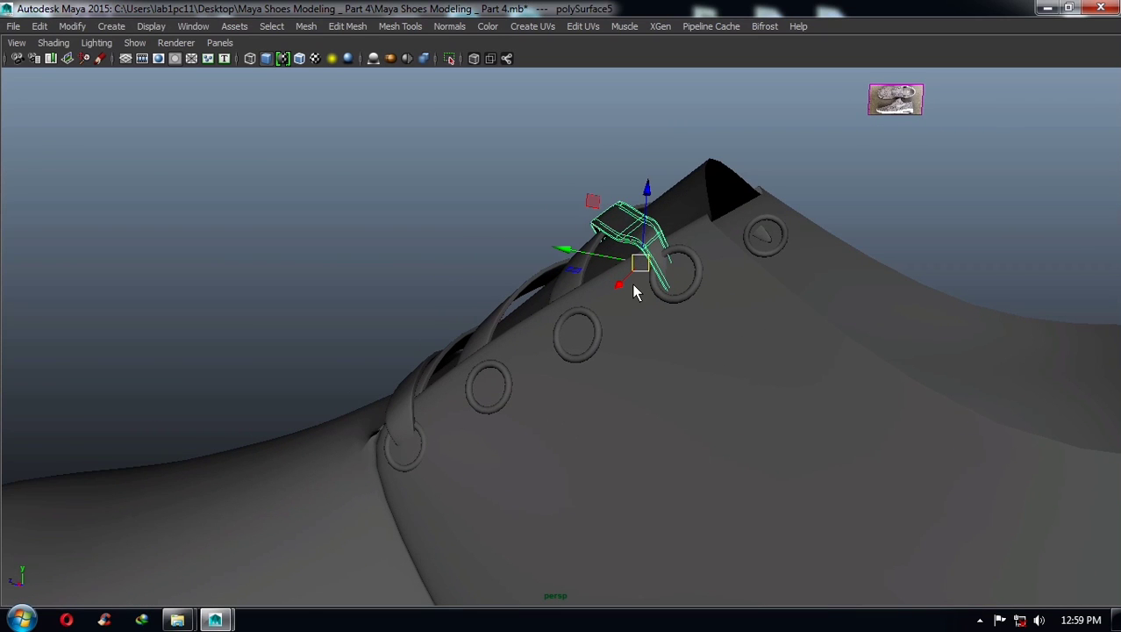
# - Rotate the lace-tip vertices toward the eyelet, then turn smooth preview back on
pyautogui.moveTo(634, 293)
pyautogui.keyDown('alt'); pyautogui.mouseDown()
pyautogui.moveTo(696, 282)
pyautogui.moveTo(729, 250)
pyautogui.mouseUp(); pyautogui.keyUp('alt')
pyautogui.moveTo(729, 250); pyautogui.dragTo(715, 210, button='right')
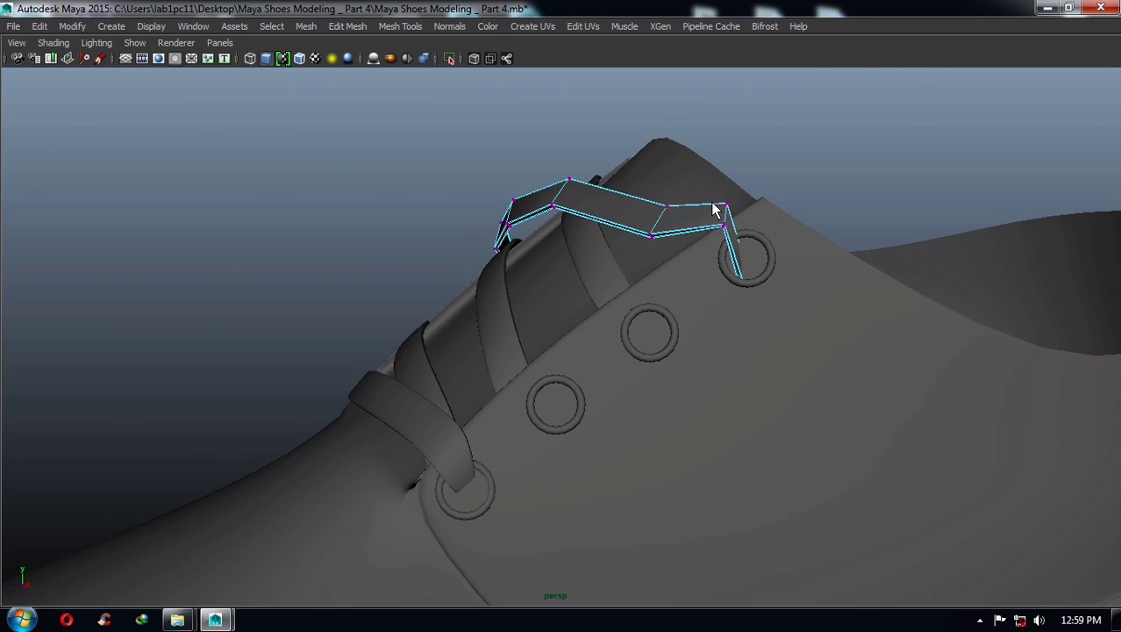
pyautogui.moveTo(745, 249)
pyautogui.mouseDown()
pyautogui.moveTo(662, 256)
pyautogui.moveTo(740, 238)
pyautogui.moveTo(746, 226)
pyautogui.mouseUp()
pyautogui.press('e')
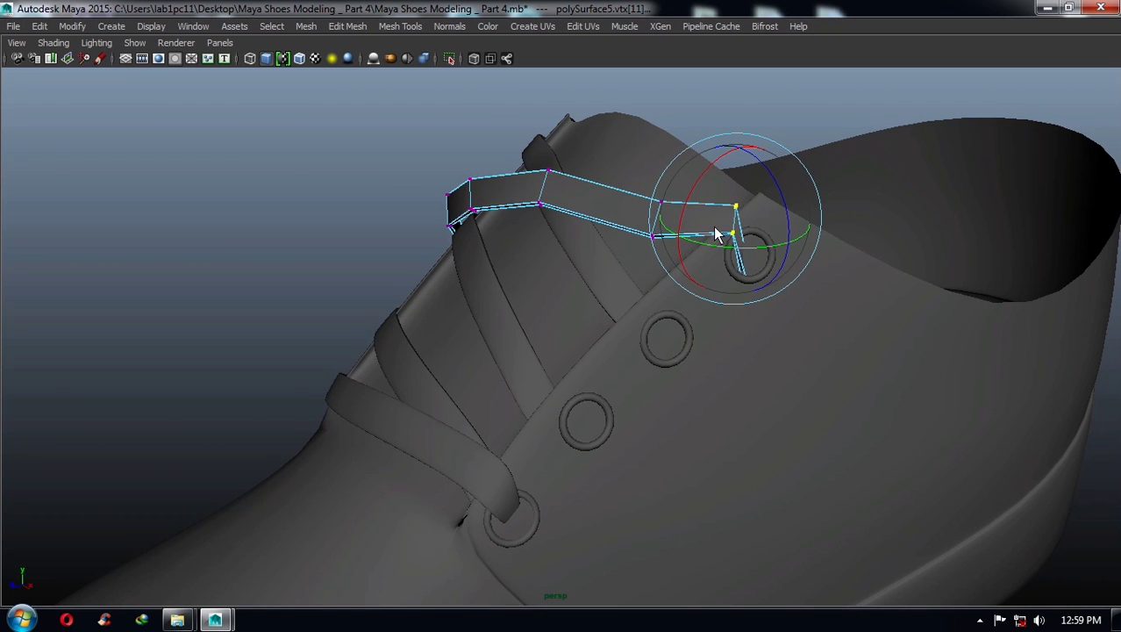
pyautogui.moveTo(757, 275); pyautogui.dragTo(754, 272)
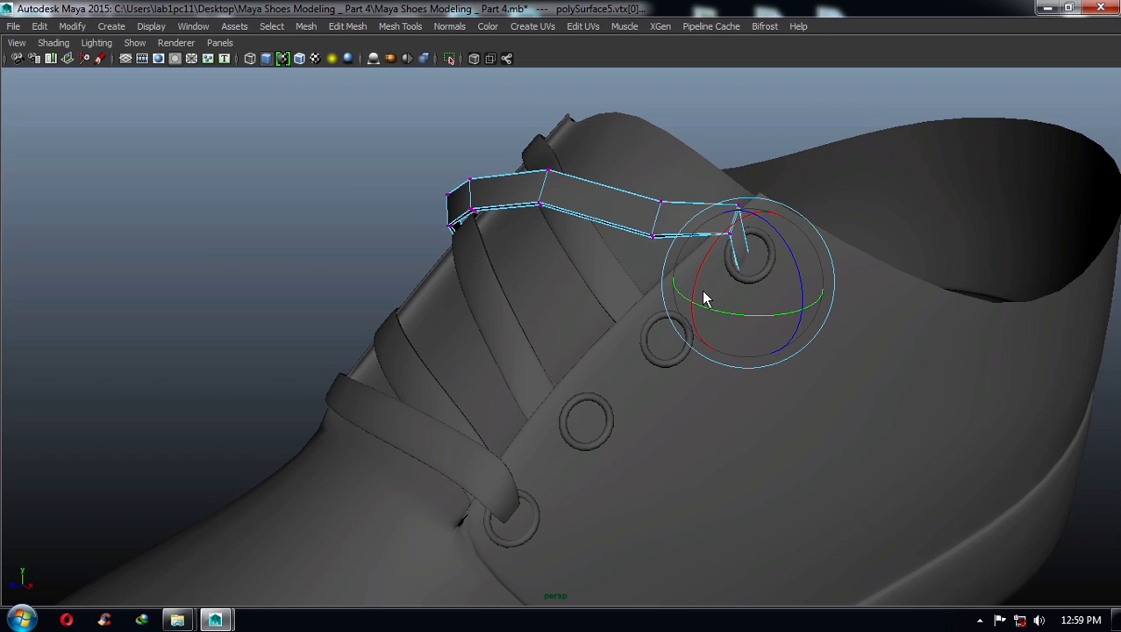
pyautogui.moveTo(704, 296)
pyautogui.keyDown('alt'); pyautogui.mouseDown()
pyautogui.moveTo(661, 283)
pyautogui.moveTo(675, 353)
pyautogui.moveTo(723, 364)
pyautogui.moveTo(751, 353)
pyautogui.moveTo(813, 255)
pyautogui.moveTo(811, 274)
pyautogui.moveTo(810, 235)
pyautogui.moveTo(888, 223)
pyautogui.mouseUp(); pyautogui.keyUp('alt')
pyautogui.press('3')
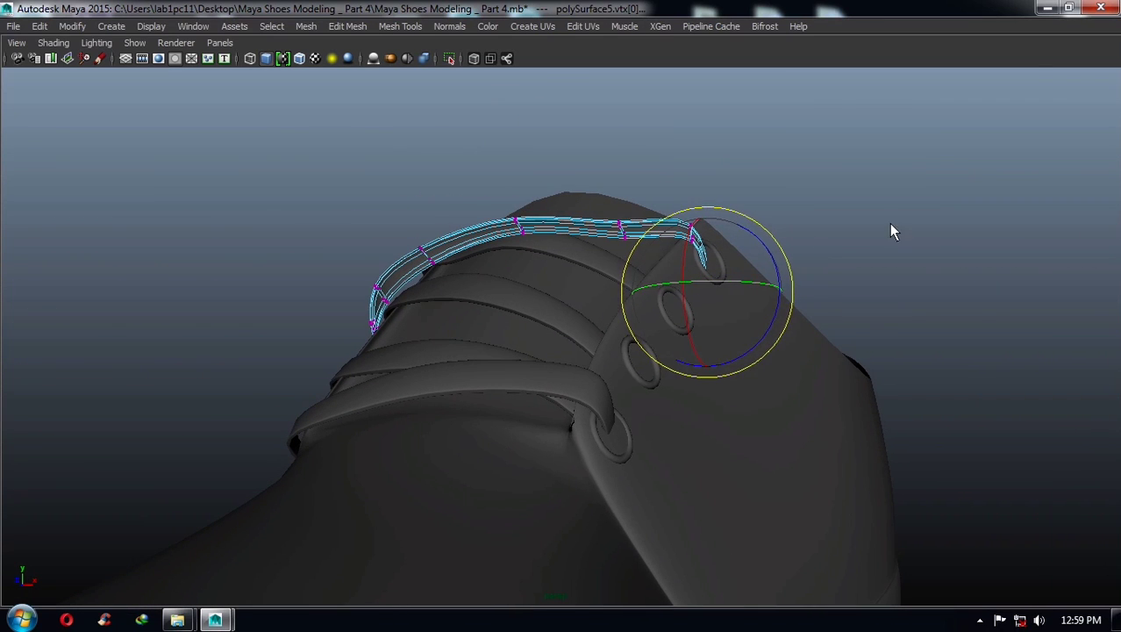
pyautogui.click(671, 242)
pyautogui.moveTo(671, 242); pyautogui.dragTo(708, 200, button='right')
pyautogui.moveTo(708, 200)
pyautogui.keyDown('alt'); pyautogui.mouseDown()
pyautogui.moveTo(736, 256)
pyautogui.moveTo(676, 272)
pyautogui.moveTo(753, 296)
pyautogui.moveTo(768, 258)
pyautogui.moveTo(711, 243)
pyautogui.mouseUp(); pyautogui.keyUp('alt')
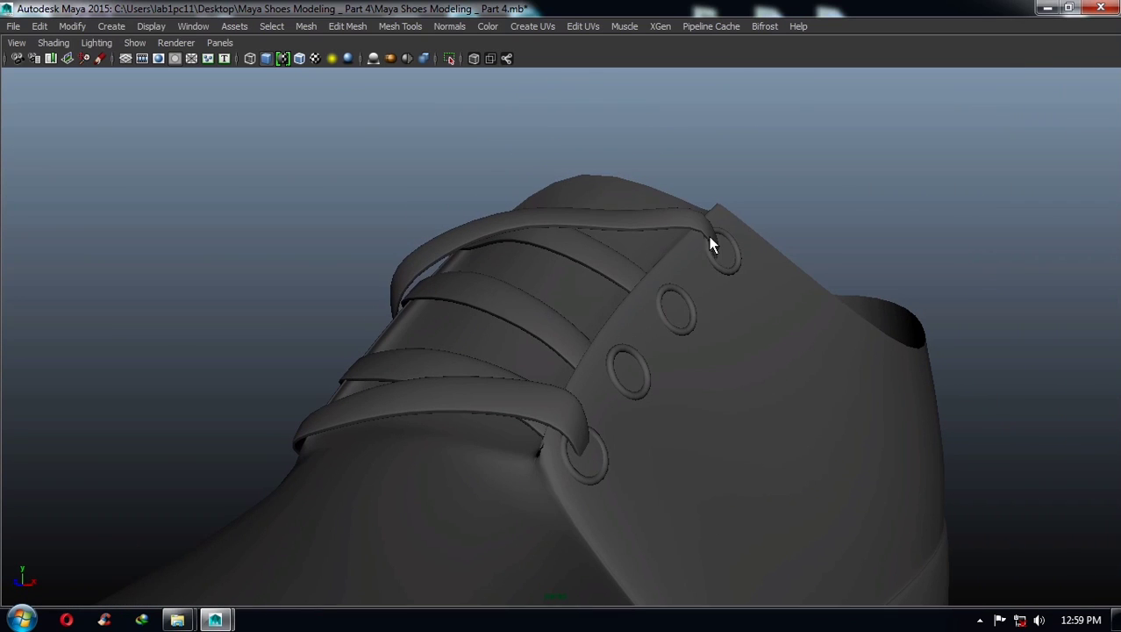
# - Select the top lace's end vertices and tilt them down into its eyelet
pyautogui.click(711, 245)
pyautogui.press('F8')
pyautogui.moveTo(788, 295); pyautogui.dragTo(687, 246)
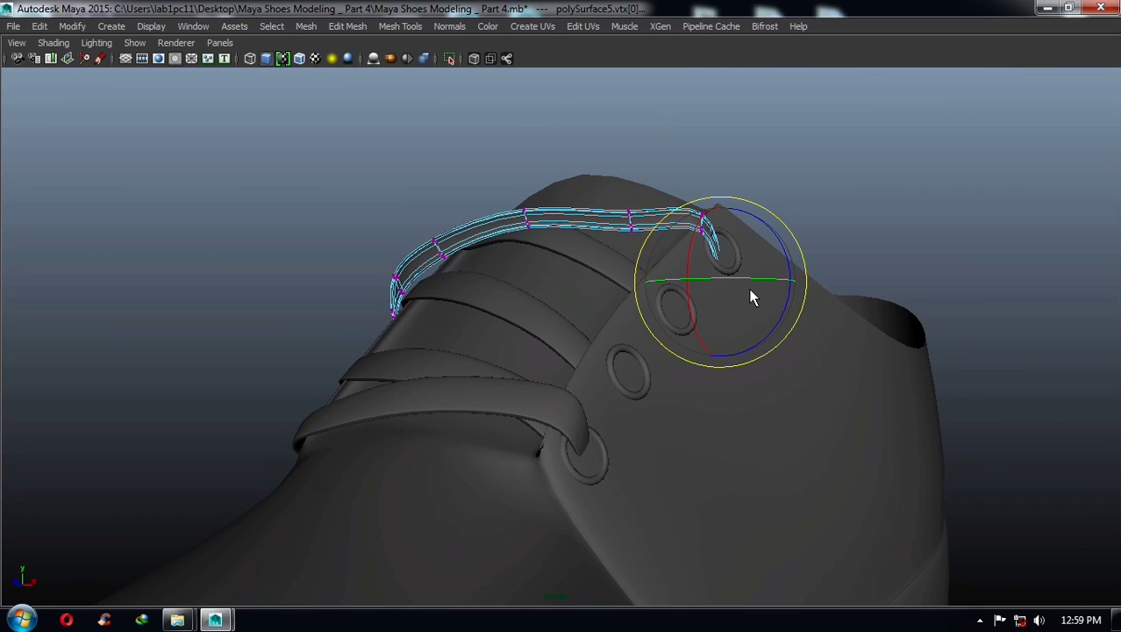
pyautogui.press('w')
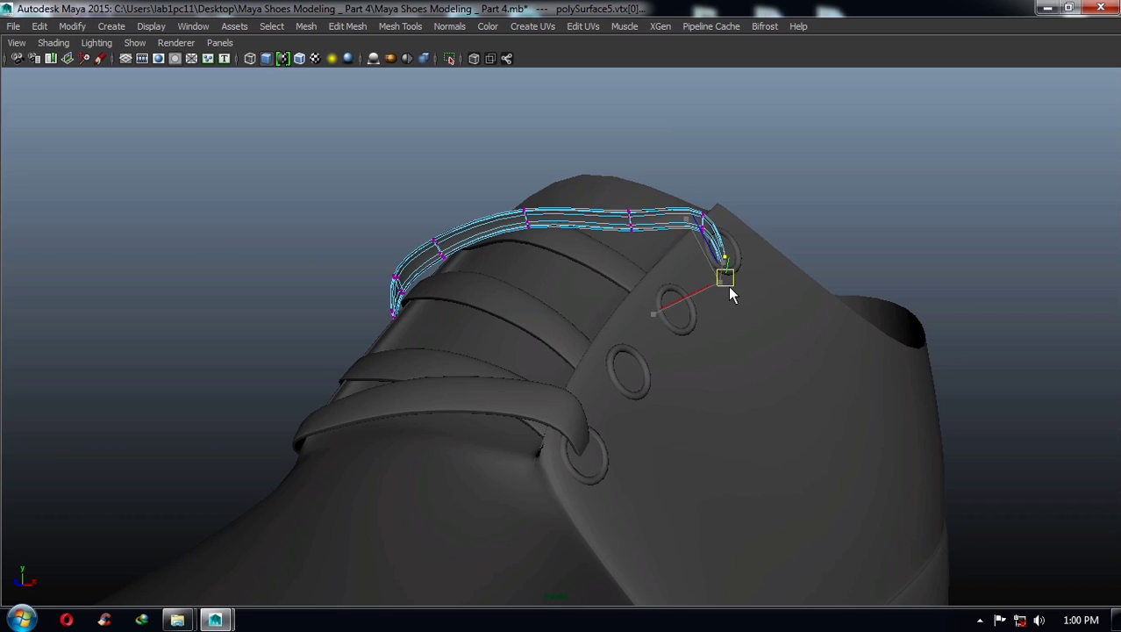
pyautogui.moveTo(728, 285)
pyautogui.keyDown('alt'); pyautogui.mouseDown()
pyautogui.moveTo(811, 294)
pyautogui.moveTo(701, 281)
pyautogui.moveTo(489, 326)
pyautogui.moveTo(531, 310)
pyautogui.moveTo(421, 300)
pyautogui.moveTo(432, 274)
pyautogui.mouseUp(); pyautogui.keyUp('alt')
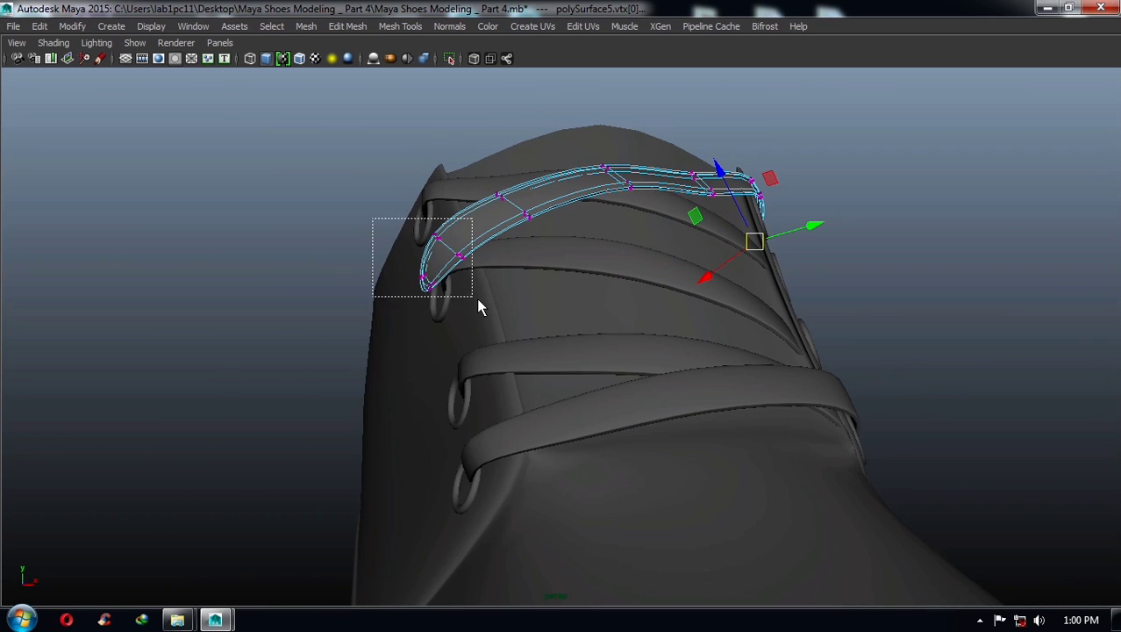
pyautogui.moveTo(373, 218); pyautogui.dragTo(479, 305)
pyautogui.moveTo(479, 306)
pyautogui.keyDown('alt'); pyautogui.mouseDown()
pyautogui.moveTo(583, 313)
pyautogui.moveTo(646, 300)
pyautogui.moveTo(640, 268)
pyautogui.moveTo(610, 226)
pyautogui.moveTo(561, 311)
pyautogui.mouseUp(); pyautogui.keyUp('alt')
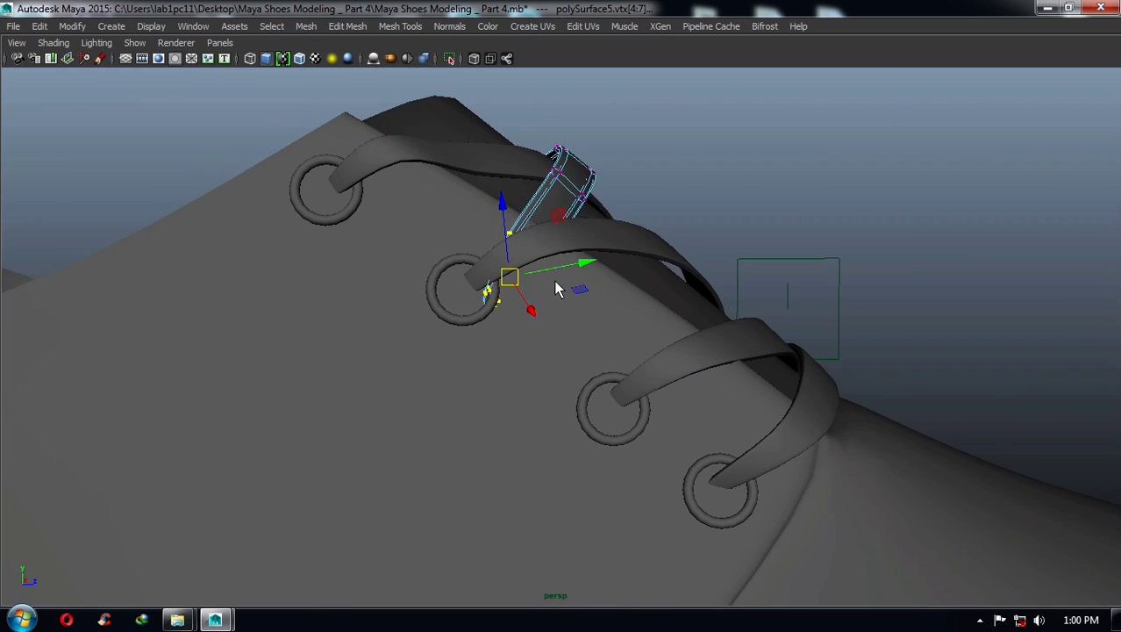
pyautogui.press('e')
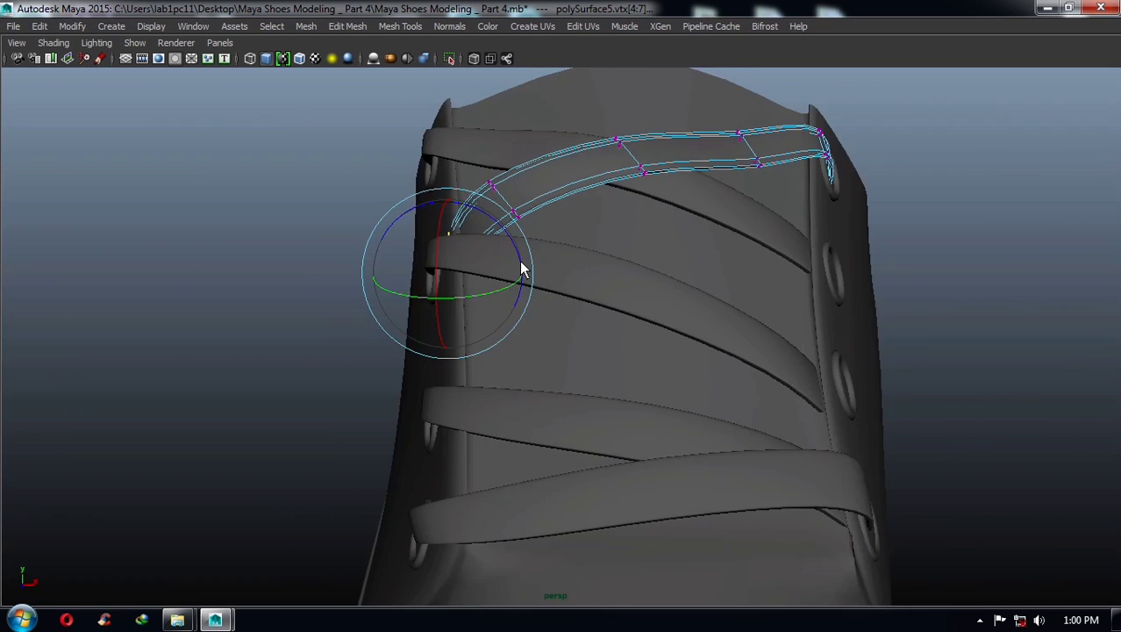
pyautogui.moveTo(520, 267)
pyautogui.keyDown('alt'); pyautogui.mouseDown()
pyautogui.moveTo(539, 230)
pyautogui.moveTo(466, 151)
pyautogui.mouseUp(); pyautogui.keyUp('alt')
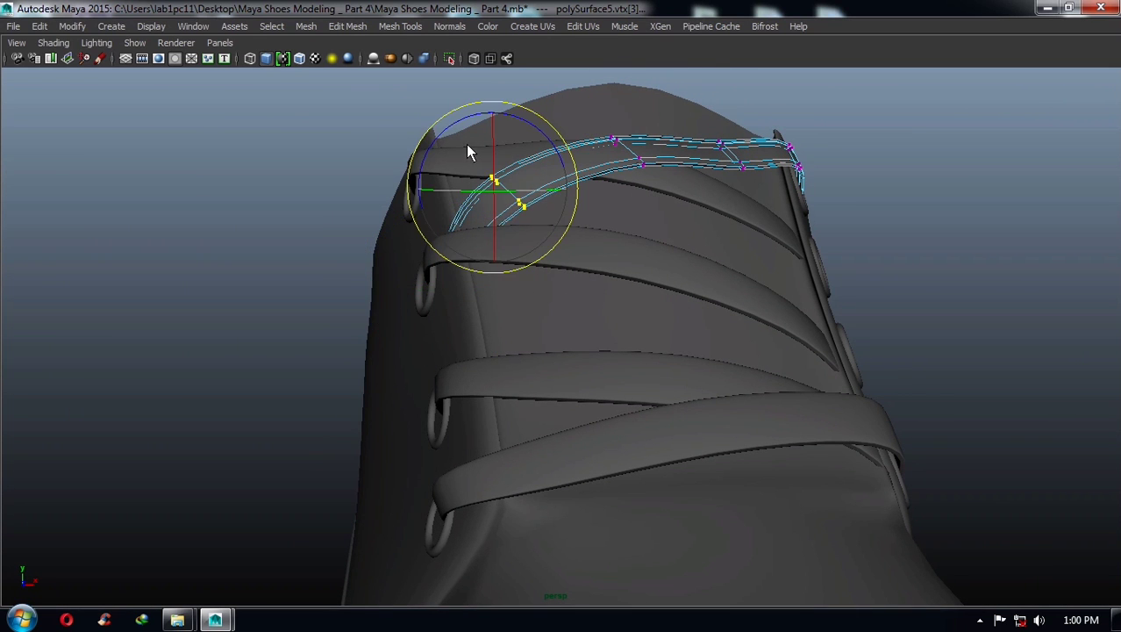
pyautogui.press('w')
pyautogui.moveTo(593, 268)
pyautogui.keyDown('alt'); pyautogui.mouseDown()
pyautogui.moveTo(708, 258)
pyautogui.moveTo(591, 218)
pyautogui.moveTo(569, 237)
pyautogui.moveTo(571, 250)
pyautogui.mouseUp(); pyautogui.keyUp('alt')
pyautogui.moveTo(420, 275)
pyautogui.keyDown('alt'); pyautogui.mouseDown()
pyautogui.moveTo(658, 233)
pyautogui.moveTo(602, 175)
pyautogui.moveTo(680, 239)
pyautogui.mouseUp(); pyautogui.keyUp('alt')
pyautogui.click(605, 200)
# - Rotate the diagonal lace's vertices near the lower eyelet into place
pyautogui.click(871, 161)
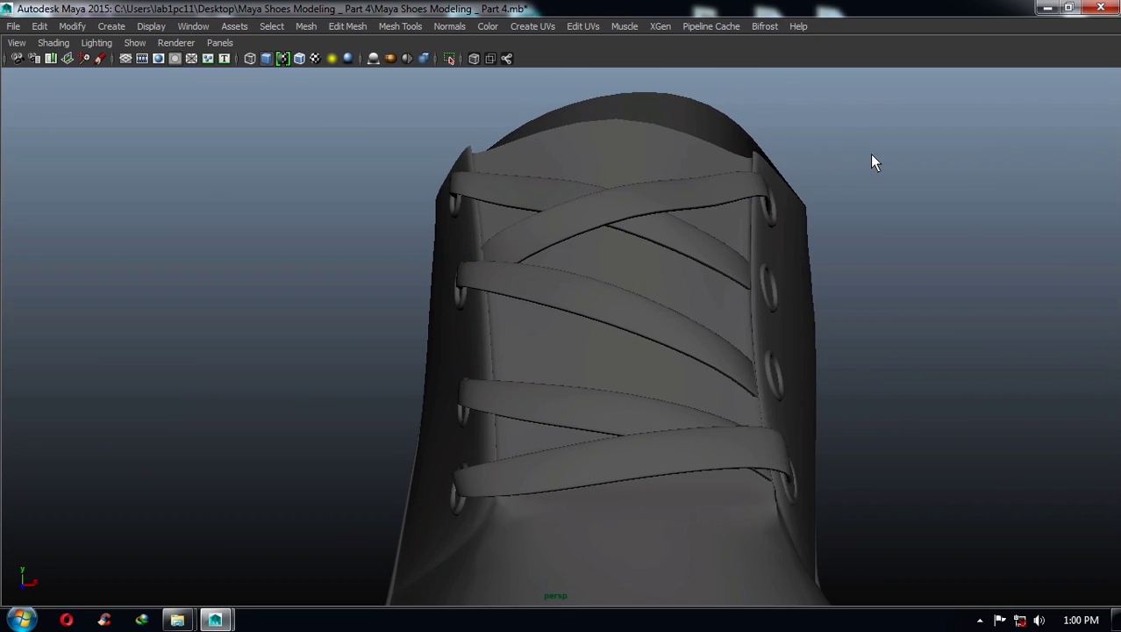
pyautogui.moveTo(873, 162)
pyautogui.keyDown('alt'); pyautogui.mouseDown()
pyautogui.moveTo(703, 243)
pyautogui.moveTo(728, 264)
pyautogui.mouseUp(); pyautogui.keyUp('alt')
pyautogui.keyDown('alt'); pyautogui.moveTo(729, 264); pyautogui.dragTo(766, 368, button='right'); pyautogui.keyUp('alt')
pyautogui.keyDown('alt'); pyautogui.moveTo(766, 369); pyautogui.dragTo(517, 287); pyautogui.keyUp('alt')
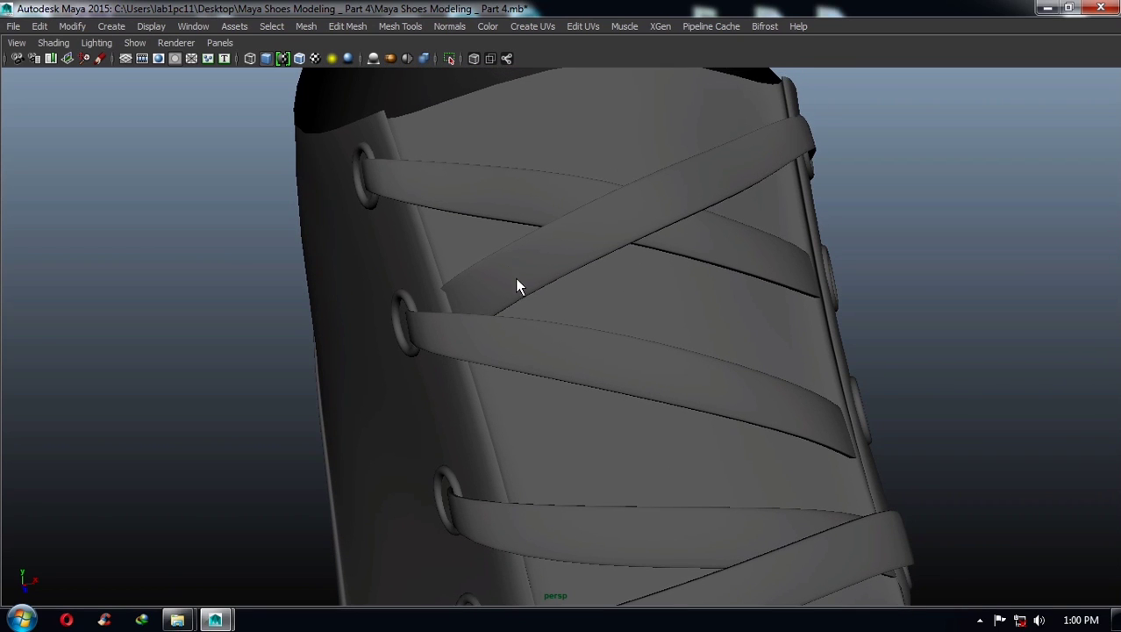
pyautogui.click(516, 287)
pyautogui.press('F9')
pyautogui.moveTo(405, 328)
pyautogui.mouseDown()
pyautogui.moveTo(466, 394)
pyautogui.moveTo(416, 343)
pyautogui.mouseUp()
pyautogui.press('e')
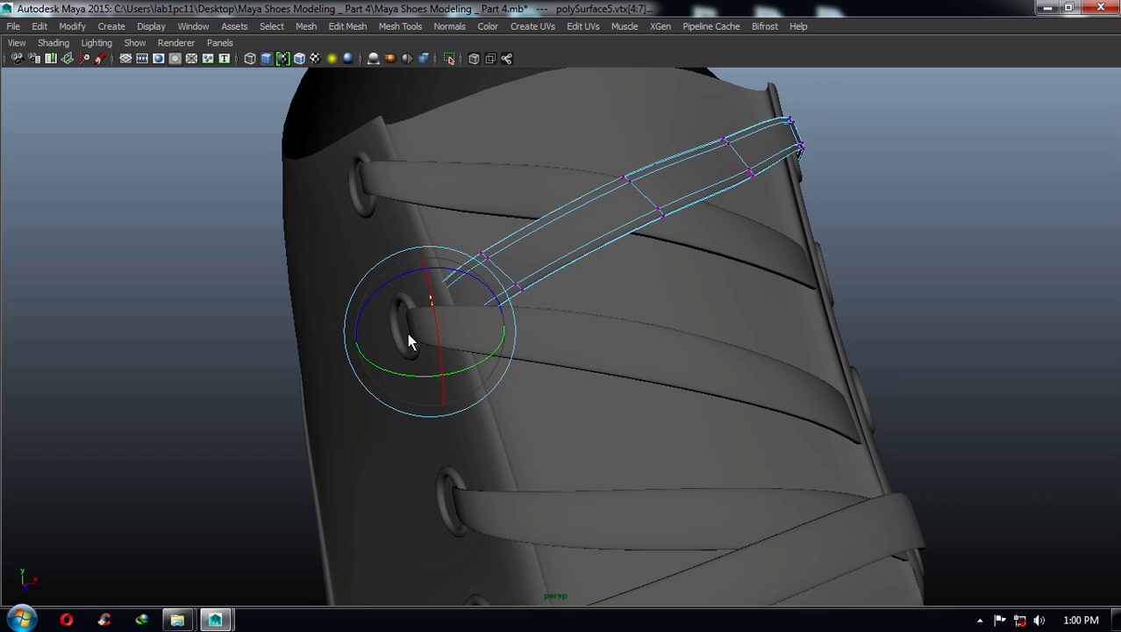
pyautogui.press('F8')
pyautogui.moveTo(951, 191)
pyautogui.keyDown('alt'); pyautogui.mouseDown()
pyautogui.moveTo(678, 232)
pyautogui.moveTo(657, 284)
pyautogui.moveTo(637, 261)
pyautogui.moveTo(775, 253)
pyautogui.moveTo(816, 229)
pyautogui.mouseUp(); pyautogui.keyUp('alt')
pyautogui.click(637, 260)
pyautogui.press('w')
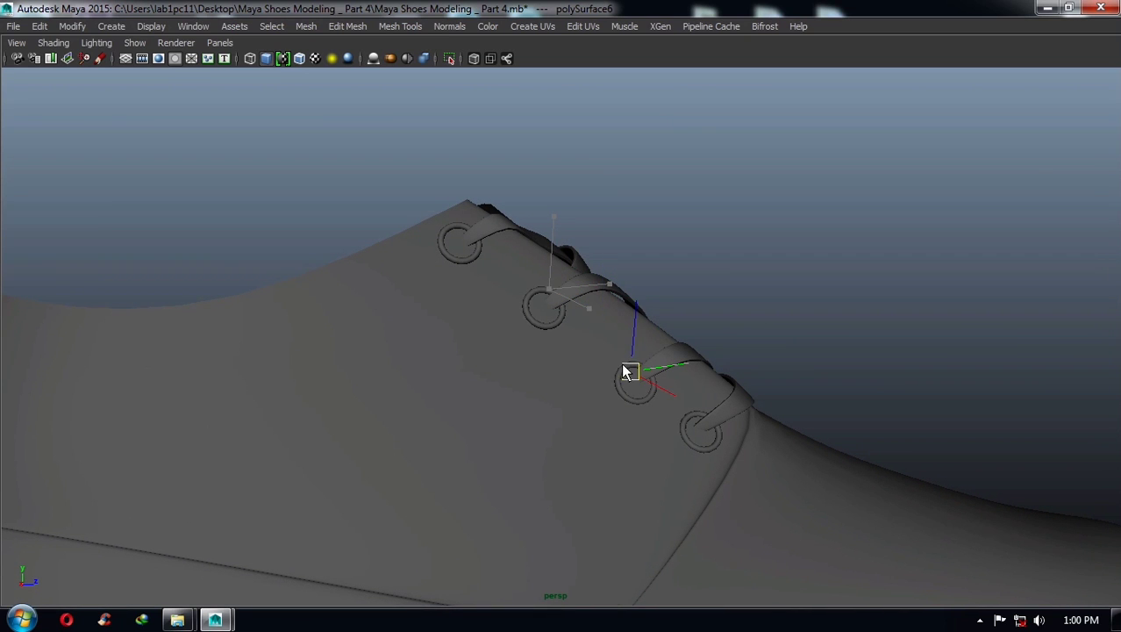
# - Undo the last lace move and slide the diagonal lace (polySurface6) down toward the lower eyelets
pyautogui.moveTo(630, 375)
pyautogui.keyDown('alt'); pyautogui.mouseDown()
pyautogui.moveTo(388, 446)
pyautogui.moveTo(508, 400)
pyautogui.moveTo(571, 318)
pyautogui.moveTo(549, 285)
pyautogui.moveTo(500, 316)
pyautogui.moveTo(529, 330)
pyautogui.moveTo(557, 285)
pyautogui.moveTo(493, 311)
pyautogui.moveTo(616, 333)
pyautogui.mouseUp(); pyautogui.keyUp('alt')
pyautogui.hotkey('ctrl', 'z')
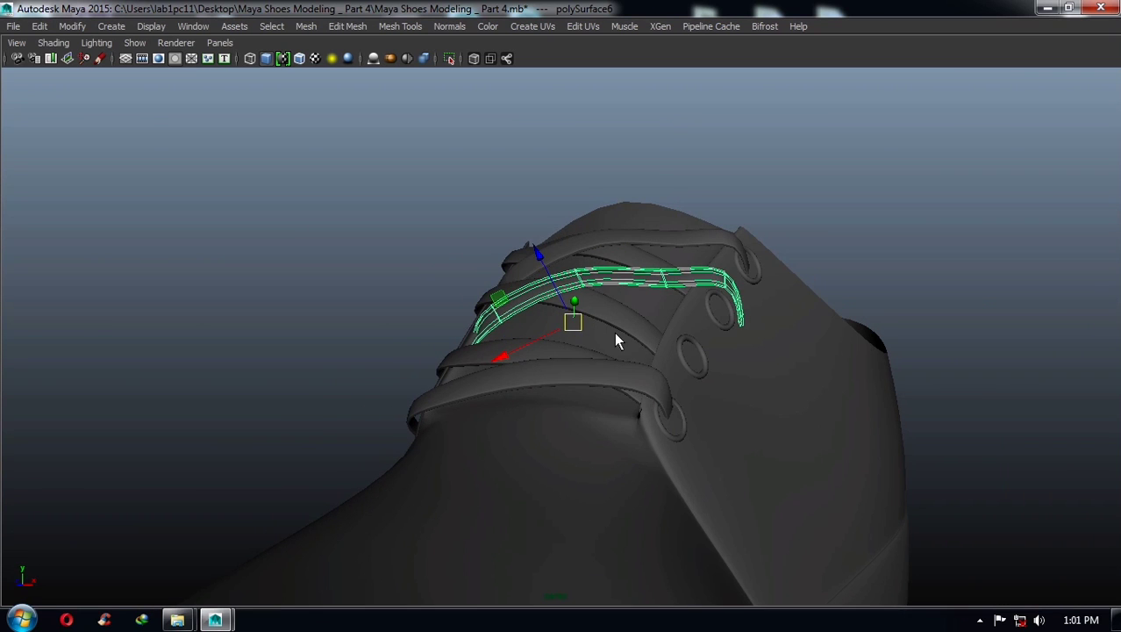
pyautogui.moveTo(497, 365); pyautogui.dragTo(474, 367)
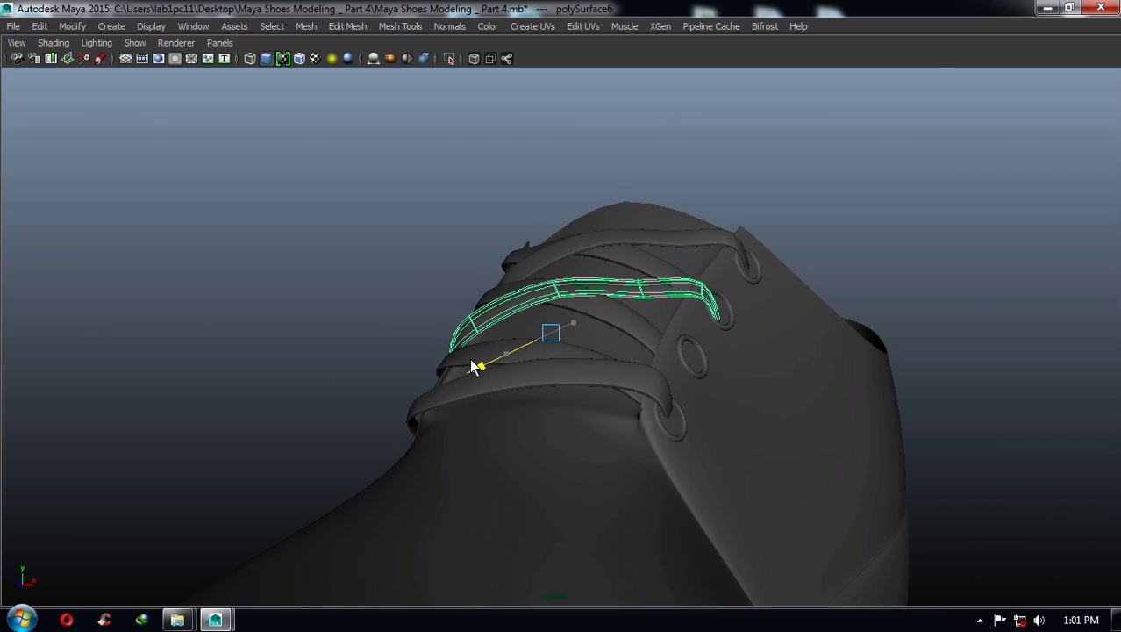
pyautogui.moveTo(597, 334)
pyautogui.keyDown('alt'); pyautogui.mouseDown()
pyautogui.moveTo(508, 344)
pyautogui.moveTo(500, 327)
pyautogui.mouseUp(); pyautogui.keyUp('alt')
pyautogui.click(499, 260)
pyautogui.moveTo(498, 260)
pyautogui.keyDown('alt'); pyautogui.mouseDown()
pyautogui.moveTo(686, 314)
pyautogui.moveTo(608, 343)
pyautogui.moveTo(551, 388)
pyautogui.moveTo(501, 300)
pyautogui.moveTo(584, 336)
pyautogui.moveTo(593, 373)
pyautogui.moveTo(548, 391)
pyautogui.mouseUp(); pyautogui.keyUp('alt')
pyautogui.click(588, 376)
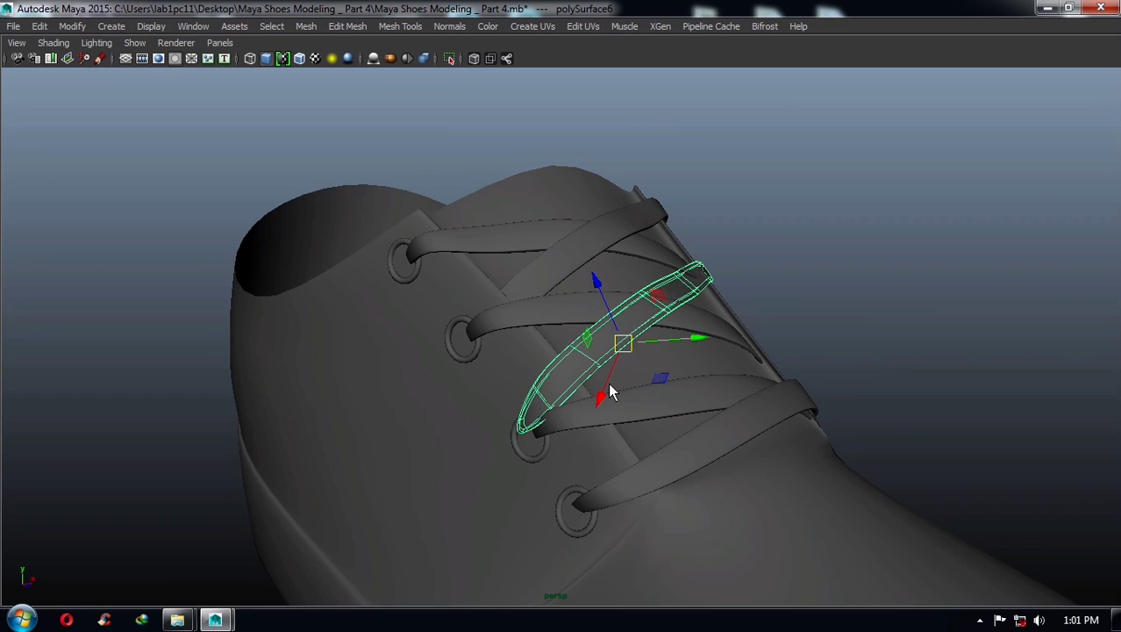
# - Shift the diagonal lace's end vertices sideways into the eyelet
pyautogui.moveTo(551, 399); pyautogui.dragTo(480, 395, button='right')
pyautogui.moveTo(564, 441); pyautogui.dragTo(465, 391)
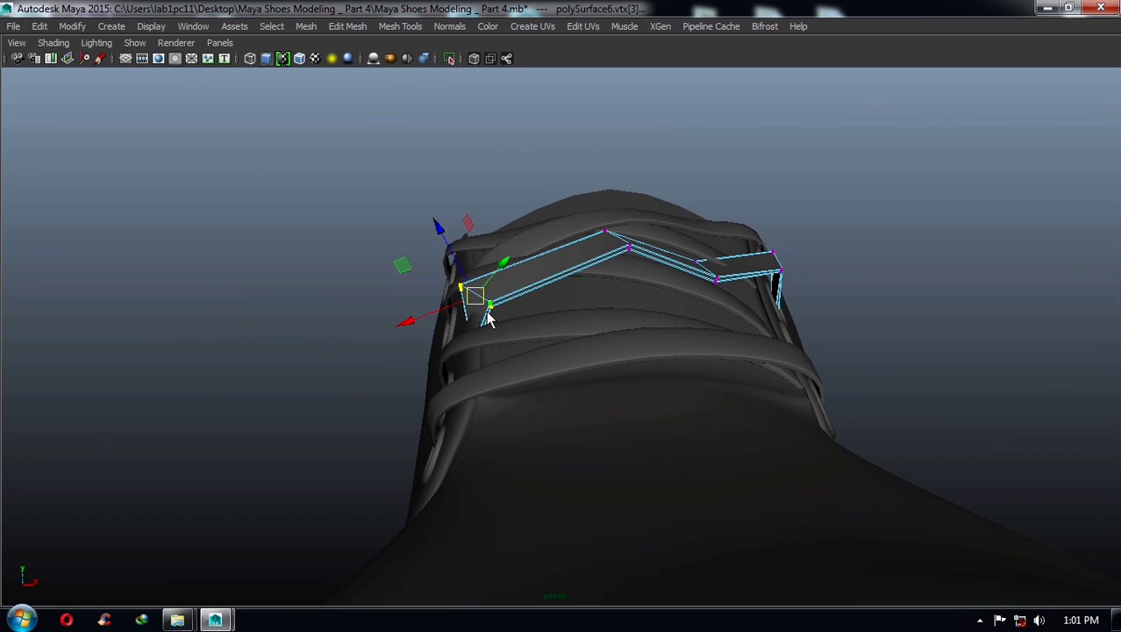
pyautogui.moveTo(489, 320); pyautogui.dragTo(877, 333)
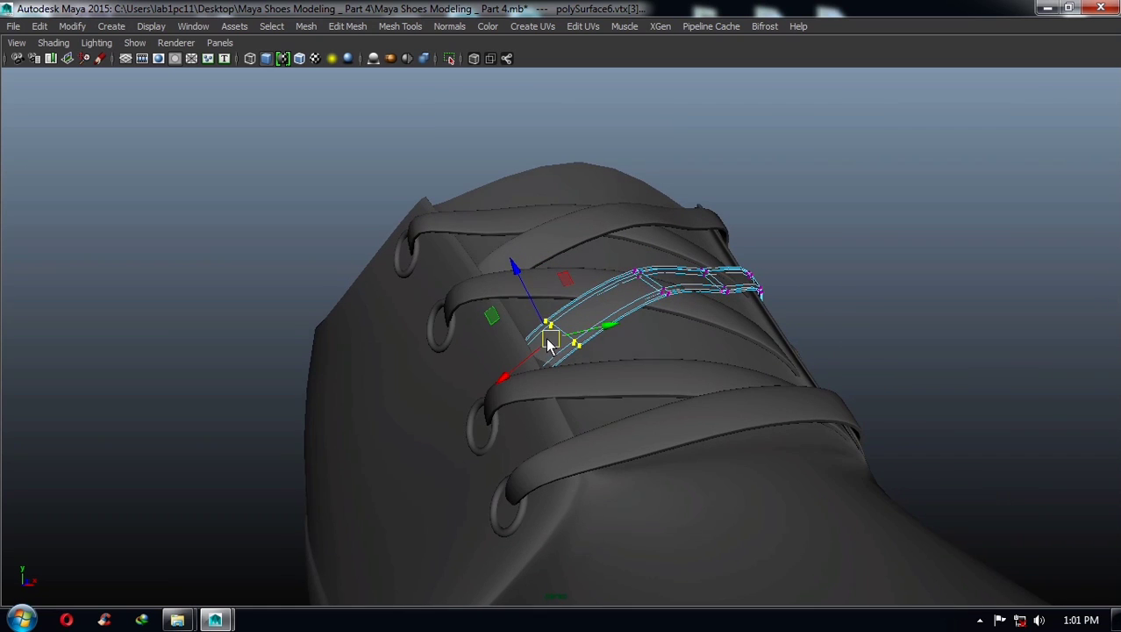
pyautogui.click(906, 333)
pyautogui.rightClick(650, 300)
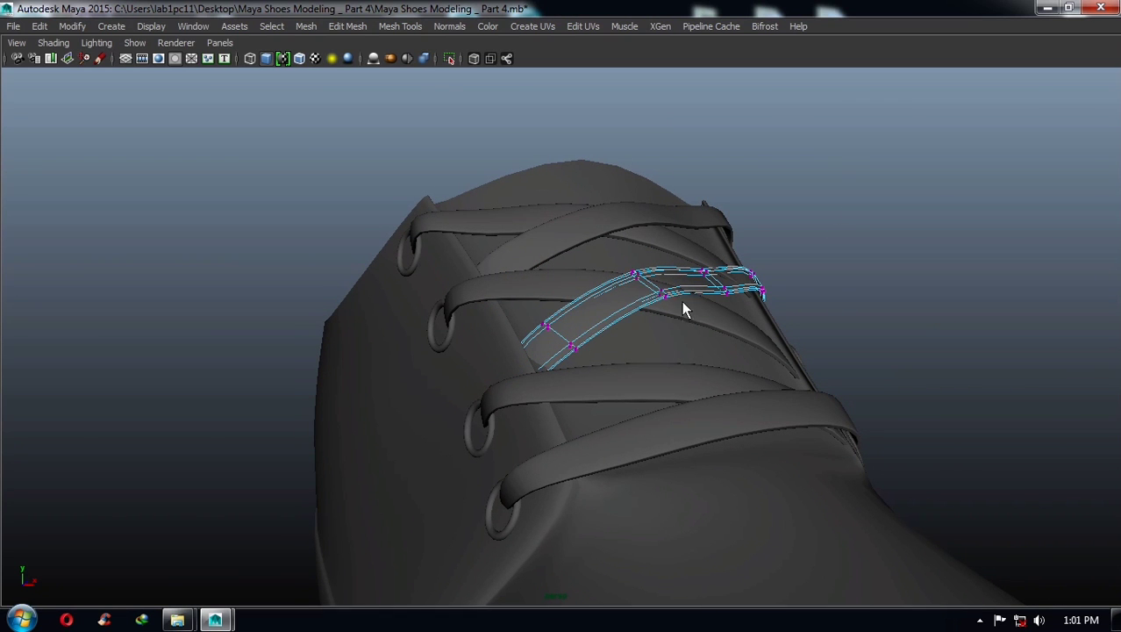
pyautogui.rightClick(682, 301)
pyautogui.keyDown('alt'); pyautogui.moveTo(857, 220); pyautogui.dragTo(621, 350); pyautogui.keyUp('alt')
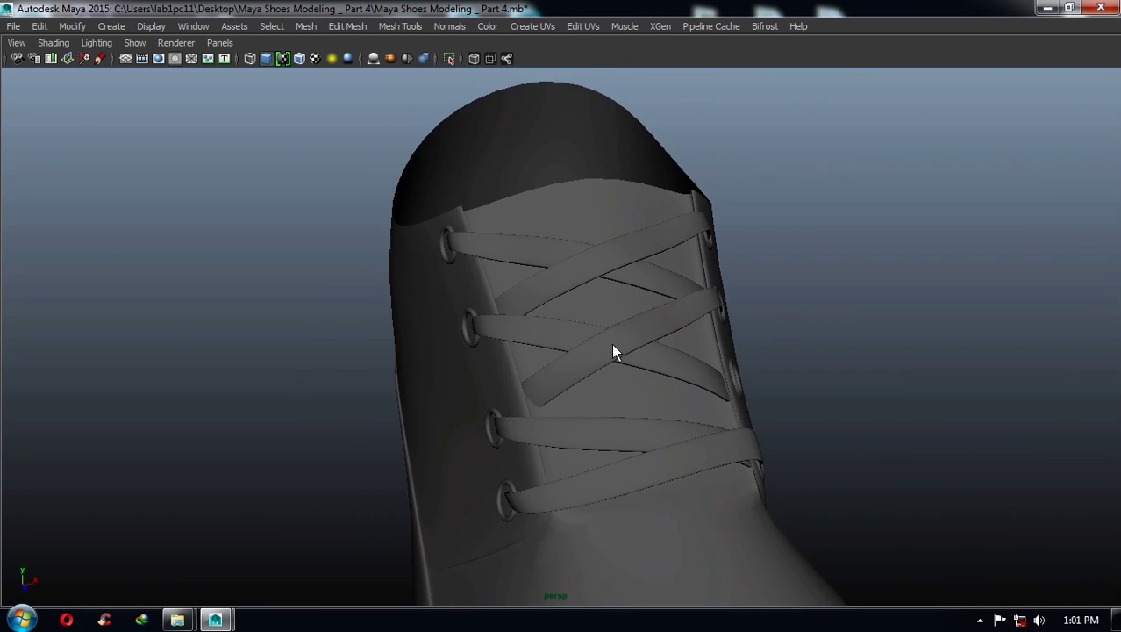
# - With X-Ray toggled on, pick and adjust the lace's far-end vertex, then return to object mode
pyautogui.click(614, 346)
pyautogui.moveTo(570, 395); pyautogui.dragTo(514, 397, button='right')
pyautogui.moveTo(513, 397)
pyautogui.keyDown('alt'); pyautogui.mouseDown()
pyautogui.moveTo(484, 438)
pyautogui.moveTo(473, 413)
pyautogui.mouseUp(); pyautogui.keyUp('alt')
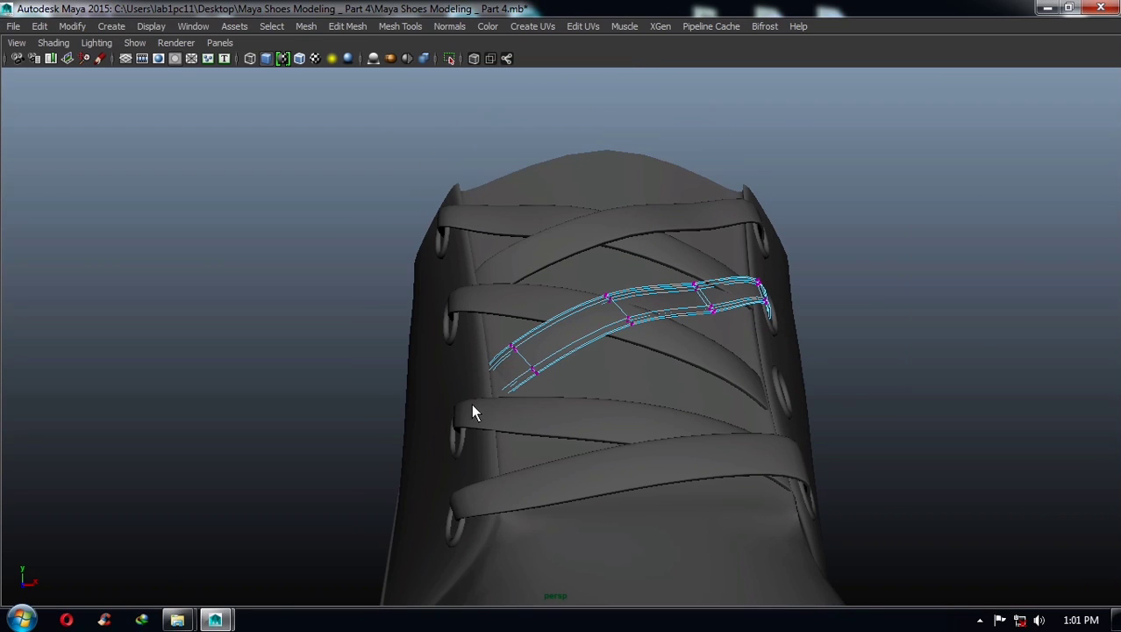
pyautogui.click(474, 58)
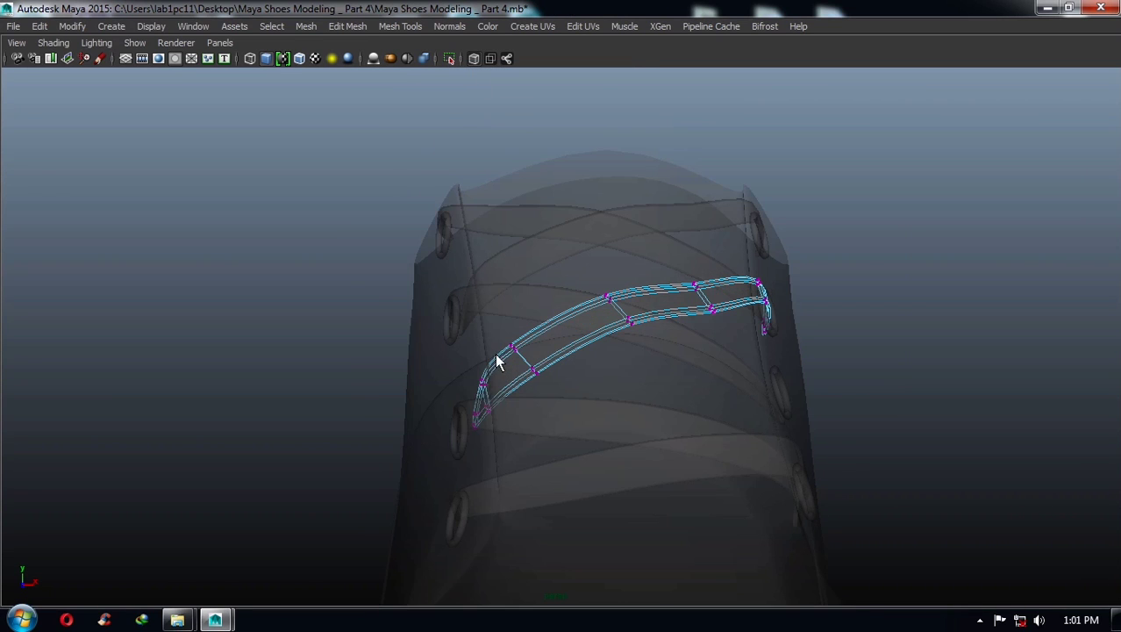
pyautogui.moveTo(477, 371); pyautogui.dragTo(513, 431)
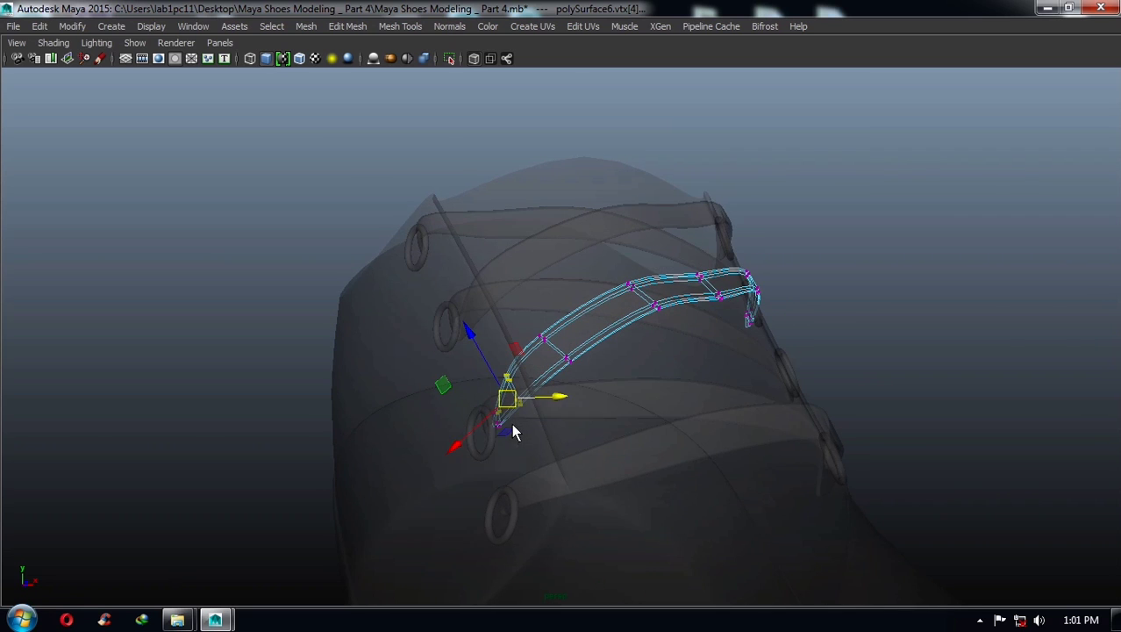
pyautogui.click(473, 58)
pyautogui.moveTo(508, 376)
pyautogui.keyDown('alt'); pyautogui.mouseDown()
pyautogui.moveTo(539, 430)
pyautogui.moveTo(443, 488)
pyautogui.moveTo(384, 489)
pyautogui.moveTo(420, 435)
pyautogui.moveTo(399, 348)
pyautogui.moveTo(526, 413)
pyautogui.moveTo(440, 380)
pyautogui.mouseUp(); pyautogui.keyUp('alt')
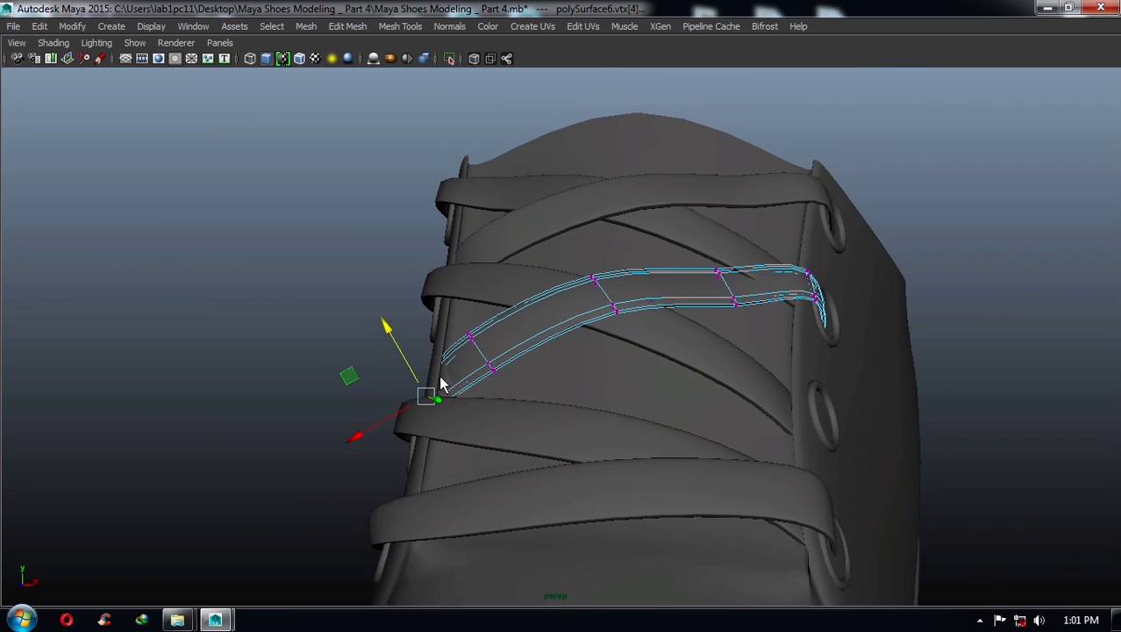
pyautogui.moveTo(625, 254); pyautogui.dragTo(709, 250, button='right')
pyautogui.moveTo(713, 248)
pyautogui.keyDown('alt'); pyautogui.mouseDown()
pyautogui.moveTo(952, 198)
pyautogui.moveTo(637, 301)
pyautogui.moveTo(553, 372)
pyautogui.moveTo(466, 362)
pyautogui.moveTo(414, 373)
pyautogui.moveTo(611, 391)
pyautogui.mouseUp(); pyautogui.keyUp('alt')
pyautogui.click(645, 311)
pyautogui.click(653, 324)
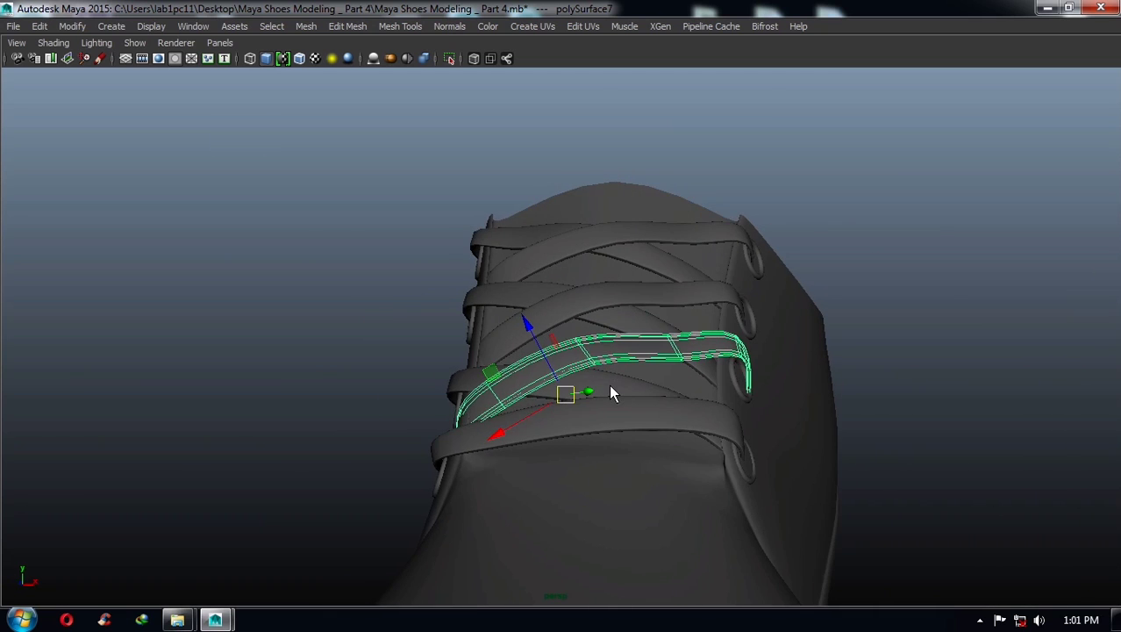
# - Nudge the lower lace into position and adjust an end vertex, then return to object mode
pyautogui.moveTo(678, 404)
pyautogui.keyDown('alt'); pyautogui.mouseDown()
pyautogui.moveTo(593, 345)
pyautogui.moveTo(668, 358)
pyautogui.moveTo(621, 379)
pyautogui.moveTo(497, 392)
pyautogui.mouseUp(); pyautogui.keyUp('alt')
pyautogui.moveTo(415, 389)
pyautogui.mouseDown()
pyautogui.moveTo(545, 421)
pyautogui.moveTo(545, 465)
pyautogui.moveTo(586, 490)
pyautogui.mouseUp()
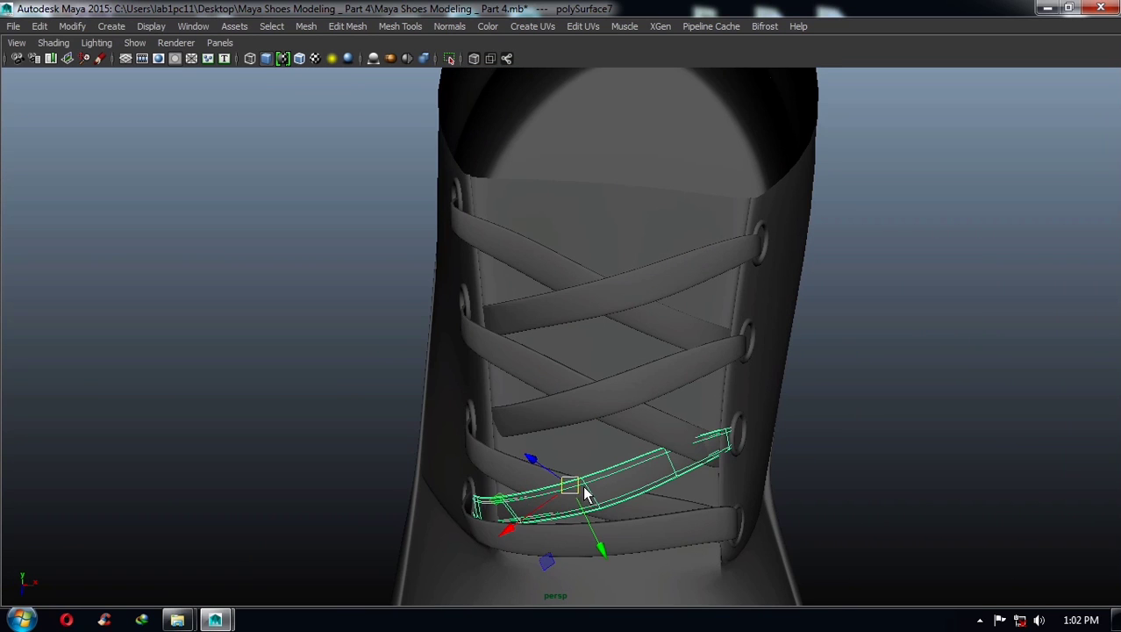
pyautogui.click(817, 465)
pyautogui.moveTo(817, 465)
pyautogui.keyDown('alt'); pyautogui.mouseDown()
pyautogui.moveTo(826, 400)
pyautogui.moveTo(856, 373)
pyautogui.moveTo(658, 381)
pyautogui.moveTo(675, 381)
pyautogui.mouseUp(); pyautogui.keyUp('alt')
pyautogui.click(671, 377)
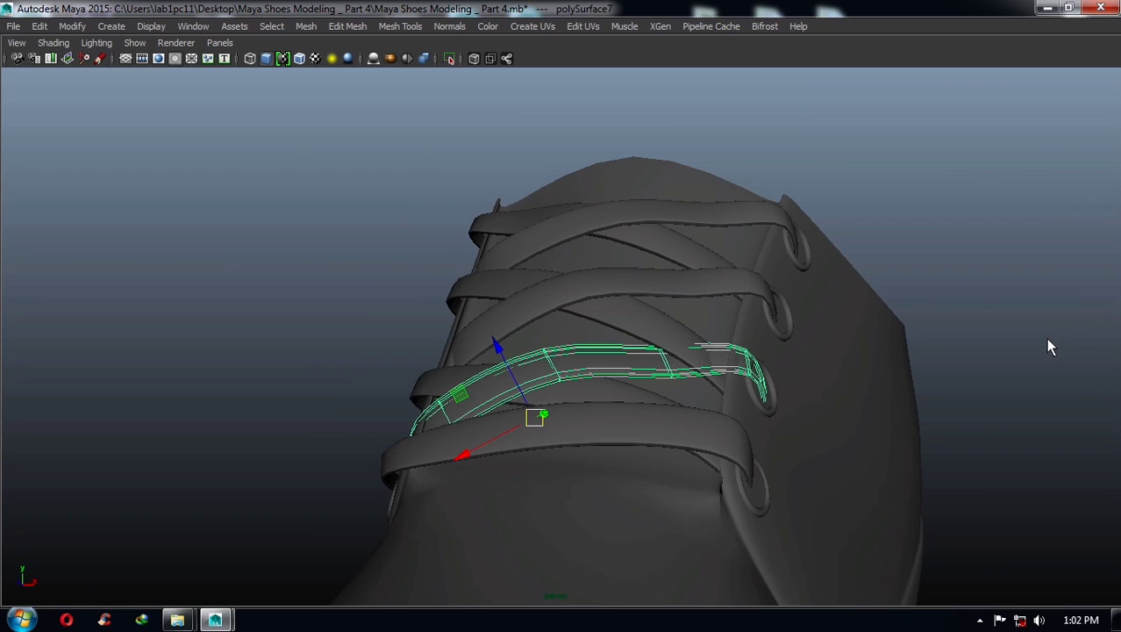
pyautogui.keyDown('alt'); pyautogui.moveTo(652, 334); pyautogui.dragTo(664, 323); pyautogui.keyUp('alt')
pyautogui.moveTo(664, 323)
pyautogui.mouseDown()
pyautogui.moveTo(704, 408)
pyautogui.moveTo(713, 313)
pyautogui.moveTo(693, 302)
pyautogui.moveTo(691, 281)
pyautogui.mouseUp()
pyautogui.click(949, 226)
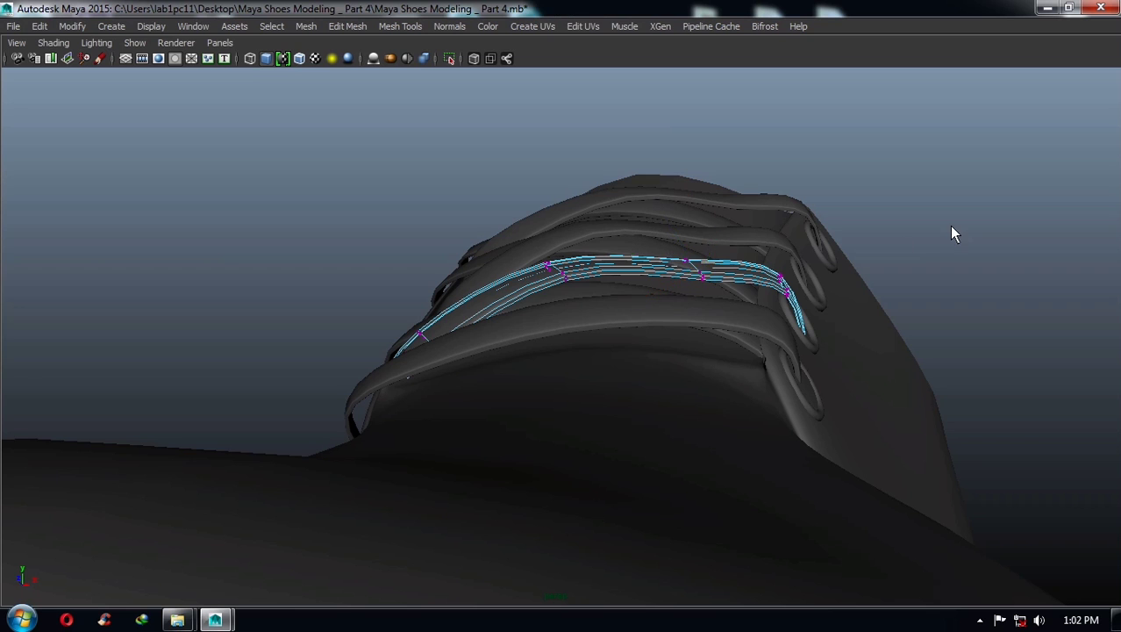
pyautogui.rightClick(717, 255)
pyautogui.click(789, 235)
# - Select another lace strip and touch up its end vertices over the eyelets
pyautogui.moveTo(932, 184)
pyautogui.keyDown('alt'); pyautogui.mouseDown()
pyautogui.moveTo(913, 293)
pyautogui.moveTo(535, 439)
pyautogui.moveTo(575, 376)
pyautogui.mouseUp(); pyautogui.keyUp('alt')
pyautogui.click(576, 375)
pyautogui.moveTo(265, 346); pyautogui.dragTo(303, 423, button='right')
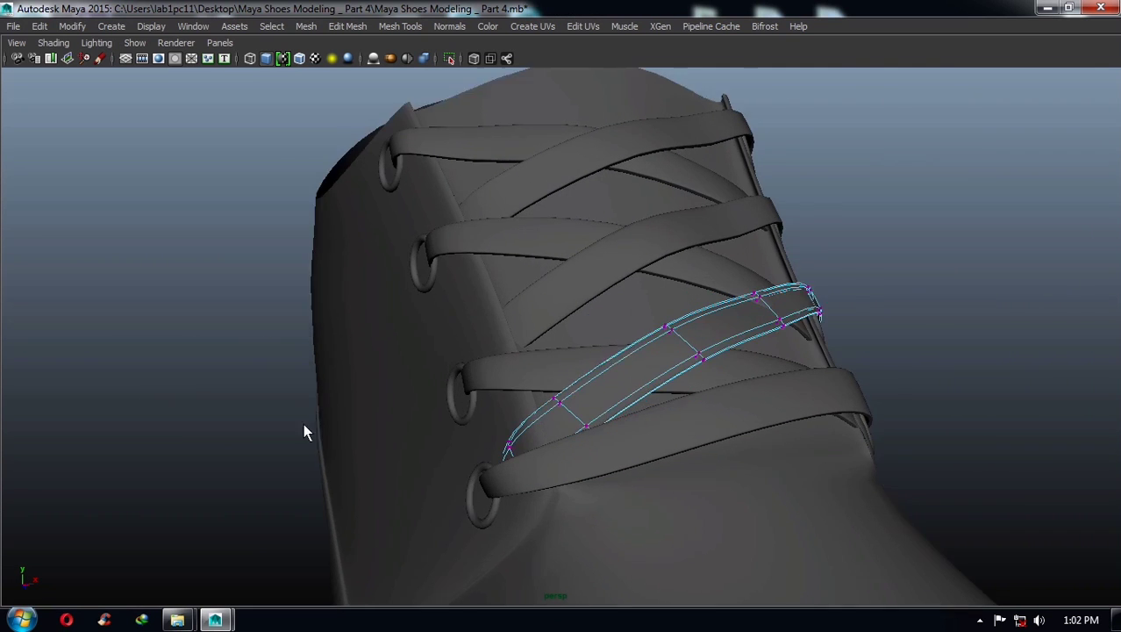
pyautogui.scroll(3, 447, 467)
pyautogui.moveTo(448, 467)
pyautogui.mouseDown()
pyautogui.moveTo(534, 563)
pyautogui.moveTo(508, 529)
pyautogui.moveTo(506, 542)
pyautogui.moveTo(456, 417)
pyautogui.mouseUp()
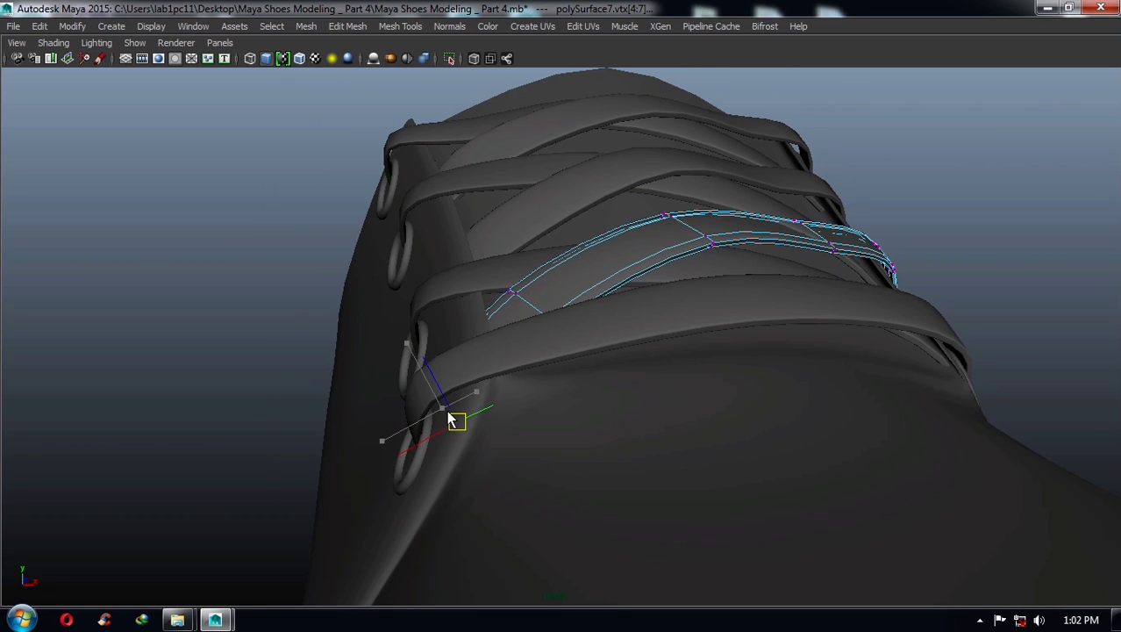
pyautogui.moveTo(597, 276); pyautogui.dragTo(671, 232, button='right')
pyautogui.moveTo(671, 233)
pyautogui.keyDown('alt'); pyautogui.mouseDown()
pyautogui.moveTo(891, 168)
pyautogui.moveTo(625, 240)
pyautogui.moveTo(892, 367)
pyautogui.moveTo(706, 418)
pyautogui.moveTo(776, 395)
pyautogui.moveTo(613, 418)
pyautogui.mouseUp(); pyautogui.keyUp('alt')
pyautogui.keyDown('alt'); pyautogui.moveTo(613, 417); pyautogui.dragTo(666, 449, button='right'); pyautogui.keyUp('alt')
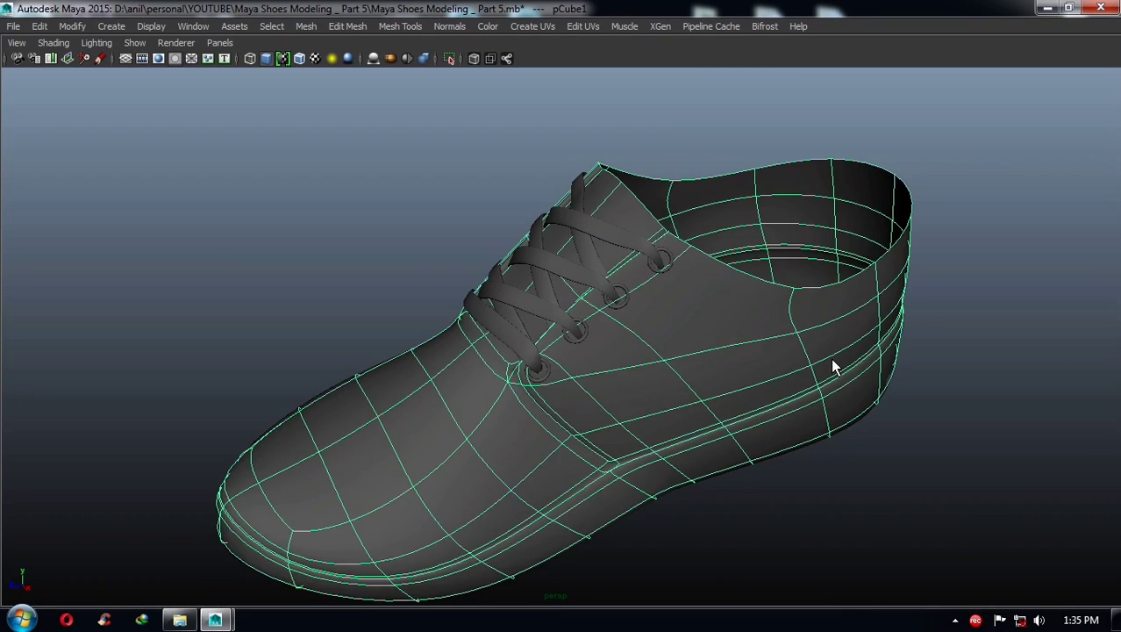
# - Add offset edge loops along the shoe's sole line, then restore the smooth preview
pyautogui.scroll(-3, 825, 367)
pyautogui.click(870, 378)
pyautogui.moveTo(767, 362)
pyautogui.keyDown('alt'); pyautogui.mouseDown()
pyautogui.moveTo(759, 351)
pyautogui.moveTo(662, 362)
pyautogui.mouseUp(); pyautogui.keyUp('alt')
pyautogui.click(731, 415)
pyautogui.press('1')
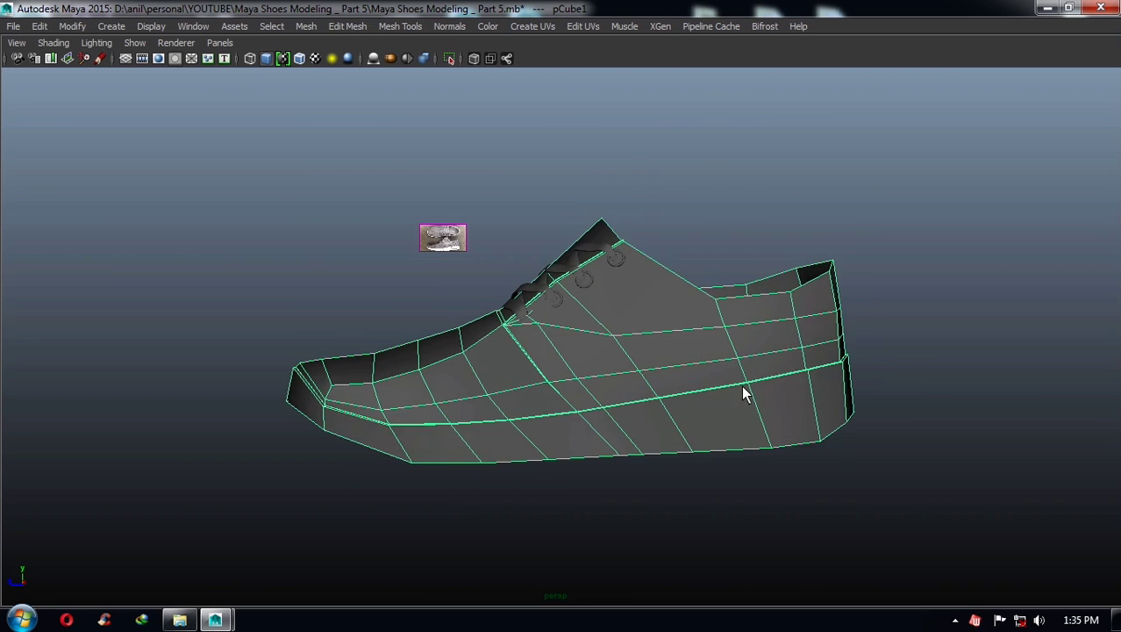
pyautogui.keyDown('alt'); pyautogui.moveTo(743, 393); pyautogui.dragTo(751, 366); pyautogui.keyUp('alt')
pyautogui.keyDown('shift'); pyautogui.moveTo(753, 244); pyautogui.dragTo(688, 320, button='right'); pyautogui.keyUp('shift')
pyautogui.keyDown('alt'); pyautogui.moveTo(664, 263); pyautogui.dragTo(501, 388); pyautogui.keyUp('alt')
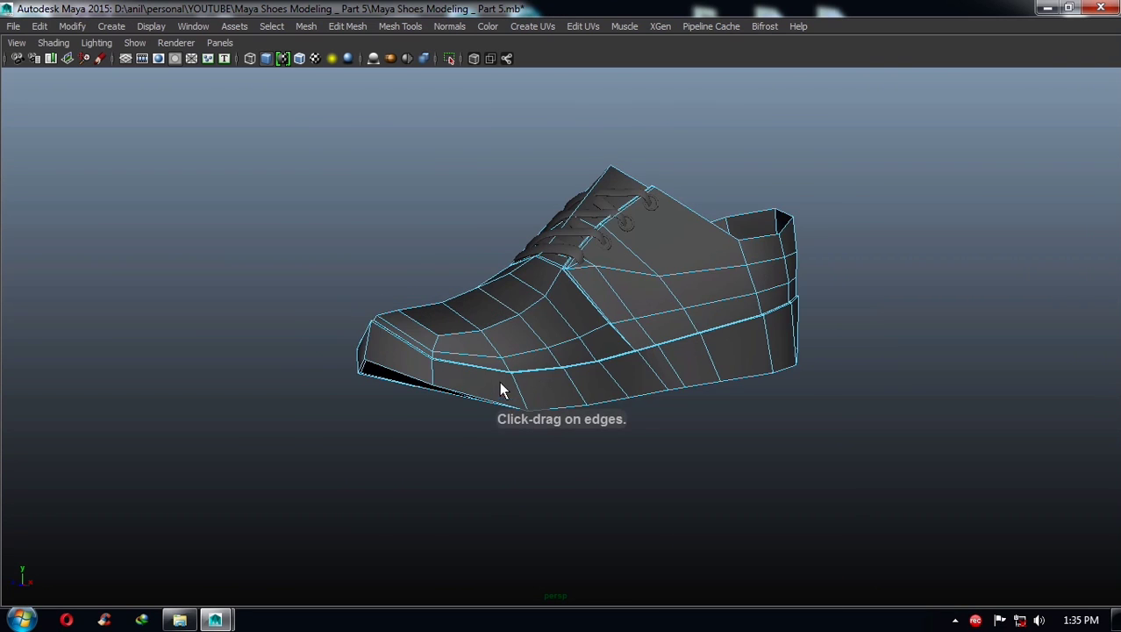
pyautogui.keyDown('alt'); pyautogui.moveTo(501, 388); pyautogui.dragTo(608, 439, button='right'); pyautogui.keyUp('alt')
pyautogui.moveTo(597, 437); pyautogui.dragTo(601, 432)
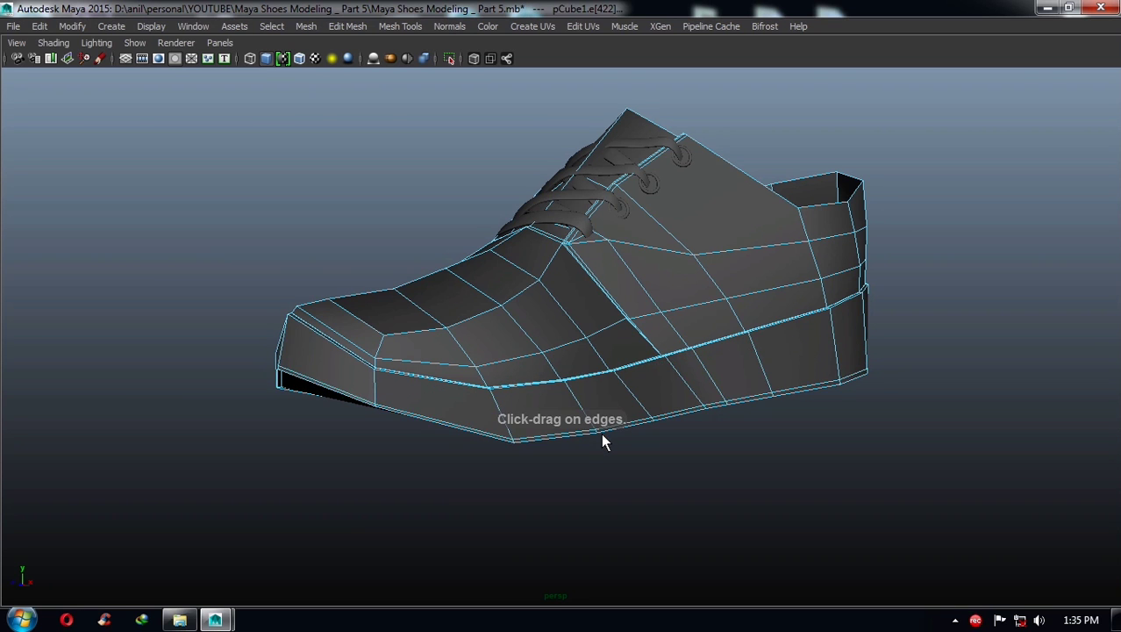
pyautogui.press('w')
pyautogui.press('3')
# - Extrude the collar opening's edge loop with thickness 0, offset 0 and 1 division
pyautogui.moveTo(692, 256); pyautogui.dragTo(736, 280, button='right')
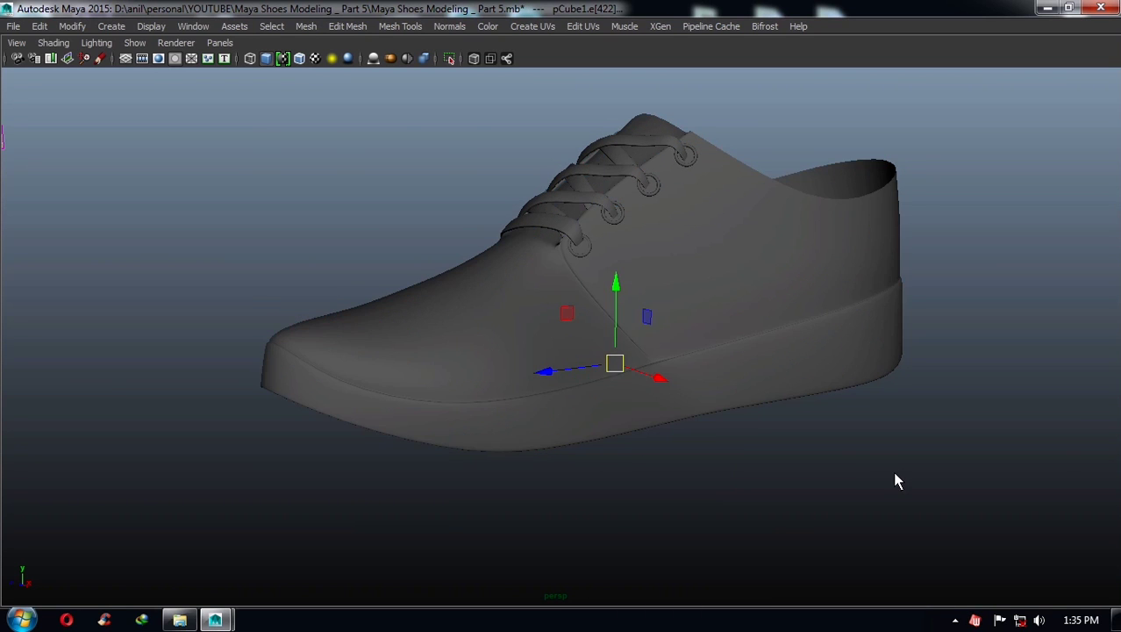
pyautogui.click(893, 471)
pyautogui.moveTo(892, 472)
pyautogui.keyDown('alt'); pyautogui.mouseDown()
pyautogui.moveTo(784, 435)
pyautogui.moveTo(812, 378)
pyautogui.moveTo(637, 394)
pyautogui.moveTo(628, 371)
pyautogui.moveTo(593, 471)
pyautogui.moveTo(743, 450)
pyautogui.moveTo(651, 446)
pyautogui.moveTo(538, 408)
pyautogui.moveTo(526, 443)
pyautogui.moveTo(560, 388)
pyautogui.moveTo(558, 405)
pyautogui.moveTo(681, 370)
pyautogui.moveTo(690, 380)
pyautogui.moveTo(686, 325)
pyautogui.mouseUp(); pyautogui.keyUp('alt')
pyautogui.click(558, 405)
pyautogui.scroll(2, 526, 399)
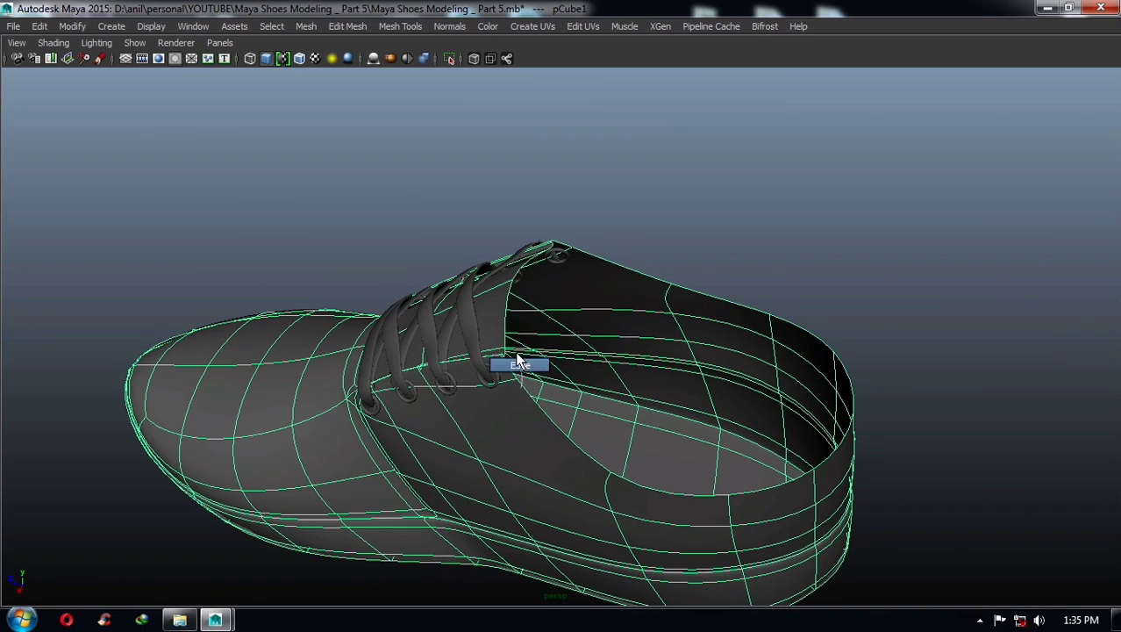
pyautogui.moveTo(520, 360); pyautogui.dragTo(520, 362, button='right')
pyautogui.click(525, 391)
pyautogui.click(634, 369)
pyautogui.moveTo(634, 368)
pyautogui.keyDown('alt'); pyautogui.mouseDown()
pyautogui.moveTo(702, 392)
pyautogui.moveTo(613, 331)
pyautogui.mouseUp(); pyautogui.keyUp('alt')
pyautogui.press('1')
pyautogui.keyDown('shift'); pyautogui.moveTo(613, 332); pyautogui.dragTo(613, 372, button='right'); pyautogui.keyUp('shift')
pyautogui.moveTo(825, 351)
pyautogui.keyDown('alt'); pyautogui.mouseDown()
pyautogui.moveTo(849, 348)
pyautogui.moveTo(749, 369)
pyautogui.mouseUp(); pyautogui.keyUp('alt')
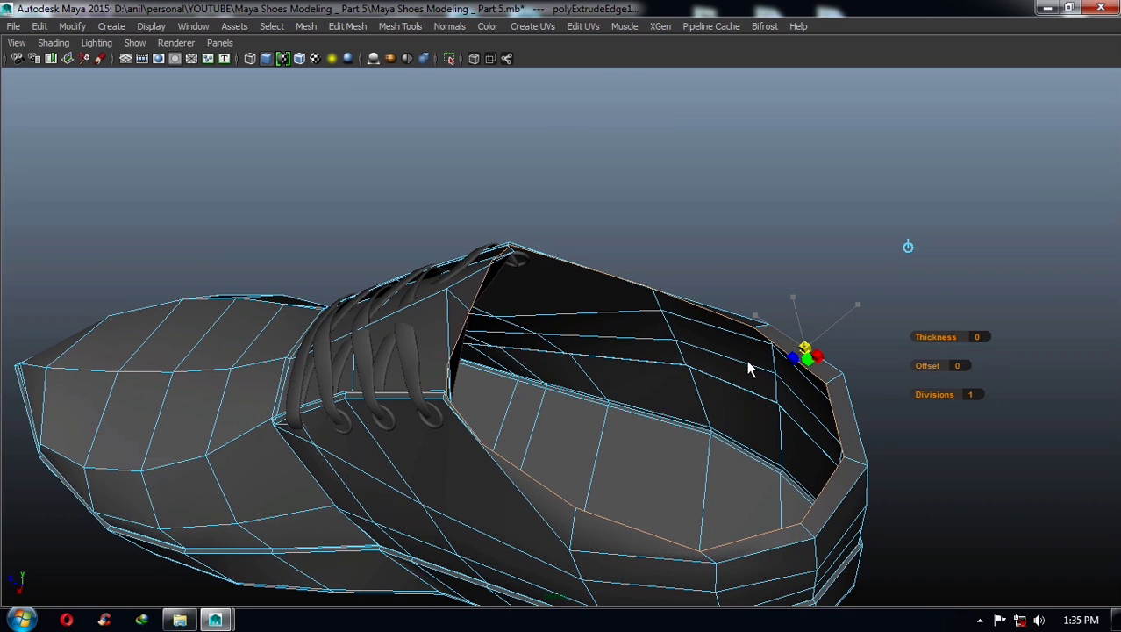
# - Redo the collar edge extrusion's scale, shrinking the rim inward
pyautogui.hotkey('ctrl', 'z')
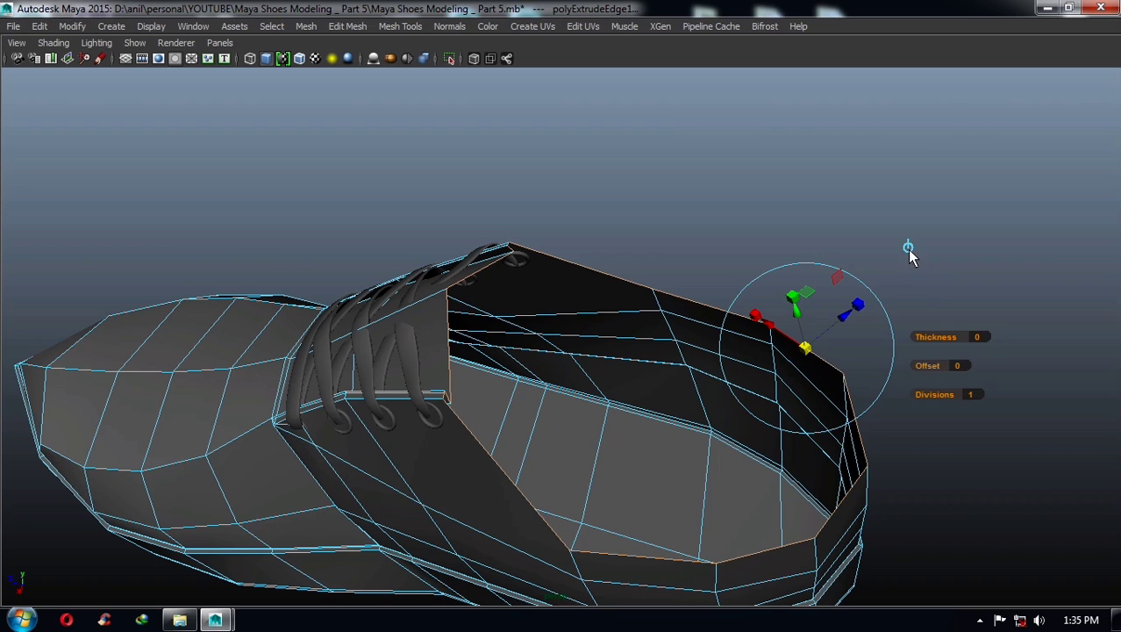
pyautogui.click(909, 249)
pyautogui.moveTo(659, 383); pyautogui.dragTo(760, 324)
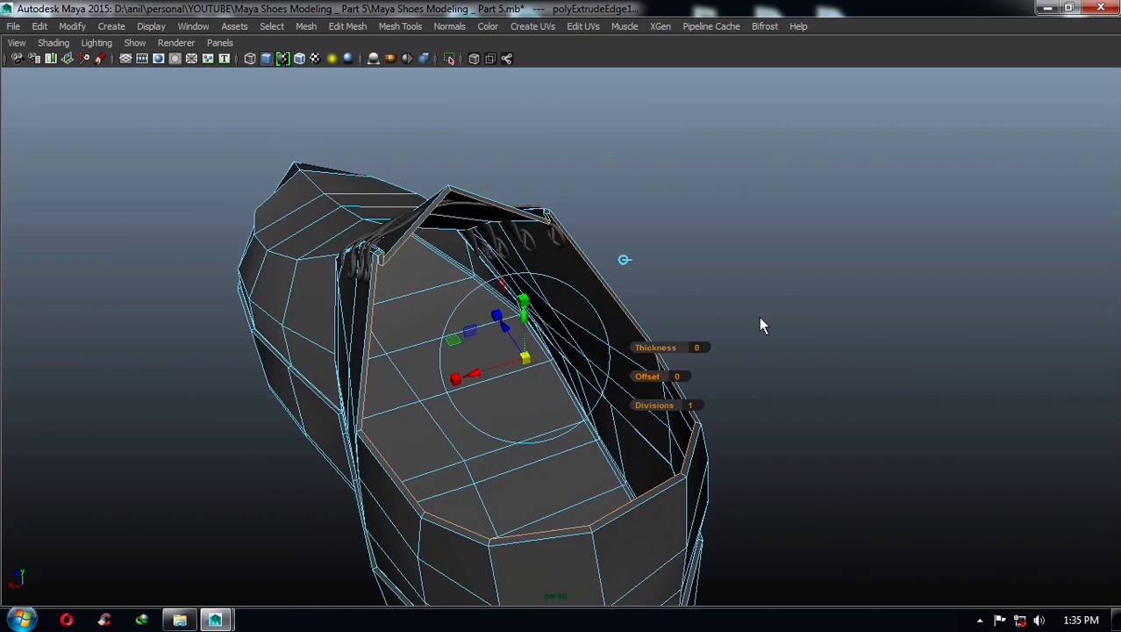
# - Extrude the rim edges again so they fold down inside the opening, back in object mode
pyautogui.keyDown('shift'); pyautogui.moveTo(762, 306); pyautogui.dragTo(751, 343, button='right'); pyautogui.keyUp('shift')
pyautogui.moveTo(637, 351)
pyautogui.keyDown('alt'); pyautogui.mouseDown()
pyautogui.moveTo(809, 384)
pyautogui.moveTo(632, 329)
pyautogui.moveTo(546, 351)
pyautogui.moveTo(581, 334)
pyautogui.mouseUp(); pyautogui.keyUp('alt')
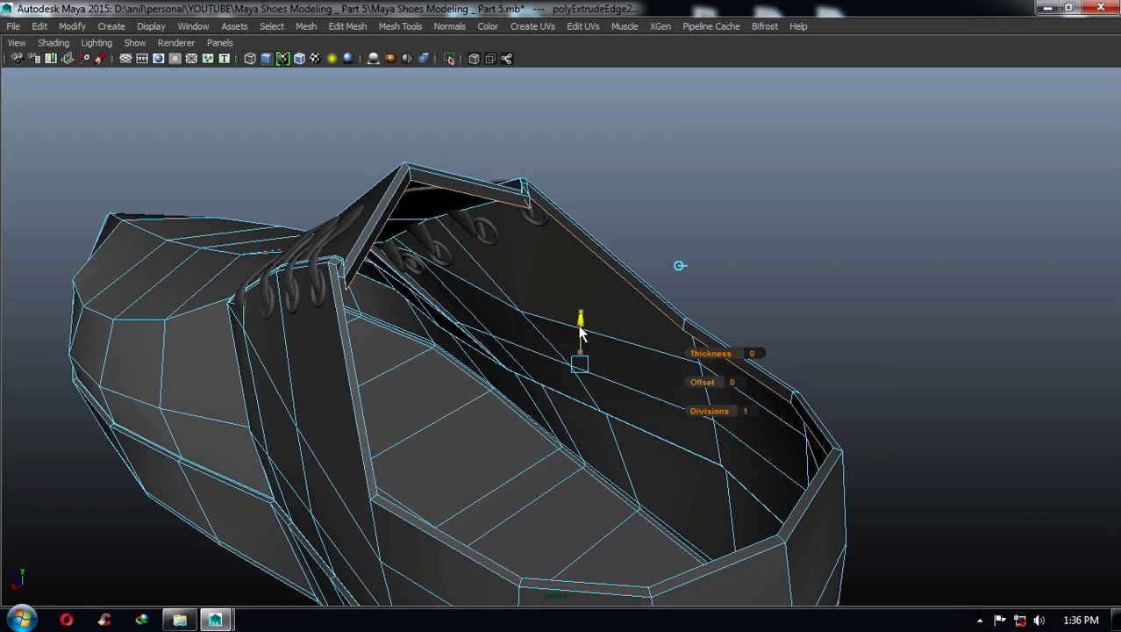
pyautogui.moveTo(580, 332)
pyautogui.keyDown('alt'); pyautogui.mouseDown()
pyautogui.moveTo(602, 337)
pyautogui.moveTo(552, 339)
pyautogui.moveTo(661, 384)
pyautogui.moveTo(691, 377)
pyautogui.moveTo(620, 343)
pyautogui.moveTo(573, 343)
pyautogui.moveTo(670, 392)
pyautogui.moveTo(707, 330)
pyautogui.moveTo(698, 340)
pyautogui.mouseUp(); pyautogui.keyUp('alt')
pyautogui.press('1')
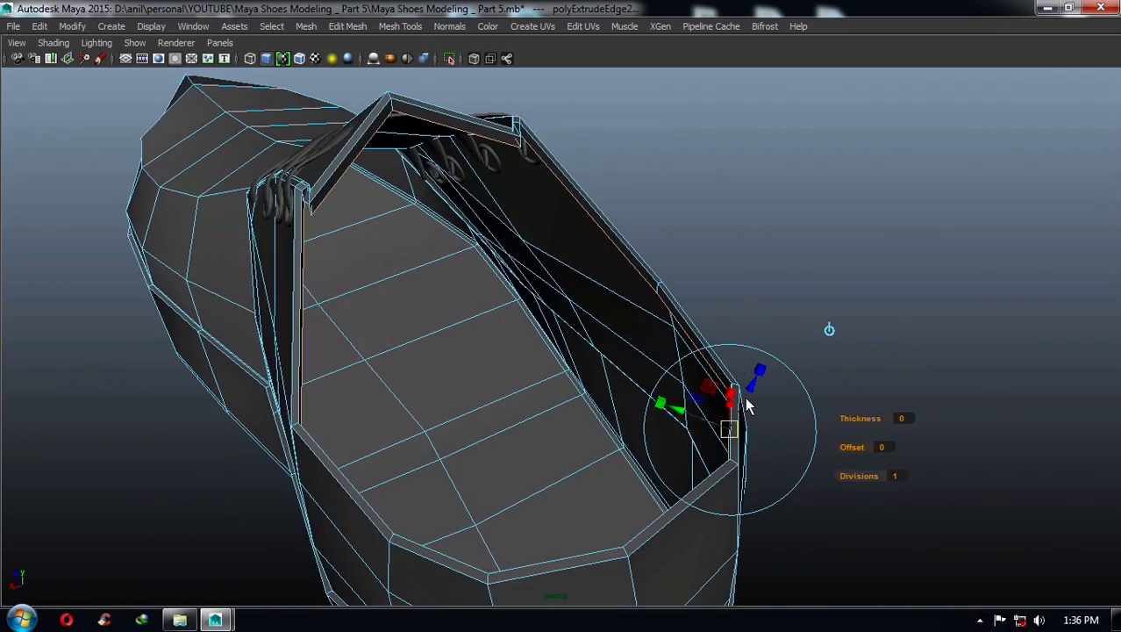
pyautogui.moveTo(647, 276); pyautogui.dragTo(701, 227, button='right')
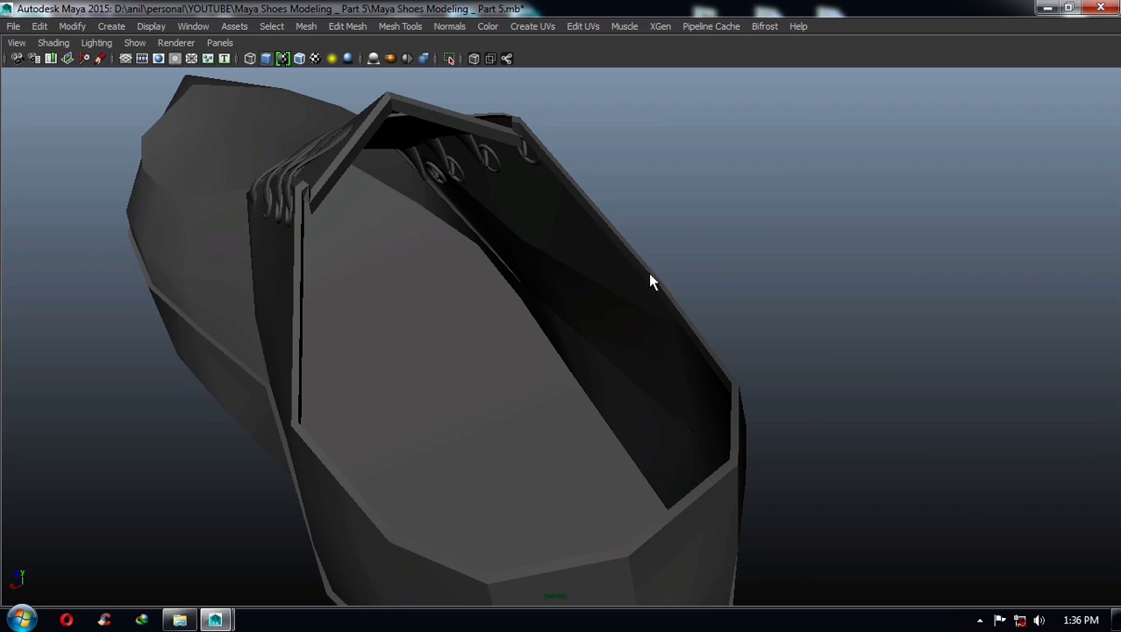
# - Compare the smoothed shoe outline against the reference image in the four-view top view
pyautogui.press('3')
pyautogui.moveTo(647, 285)
pyautogui.keyDown('alt'); pyautogui.mouseDown()
pyautogui.moveTo(736, 270)
pyautogui.moveTo(730, 321)
pyautogui.moveTo(776, 355)
pyautogui.moveTo(756, 366)
pyautogui.moveTo(656, 345)
pyautogui.moveTo(834, 338)
pyautogui.moveTo(954, 311)
pyautogui.moveTo(684, 352)
pyautogui.moveTo(618, 247)
pyautogui.moveTo(544, 193)
pyautogui.moveTo(630, 303)
pyautogui.moveTo(605, 390)
pyautogui.moveTo(645, 543)
pyautogui.moveTo(645, 478)
pyautogui.moveTo(719, 463)
pyautogui.mouseUp(); pyautogui.keyUp('alt')
pyautogui.press('space')
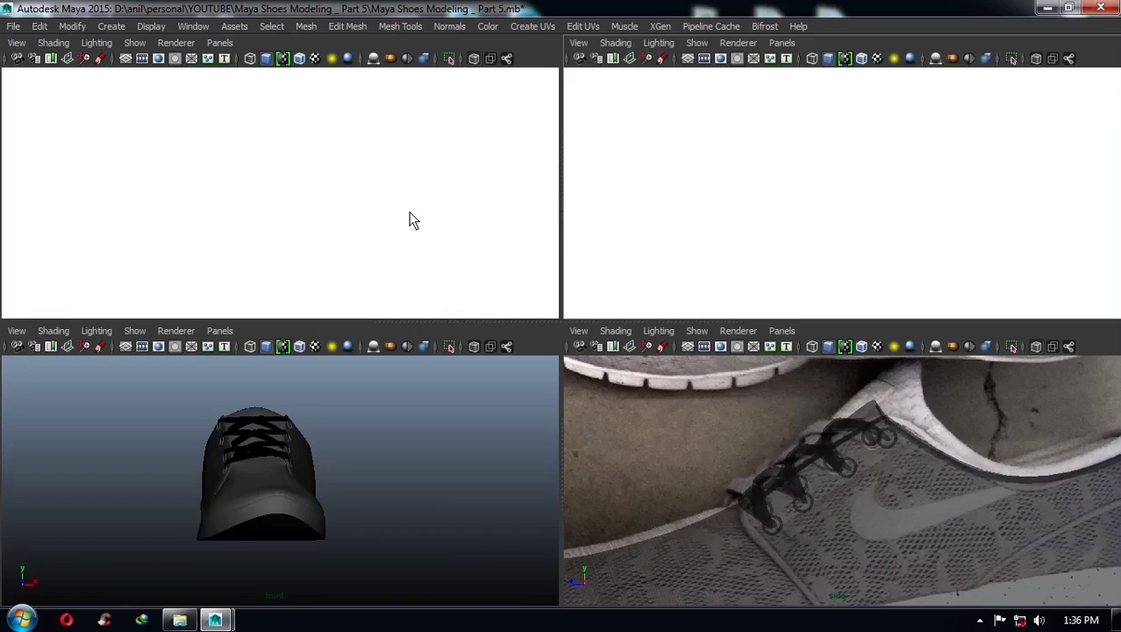
pyautogui.scroll(-3, 341, 248)
pyautogui.scroll(-2, 340, 249)
pyautogui.moveTo(263, 175); pyautogui.dragTo(457, 284)
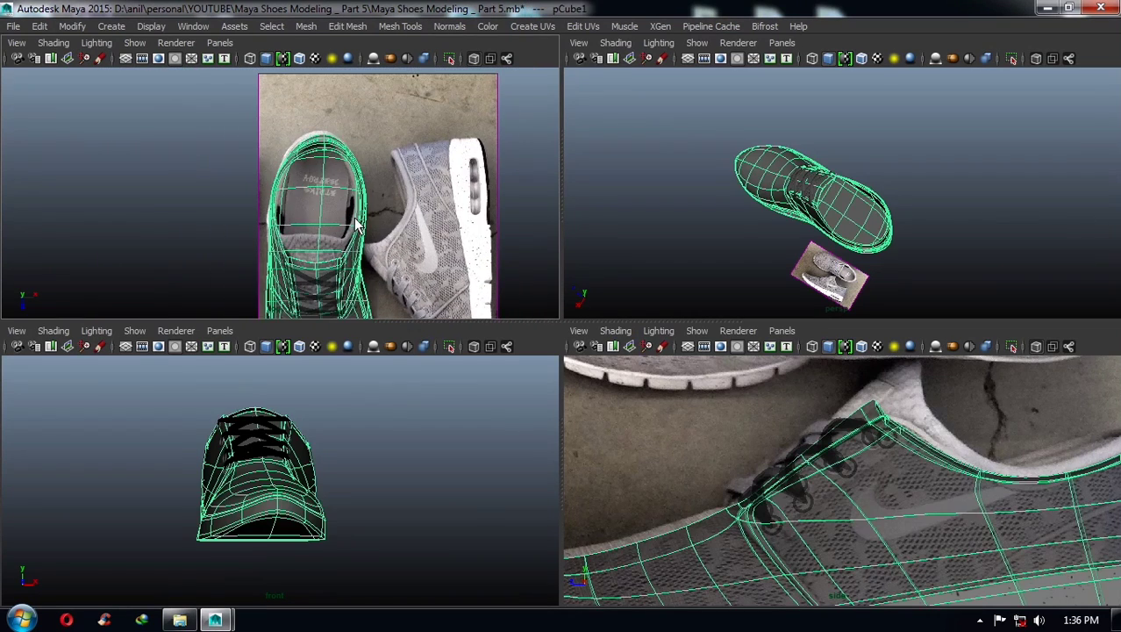
pyautogui.keyDown('alt'); pyautogui.moveTo(457, 284); pyautogui.dragTo(528, 298, button='right'); pyautogui.keyUp('alt')
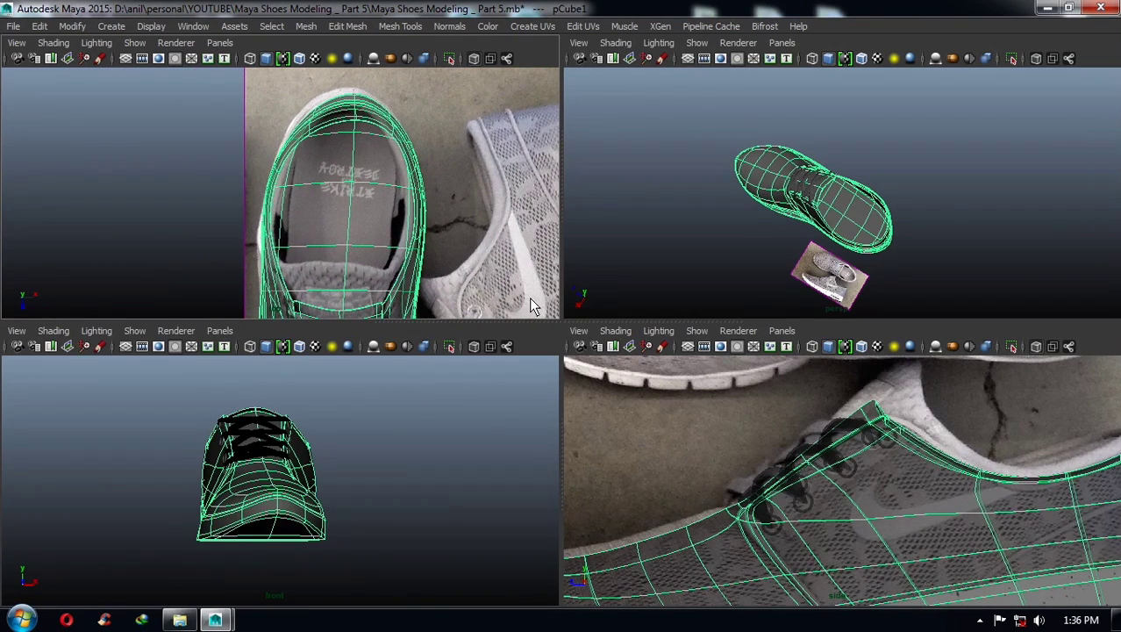
pyautogui.moveTo(452, 237)
pyautogui.keyDown('alt'); pyautogui.mouseDown(button='middle')
pyautogui.moveTo(439, 236)
pyautogui.moveTo(397, 143)
pyautogui.moveTo(402, 41)
pyautogui.mouseUp(button='middle'); pyautogui.keyUp('alt')
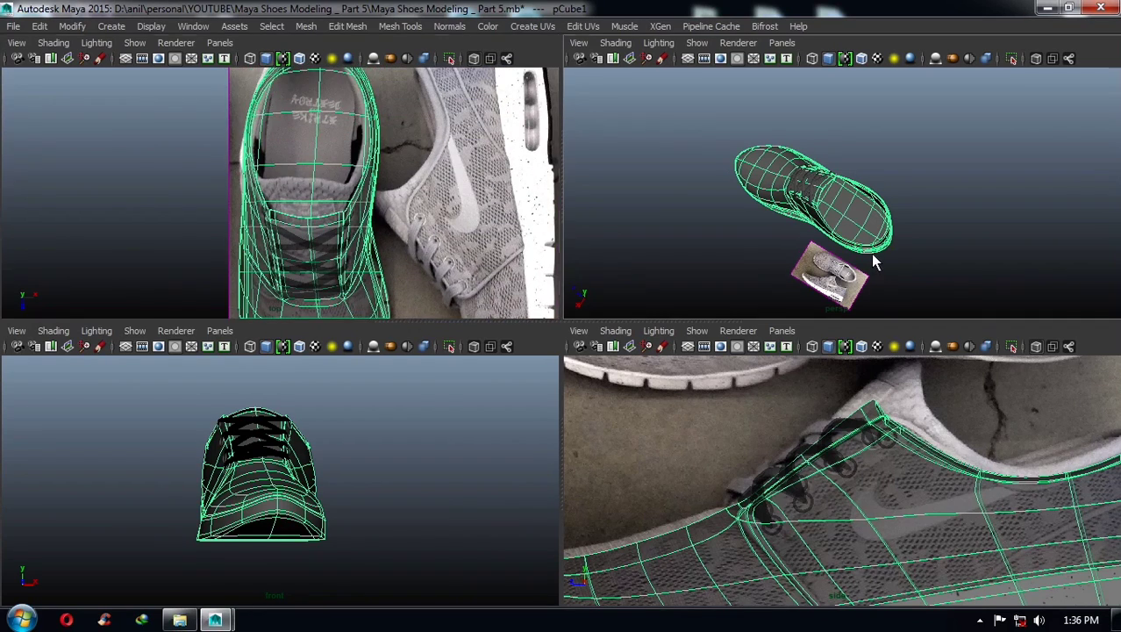
pyautogui.press('space')
# - Back in perspective, select the vertices around the toe
pyautogui.moveTo(663, 264)
pyautogui.keyDown('alt'); pyautogui.mouseDown()
pyautogui.moveTo(692, 392)
pyautogui.moveTo(525, 314)
pyautogui.moveTo(543, 296)
pyautogui.moveTo(577, 309)
pyautogui.moveTo(568, 336)
pyautogui.moveTo(531, 261)
pyautogui.moveTo(631, 317)
pyautogui.moveTo(704, 314)
pyautogui.mouseUp(); pyautogui.keyUp('alt')
pyautogui.press('F8')
pyautogui.moveTo(593, 384)
pyautogui.keyDown('alt'); pyautogui.mouseDown()
pyautogui.moveTo(634, 387)
pyautogui.moveTo(728, 437)
pyautogui.mouseUp(); pyautogui.keyUp('alt')
pyautogui.moveTo(618, 379); pyautogui.dragTo(617, 372)
pyautogui.moveTo(617, 372)
pyautogui.keyDown('alt'); pyautogui.mouseDown()
pyautogui.moveTo(531, 355)
pyautogui.moveTo(558, 375)
pyautogui.mouseUp(); pyautogui.keyUp('alt')
# - Shift the toe vertex ring sideways and scale forefoot vertices 205–209 wider along X
pyautogui.press('w')
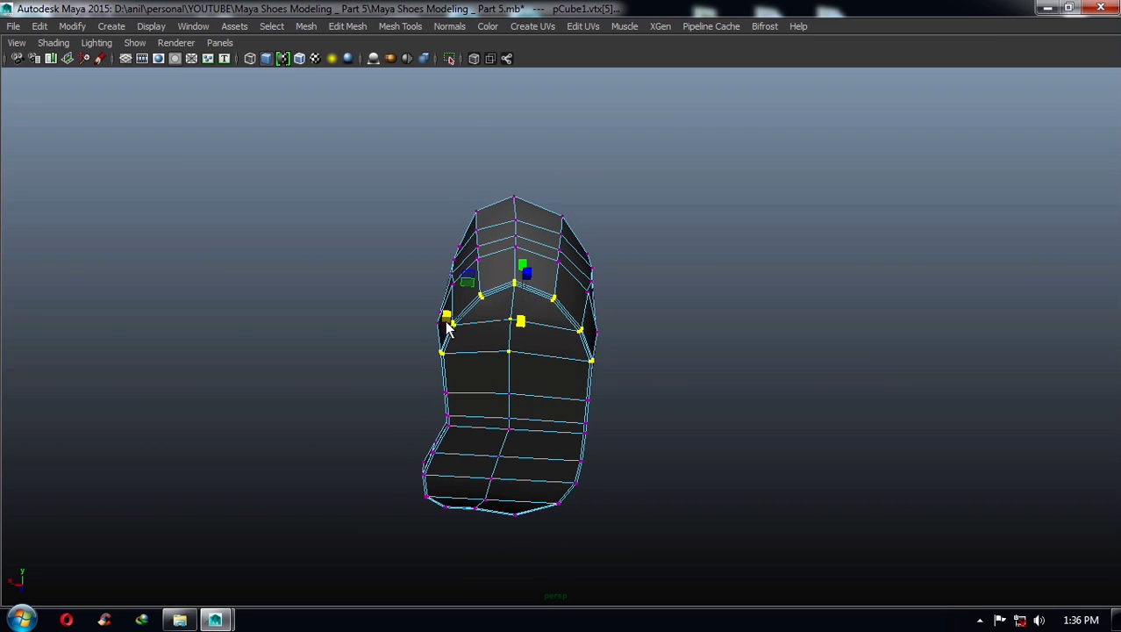
pyautogui.moveTo(446, 318)
pyautogui.mouseDown()
pyautogui.moveTo(491, 369)
pyautogui.moveTo(461, 388)
pyautogui.moveTo(617, 370)
pyautogui.moveTo(457, 480)
pyautogui.moveTo(478, 423)
pyautogui.moveTo(482, 322)
pyautogui.moveTo(512, 325)
pyautogui.moveTo(570, 400)
pyautogui.moveTo(538, 381)
pyautogui.moveTo(551, 395)
pyautogui.mouseUp()
pyautogui.moveTo(575, 436); pyautogui.dragTo(575, 437)
pyautogui.moveTo(575, 437)
pyautogui.keyDown('alt'); pyautogui.mouseDown()
pyautogui.moveTo(443, 427)
pyautogui.moveTo(405, 371)
pyautogui.moveTo(554, 363)
pyautogui.mouseUp(); pyautogui.keyUp('alt')
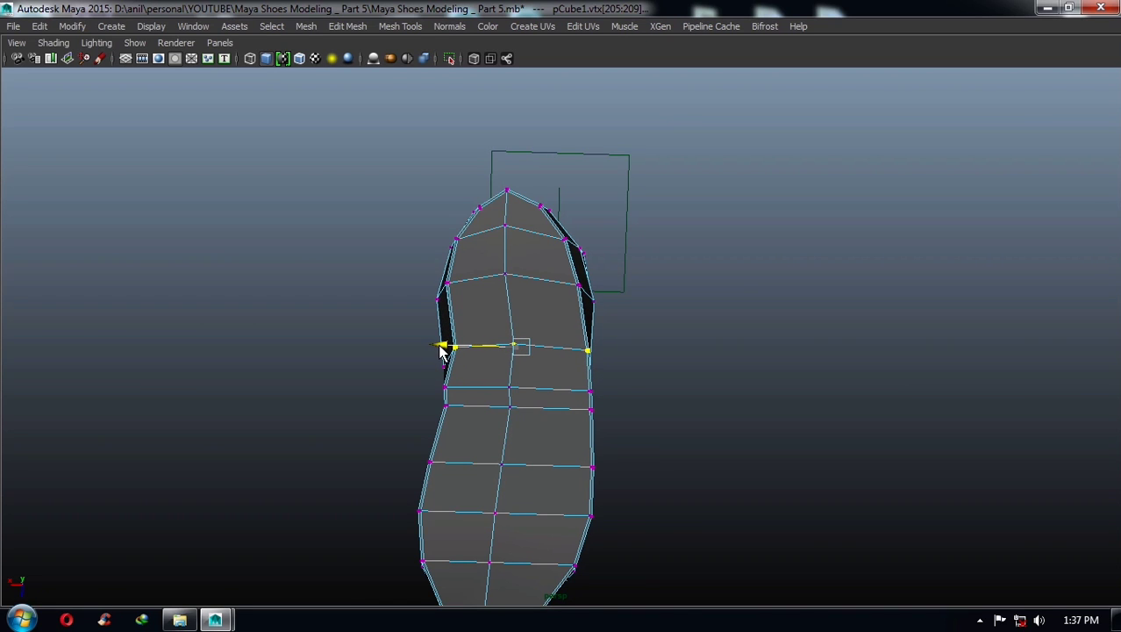
pyautogui.moveTo(597, 349); pyautogui.dragTo(602, 349)
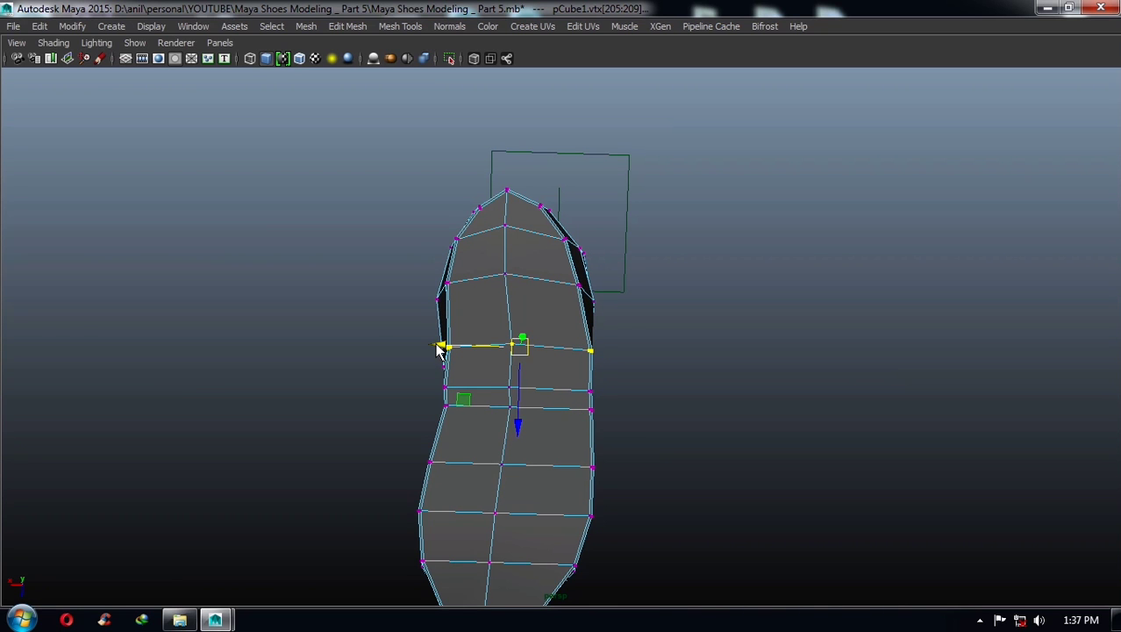
pyautogui.moveTo(437, 349)
pyautogui.keyDown('alt'); pyautogui.mouseDown()
pyautogui.moveTo(420, 435)
pyautogui.moveTo(525, 393)
pyautogui.moveTo(725, 418)
pyautogui.moveTo(640, 456)
pyautogui.moveTo(730, 384)
pyautogui.mouseUp(); pyautogui.keyUp('alt')
# - Select the shoe's inner floor faces from toe to heel, including the top insole face
pyautogui.click(730, 385)
pyautogui.rightClick(595, 316)
pyautogui.click(665, 234)
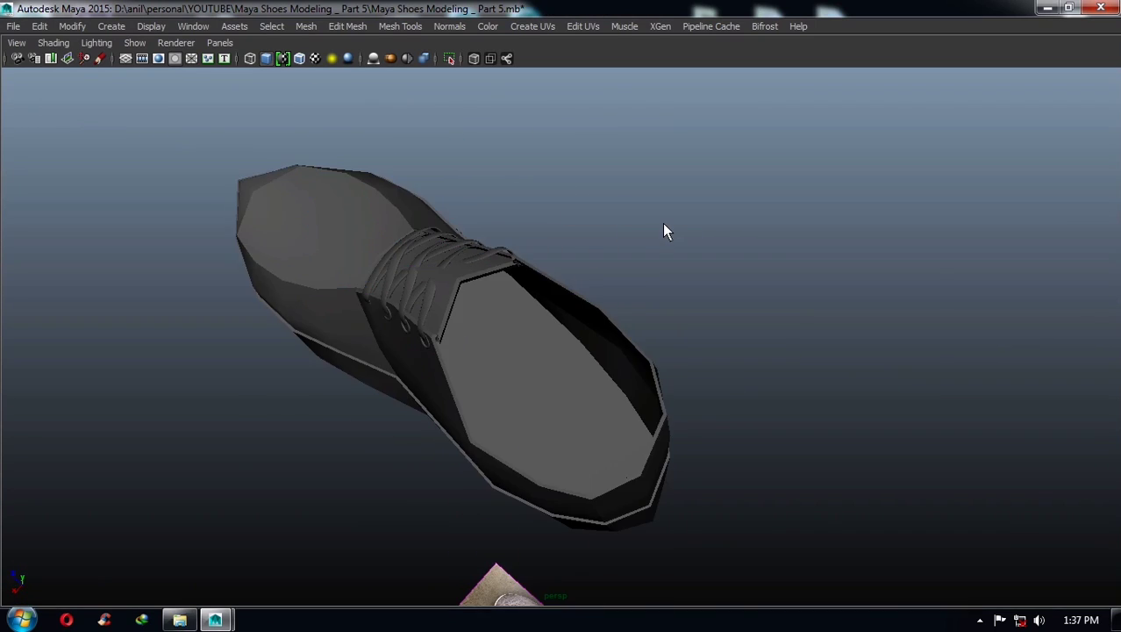
pyautogui.moveTo(664, 227)
pyautogui.keyDown('alt'); pyautogui.mouseDown()
pyautogui.moveTo(526, 353)
pyautogui.moveTo(590, 397)
pyautogui.moveTo(551, 389)
pyautogui.moveTo(620, 413)
pyautogui.moveTo(612, 394)
pyautogui.mouseUp(); pyautogui.keyUp('alt')
pyautogui.click(526, 353)
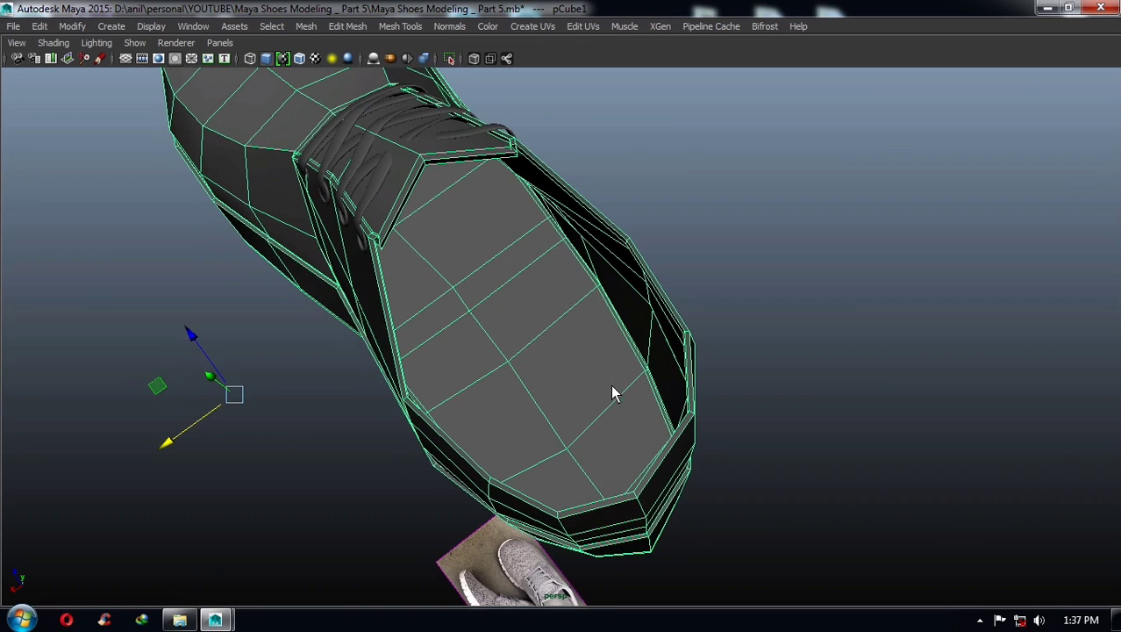
pyautogui.moveTo(589, 385); pyautogui.dragTo(602, 406, button='right')
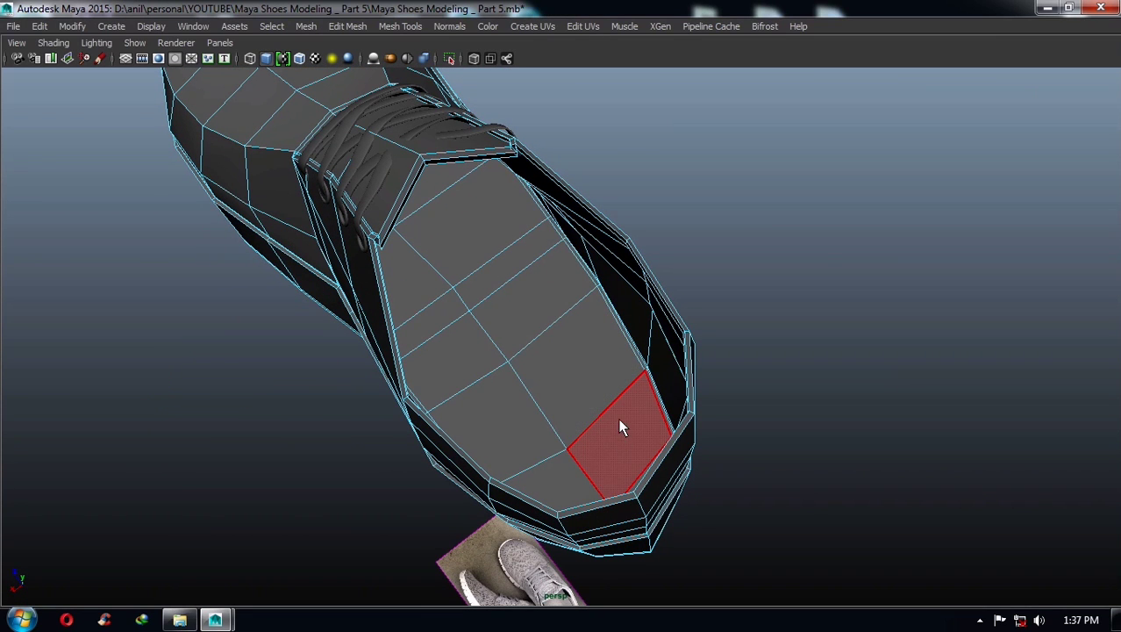
pyautogui.click(614, 413)
pyautogui.keyDown('shift'); pyautogui.click(544, 483); pyautogui.keyUp('shift')
pyautogui.moveTo(544, 482)
pyautogui.keyDown('shift'); pyautogui.mouseDown()
pyautogui.moveTo(561, 358)
pyautogui.moveTo(450, 321)
pyautogui.moveTo(467, 301)
pyautogui.moveTo(428, 269)
pyautogui.moveTo(478, 226)
pyautogui.moveTo(488, 243)
pyautogui.moveTo(510, 214)
pyautogui.moveTo(567, 189)
pyautogui.moveTo(567, 266)
pyautogui.mouseUp(); pyautogui.keyUp('shift')
pyautogui.keyDown('shift'); pyautogui.click(567, 189); pyautogui.keyUp('shift')
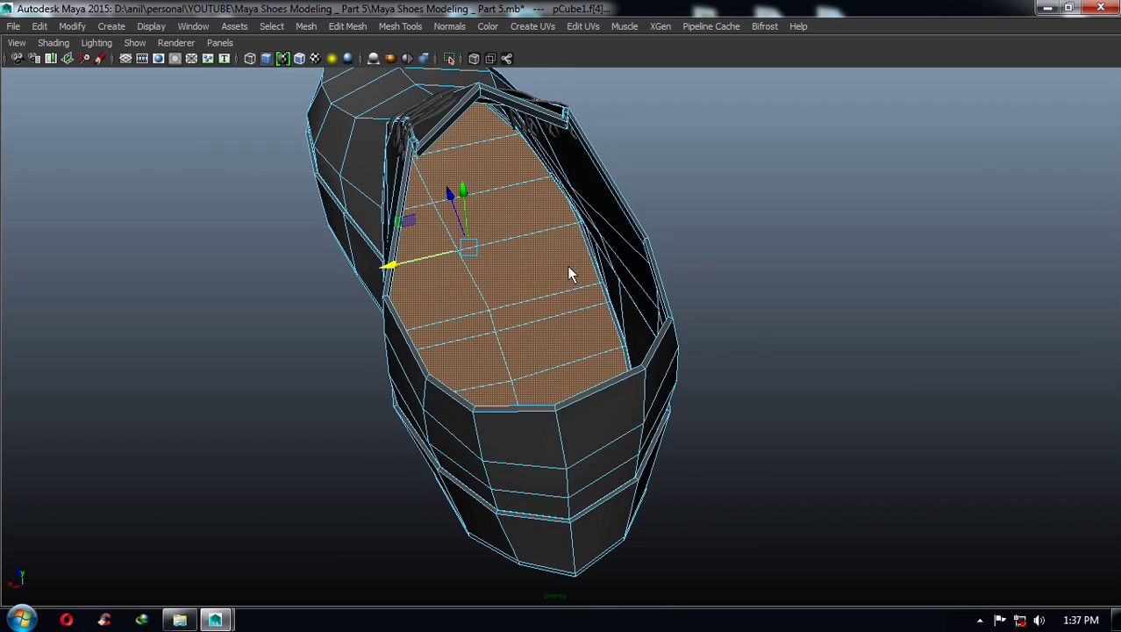
# - Extract the floor faces into polySurface9 and keep only that new sole selected
pyautogui.keyDown('shift'); pyautogui.moveTo(692, 252); pyautogui.dragTo(694, 329, button='right'); pyautogui.keyUp('shift')
pyautogui.click(701, 453)
pyautogui.moveTo(524, 314)
pyautogui.keyDown('alt'); pyautogui.mouseDown()
pyautogui.moveTo(583, 358)
pyautogui.moveTo(555, 313)
pyautogui.moveTo(592, 230)
pyautogui.mouseUp(); pyautogui.keyUp('alt')
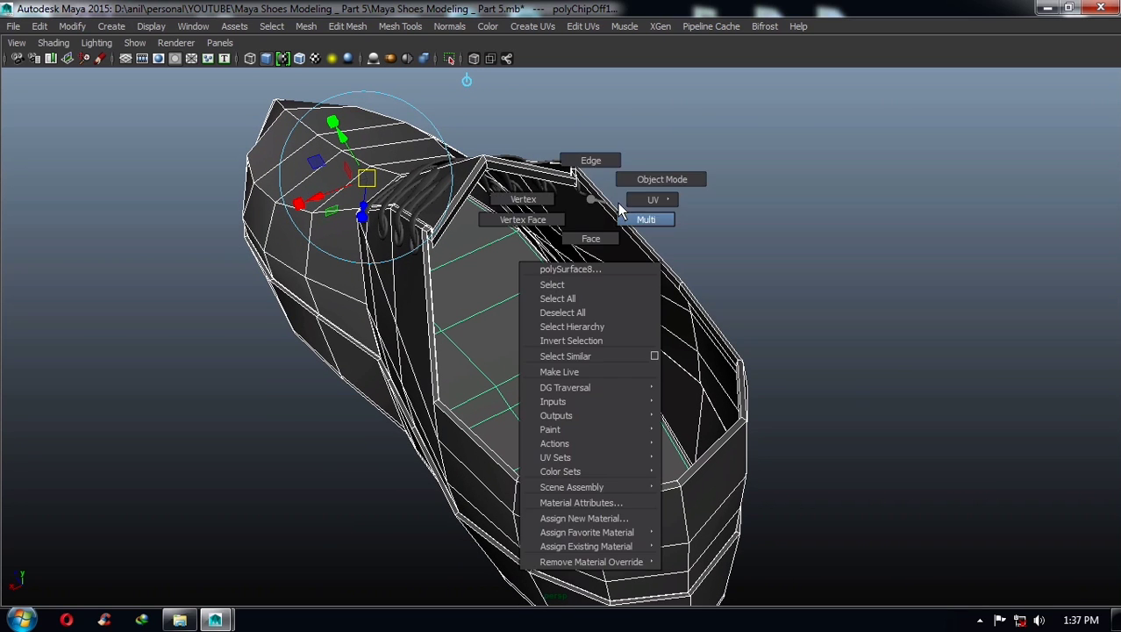
pyautogui.moveTo(590, 223); pyautogui.dragTo(593, 180, button='right')
pyautogui.keyDown('shift'); pyautogui.click(542, 345); pyautogui.keyUp('shift')
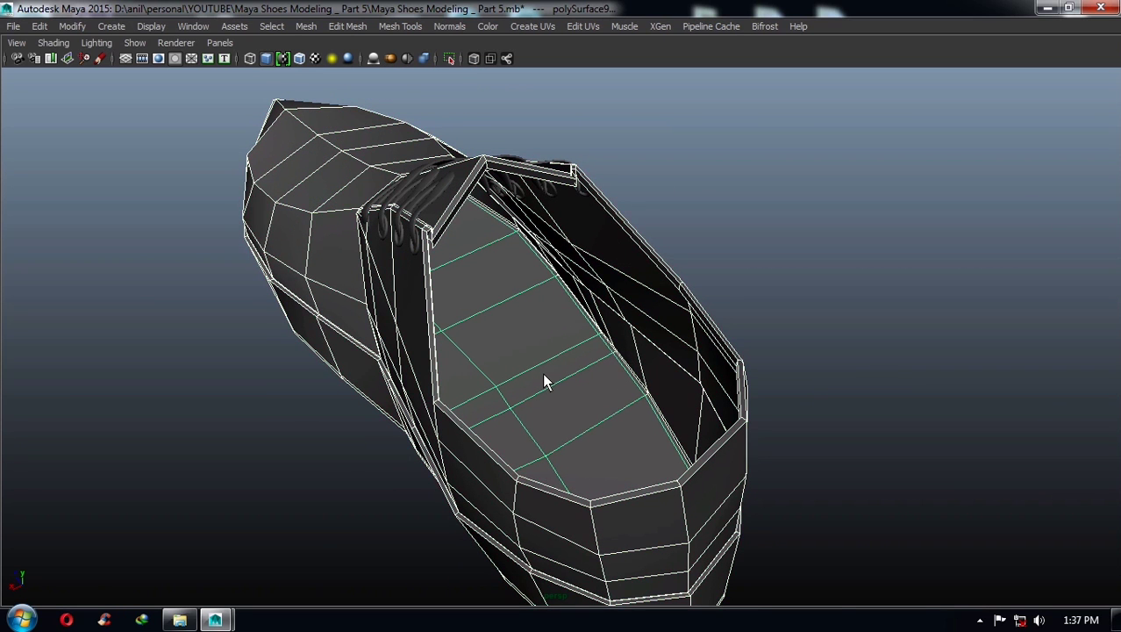
pyautogui.keyDown('shift'); pyautogui.click(700, 307); pyautogui.keyUp('shift')
pyautogui.moveTo(596, 370)
pyautogui.keyDown('alt'); pyautogui.mouseDown()
pyautogui.moveTo(539, 346)
pyautogui.moveTo(493, 301)
pyautogui.mouseUp(); pyautogui.keyUp('alt')
# - Centre the extracted sole's pivot with Modify > Center Pivot
pyautogui.press('w')
pyautogui.click(74, 26)
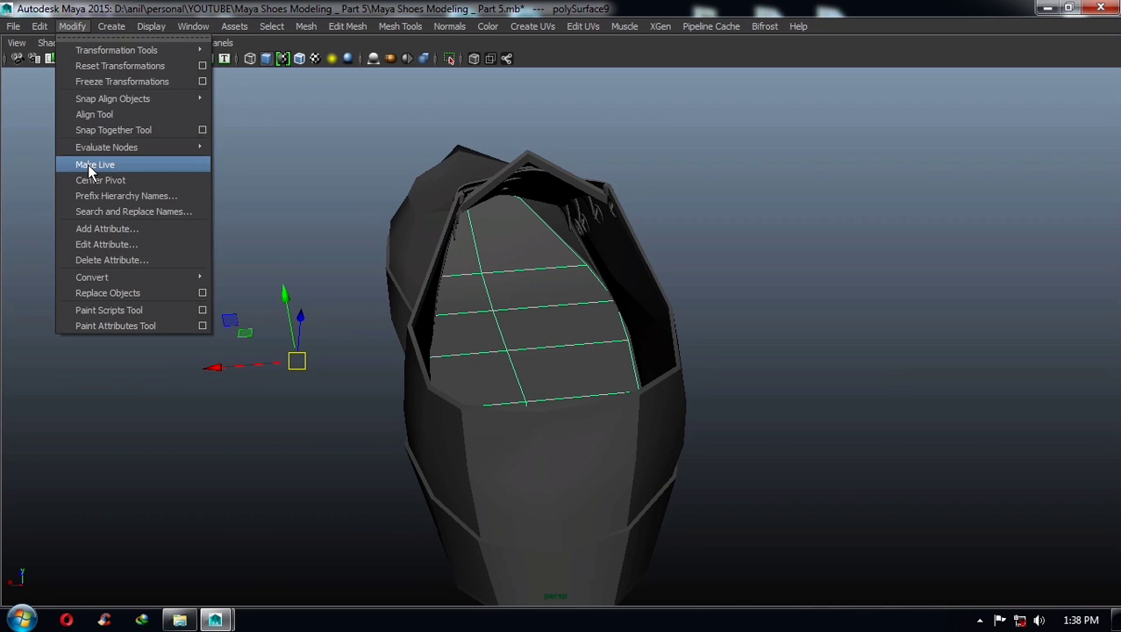
pyautogui.click(97, 163)
pyautogui.moveTo(439, 332)
pyautogui.keyDown('alt'); pyautogui.mouseDown()
pyautogui.moveTo(466, 315)
pyautogui.moveTo(513, 330)
pyautogui.mouseUp(); pyautogui.keyUp('alt')
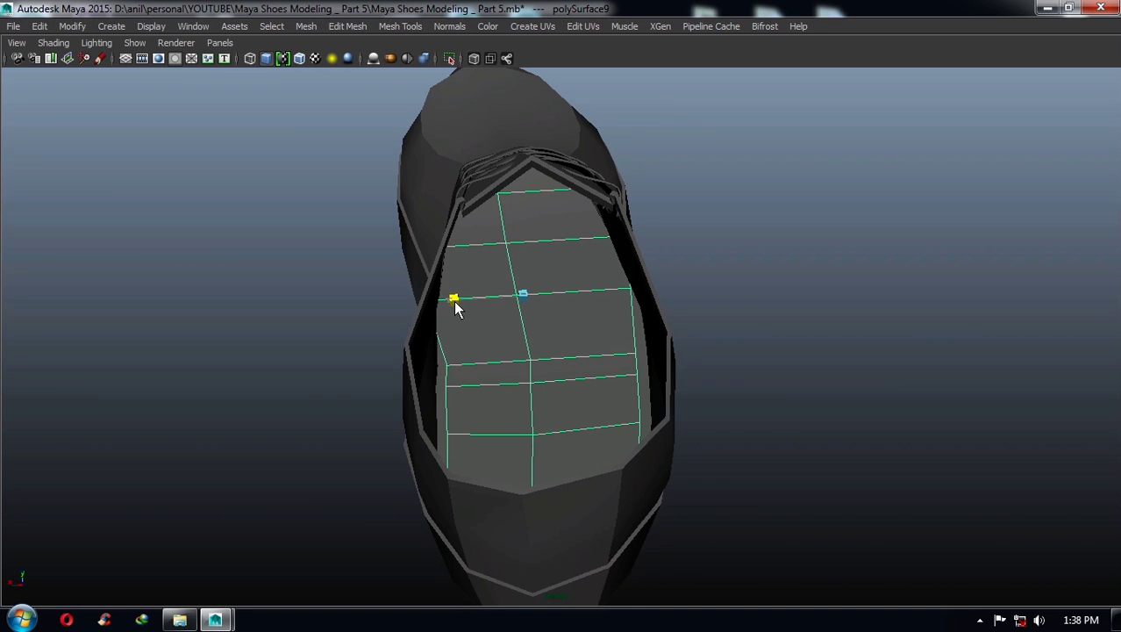
pyautogui.moveTo(453, 303)
pyautogui.keyDown('alt'); pyautogui.mouseDown()
pyautogui.moveTo(595, 368)
pyautogui.moveTo(593, 349)
pyautogui.moveTo(614, 385)
pyautogui.moveTo(546, 379)
pyautogui.moveTo(631, 405)
pyautogui.moveTo(640, 451)
pyautogui.moveTo(621, 437)
pyautogui.mouseUp(); pyautogui.keyUp('alt')
# - Duplicate the shoe's inner sole faces as a separate piece
pyautogui.click(622, 437)
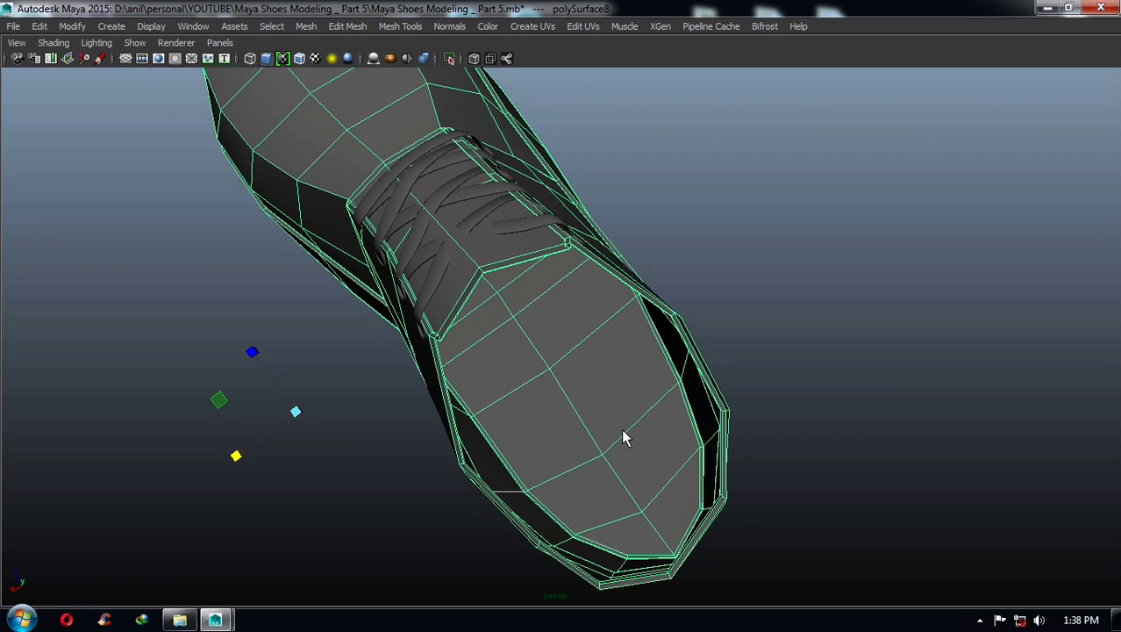
pyautogui.press('F11')
pyautogui.click(623, 437)
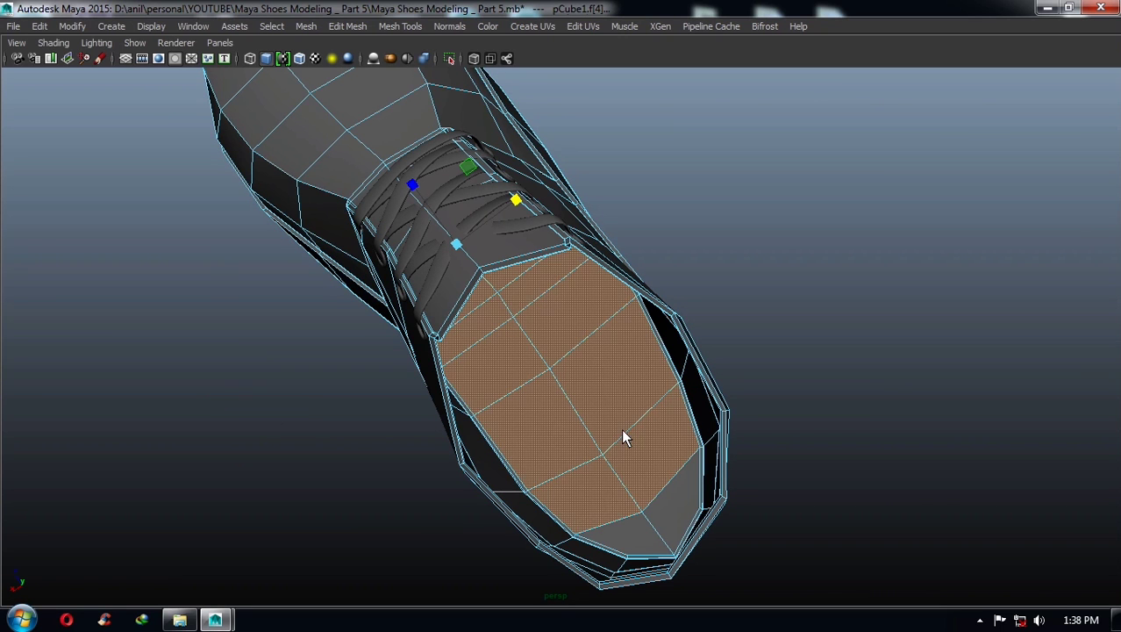
pyautogui.keyDown('shift'); pyautogui.click(666, 498); pyautogui.keyUp('shift')
pyautogui.keyDown('shift'); pyautogui.click(631, 534); pyautogui.keyUp('shift')
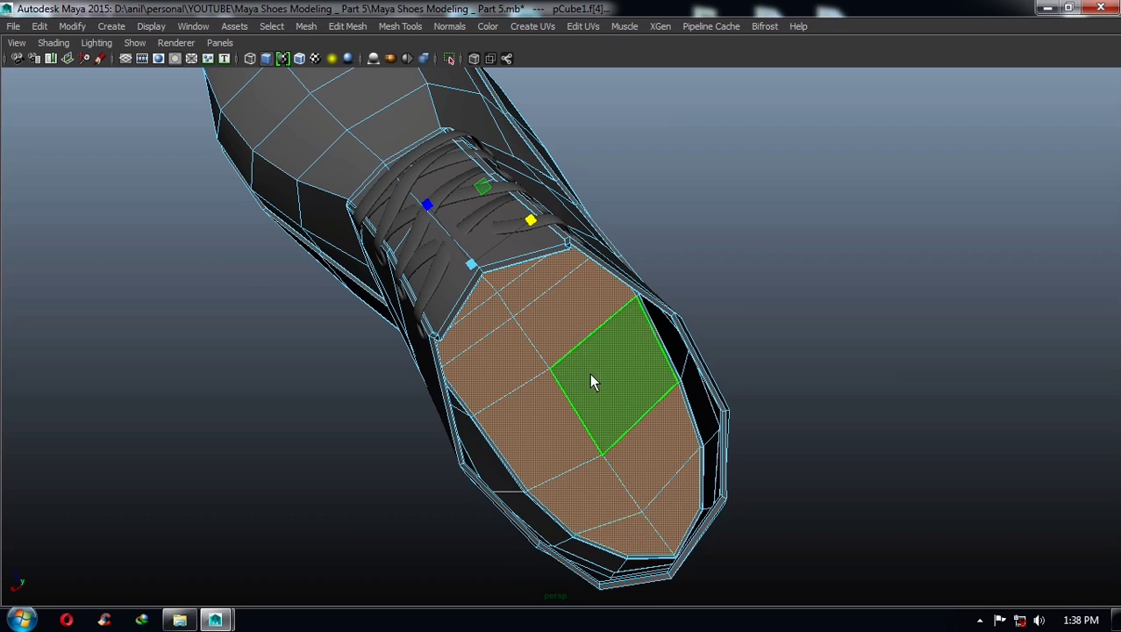
pyautogui.keyDown('shift'); pyautogui.moveTo(591, 382); pyautogui.dragTo(597, 507, button='right'); pyautogui.keyUp('shift')
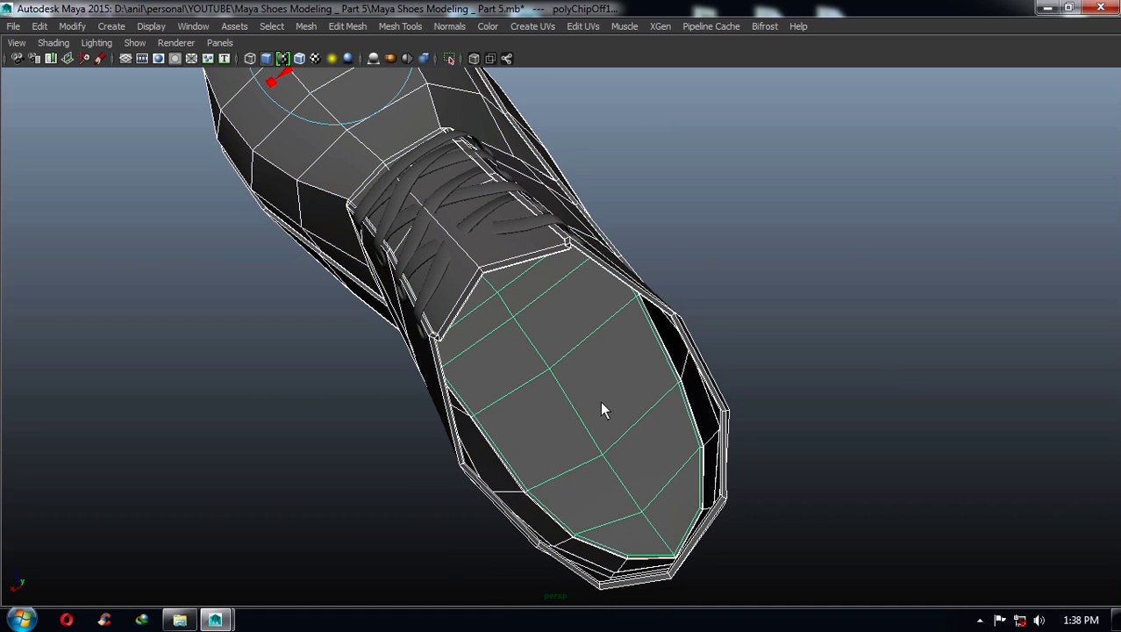
# - Clear the face selection and select the polySurface9 insole piece
pyautogui.moveTo(600, 409)
pyautogui.keyDown('alt'); pyautogui.mouseDown()
pyautogui.moveTo(617, 354)
pyautogui.moveTo(600, 263)
pyautogui.mouseUp(); pyautogui.keyUp('alt')
pyautogui.moveTo(601, 236); pyautogui.dragTo(591, 341, button='right')
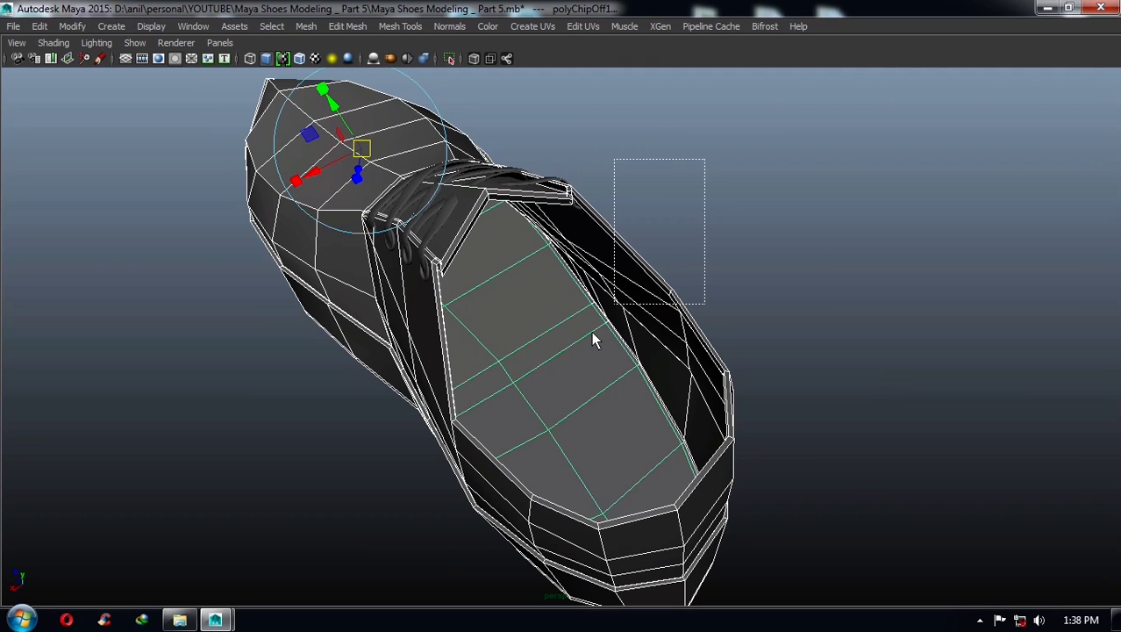
pyautogui.moveTo(713, 220); pyautogui.dragTo(445, 431)
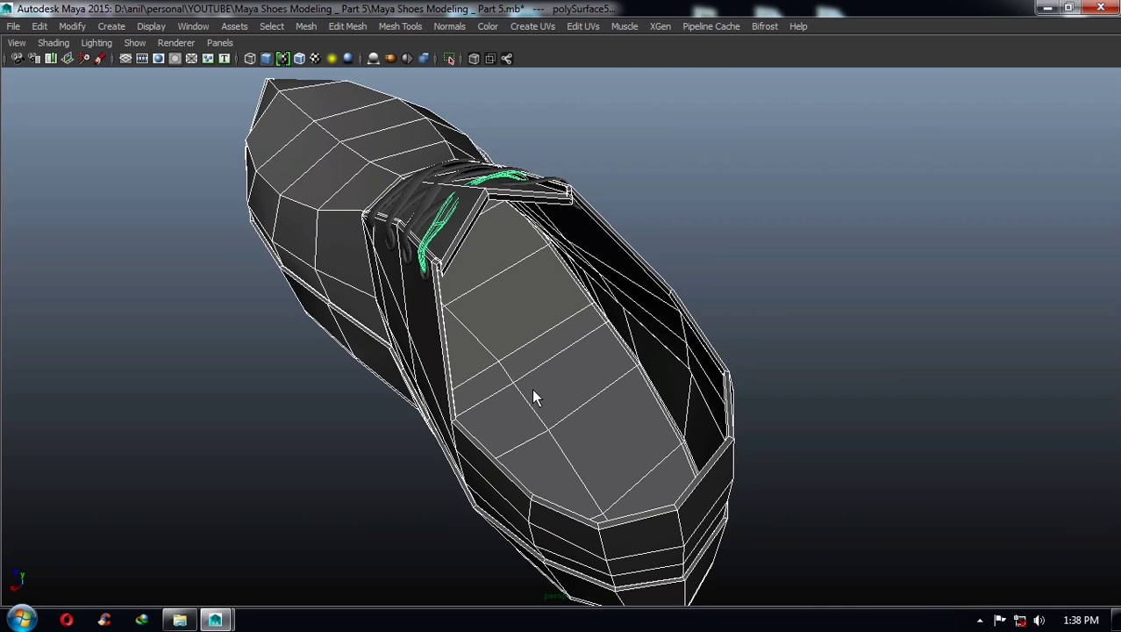
pyautogui.click(550, 439)
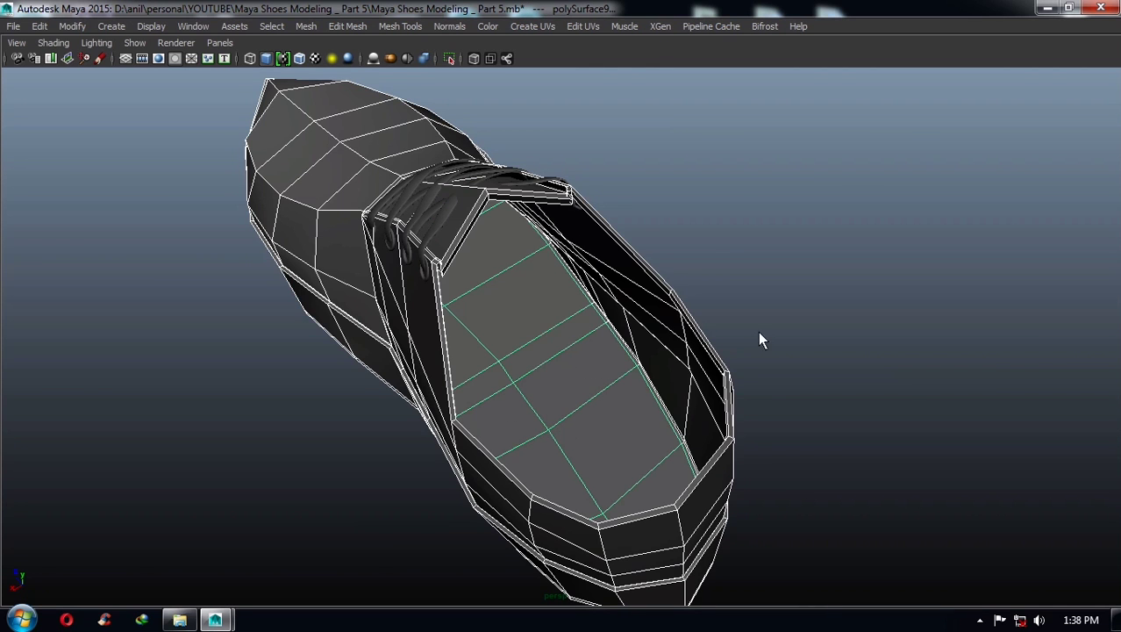
pyautogui.moveTo(760, 341)
pyautogui.keyDown('alt'); pyautogui.mouseDown()
pyautogui.moveTo(676, 431)
pyautogui.moveTo(587, 363)
pyautogui.moveTo(485, 312)
pyautogui.mouseUp(); pyautogui.keyUp('alt')
# - Turn off the wireframe overlay and centre the insole's pivot
pyautogui.press('5')
pyautogui.press('w')
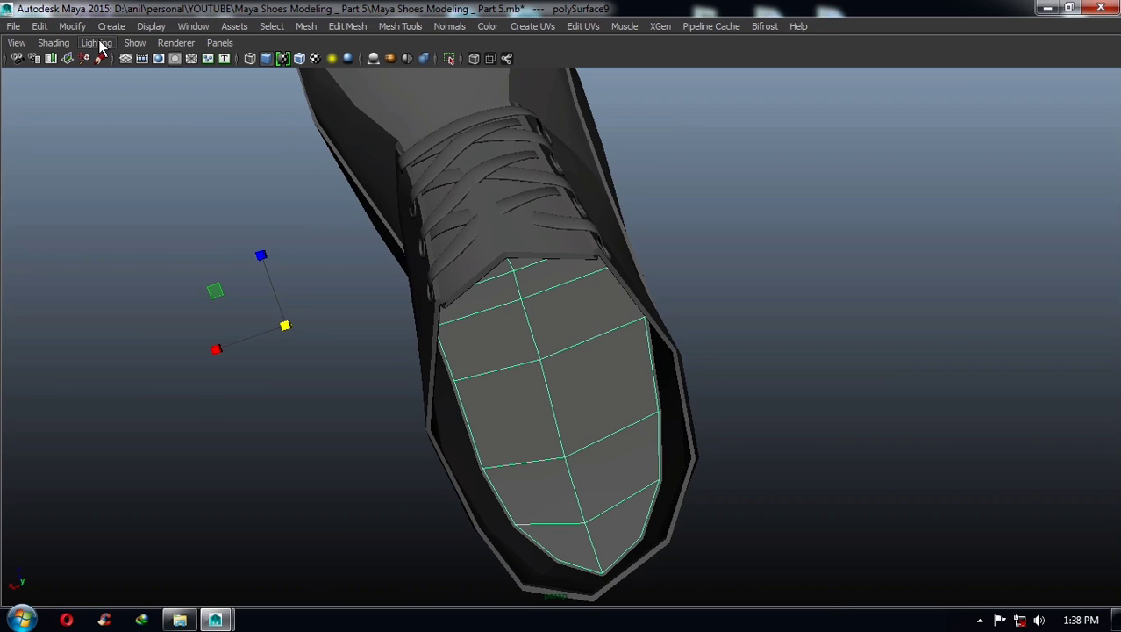
pyautogui.click(81, 27)
pyautogui.click(103, 179)
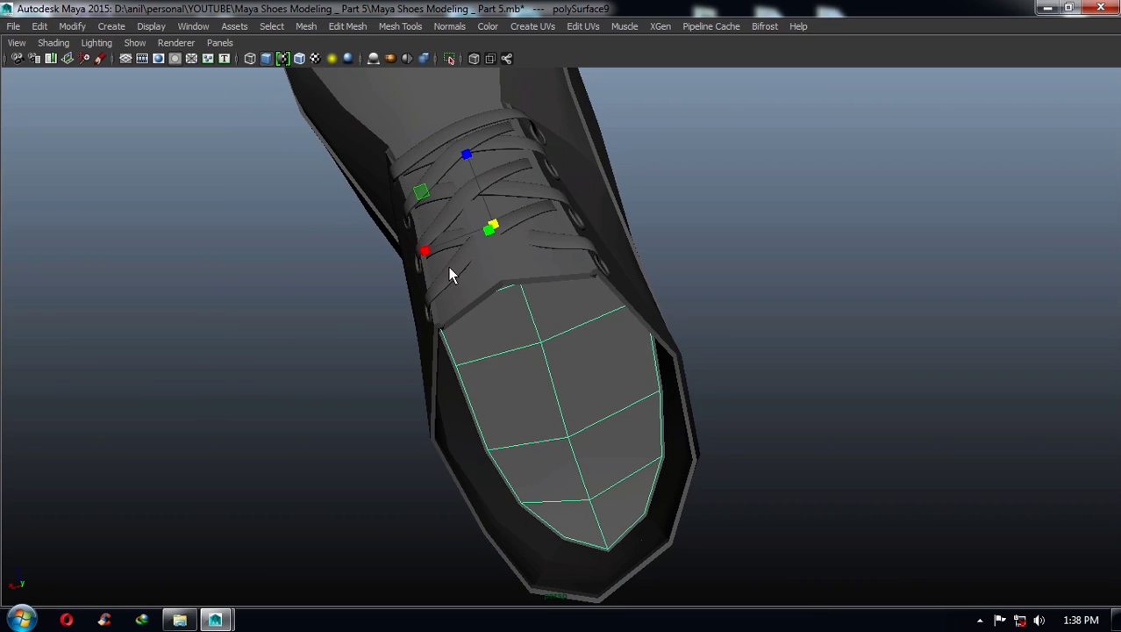
pyautogui.moveTo(424, 254)
pyautogui.keyDown('alt'); pyautogui.mouseDown()
pyautogui.moveTo(462, 250)
pyautogui.moveTo(372, 284)
pyautogui.moveTo(387, 368)
pyautogui.mouseUp(); pyautogui.keyUp('alt')
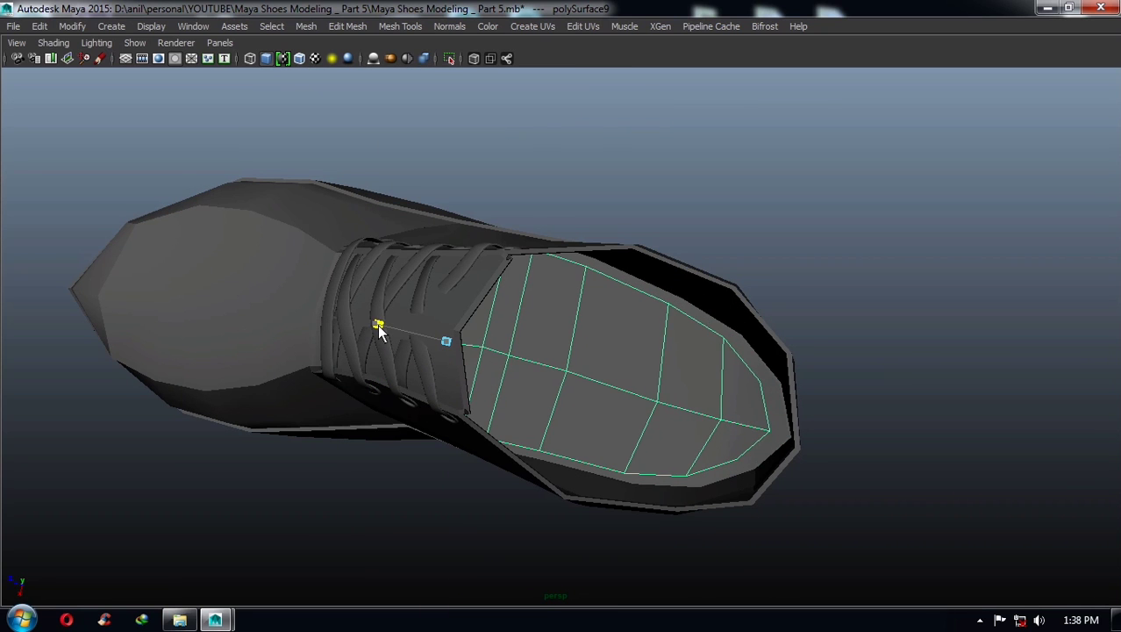
pyautogui.moveTo(533, 342)
pyautogui.keyDown('alt'); pyautogui.mouseDown()
pyautogui.moveTo(490, 305)
pyautogui.moveTo(526, 351)
pyautogui.moveTo(467, 381)
pyautogui.moveTo(535, 368)
pyautogui.mouseUp(); pyautogui.keyUp('alt')
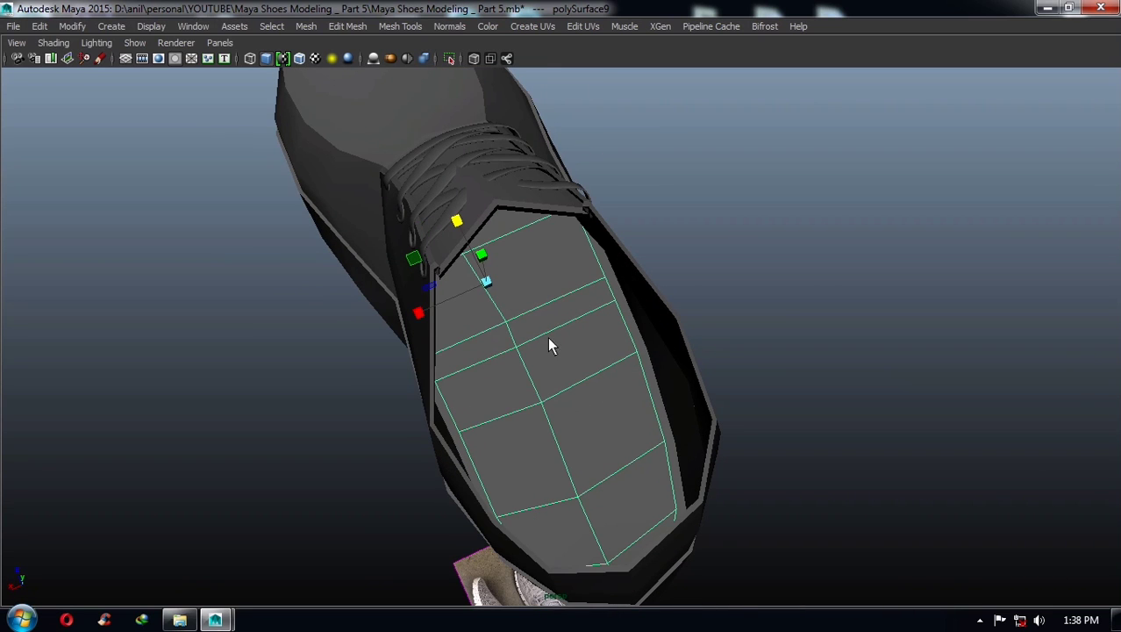
pyautogui.moveTo(555, 316); pyautogui.dragTo(671, 321, button='right')
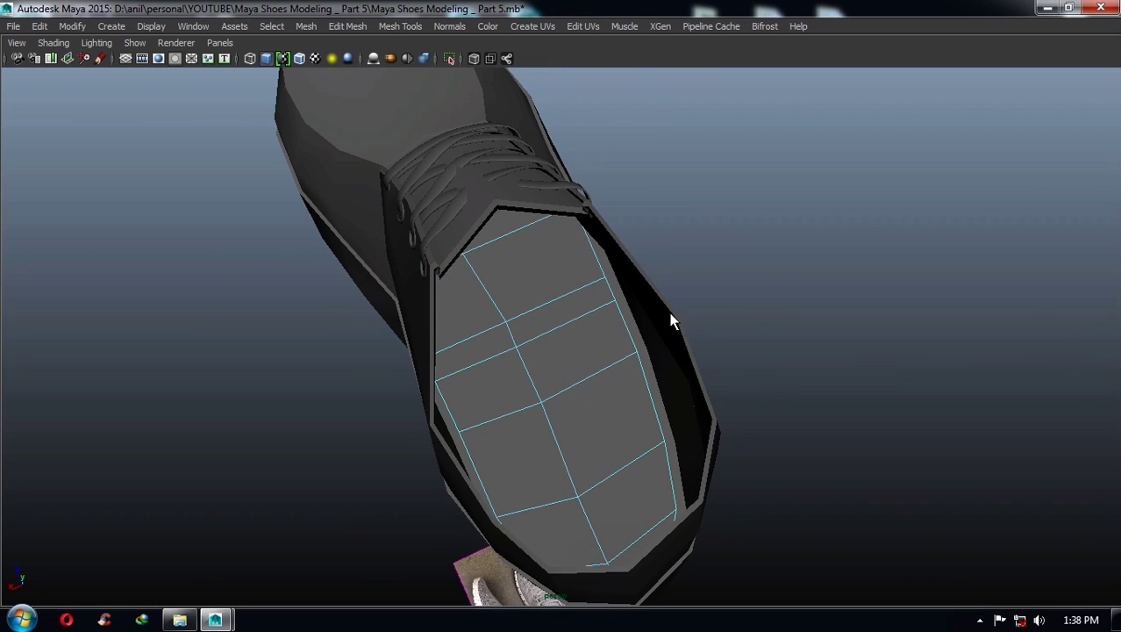
# - Extrude all insole faces upward along Y to thicken it, then return to object mode
pyautogui.press('a')
pyautogui.hotkey('ctrl', 'F11')
pyautogui.press('f')
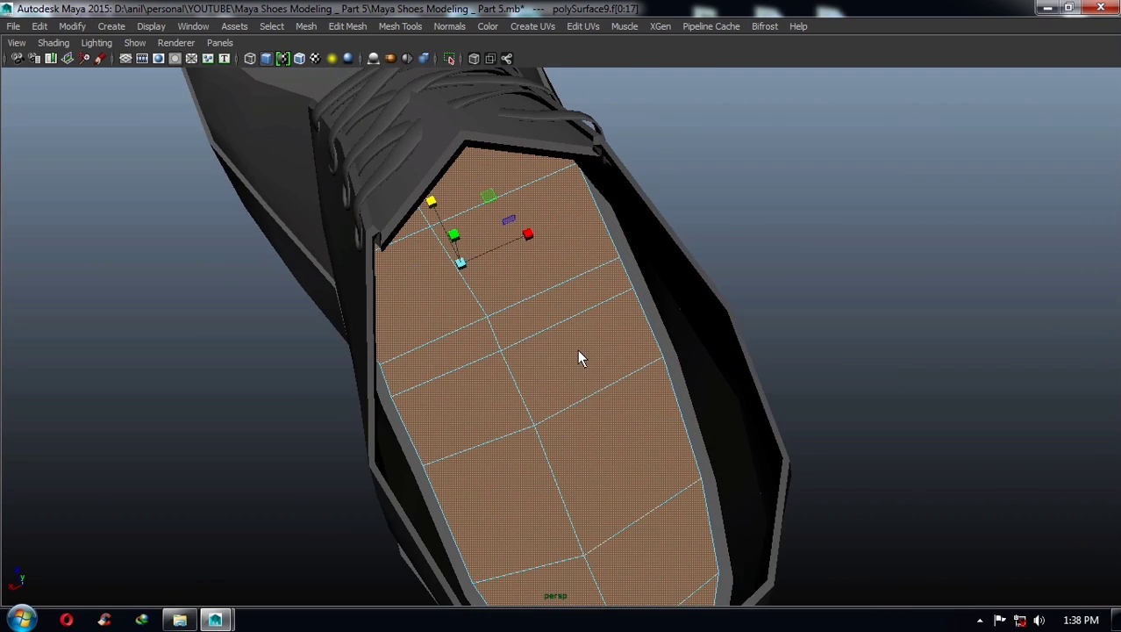
pyautogui.keyDown('shift'); pyautogui.moveTo(577, 350); pyautogui.dragTo(579, 344, button='right'); pyautogui.keyUp('shift')
pyautogui.moveTo(526, 359)
pyautogui.keyDown('alt'); pyautogui.mouseDown()
pyautogui.moveTo(522, 333)
pyautogui.moveTo(423, 330)
pyautogui.moveTo(428, 270)
pyautogui.moveTo(450, 275)
pyautogui.moveTo(482, 331)
pyautogui.moveTo(496, 420)
pyautogui.moveTo(468, 405)
pyautogui.mouseUp(); pyautogui.keyUp('alt')
pyautogui.click(484, 174)
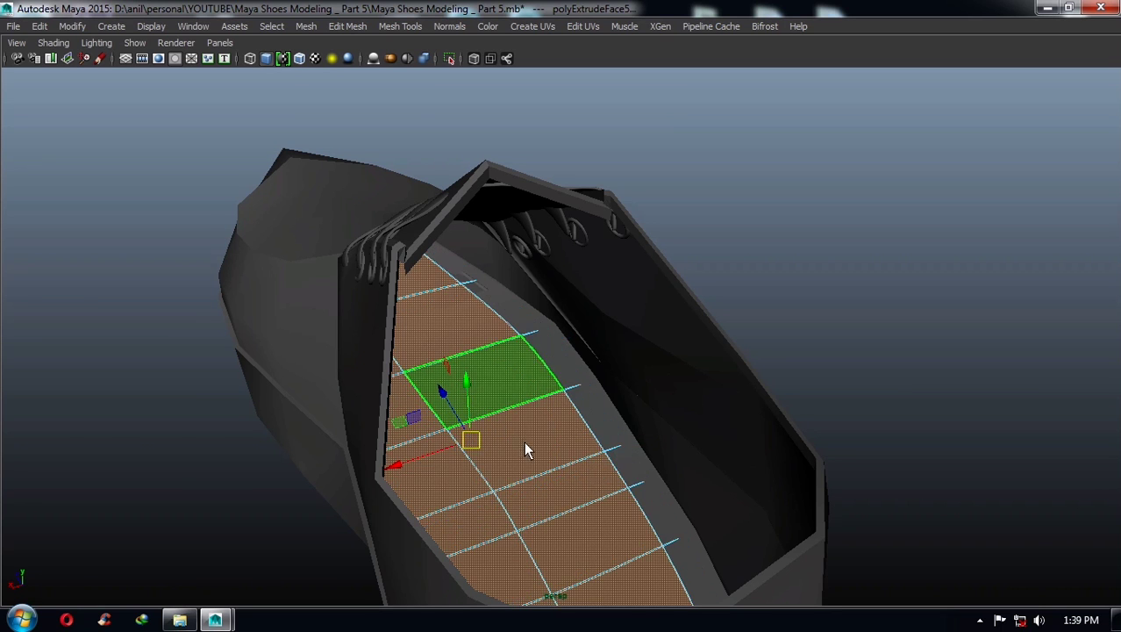
pyautogui.moveTo(524, 450)
pyautogui.keyDown('alt'); pyautogui.mouseDown()
pyautogui.moveTo(516, 466)
pyautogui.moveTo(472, 371)
pyautogui.mouseUp(); pyautogui.keyUp('alt')
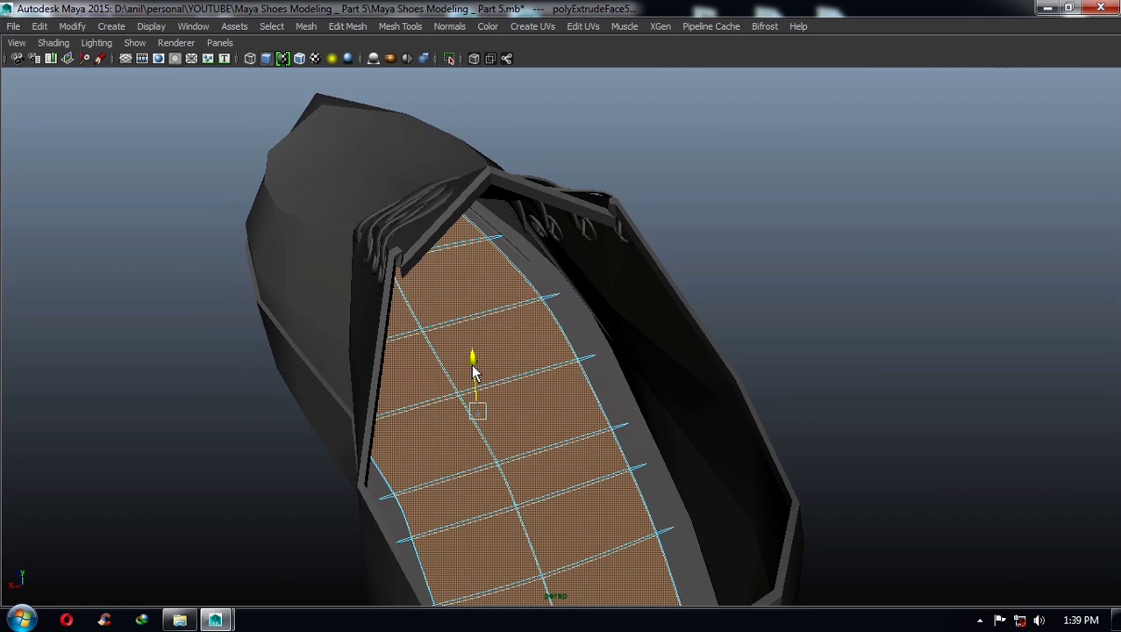
pyautogui.moveTo(472, 370); pyautogui.dragTo(580, 250, button='right')
pyautogui.keyDown('alt'); pyautogui.moveTo(720, 199); pyautogui.dragTo(586, 386); pyautogui.keyUp('alt')
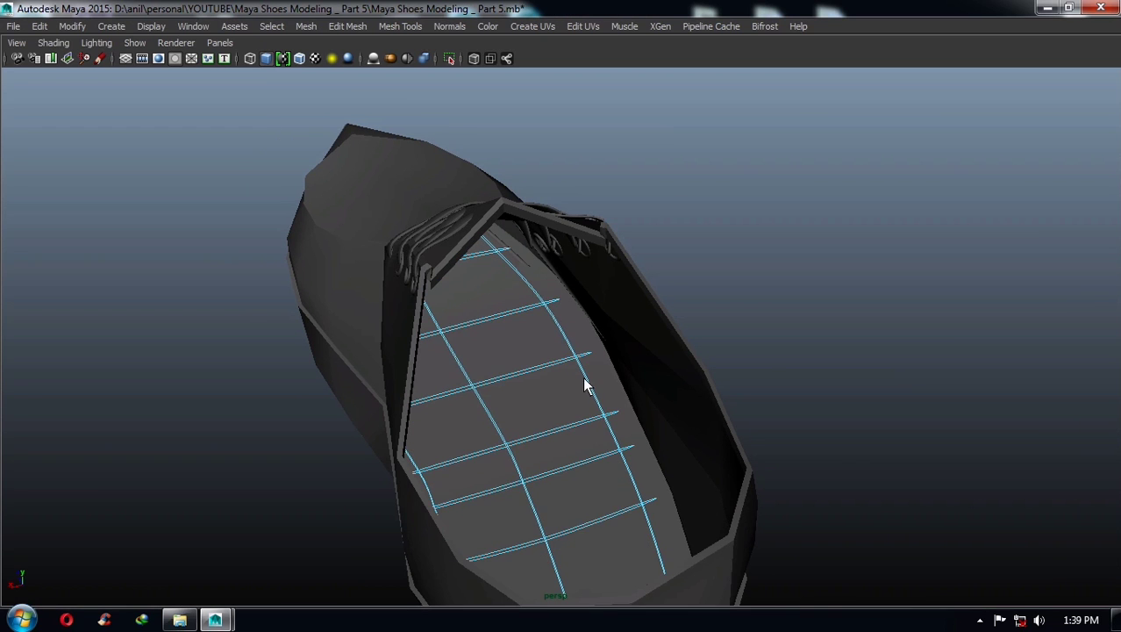
pyautogui.moveTo(536, 263); pyautogui.dragTo(614, 230, button='right')
pyautogui.moveTo(717, 354)
pyautogui.keyDown('alt'); pyautogui.mouseDown()
pyautogui.moveTo(488, 451)
pyautogui.moveTo(528, 450)
pyautogui.moveTo(570, 421)
pyautogui.moveTo(529, 410)
pyautogui.mouseUp(); pyautogui.keyUp('alt')
# - Select the shoe mesh and orbit around the smoothed, laced shoe with its insole
pyautogui.click(528, 410)
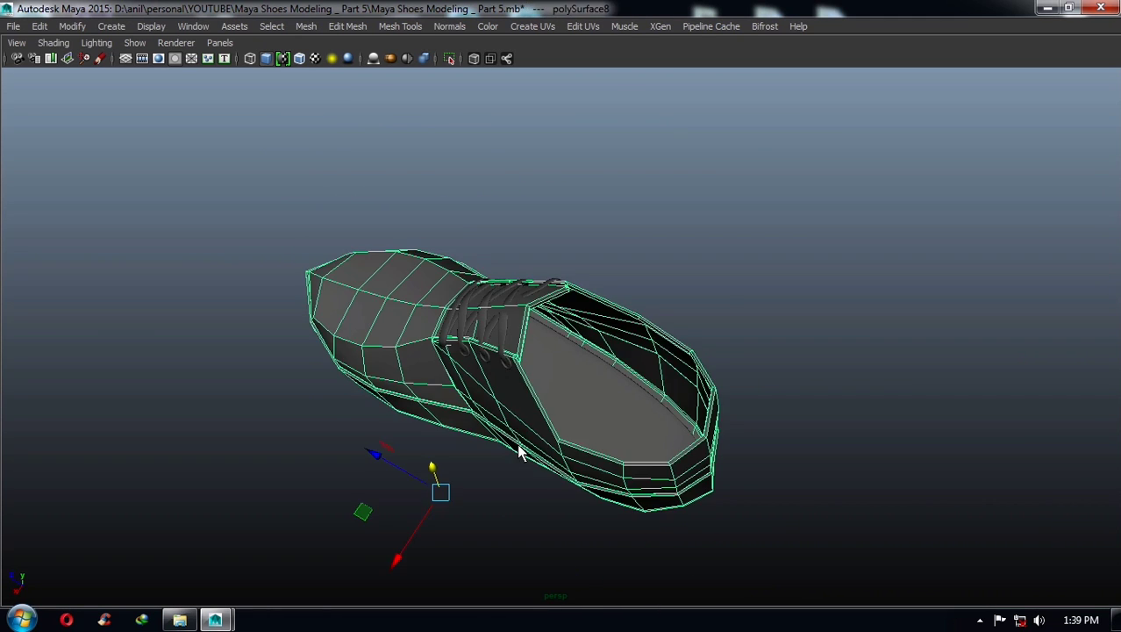
pyautogui.moveTo(600, 349)
pyautogui.keyDown('alt'); pyautogui.mouseDown()
pyautogui.moveTo(621, 436)
pyautogui.moveTo(689, 328)
pyautogui.moveTo(718, 328)
pyautogui.moveTo(680, 370)
pyautogui.moveTo(752, 298)
pyautogui.mouseUp(); pyautogui.keyUp('alt')
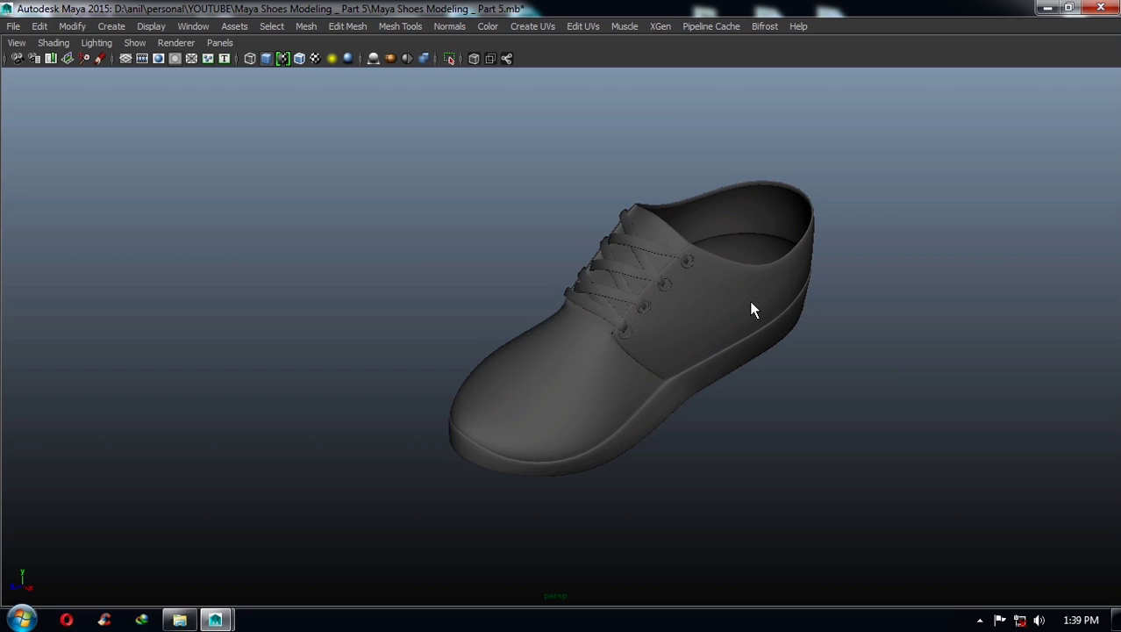